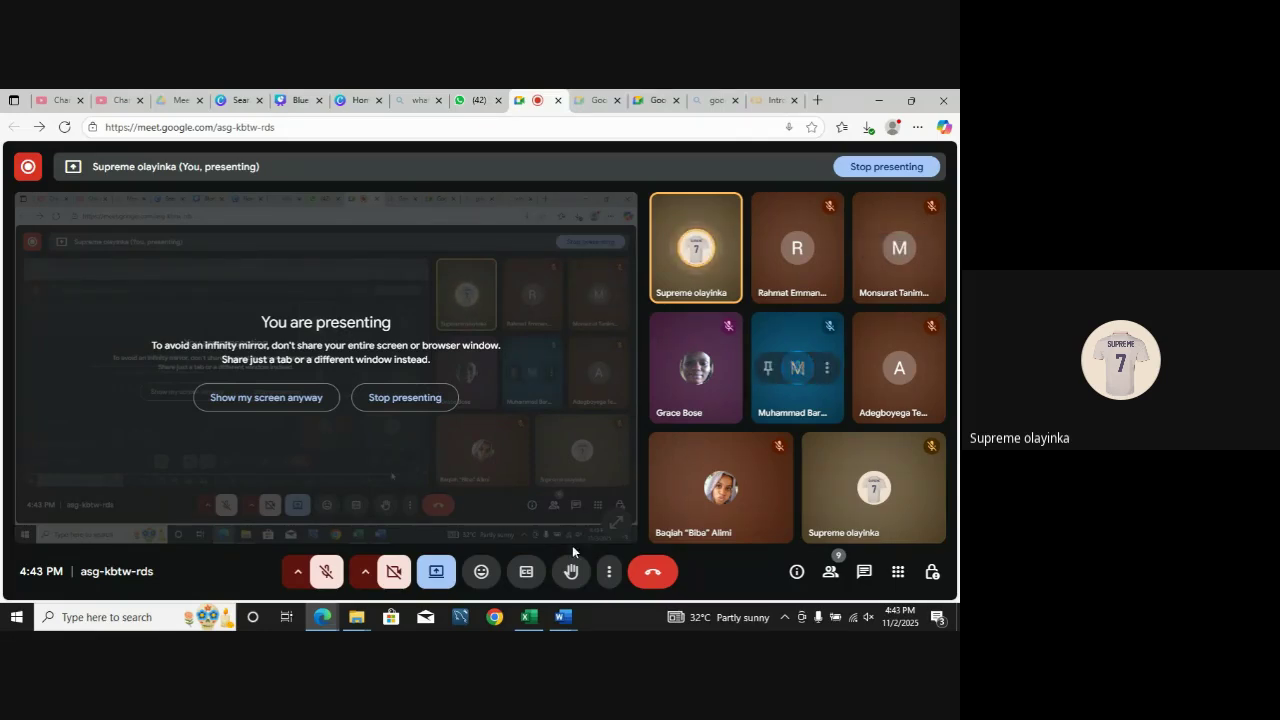
Step: Switch to the Capstone Project 17 workbook in Excel and enter "Data sourcing" in K6 and "data Cleaning" in K7 of Sheet1
left_click(529, 616)
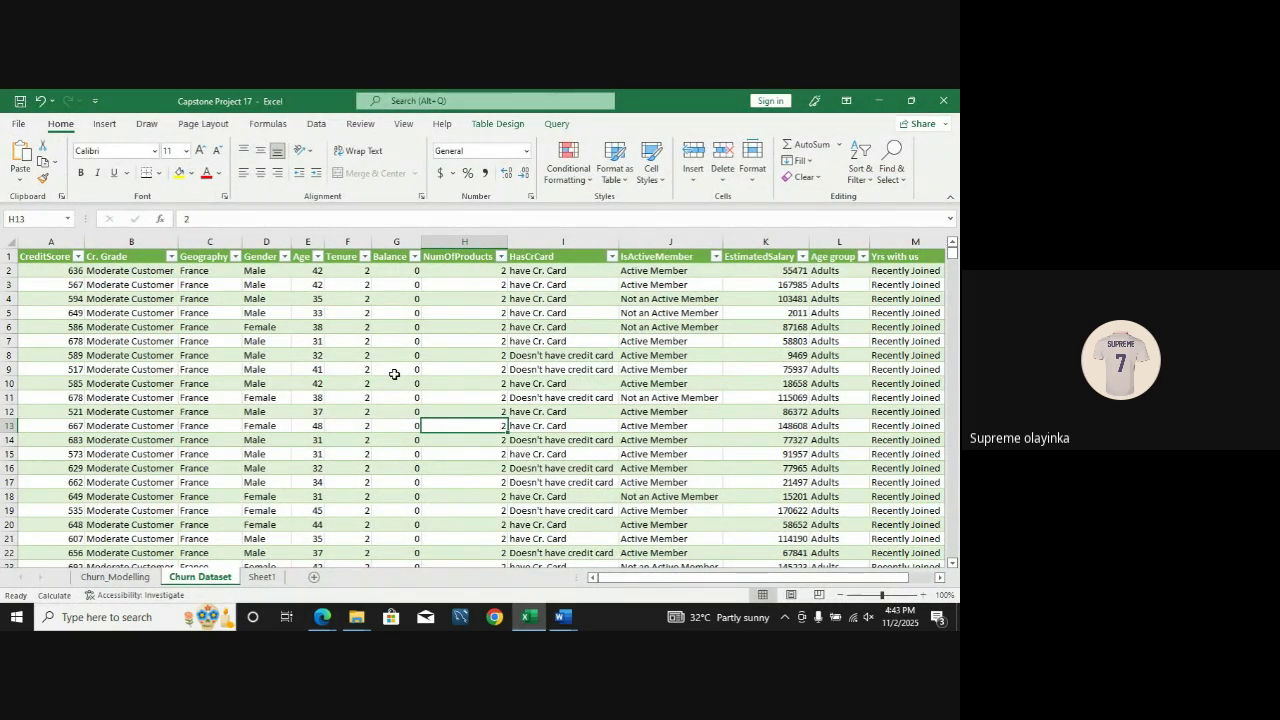
left_click(262, 577)
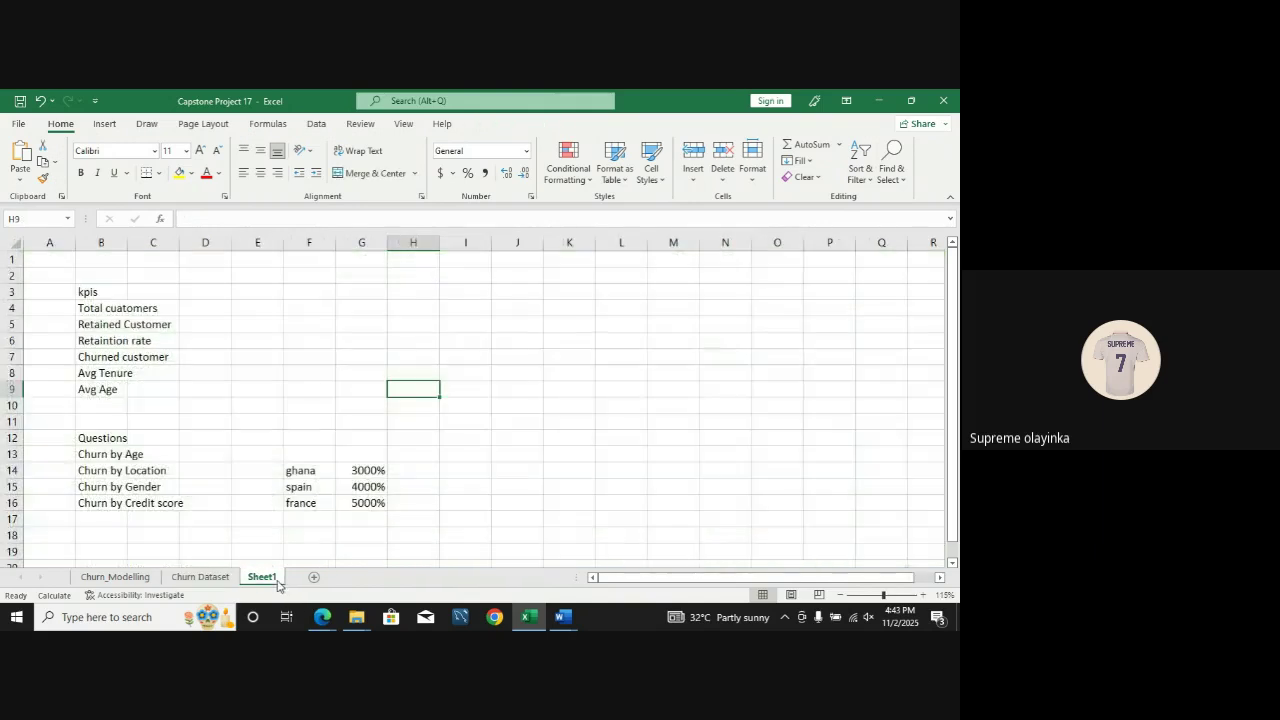
left_click(560, 344)
type("Data so")
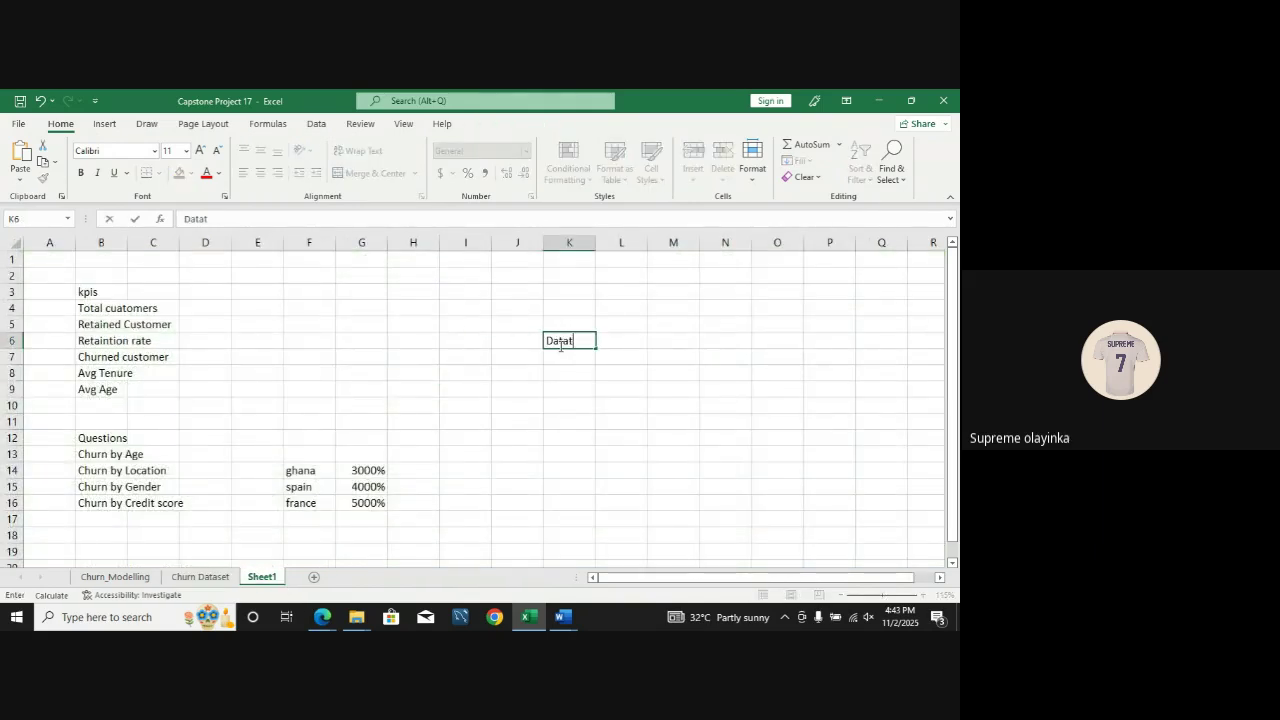
type("urcing")
key("Return")
type("data")
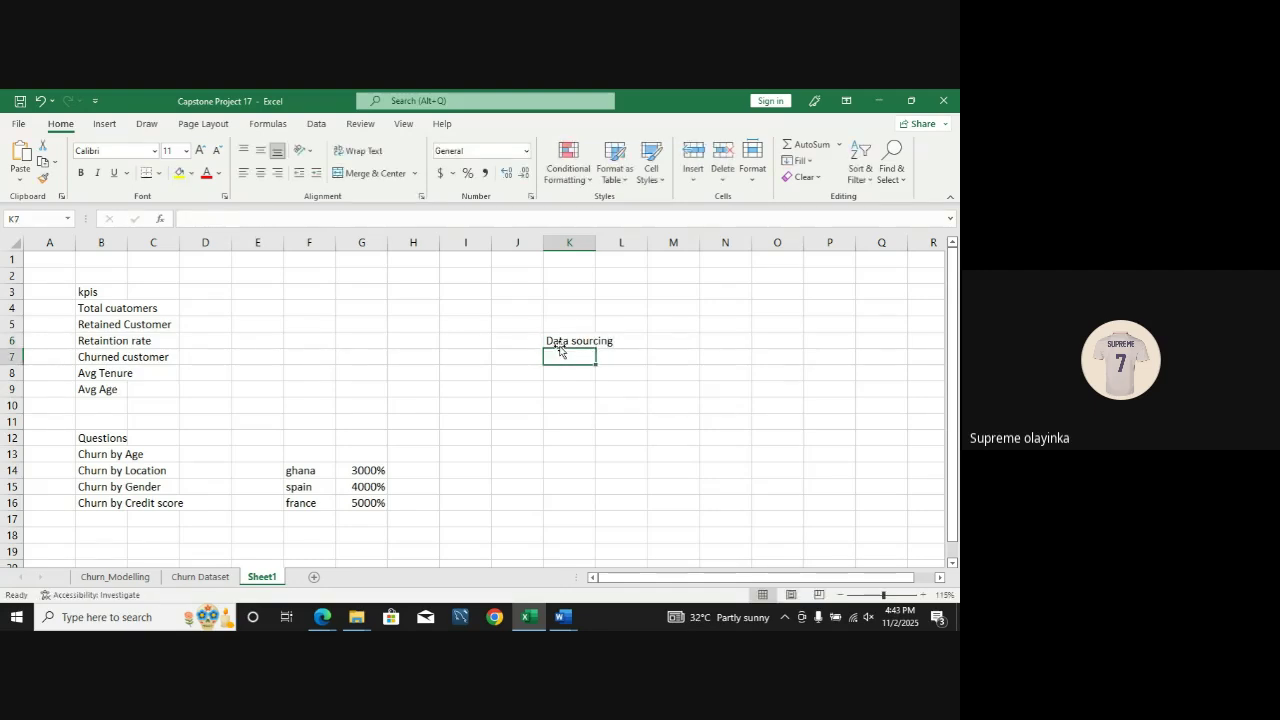
type(" C")
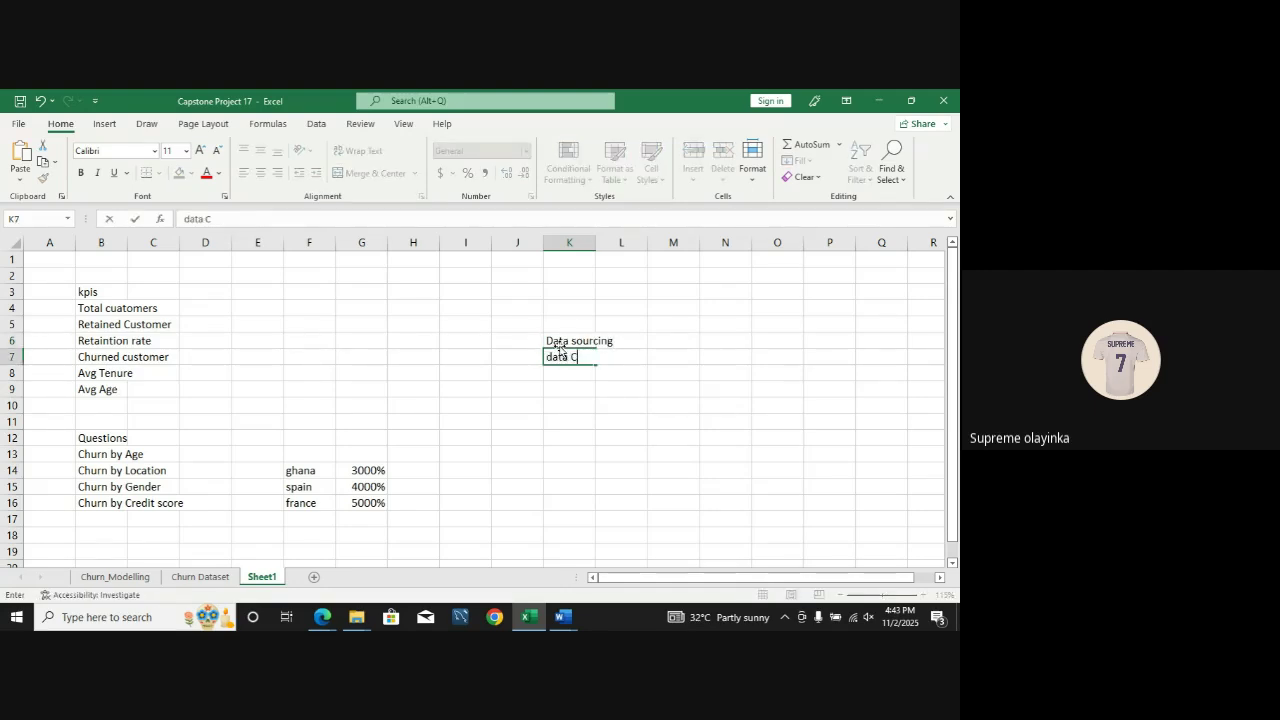
type("leaning")
key("Return")
Step: Add "analyzing the dataset" in K8 as the third stage of the workflow list
type("analy")
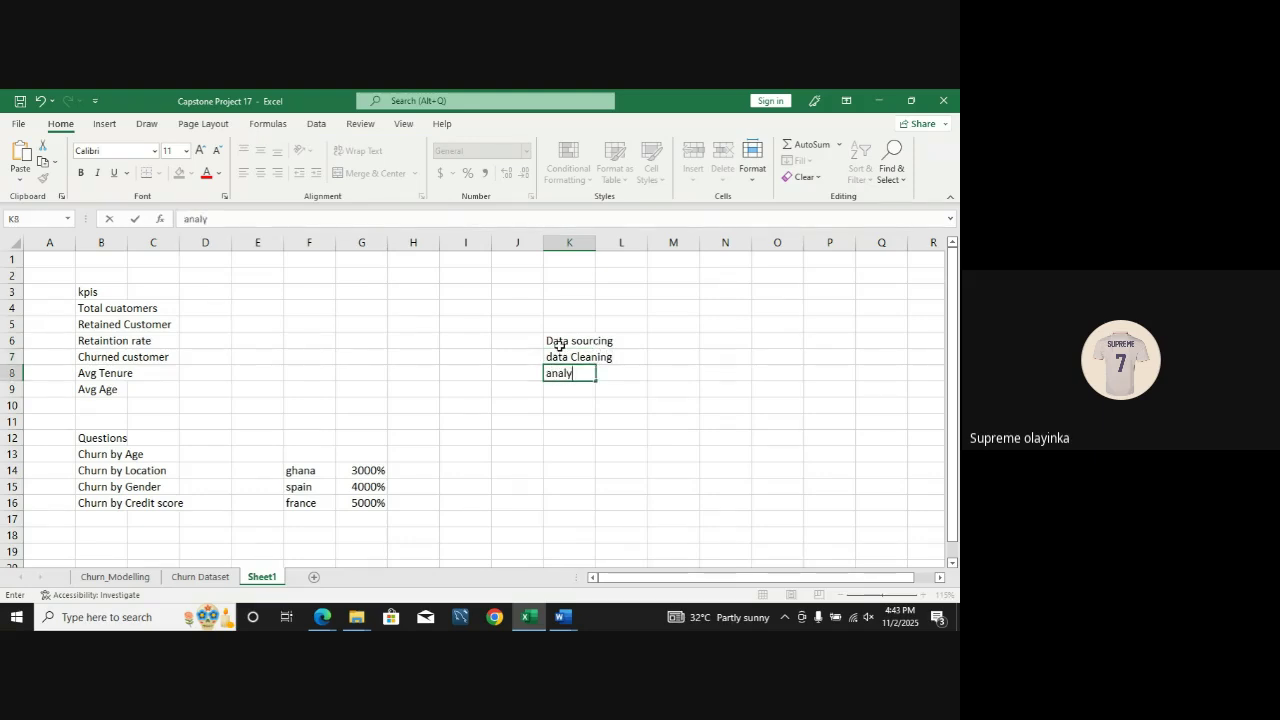
type("zing the datas")
key("BackSpace")
key("BackSpace")
type("aset")
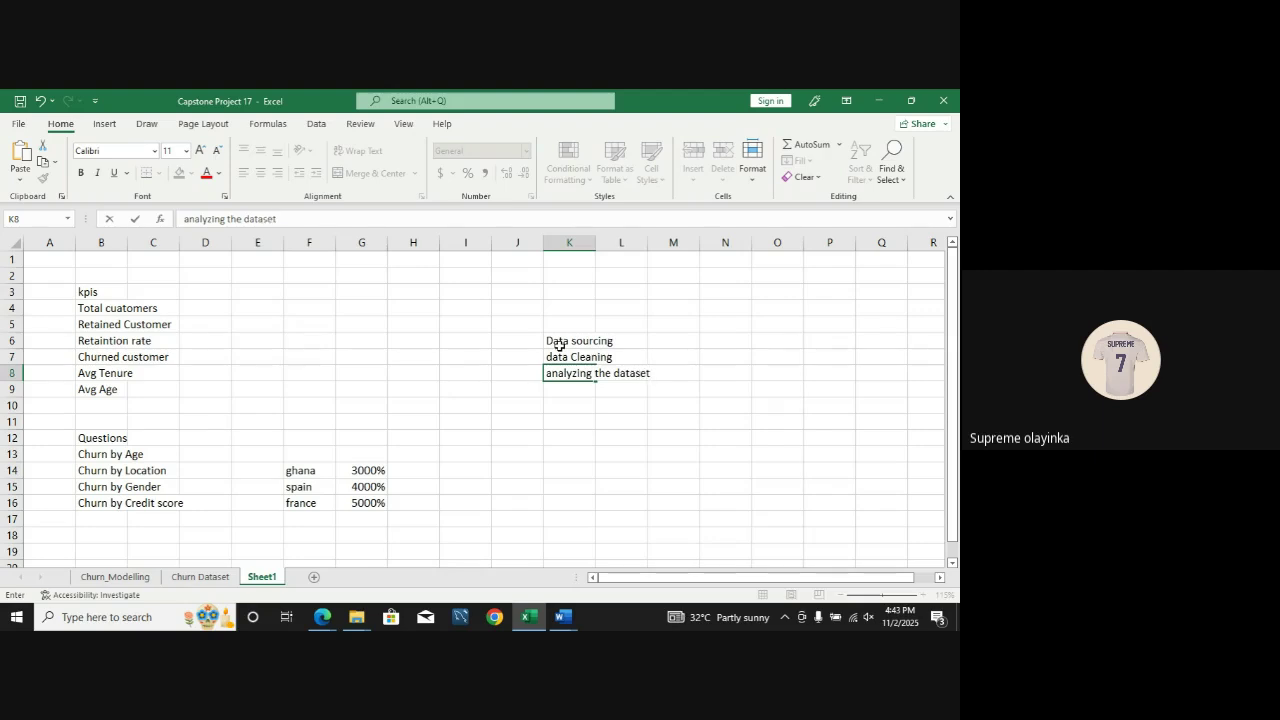
key("Return")
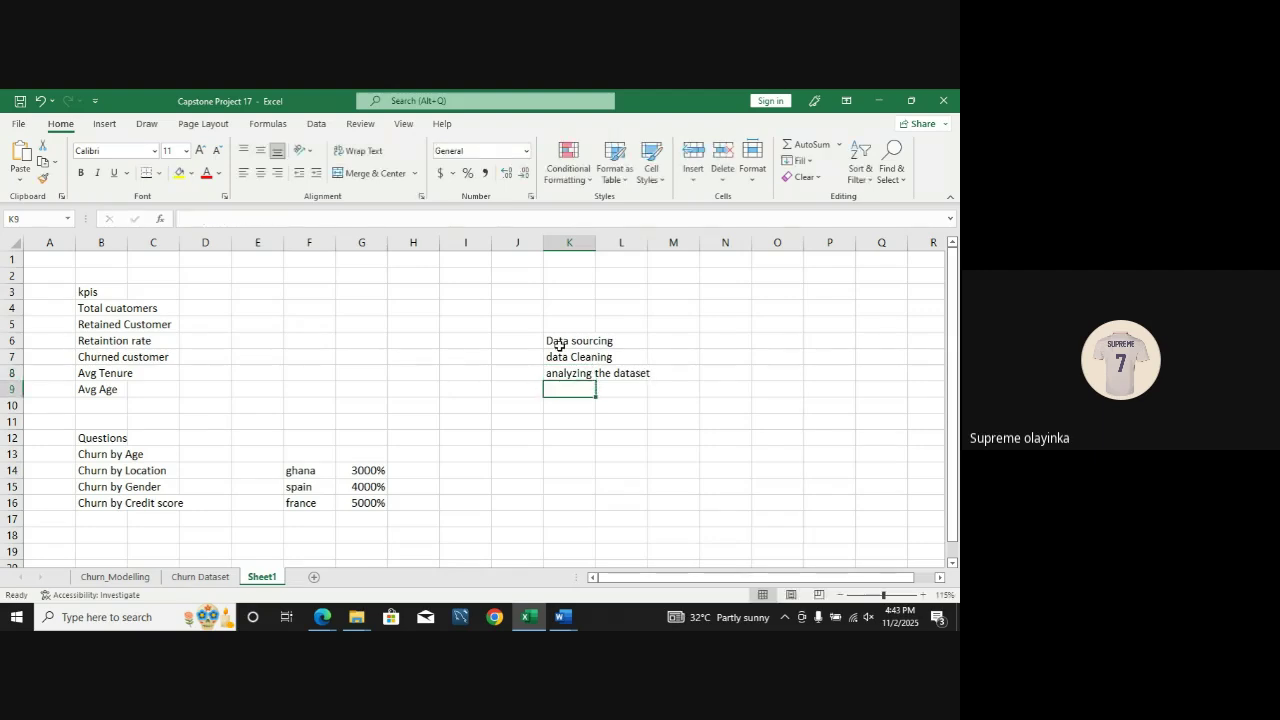
Step: Complete the workflow list with "Visualizing the data" in K9 and "Reporting" in K10
type("Visual")
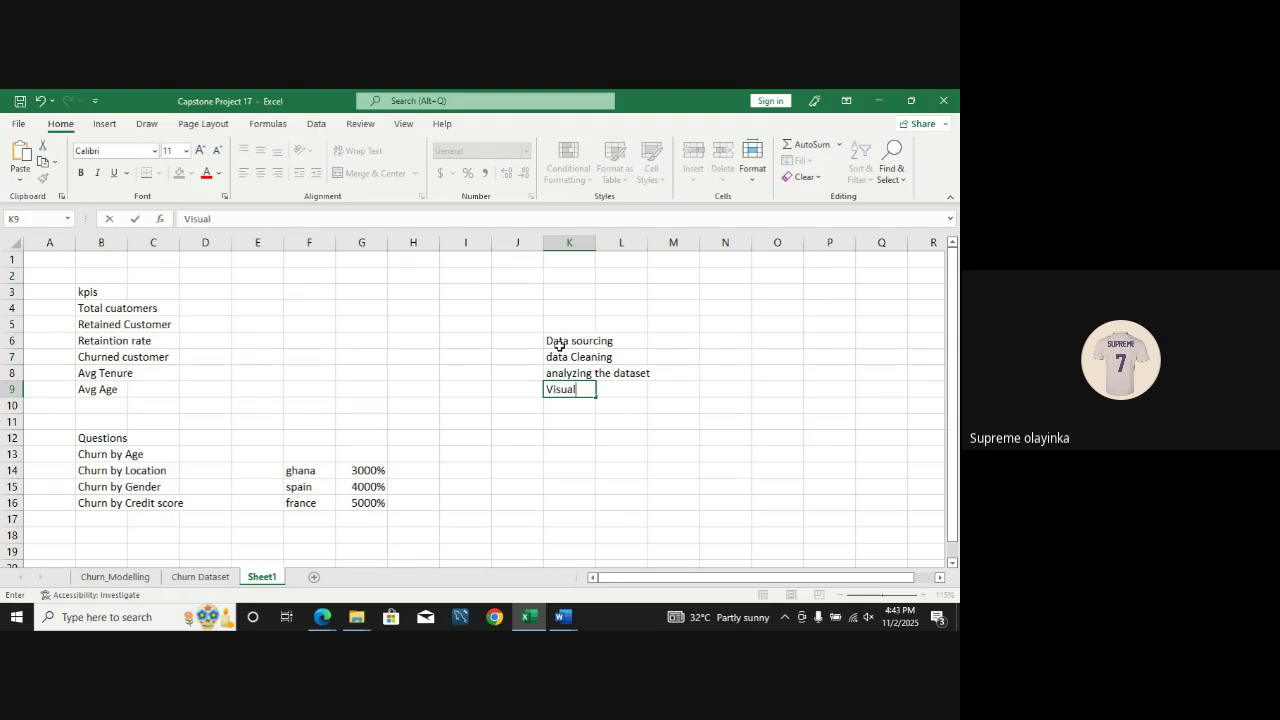
type("izing the data")
key("Return")
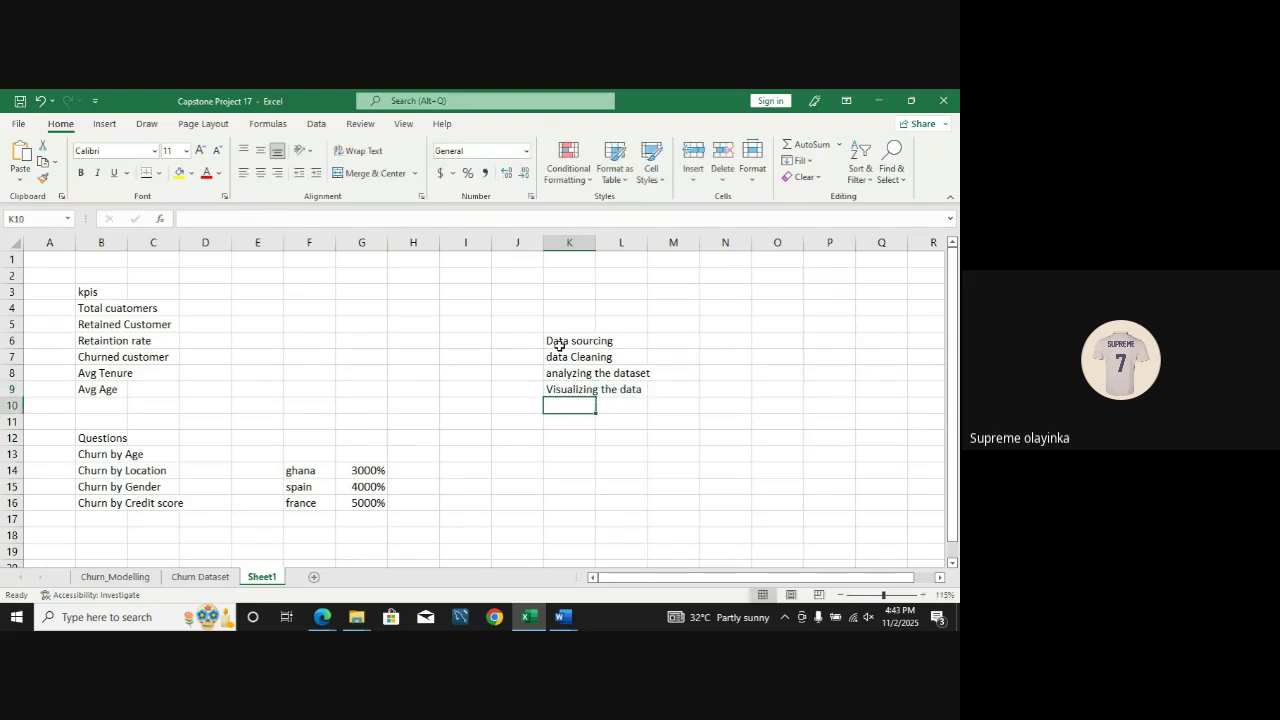
type("Report ")
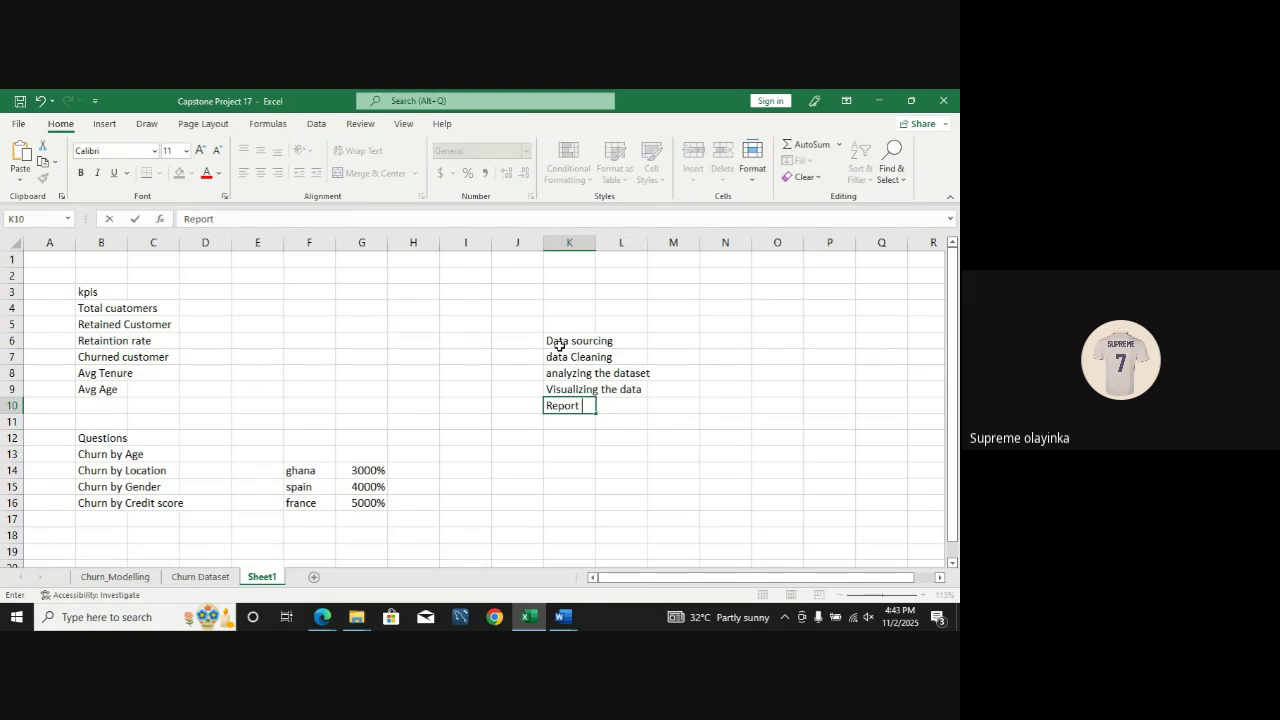
type("ng")
left_click(560, 343)
Step: Review the workflow stages in K6 to K10 one by one, checking the Churn Dataset sheet at the data cleaning stage
left_click_drag(560, 343, 564, 355)
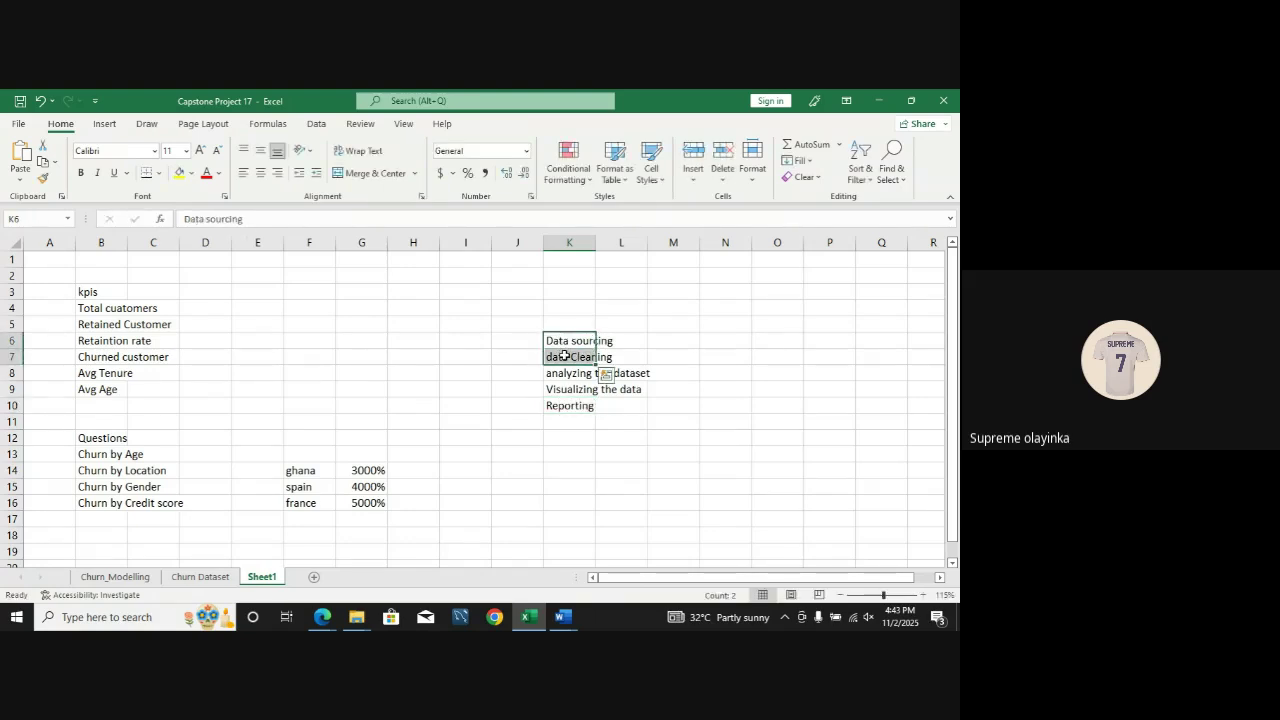
left_click(567, 356)
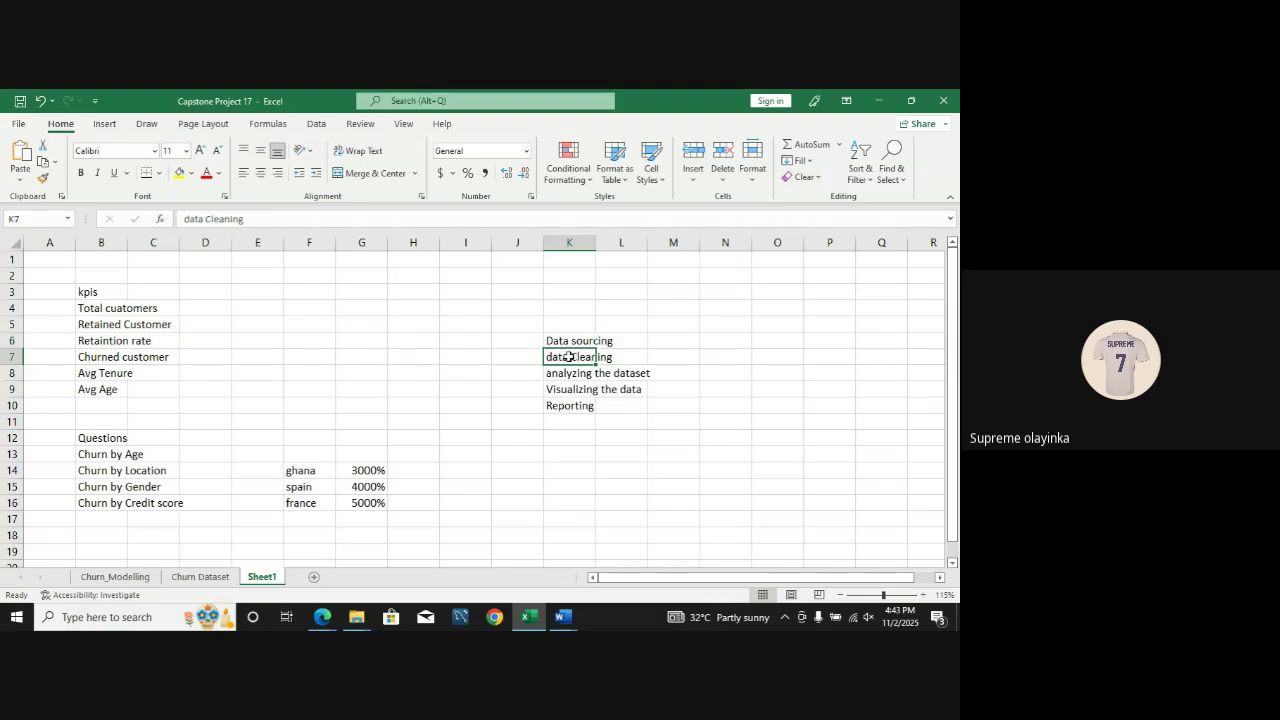
left_click(200, 577)
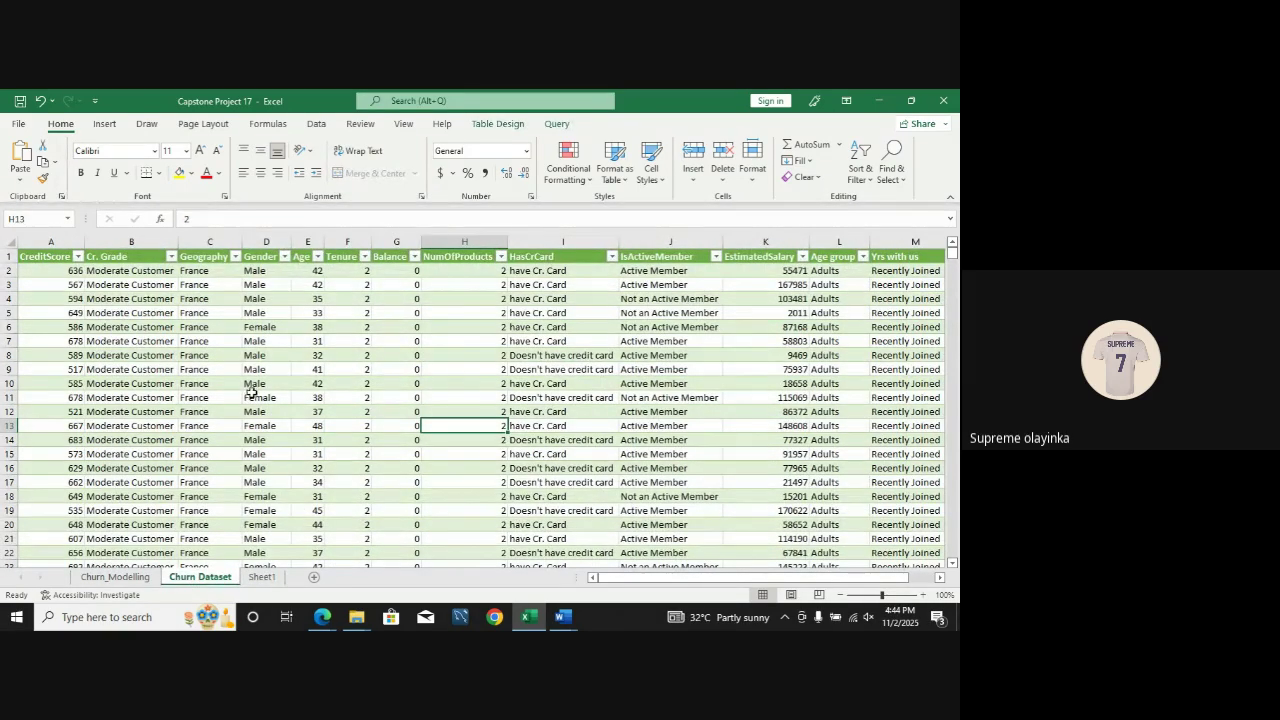
left_click(264, 577)
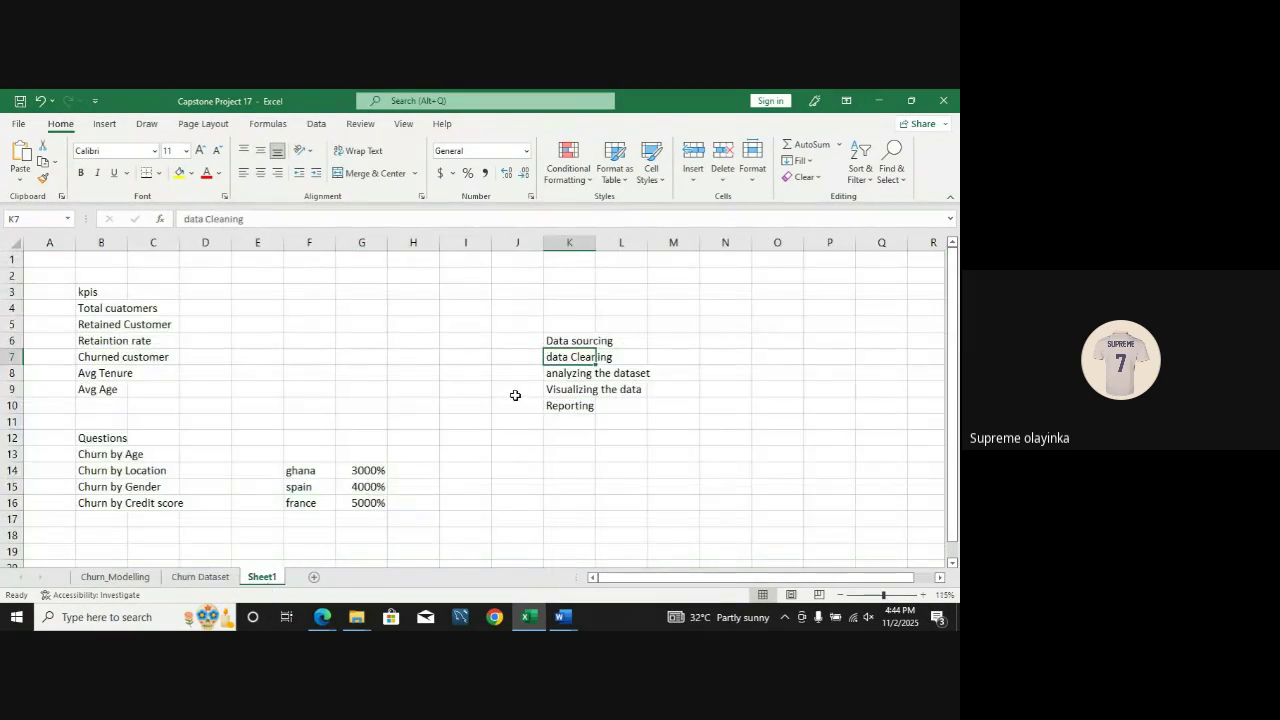
left_click(583, 375)
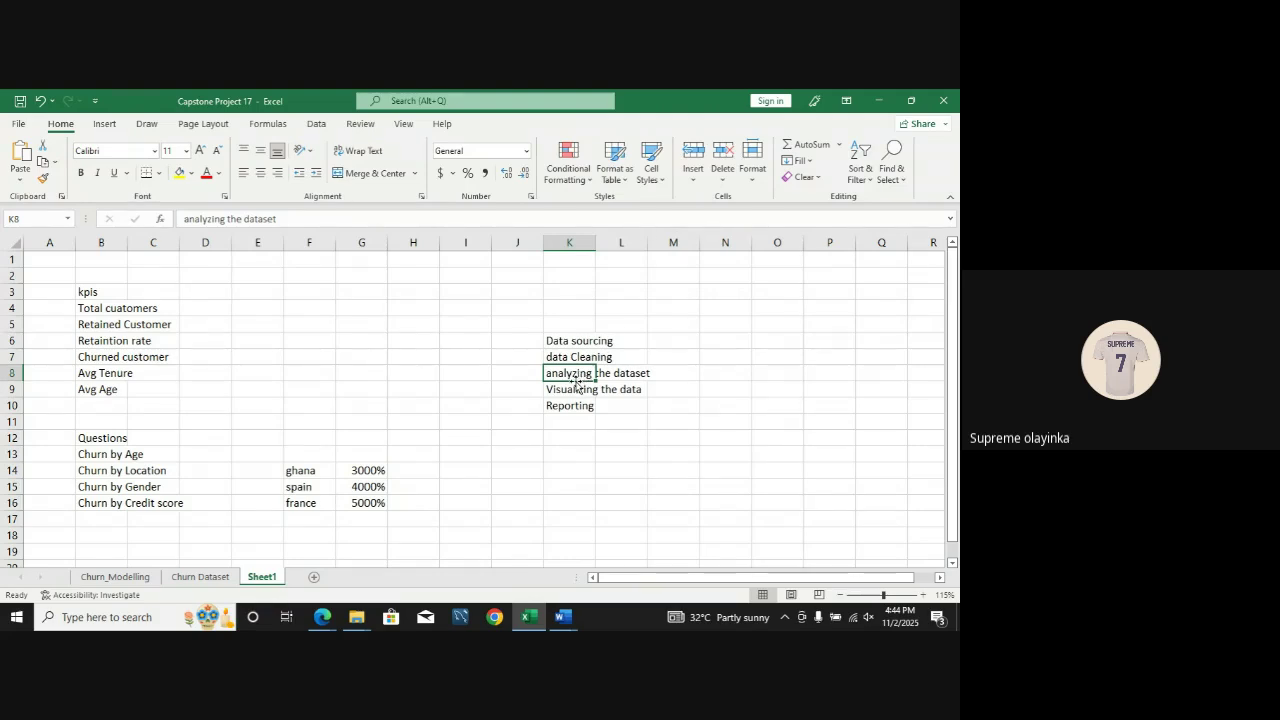
left_click(572, 389)
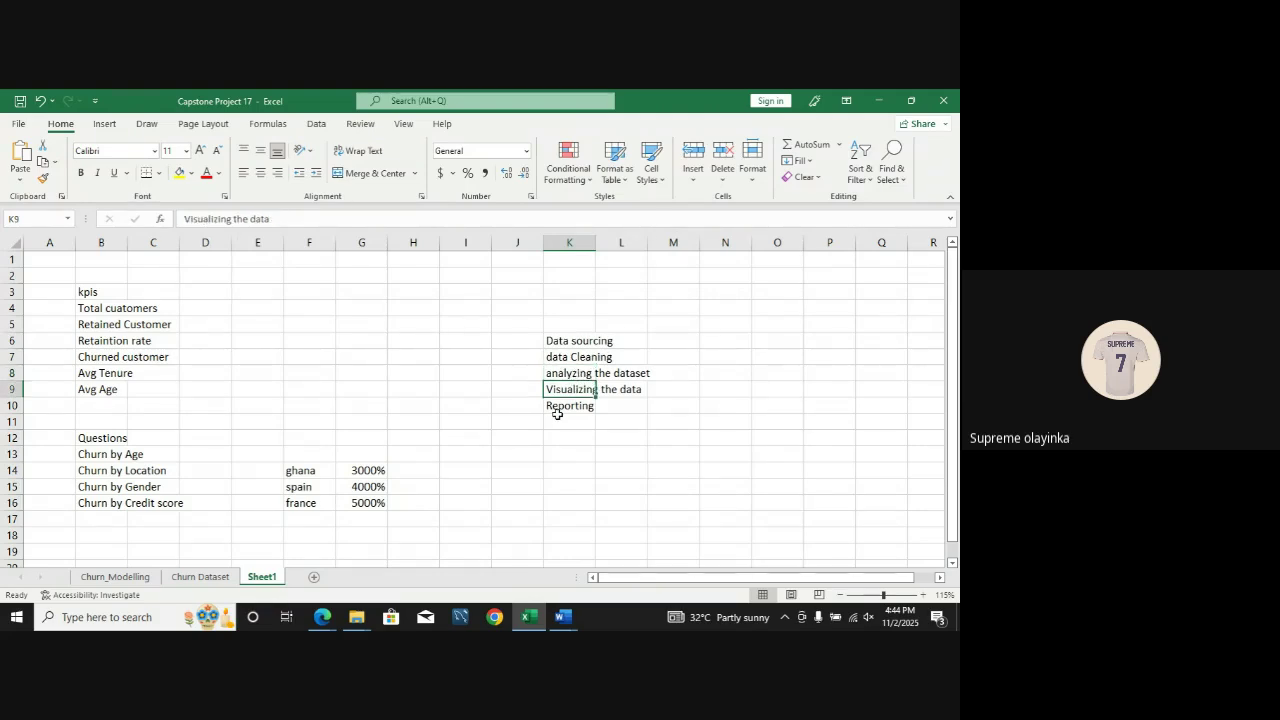
left_click(558, 408)
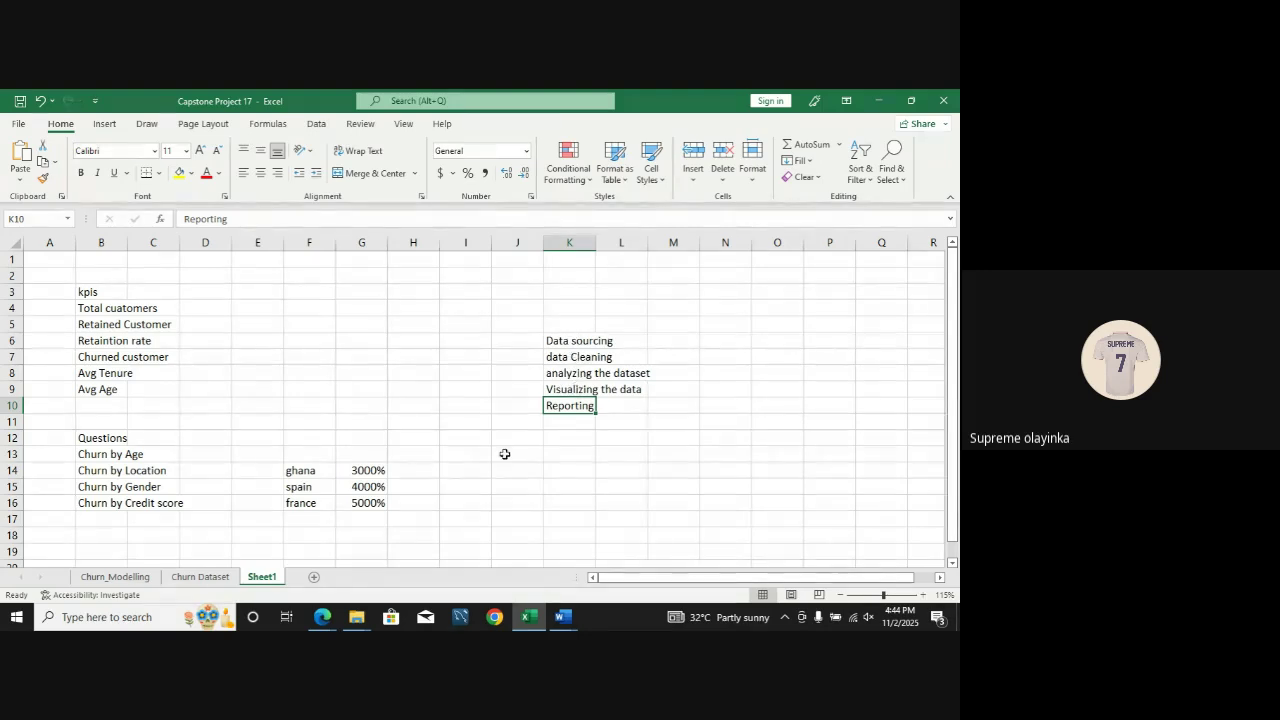
Step: Add a new blank worksheet after Sheet1, and compare the Churn_Modelling sheet with the Churn Dataset sheet
left_click(314, 578)
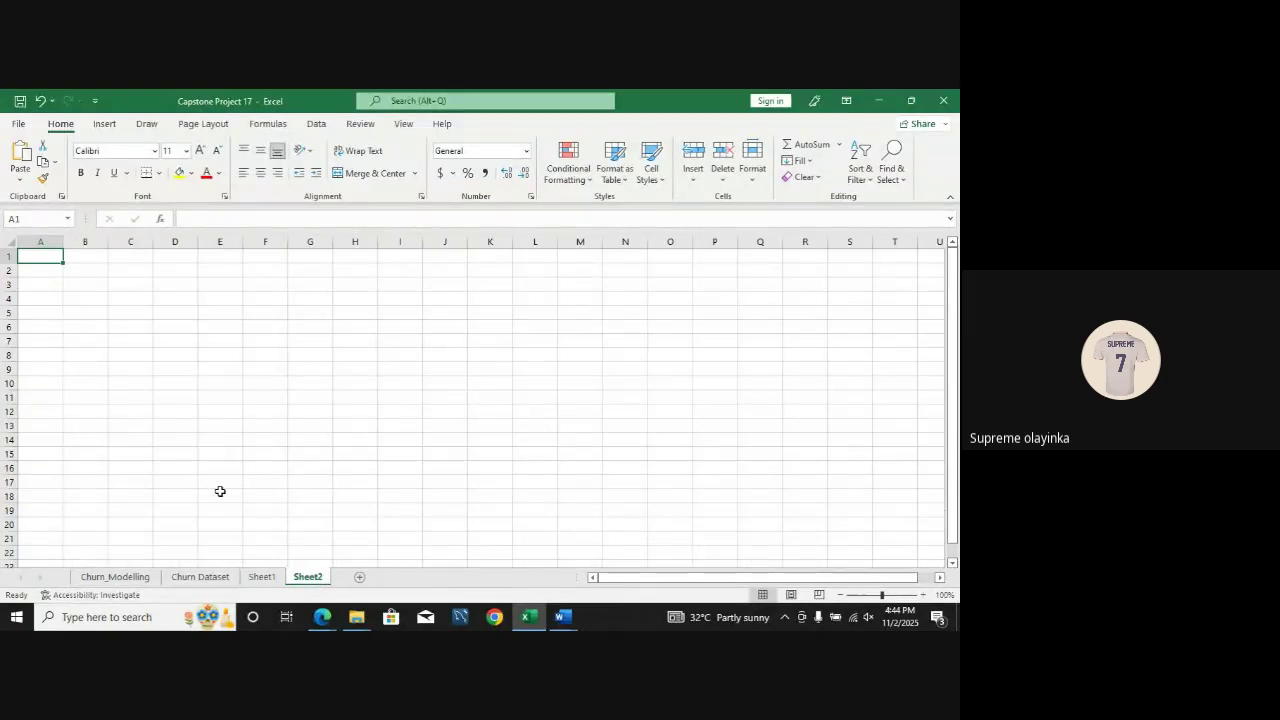
left_click(201, 577)
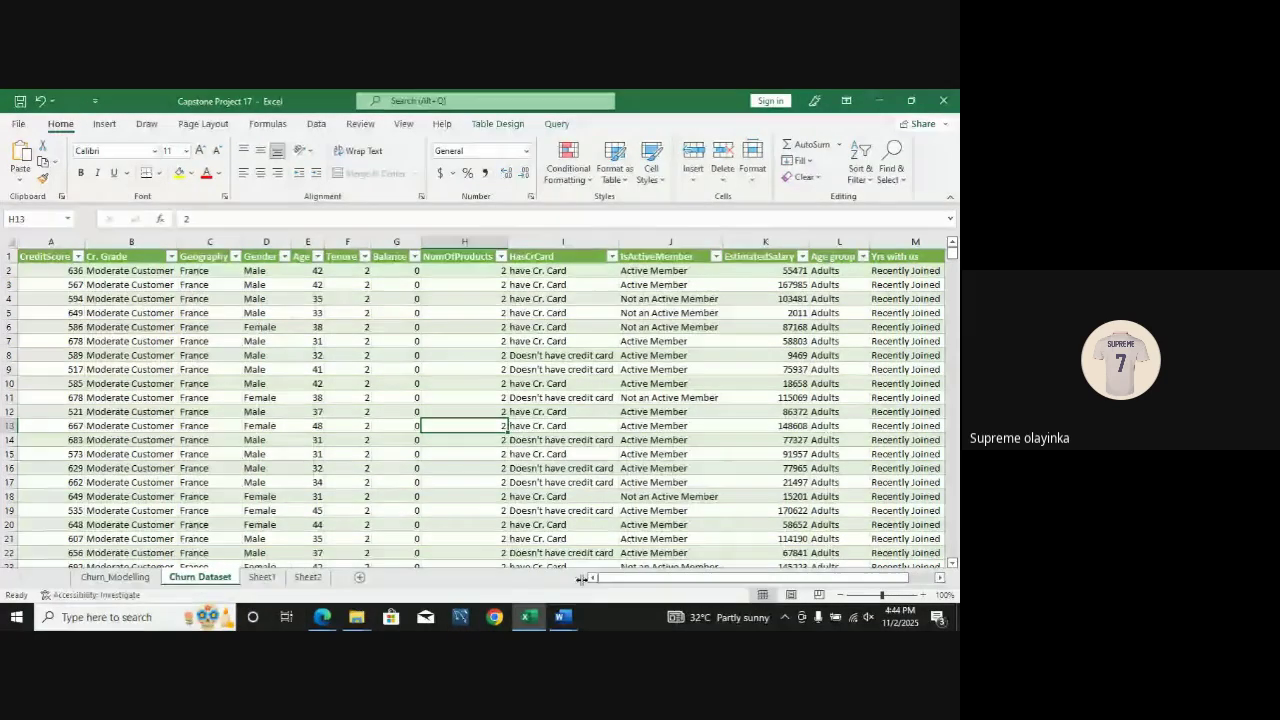
left_click(115, 577)
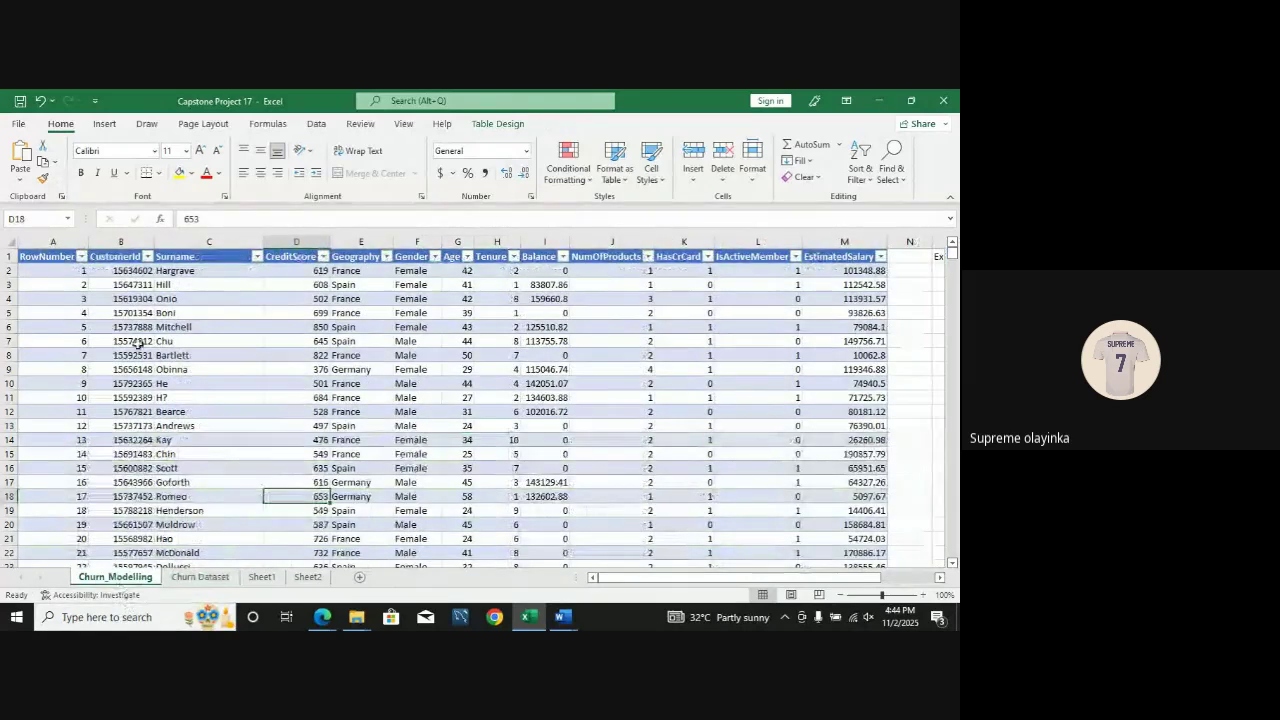
left_click(182, 580)
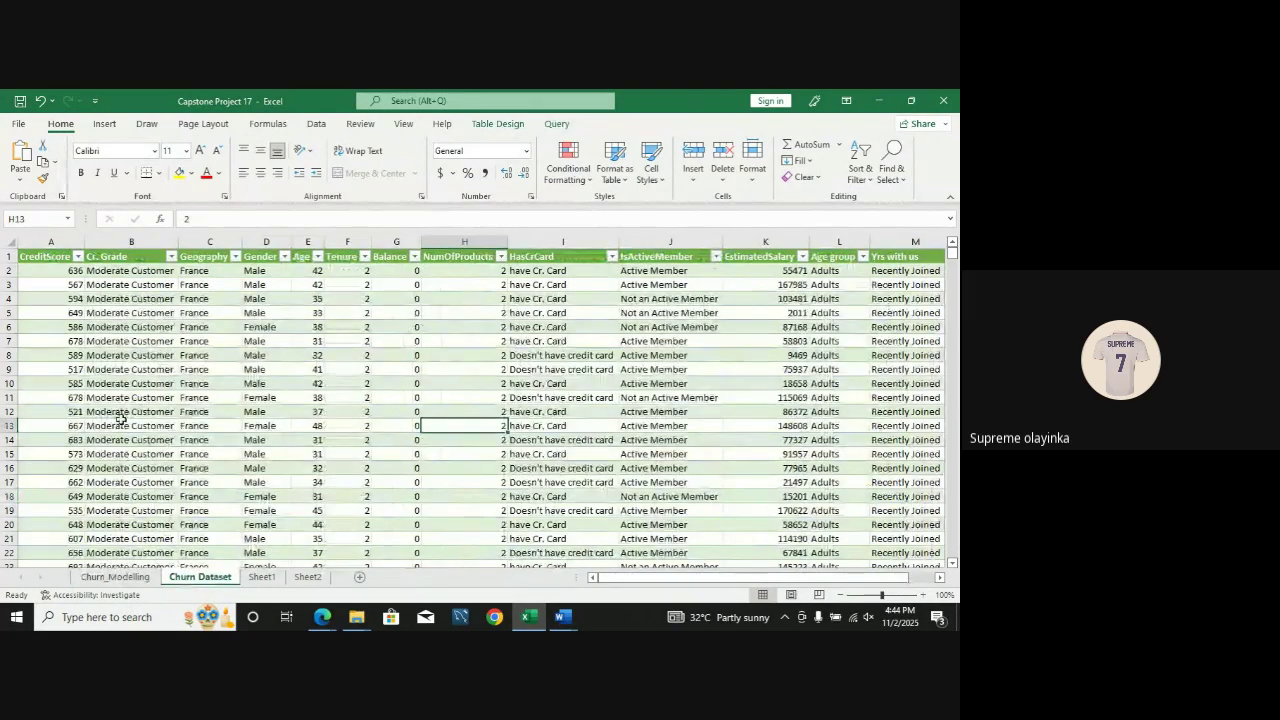
left_click(268, 453)
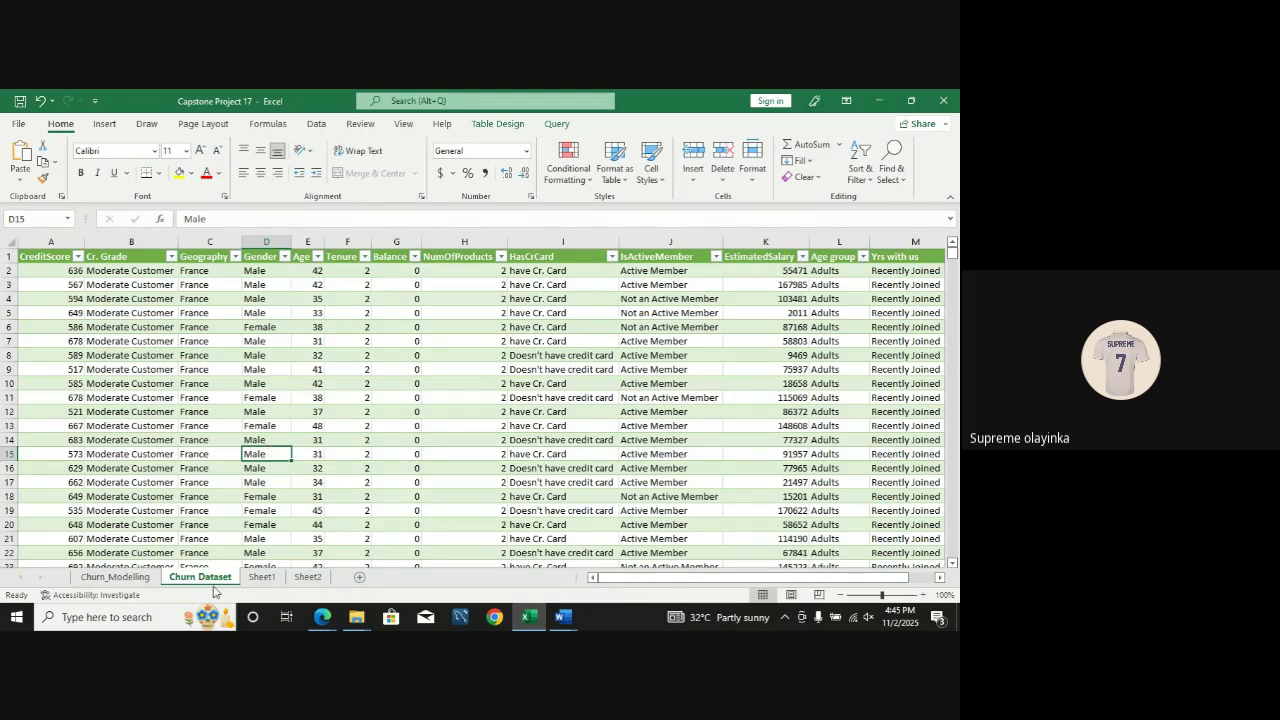
Step: Show the desktop where the Capstone Project 17 file is stored, and switch to the WhatsApp Web group chat Data analysis masterclass 2.0
key("alt+Tab")
key("super+d")
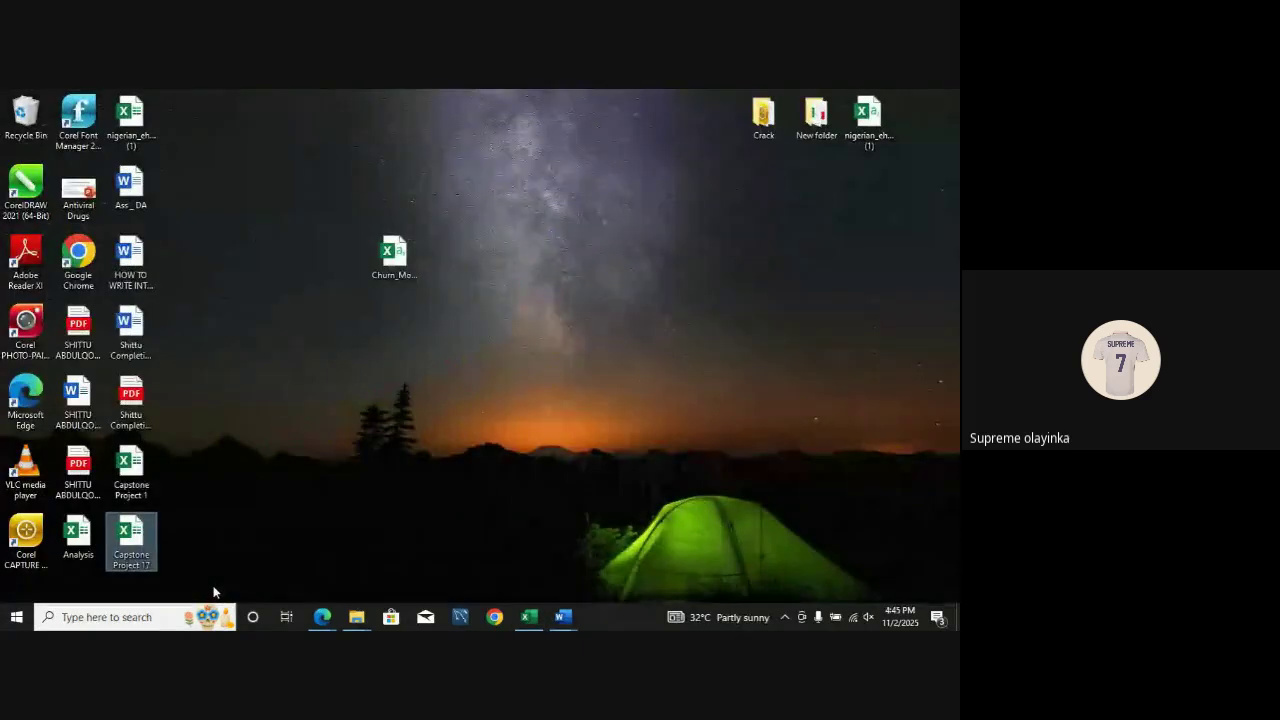
right_click(125, 475)
left_click(322, 617)
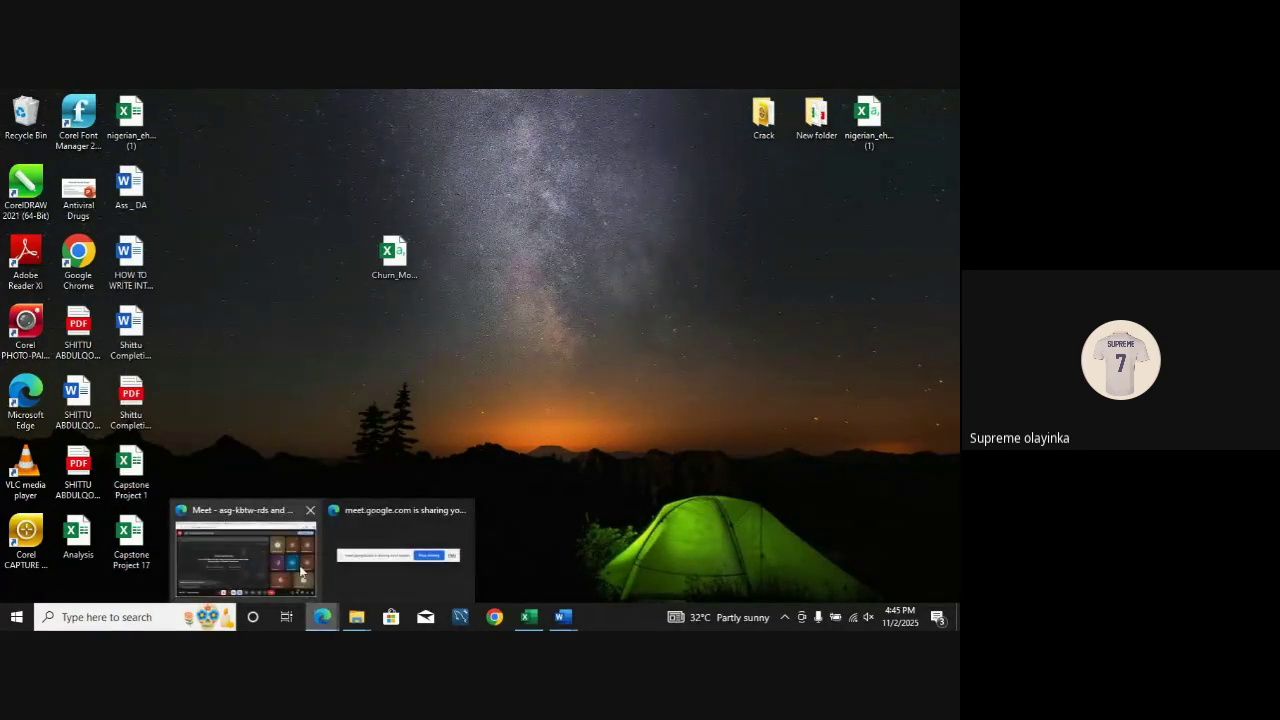
left_click(290, 570)
left_click(472, 100)
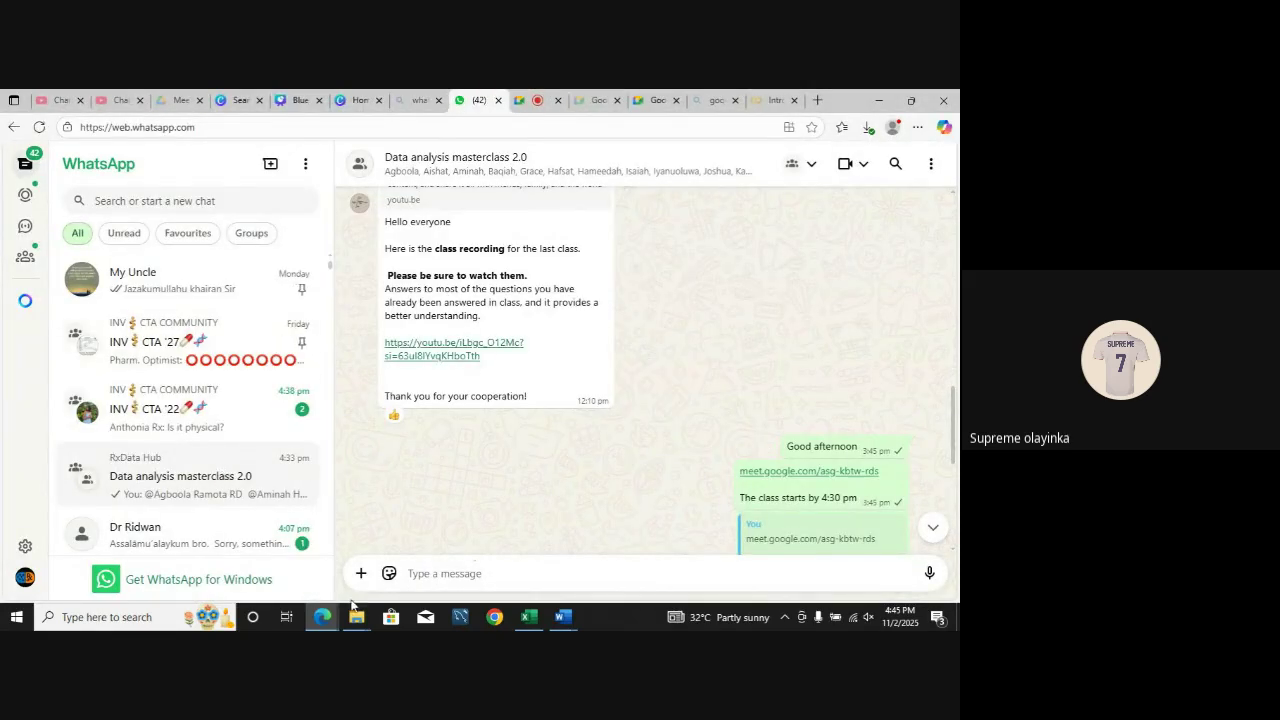
Step: Send the Capstone Project 17 file from the Desktop to the group chat as a document captioned "The dataset"
left_click(361, 573)
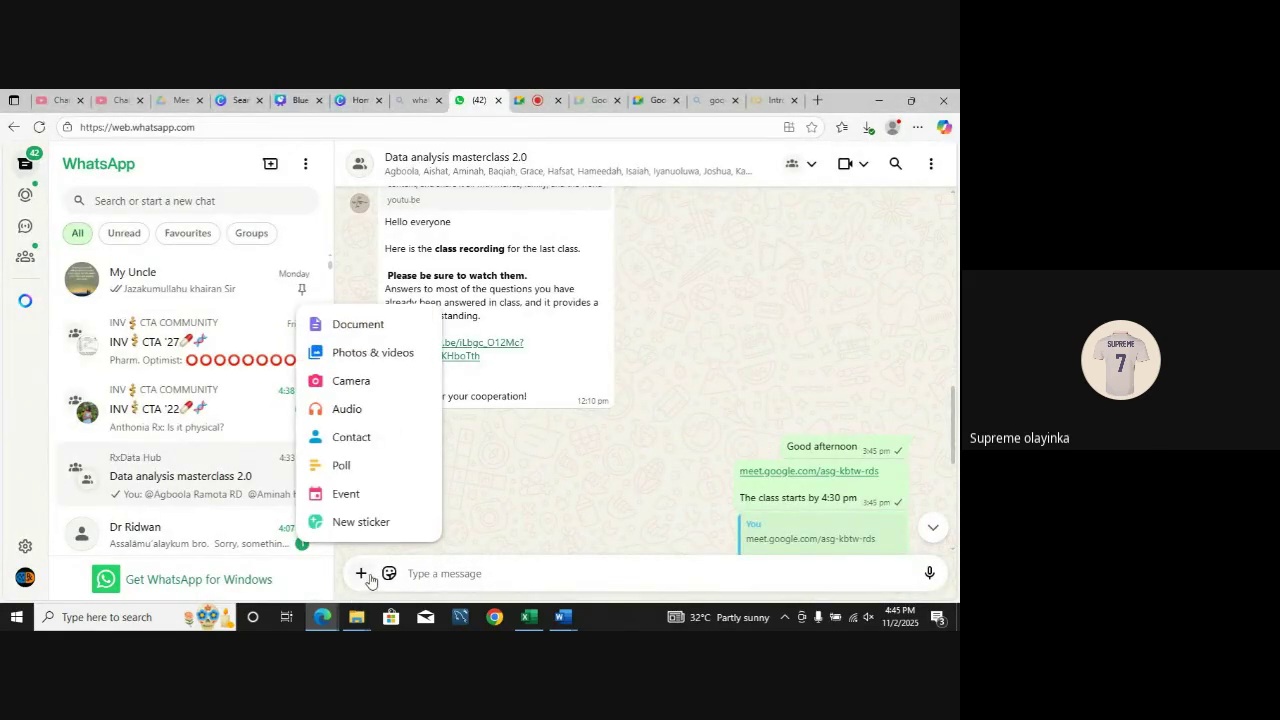
left_click(386, 336)
left_click(193, 283)
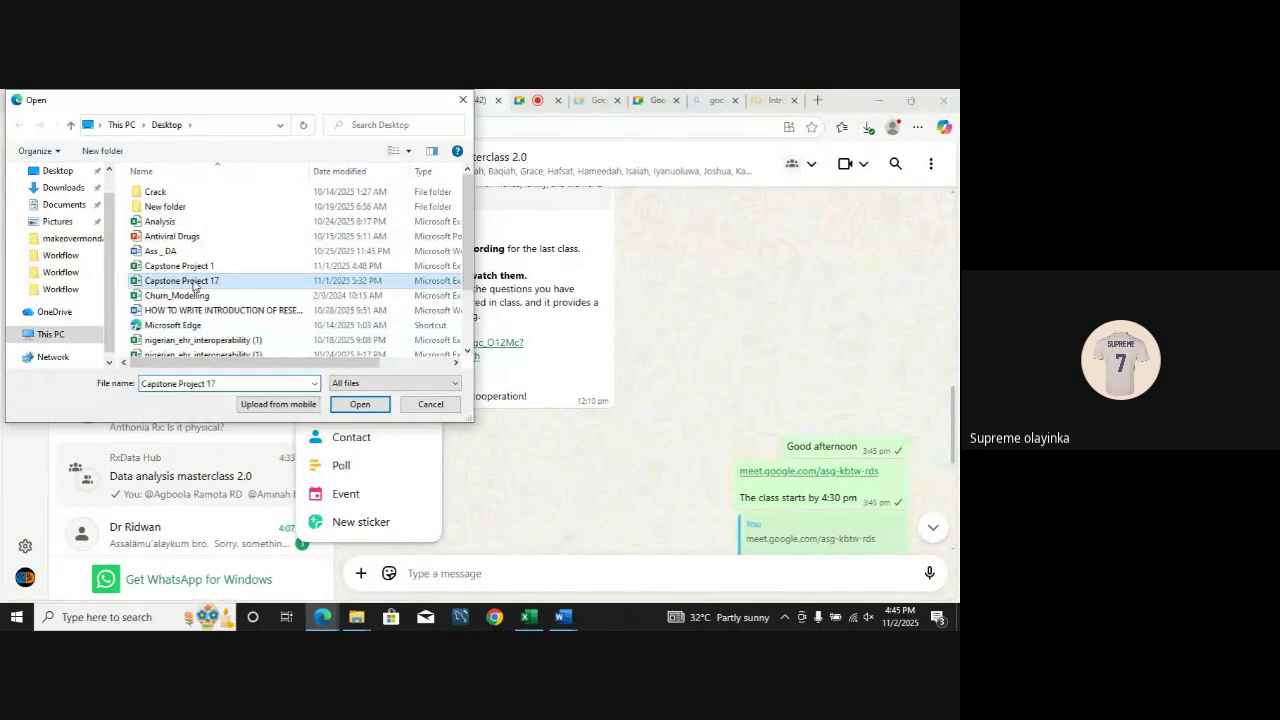
double_click(195, 286)
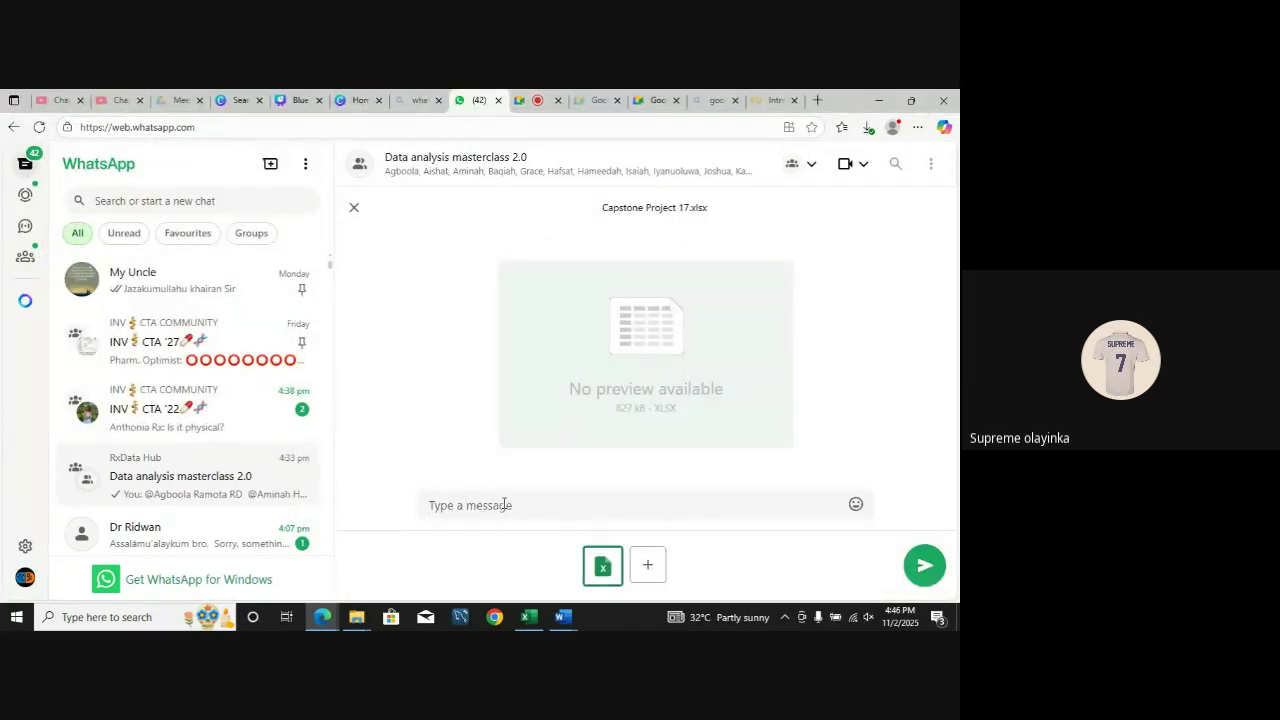
type("The dataset")
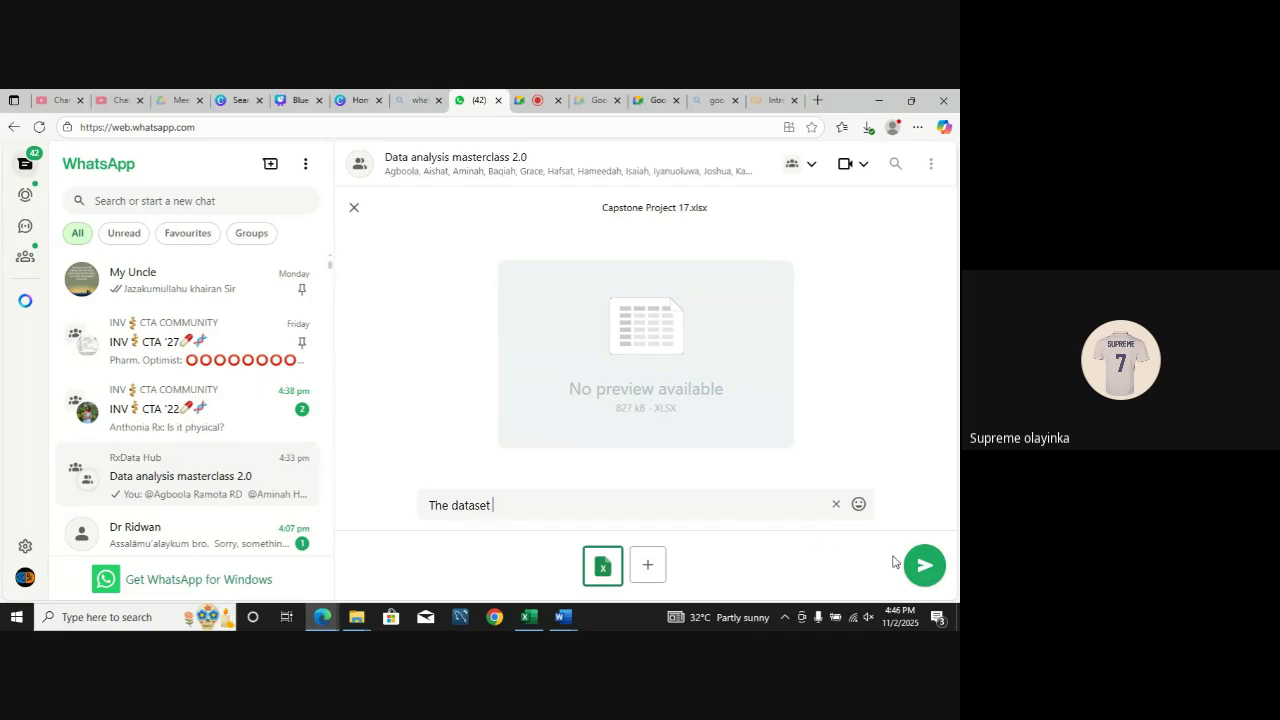
left_click(925, 575)
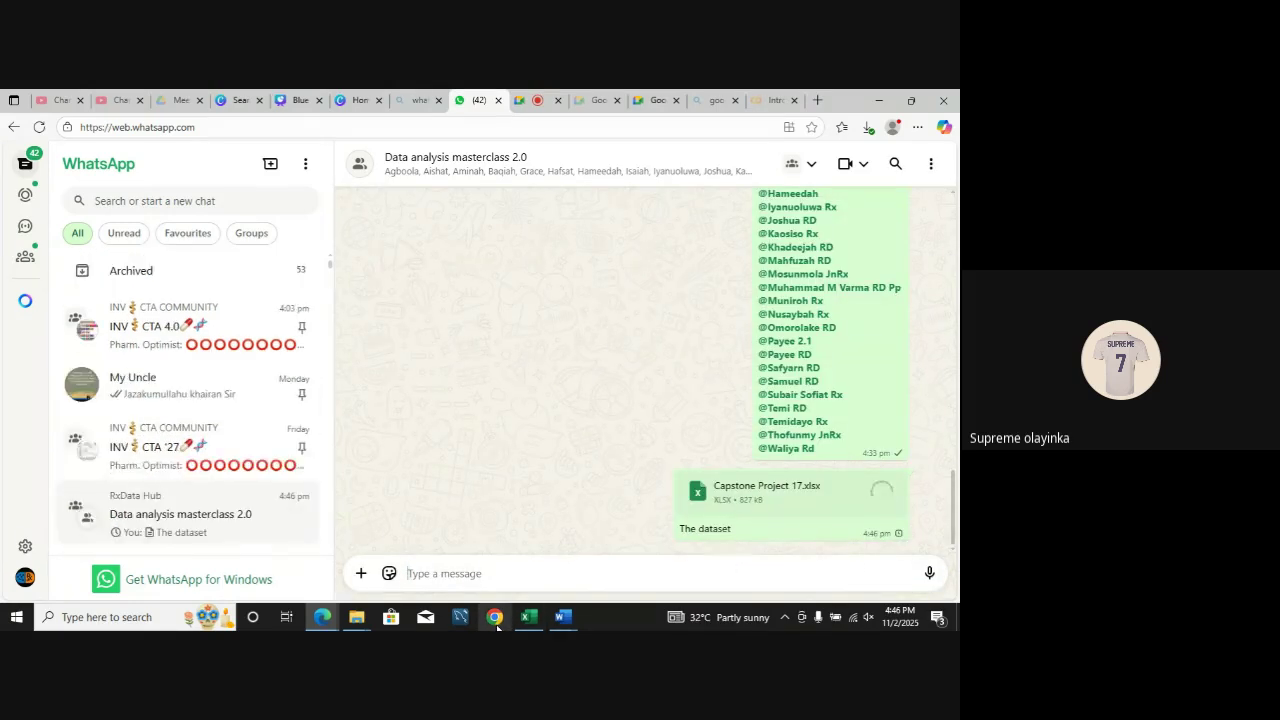
Step: Switch back to the Churn Dataset sheet in Excel and look over the PivotTable and data tools
left_click(532, 627)
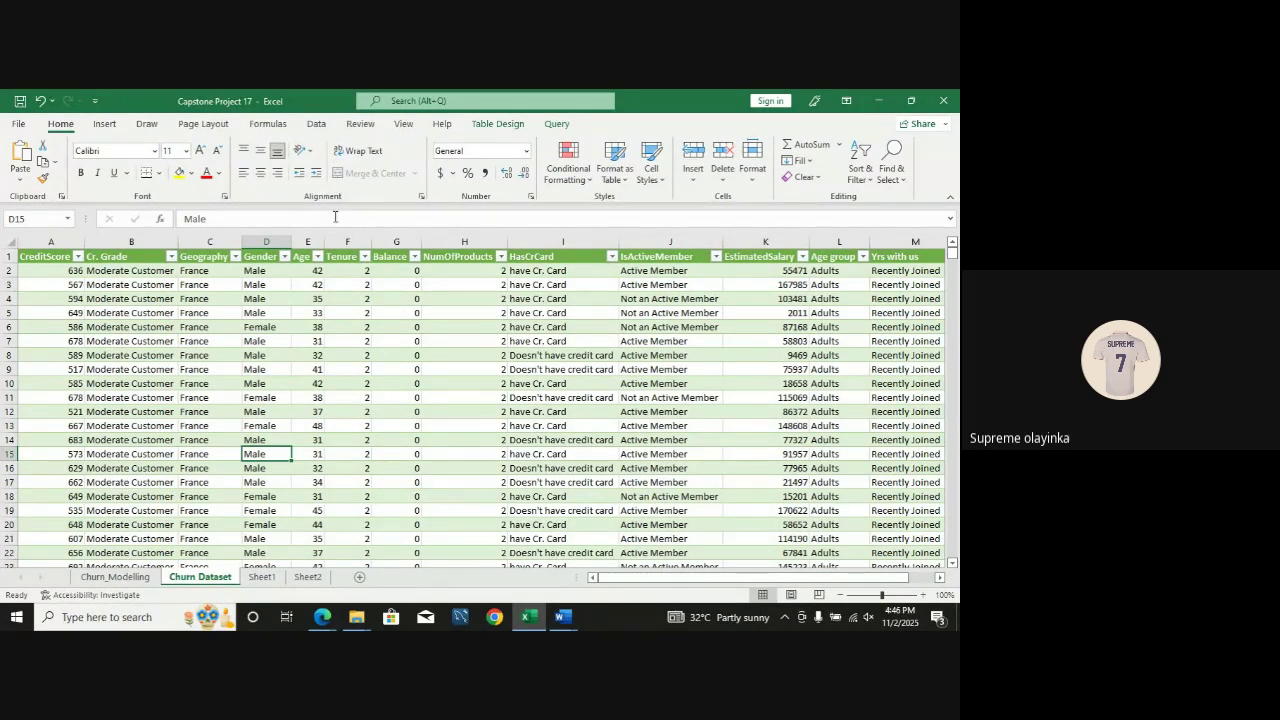
left_click(104, 124)
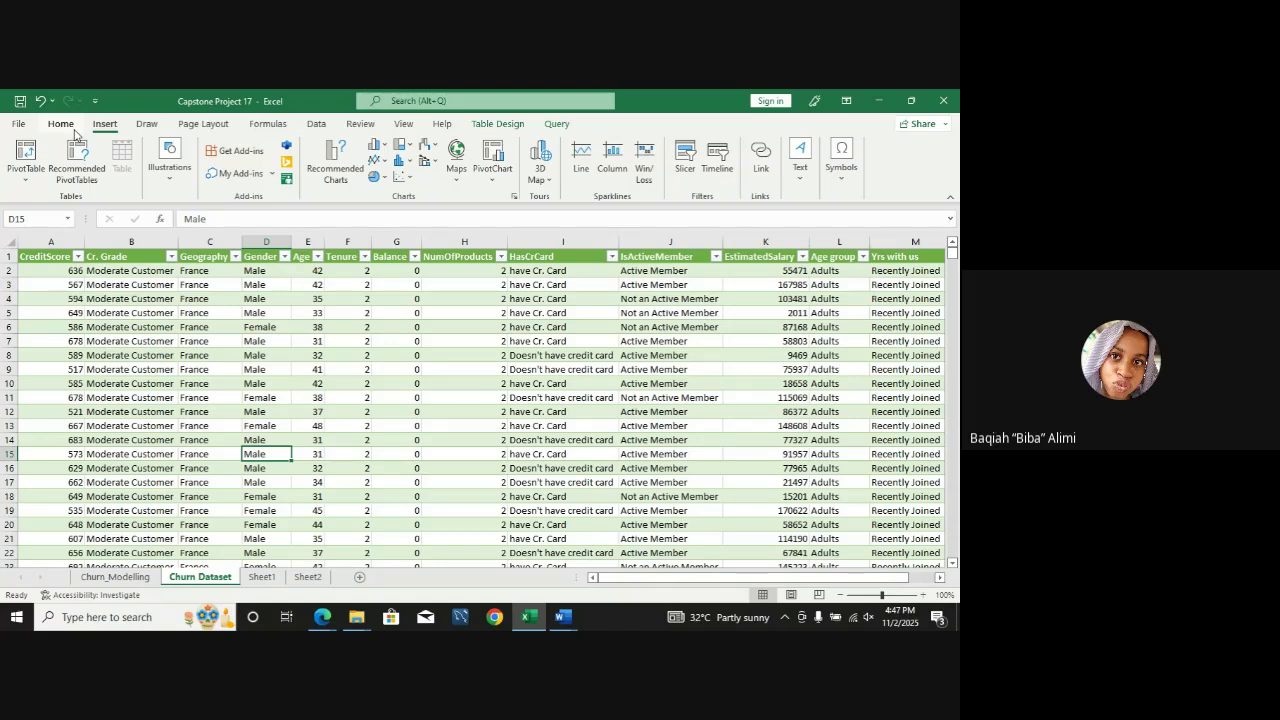
left_click(62, 125)
left_click(106, 125)
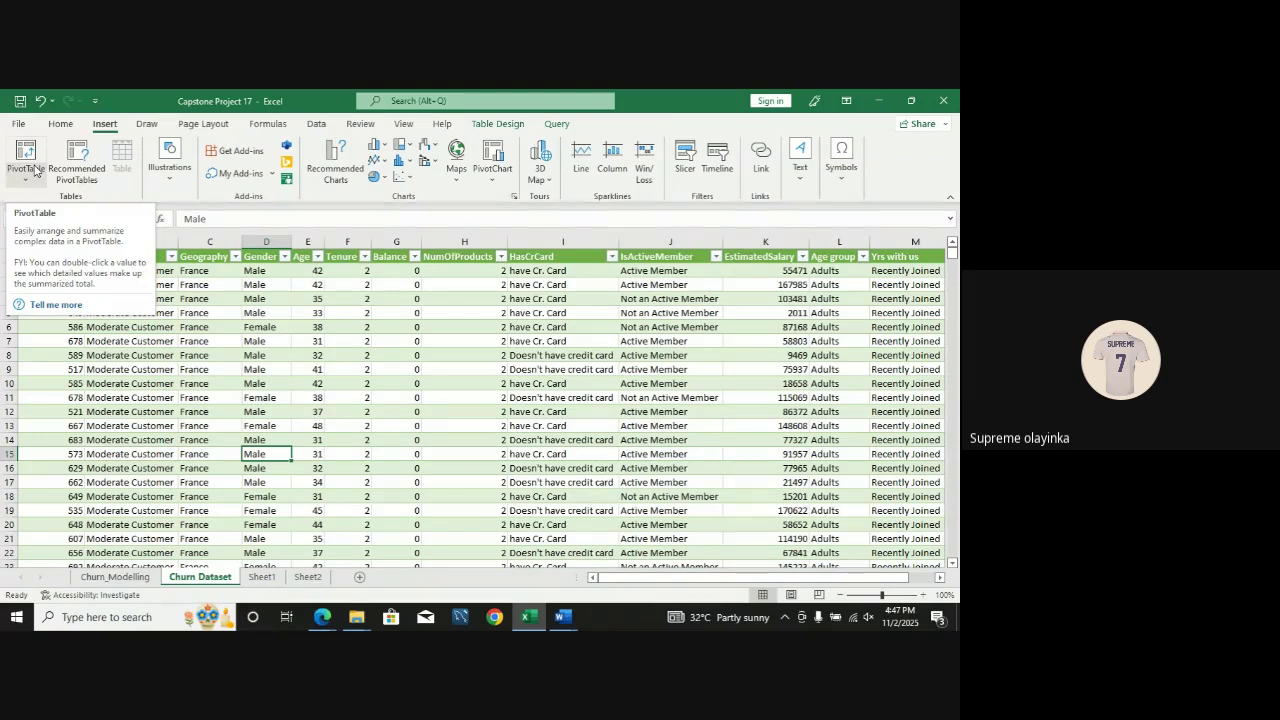
left_click(324, 126)
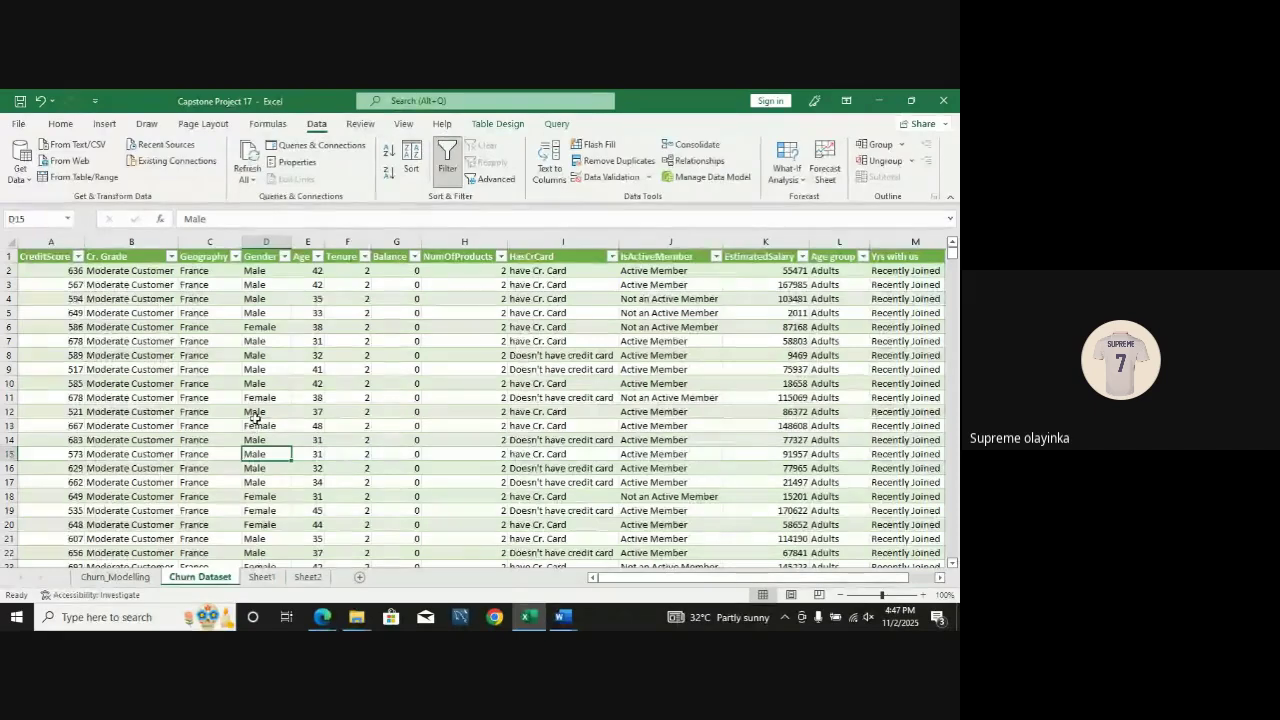
Step: Look over the file source types available for importing data into the workbook
left_click(256, 422)
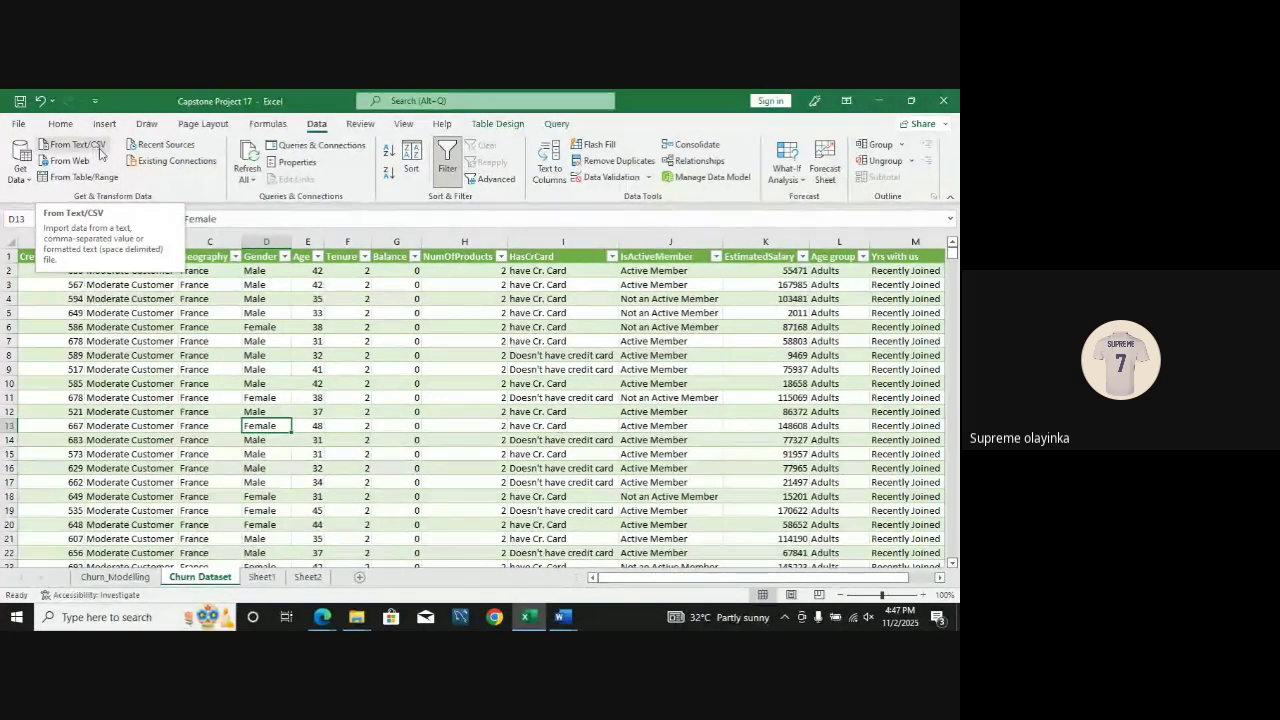
left_click(24, 180)
mouse_move(80, 205)
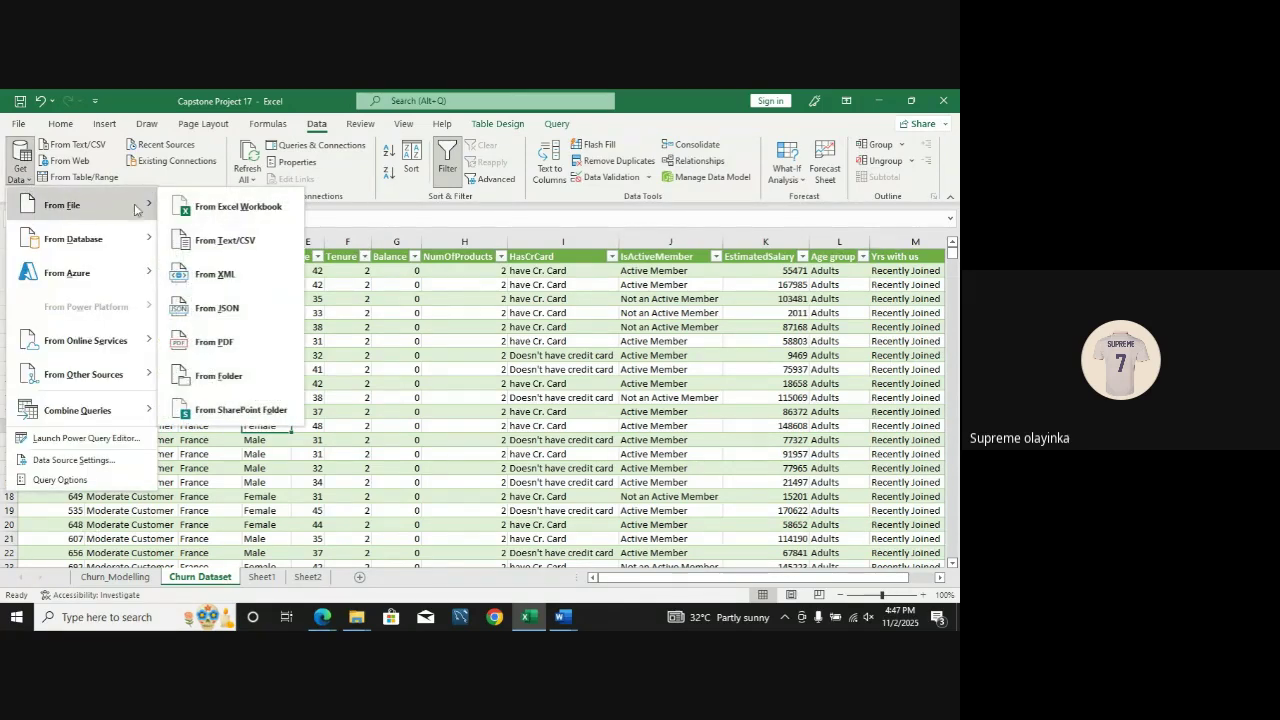
left_click(380, 311)
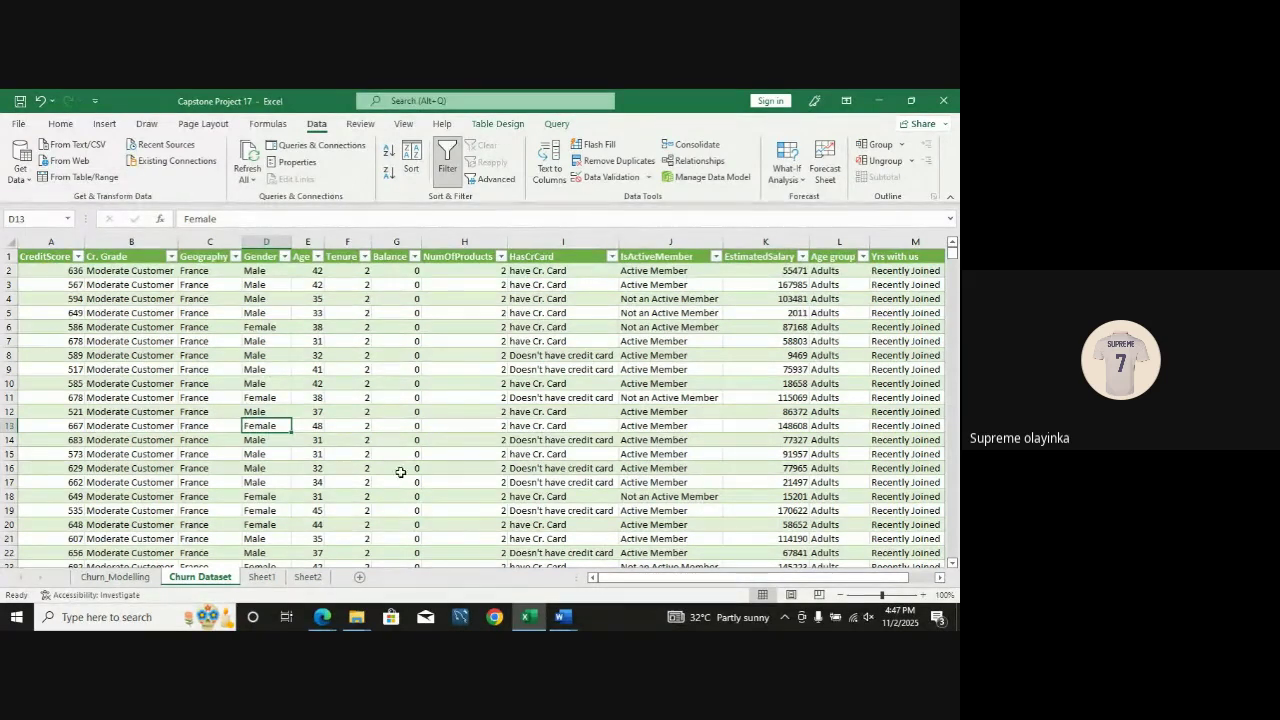
Step: Open the Churn Dataset table in the Power Query Editor and load it into a new worksheet
left_click(100, 178)
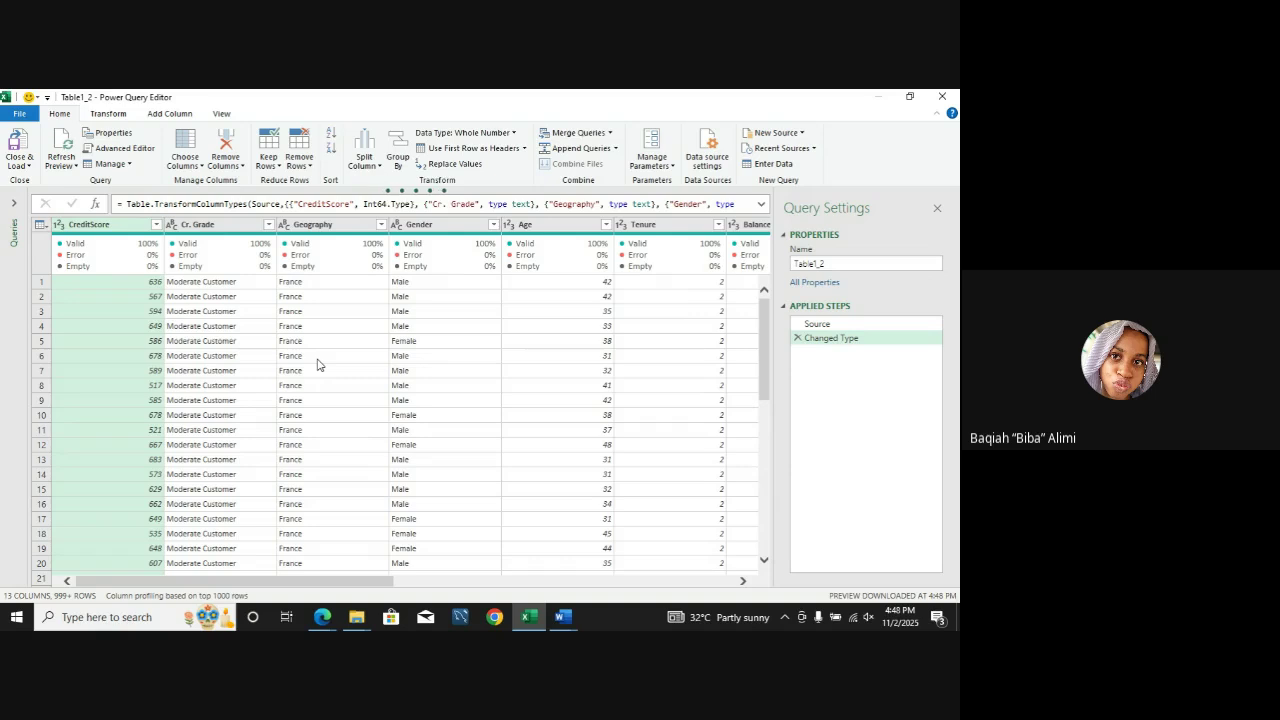
left_click(30, 170)
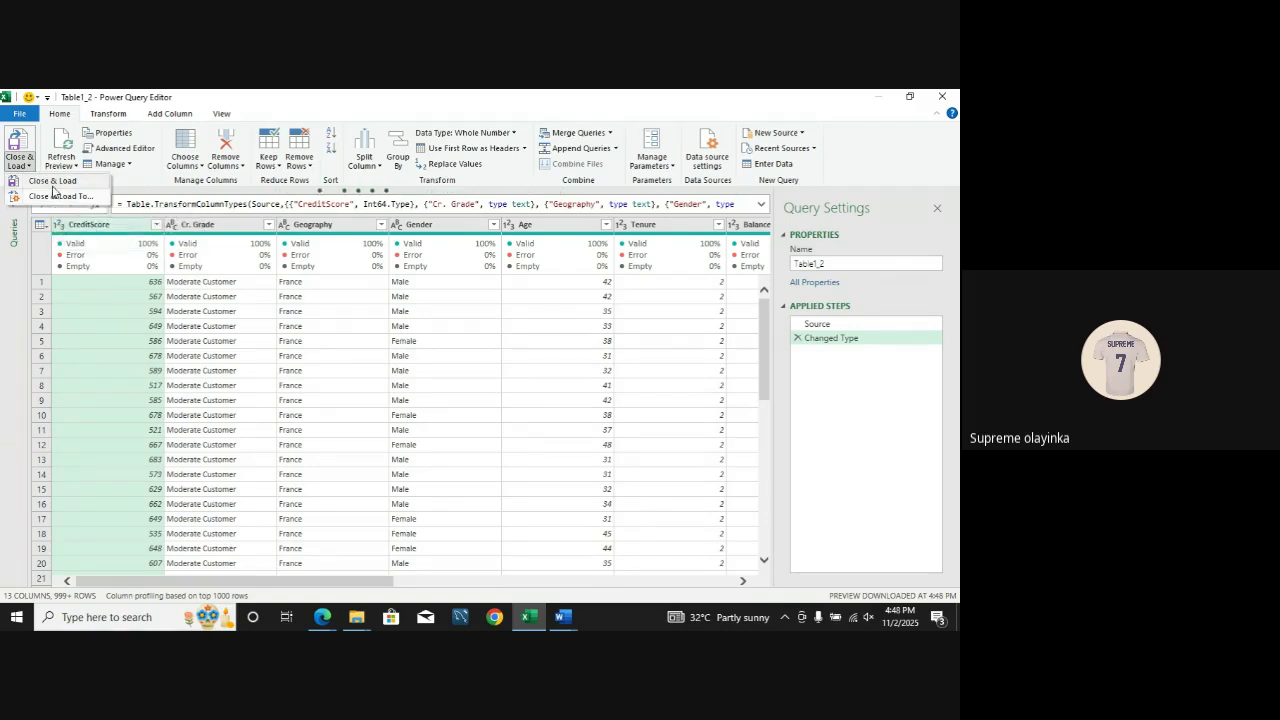
left_click(52, 180)
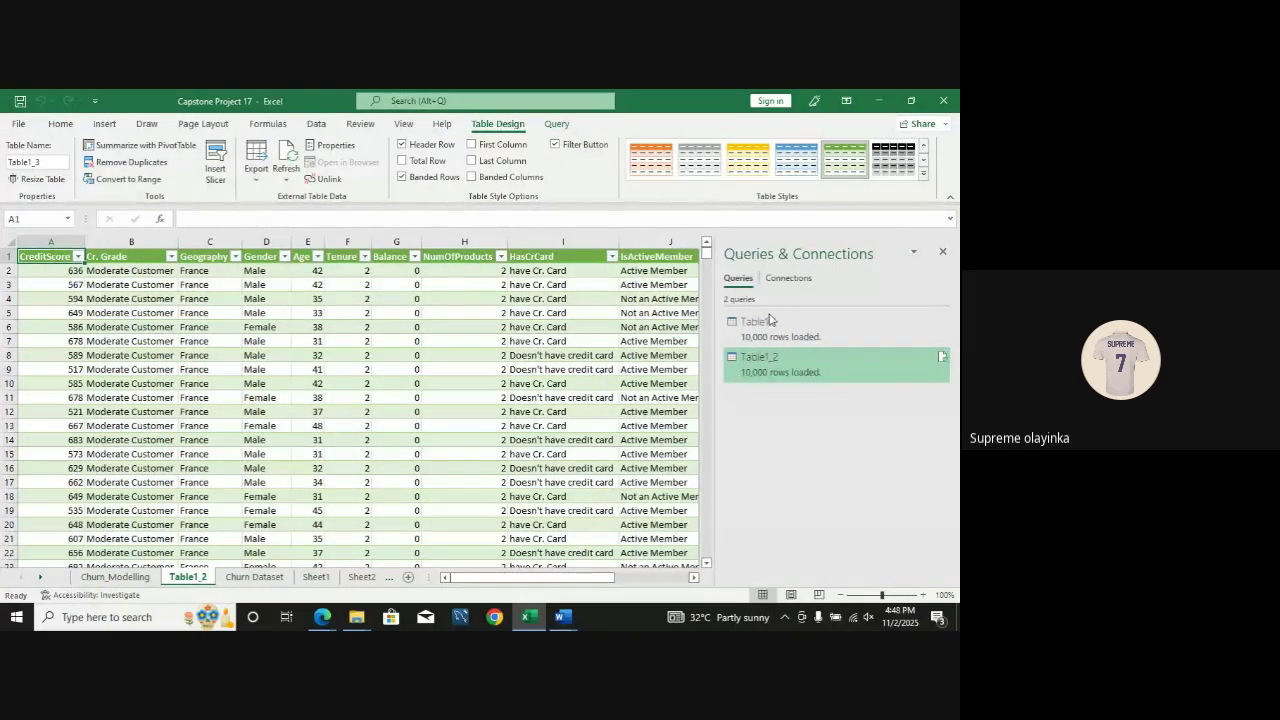
Step: Delete the Table1_2 worksheet that holds the duplicate of the churn data
mouse_move(772, 325)
right_click(888, 358)
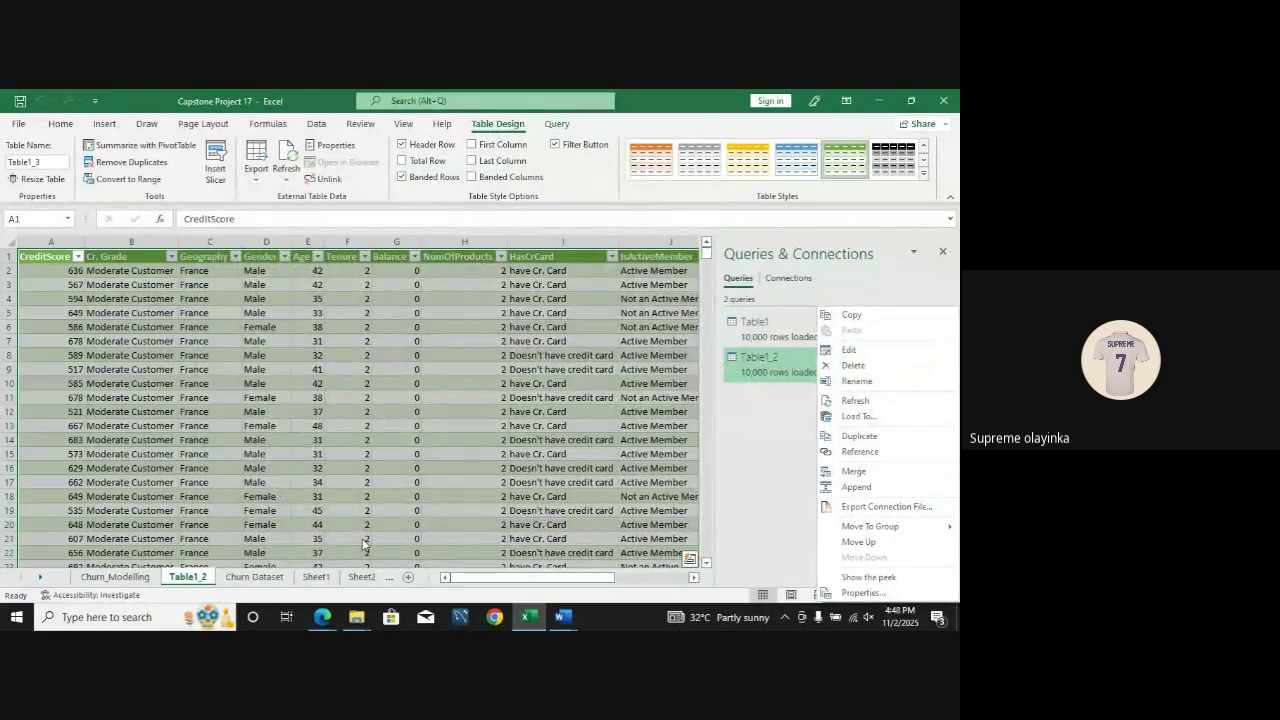
right_click(210, 578)
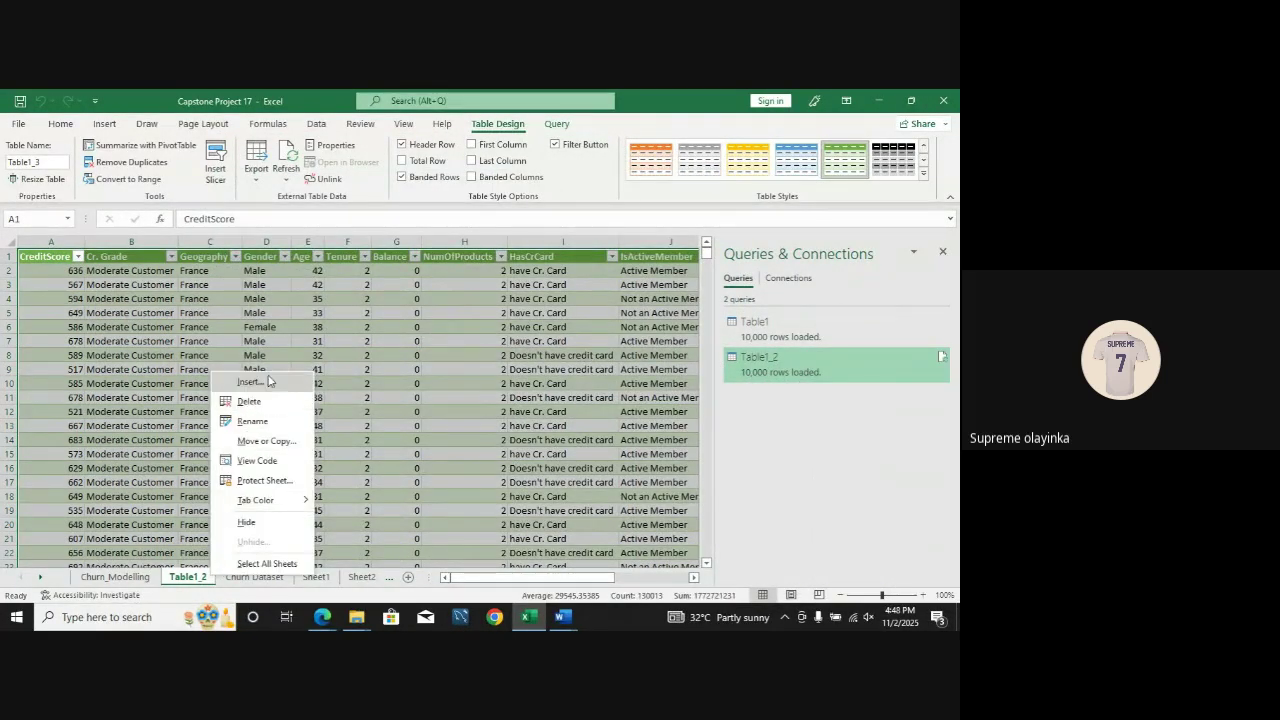
left_click(250, 401)
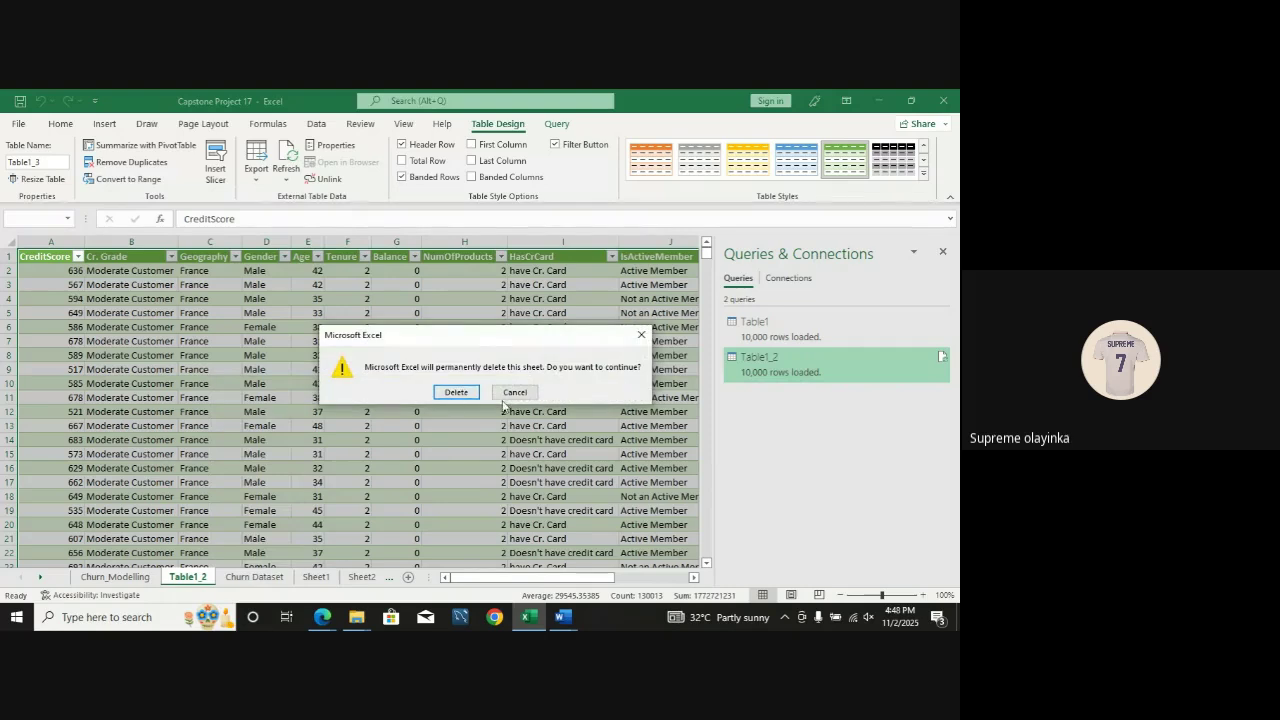
left_click(457, 392)
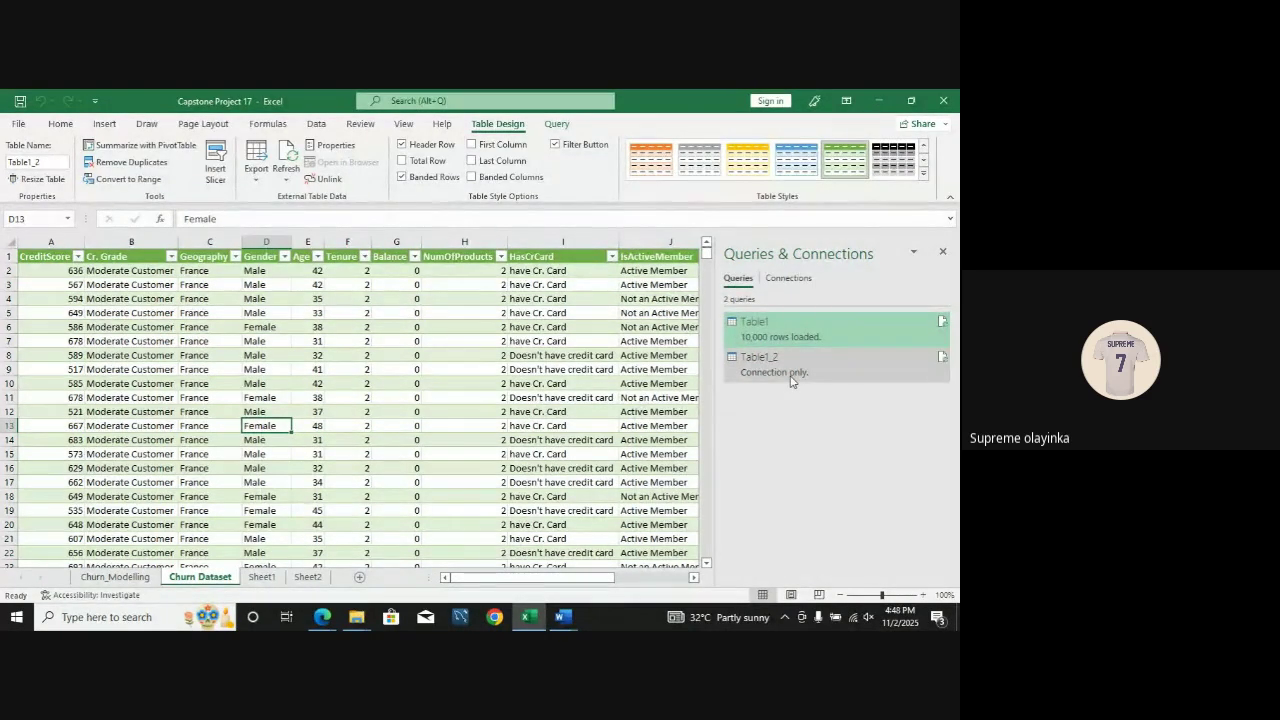
Step: Delete the connection-only query Table1_2 and return to the full view of the Churn Dataset sheet
mouse_move(802, 379)
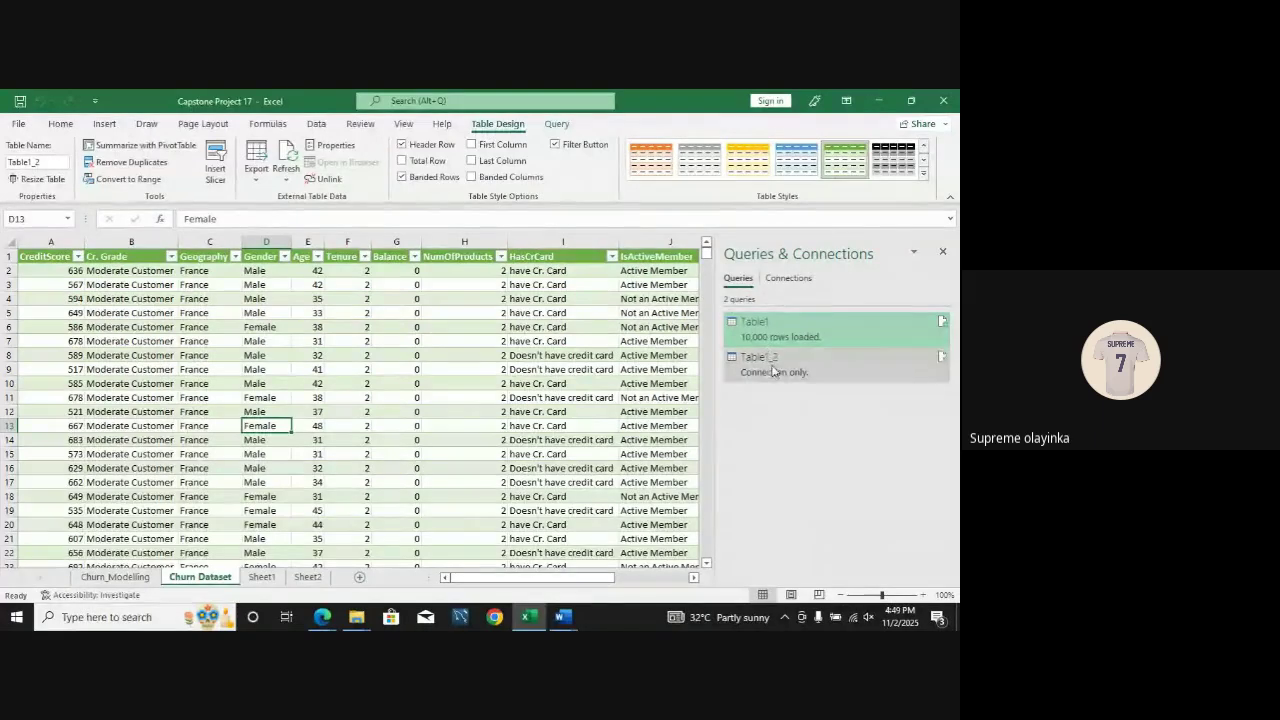
right_click(766, 366)
left_click(783, 368)
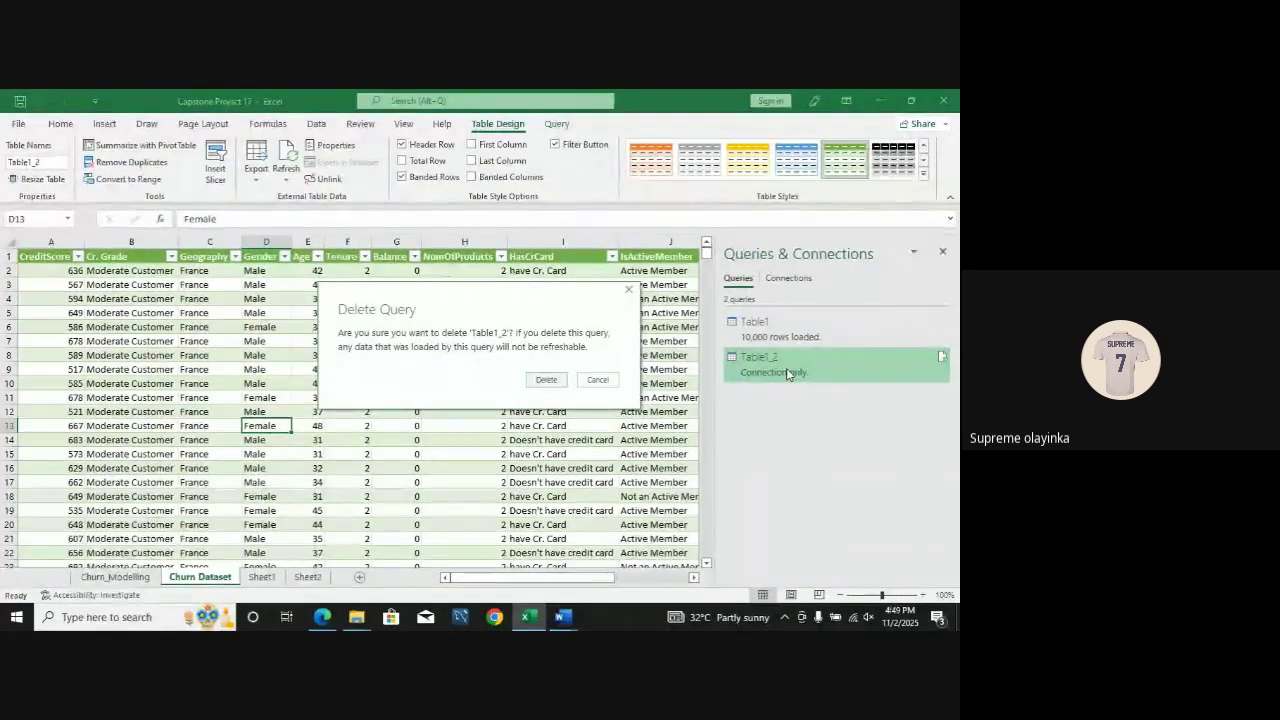
left_click(546, 380)
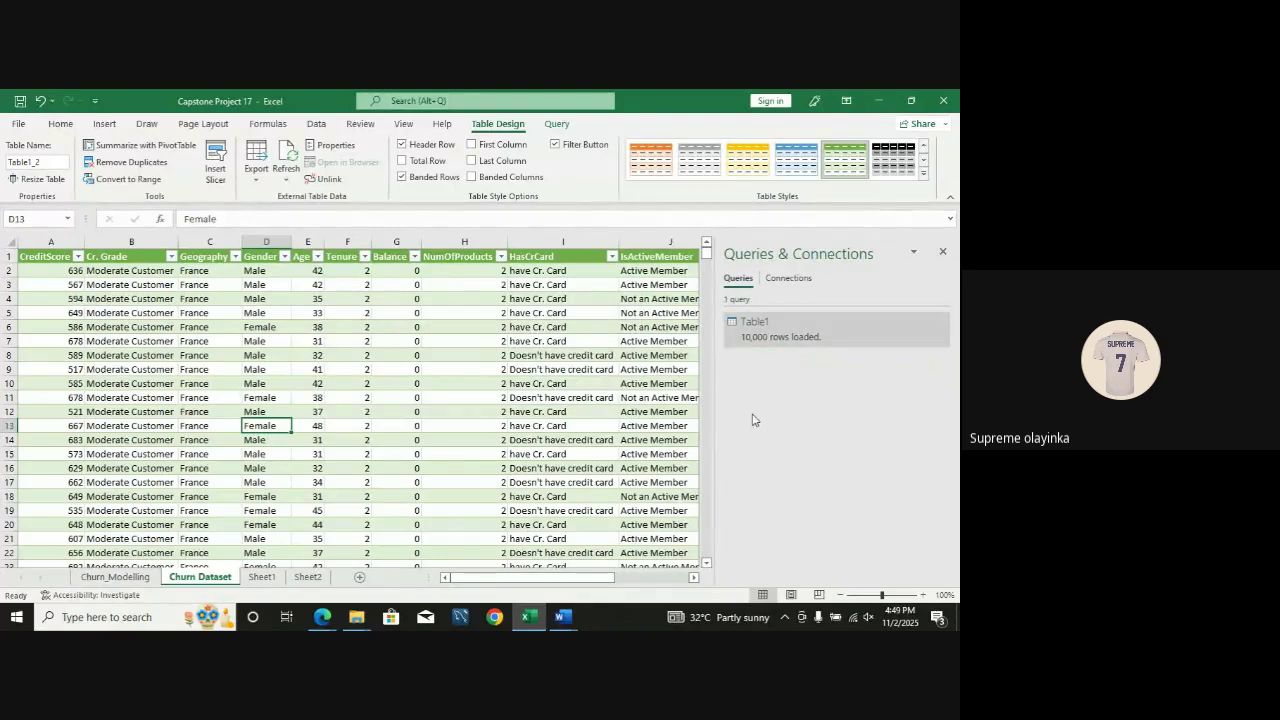
left_click(942, 251)
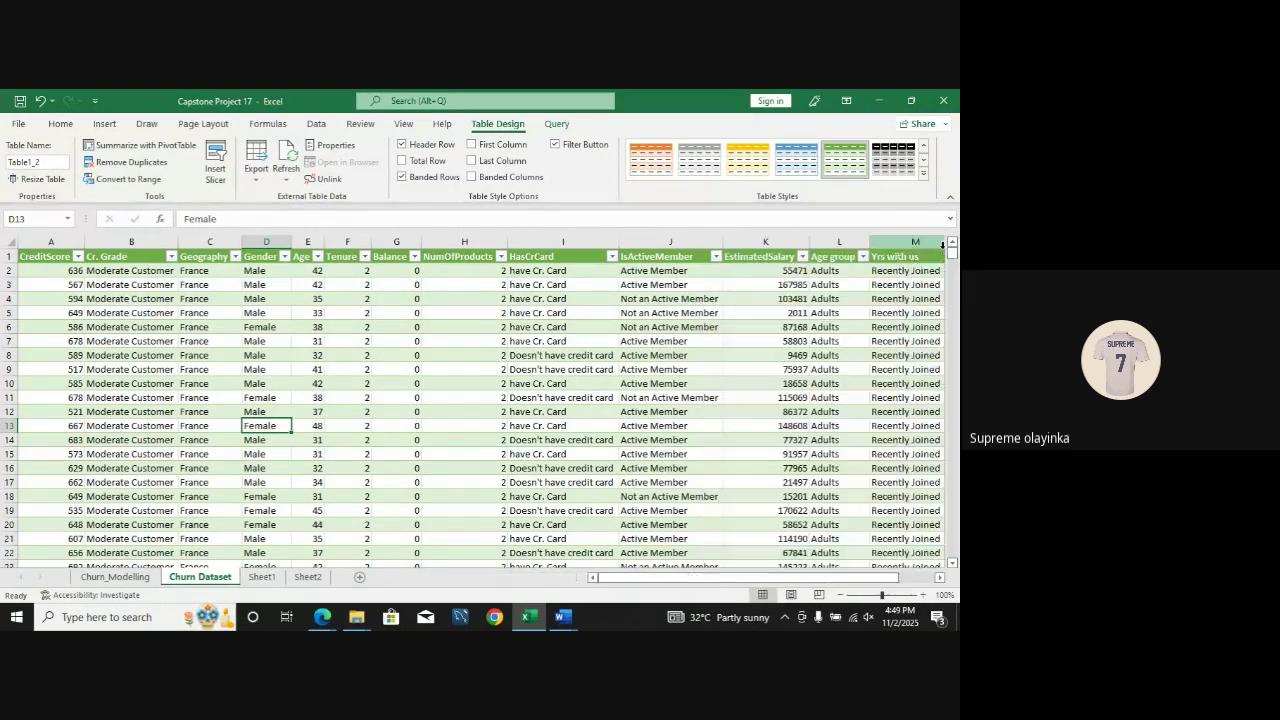
left_click(589, 340)
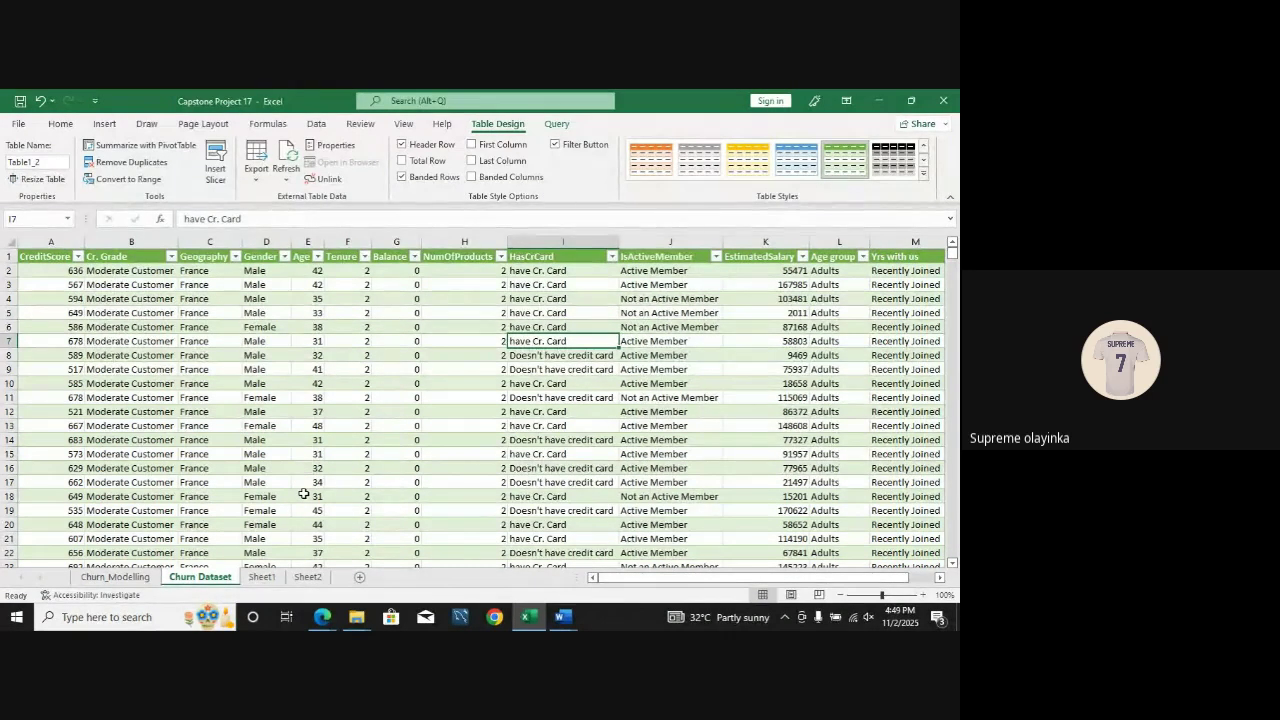
Step: Rename the blank Sheet2 worksheet as Analysis
left_click(261, 578)
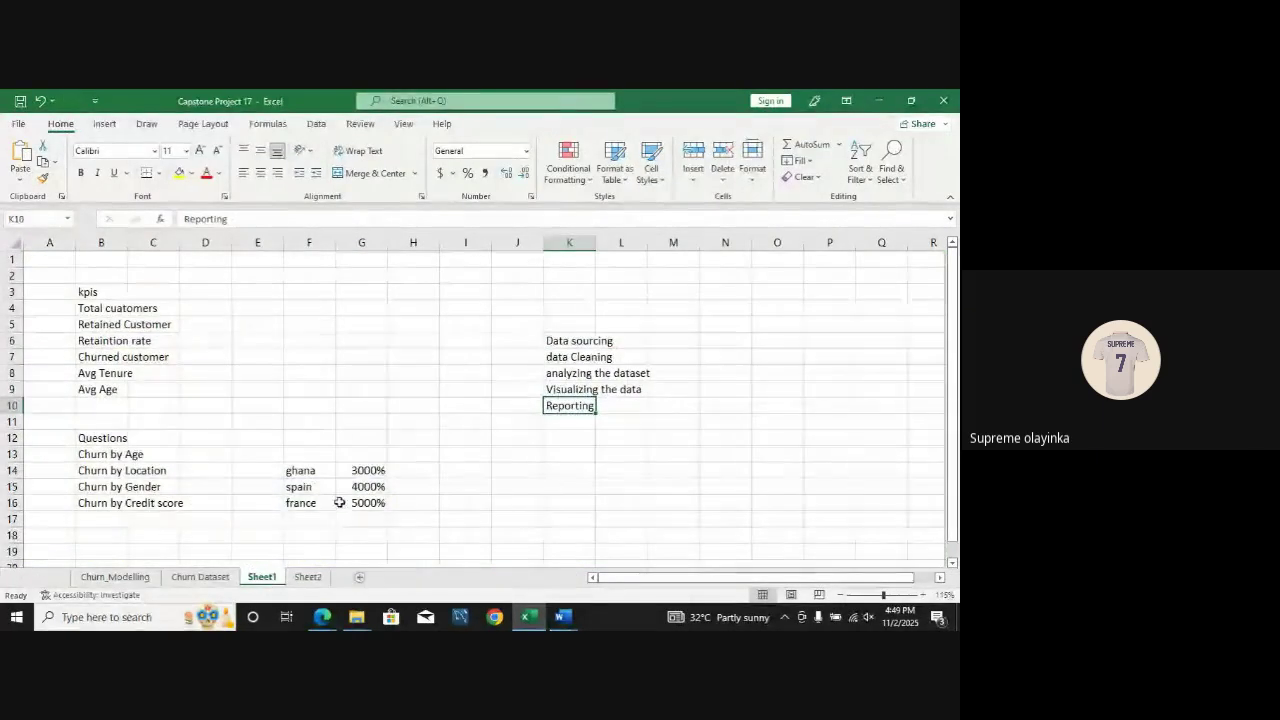
left_click(307, 577)
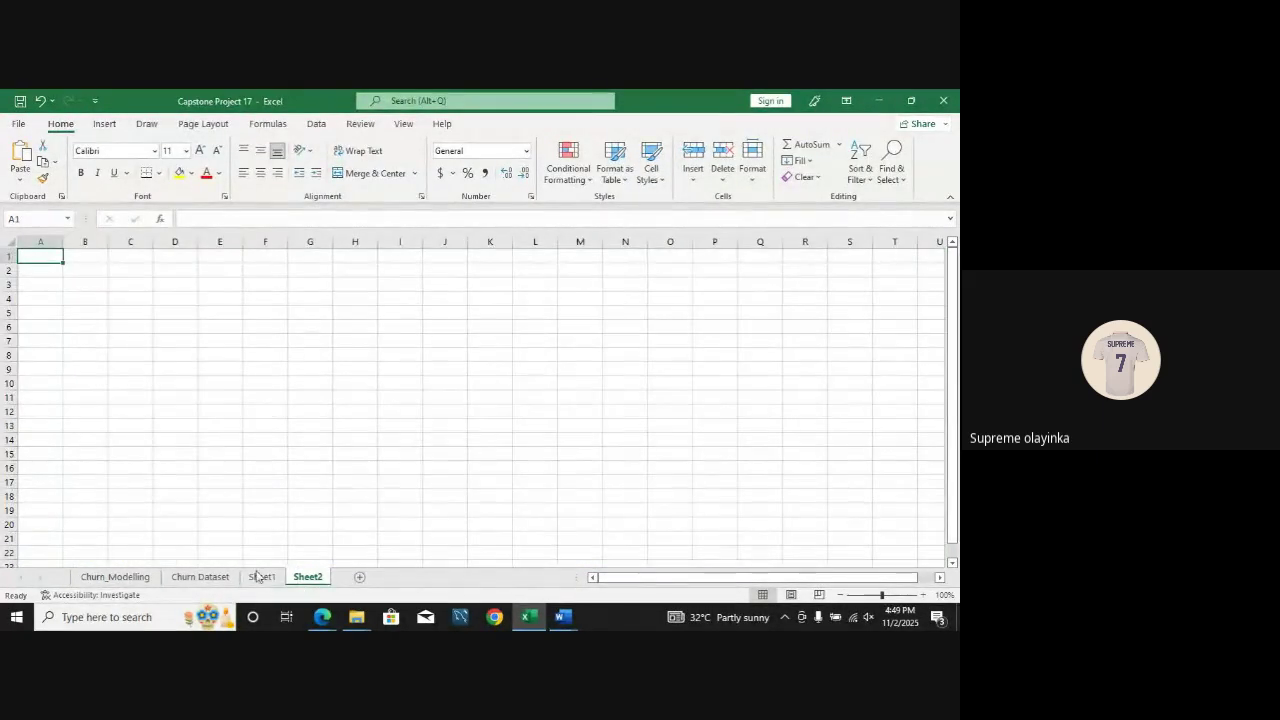
double_click(312, 578)
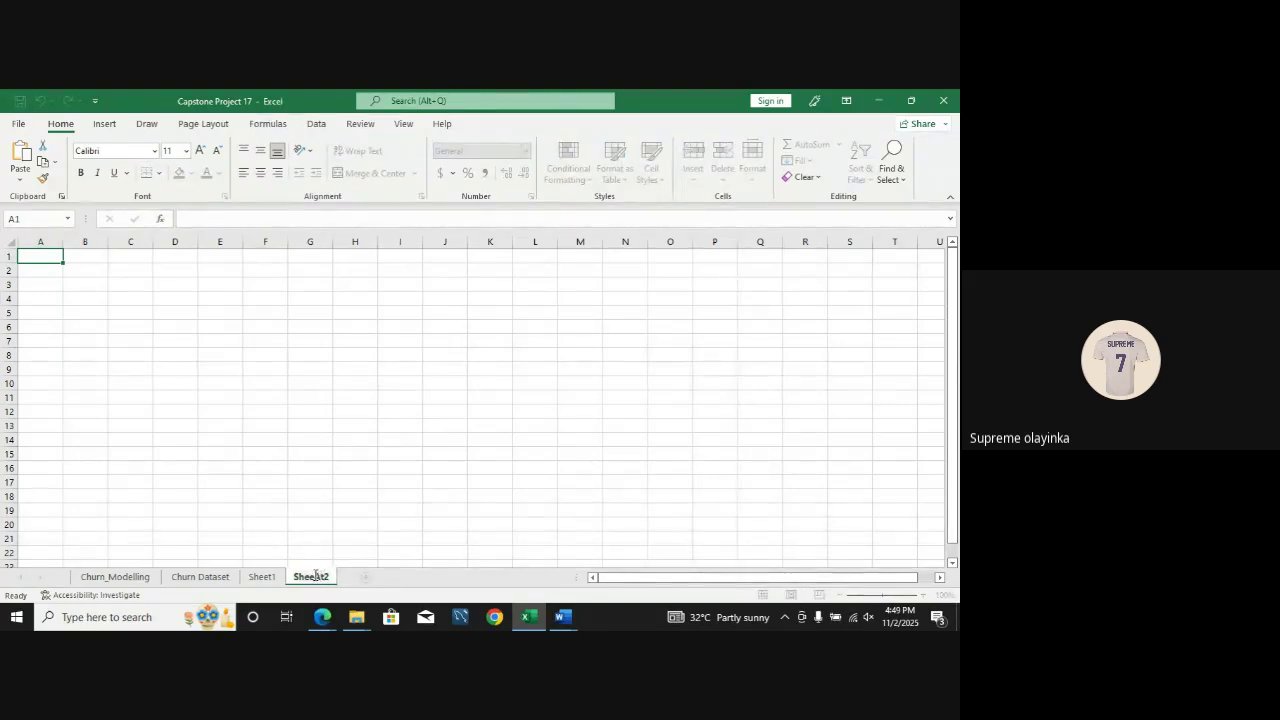
double_click(312, 576)
type("Analysis")
left_click(352, 381)
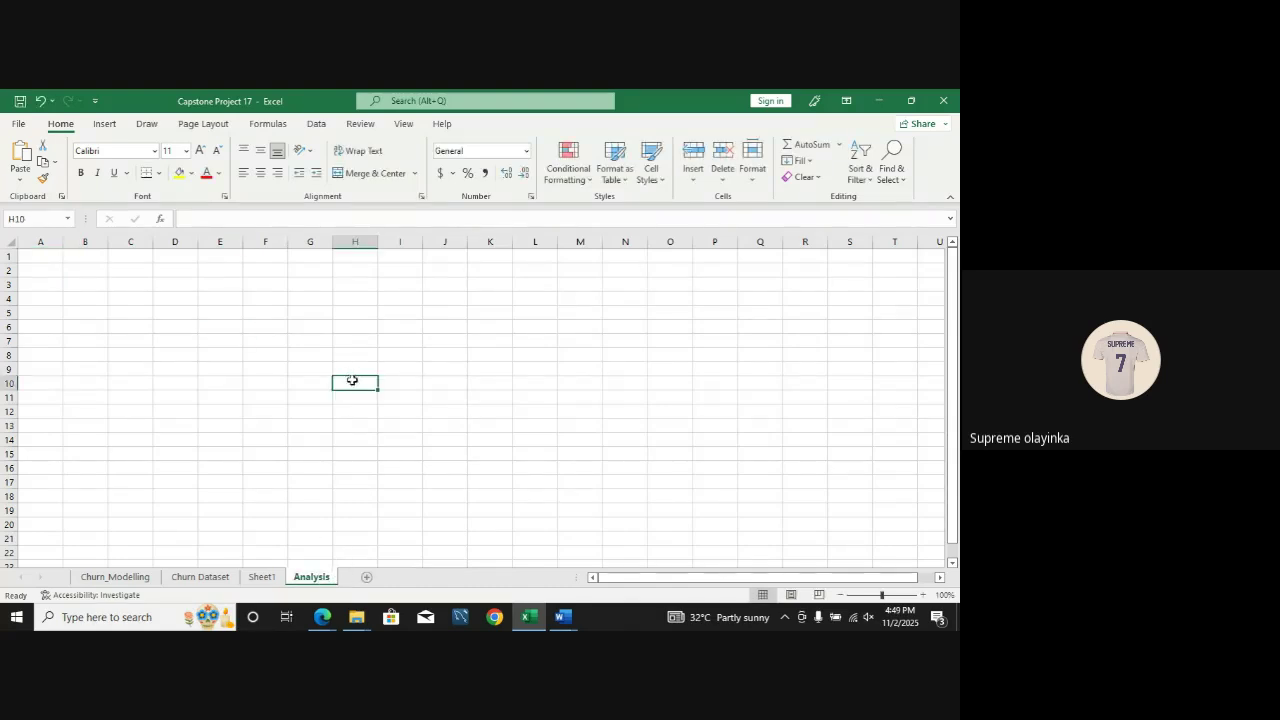
Step: Color the Analysis sheet's tab black and check it against the Churn_Modelling sheet
right_click(320, 576)
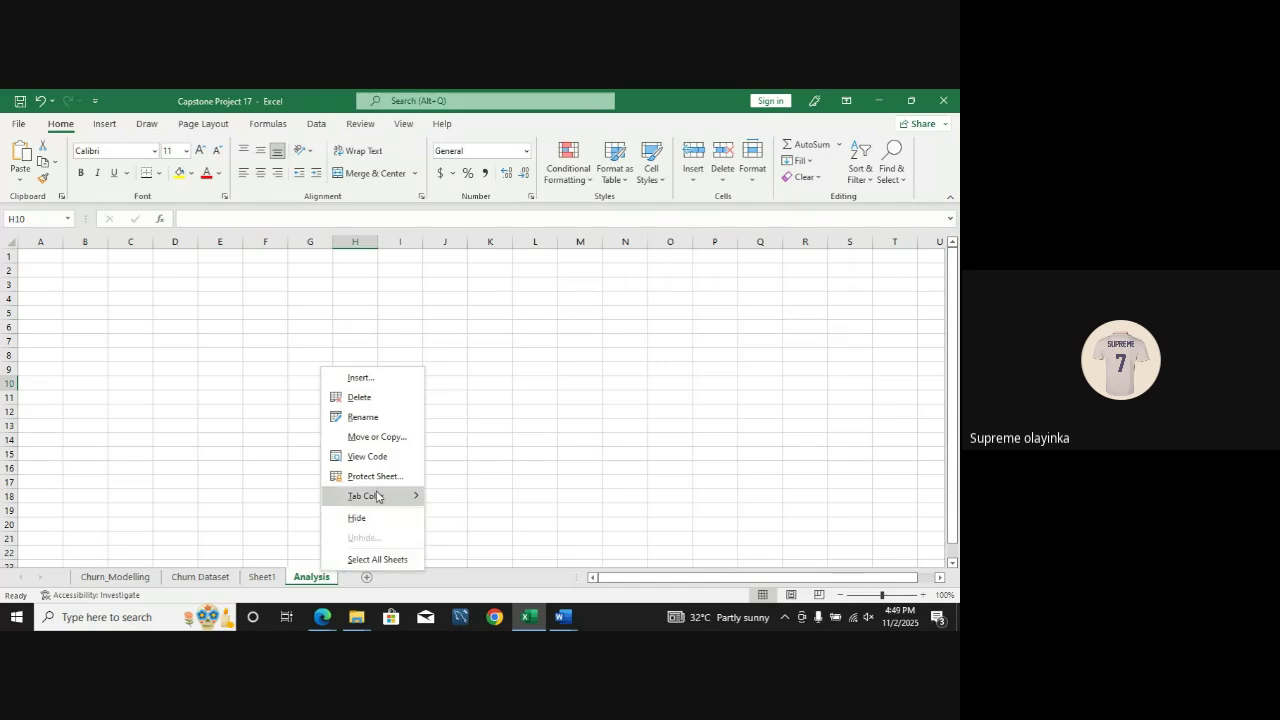
mouse_move(381, 496)
key("Escape")
key("Escape")
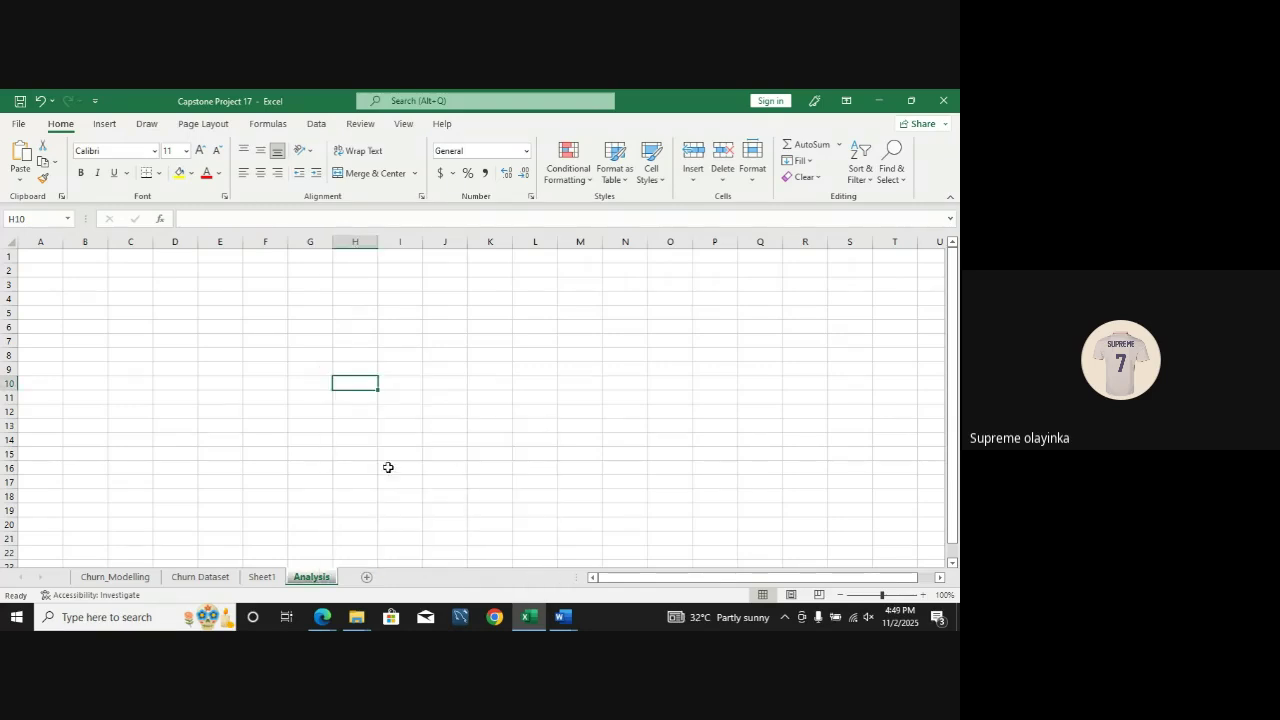
left_click(188, 497)
left_click(138, 578)
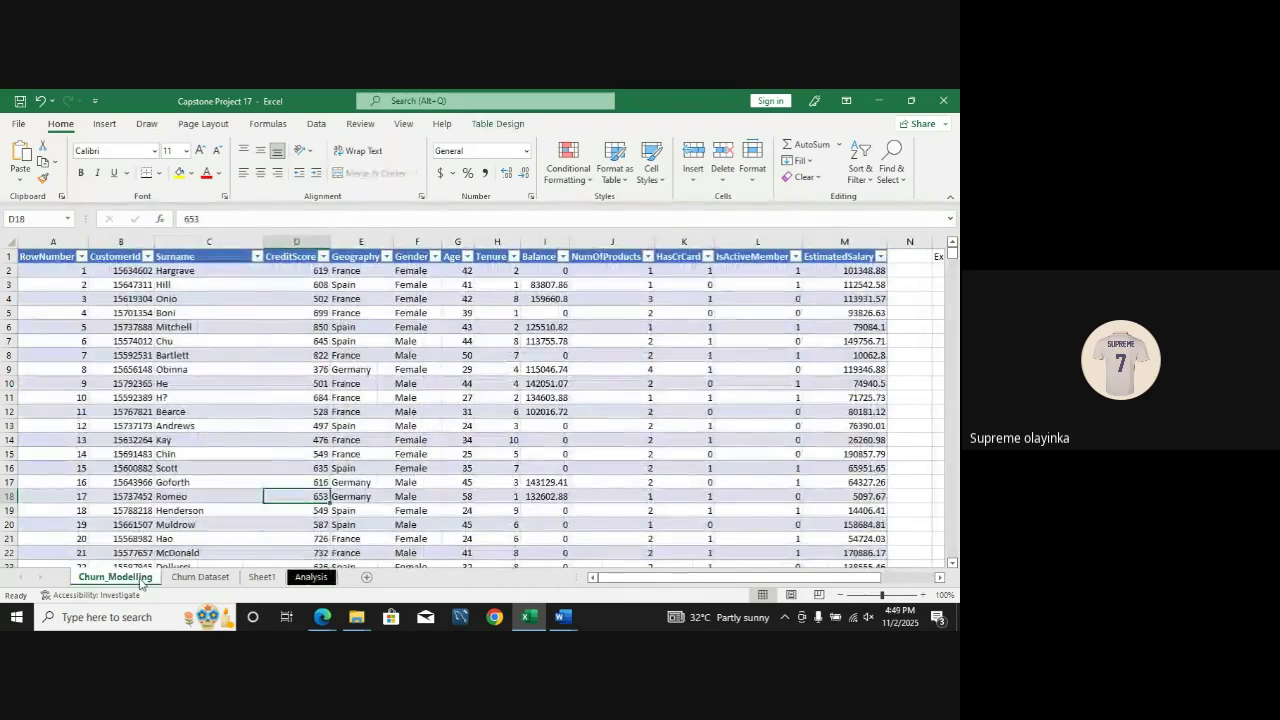
left_click(308, 578)
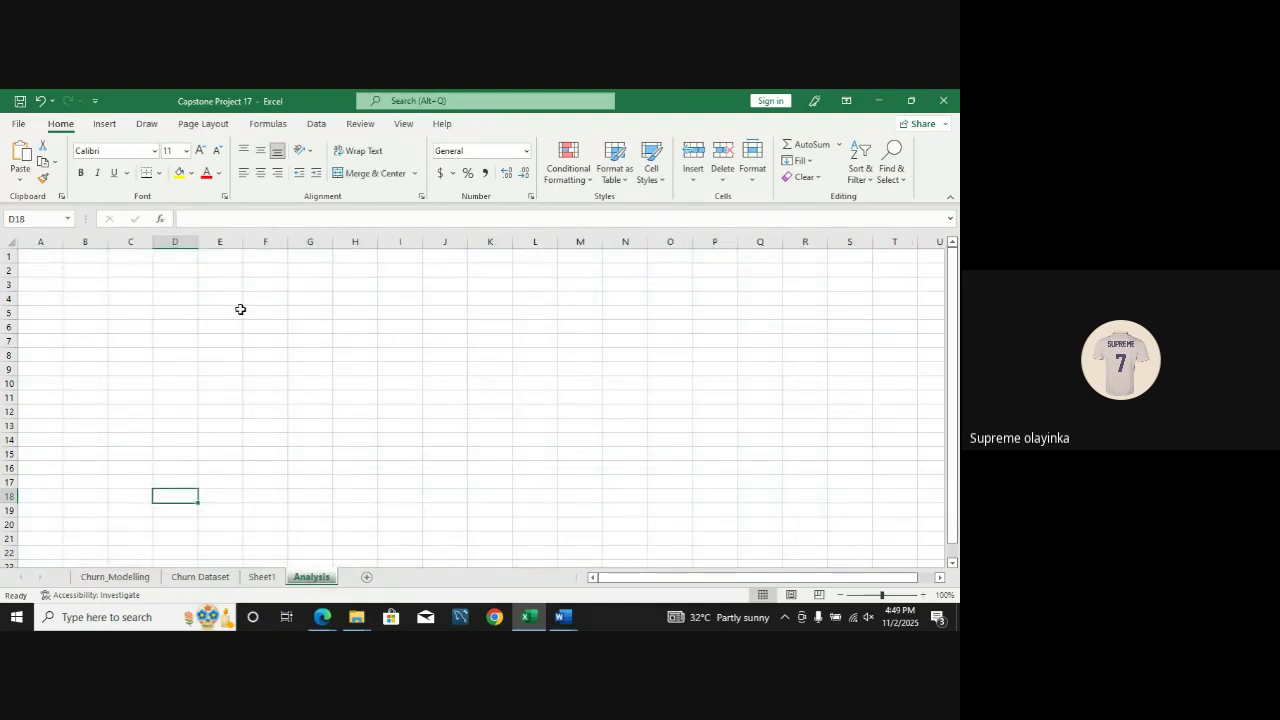
Step: Delete the blank Analysis worksheet
left_click(200, 578)
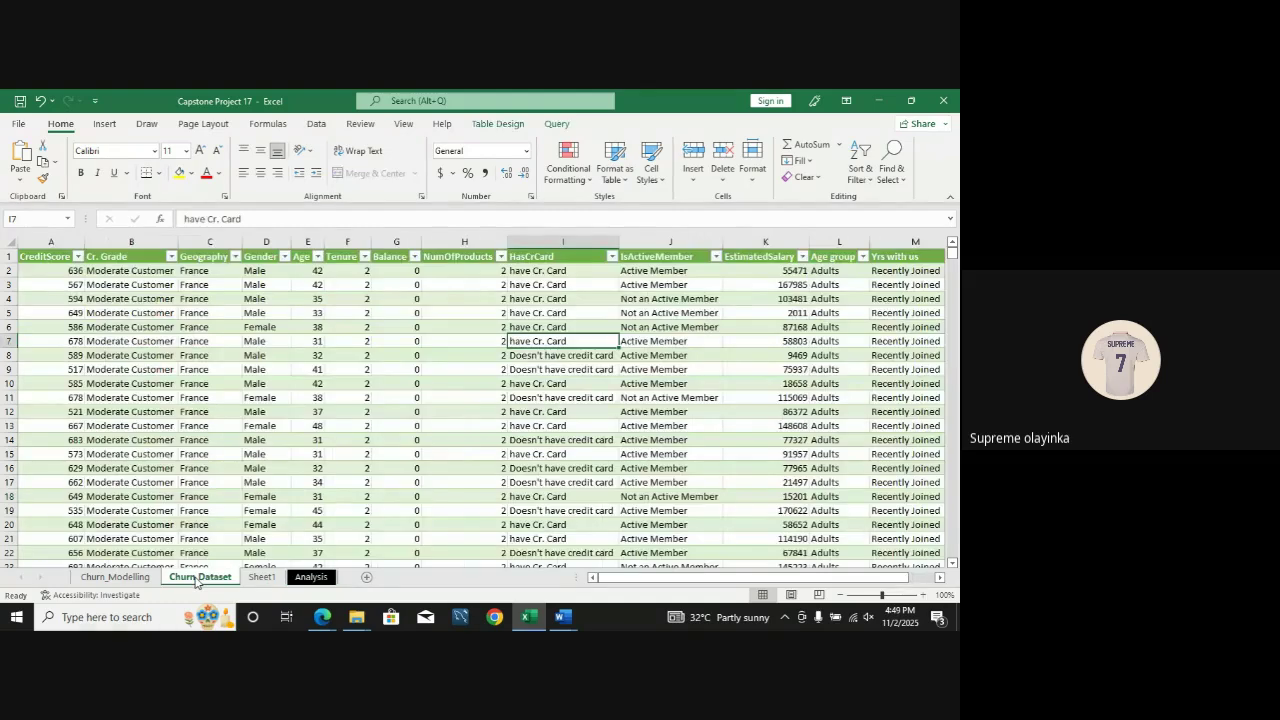
right_click(318, 578)
left_click(365, 407)
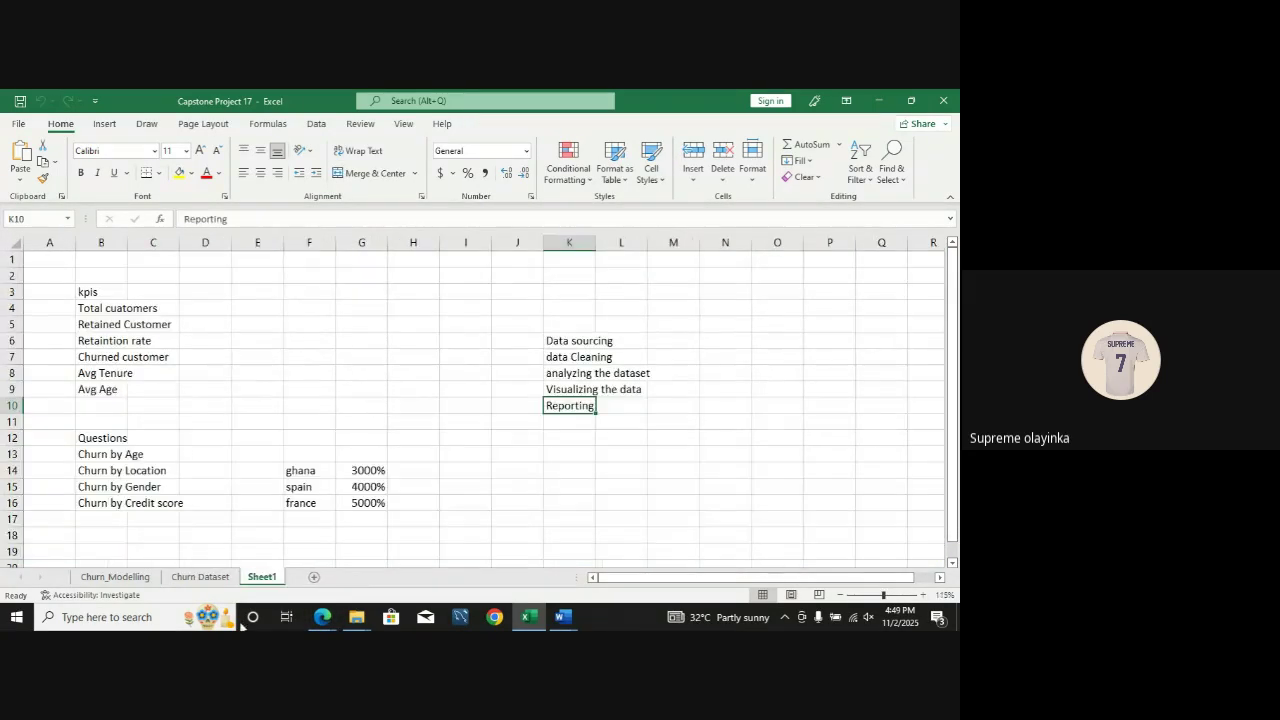
Step: Insert a PivotTable from the Churn Dataset table on a new worksheet, with the data added to the Data Model
left_click(199, 577)
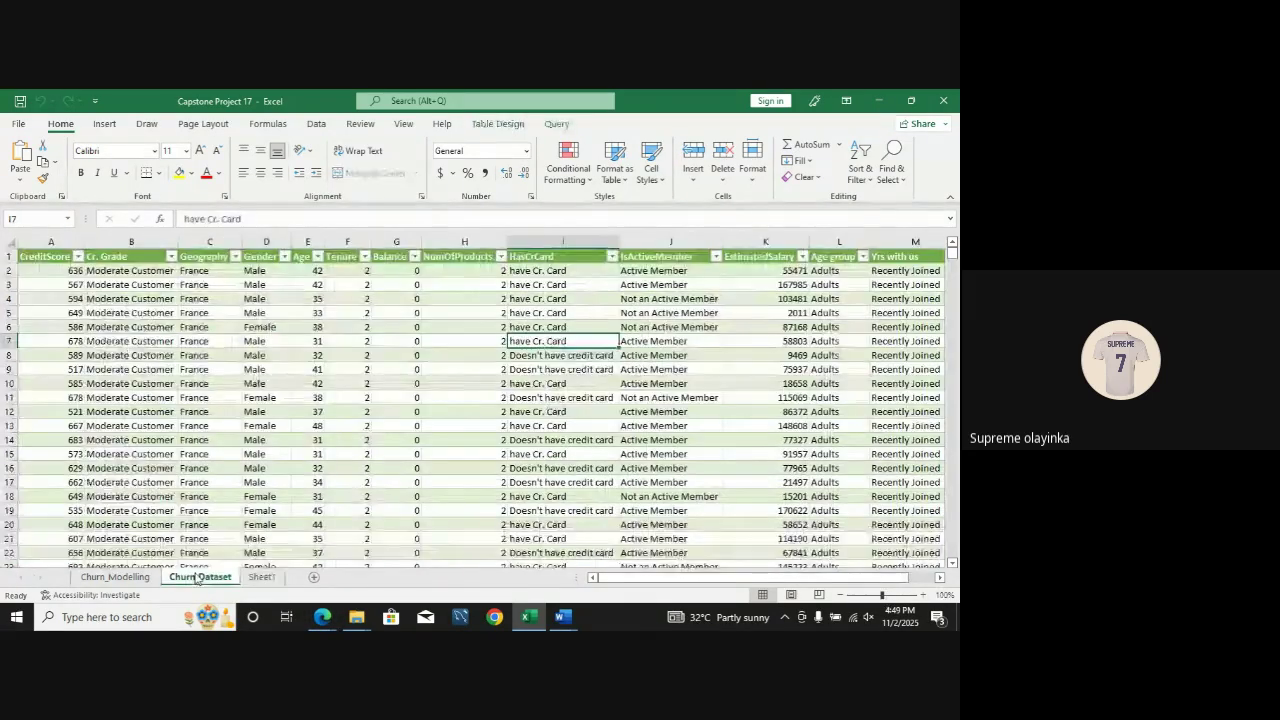
left_click(190, 368)
left_click(342, 425)
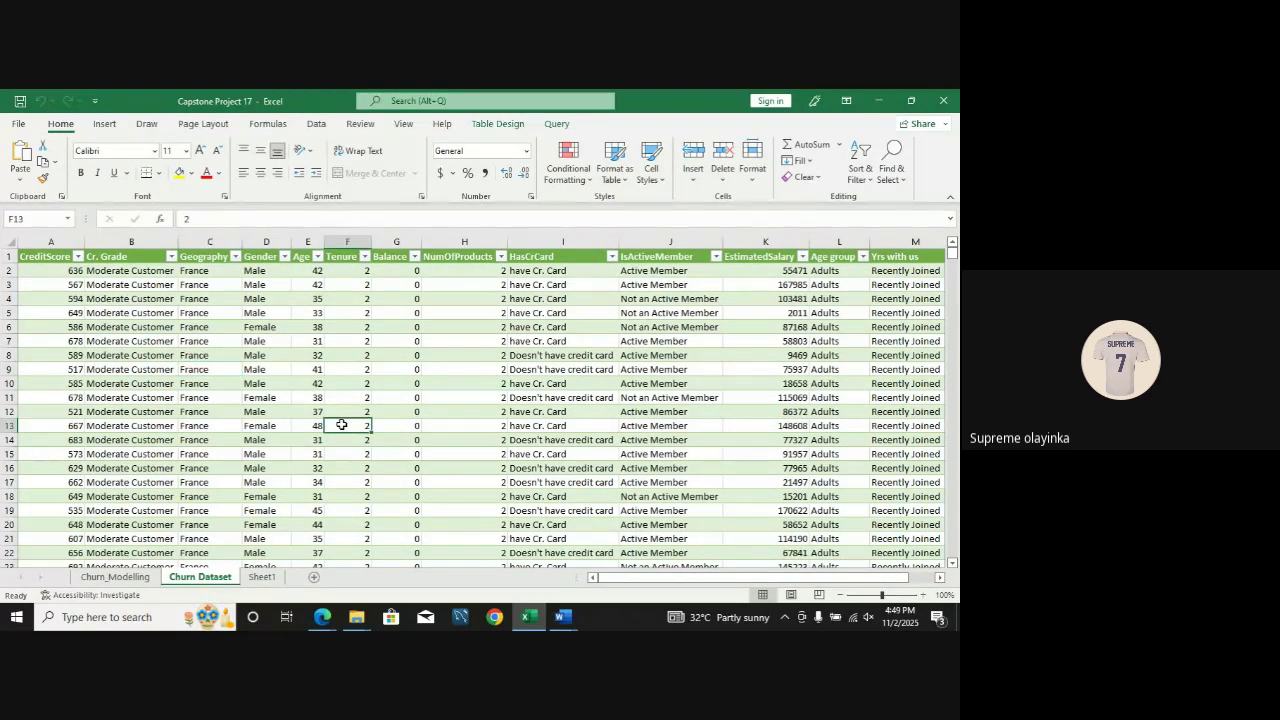
left_click(598, 440)
left_click(362, 453)
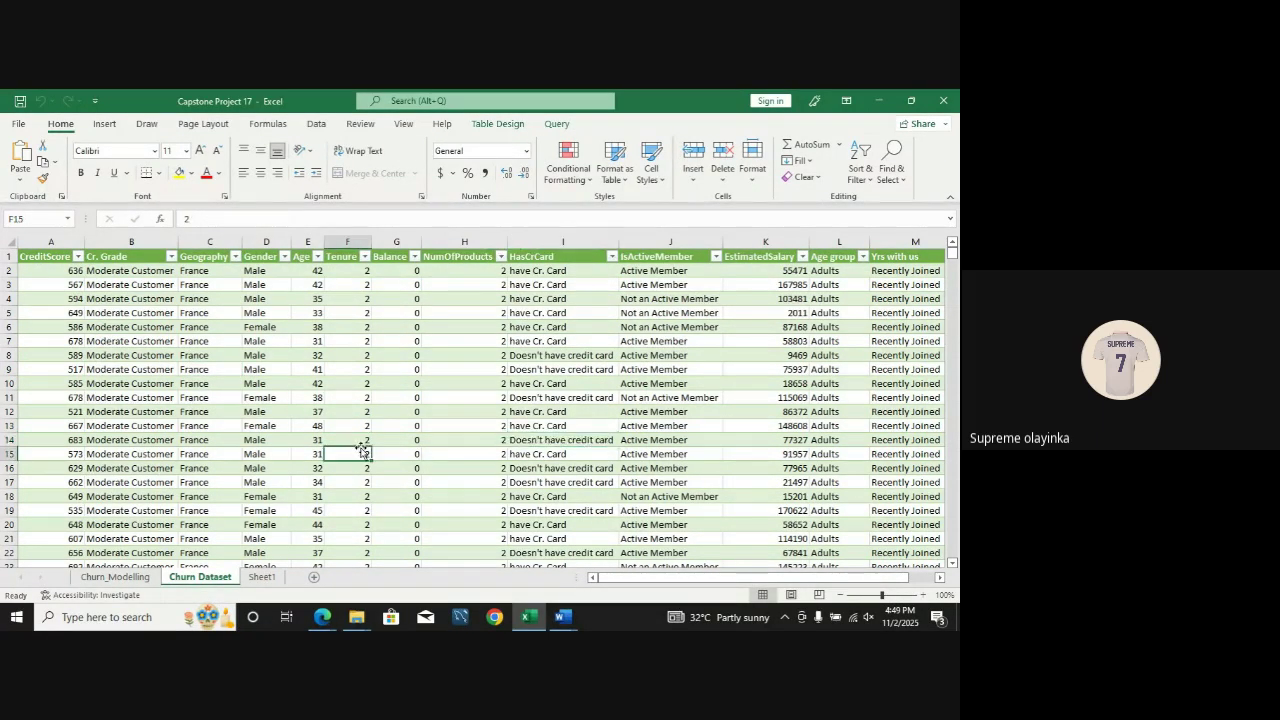
left_click(104, 126)
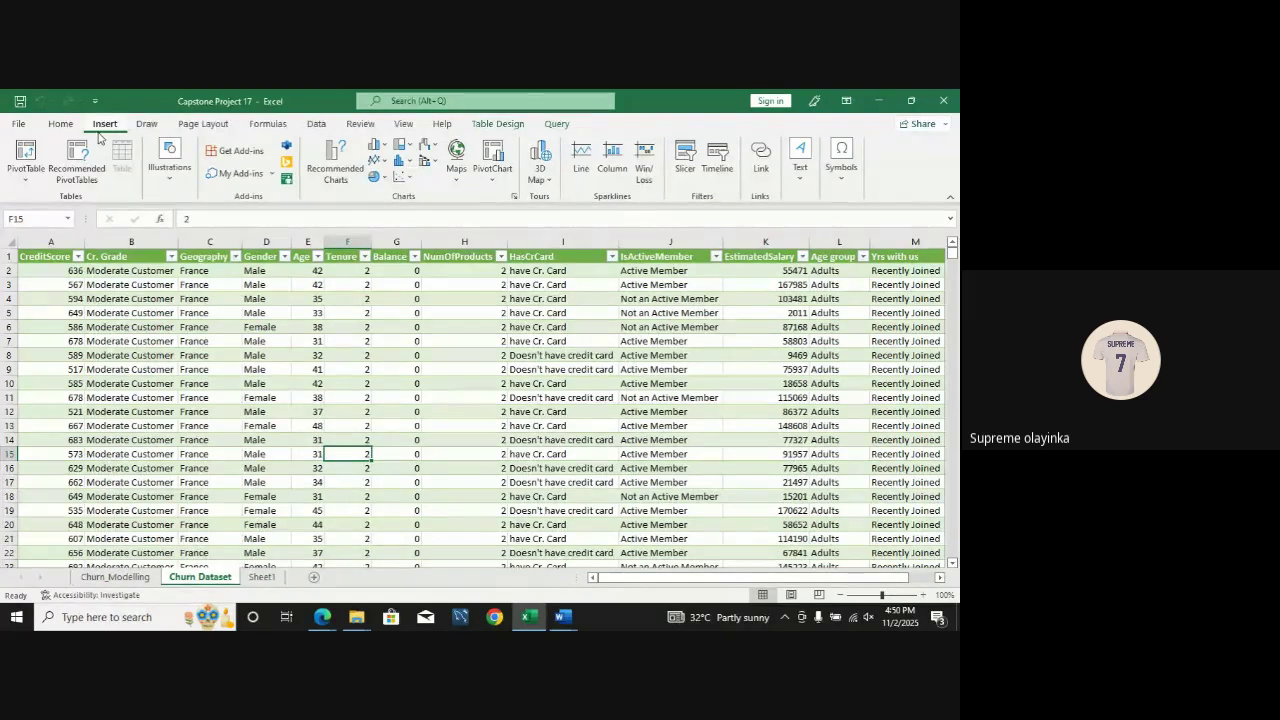
left_click(27, 152)
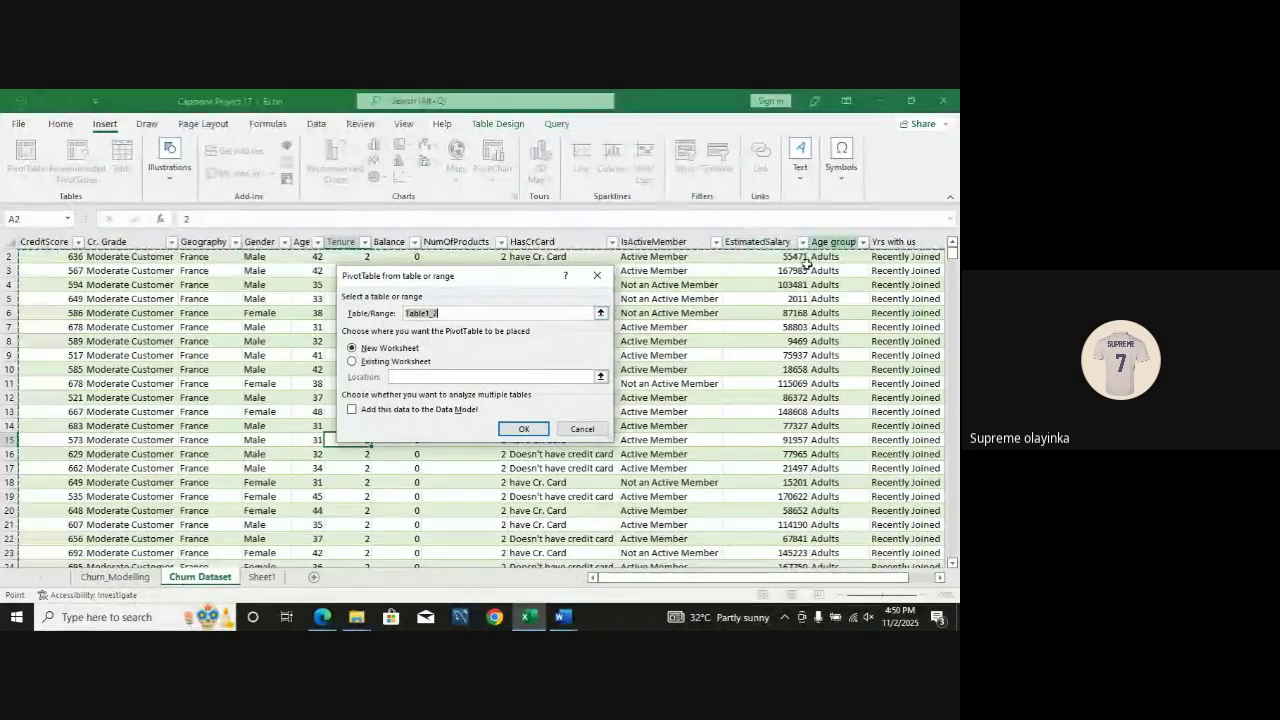
mouse_move(953, 254)
left_mouse_down()
mouse_move(953, 283)
mouse_move(953, 254)
left_mouse_up()
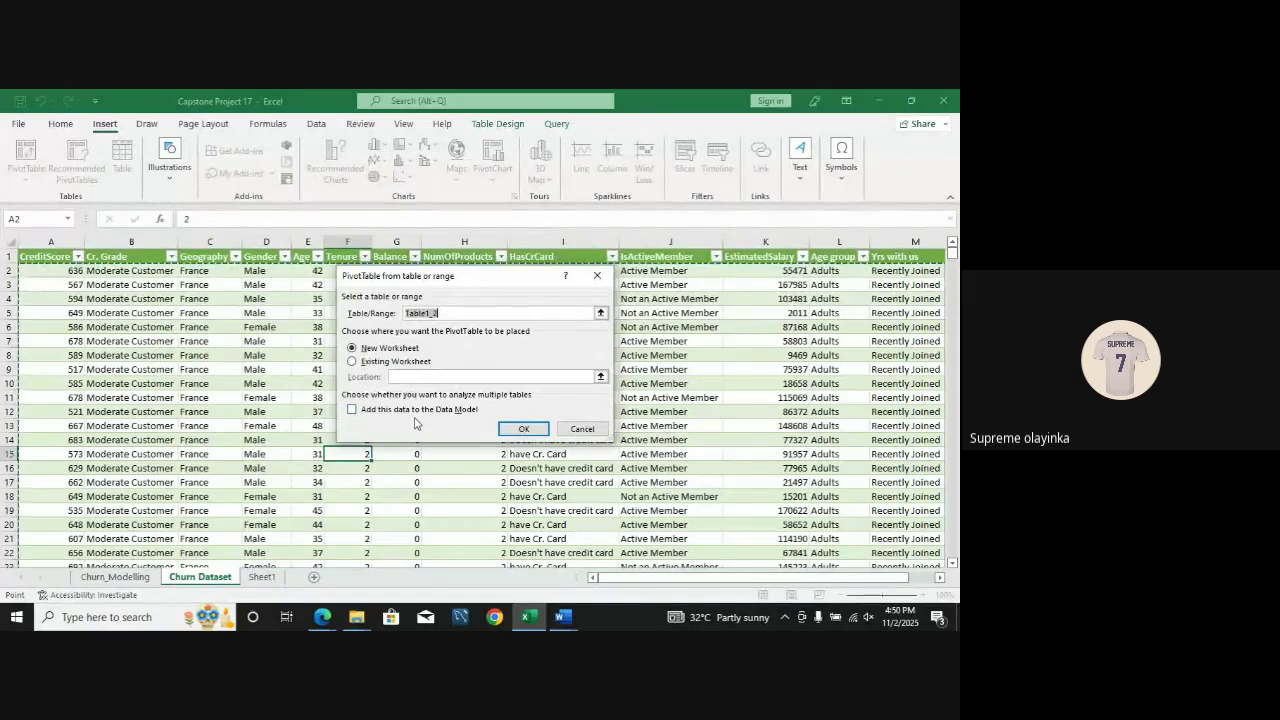
left_click(352, 410)
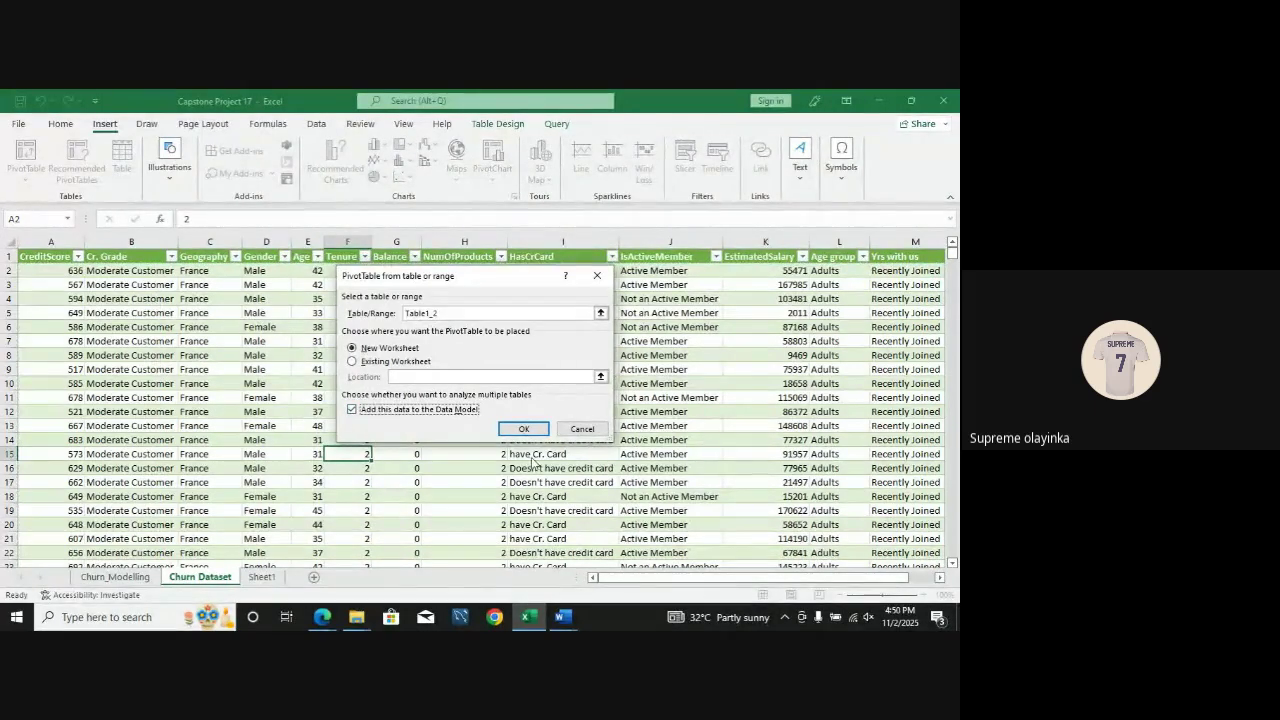
left_click(527, 430)
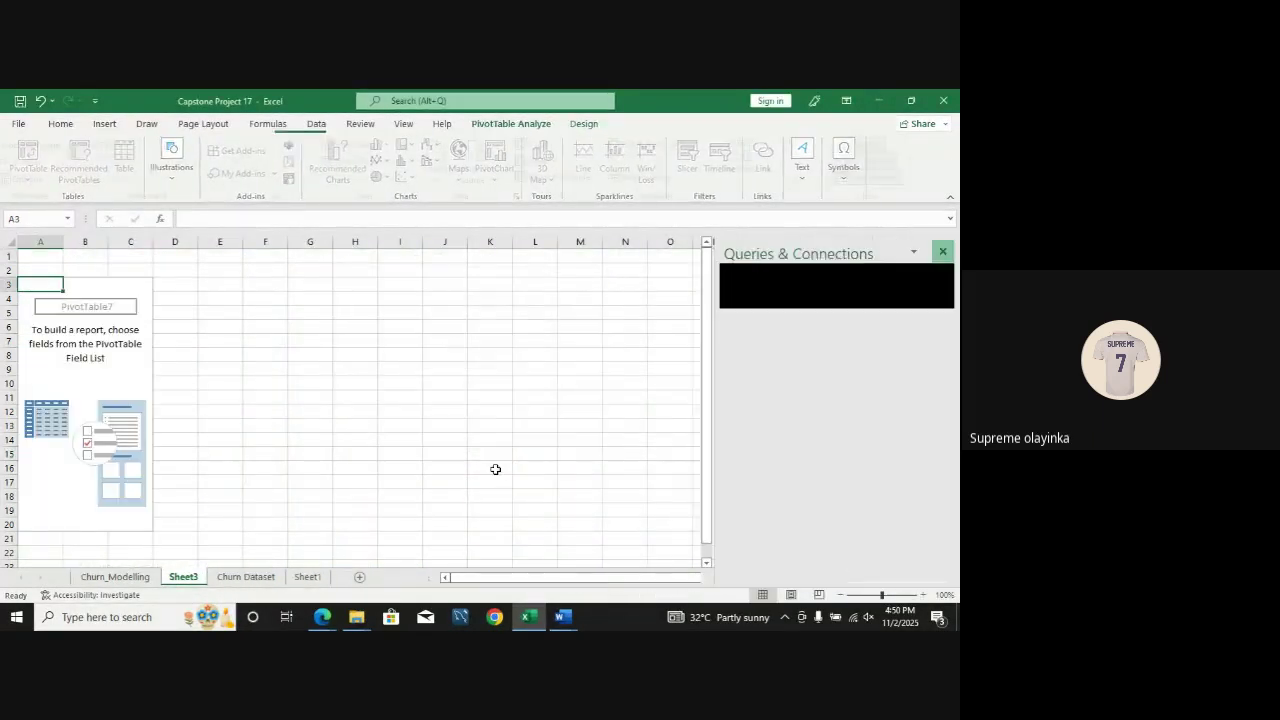
Step: Save the workbook and return to the list of KPIs and questions on Sheet1
left_click(19, 100)
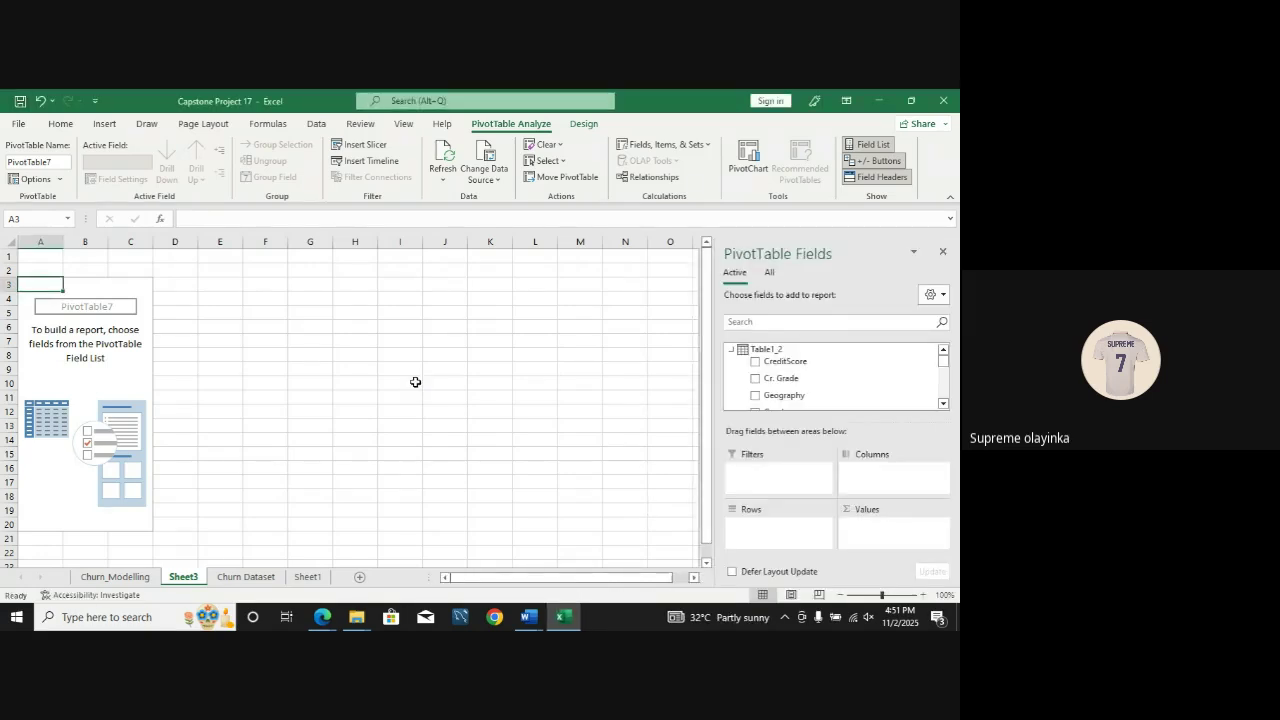
left_click(20, 100)
left_click(308, 577)
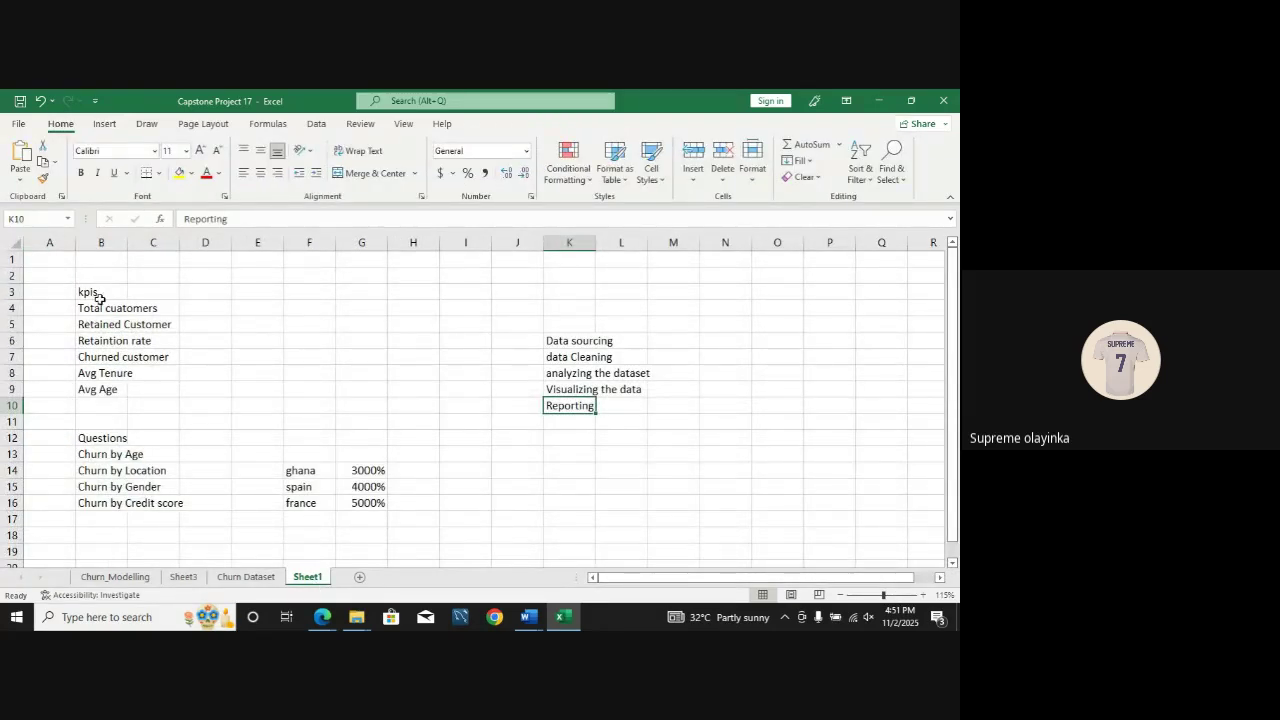
Step: Enter "Key Performance Indicators" in cell C3 beside the kpis heading
left_click(131, 295)
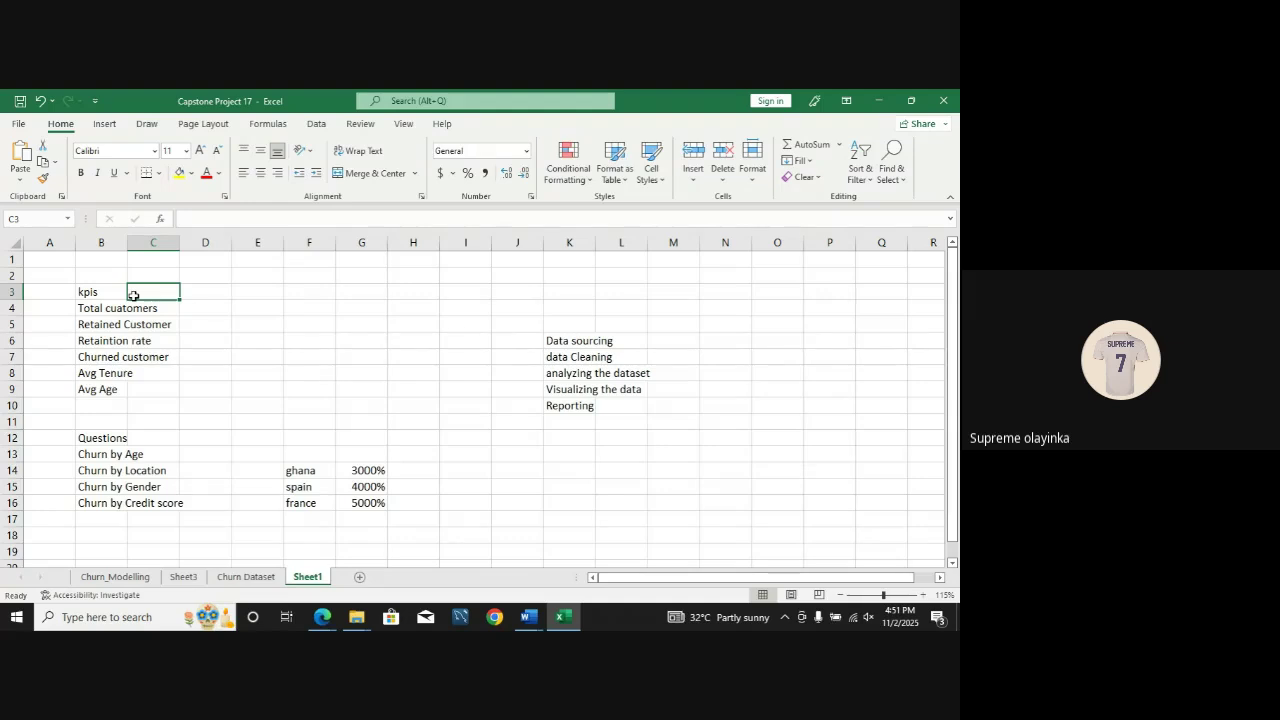
type("Key")
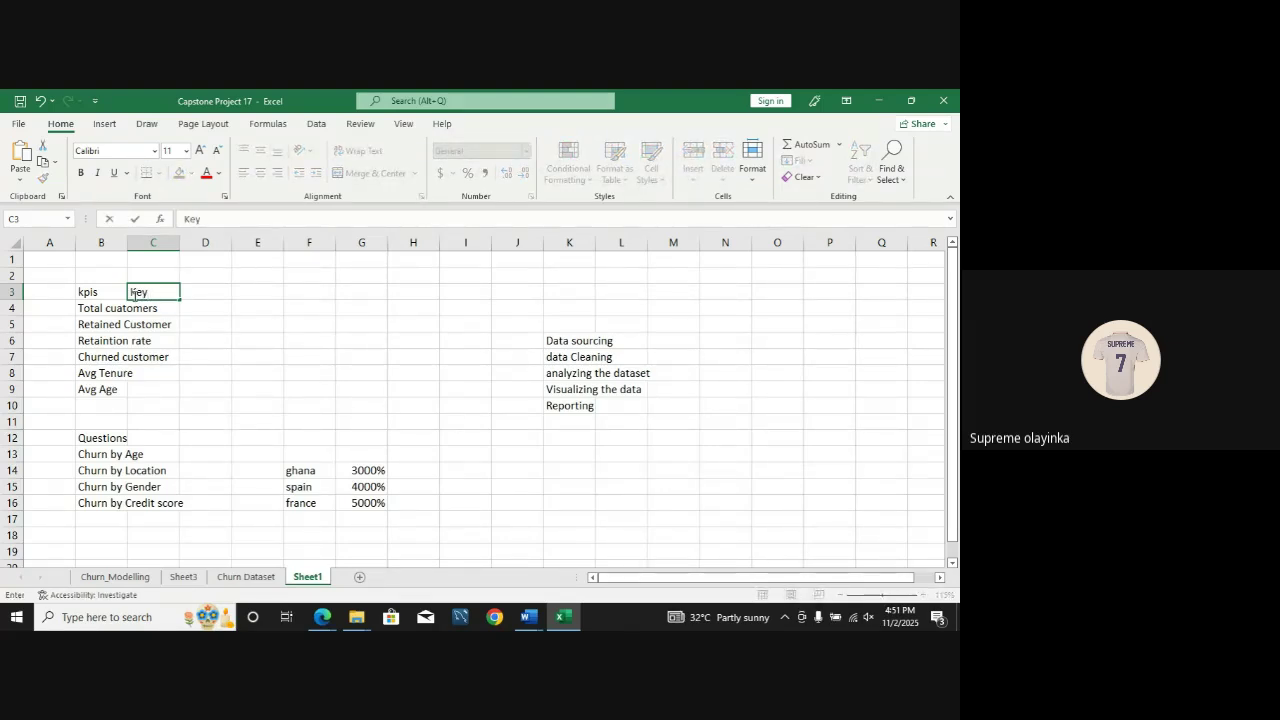
type(" Performance Indicator")
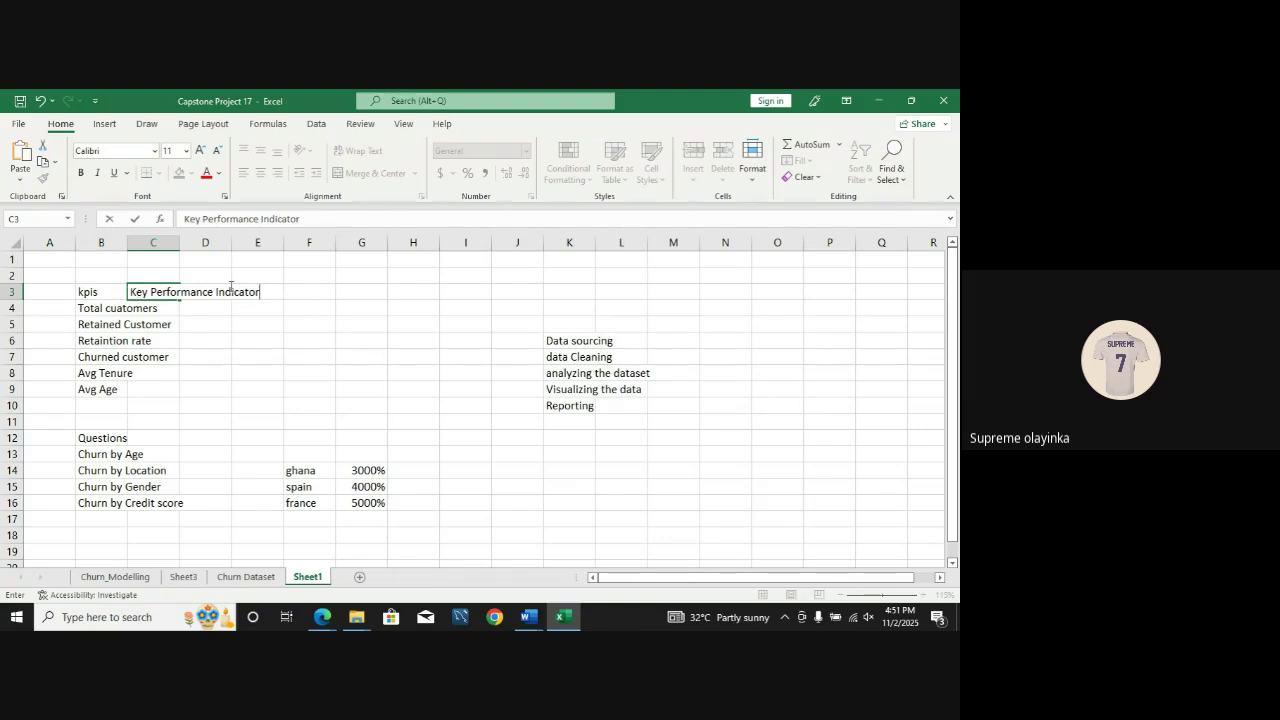
type("s")
left_click(240, 329)
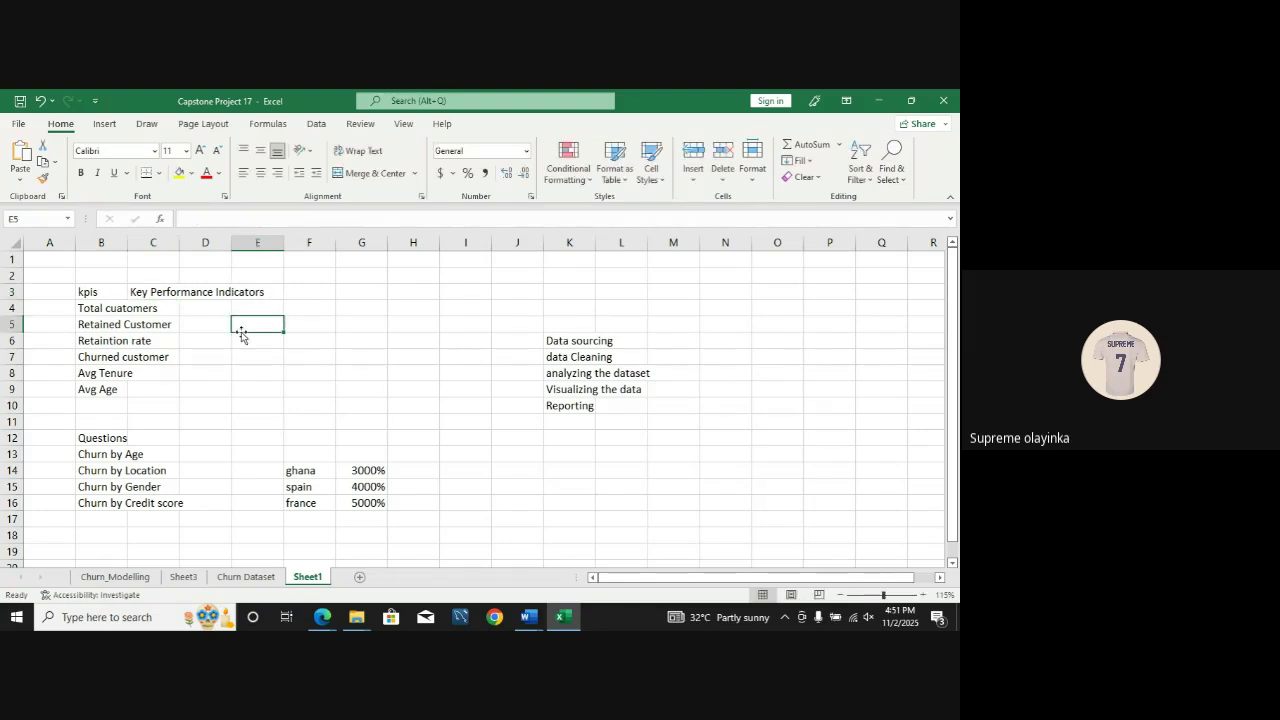
Step: Switch to Microsoft Edge, search the web for "visuz inspo on excel" and browse the image results
left_click(322, 617)
left_click(270, 551)
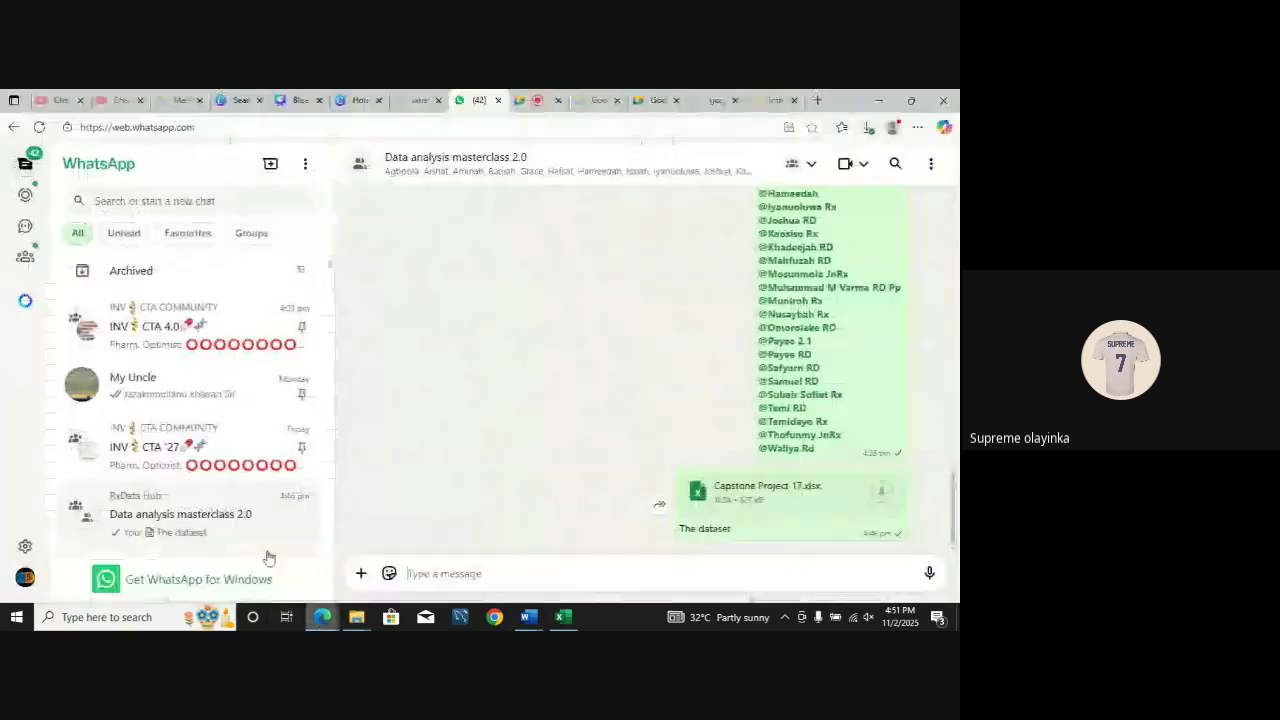
left_click(815, 100)
left_click(652, 126)
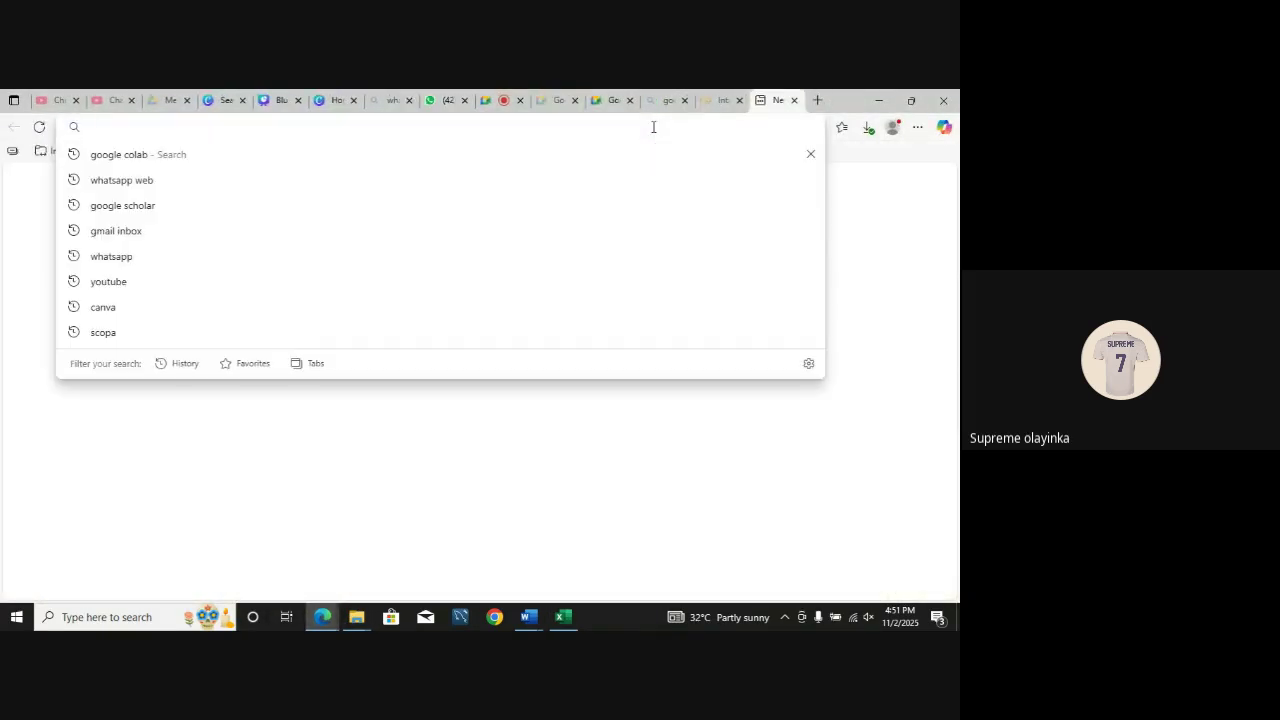
type("v")
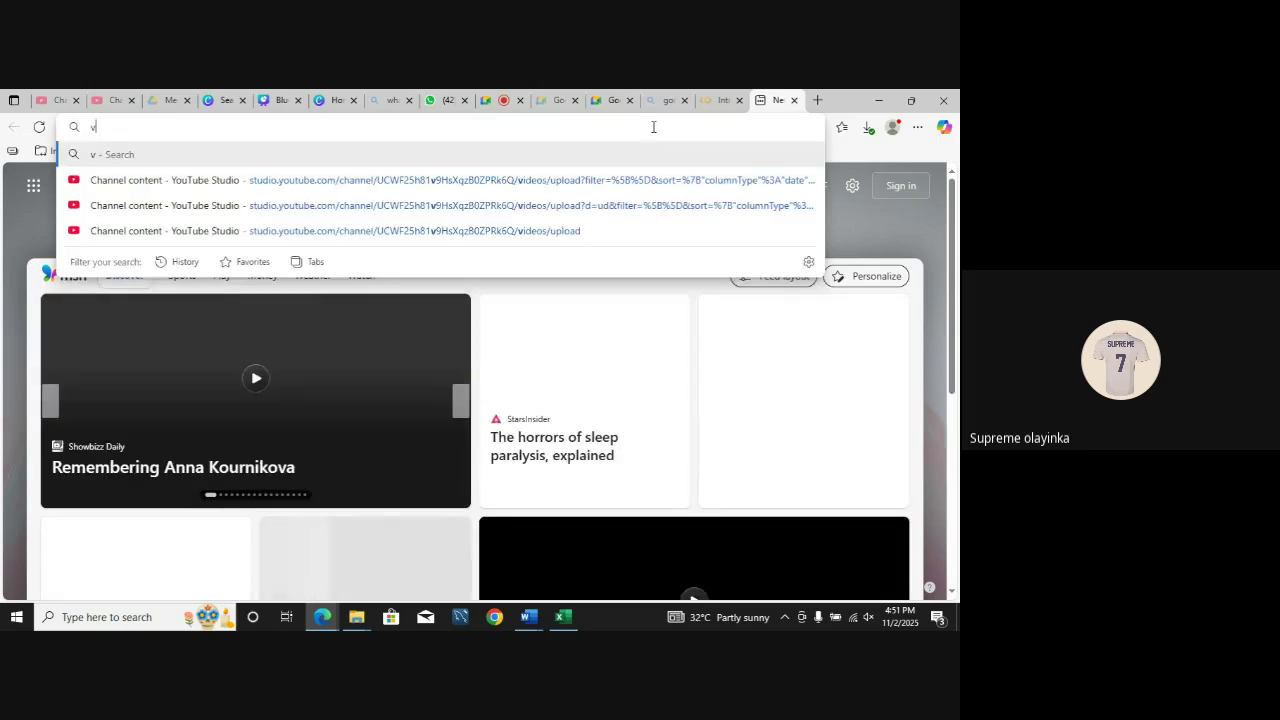
type("i")
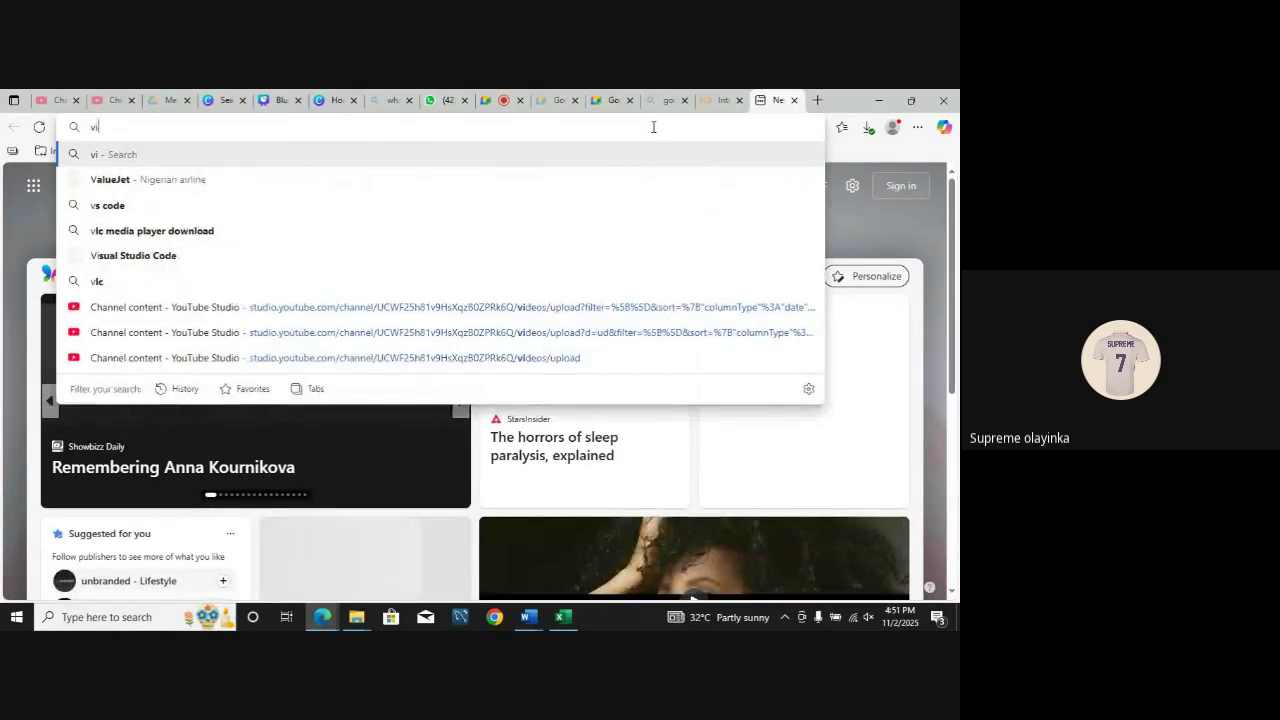
type("su")
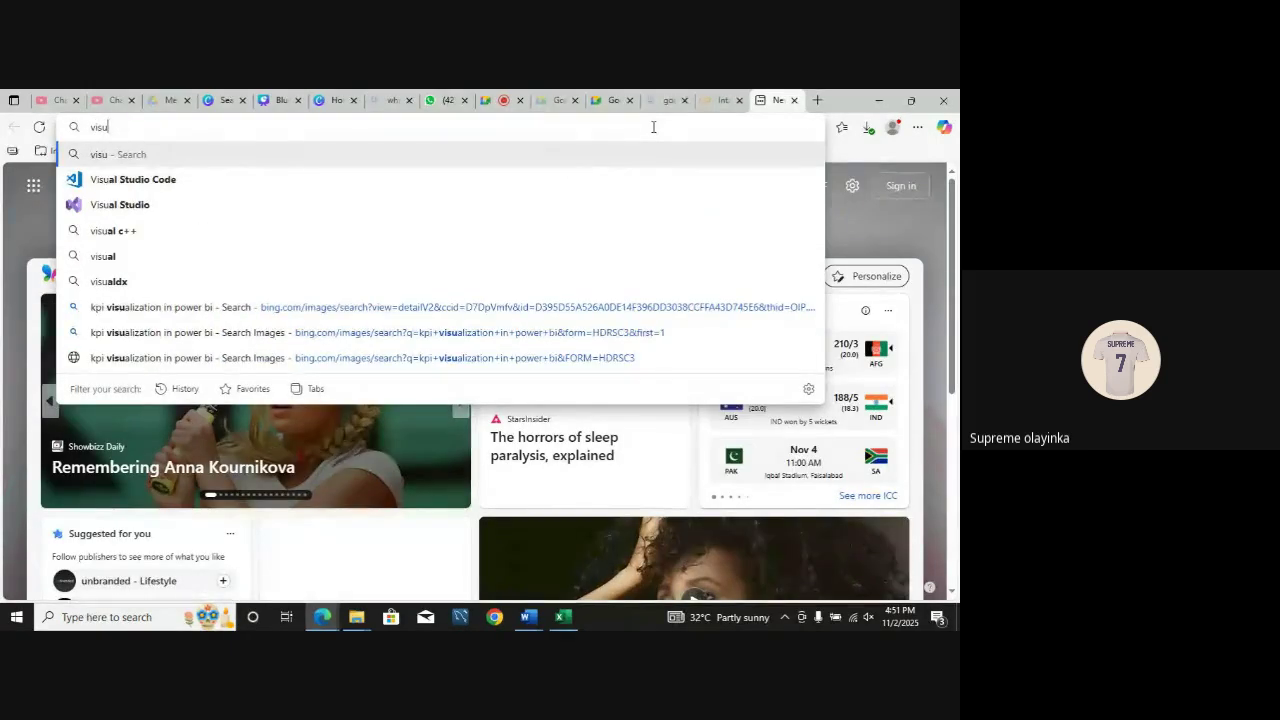
type("z inspo on e")
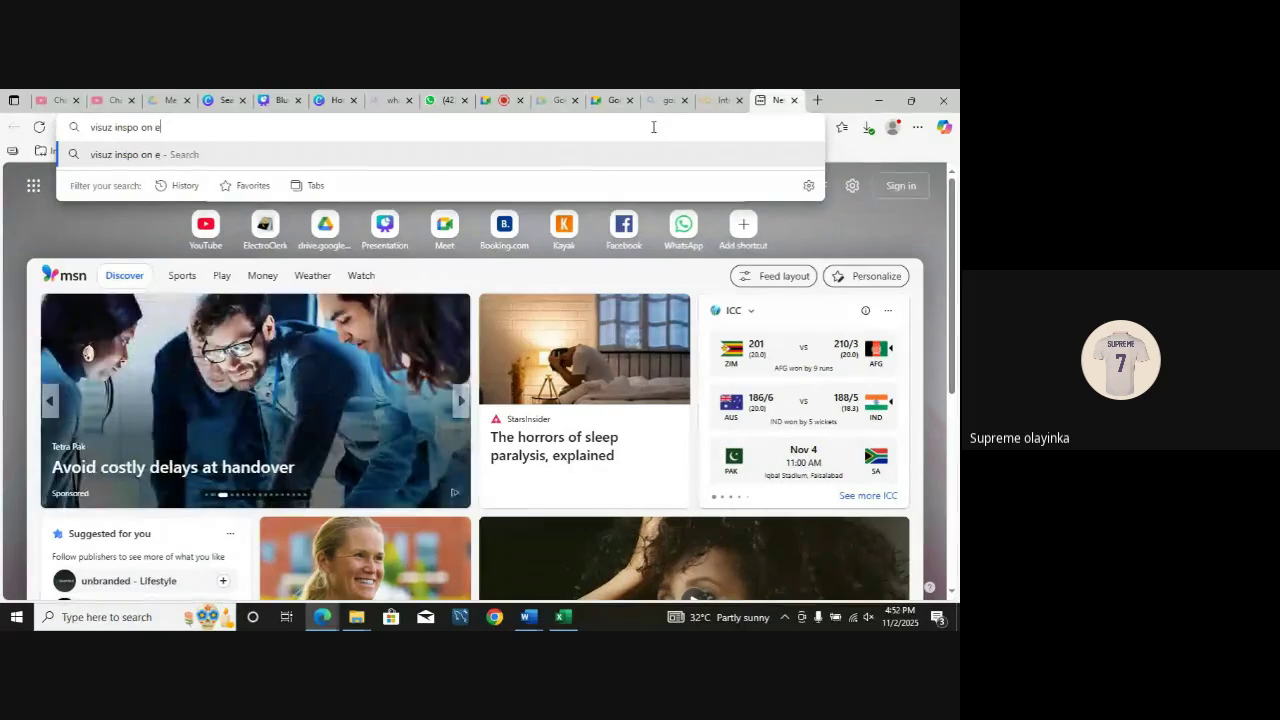
type("xcel")
key("Return")
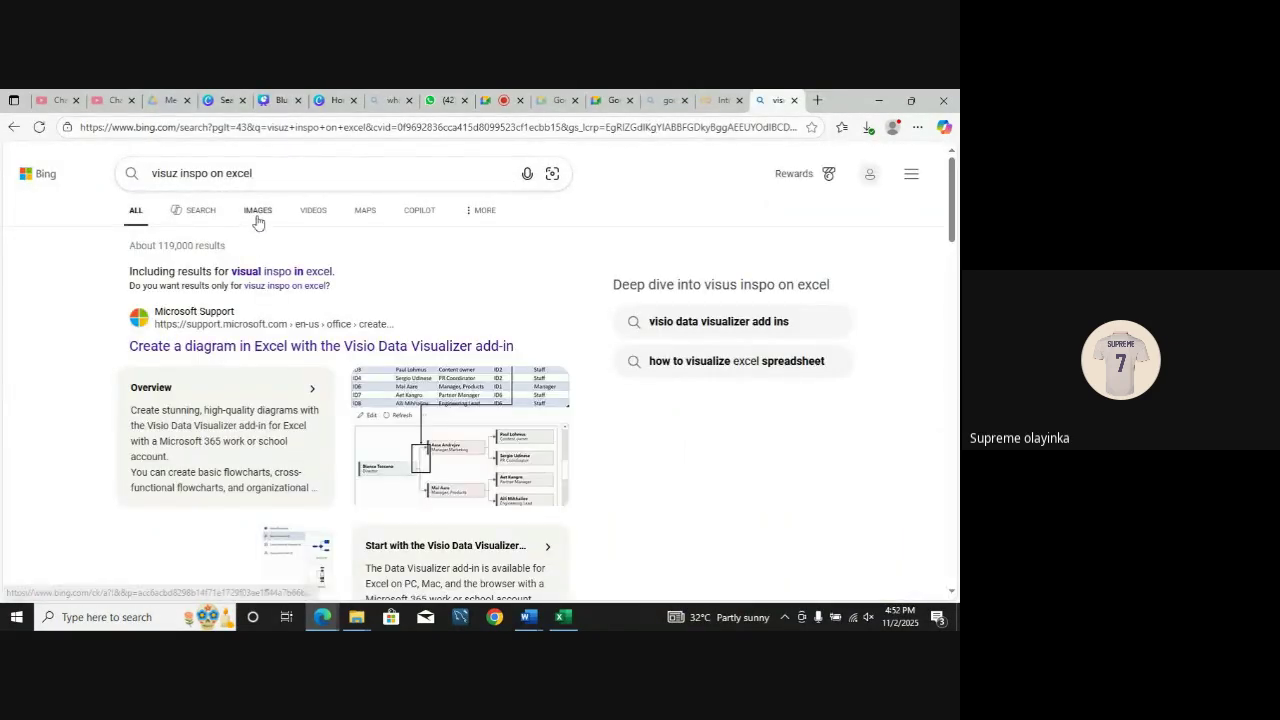
left_click(257, 215)
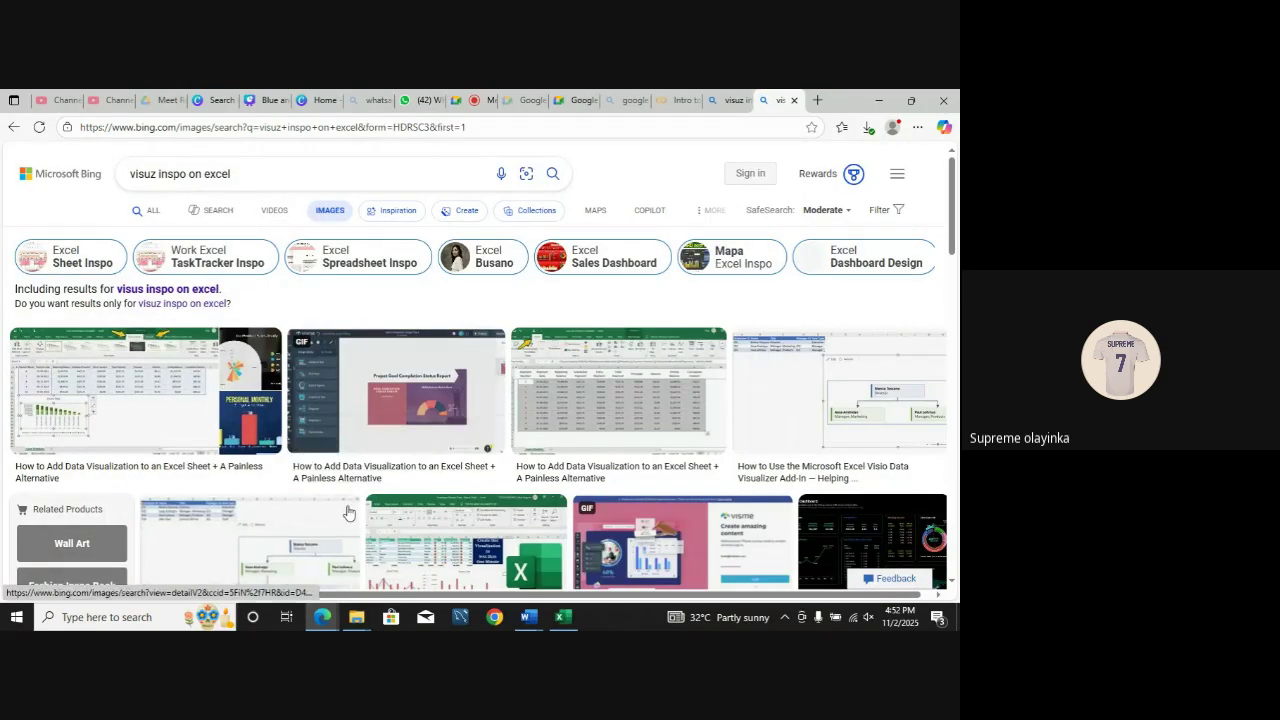
scroll(348, 513, "down", 3)
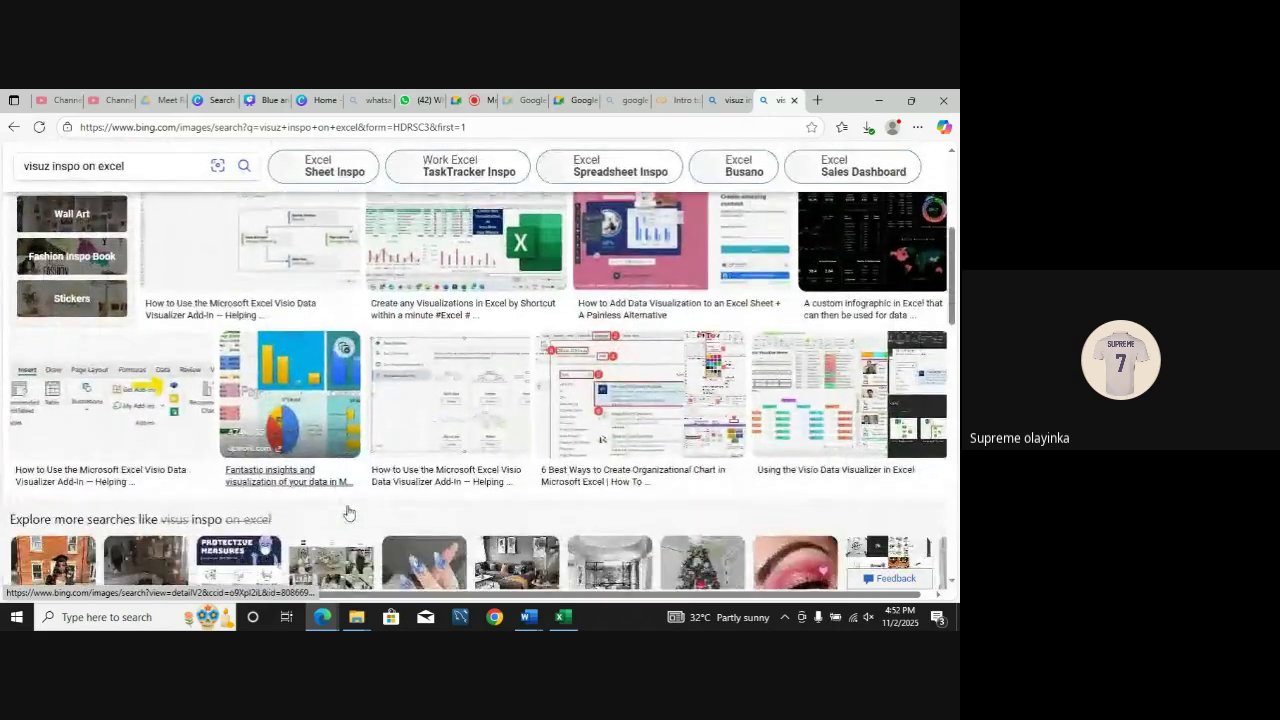
scroll(348, 513, "down", 3)
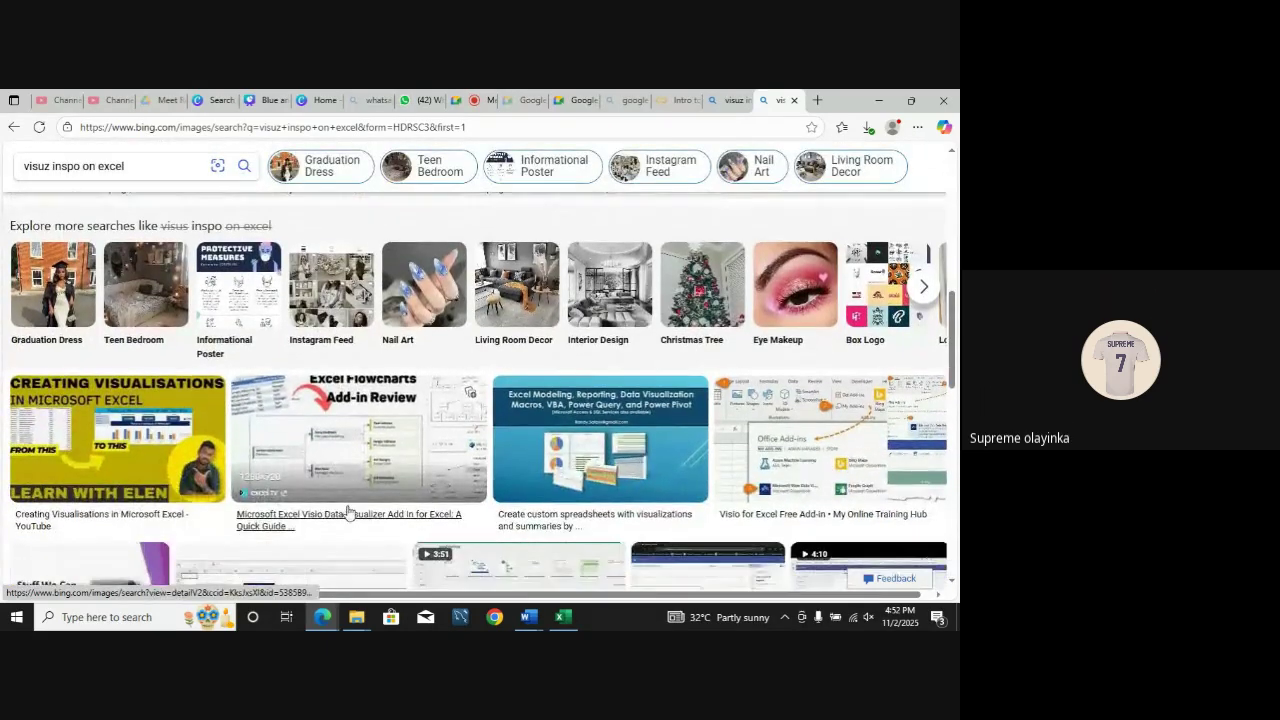
scroll(349, 511, "up", 6)
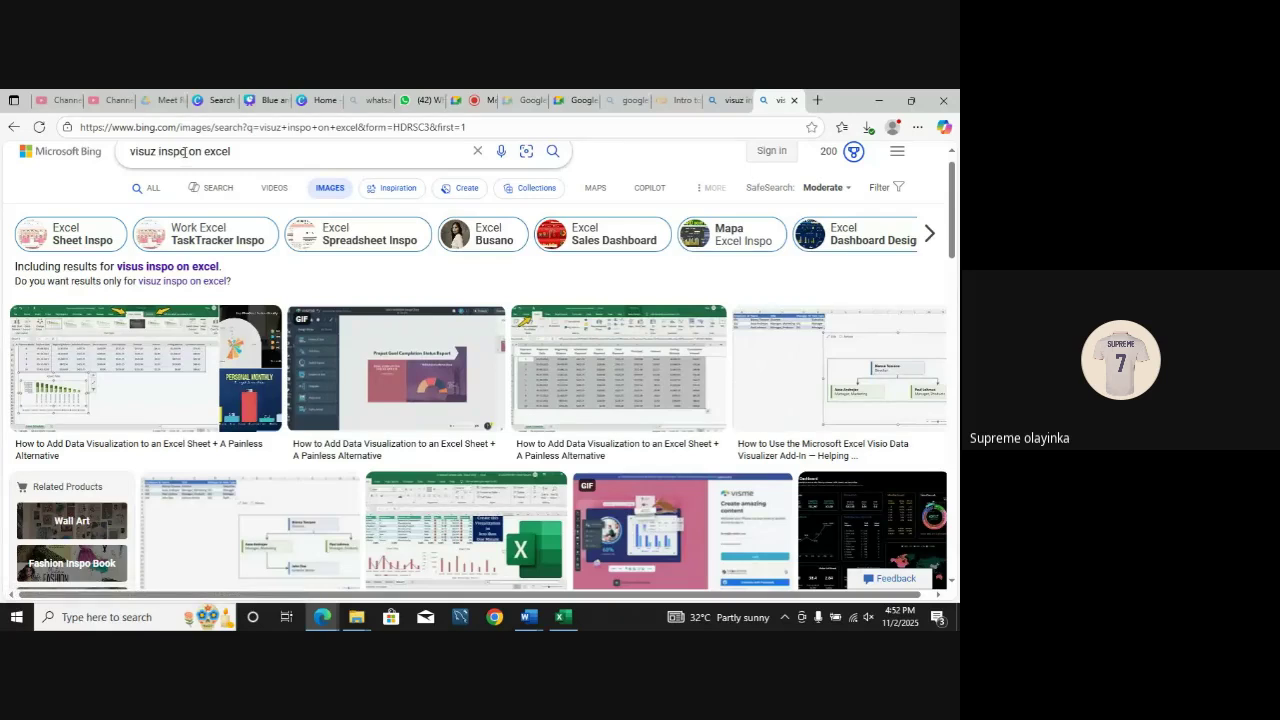
Step: Change the image search to "dashbord on excel" and browse the example dashboards
left_click_drag(186, 152, 126, 168)
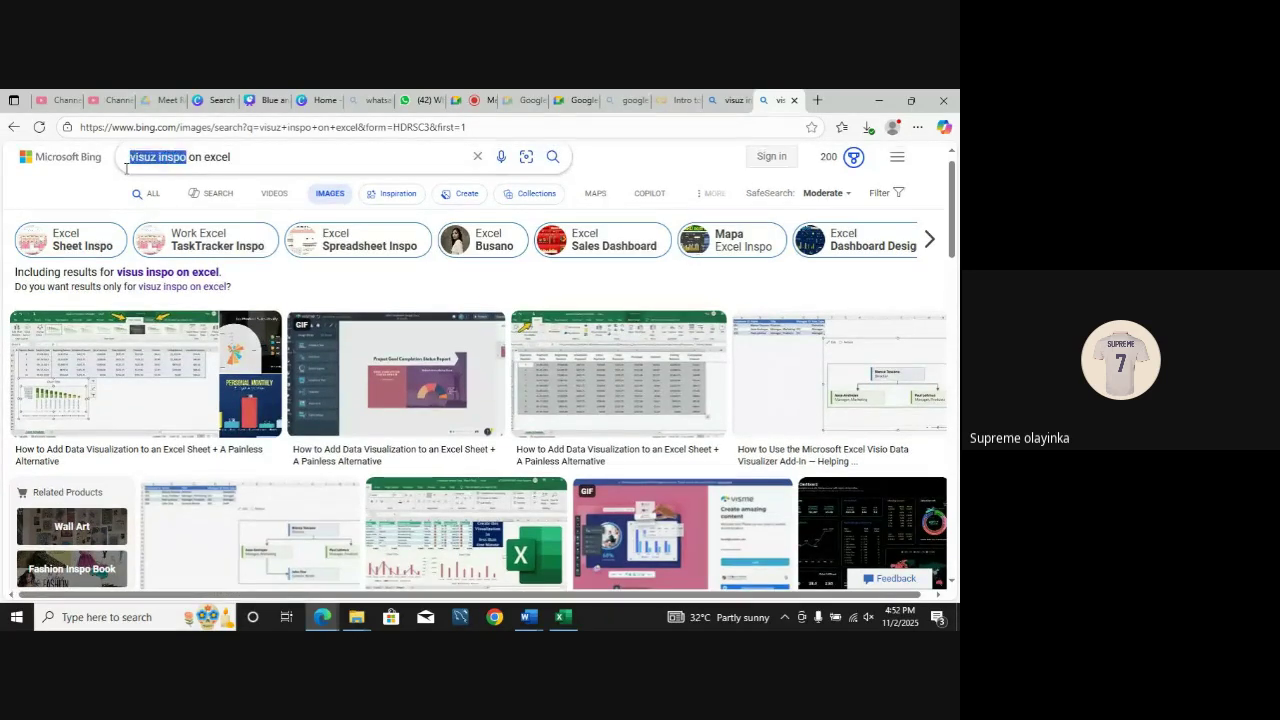
type("dashbo")
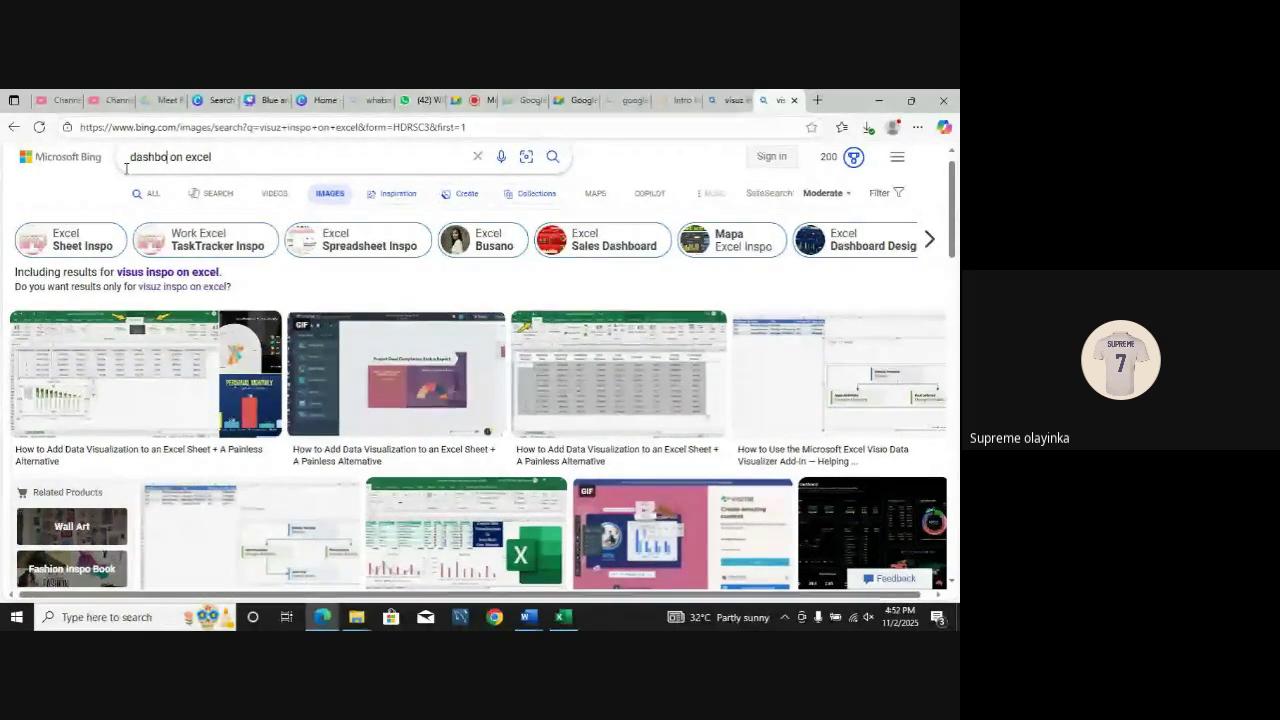
type("rd")
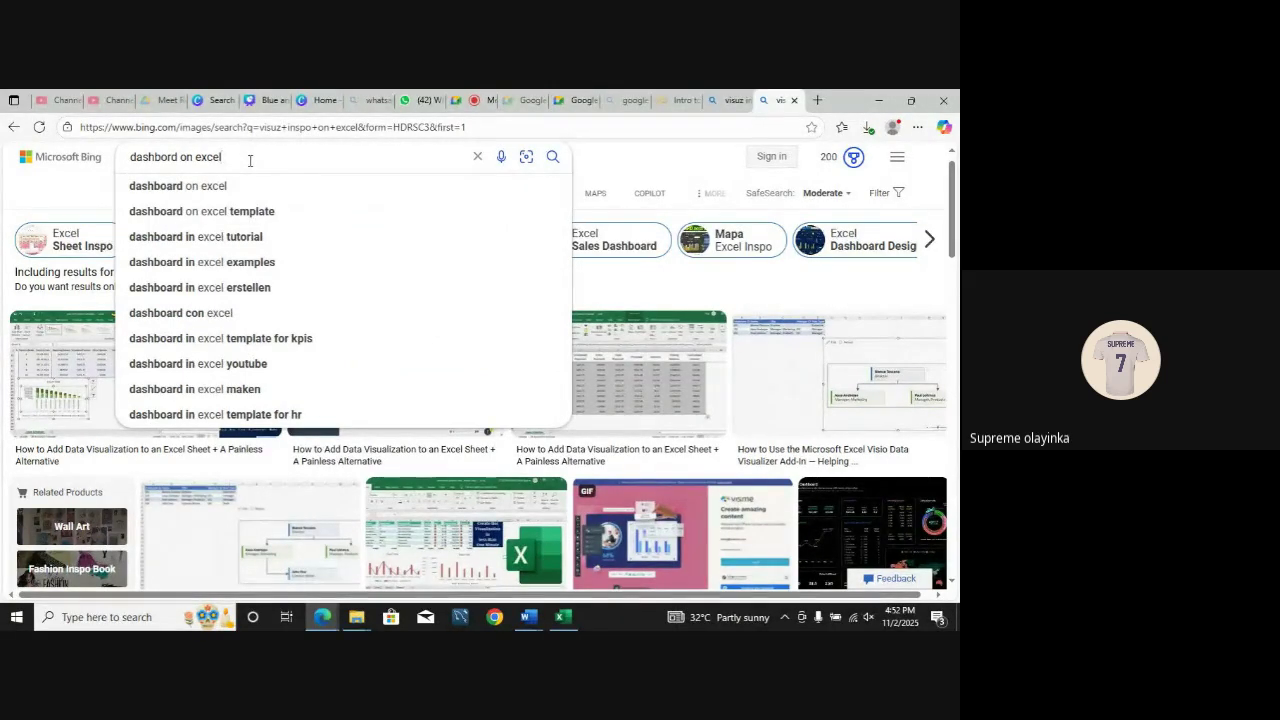
key("Return")
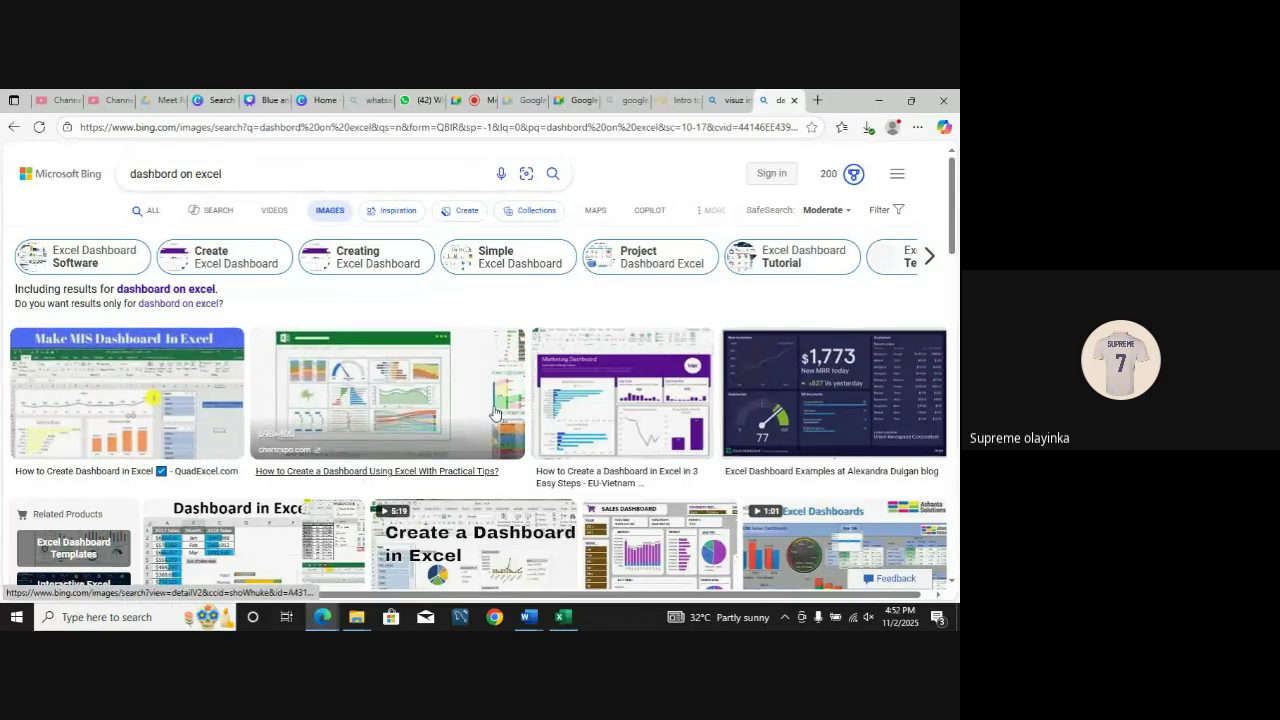
scroll(567, 486, "down", 1)
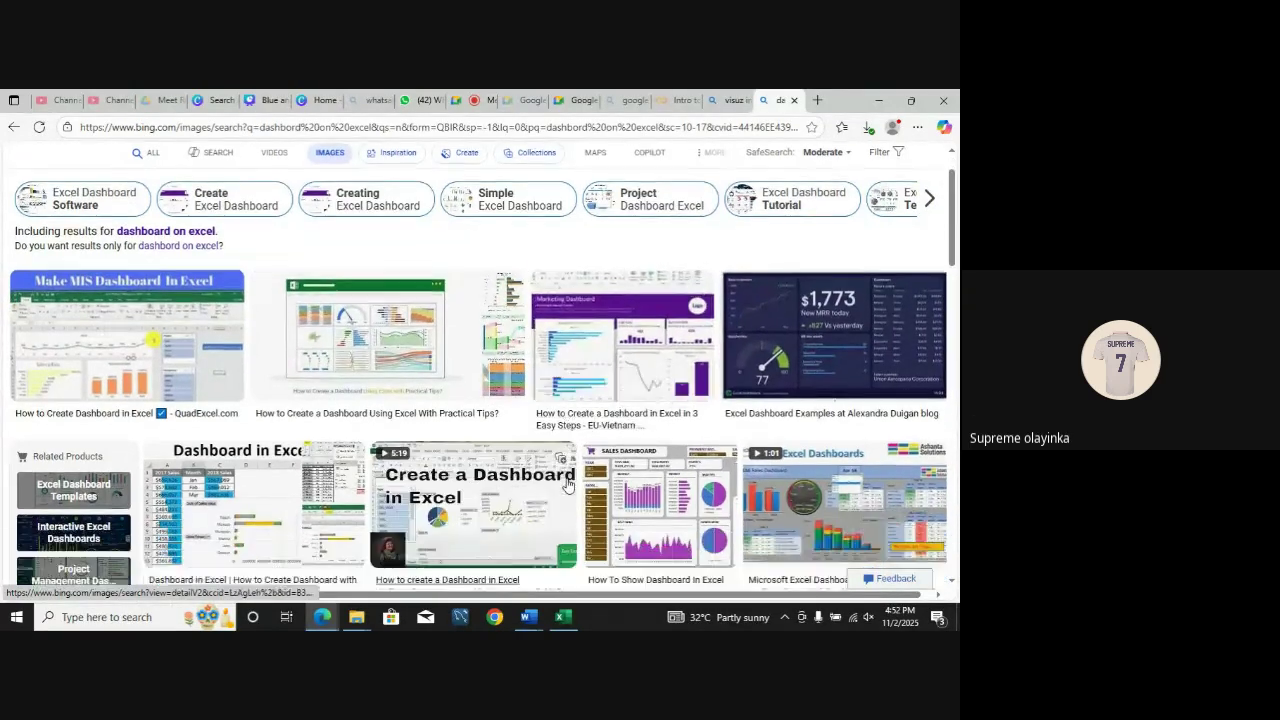
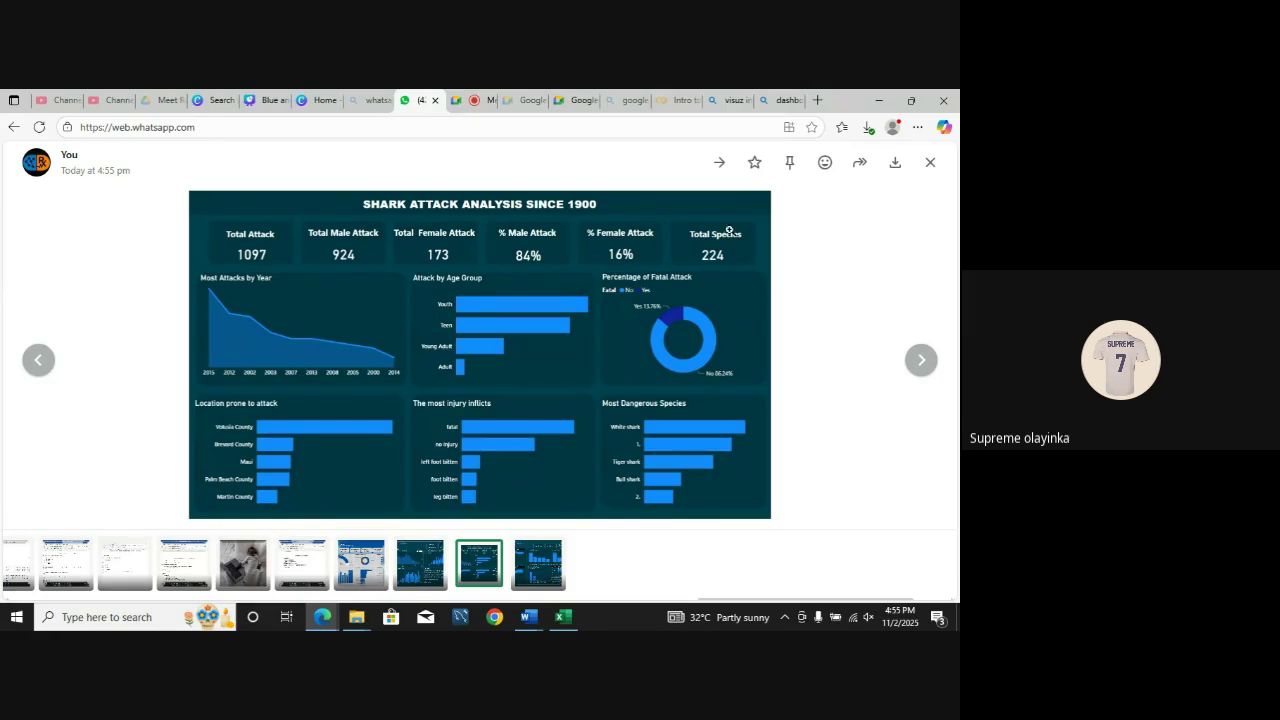
Step: Close the shark attack dashboard image and, back in Excel, review the Churn Dataset sheet against the KPIs and questions on Sheet1
left_click(932, 164)
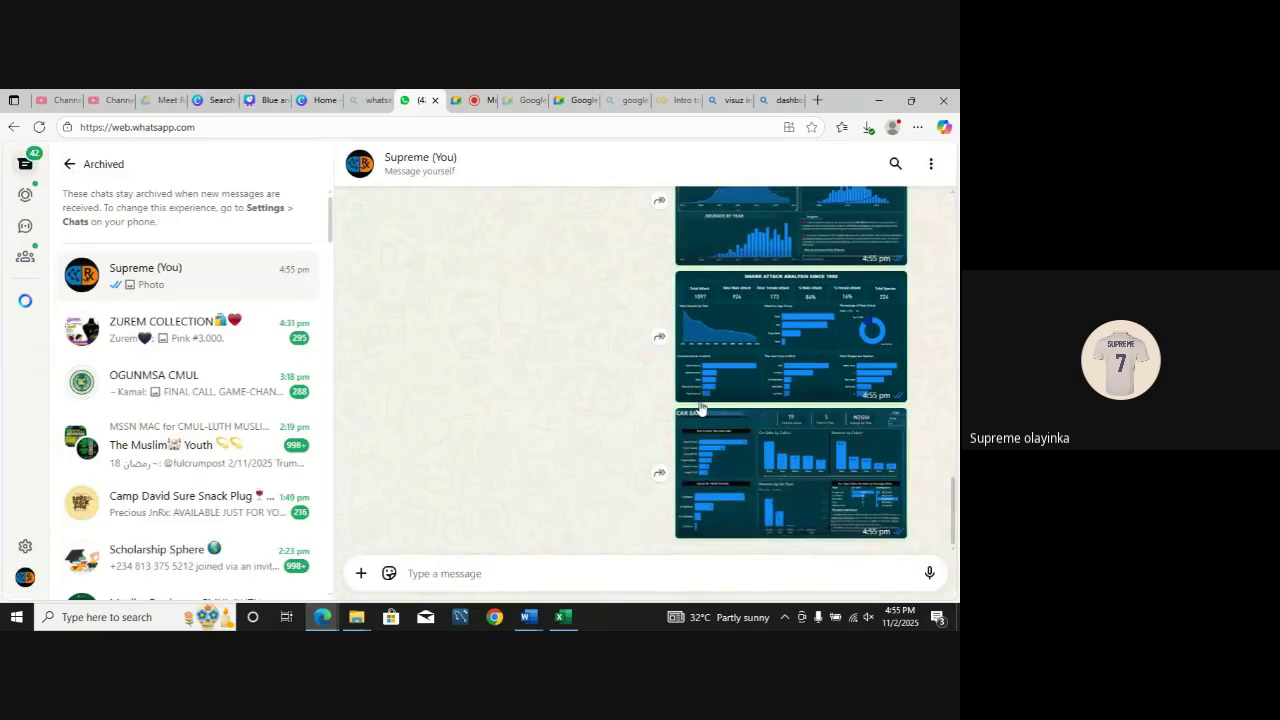
mouse_move(558, 622)
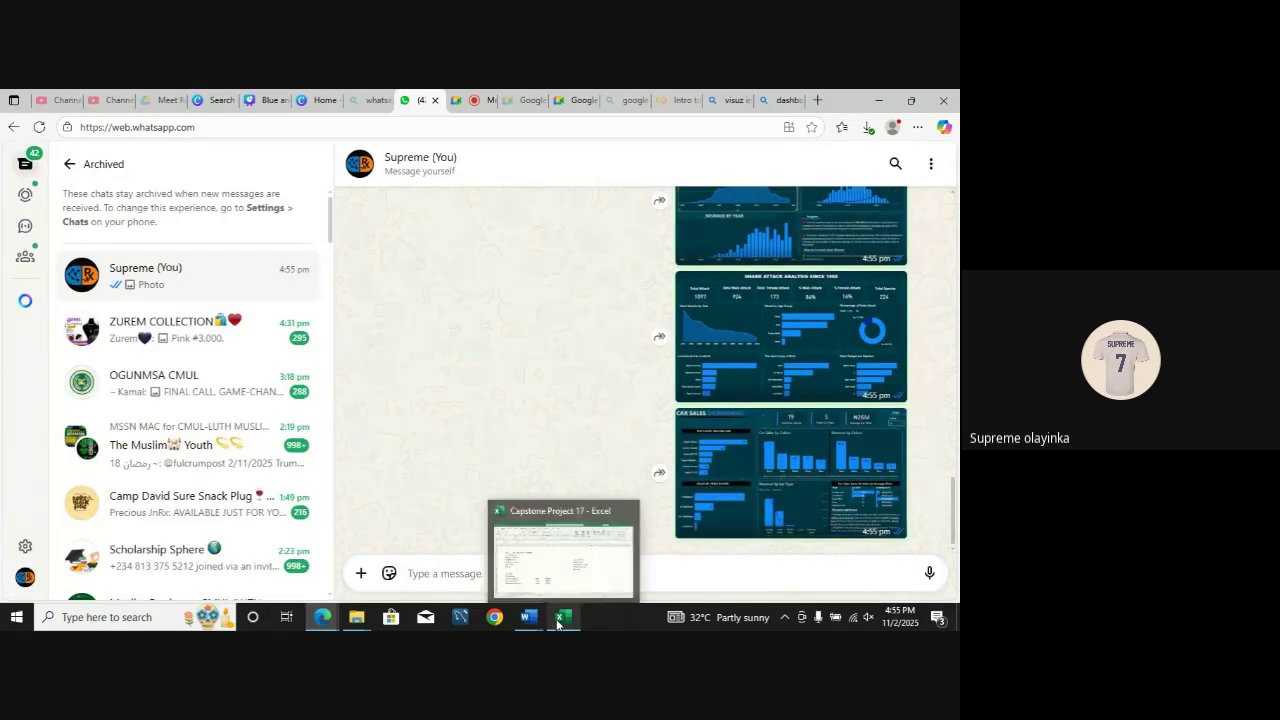
left_click(558, 590)
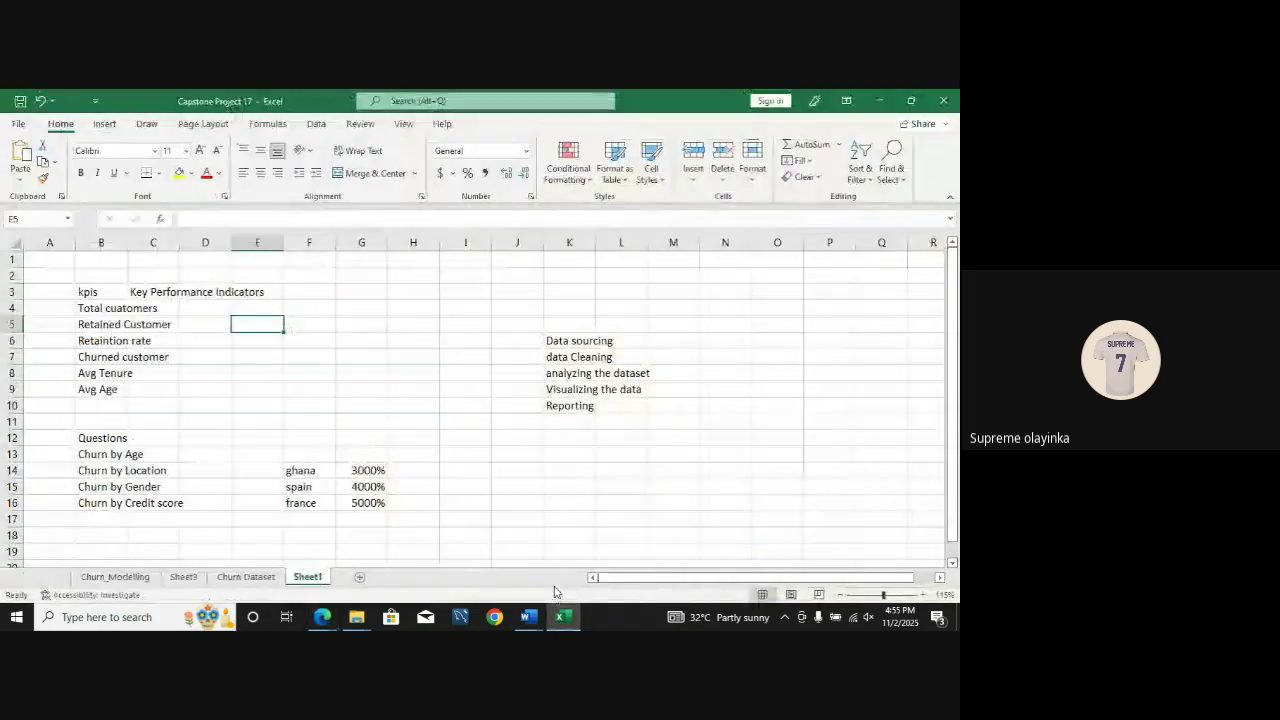
left_click(240, 577)
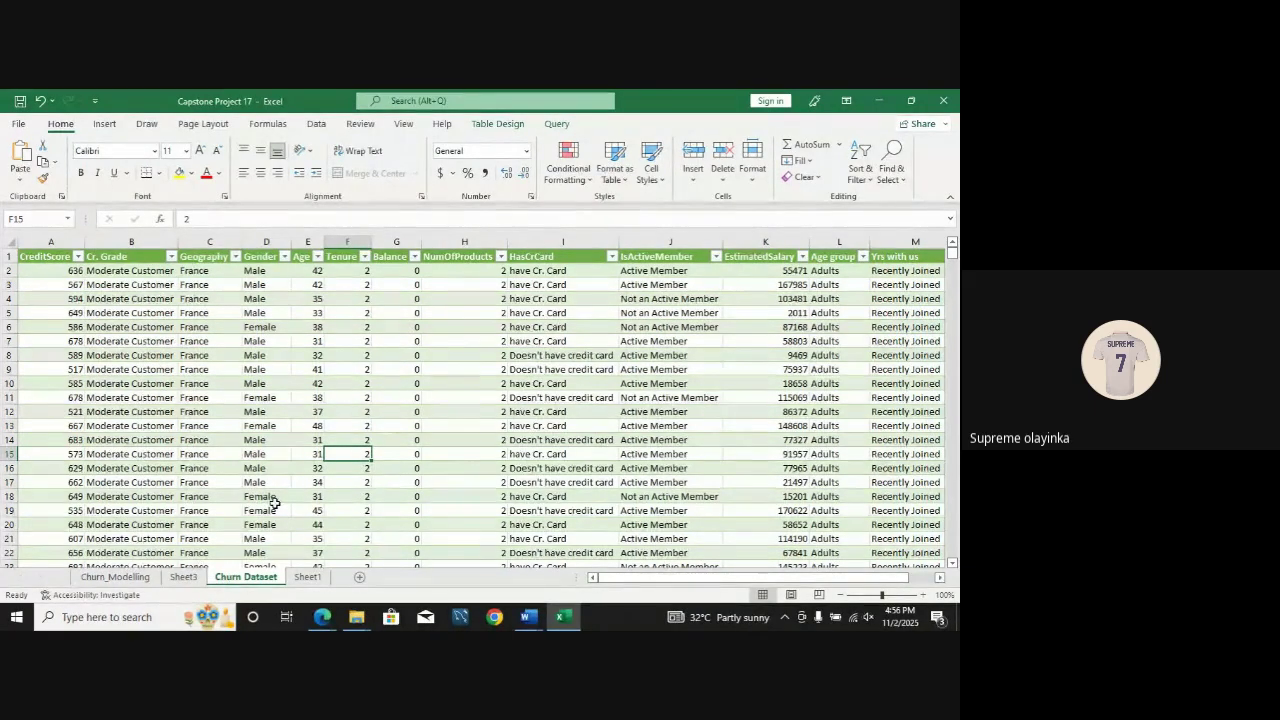
left_click(308, 578)
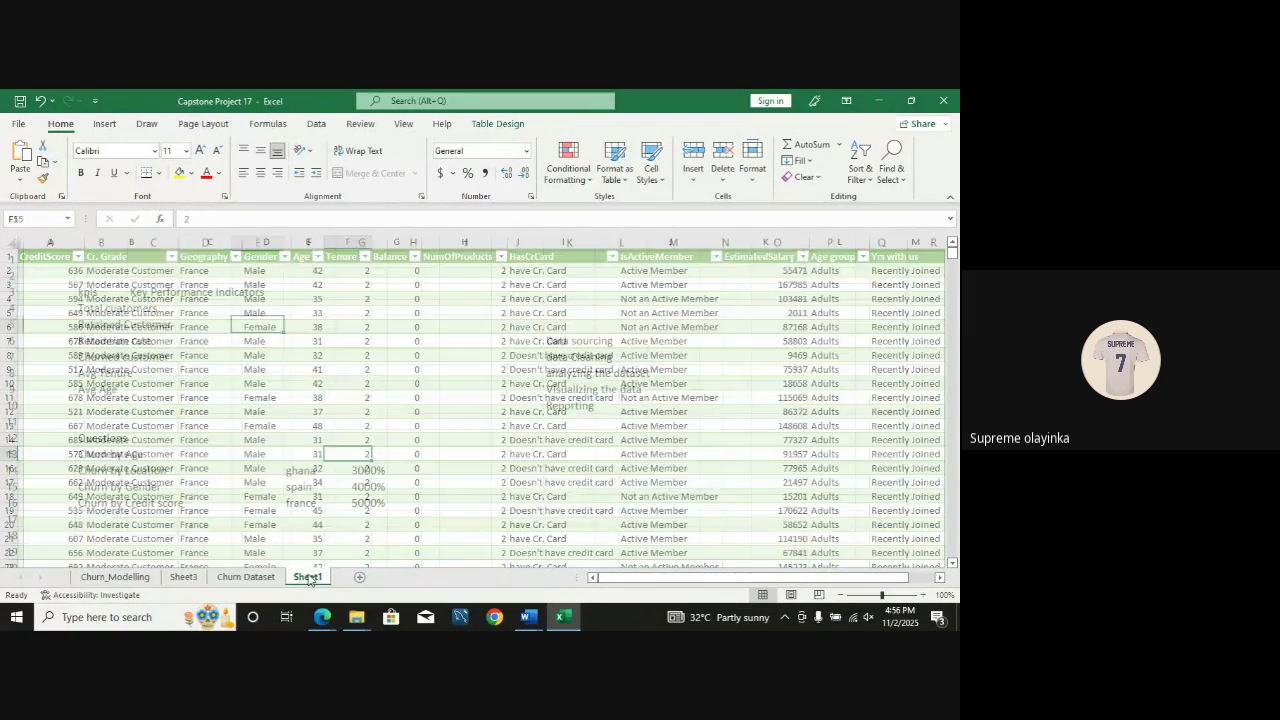
left_click(272, 582)
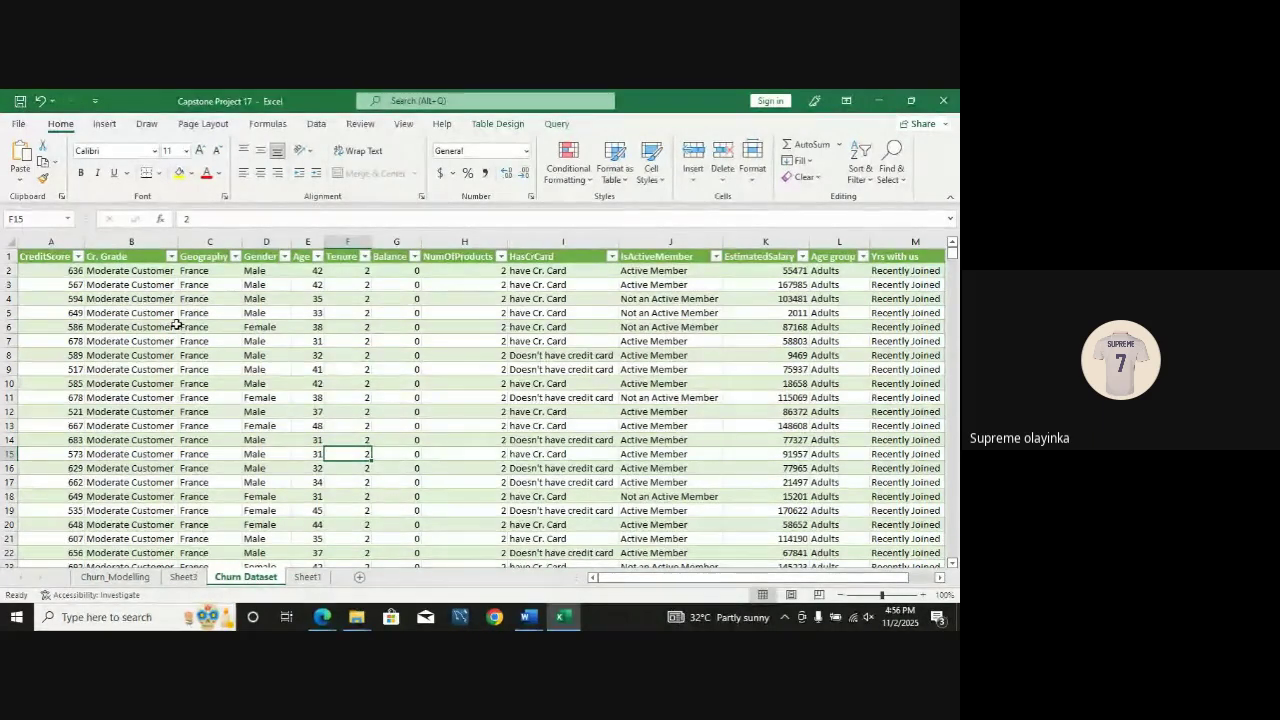
left_click(307, 577)
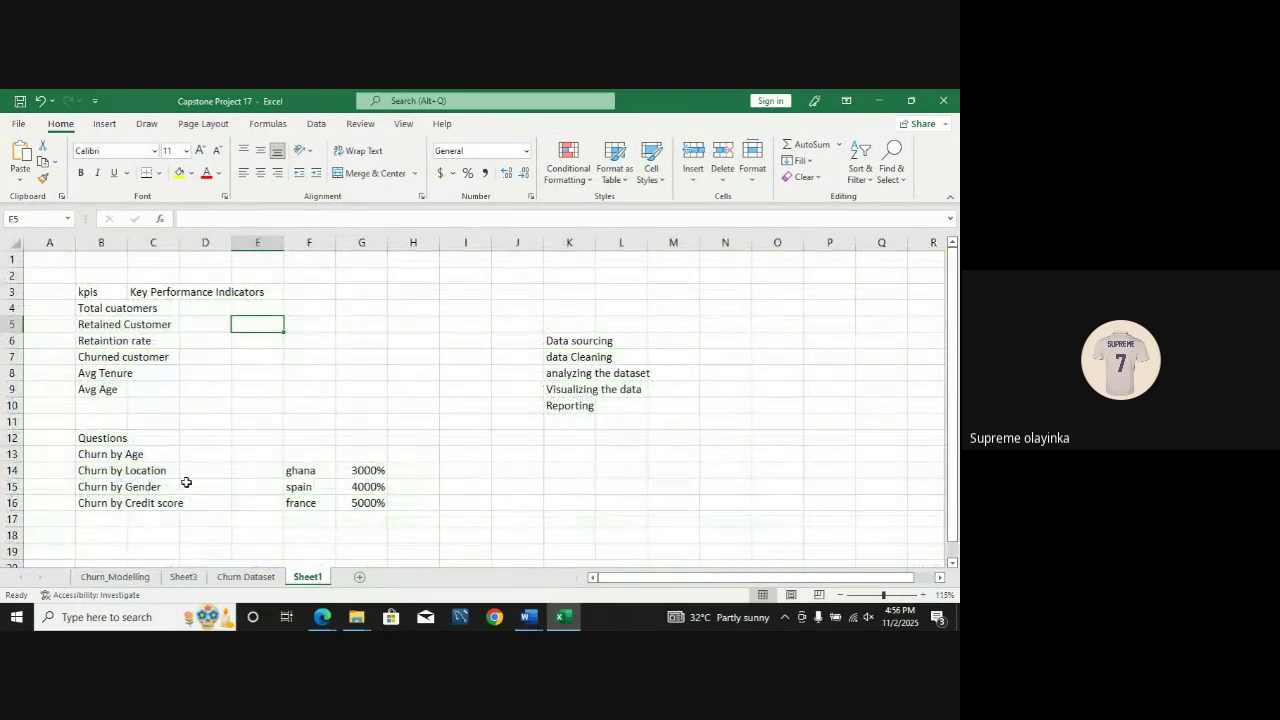
Step: Correct the spelling of the first KPI in cell B4 to "Total customers"
left_click(116, 311)
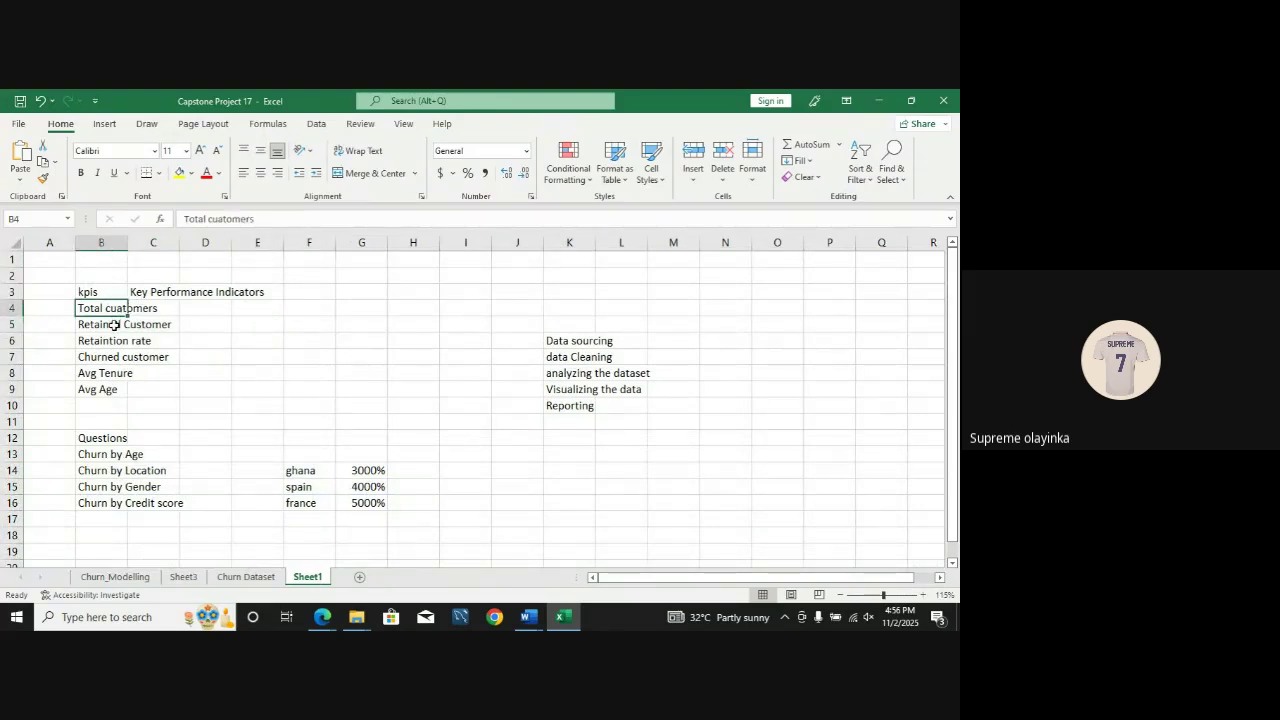
left_click(221, 220)
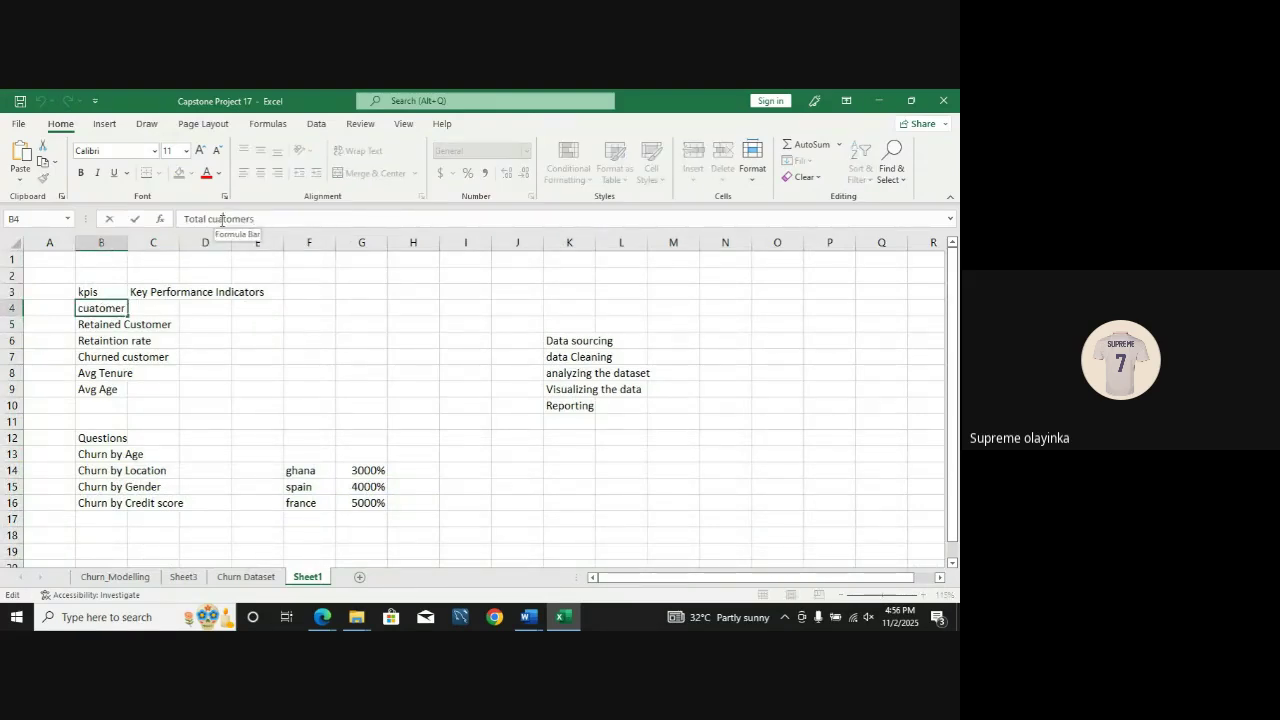
key("Return")
left_click(100, 342)
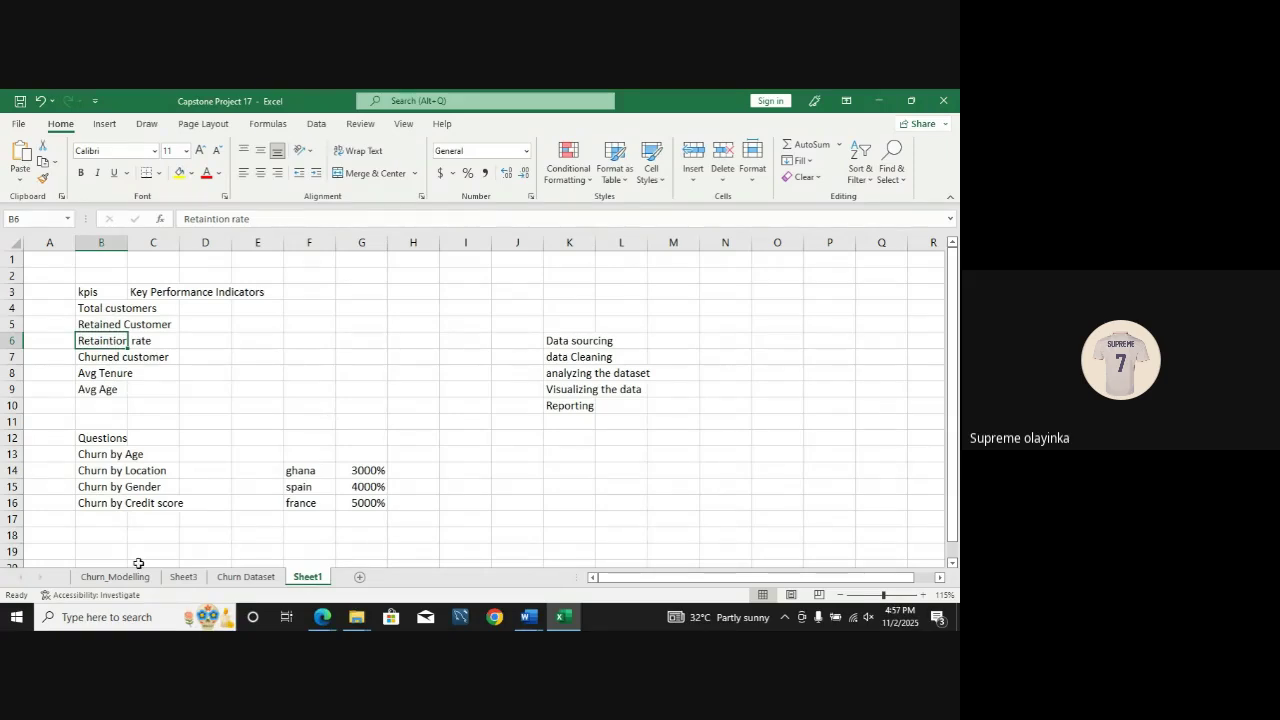
Step: Save the workbook and rename Sheet3, which holds the empty PivotTable, as Analysis
left_click(184, 577)
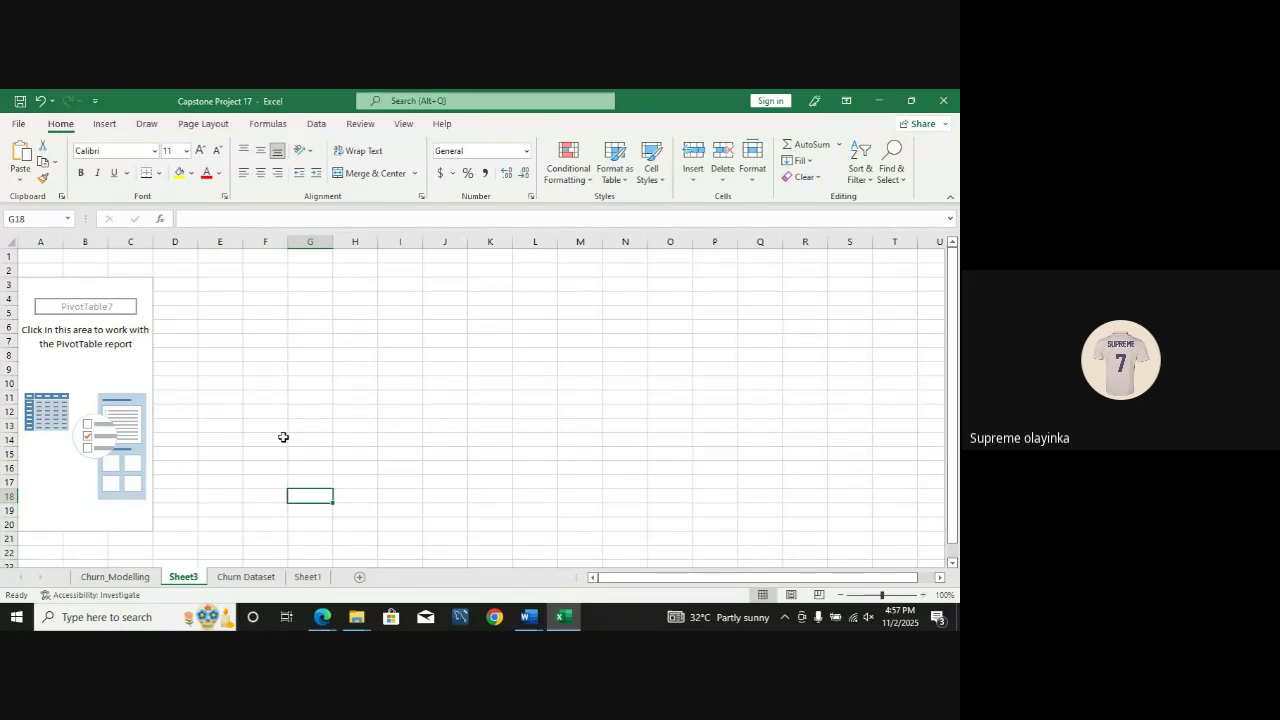
left_click(20, 102)
left_click_drag(955, 365, 955, 365)
double_click(184, 578)
type("Analysis")
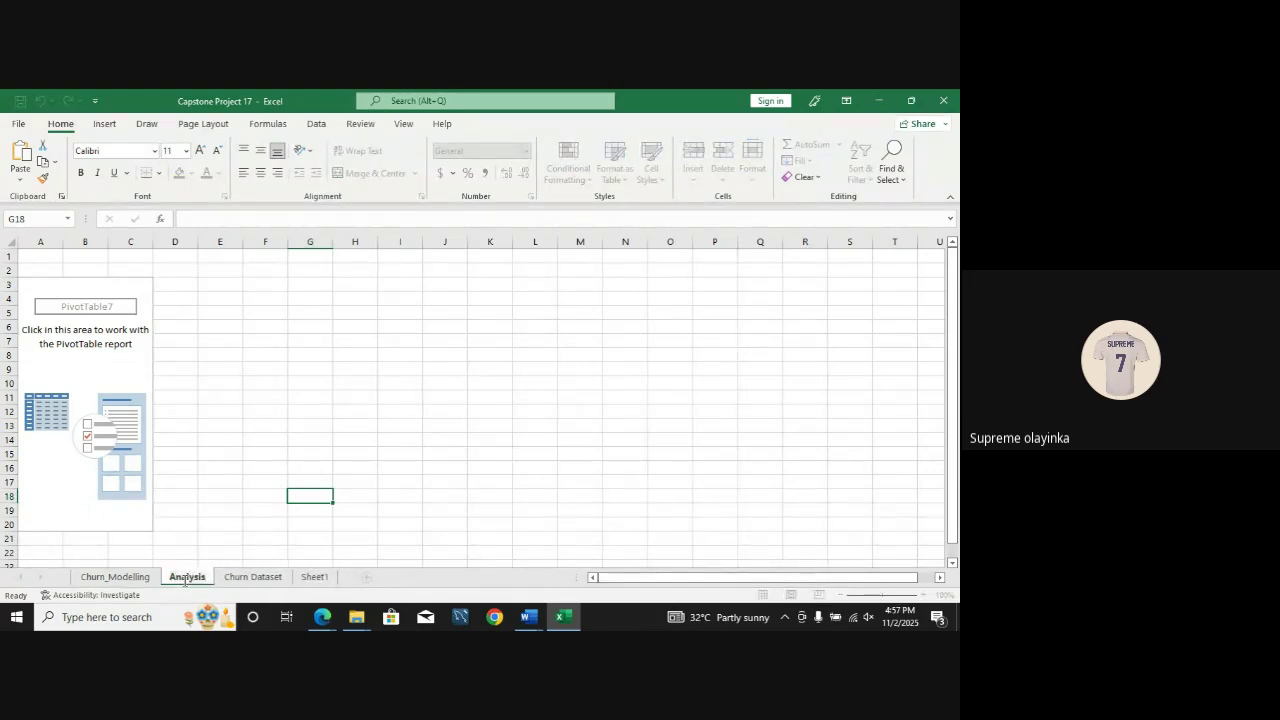
Step: Check the KPI list on Sheet1 and add a new blank worksheet after it
left_click(316, 578)
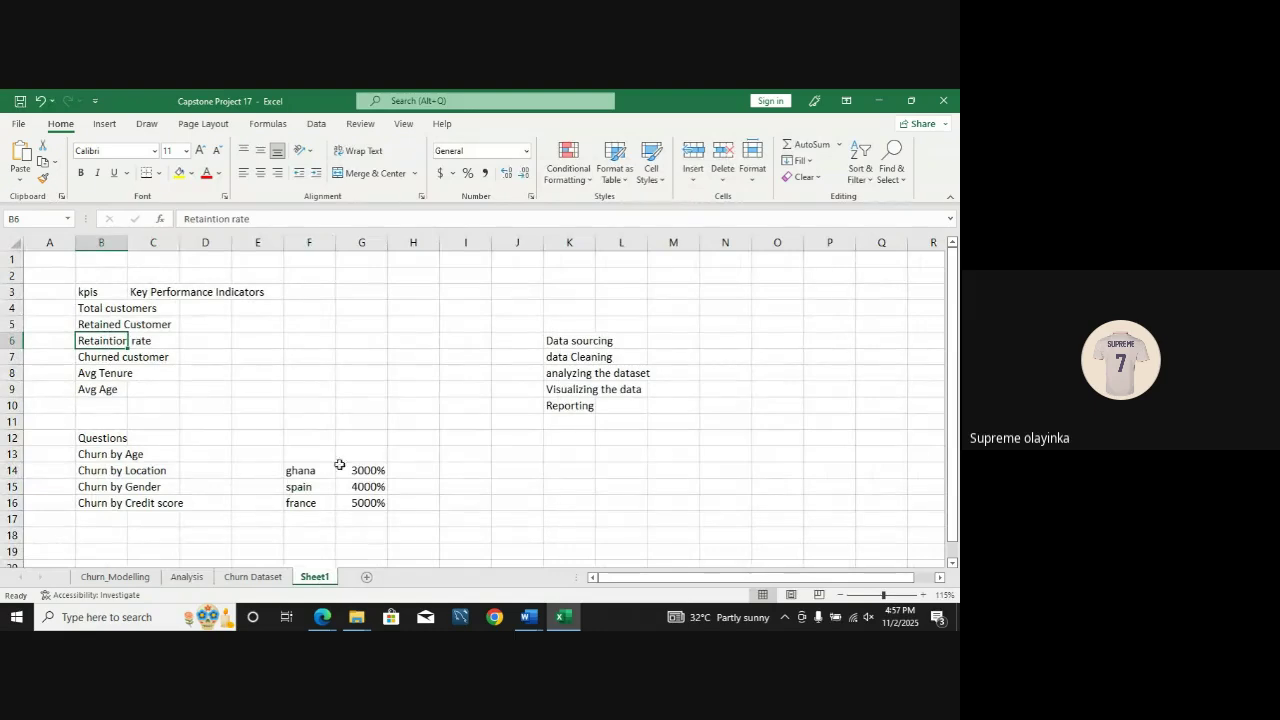
left_click(367, 578)
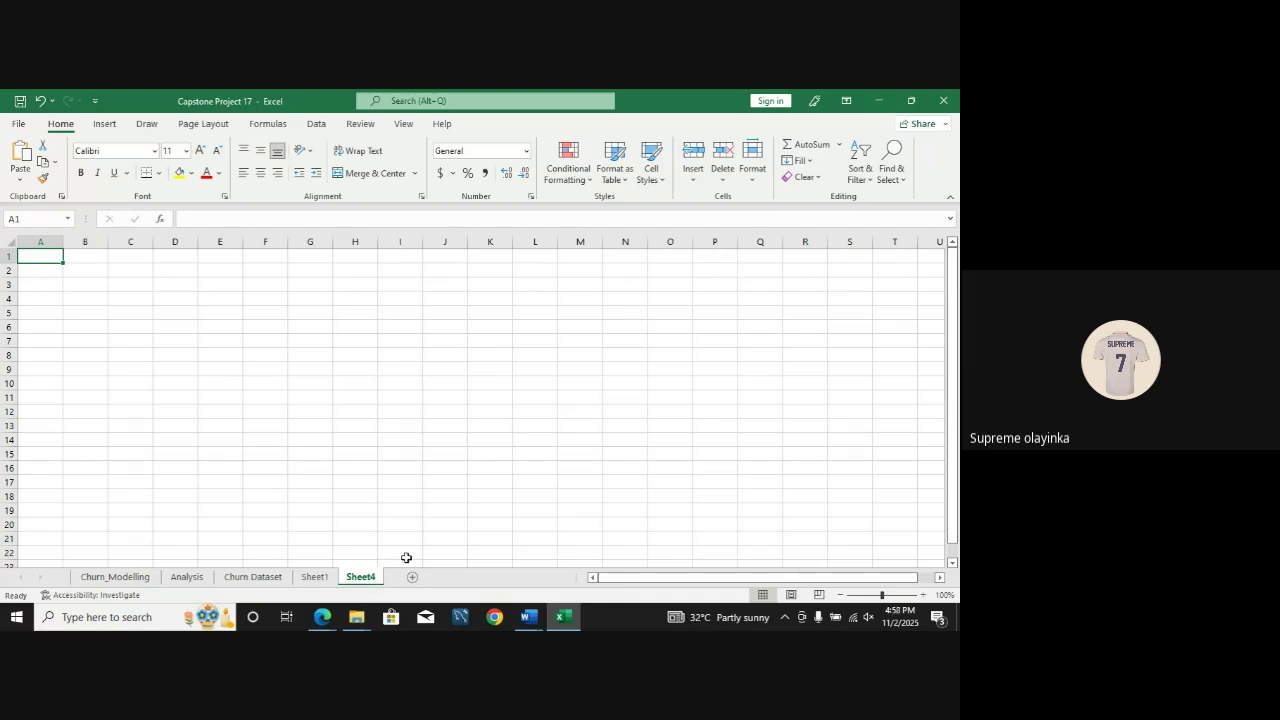
Step: Check the KPI list on Sheet1 once more and rename the new blank Sheet4 as Viz
left_click(314, 578)
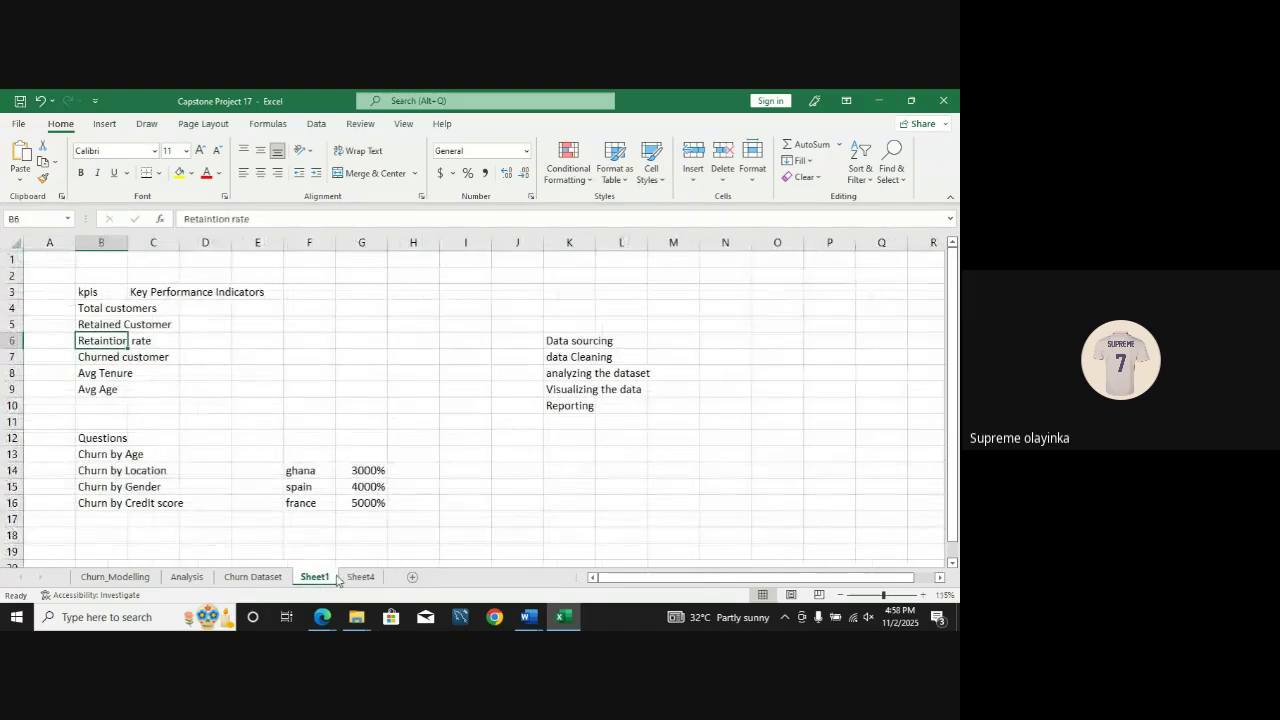
left_click(360, 578)
double_click(360, 577)
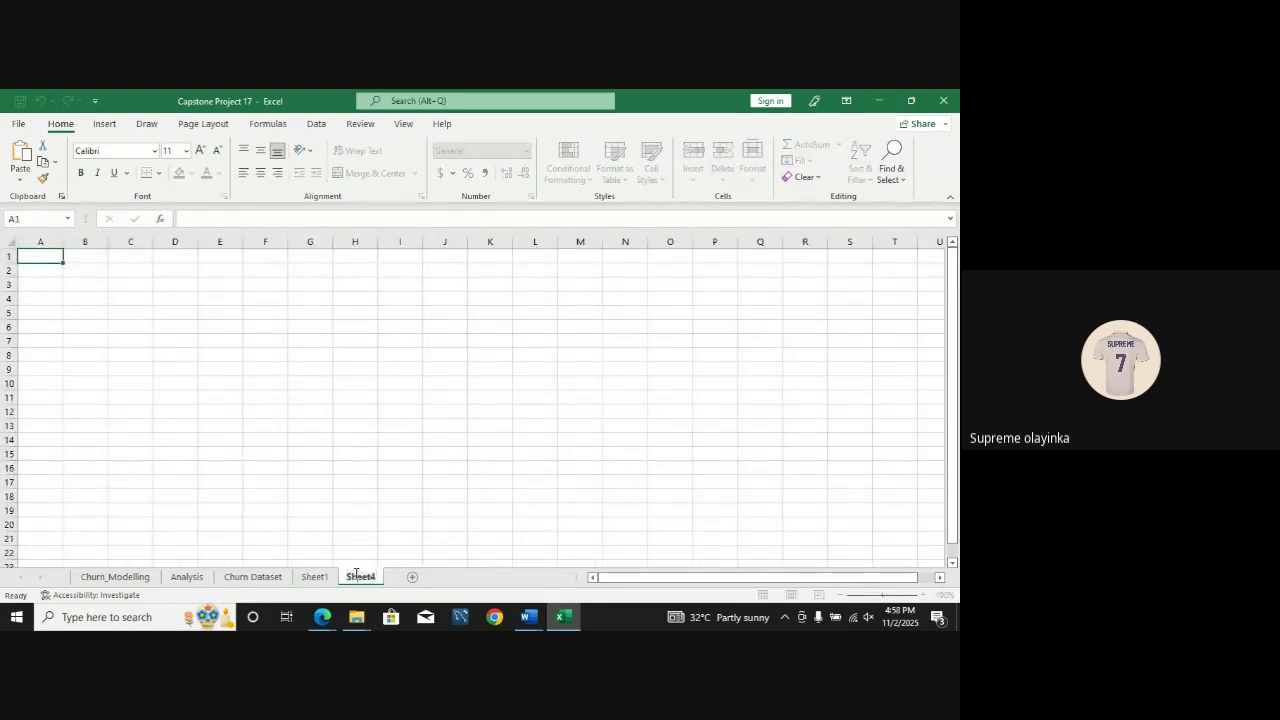
type("Viz")
left_click(430, 511)
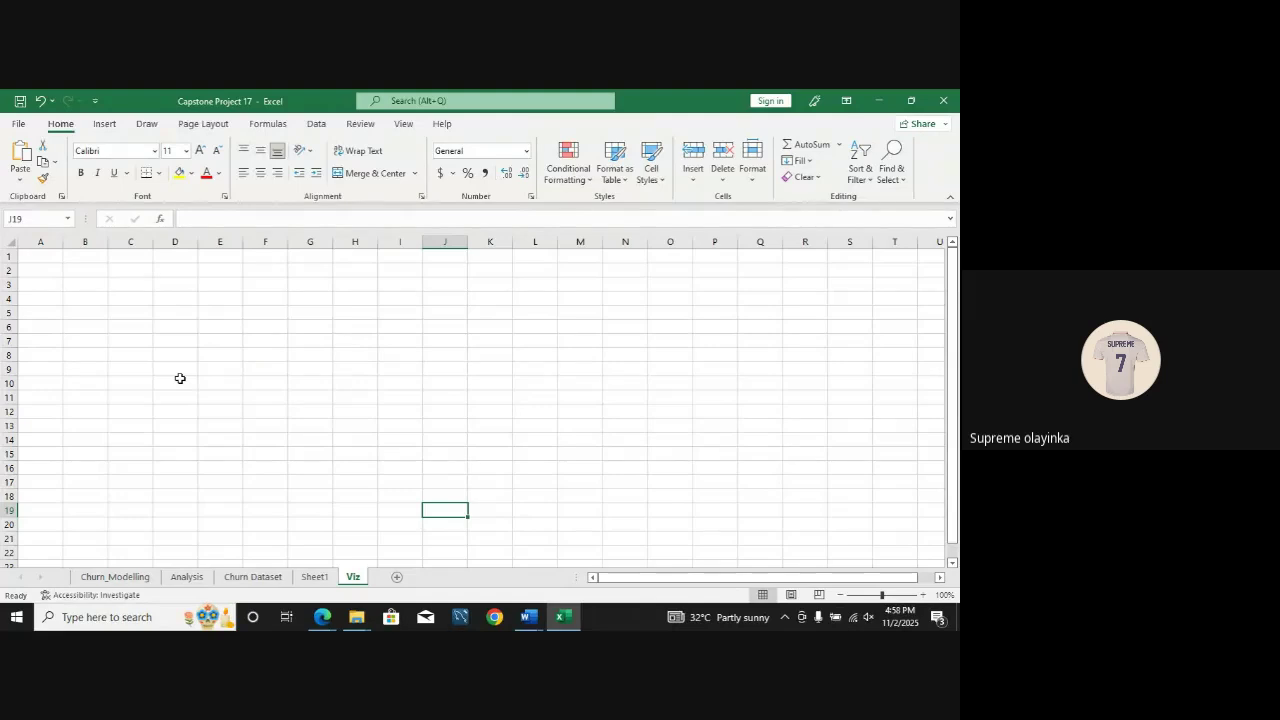
Step: Switch to WhatsApp in Edge, examine the shark attack dashboard's layout as a reference, and return to the Viz sheet in Excel
left_click(396, 128)
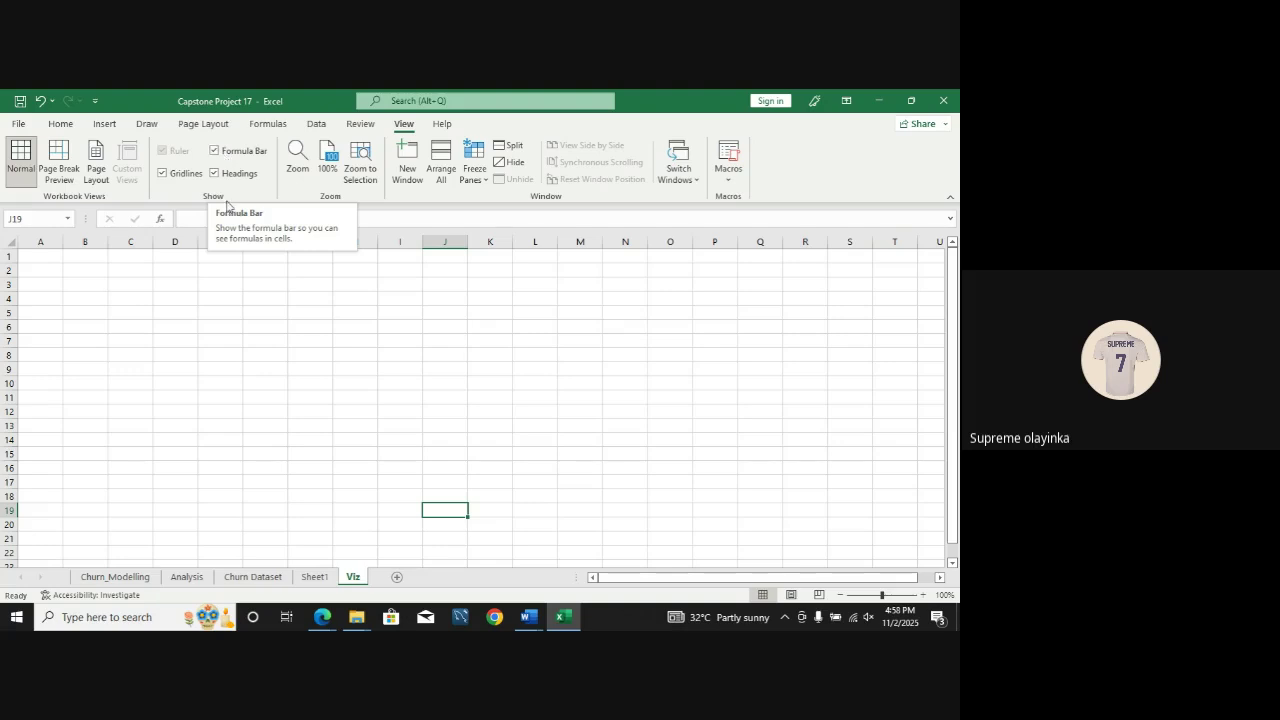
left_click(324, 621)
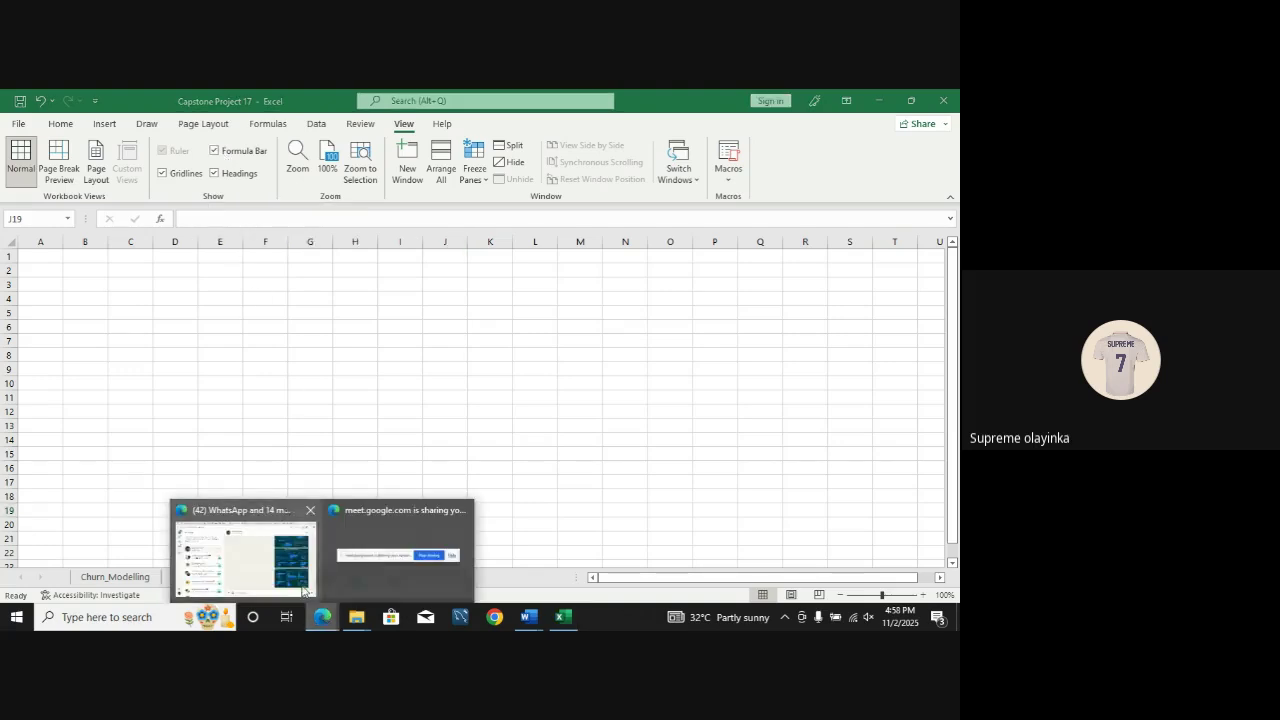
left_click(298, 575)
left_click(717, 400)
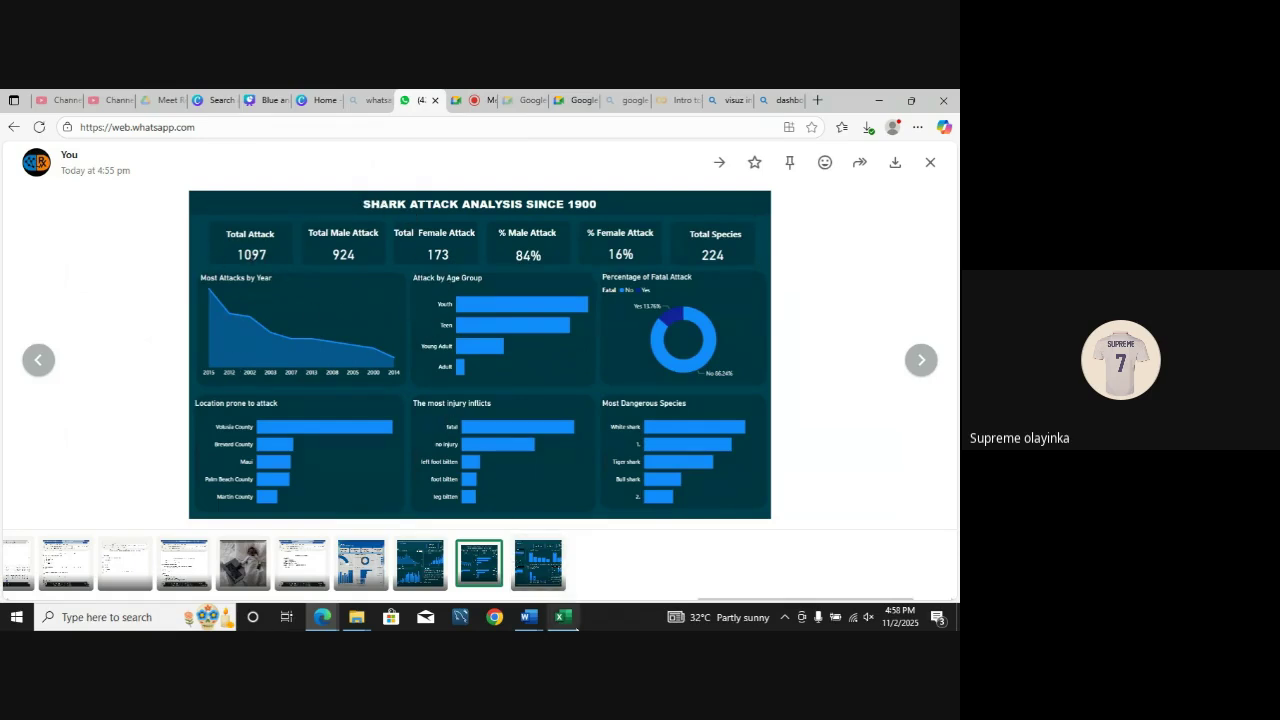
mouse_move(563, 616)
left_click(571, 578)
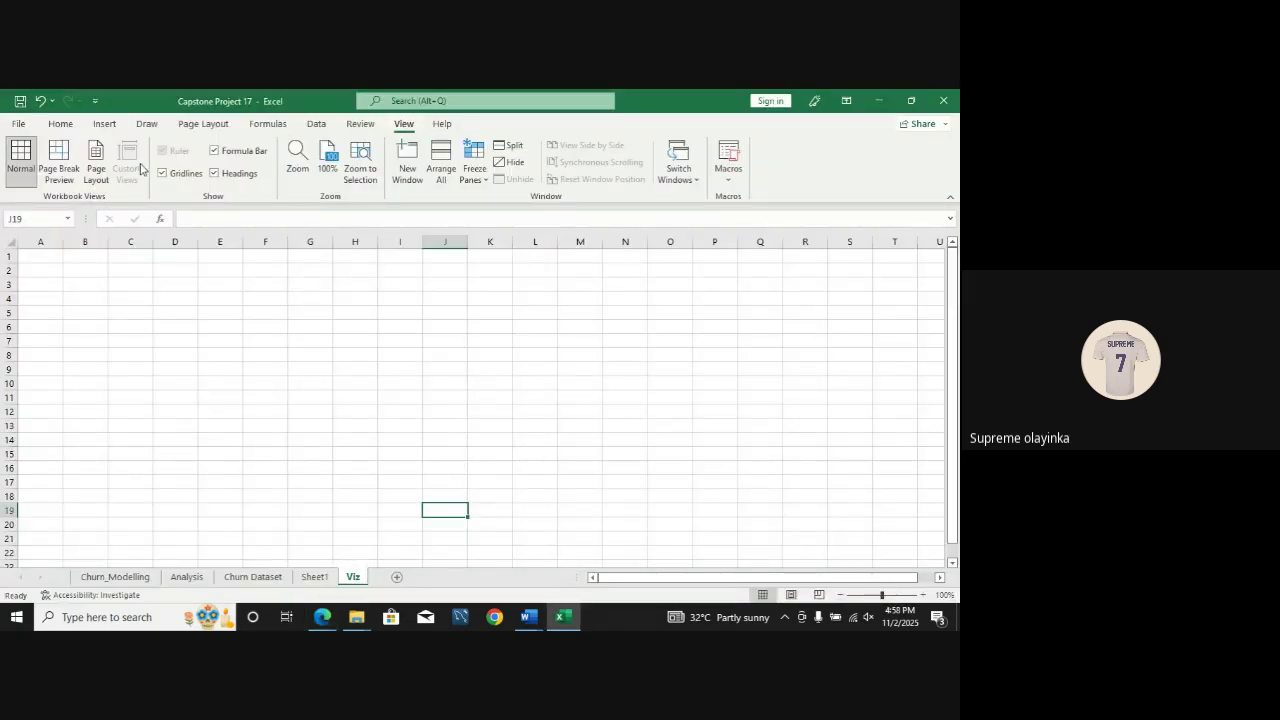
Step: Hide the formula bar, headings and gridlines on the Viz sheet and collapse the ribbon to leave a clean canvas
left_click(214, 150)
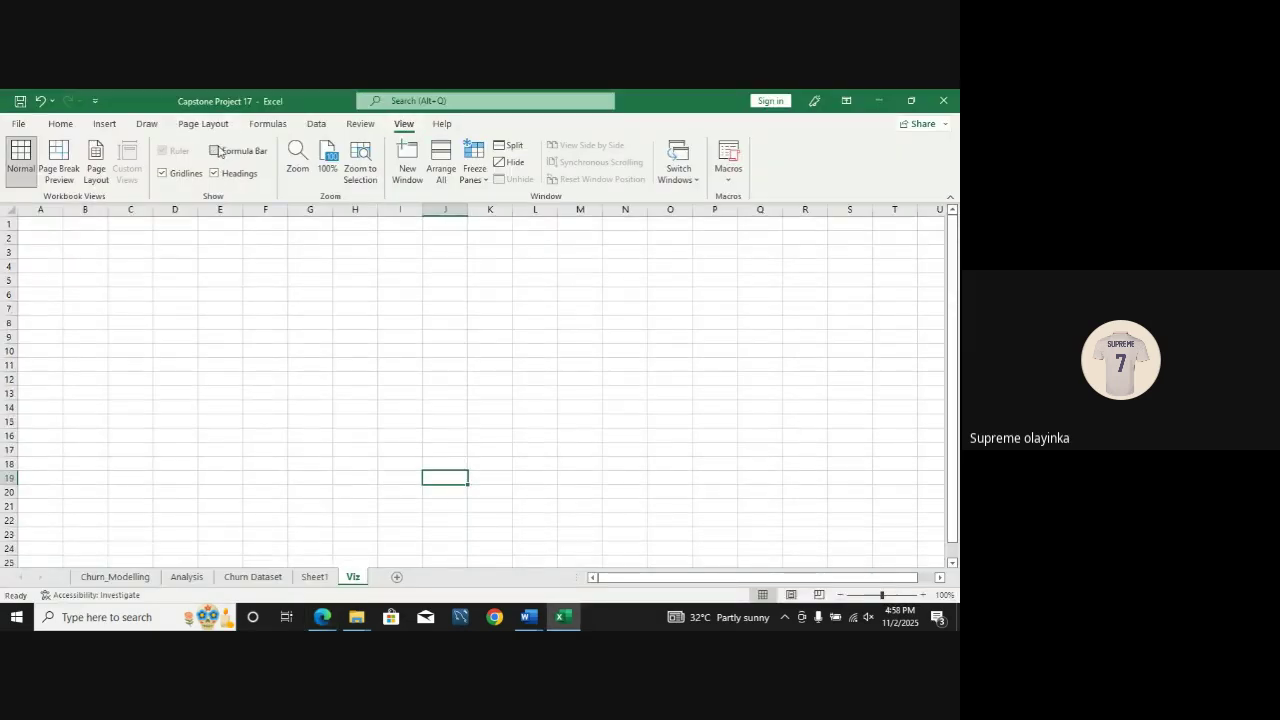
left_click(214, 150)
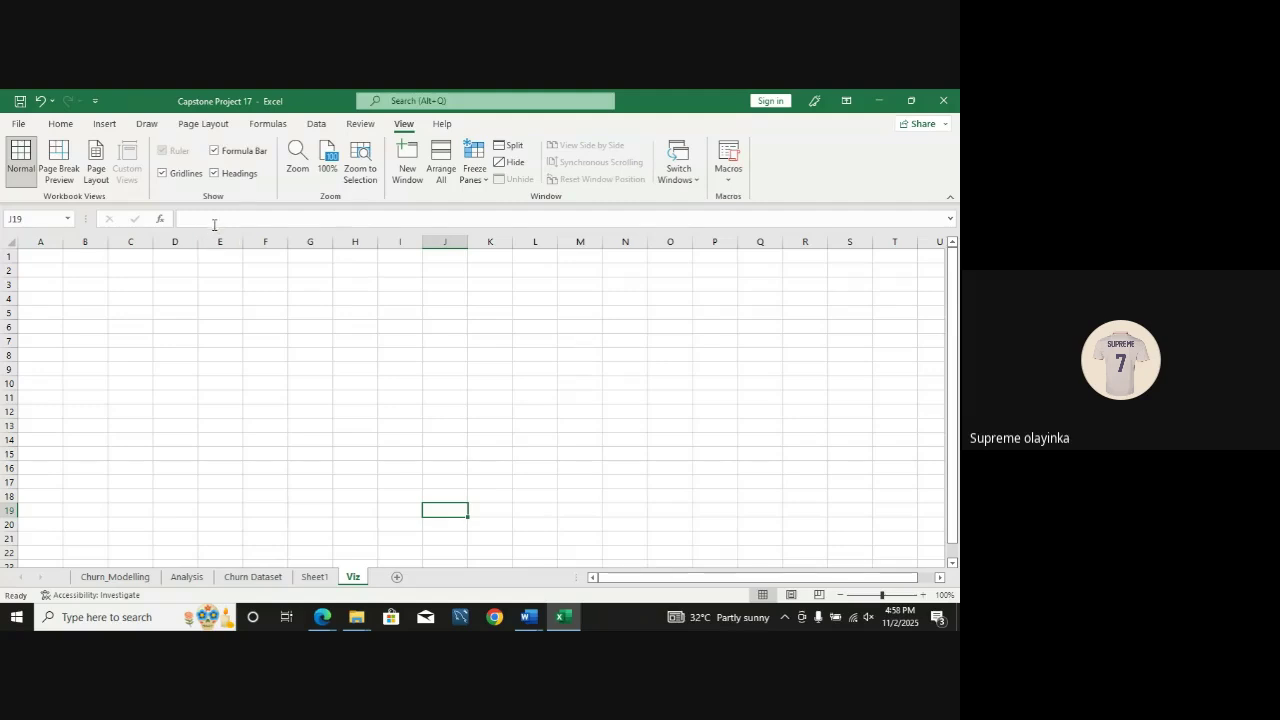
left_click(214, 150)
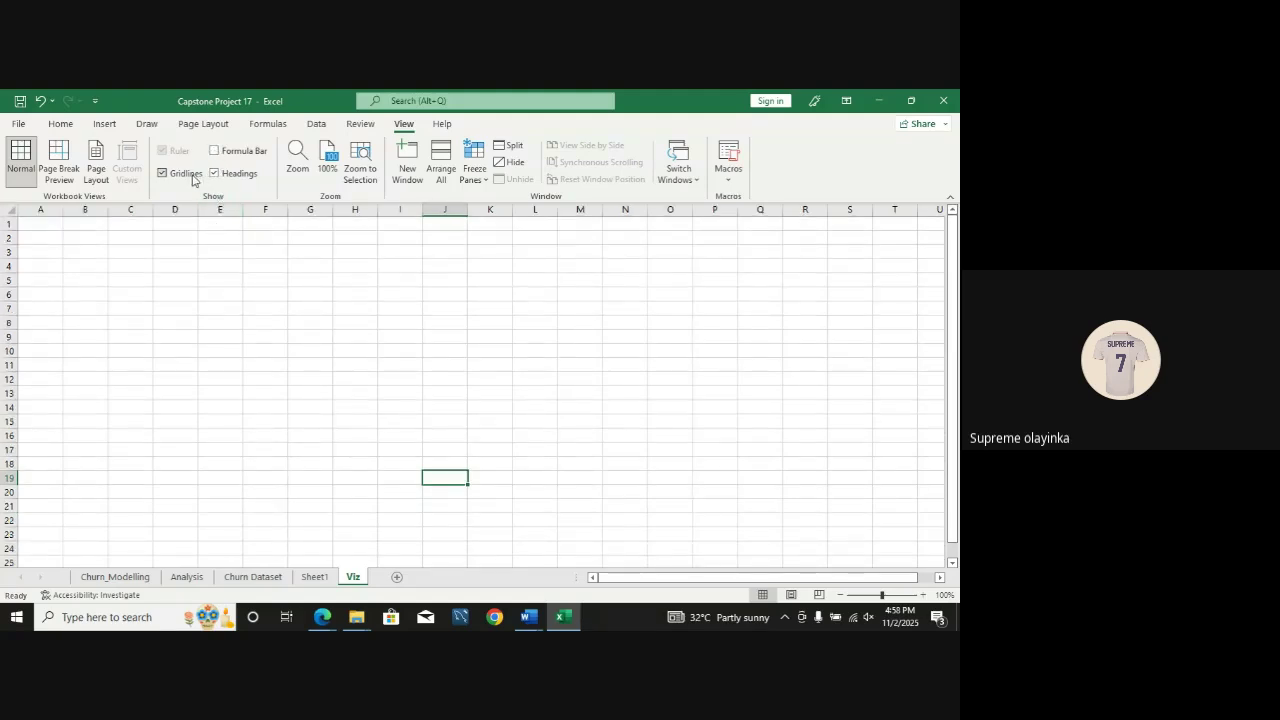
left_click(213, 173)
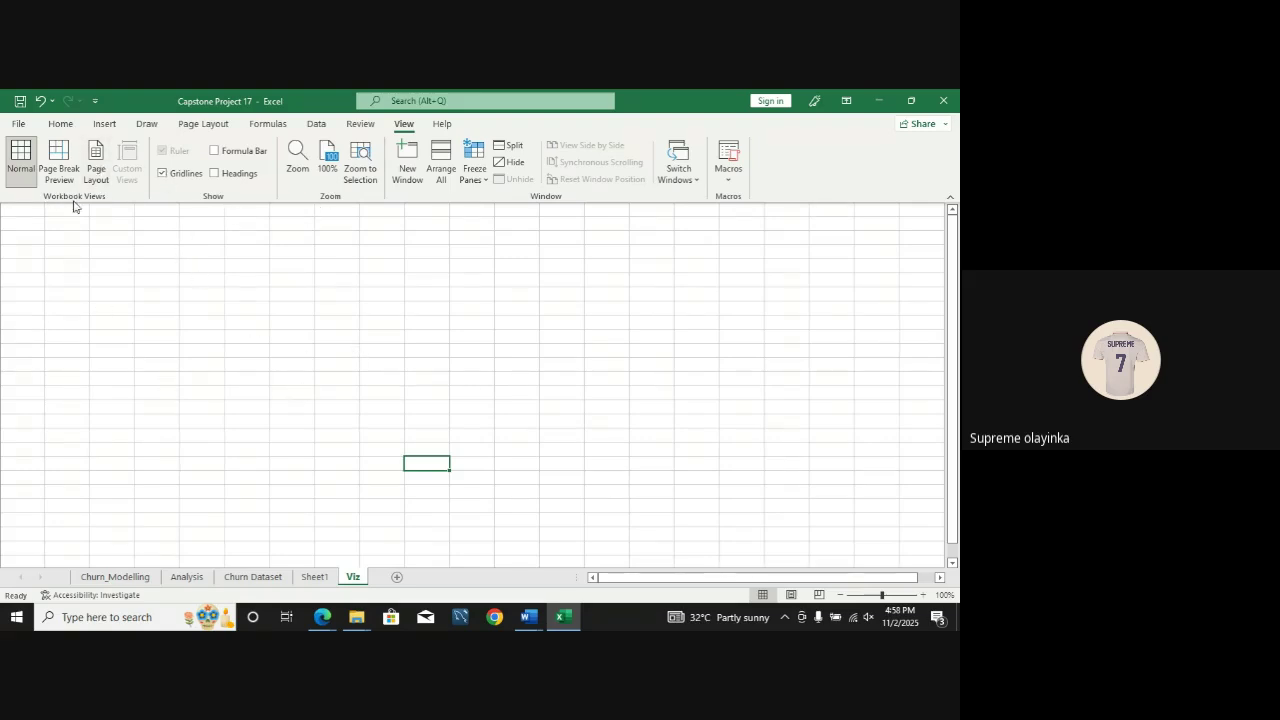
left_click(162, 174)
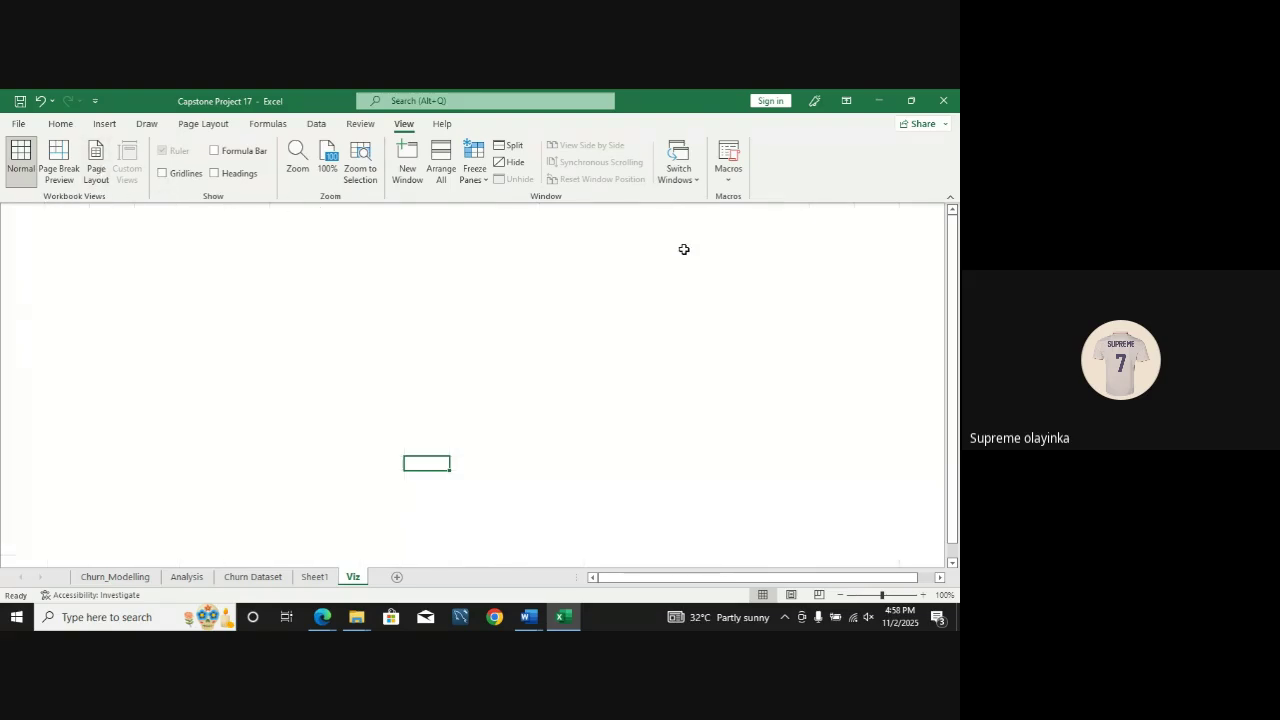
left_click(951, 203)
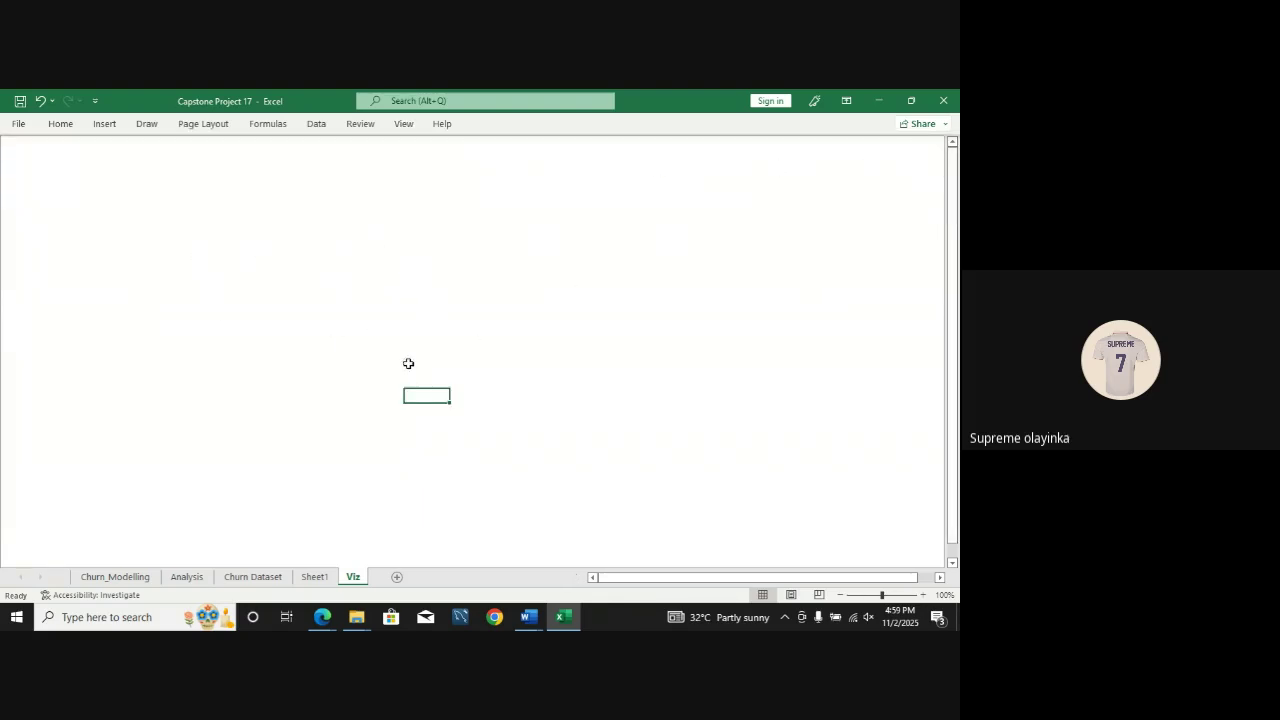
left_click(466, 437)
left_click(106, 124)
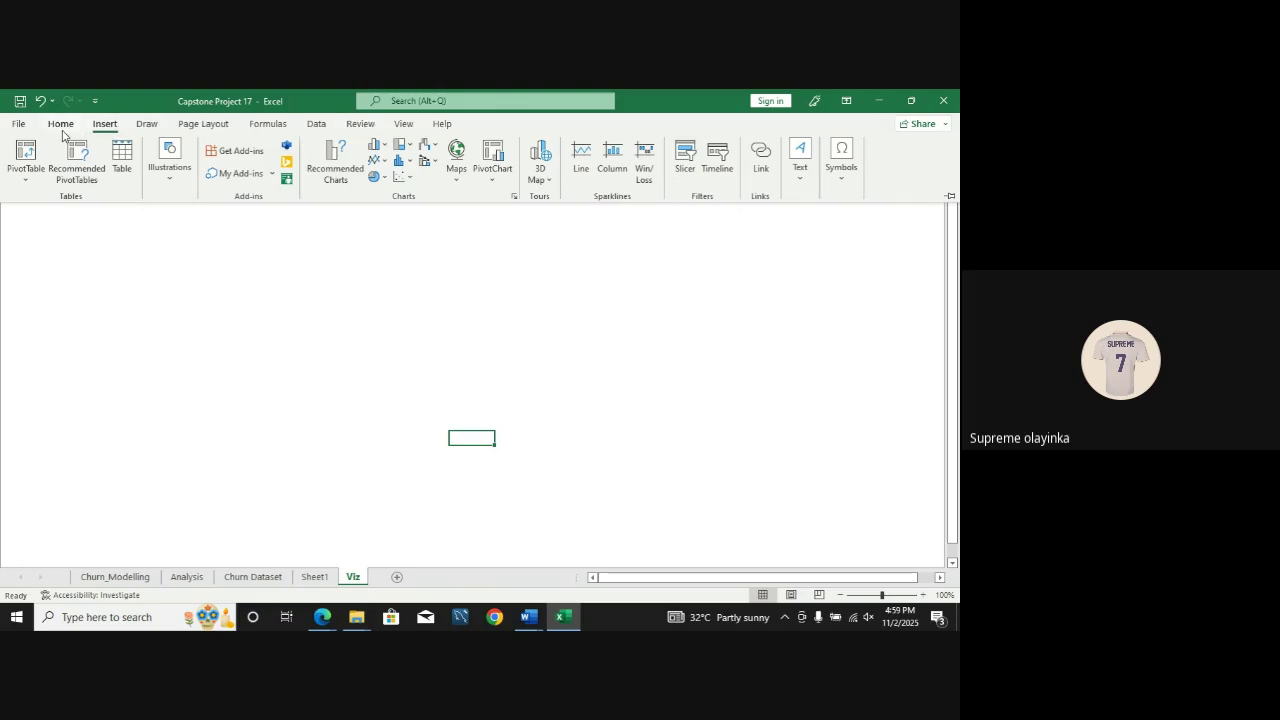
left_click(61, 127)
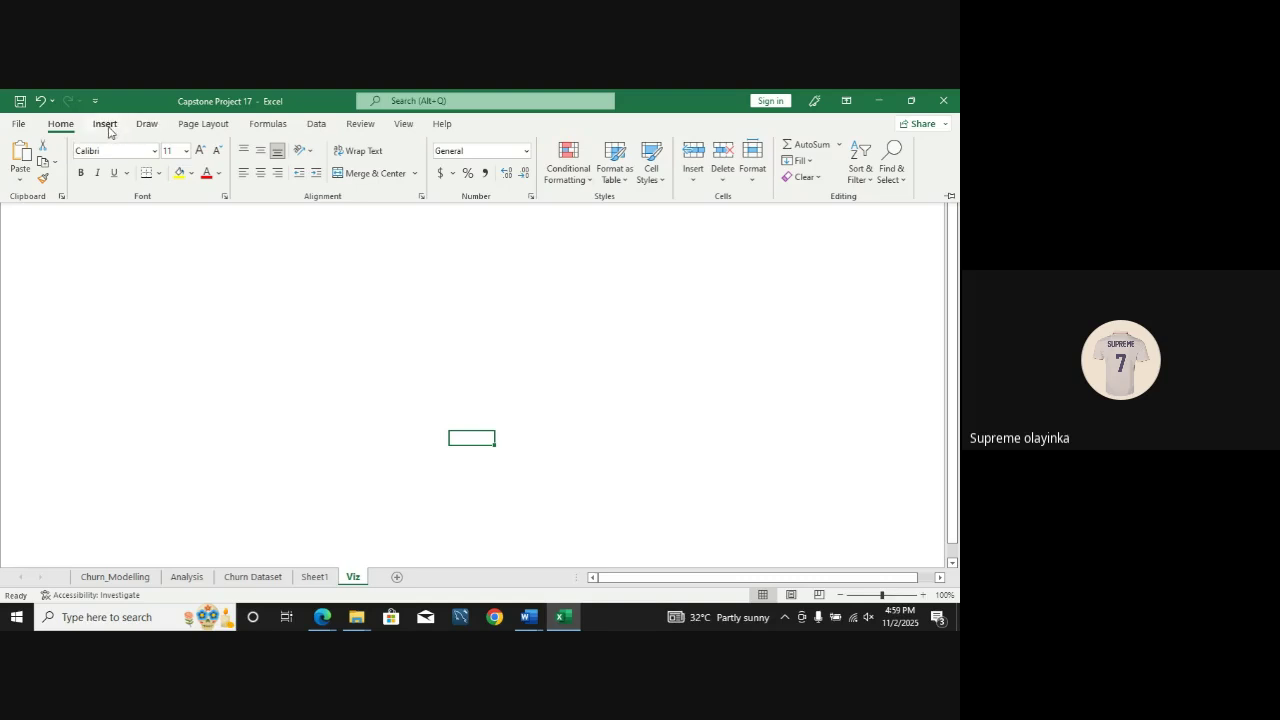
left_click(315, 128)
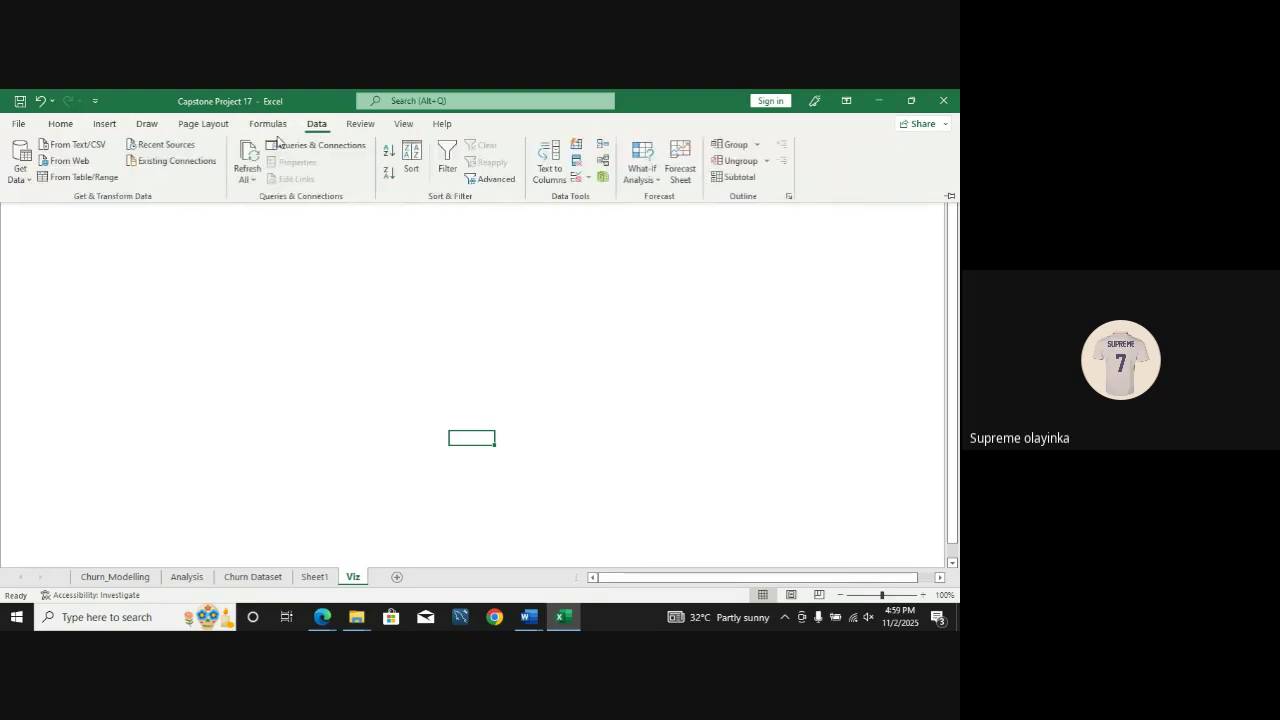
left_click(270, 124)
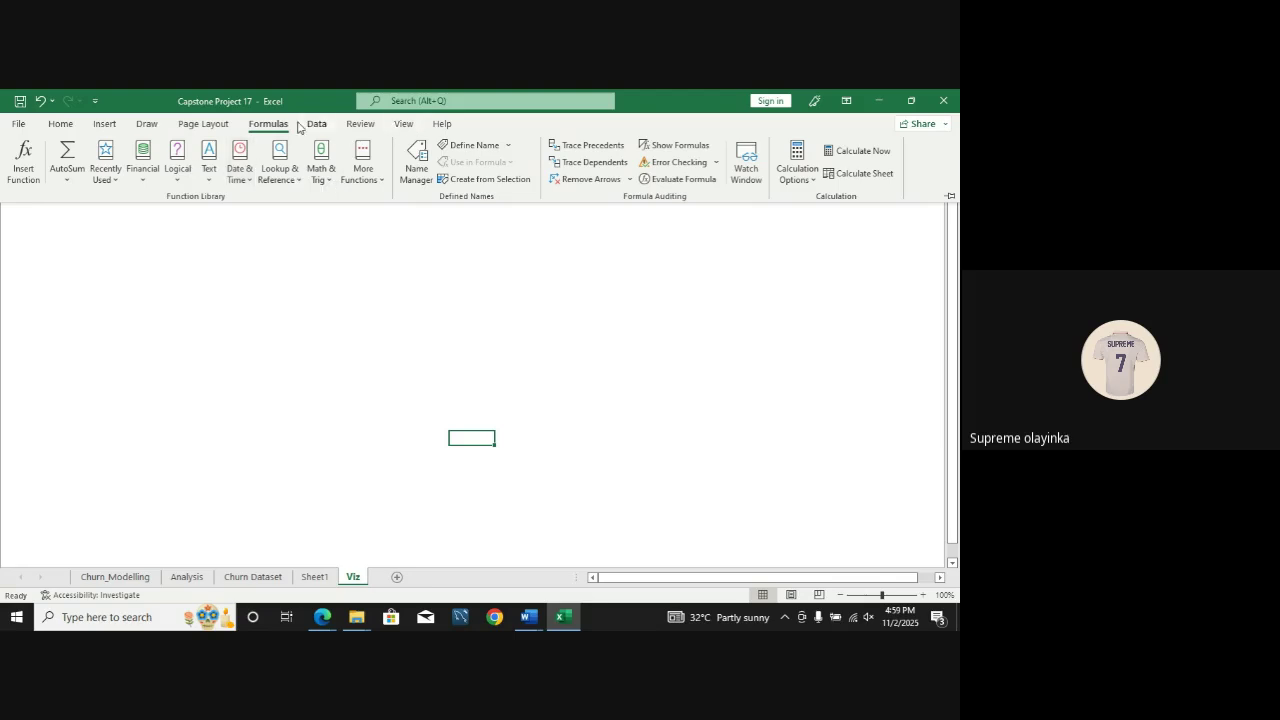
left_click(401, 125)
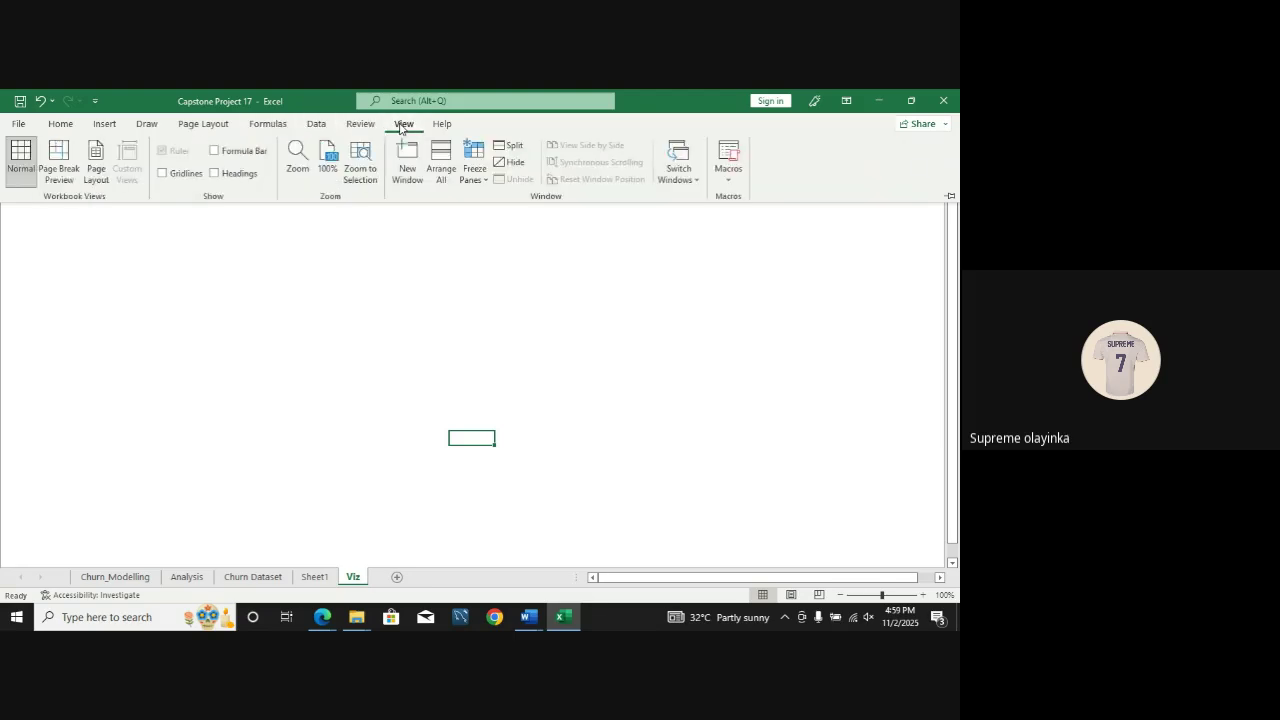
Step: Draw a large rectangle shape on the Viz sheet, starting at its upper-left corner, as the dashboard background
left_click(103, 125)
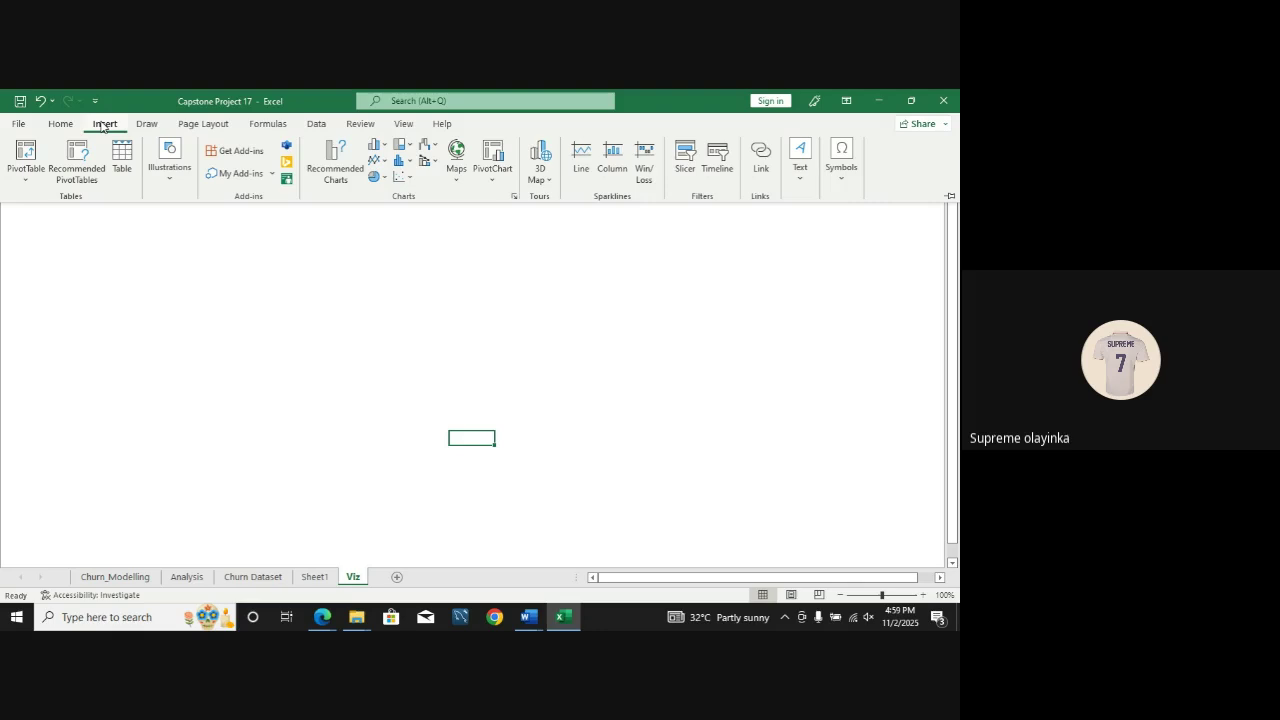
left_click(184, 185)
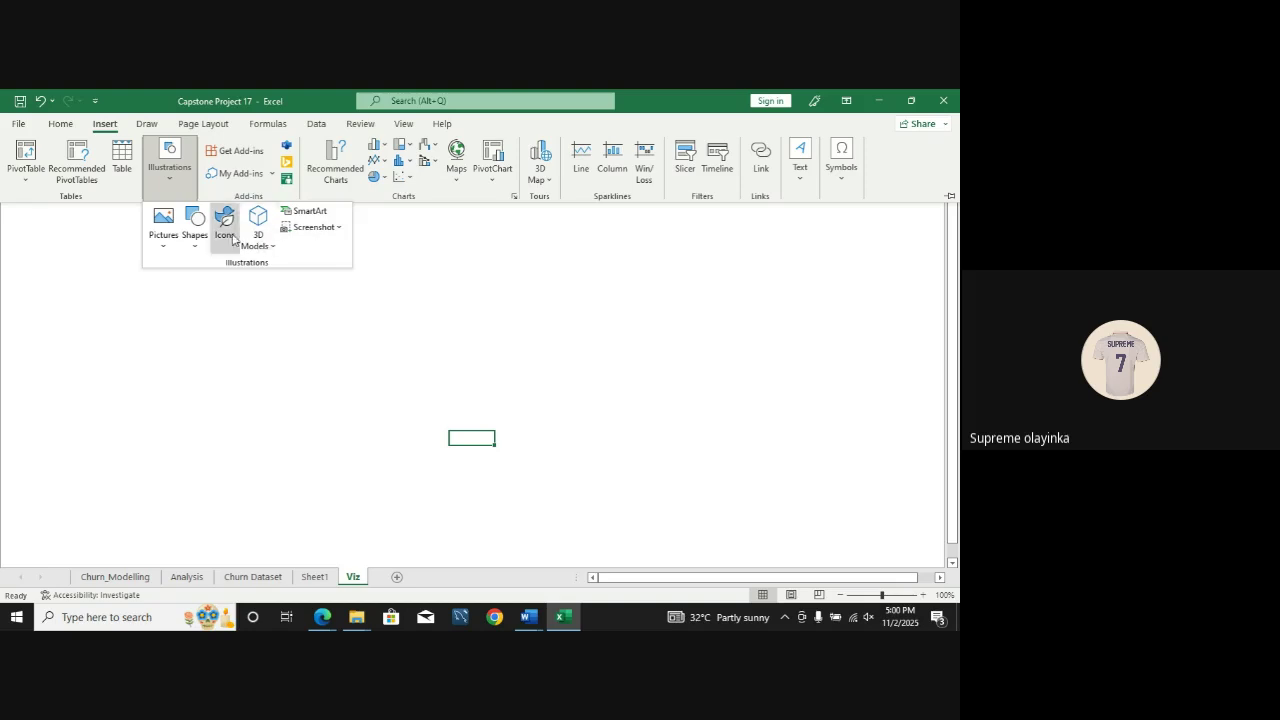
left_click(172, 190)
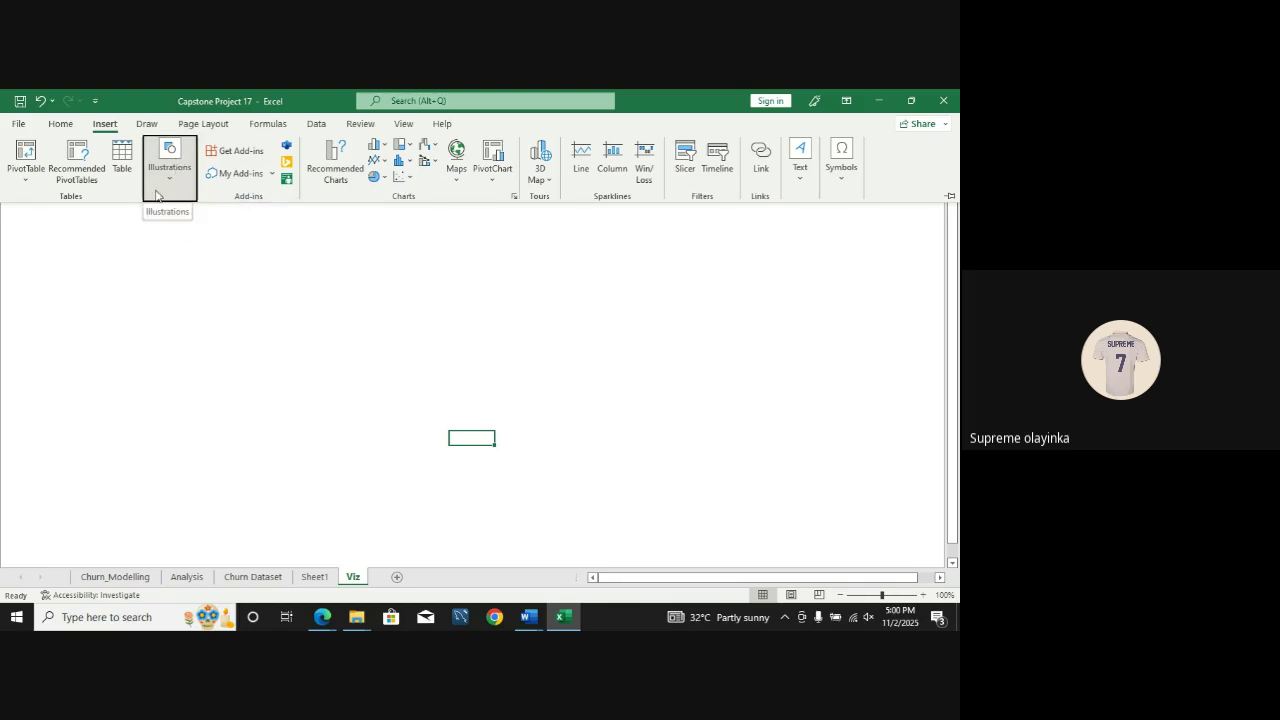
left_click(157, 195)
left_click(193, 222)
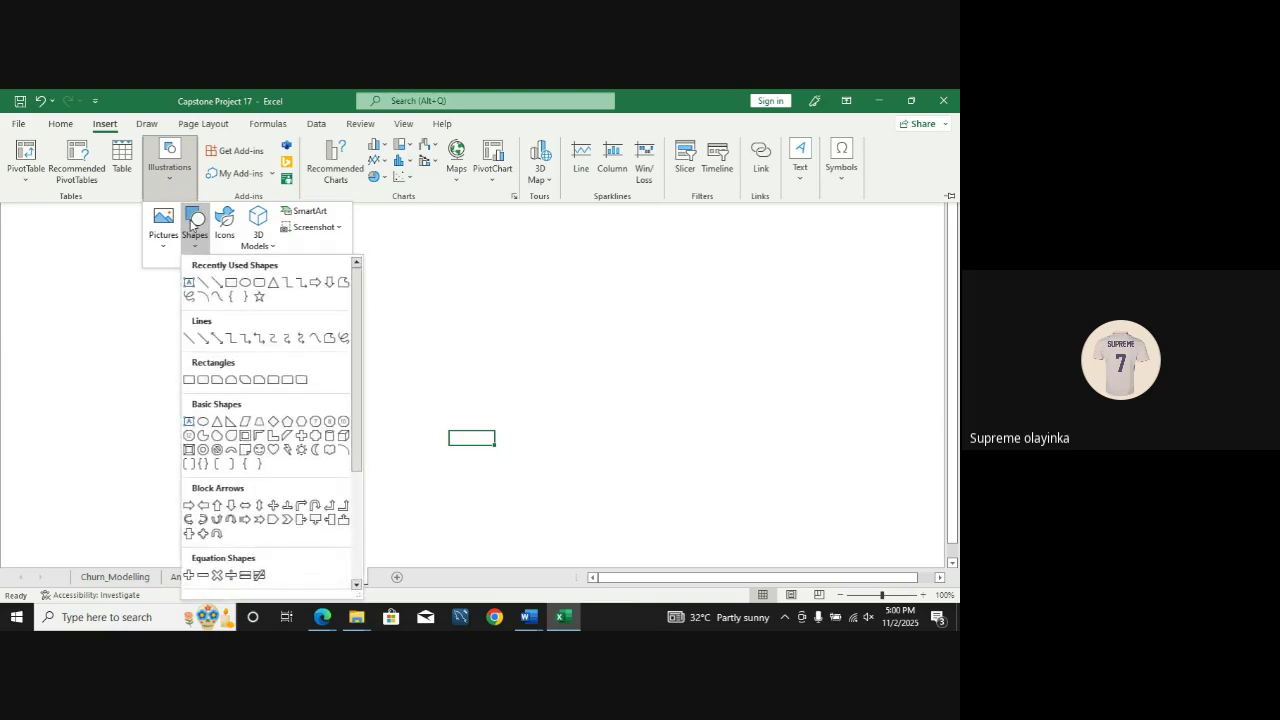
left_click(230, 283)
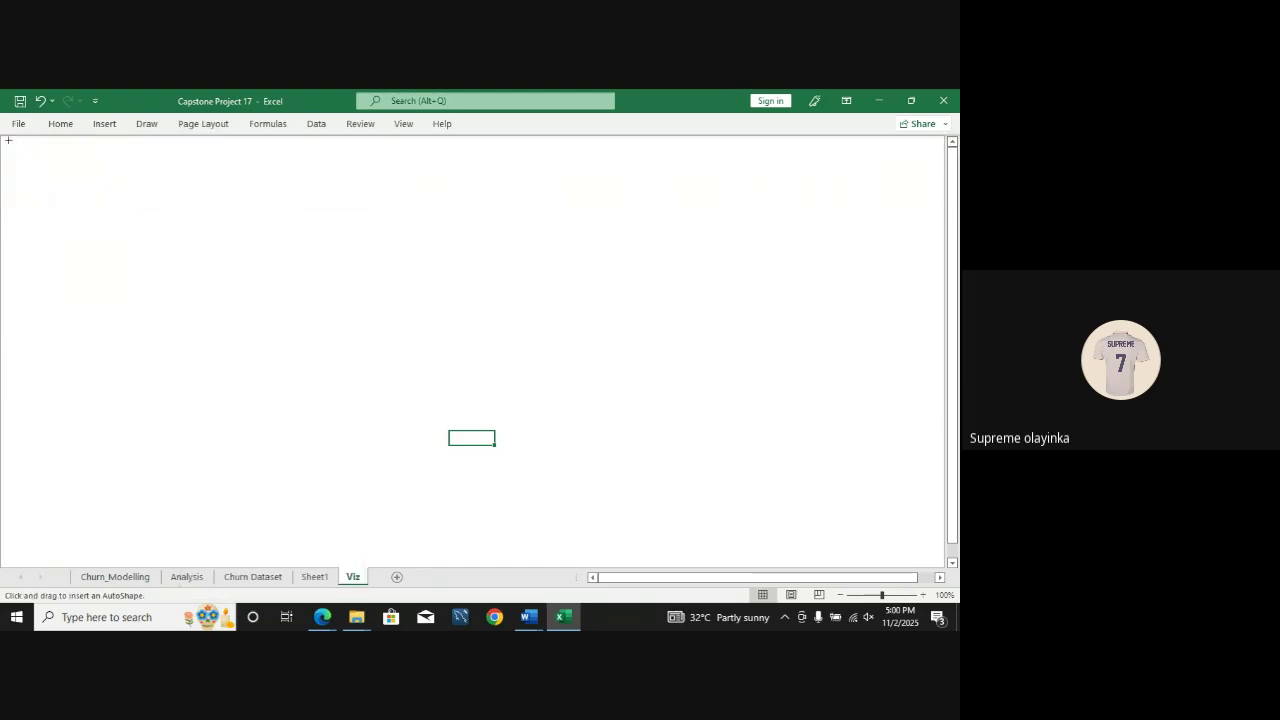
mouse_move(3, 137)
left_mouse_down()
mouse_move(423, 391)
mouse_move(654, 431)
mouse_move(809, 409)
mouse_move(903, 497)
mouse_move(938, 560)
mouse_move(911, 566)
mouse_move(955, 536)
mouse_move(955, 505)
mouse_move(955, 540)
mouse_move(886, 500)
mouse_move(955, 420)
mouse_move(958, 381)
mouse_move(958, 454)
left_mouse_up()
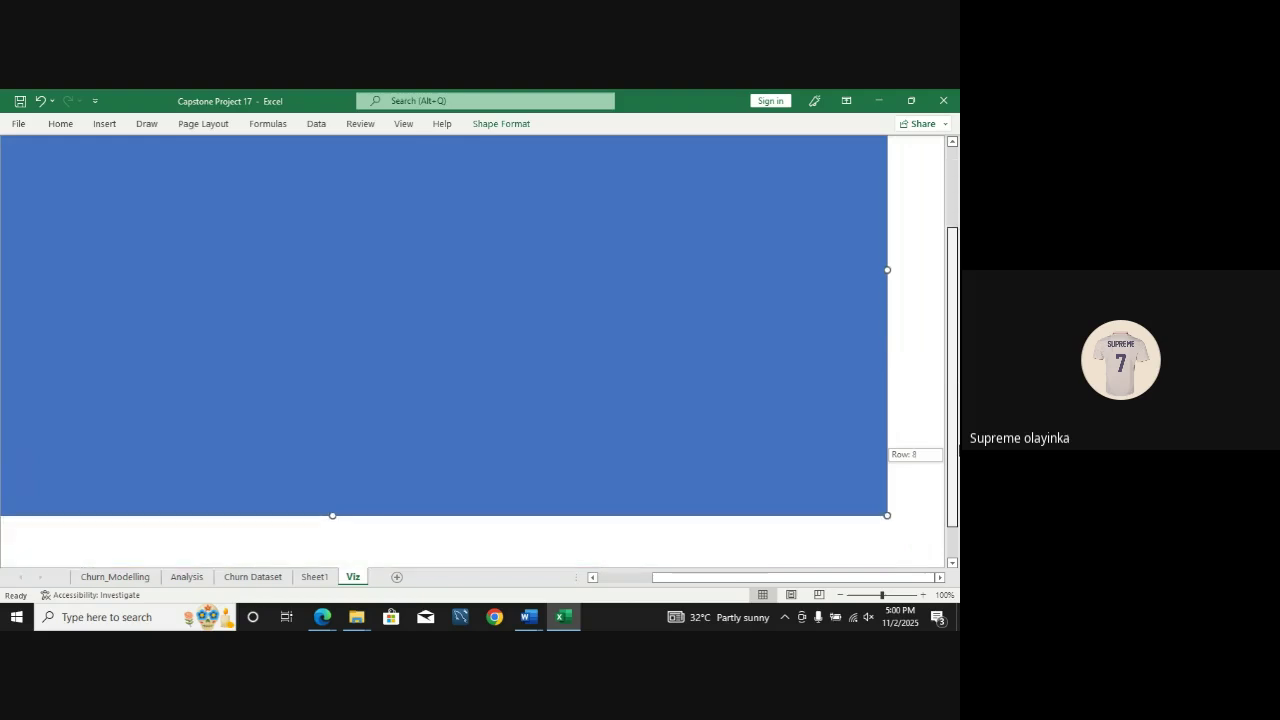
Step: Resize and reposition the background rectangle until it fills the visible area of the Viz sheet
left_click_drag(886, 514, 866, 500)
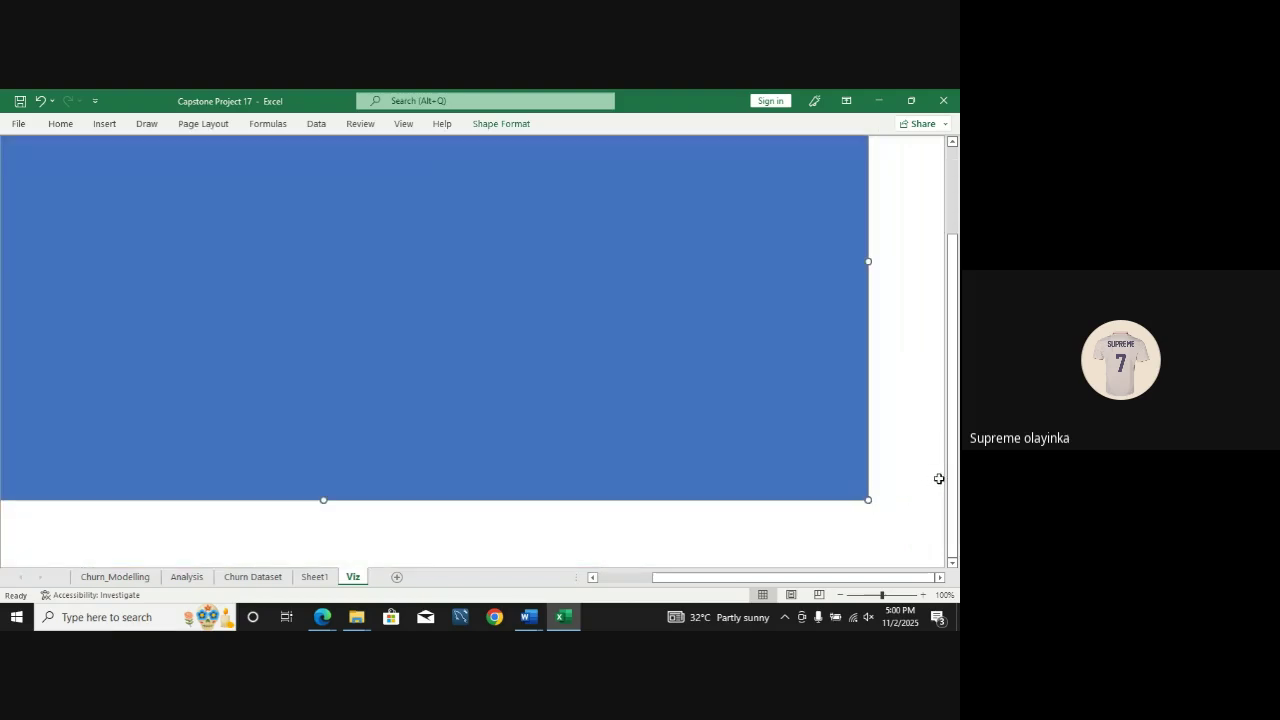
mouse_move(952, 476)
left_mouse_down()
mouse_move(958, 380)
mouse_move(958, 454)
left_mouse_up()
left_click_drag(867, 529, 857, 517)
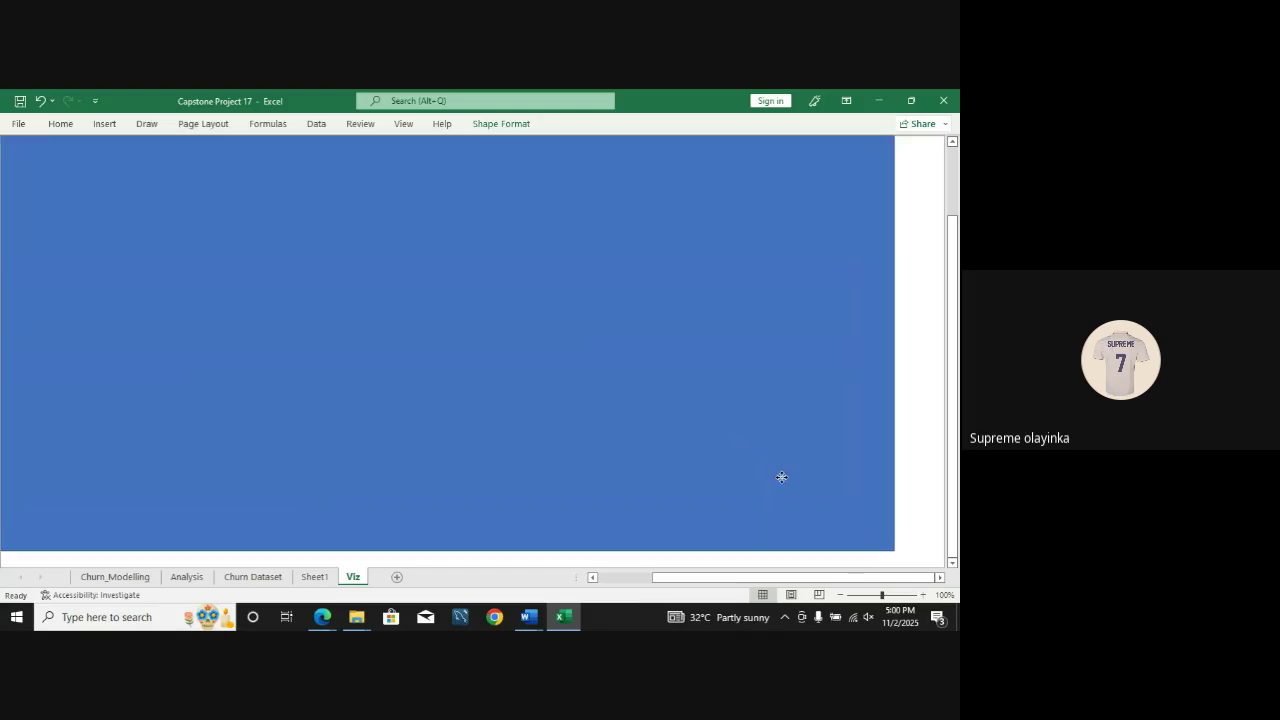
left_click_drag(896, 553, 812, 478)
scroll(731, 386, "up", 2)
left_click_drag(800, 431, 854, 397)
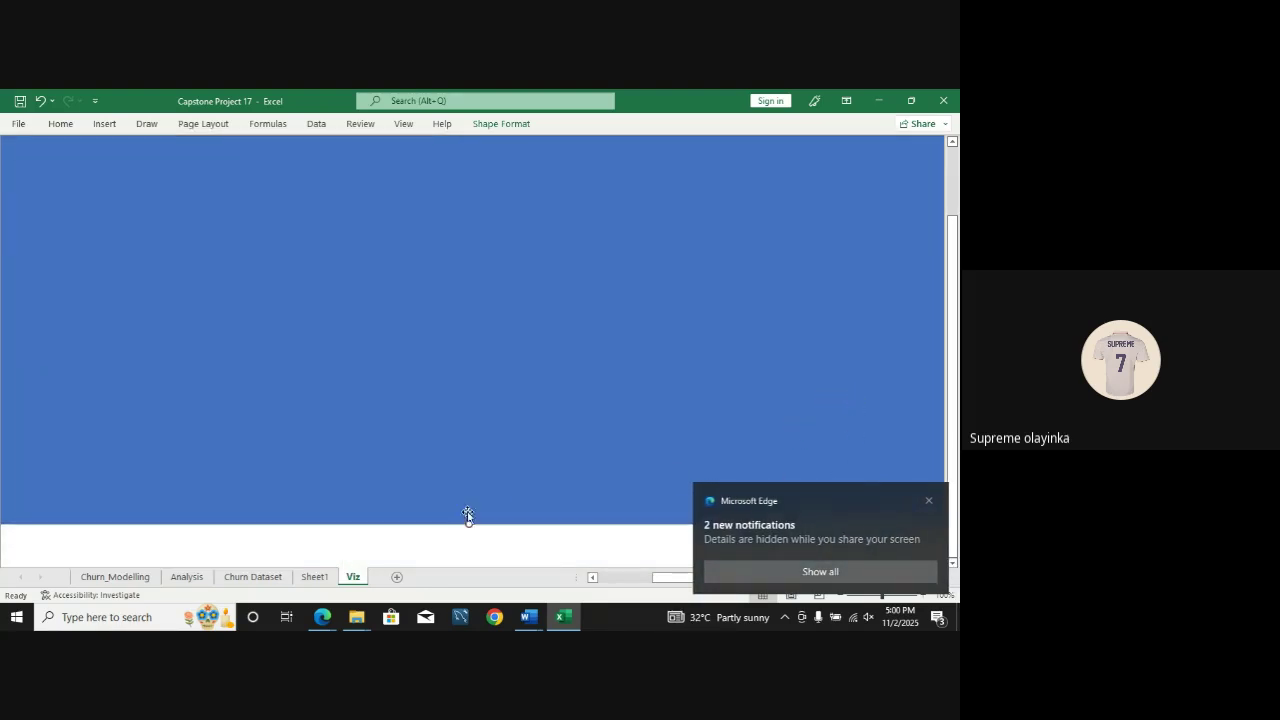
left_click_drag(507, 492, 359, 485)
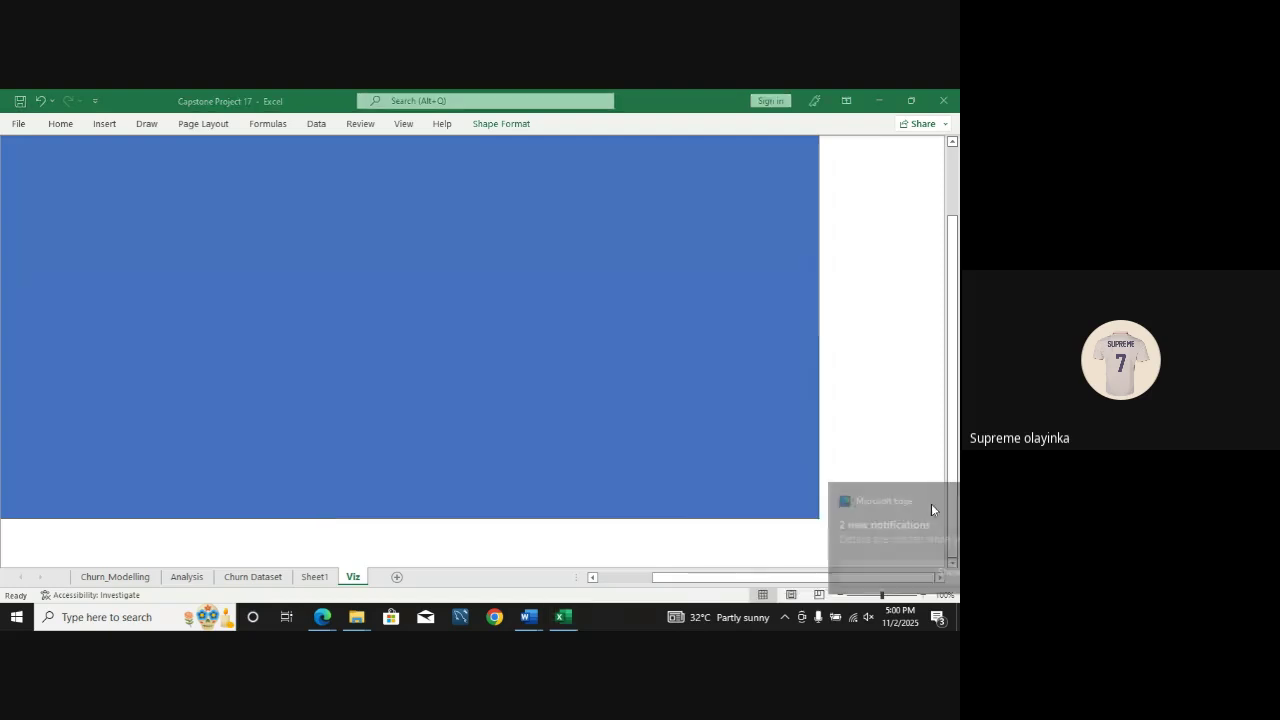
left_click_drag(819, 518, 773, 508)
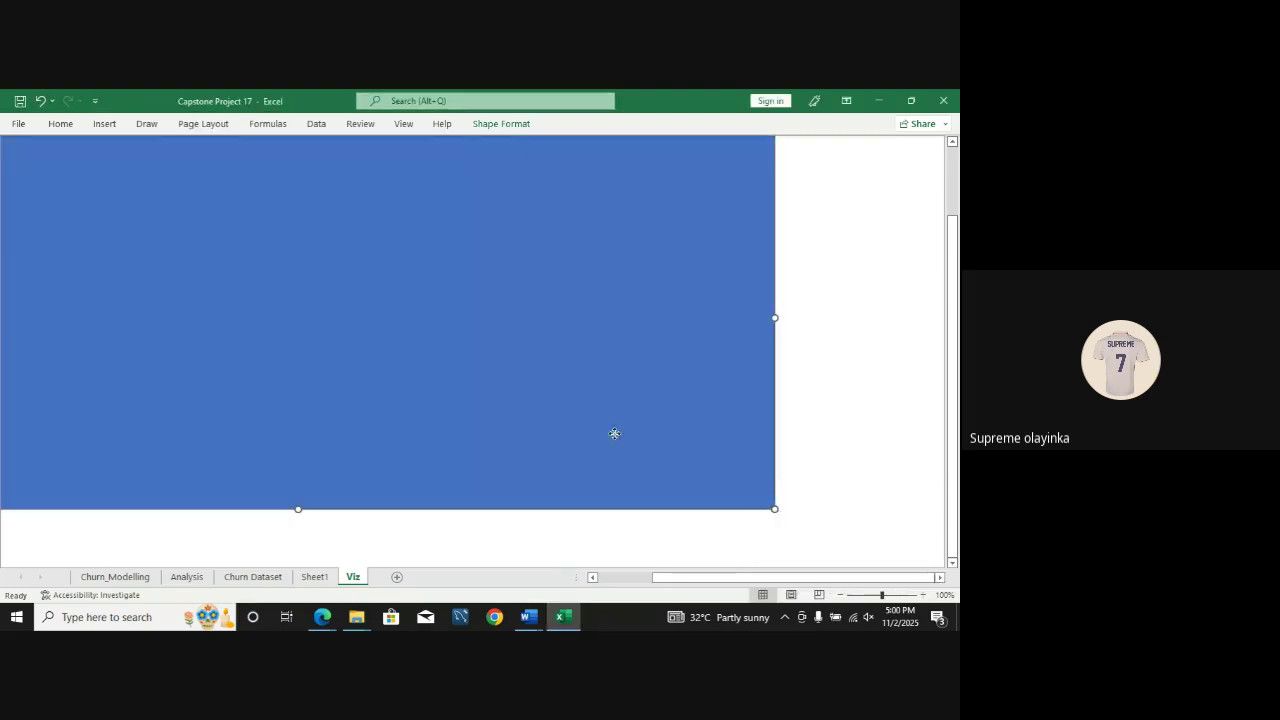
left_click_drag(614, 434, 720, 449)
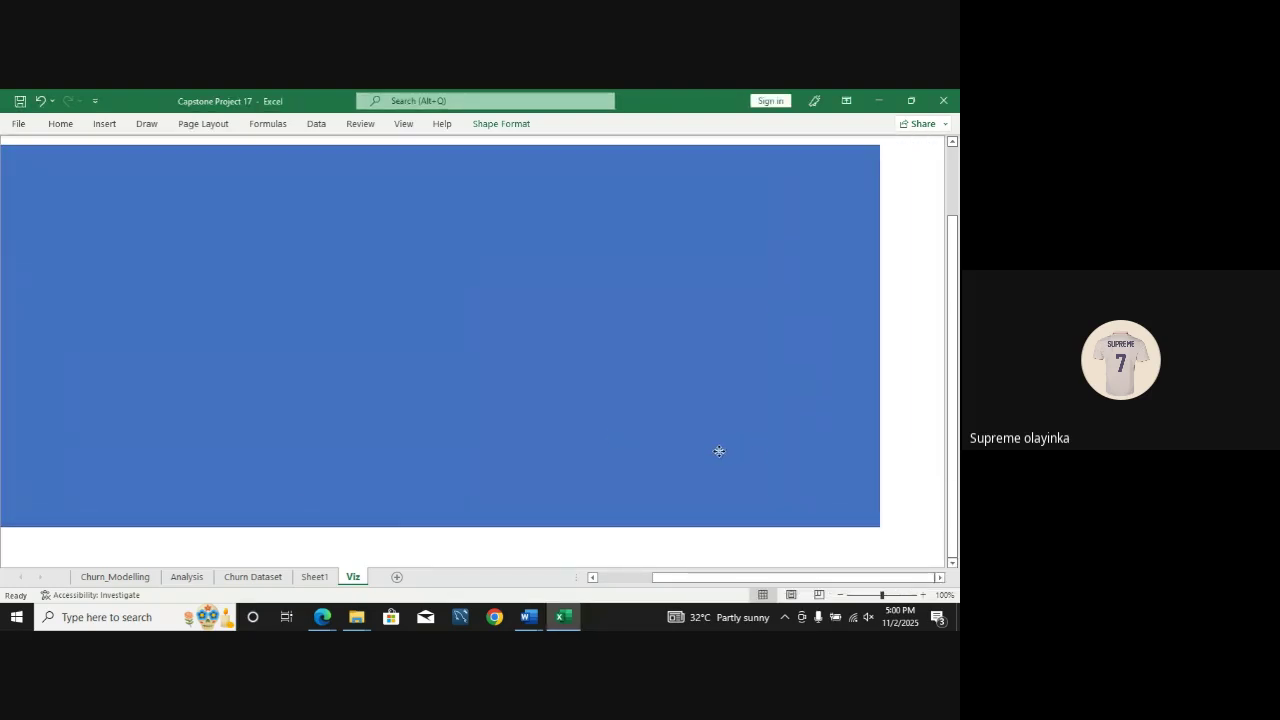
left_click_drag(880, 527, 668, 509)
mouse_move(554, 417)
left_mouse_down()
mouse_move(657, 420)
mouse_move(572, 420)
mouse_move(558, 402)
left_mouse_up()
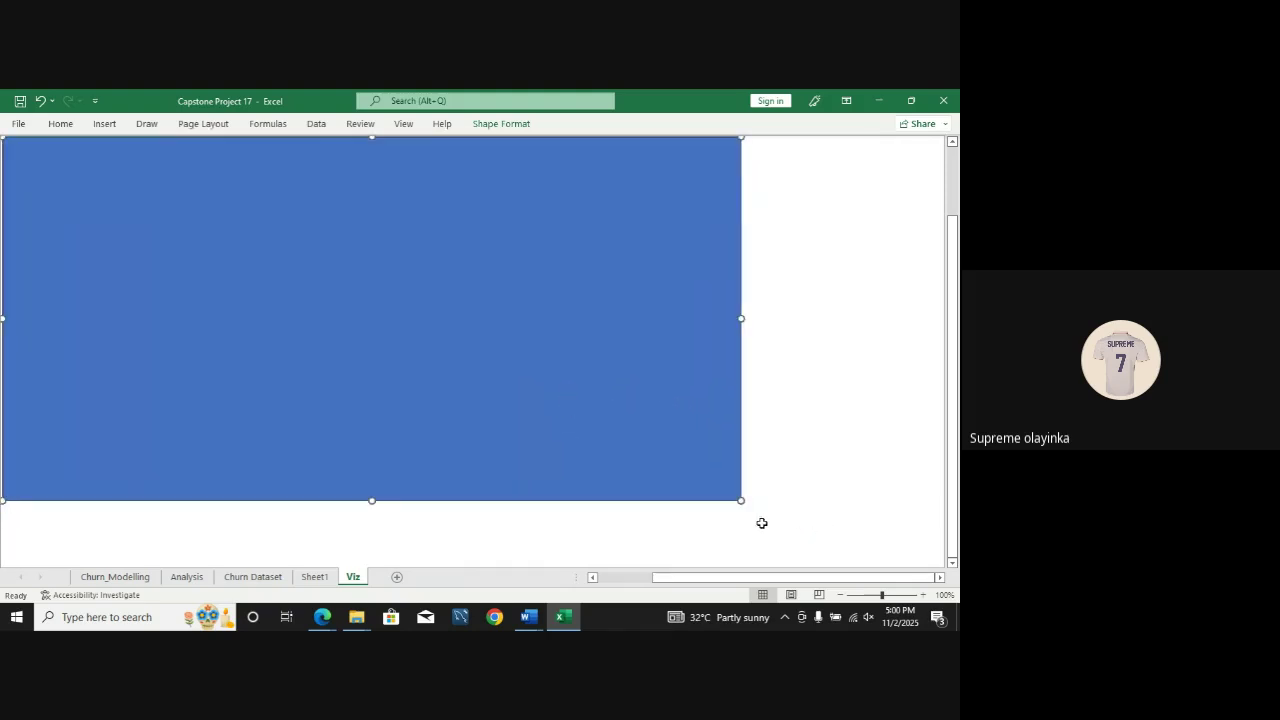
left_click_drag(741, 501, 954, 454)
left_click_drag(546, 463, 540, 371)
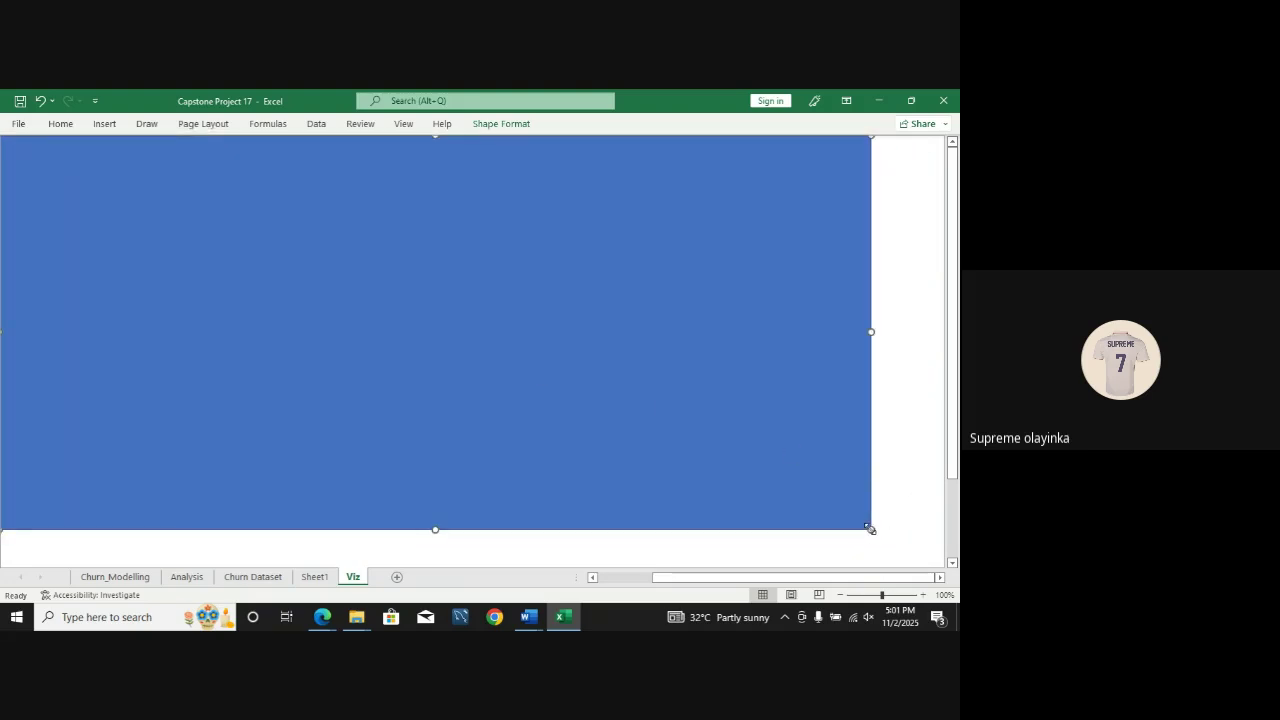
left_click_drag(871, 529, 930, 559)
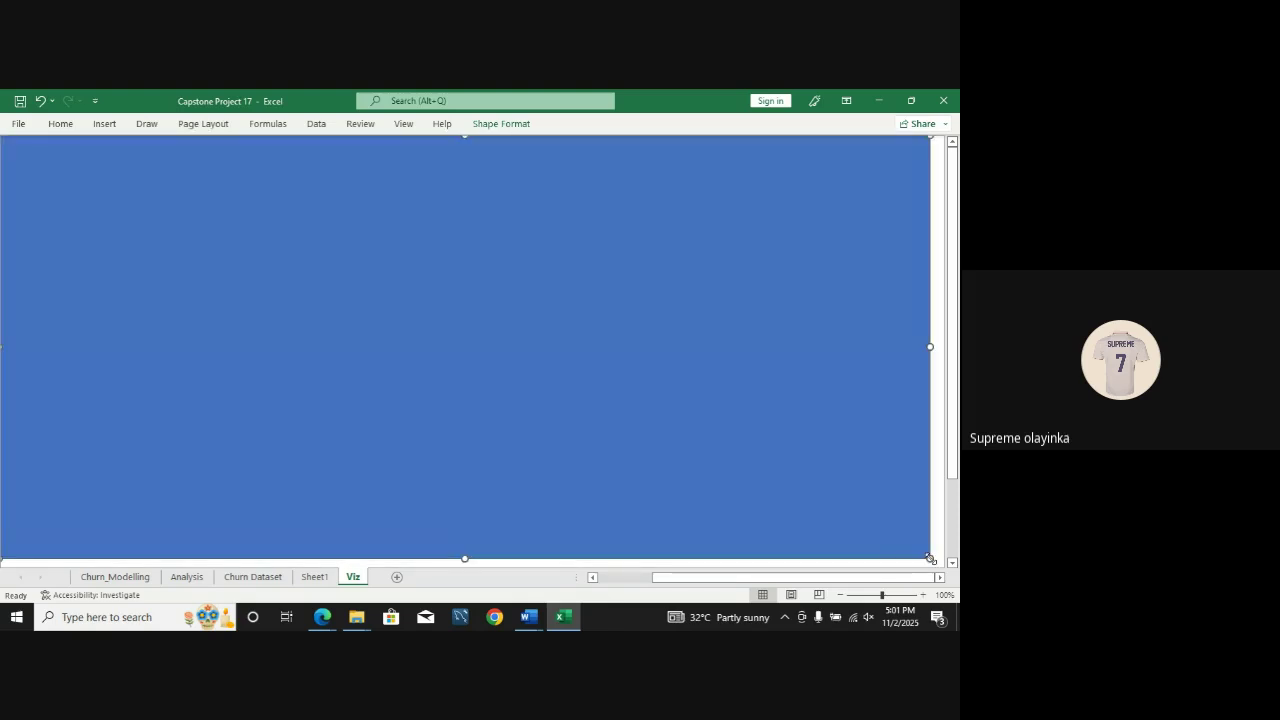
left_click(953, 445)
left_click_drag(617, 439, 626, 444)
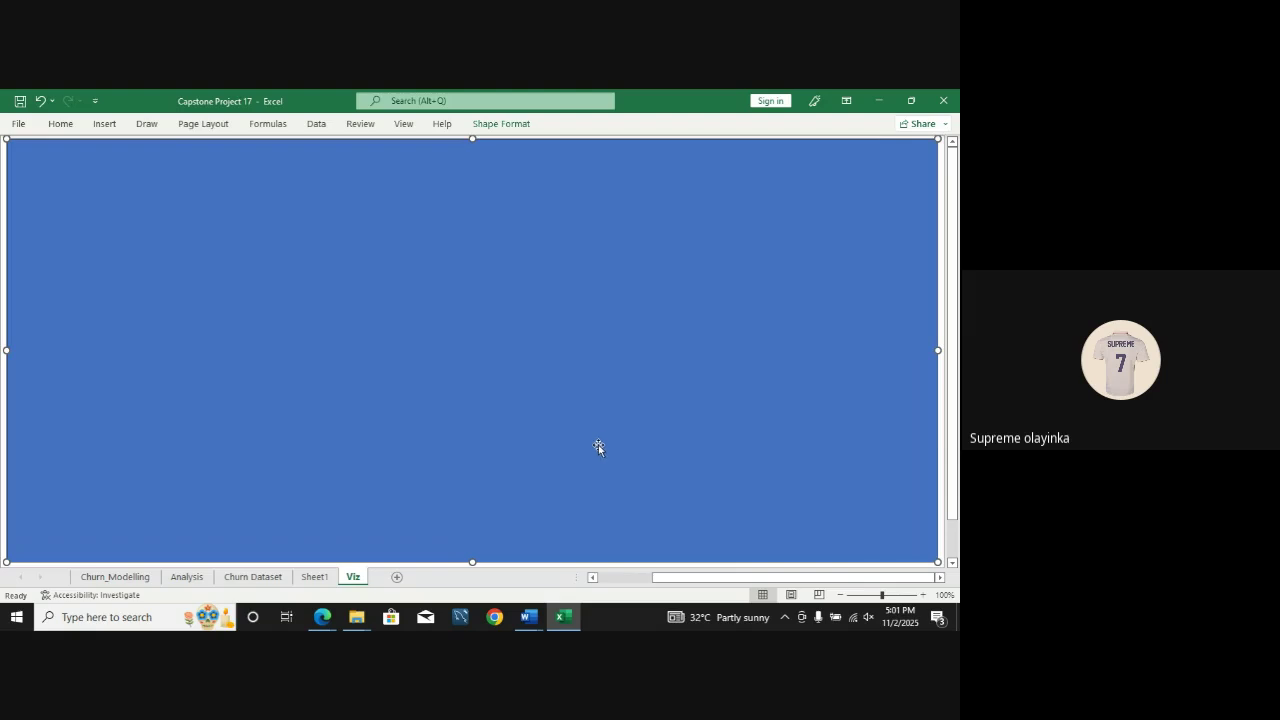
Step: Fill the background rectangle with a solid custom colour, hex 849361
right_click(377, 428)
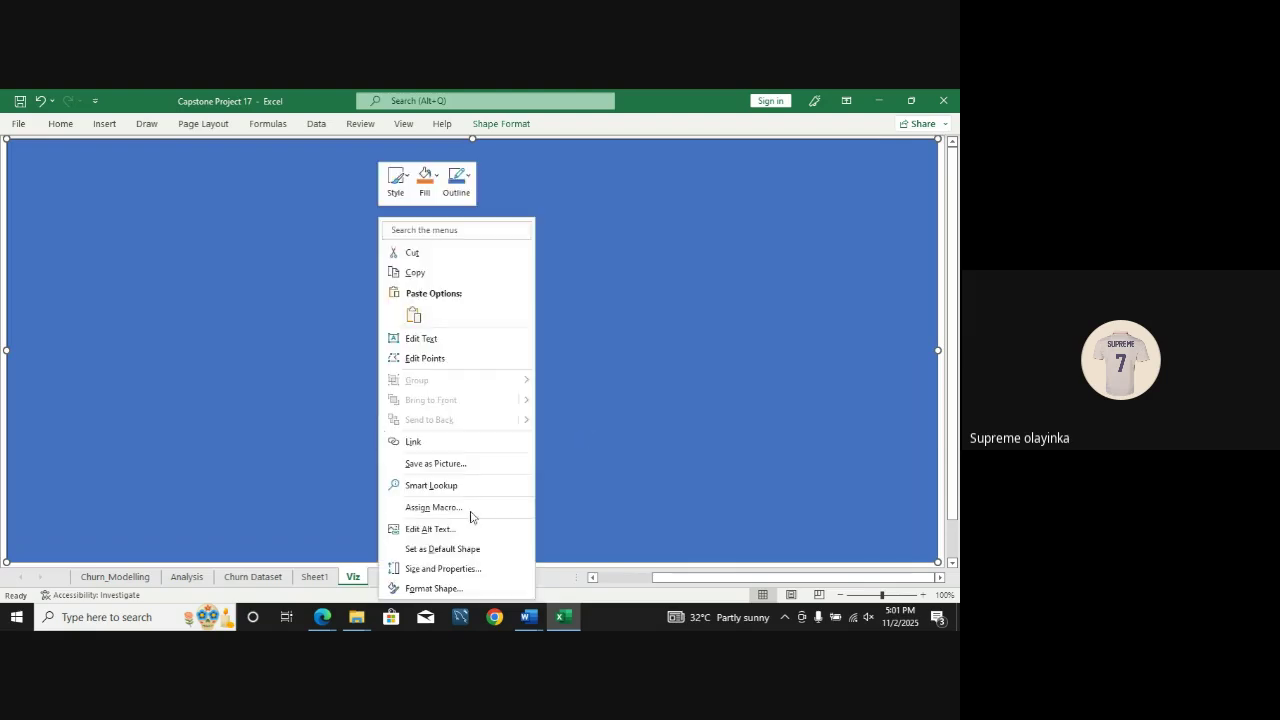
left_click(453, 587)
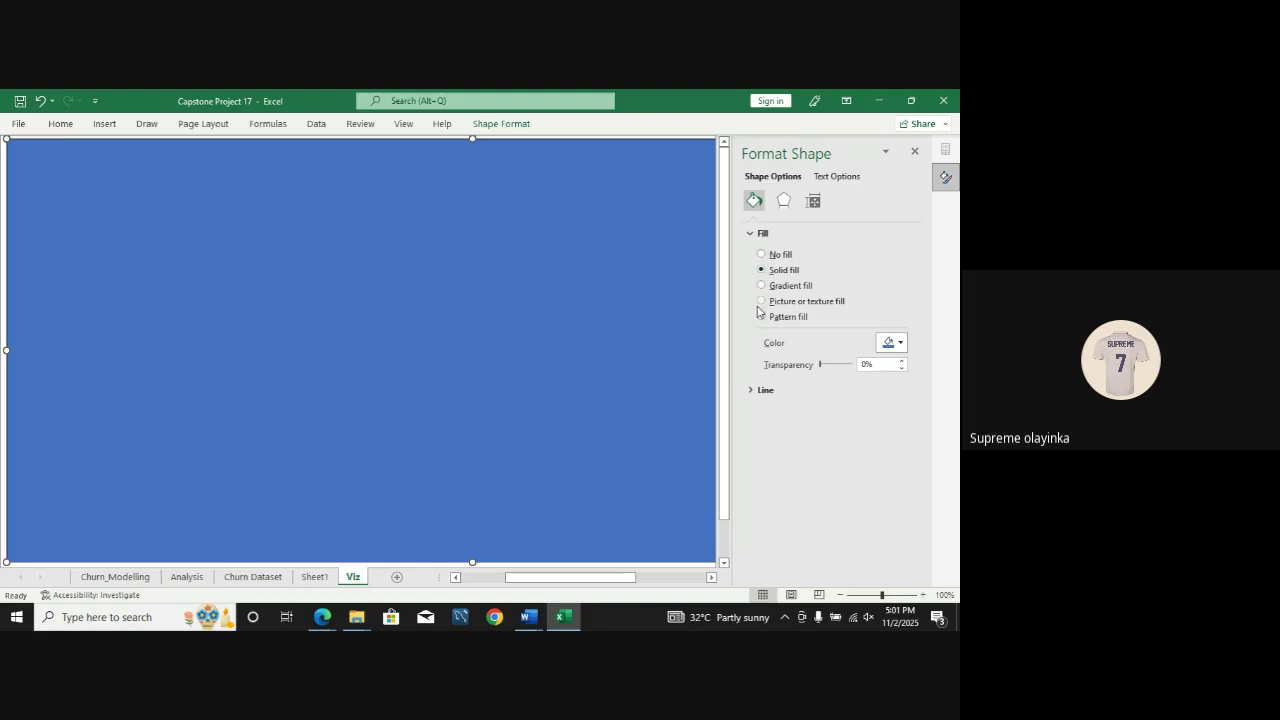
left_click(763, 256)
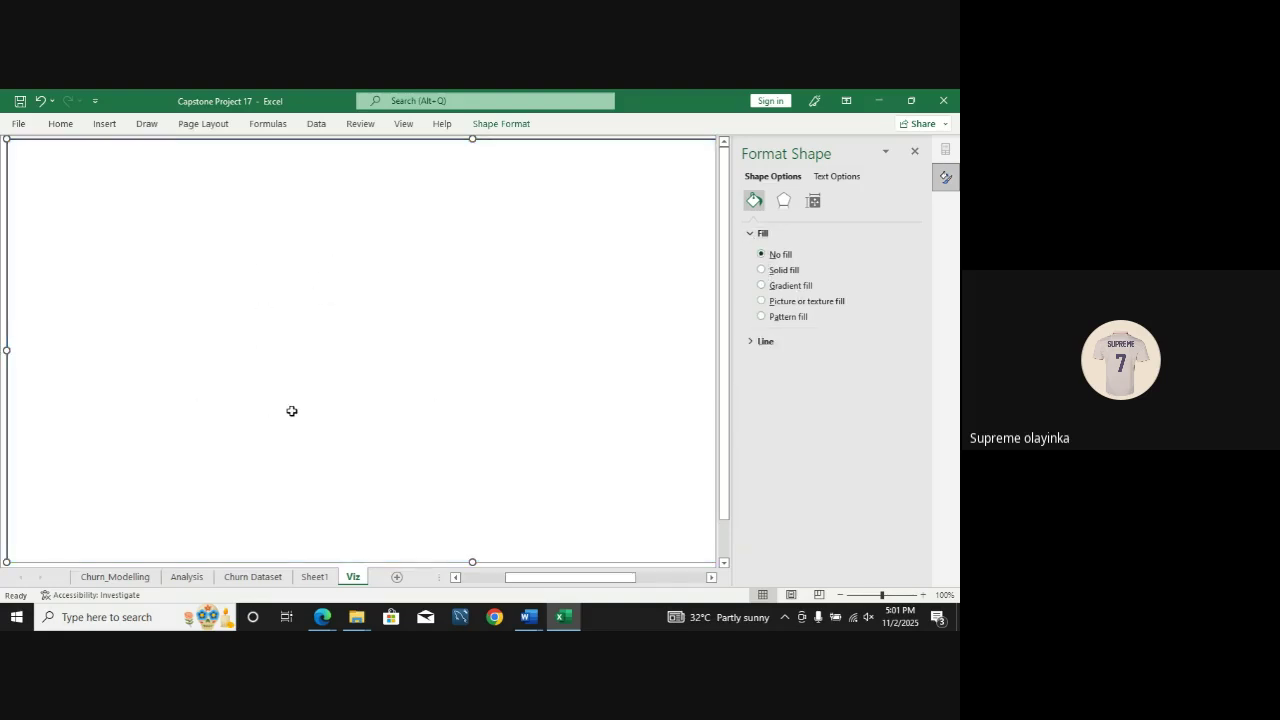
left_click(763, 270)
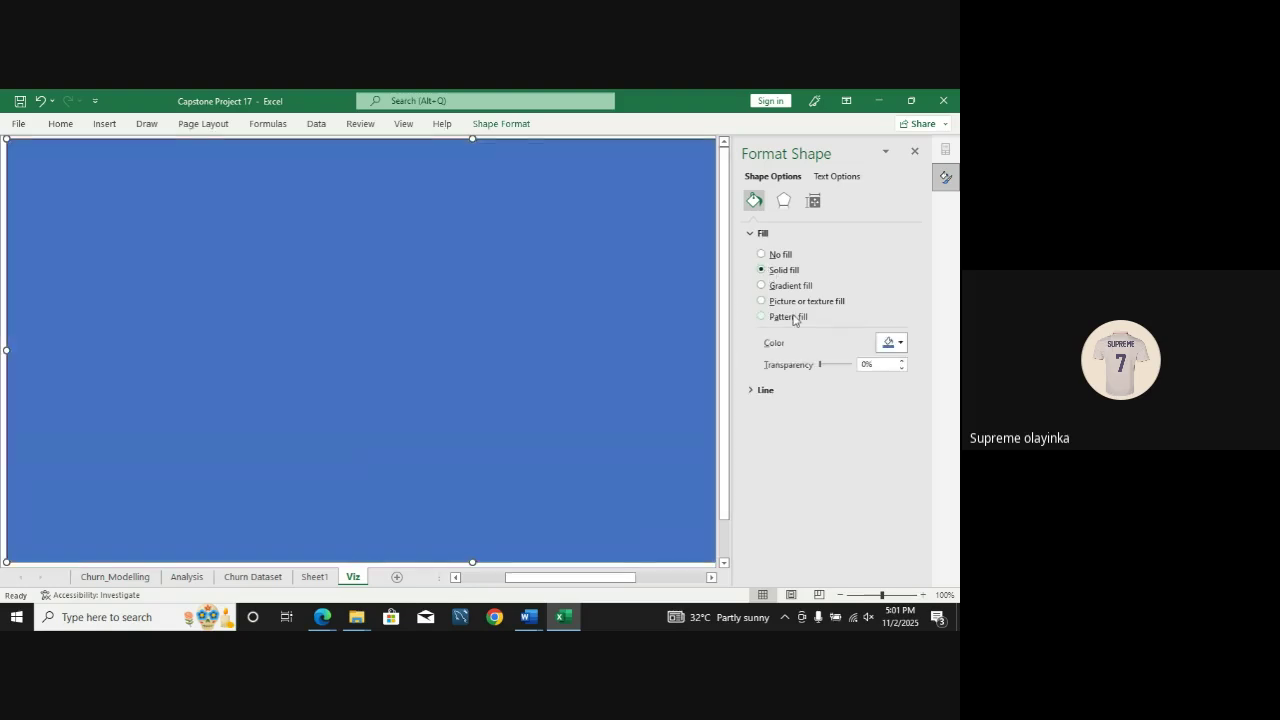
left_click(902, 344)
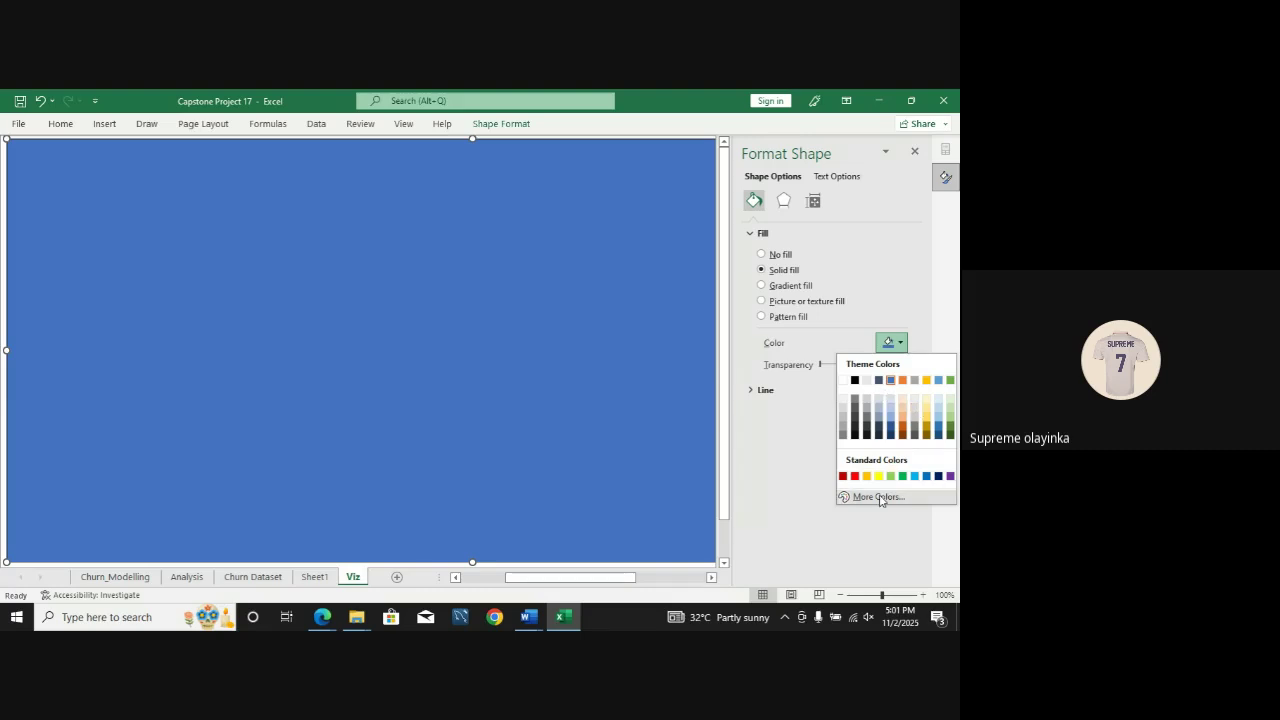
left_click(879, 497)
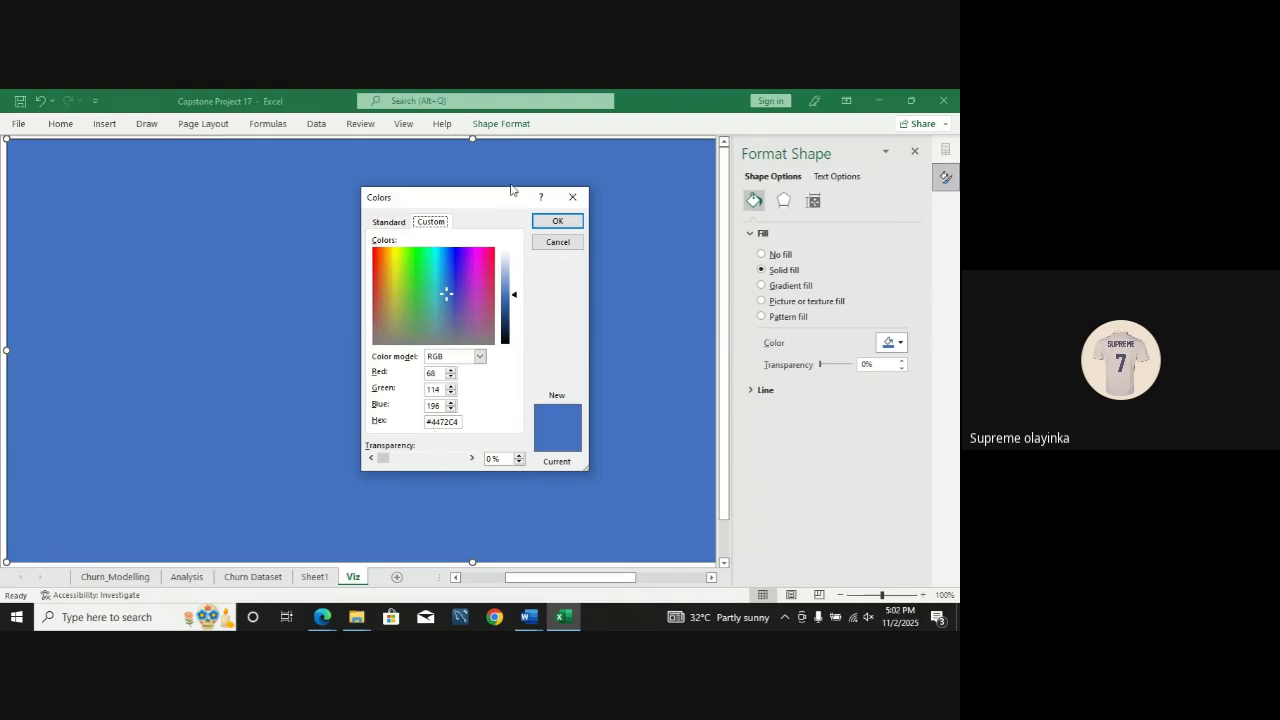
left_click_drag(446, 296, 421, 289)
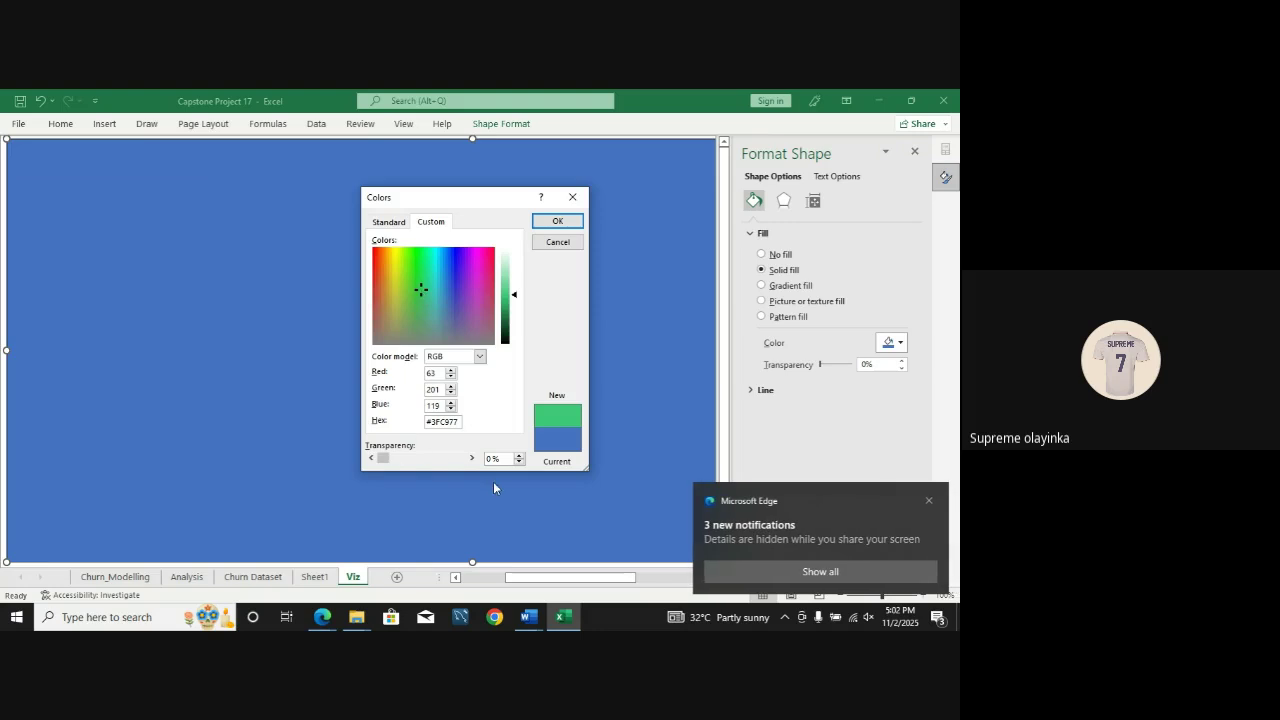
left_click_drag(458, 424, 422, 430)
type("84")
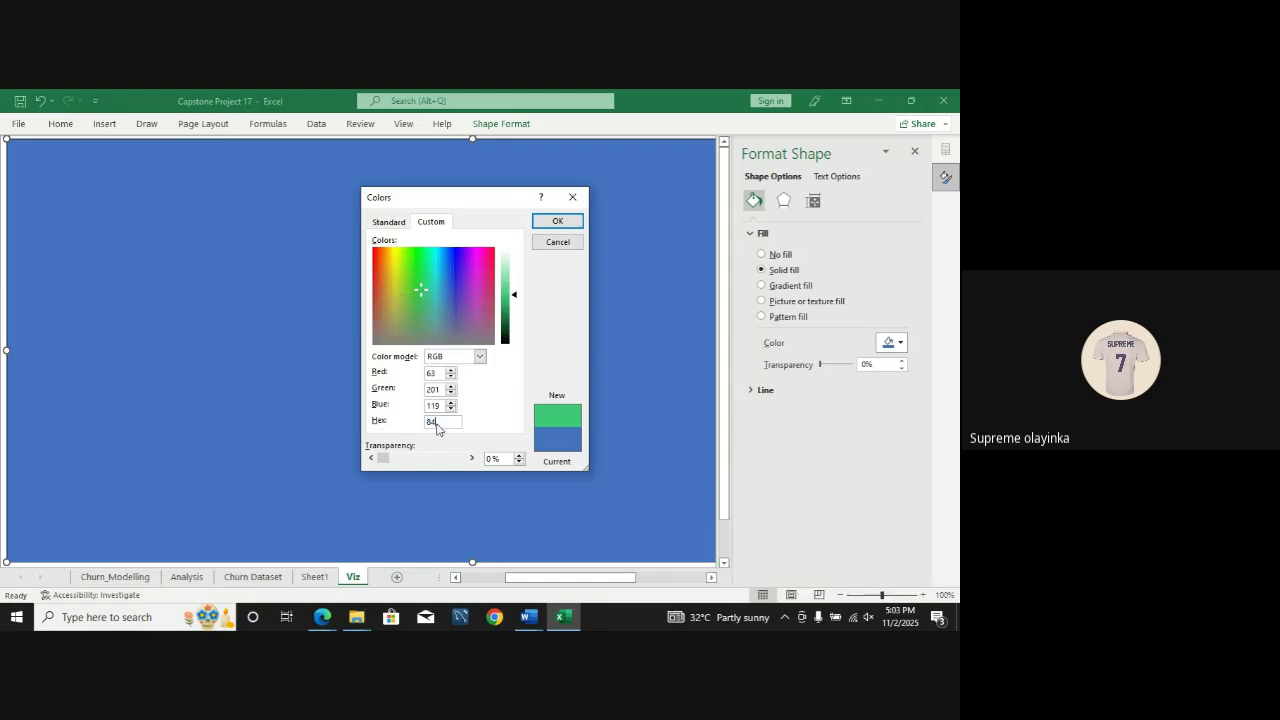
type("9361")
left_click(562, 224)
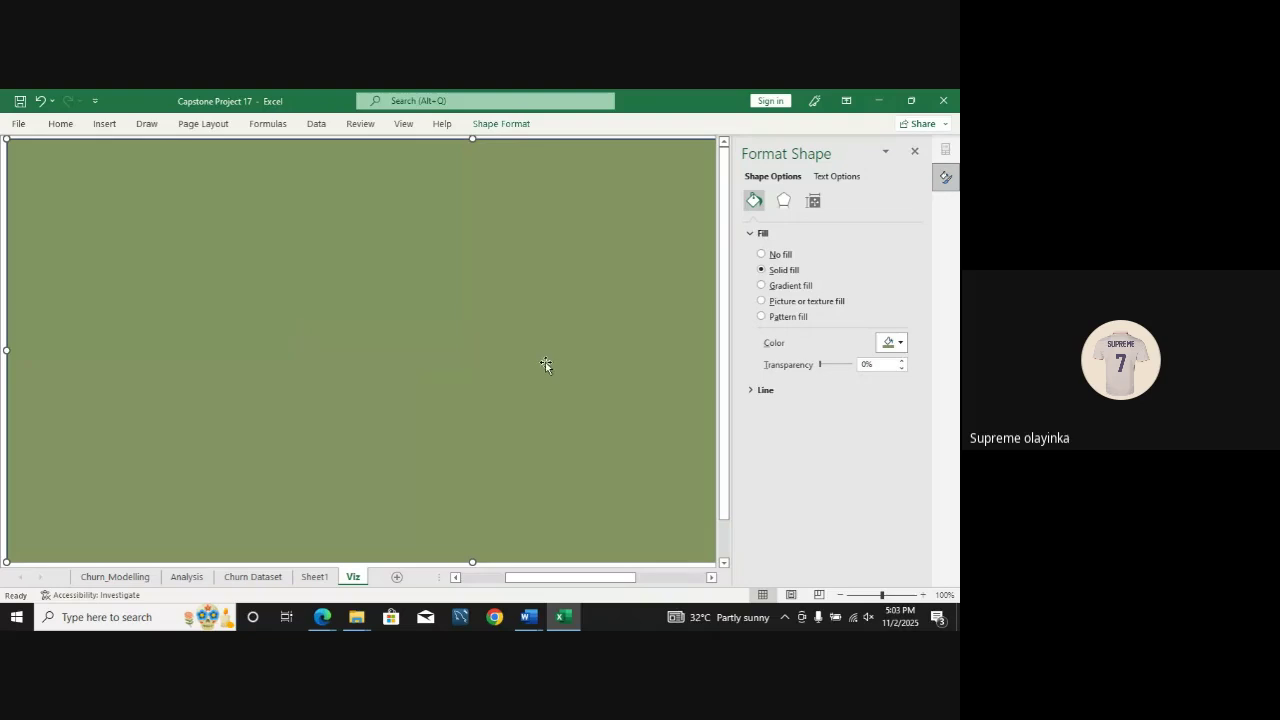
left_click(899, 343)
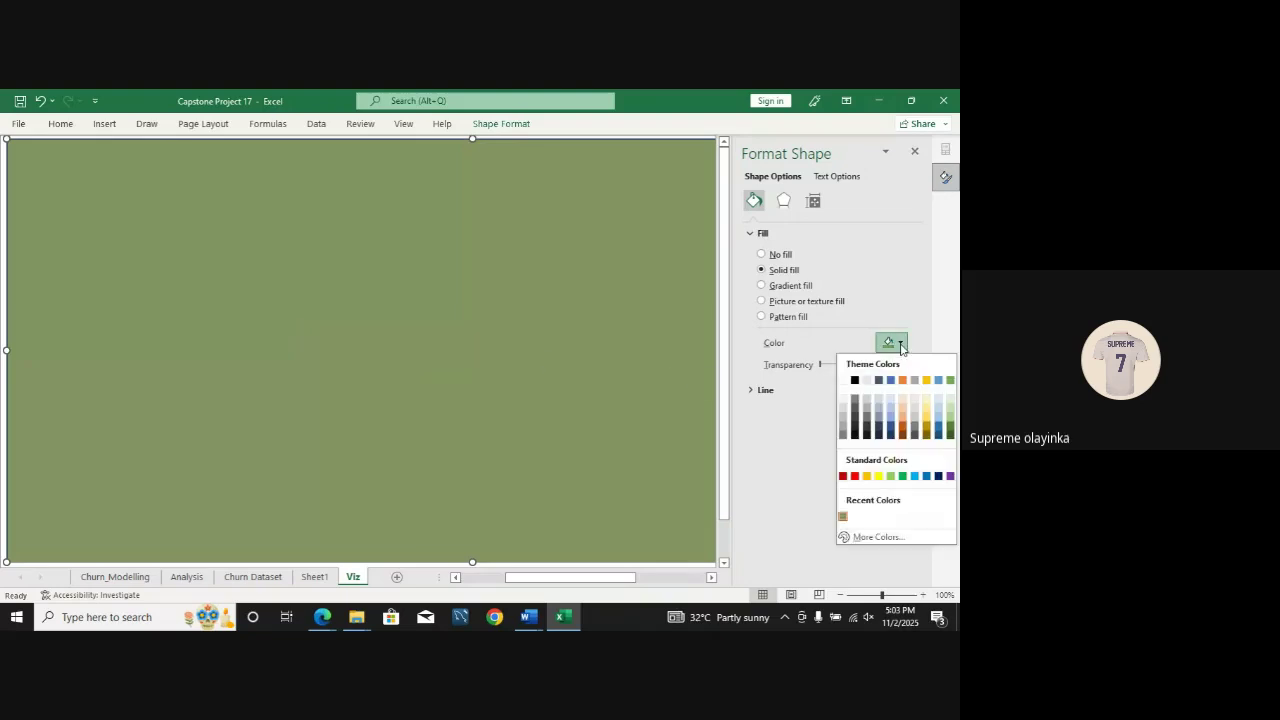
left_click(866, 538)
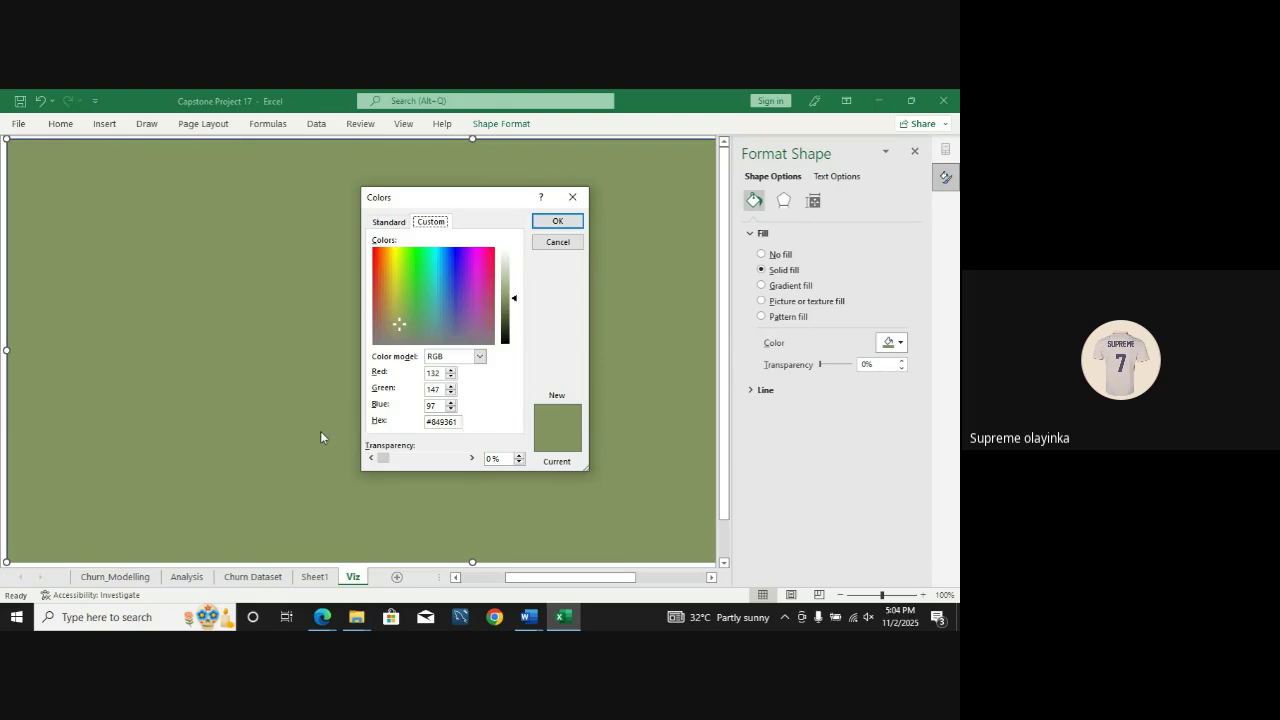
left_click(574, 198)
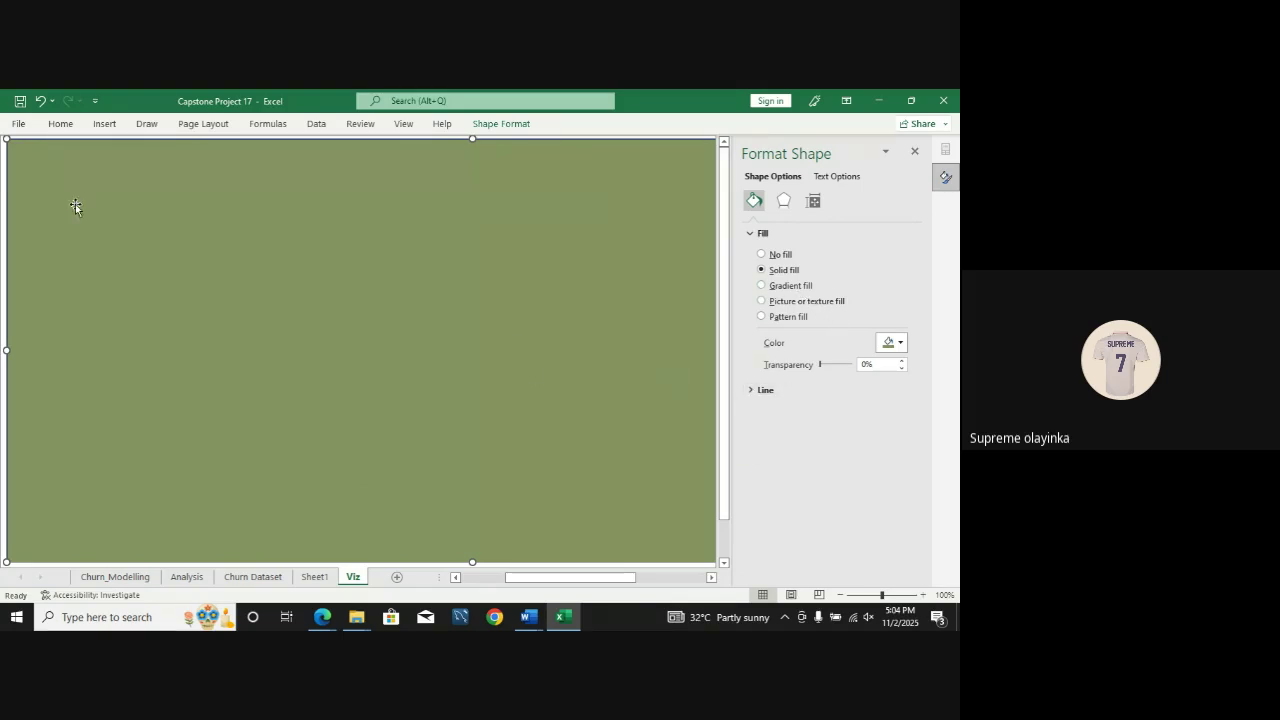
Step: Remove the background rectangle's outline and close its formatting options
left_click(758, 391)
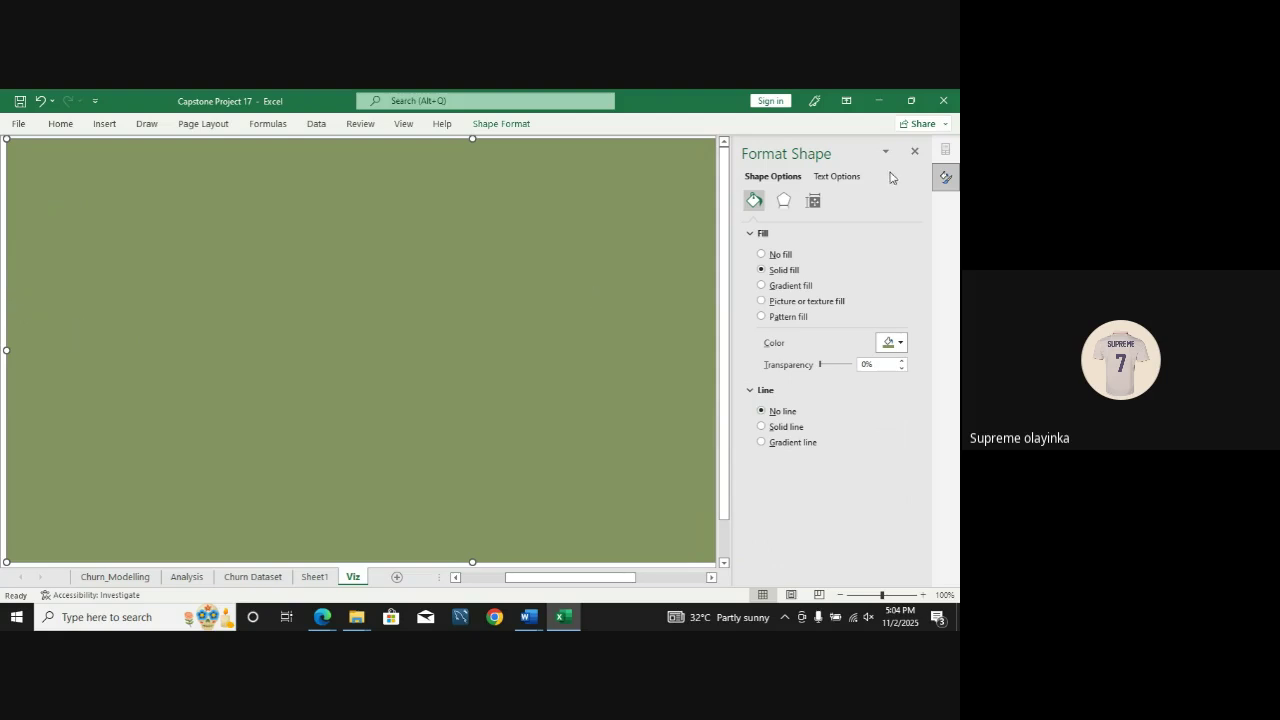
left_click(914, 151)
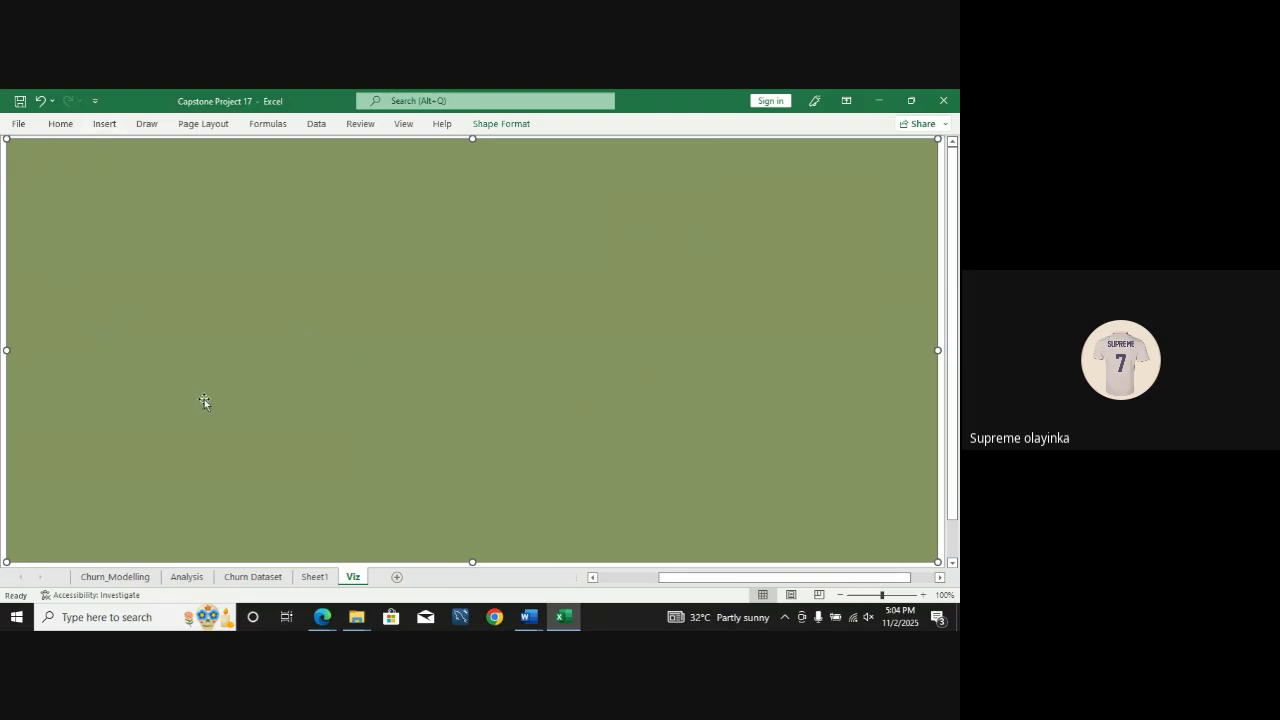
Step: Draw a narrow, full-height rectangle as a sidebar along the background's left side and align it flush with that edge
left_click(110, 125)
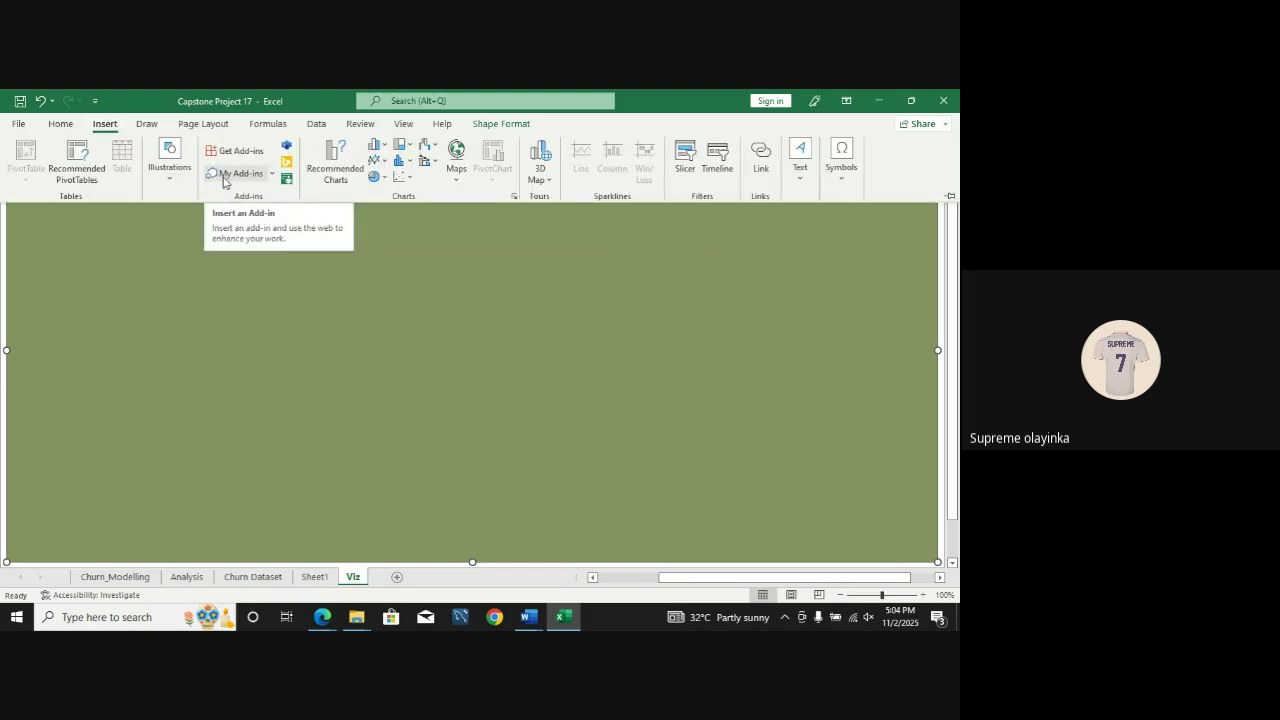
left_click(165, 163)
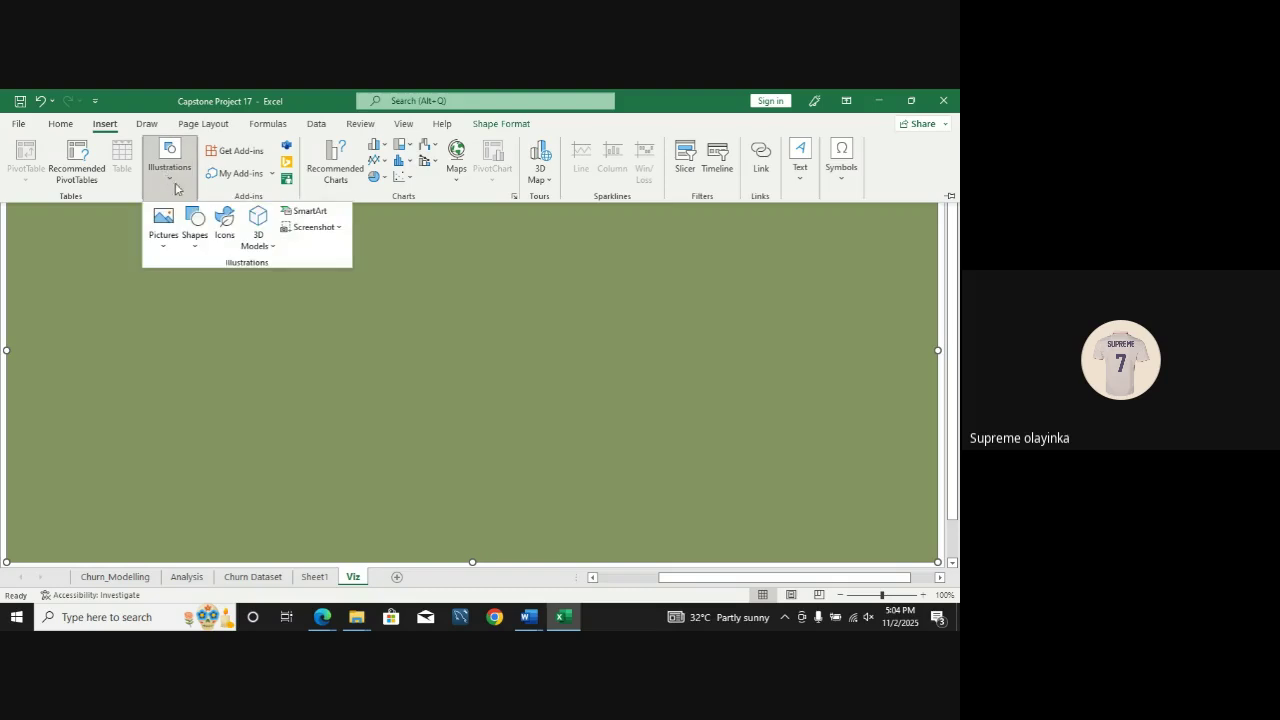
left_click(193, 237)
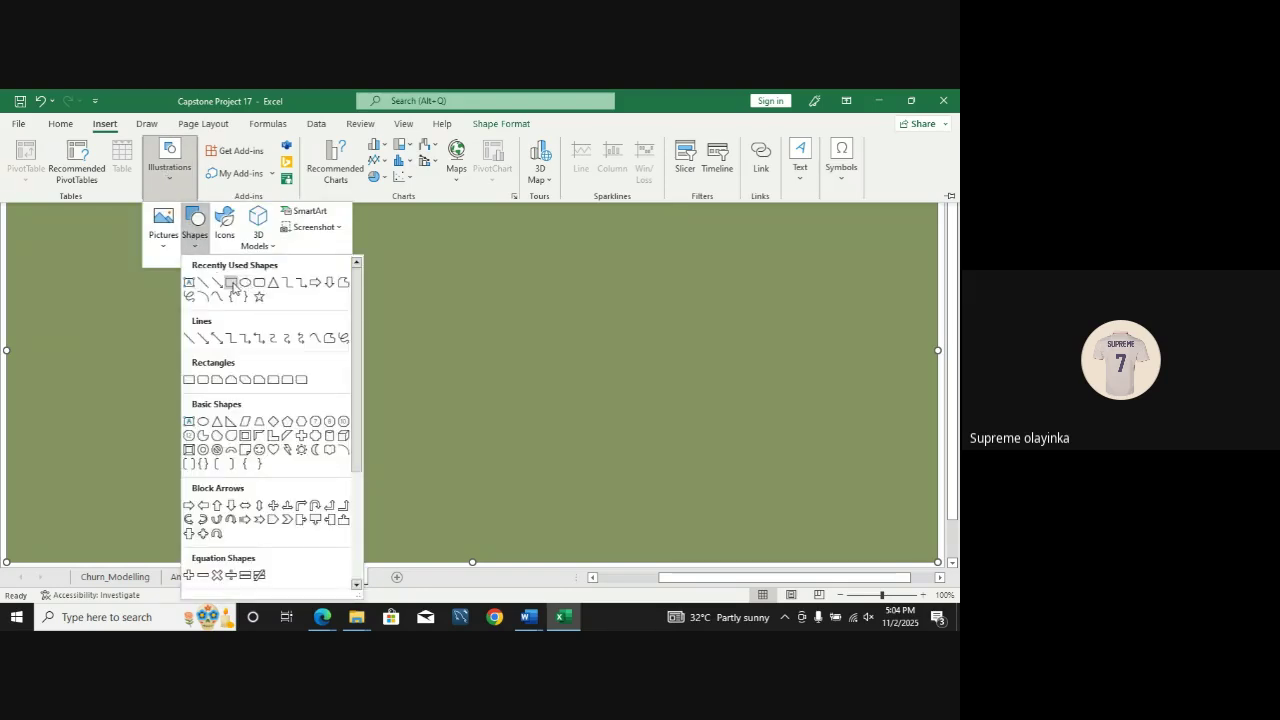
left_click(231, 282)
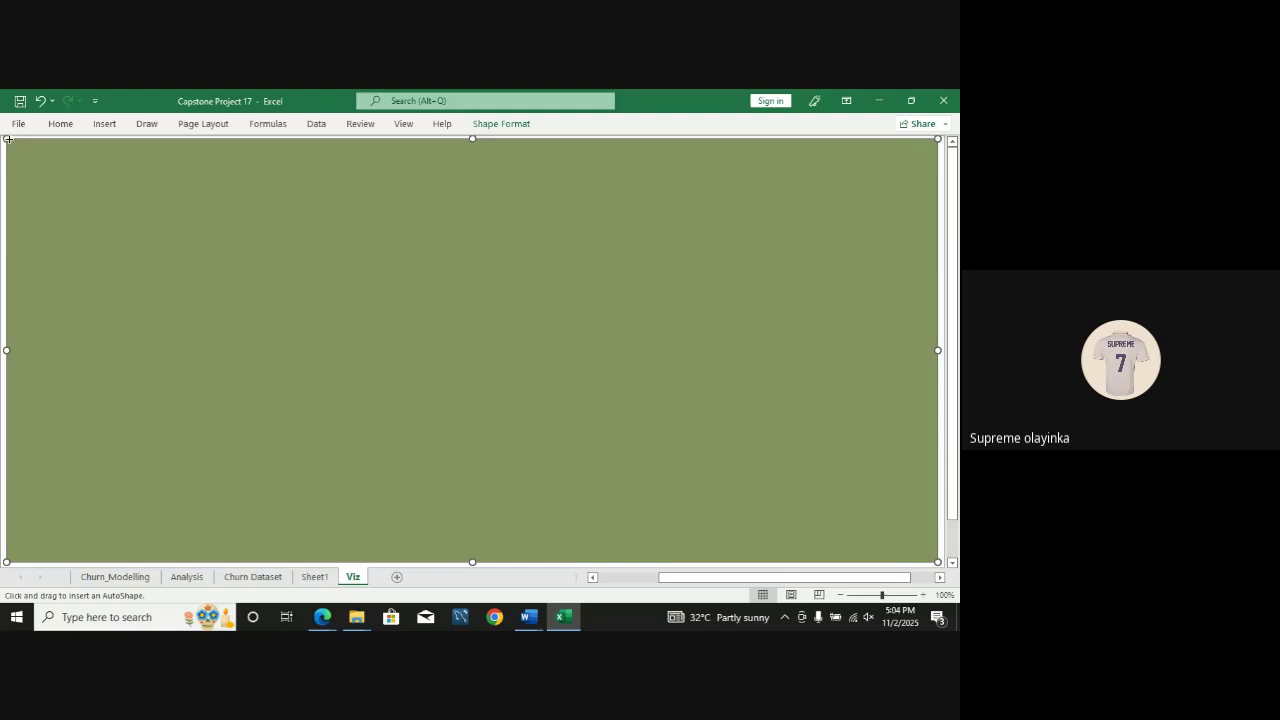
left_click_drag(8, 139, 68, 505)
scroll(233, 406, "up", 1)
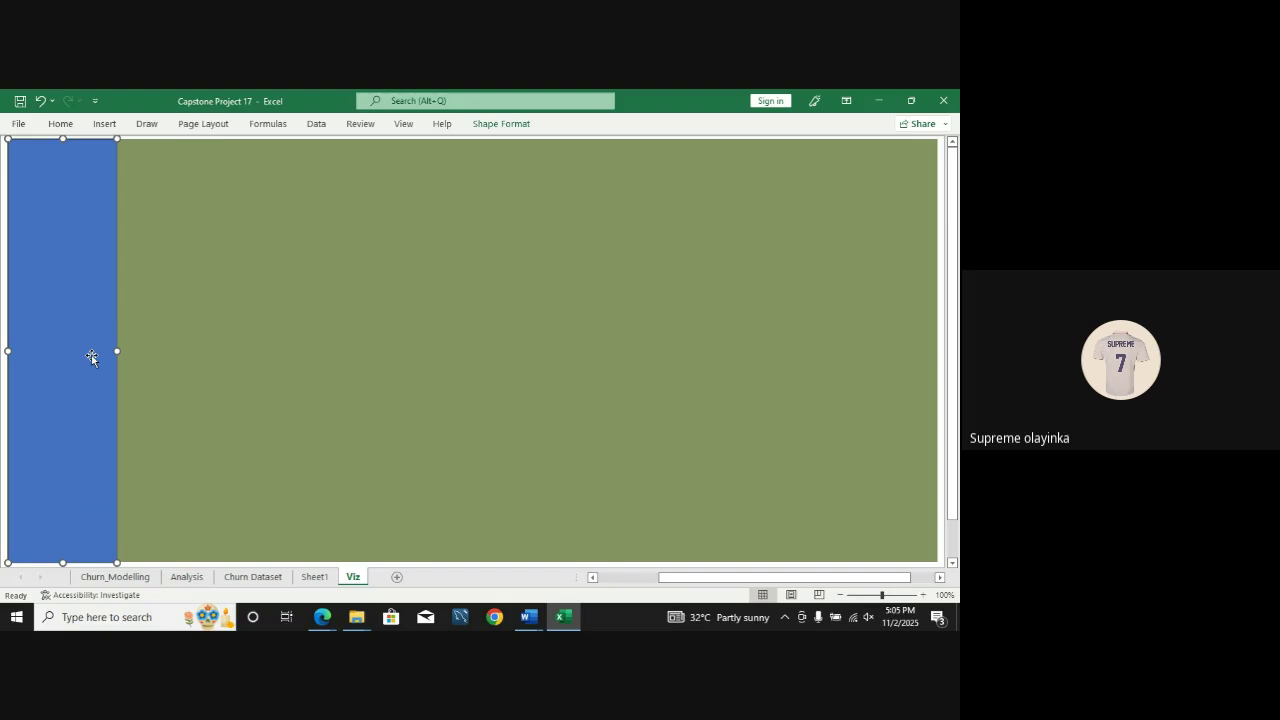
left_click(251, 374)
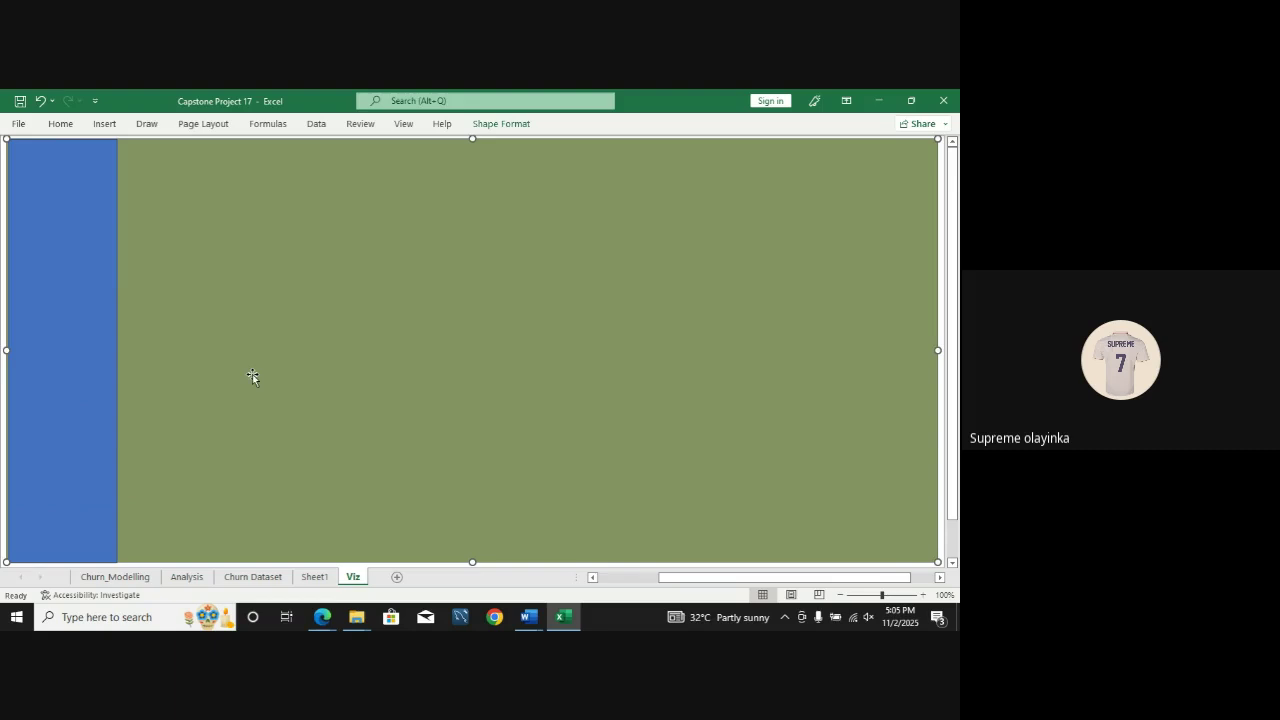
left_click(27, 341)
left_click_drag(27, 341, 24, 342)
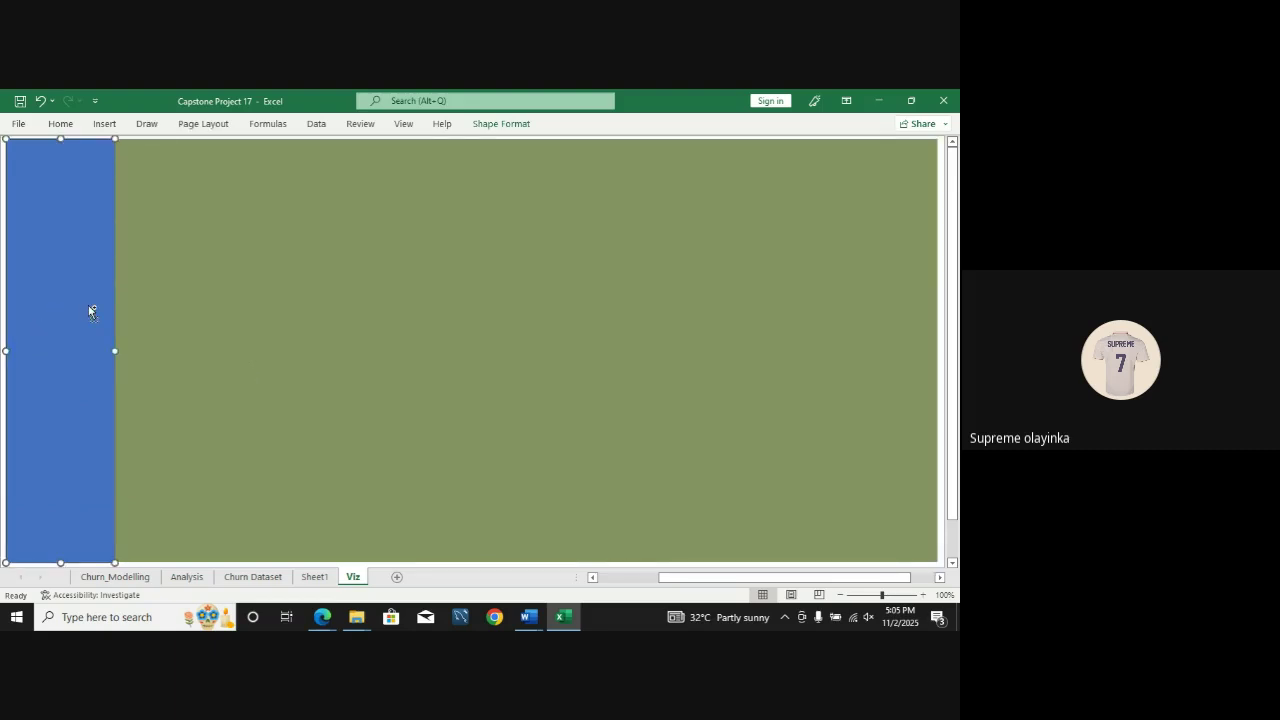
Step: Fill the sidebar rectangle with the recently used olive green and remove its outline
key("ctrl+1")
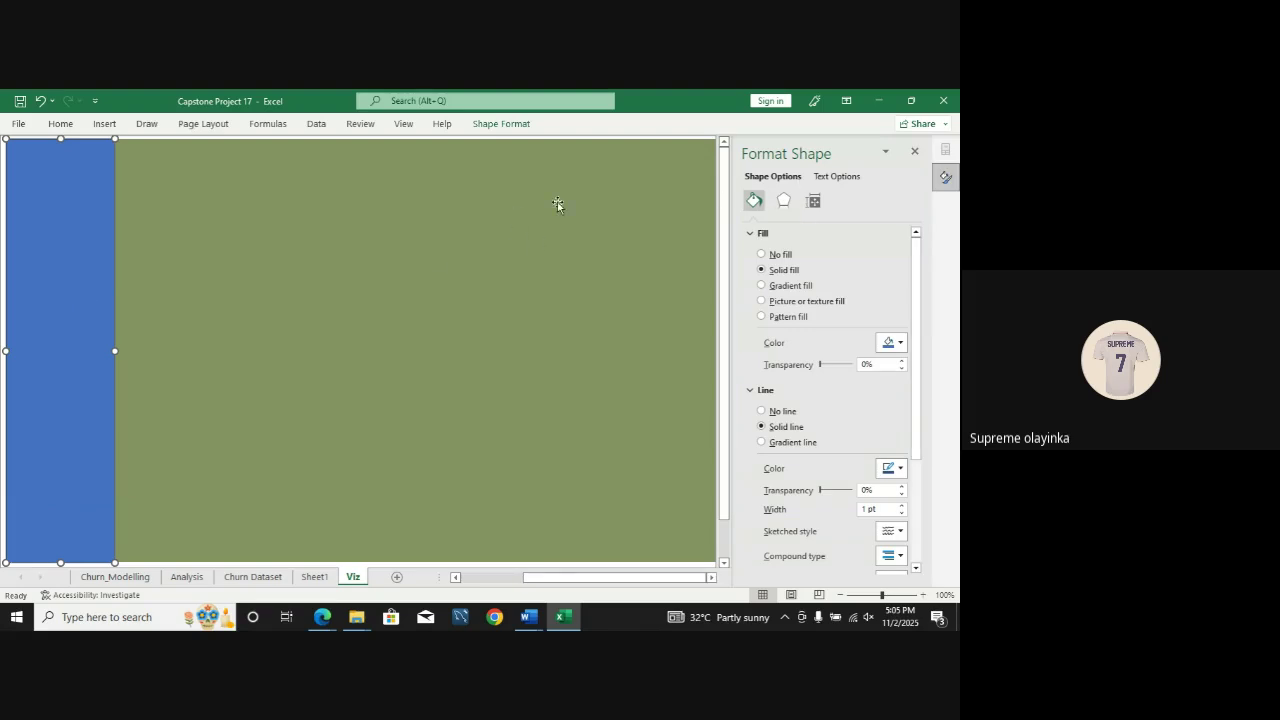
right_click(65, 270)
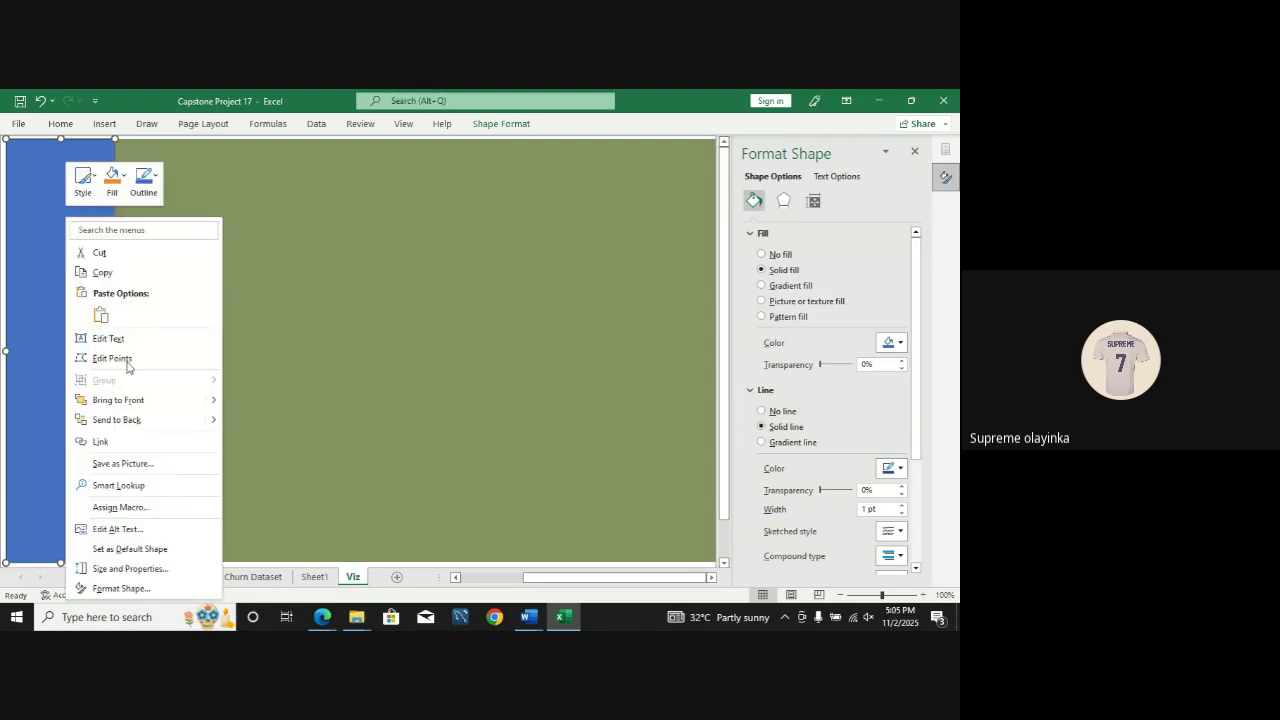
left_click(171, 587)
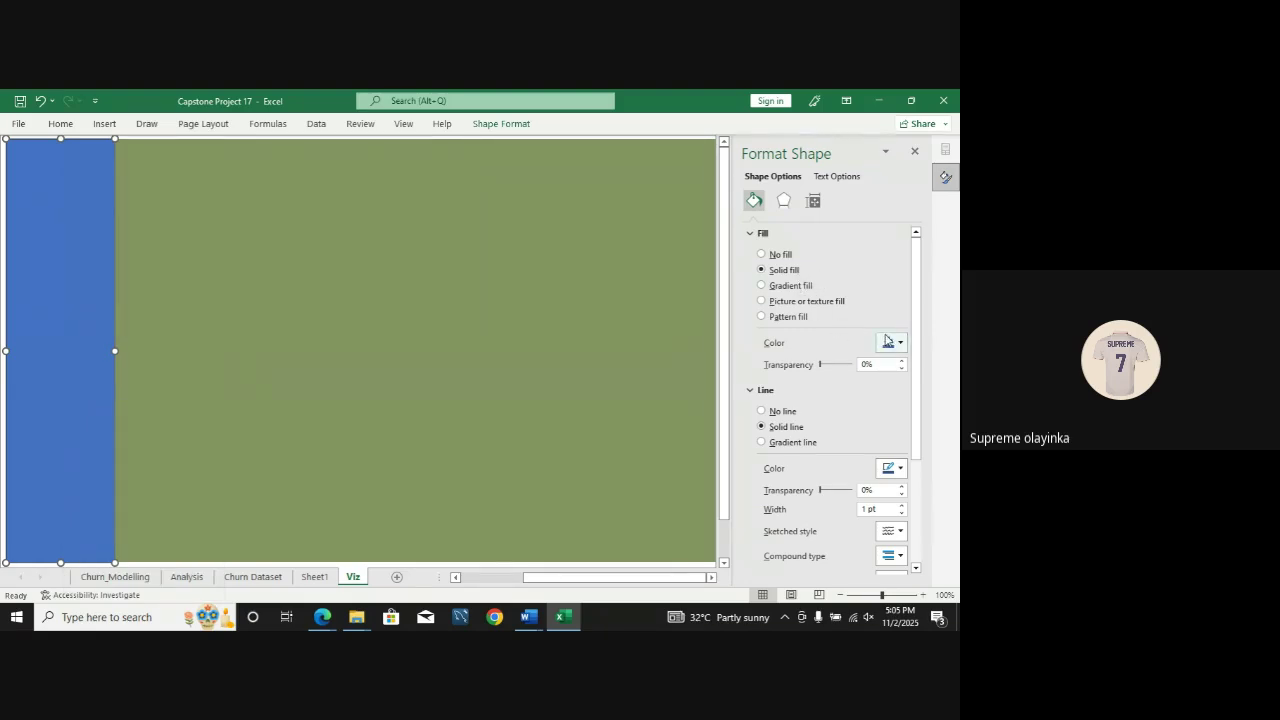
left_click(888, 342)
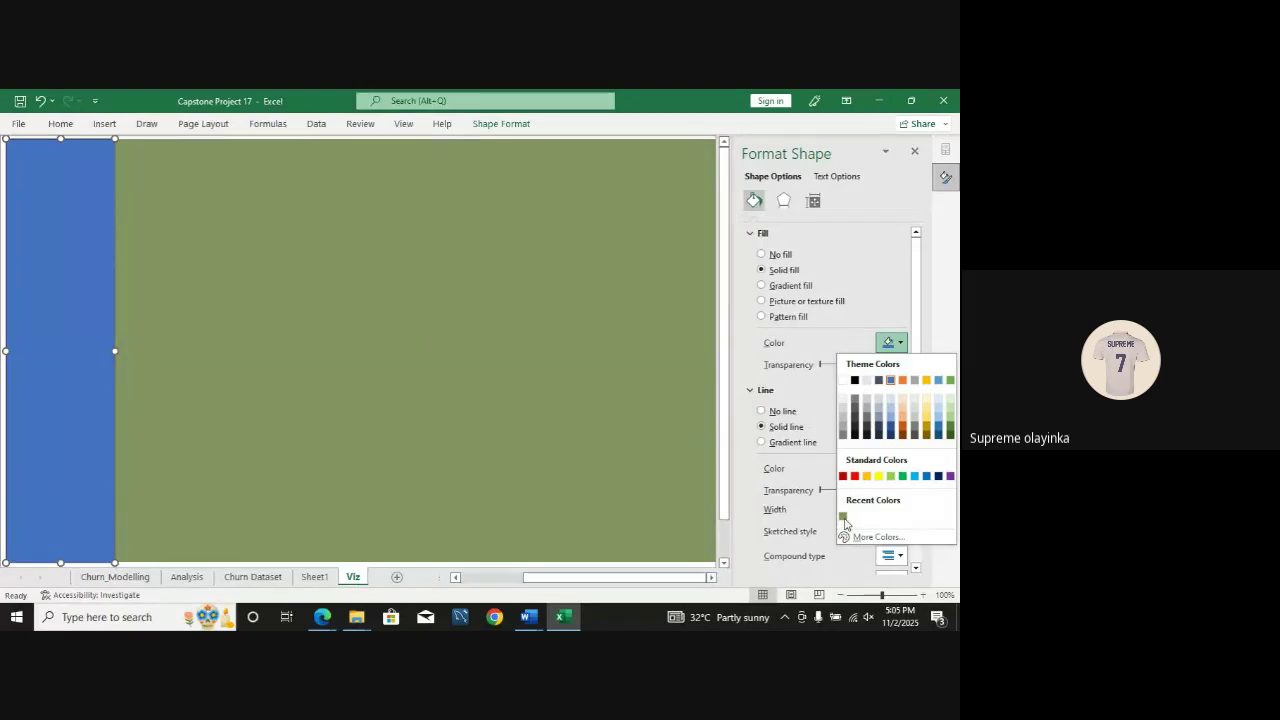
left_click(843, 517)
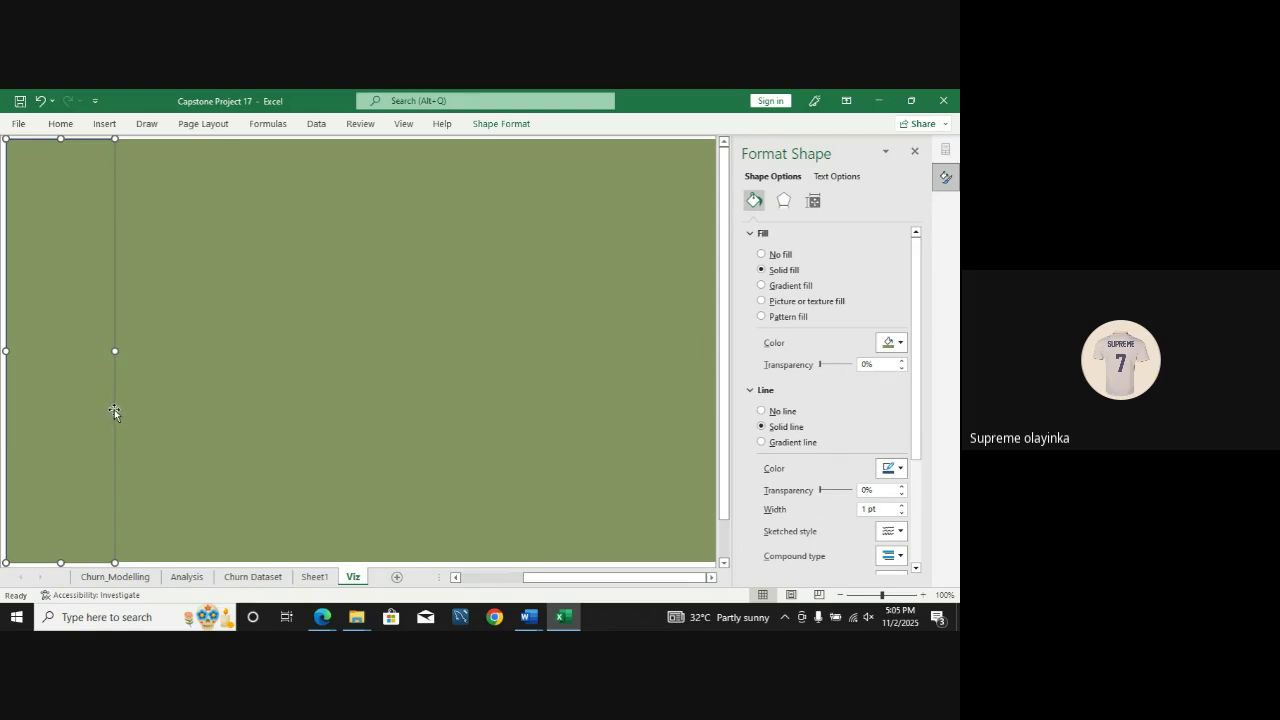
left_click(764, 410)
Step: Change the large background rectangle's fill to the light grey theme colour and close its formatting options
left_click(417, 488)
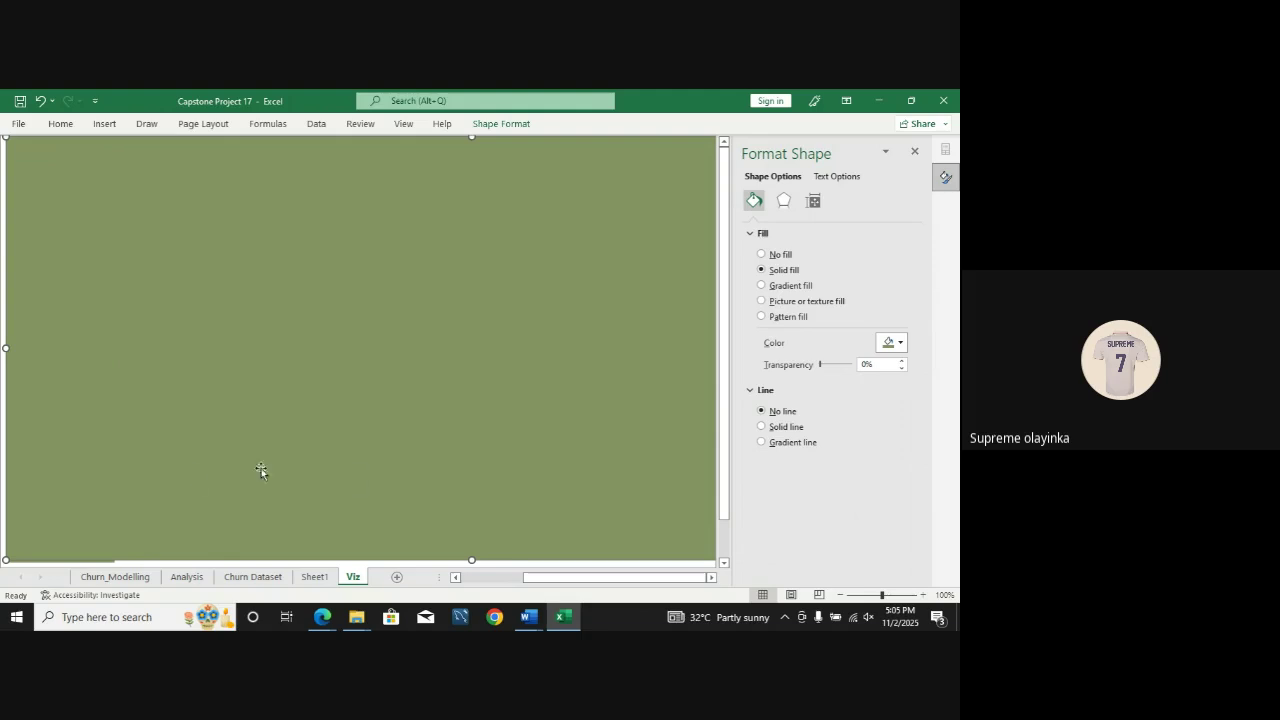
left_click(50, 402)
left_click(309, 358)
left_click(899, 345)
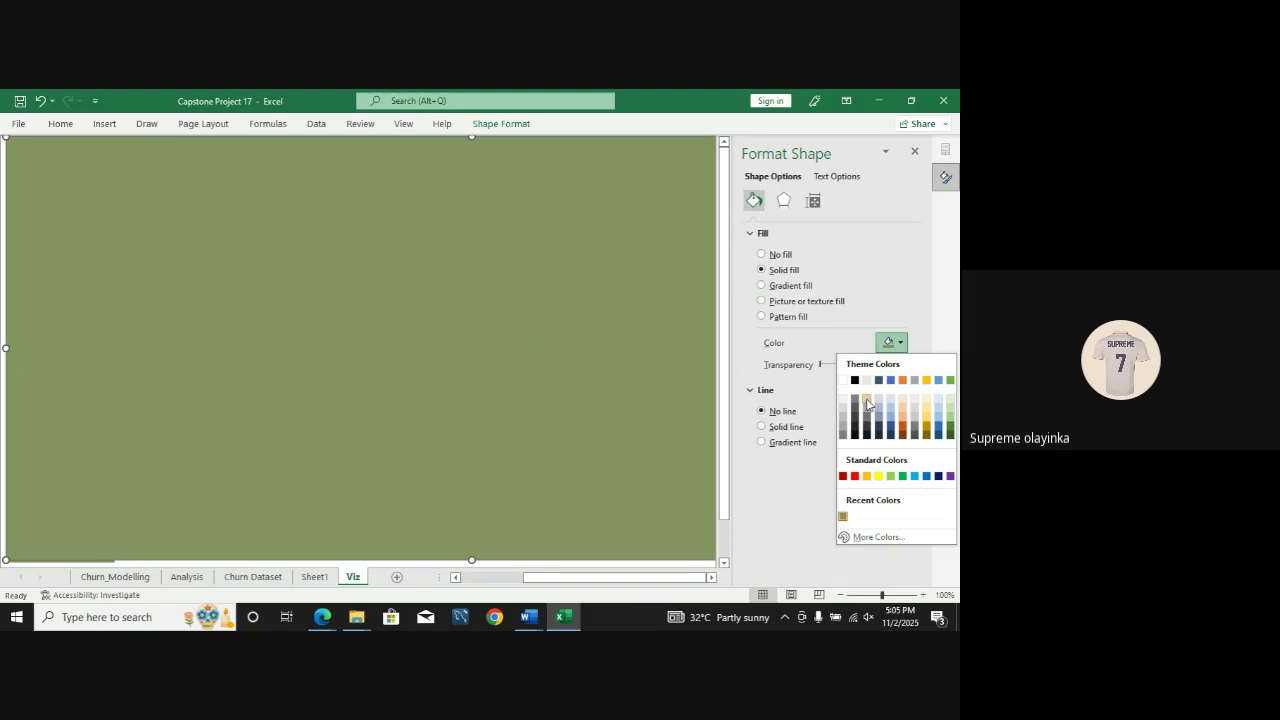
left_click(867, 403)
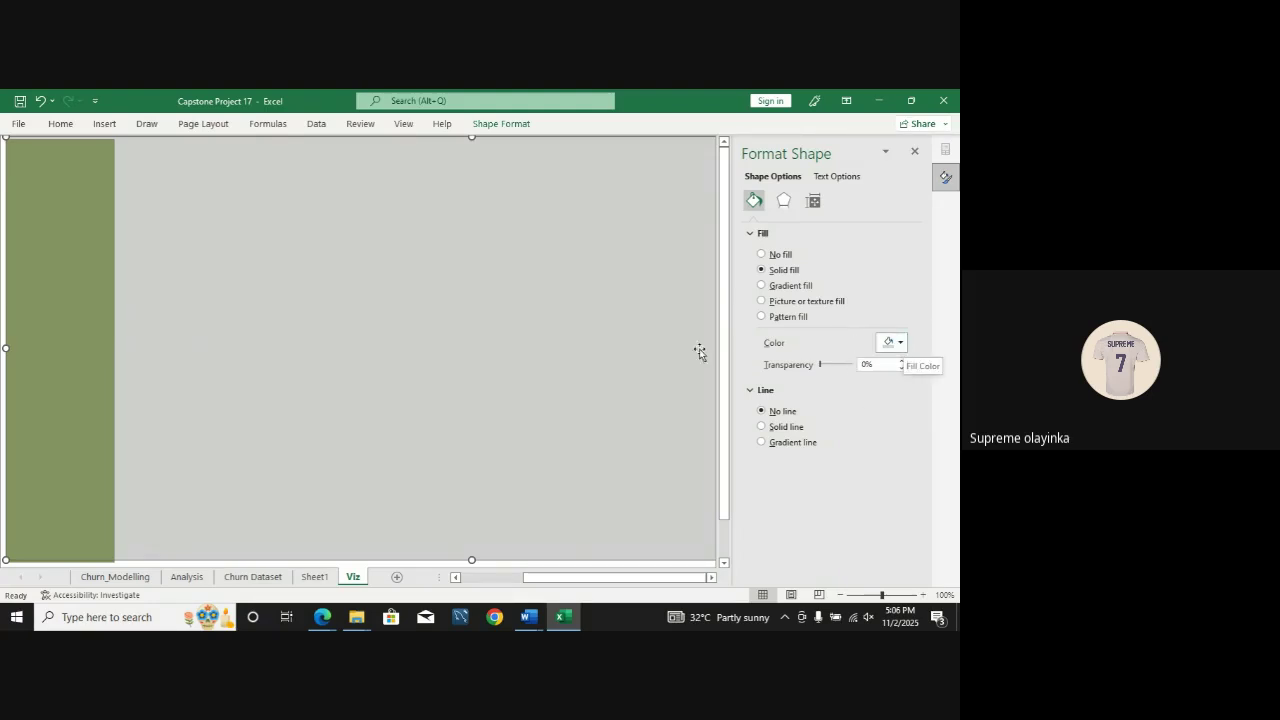
left_click(914, 155)
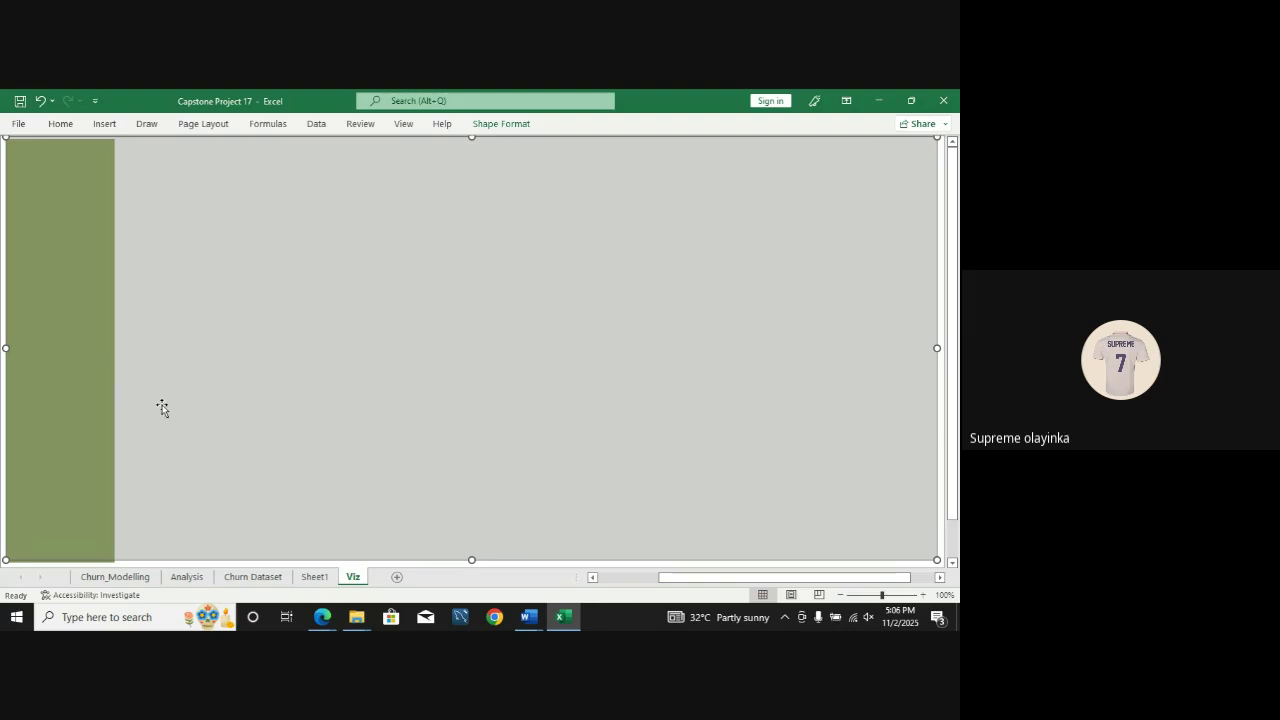
Step: Nudge the green sidebar and the grey background until their outer edges line up
left_click(92, 358)
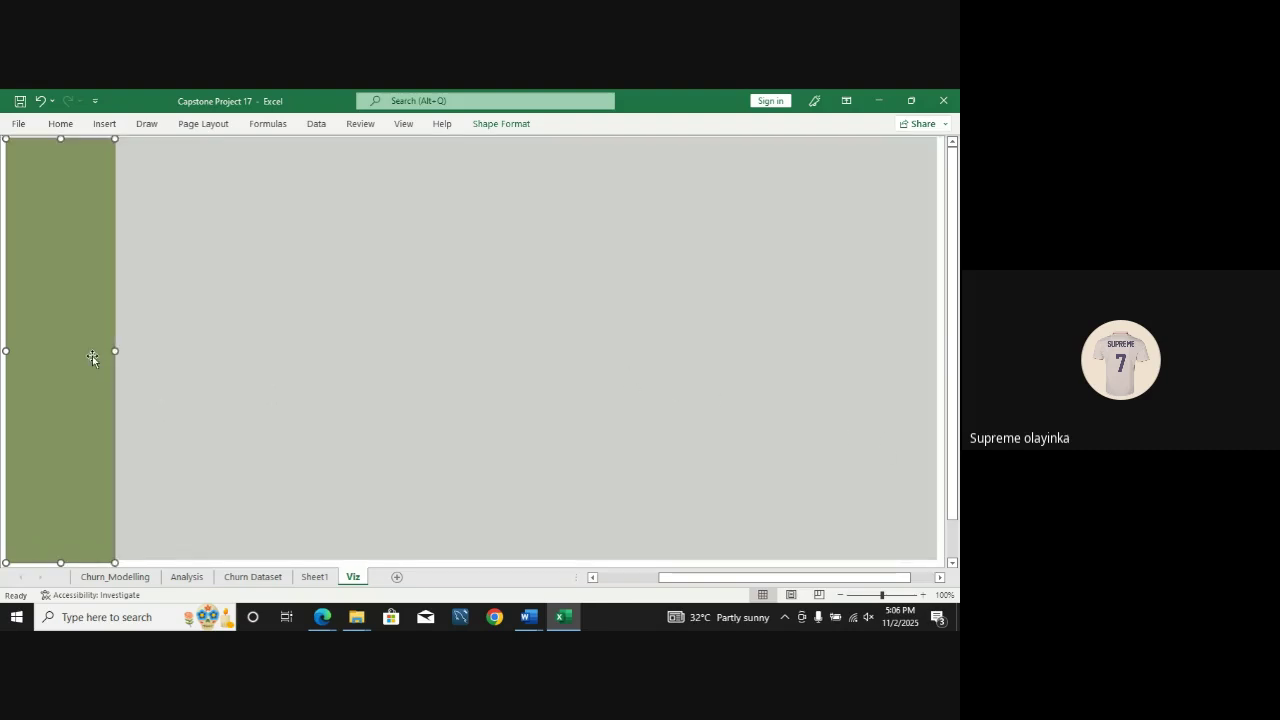
left_click_drag(92, 357, 92, 354)
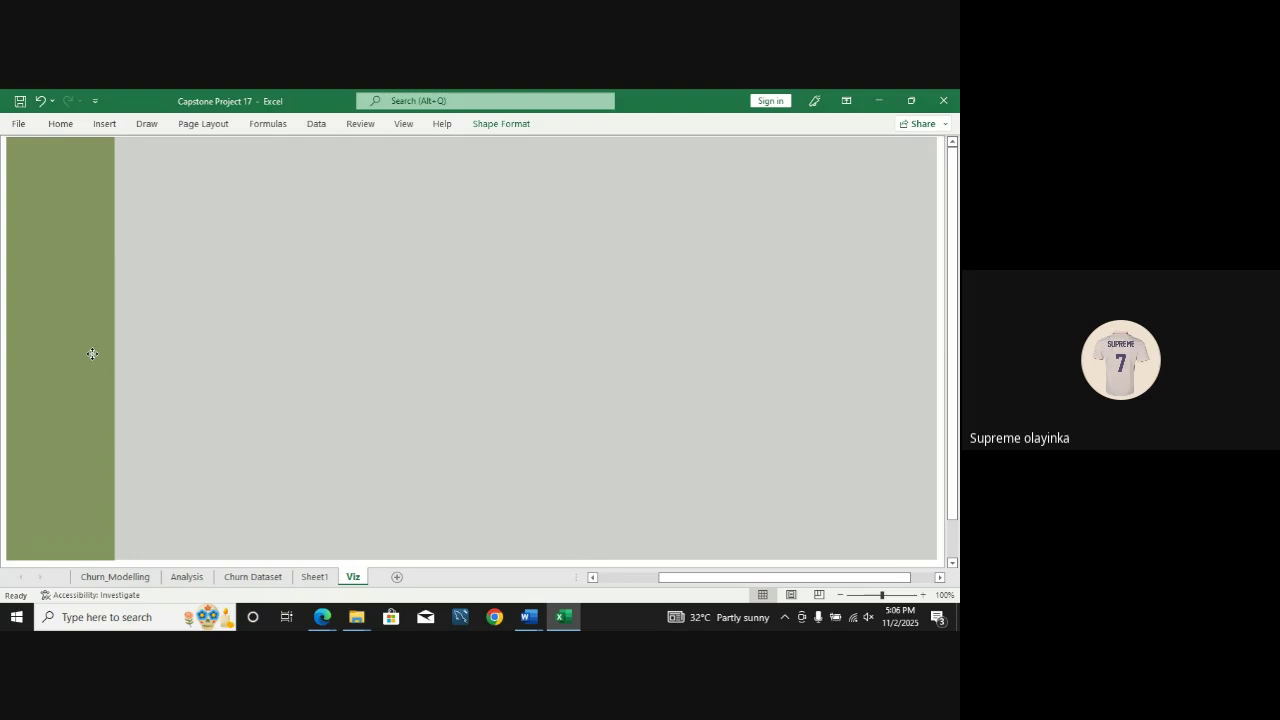
left_click_drag(92, 354, 92, 353)
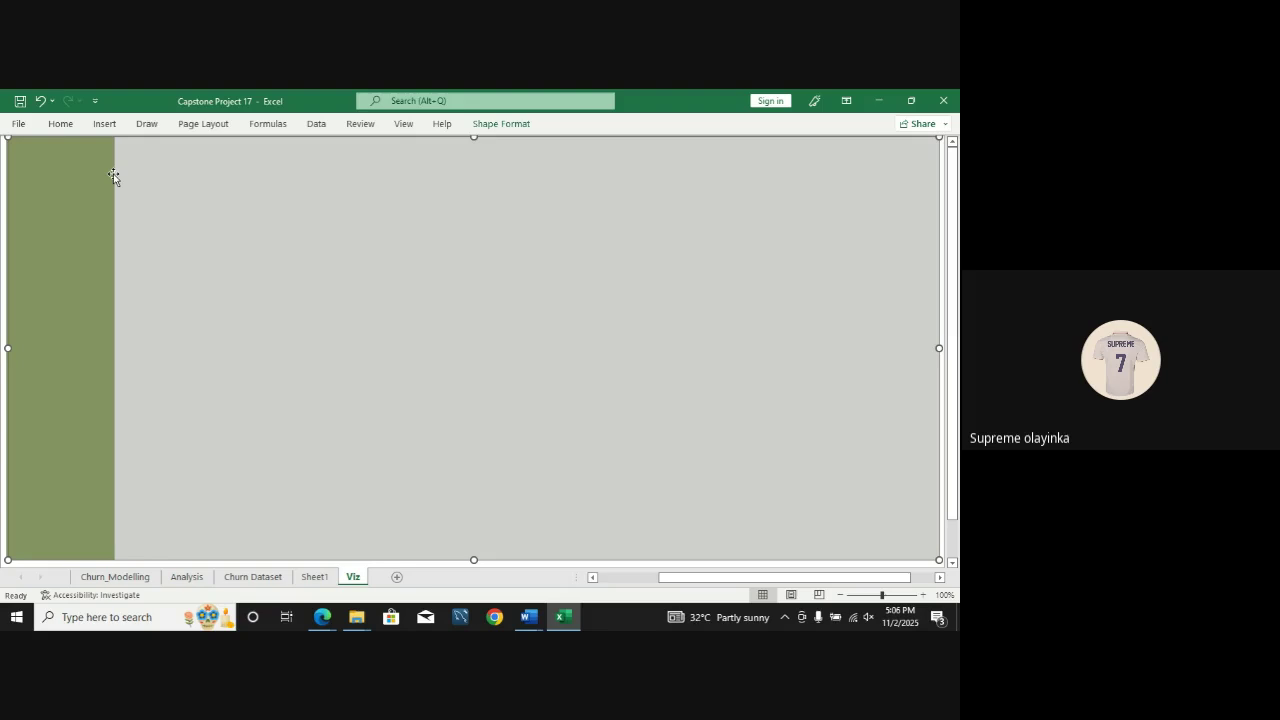
left_click_drag(90, 196, 92, 193)
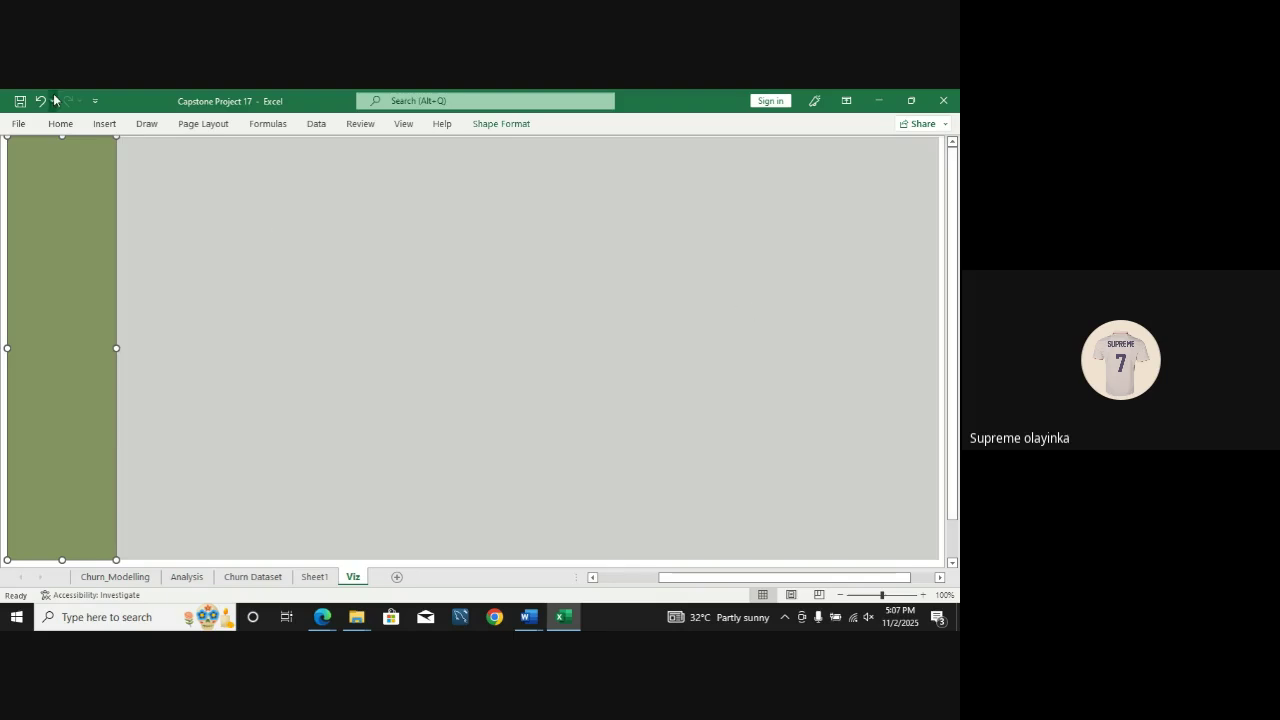
left_click(115, 131)
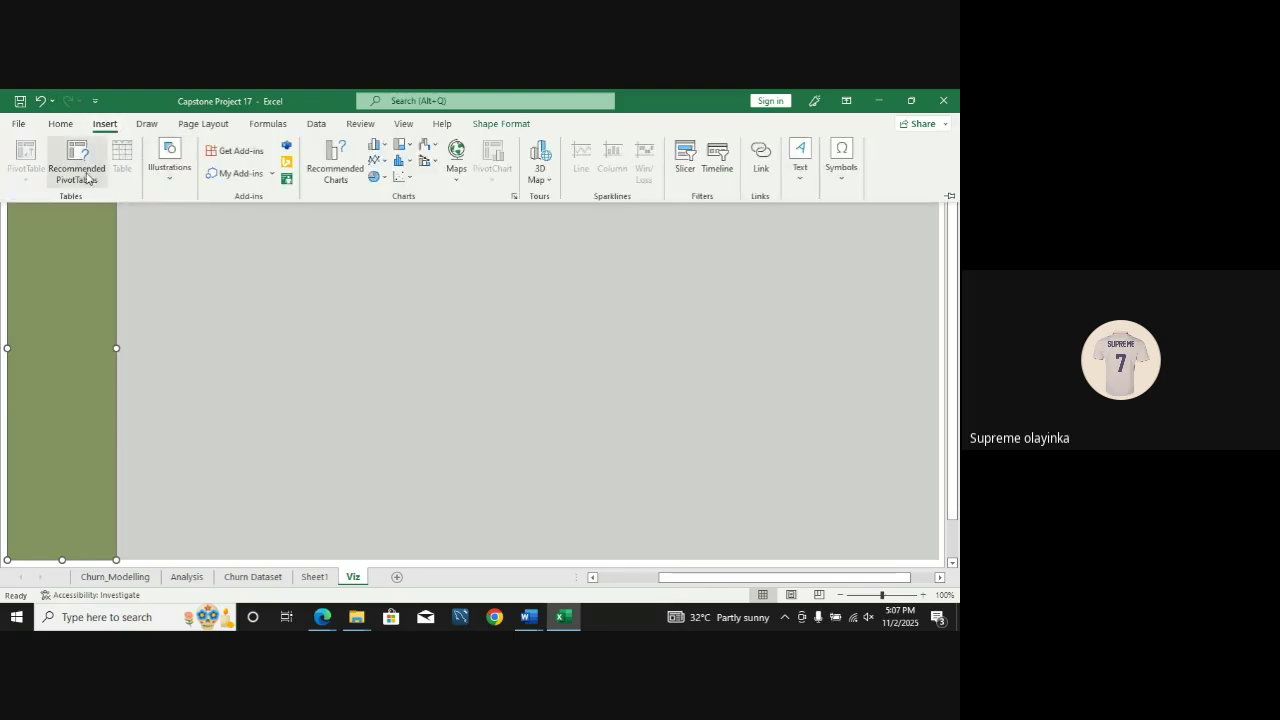
left_click(87, 175)
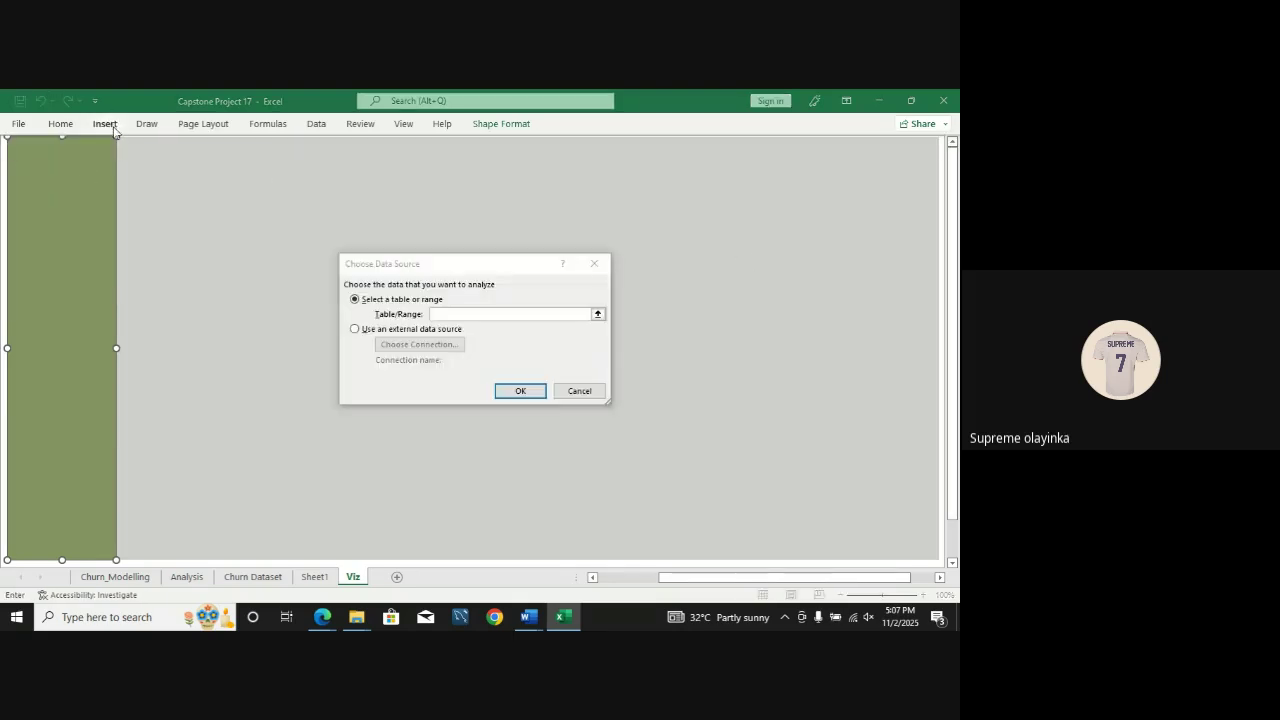
left_click(595, 264)
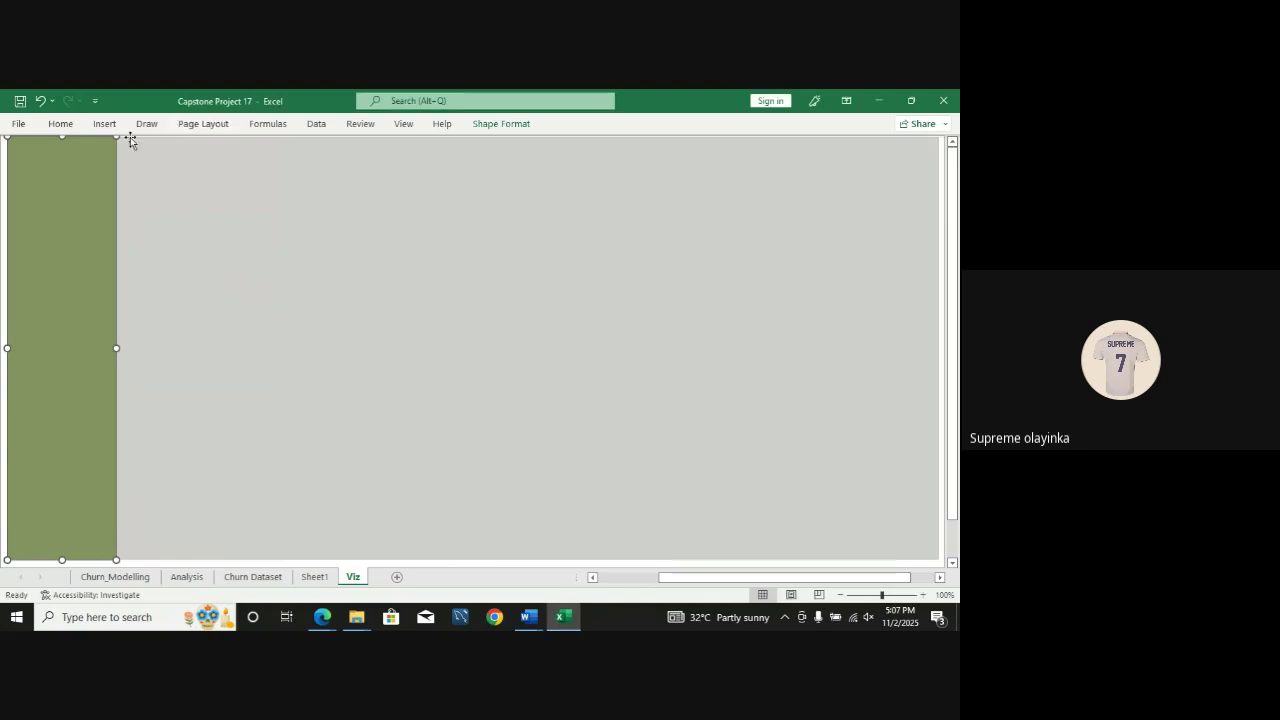
left_click(20, 100)
left_click(105, 124)
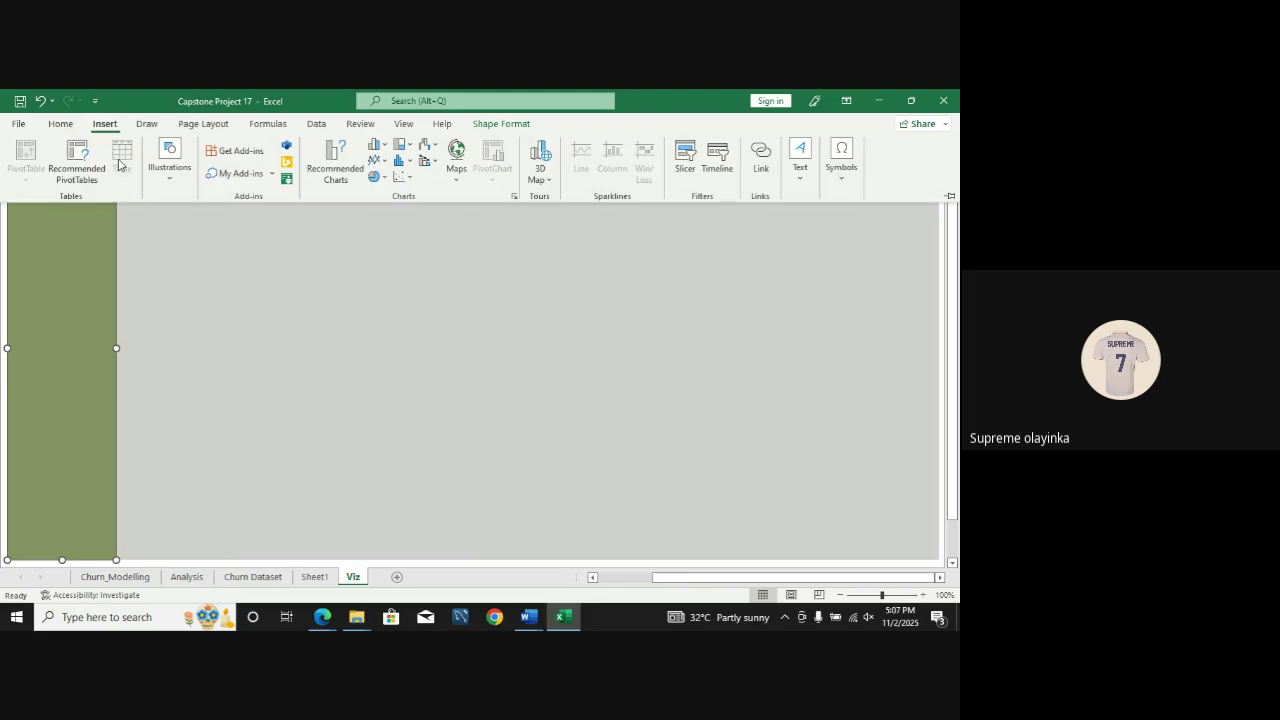
left_click(168, 162)
left_click(210, 228)
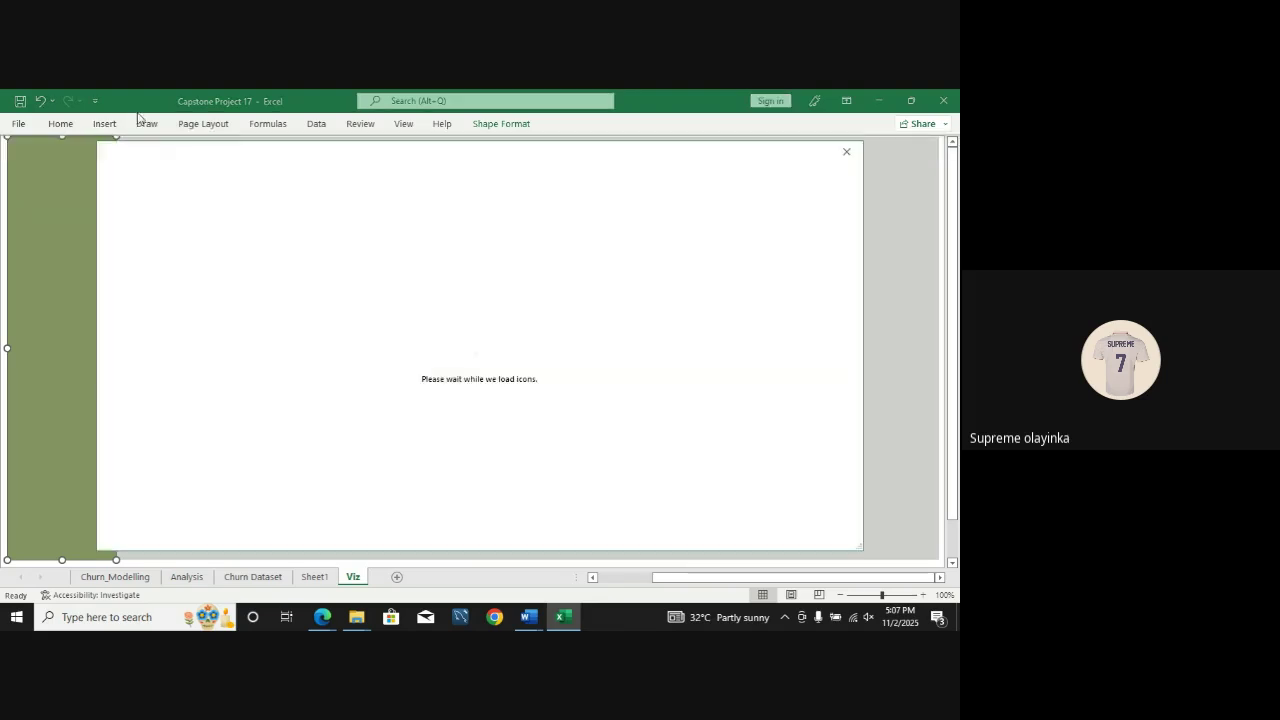
left_click(847, 154)
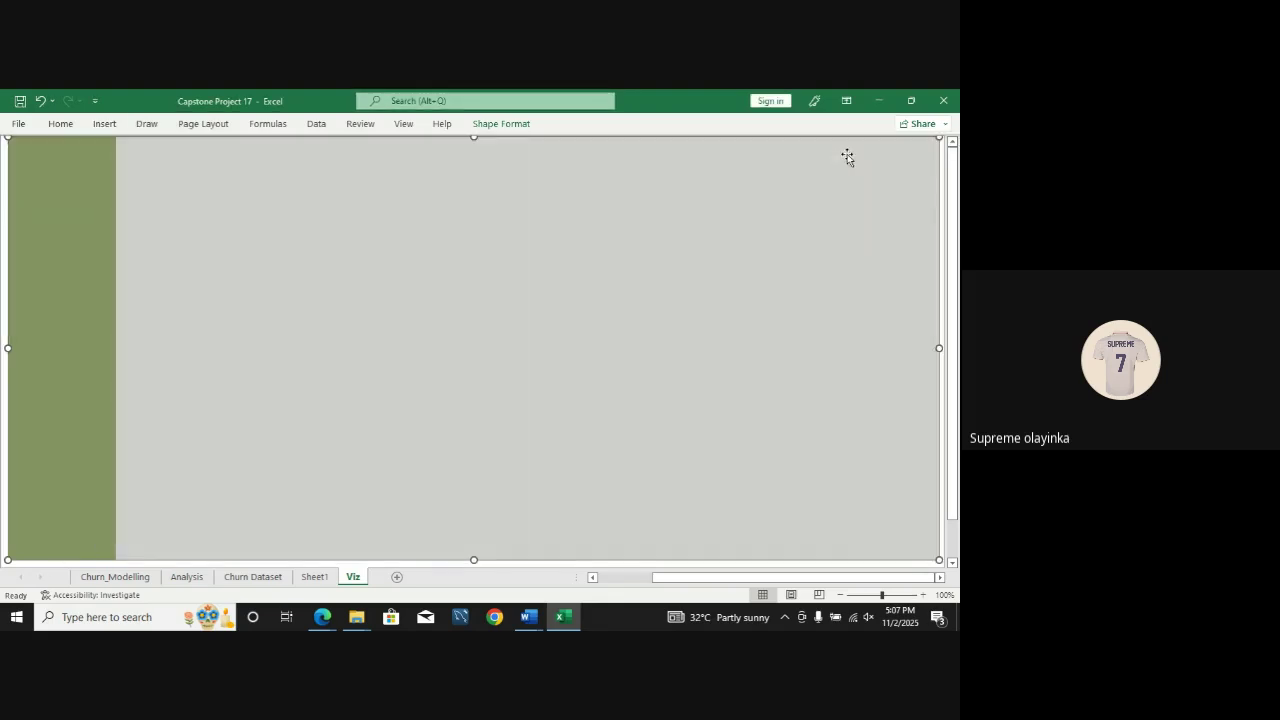
Step: Draw a small rounded rectangle near the grey background's upper edge, then reposition it and shrink it to card size
left_click(104, 124)
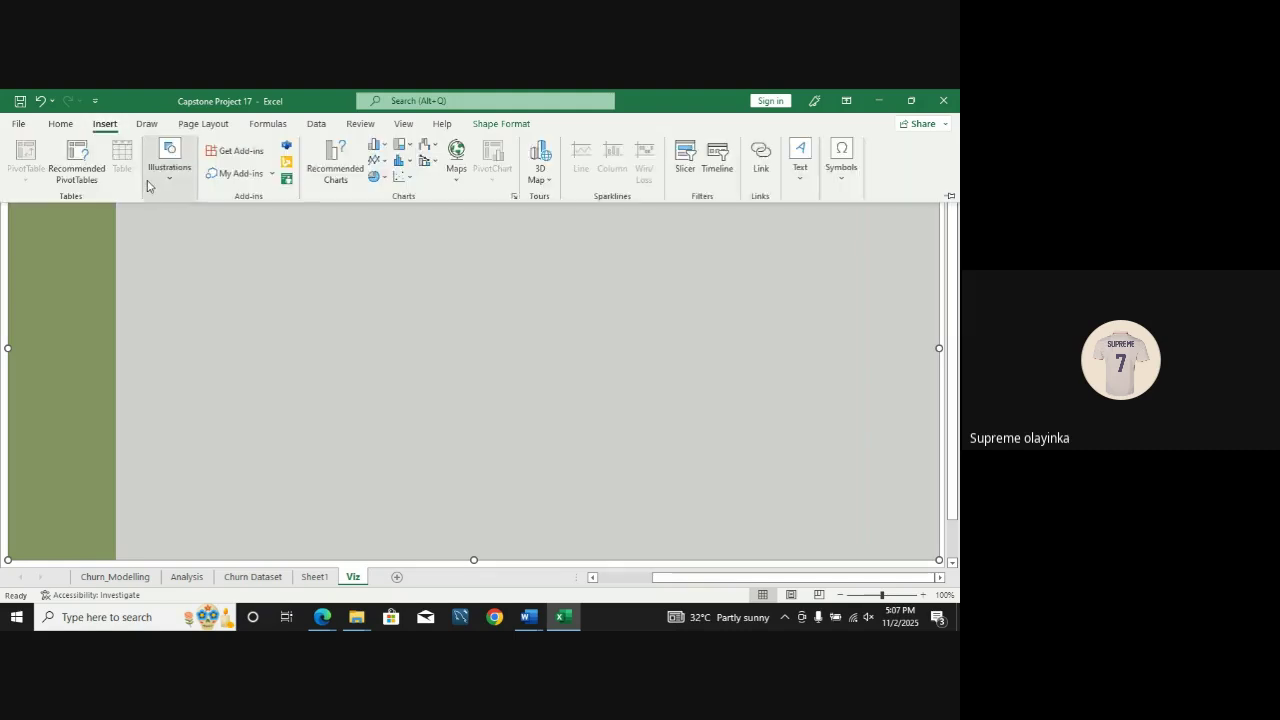
left_click(169, 162)
left_click(194, 222)
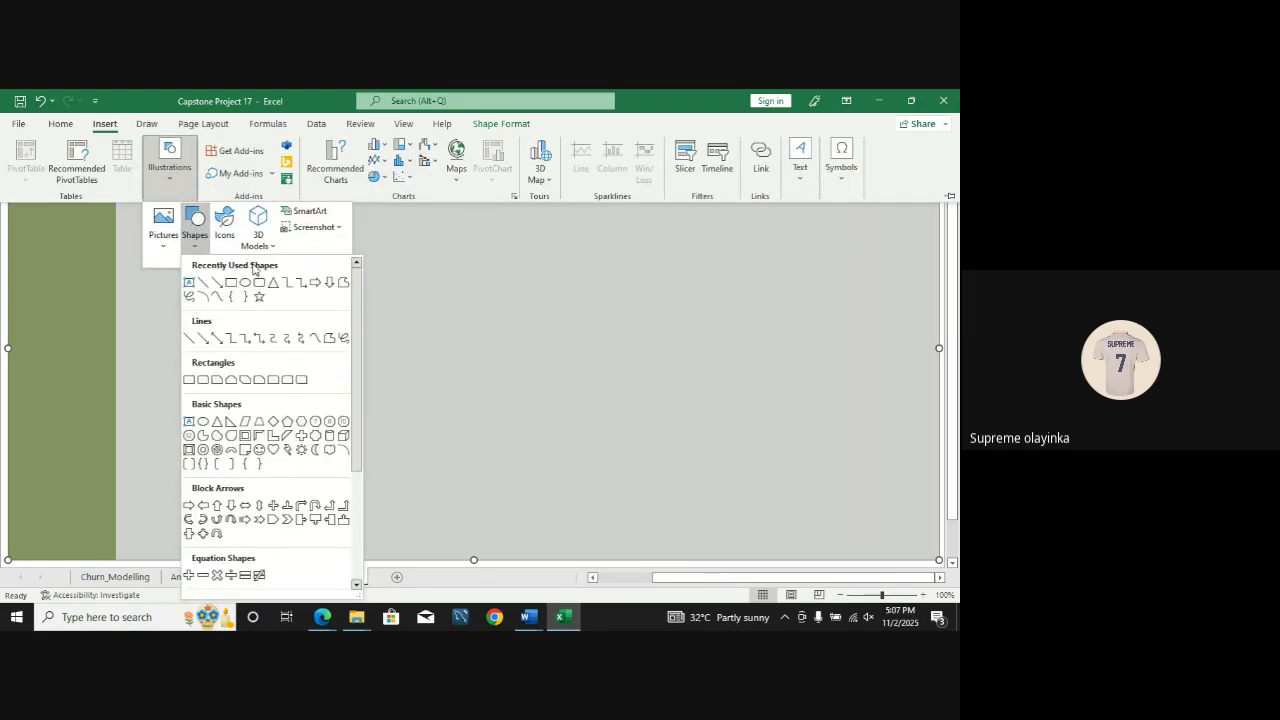
left_click(256, 282)
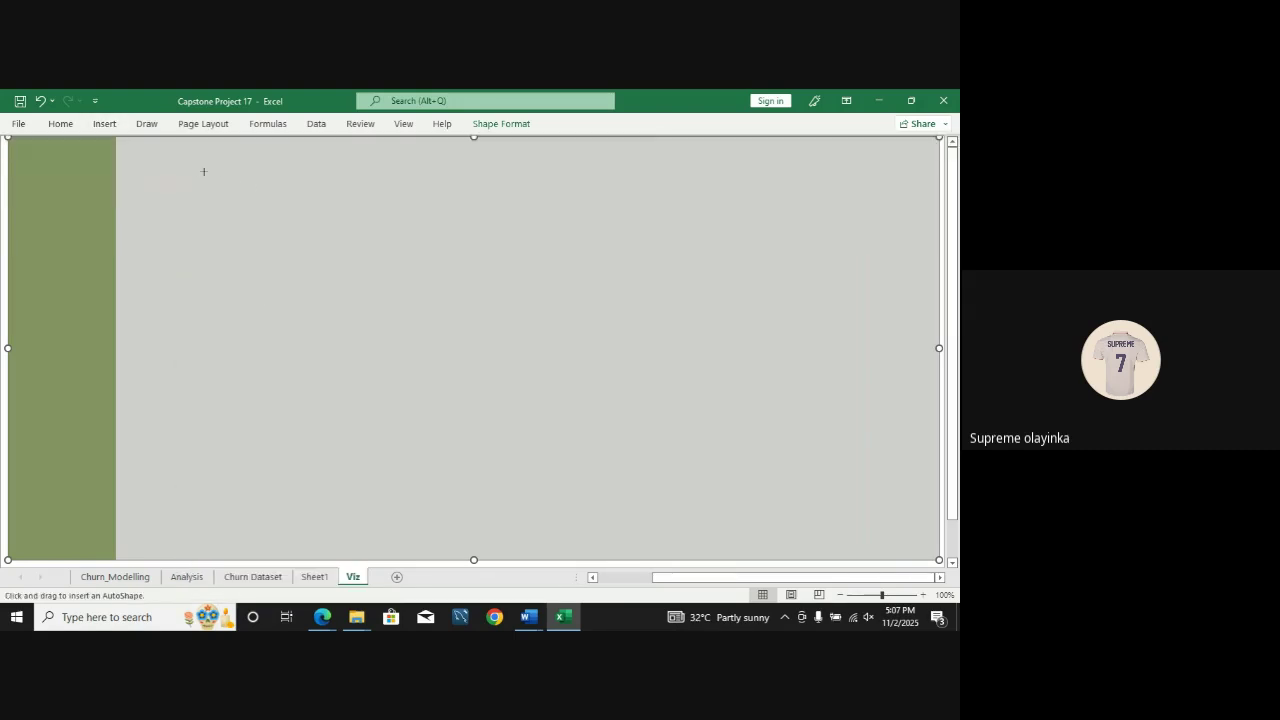
left_click_drag(189, 167, 313, 236)
mouse_move(250, 203)
left_mouse_down()
mouse_move(202, 183)
mouse_move(262, 200)
mouse_move(386, 177)
mouse_move(360, 181)
left_mouse_up()
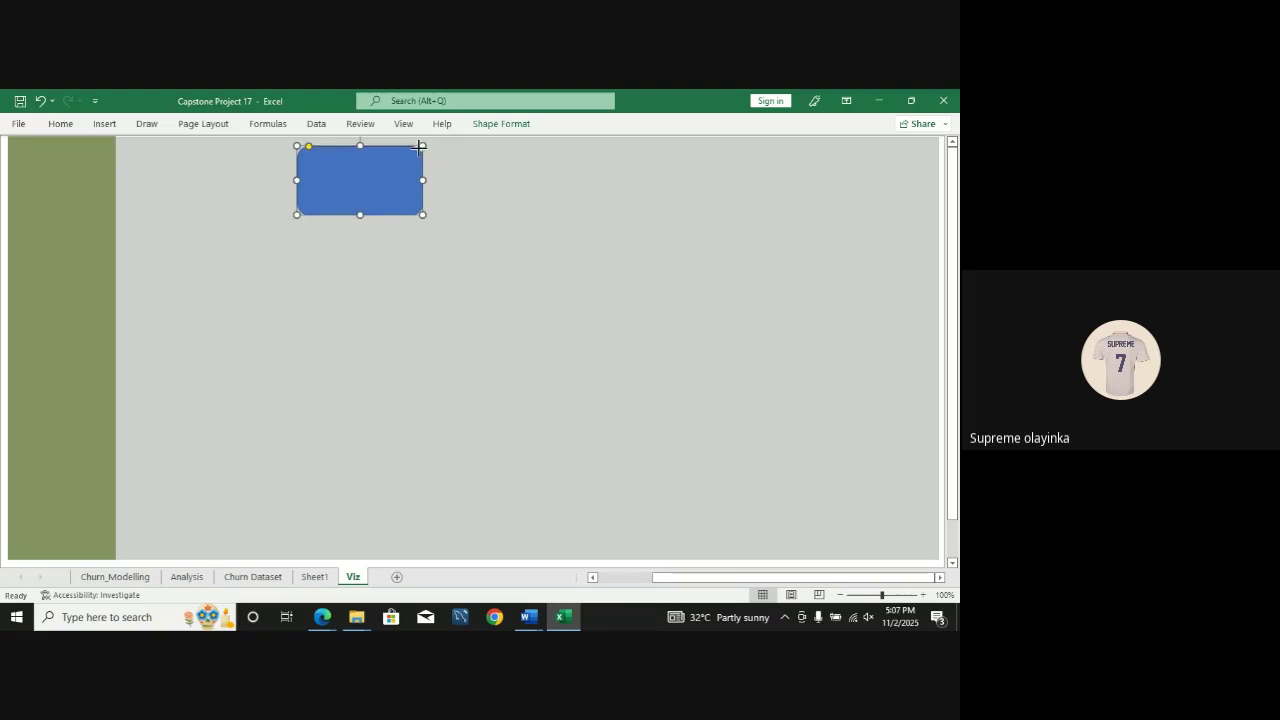
left_click_drag(422, 146, 268, 172)
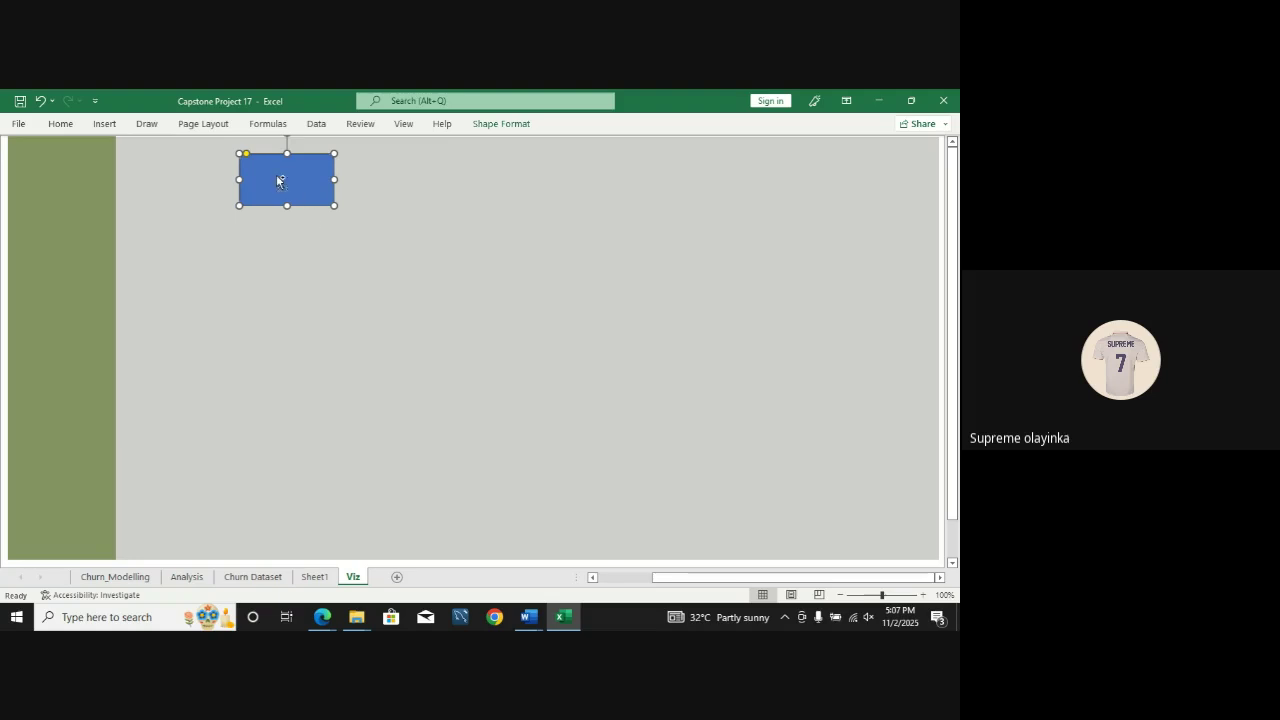
left_click_drag(278, 181, 367, 166, "ctrl")
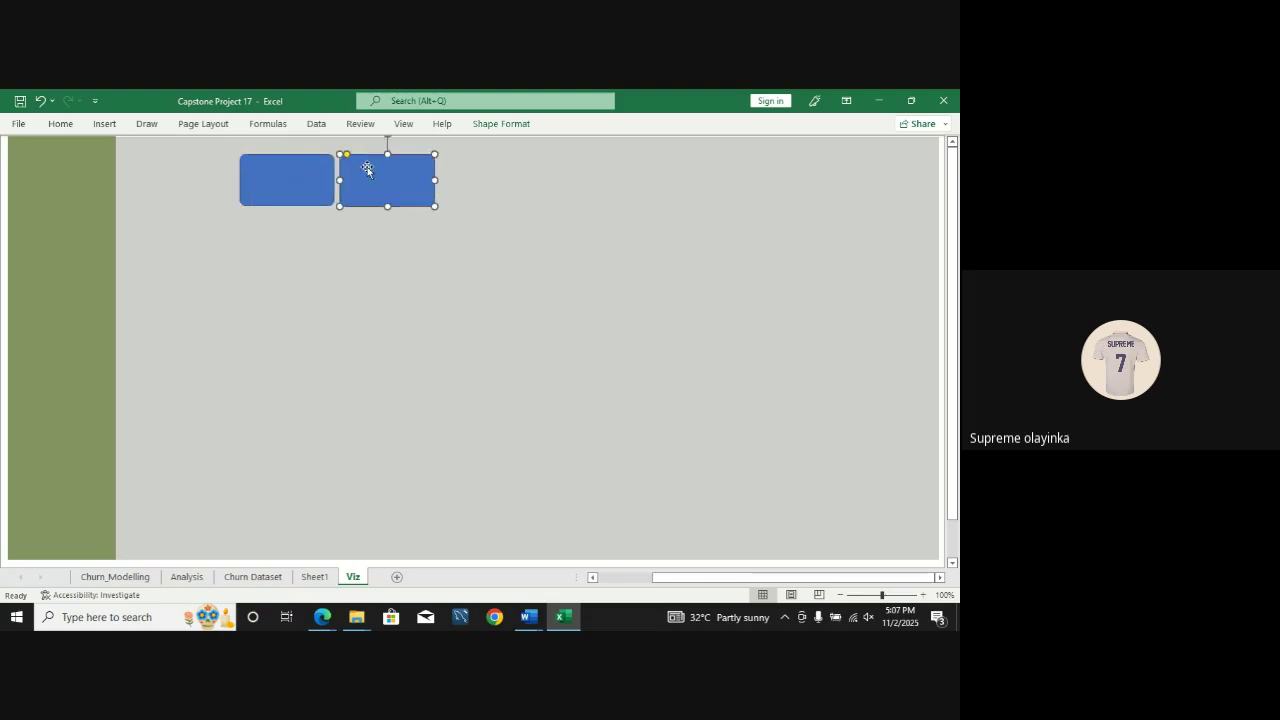
key("ctrl+d")
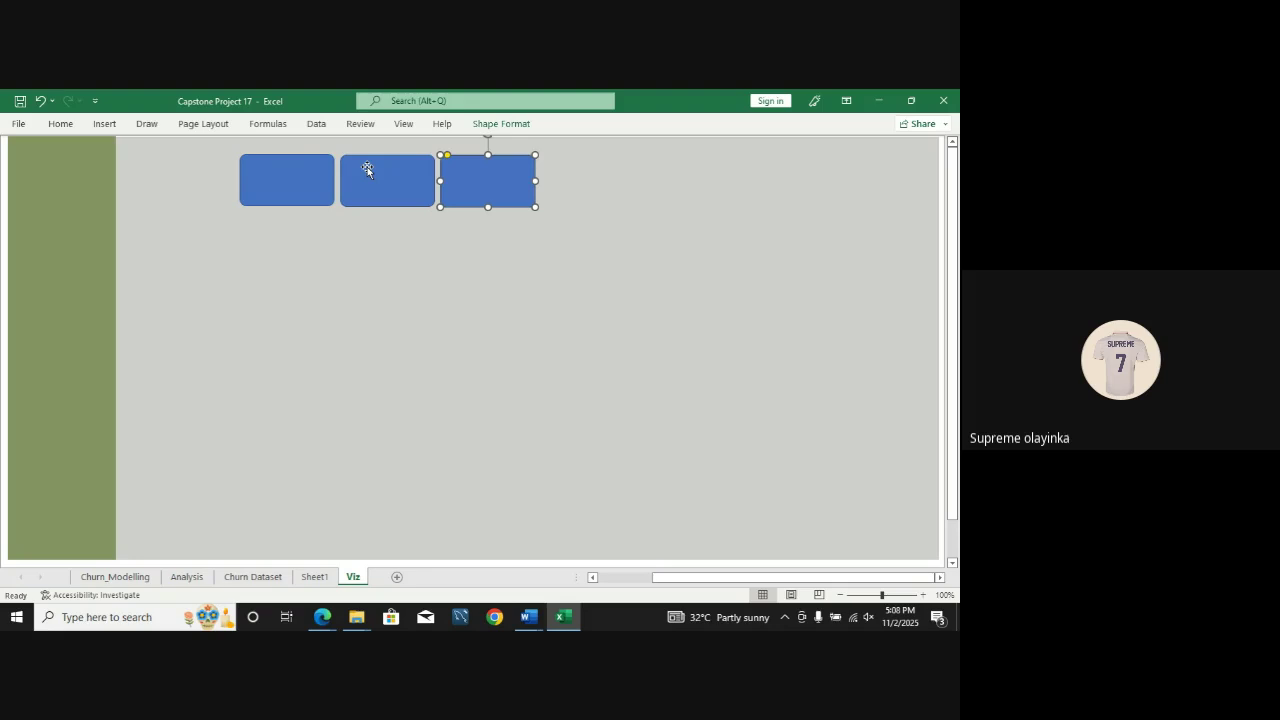
key("Delete")
left_click(367, 167)
key("Delete")
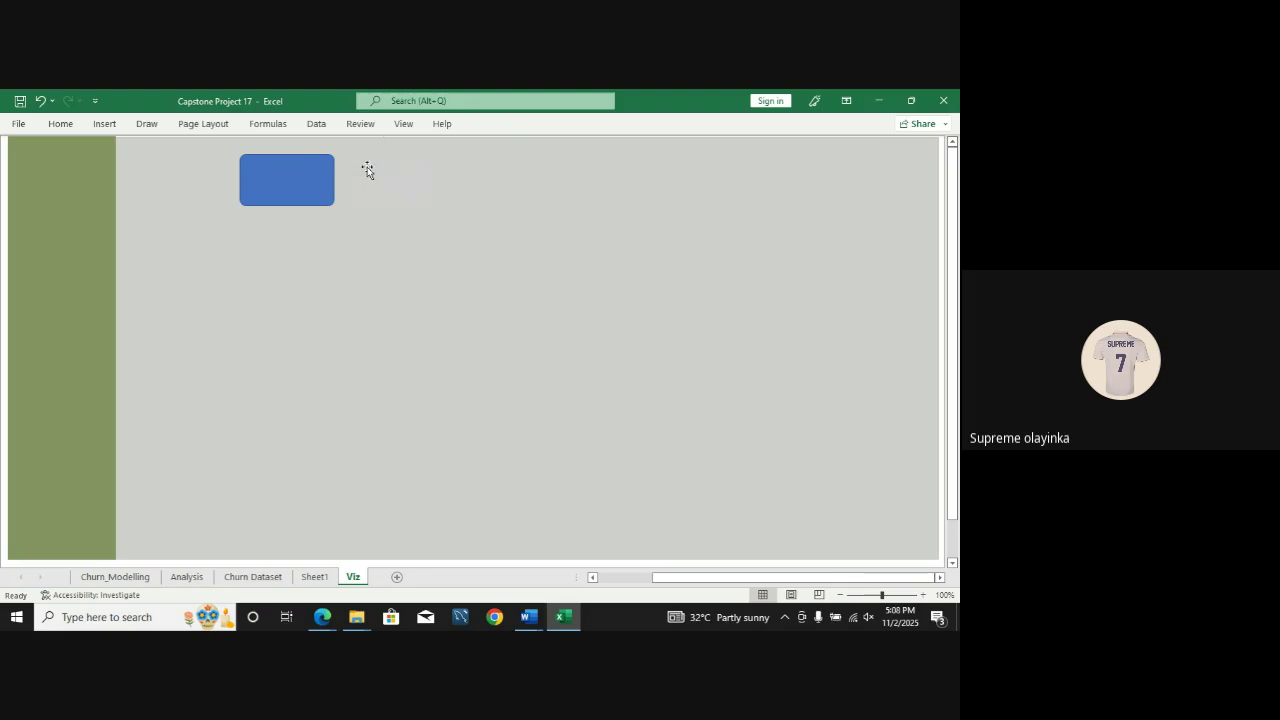
Step: Fill the rounded rectangle card with a light grey theme colour and remove its outline
left_click(286, 195)
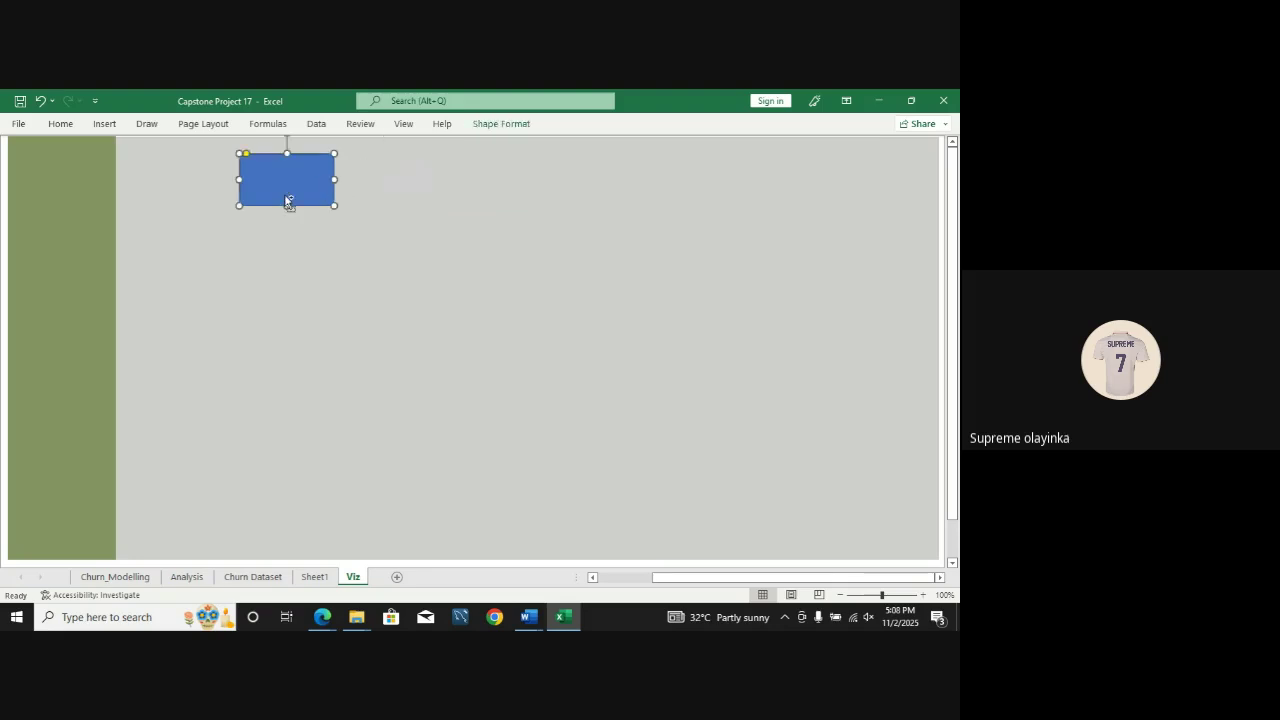
key("ctrl+1")
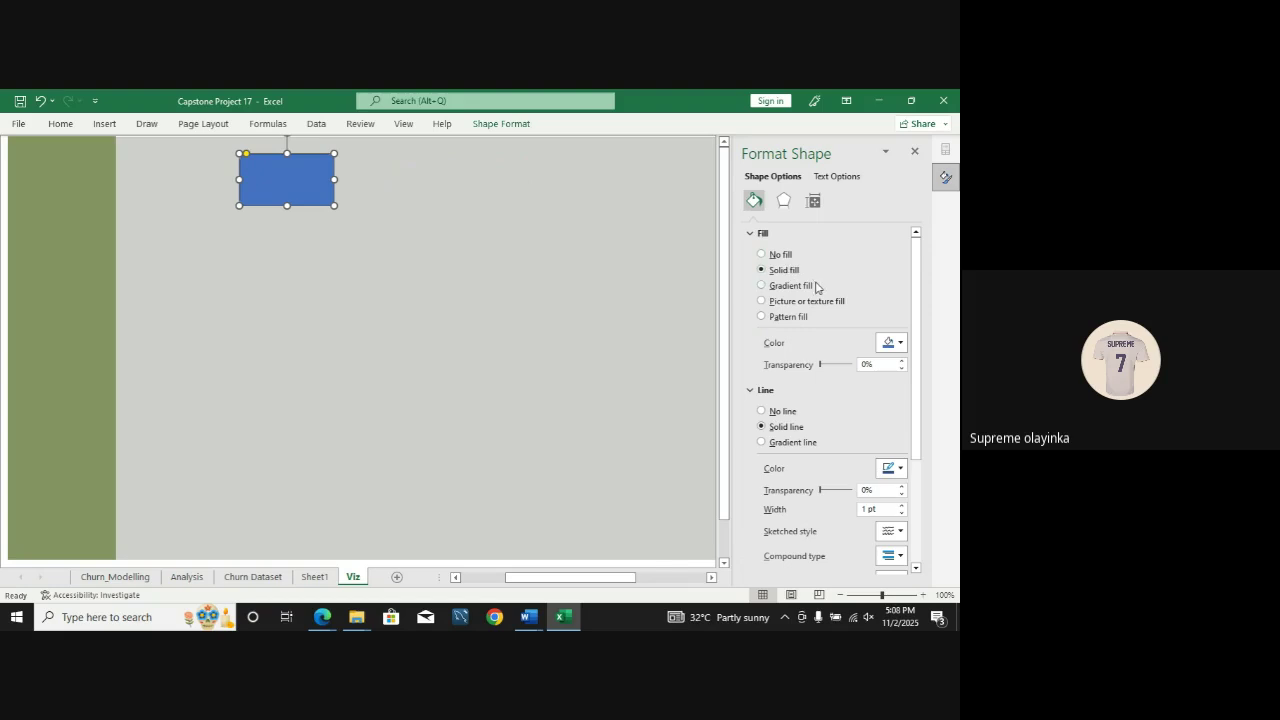
left_click(902, 343)
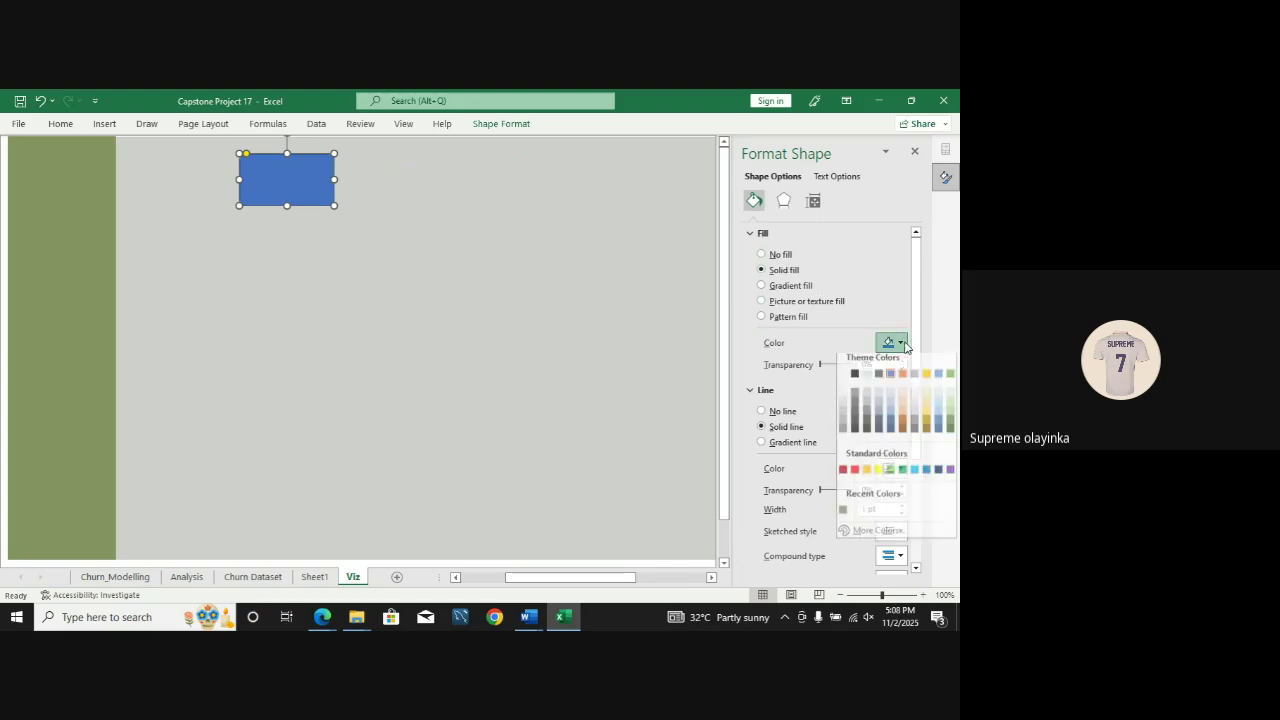
left_click(849, 408)
left_click(483, 354)
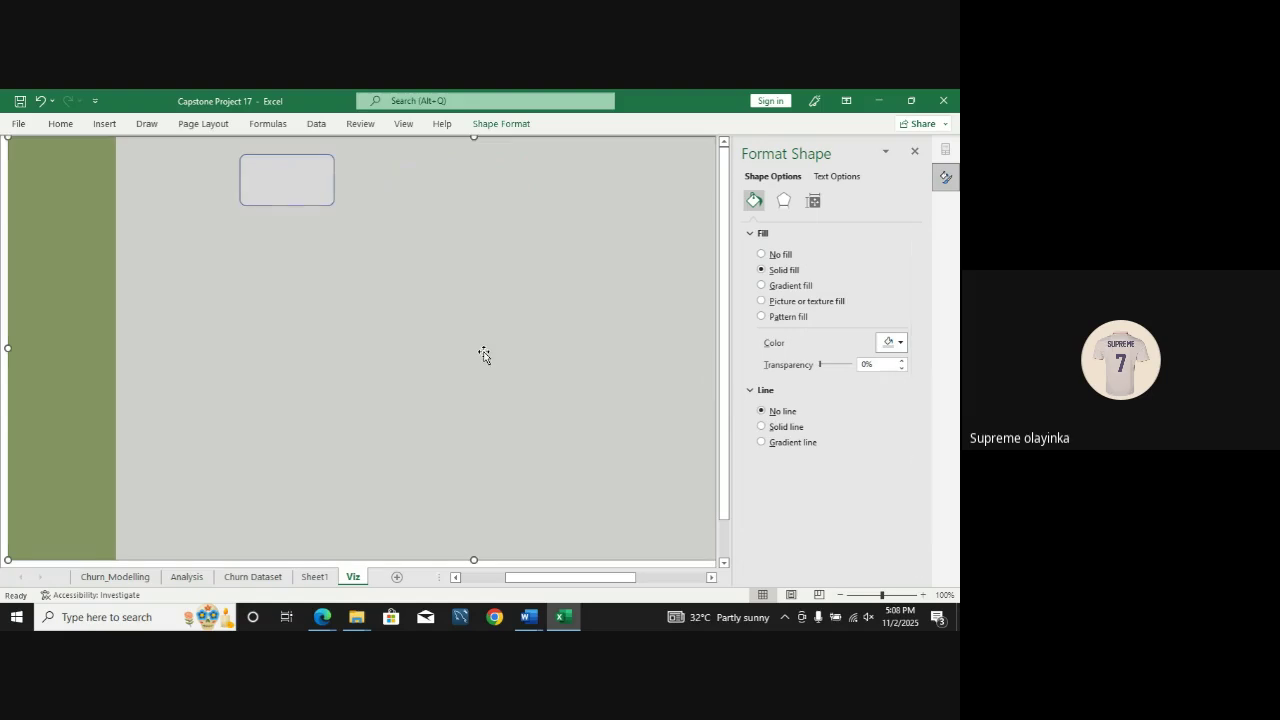
mouse_move(300, 183)
left_mouse_down()
mouse_move(220, 192)
mouse_move(299, 194)
left_mouse_up()
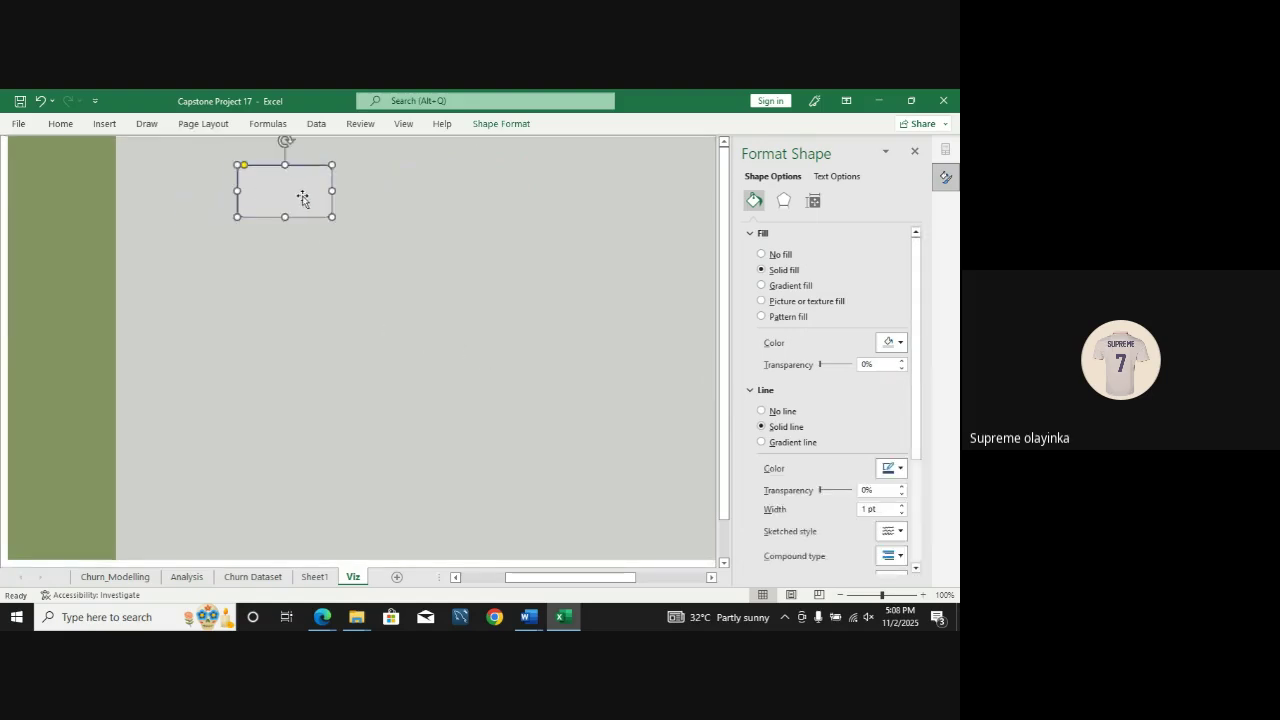
left_click(770, 411)
left_click(480, 464)
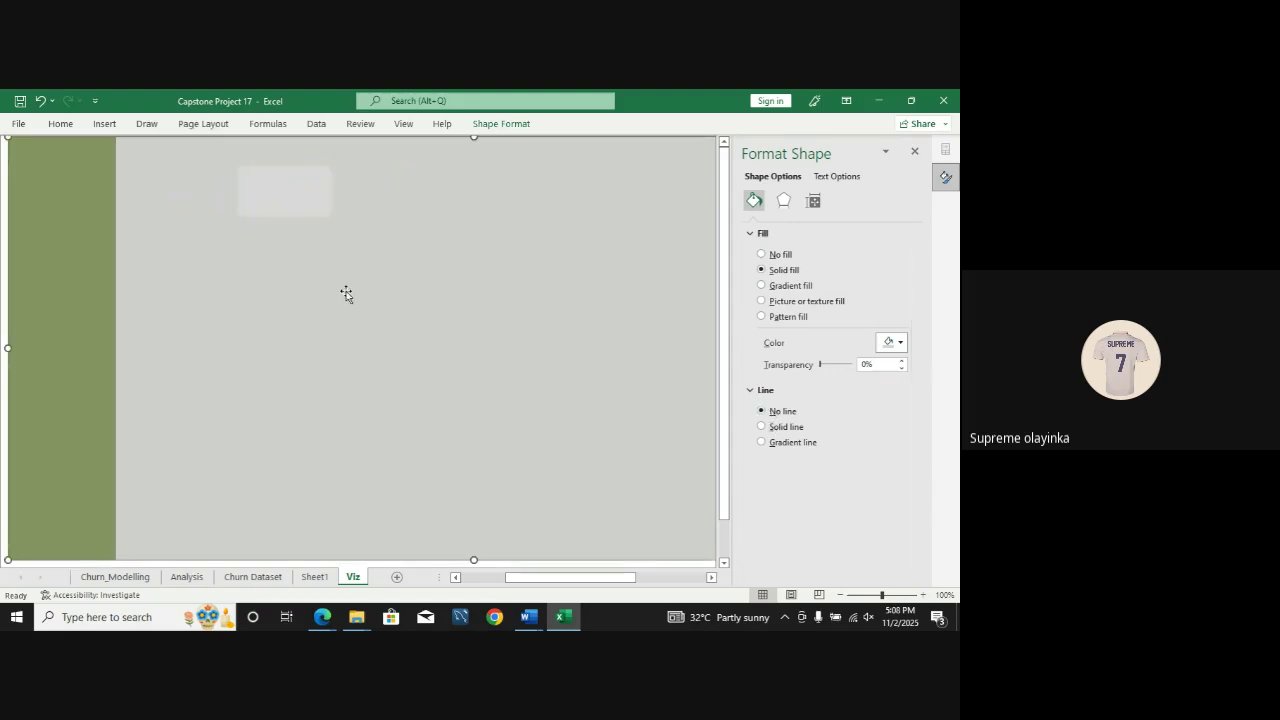
Step: Move the light grey card further from the sidebar along the background's upper edge and close its formatting options
left_click_drag(294, 203, 348, 190)
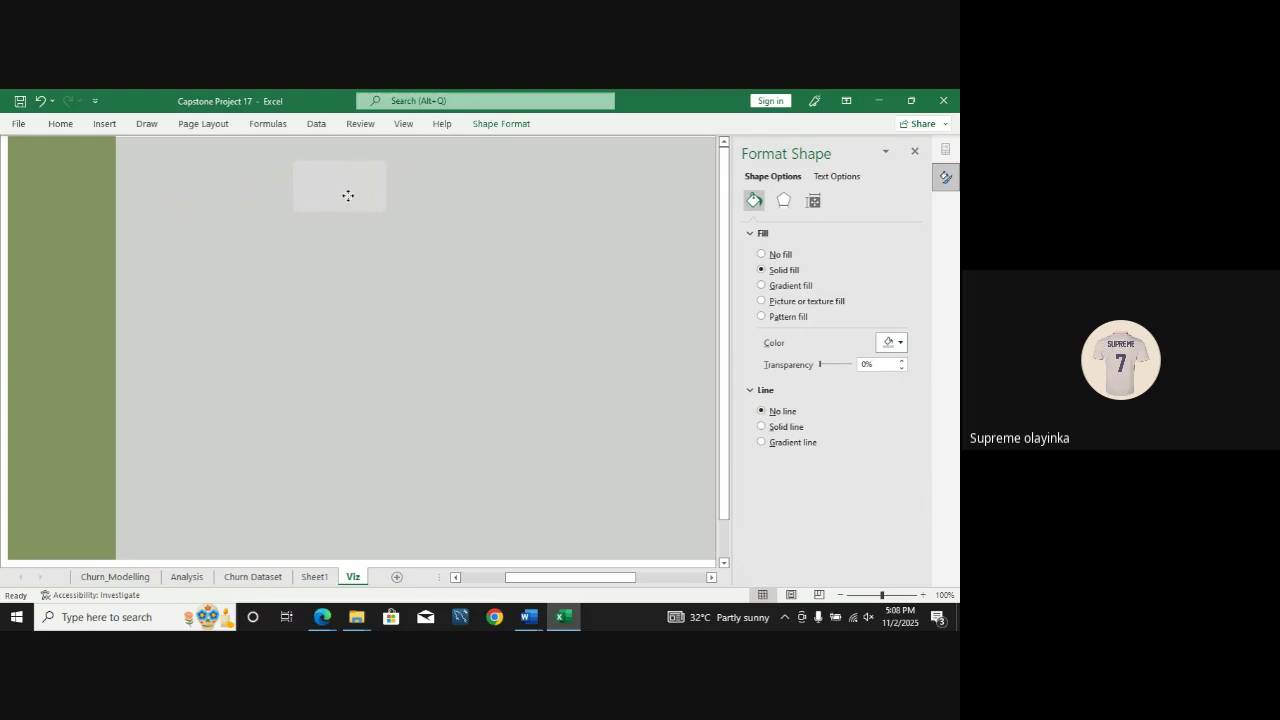
left_click_drag(348, 191, 349, 193)
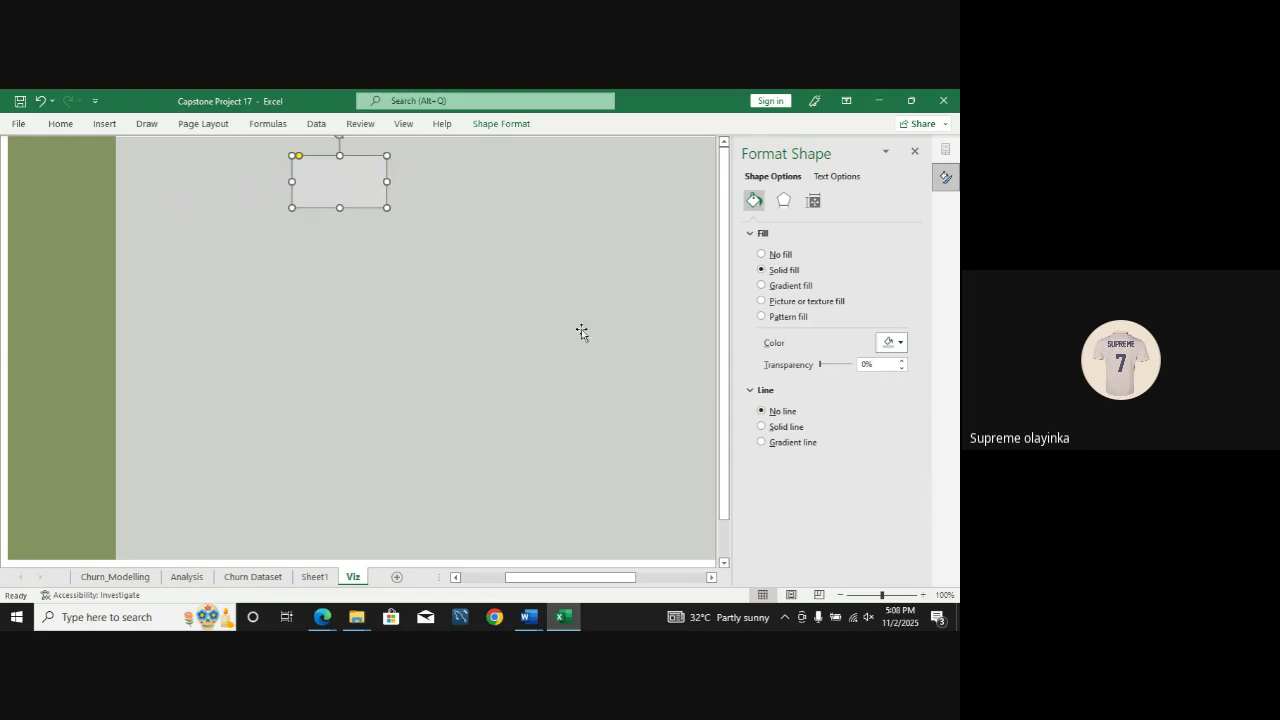
left_click(623, 296)
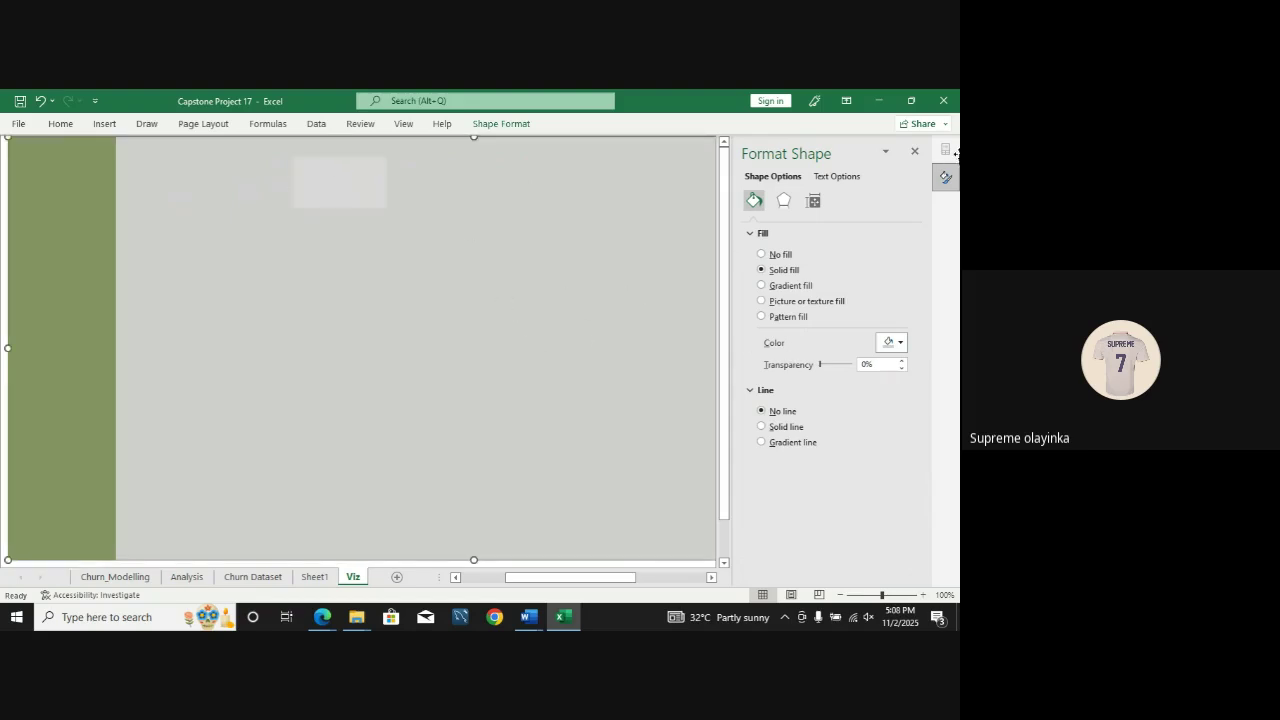
left_click(914, 152)
Step: Duplicate the light grey card five times to make an evenly spaced row of six cards
left_click(349, 194)
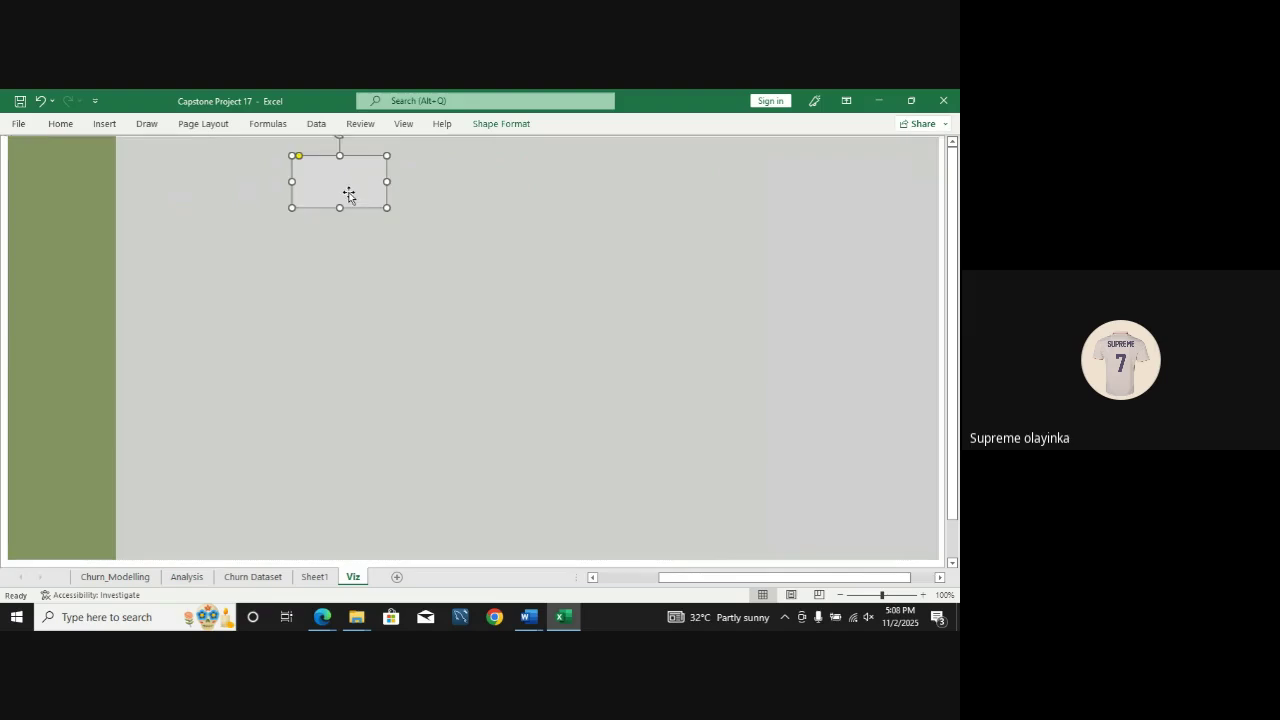
left_click_drag(349, 194, 442, 185)
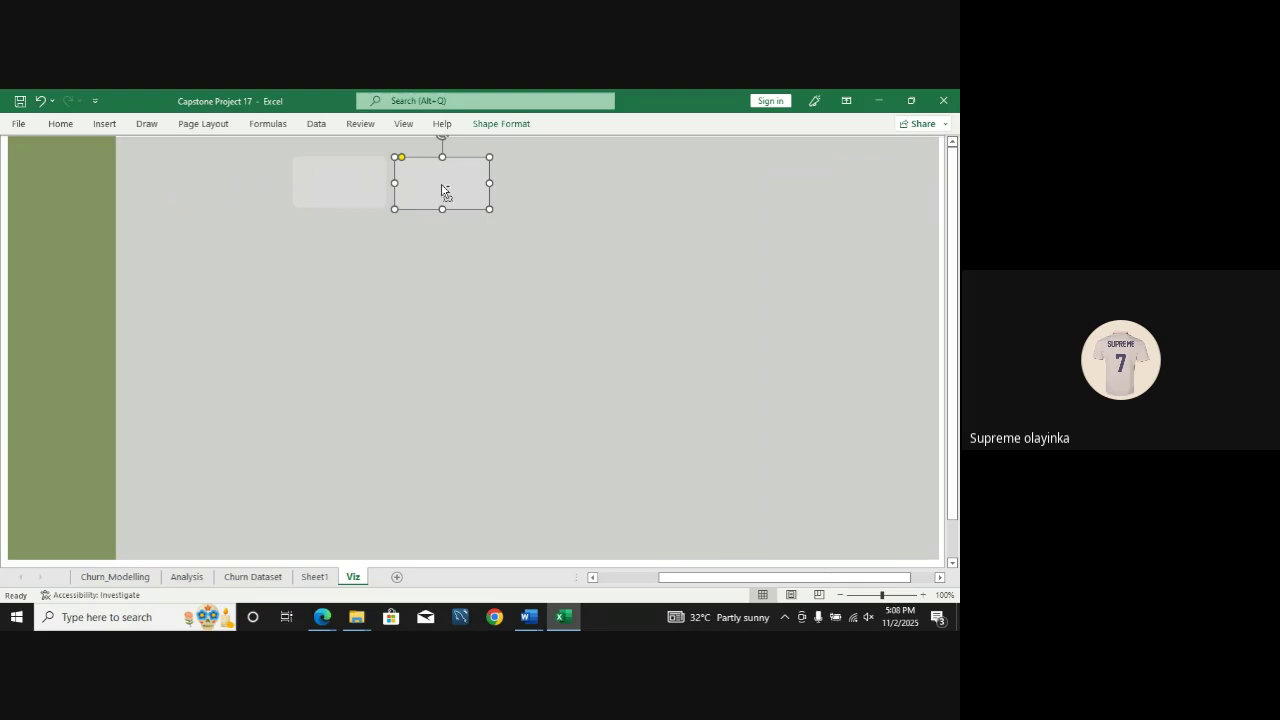
key("ctrl+d")
key("ctrl+d")
key("ctrl+d")
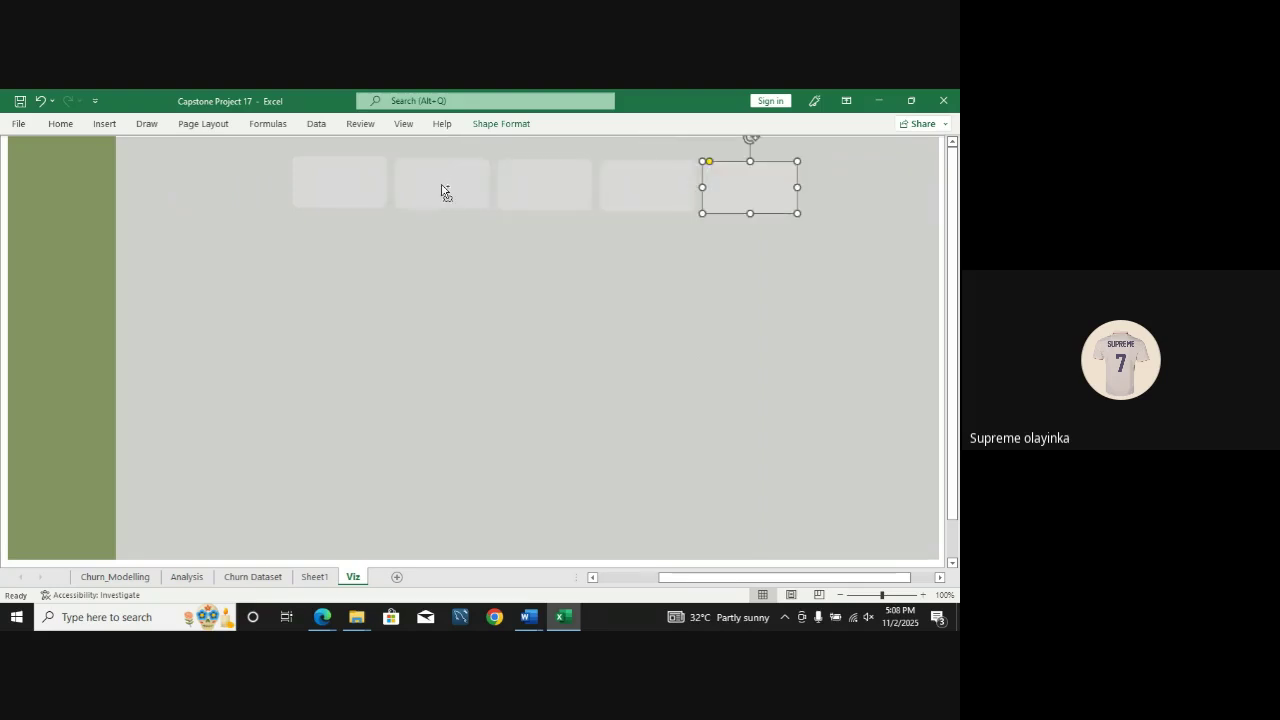
key("ctrl+d")
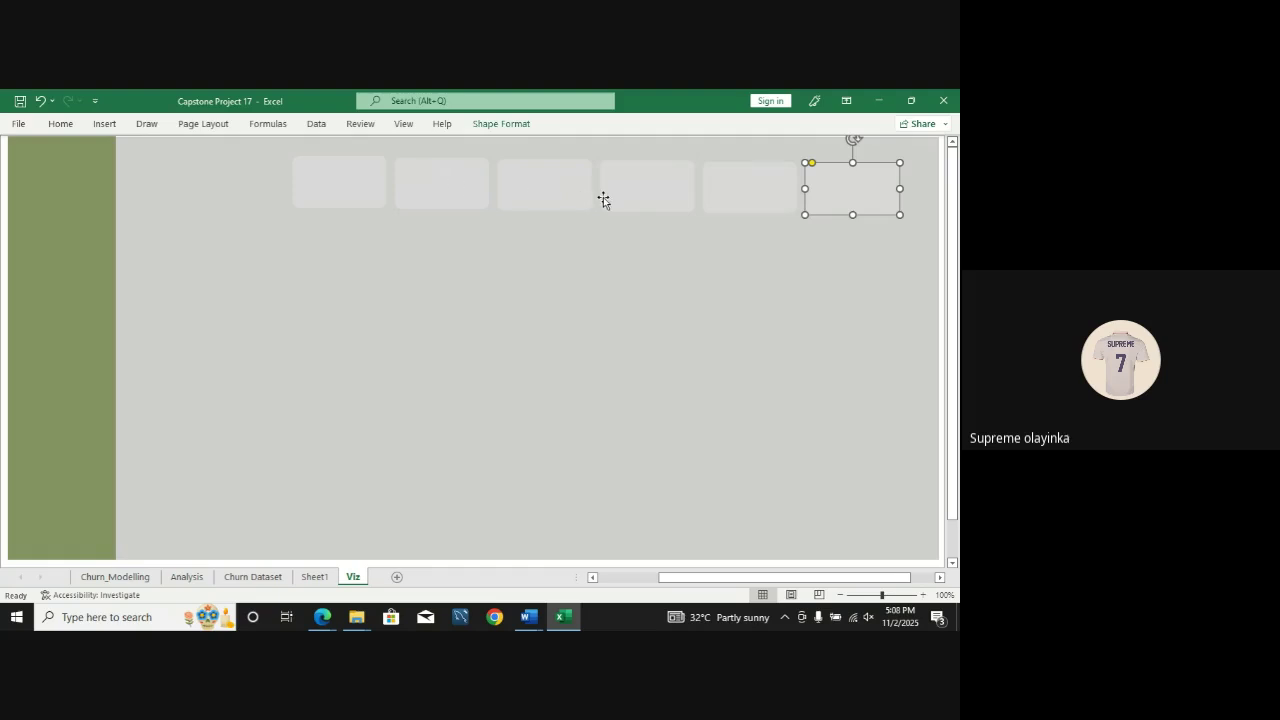
Step: Spread the six cards across the upper part of the background so the last one sits near its right edge
left_click_drag(862, 184, 897, 184)
left_click_drag(779, 196, 794, 197)
left_click_drag(627, 198, 653, 197)
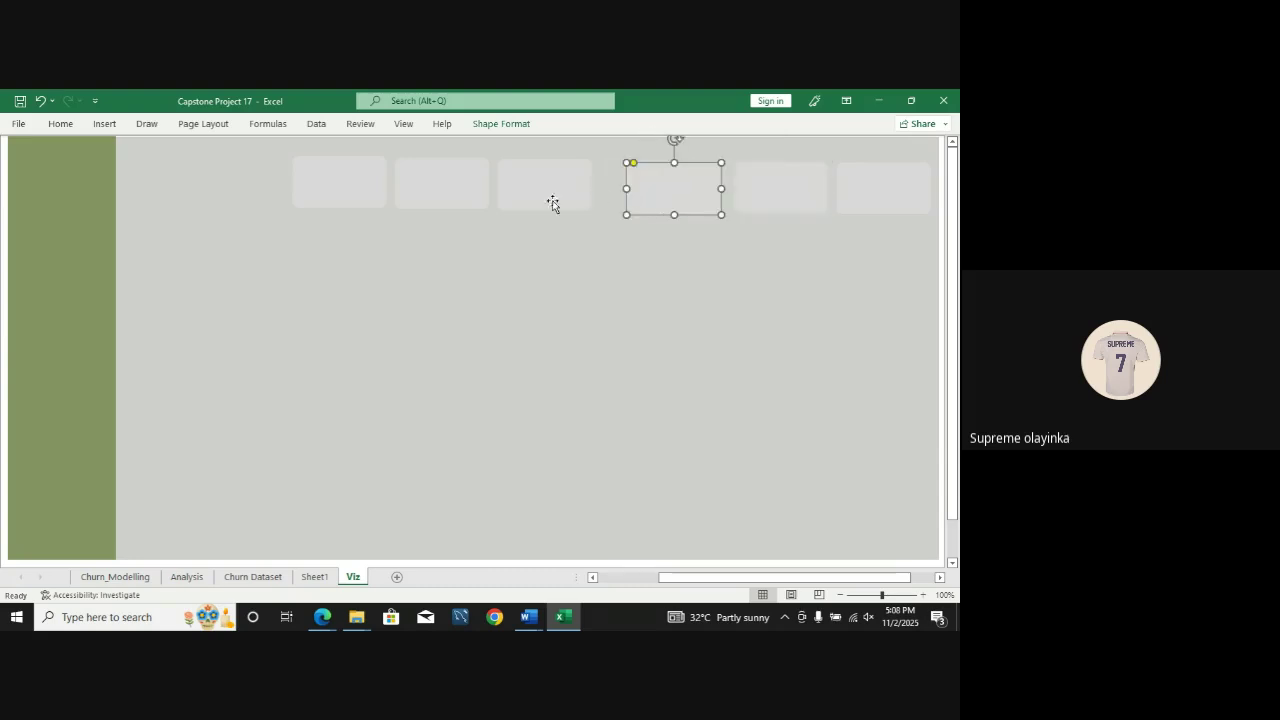
left_click_drag(545, 203, 557, 210)
left_click_drag(440, 194, 451, 197)
left_click_drag(372, 192, 383, 201)
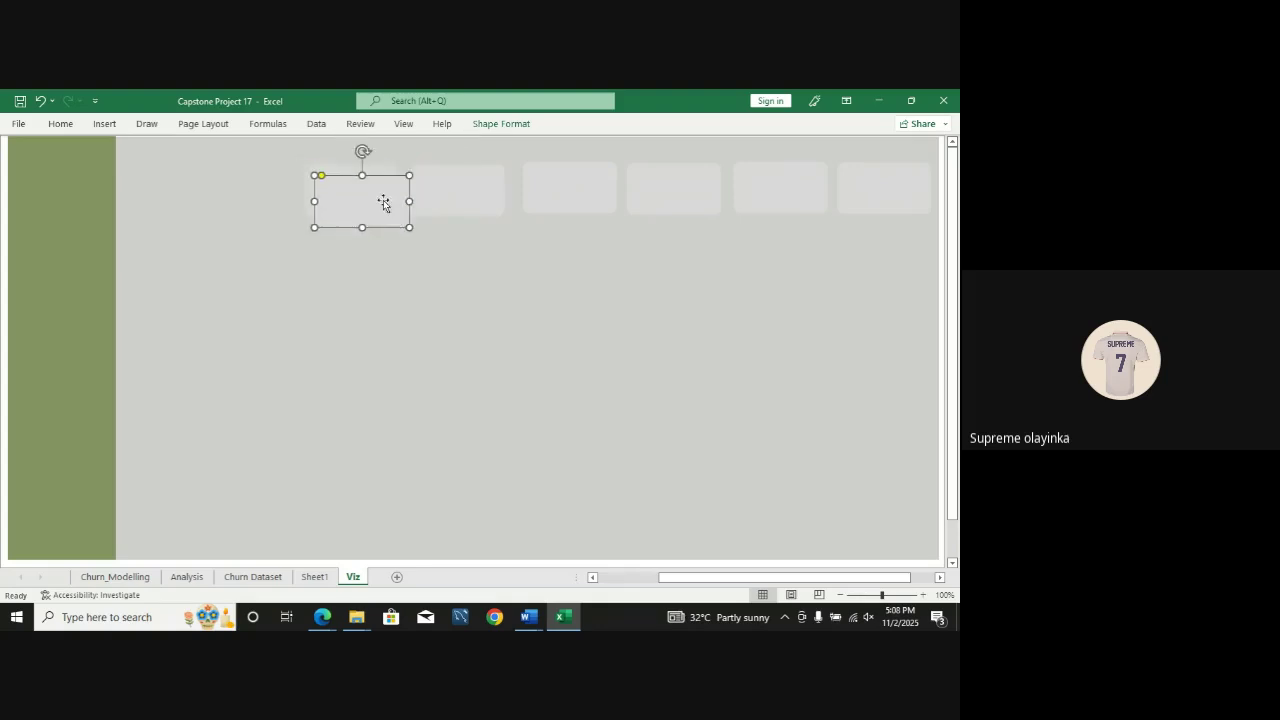
Step: Place a copy of the first card below the row beside the sidebar and enlarge it into a chart panel
left_click_drag(383, 200, 388, 296)
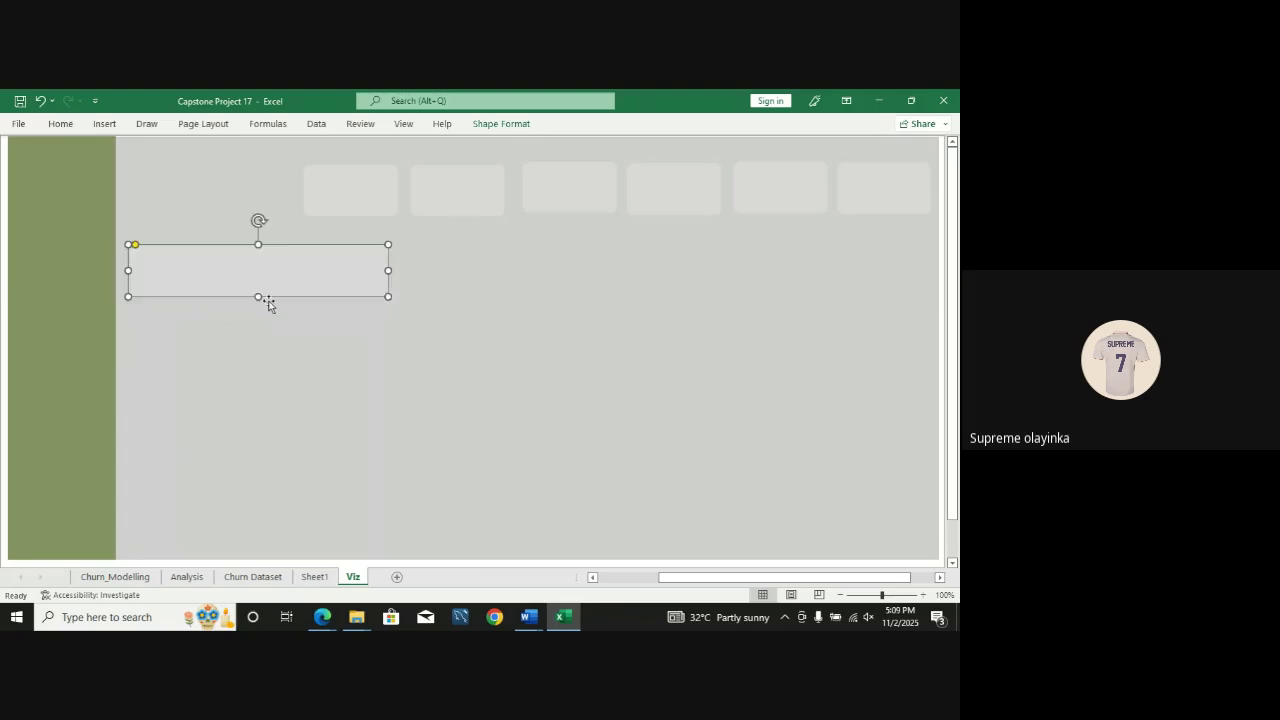
left_click_drag(258, 296, 270, 415)
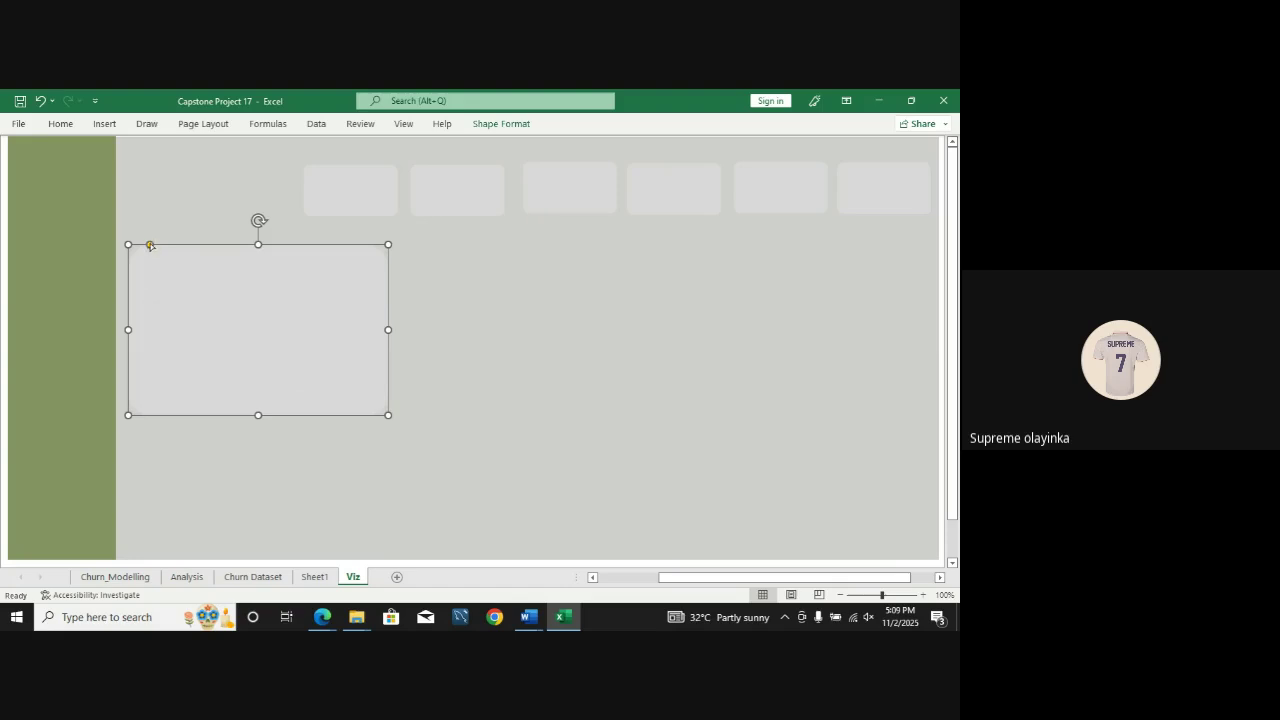
left_click(430, 407)
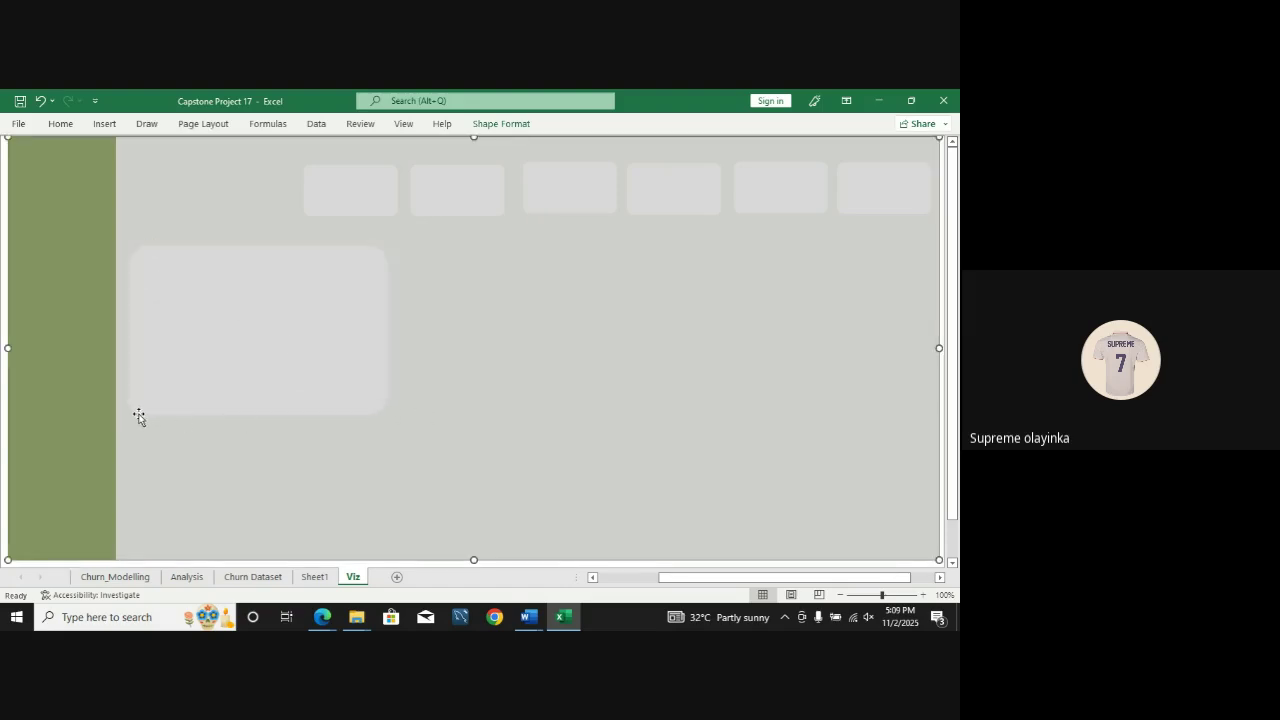
Step: Reduce the corner rounding of the large panel beside the sidebar
left_click(223, 352)
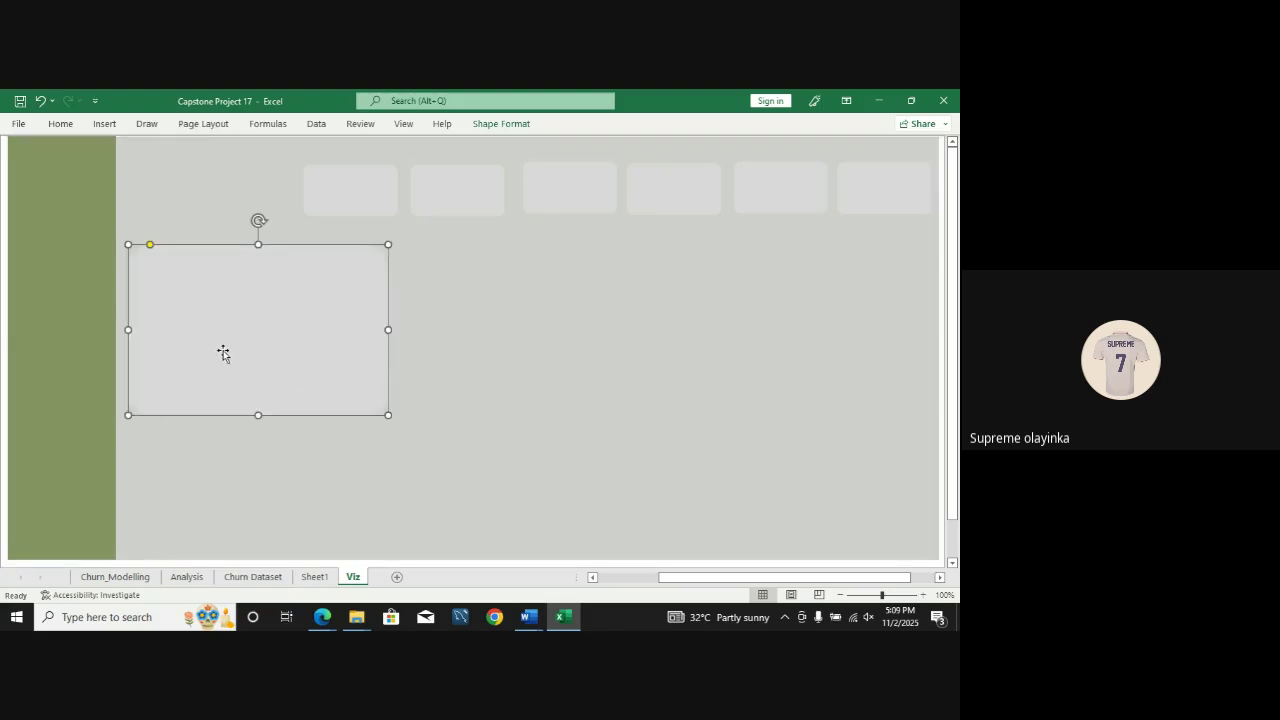
left_click(148, 249)
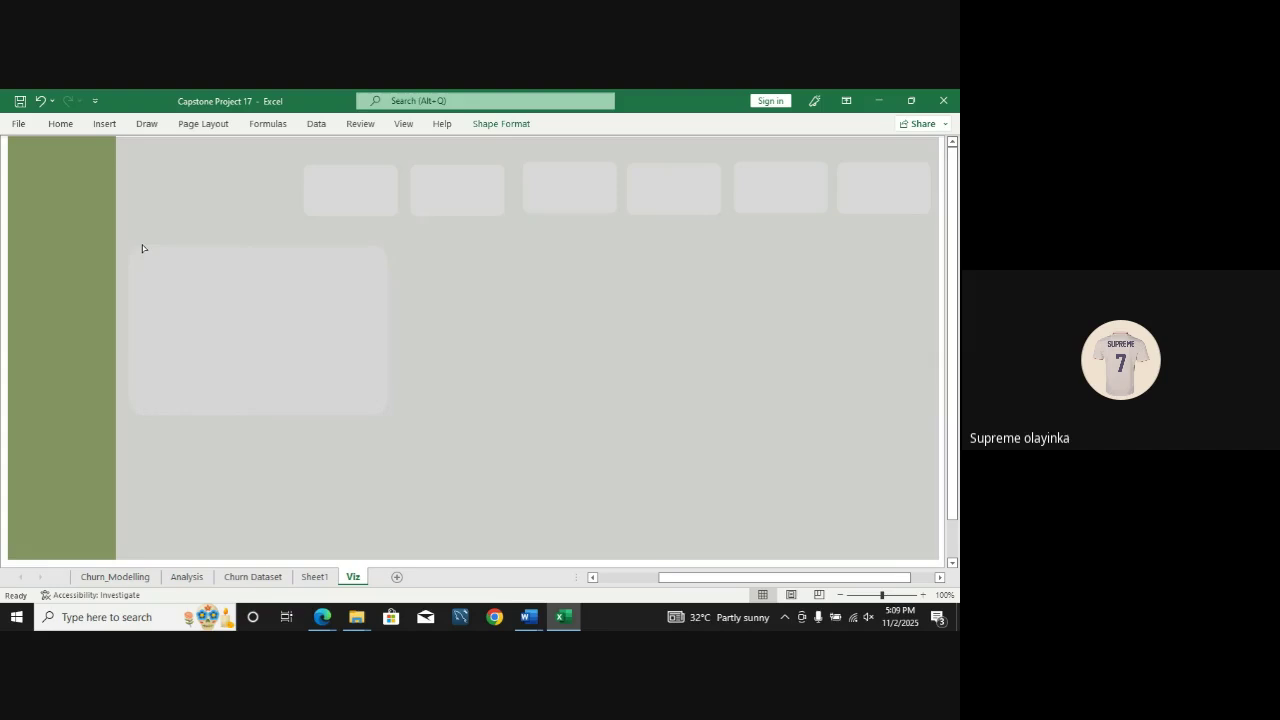
left_click(230, 300)
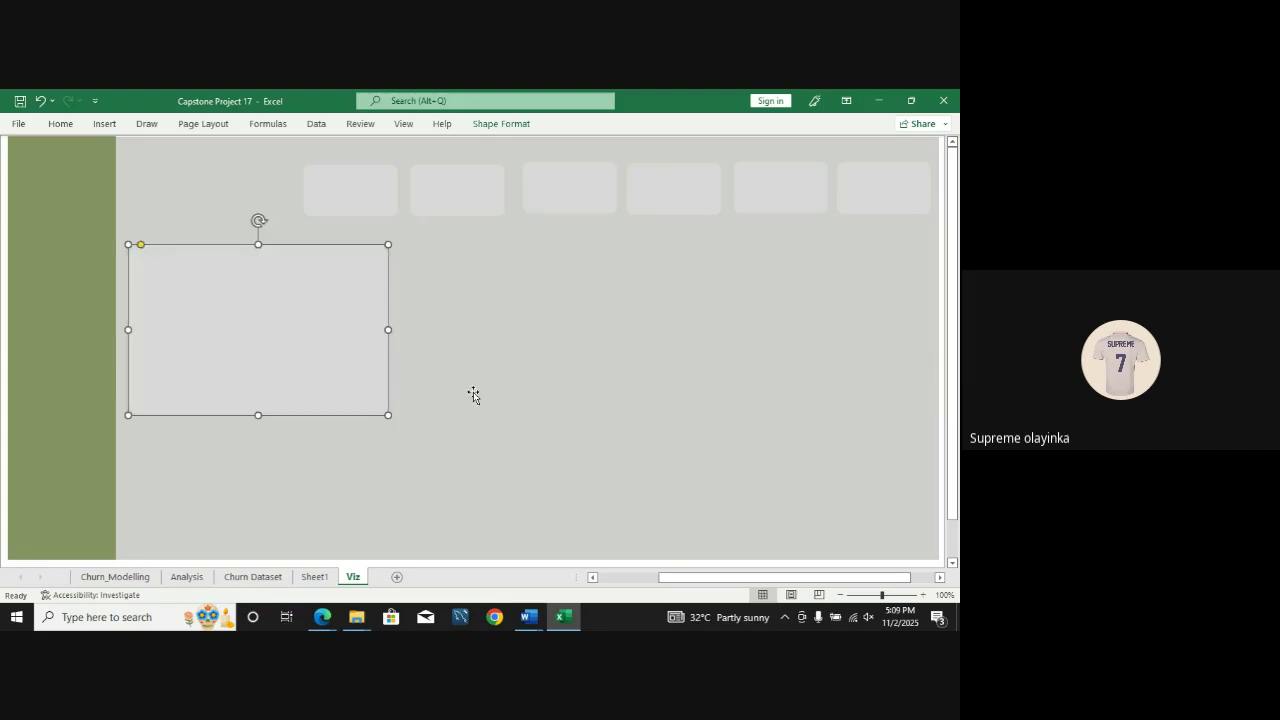
Step: Duplicate the large chart panel twice to form a row of three panels across the background
key("ctrl+d")
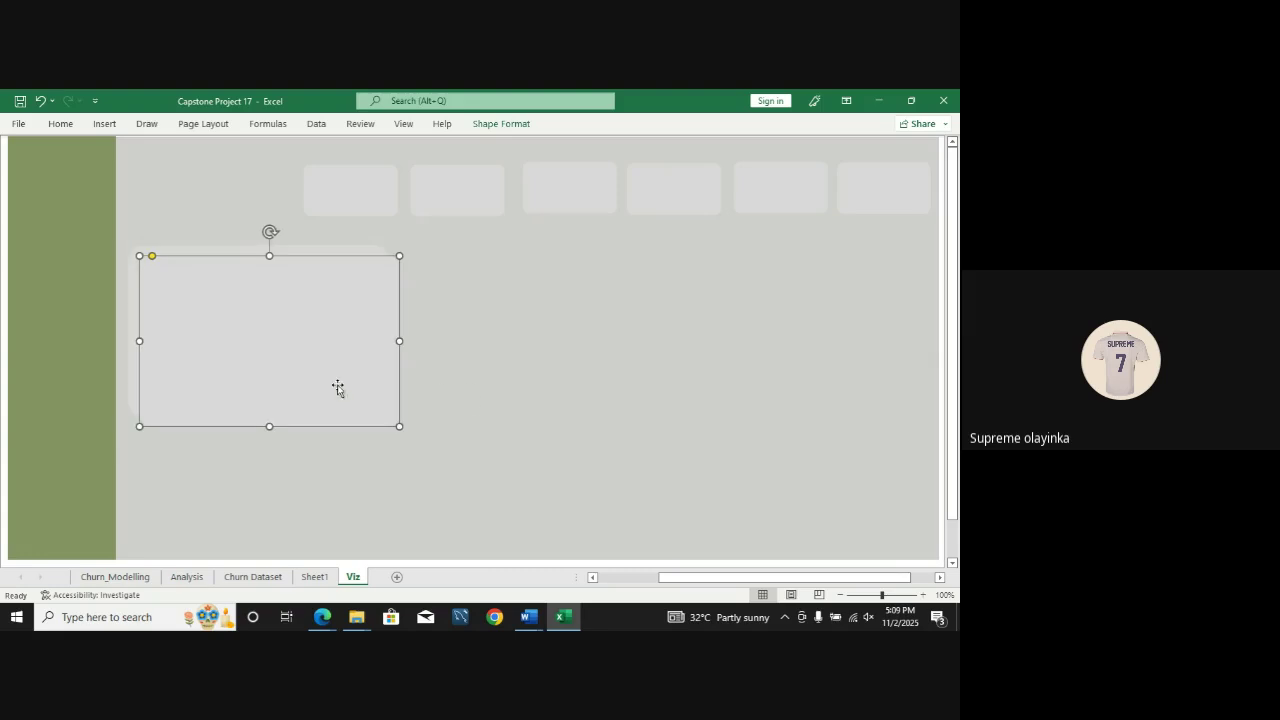
left_click_drag(337, 389, 580, 371)
key("ctrl+d")
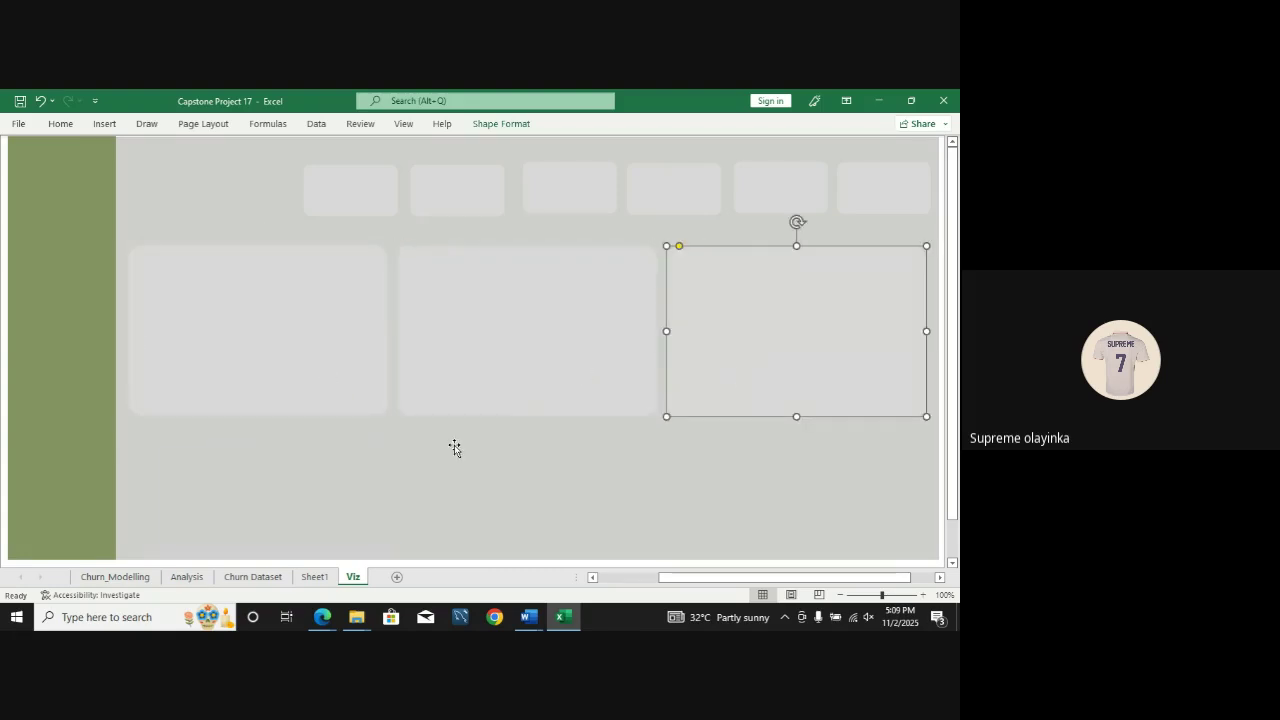
left_click_drag(952, 400, 954, 427)
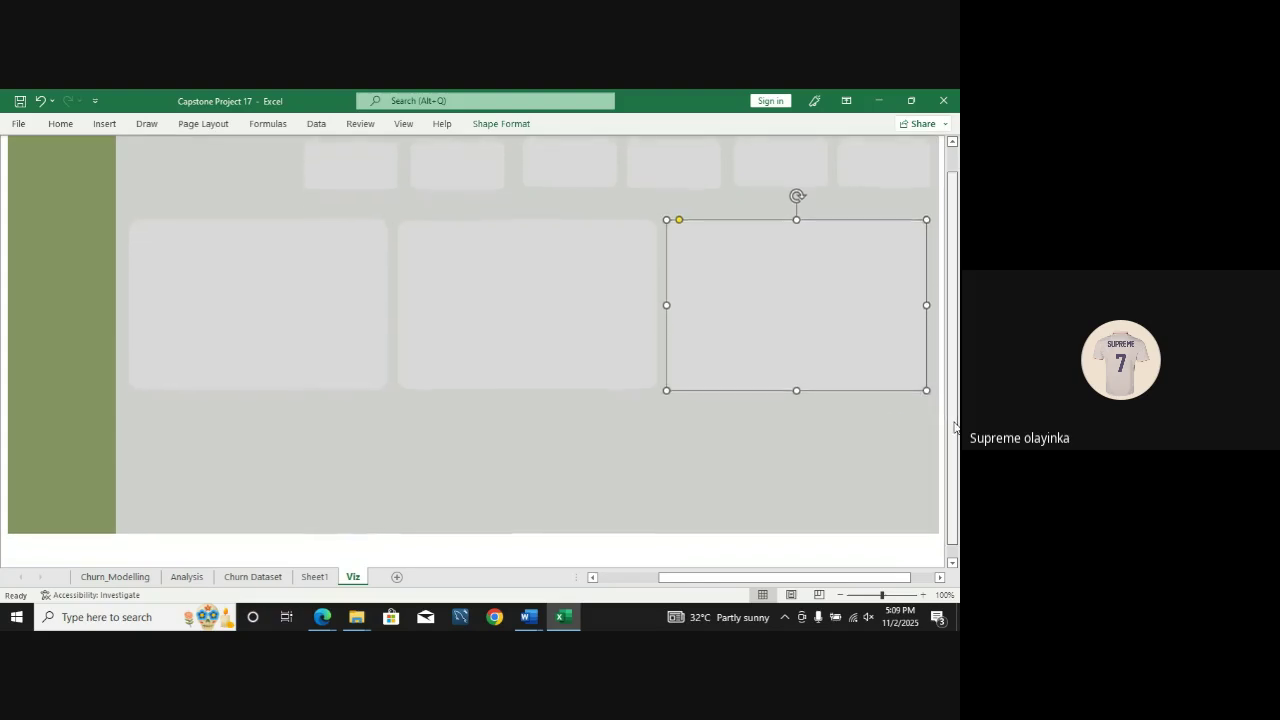
Step: Move the row of chart panels closer to the KPI cards and place a copy of the first panel beneath it
left_click_drag(837, 346, 838, 333)
left_click(591, 334)
left_click_drag(591, 334, 595, 324)
left_click_drag(312, 330, 312, 494)
key("Escape")
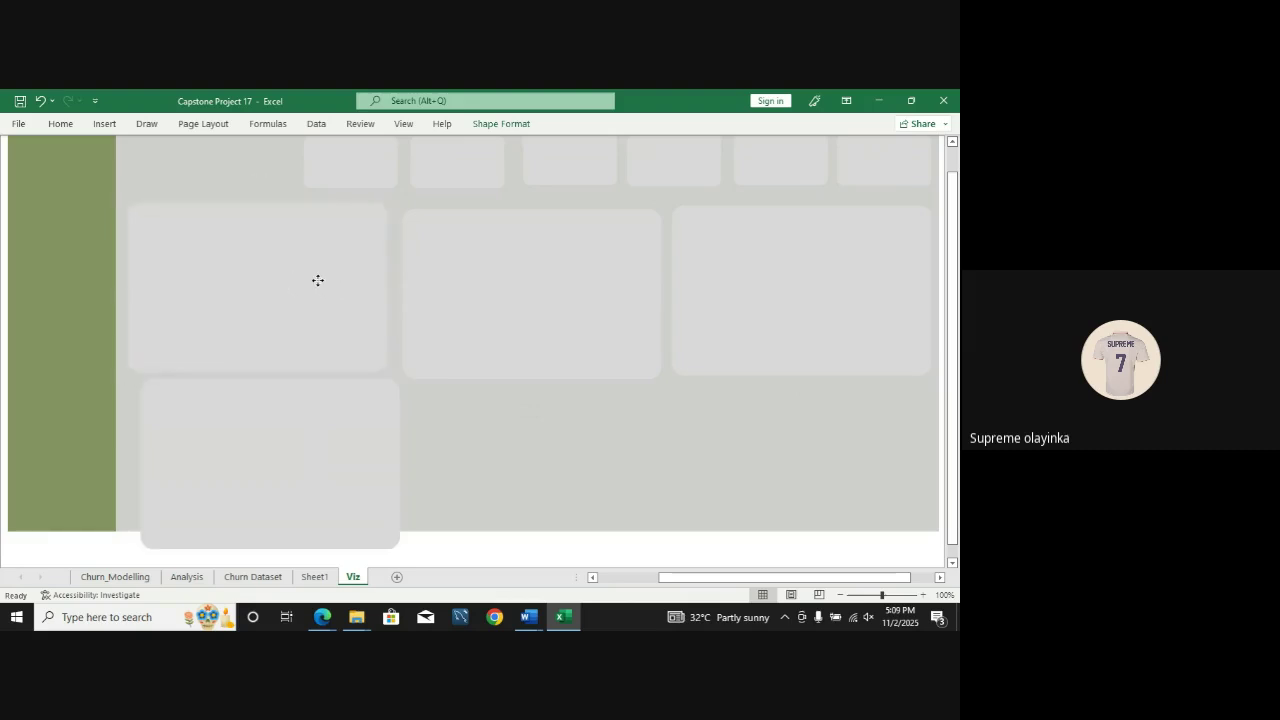
left_click(316, 277)
left_click_drag(537, 311, 529, 294)
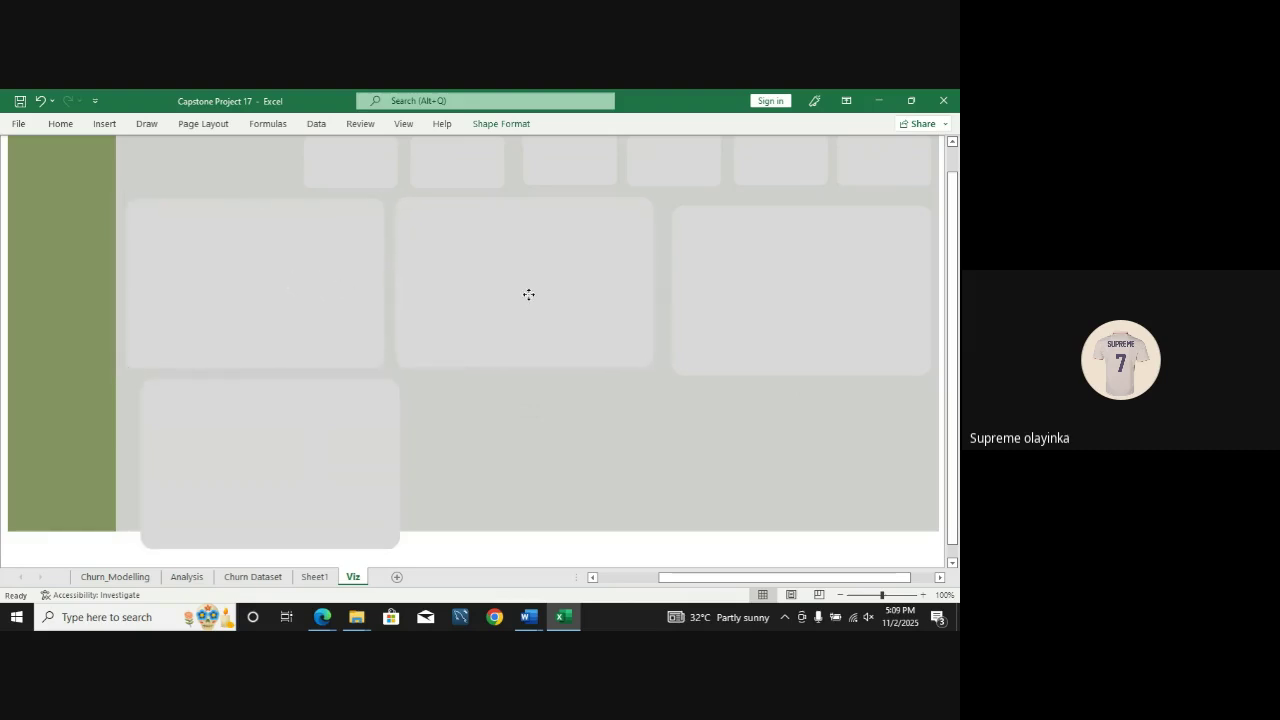
left_click_drag(750, 333, 744, 325)
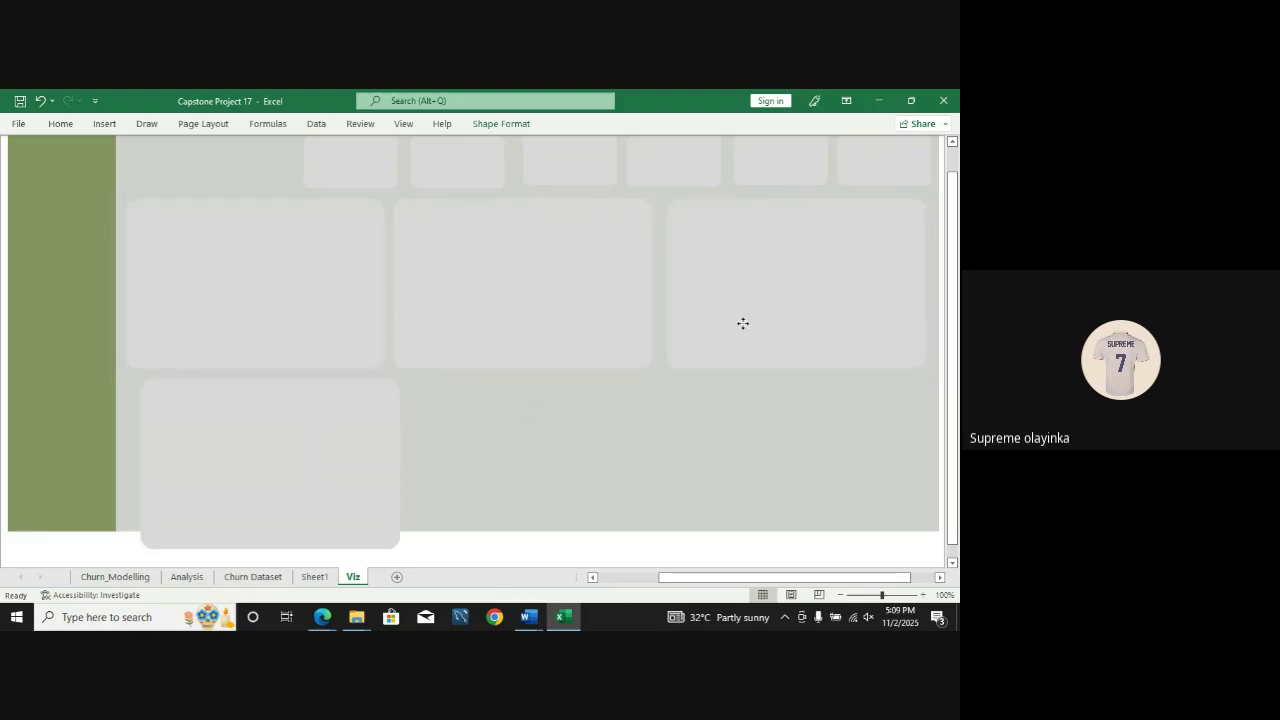
Step: Shorten the first chart panel and fit an equally tall panel directly below it, inside the background
left_click_drag(254, 514, 251, 491)
left_click(280, 318)
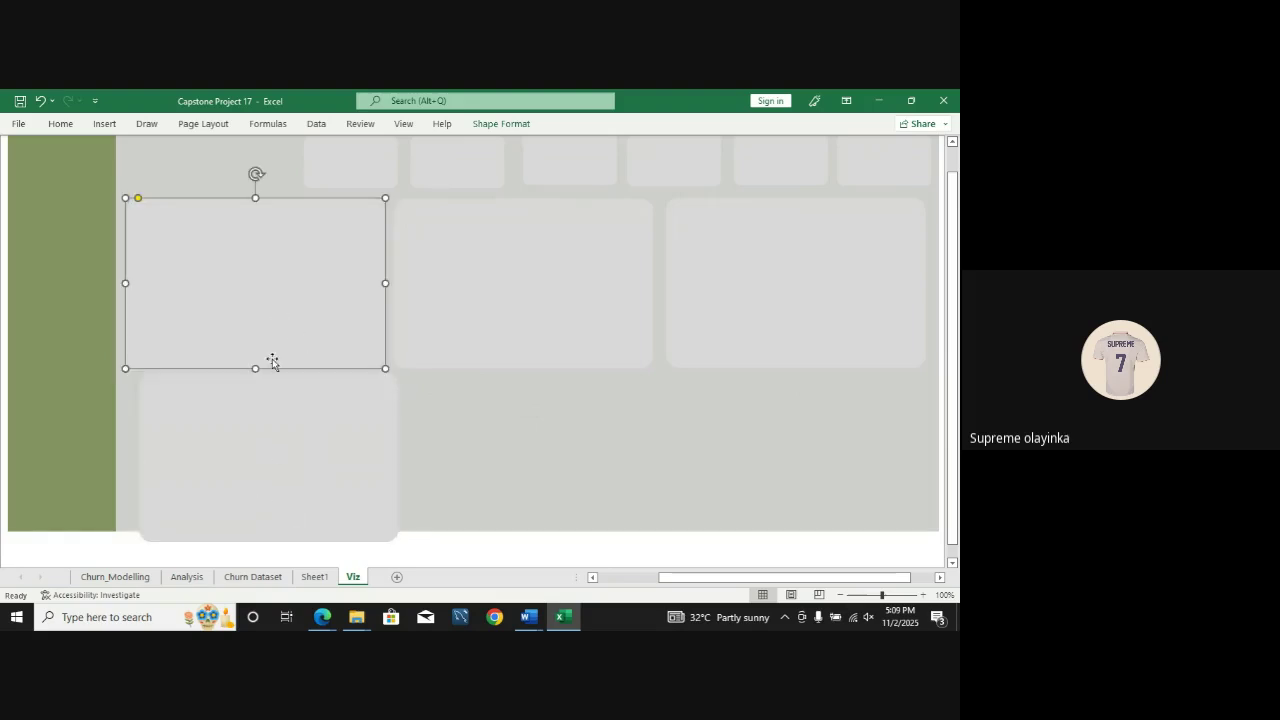
left_click_drag(256, 363, 255, 356)
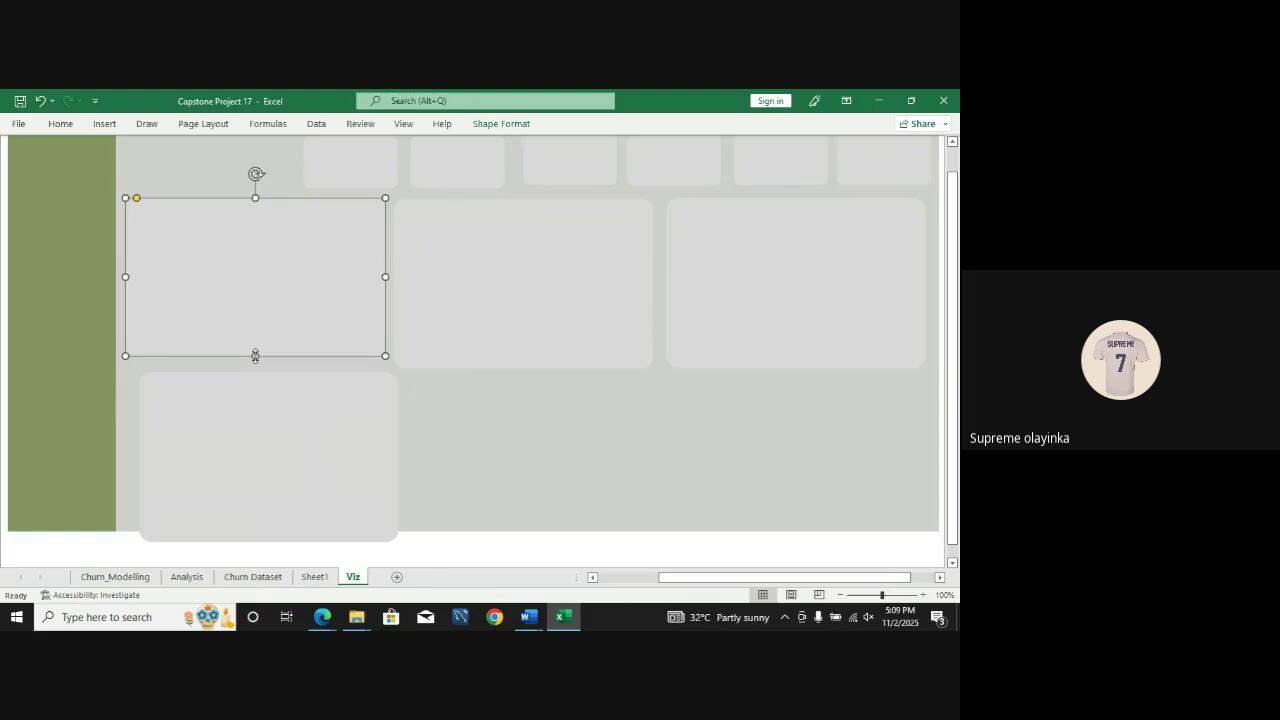
left_click(287, 478)
mouse_move(287, 481)
left_mouse_down()
mouse_move(286, 337)
mouse_move(272, 495)
left_mouse_up()
Step: Delete the two taller chart panels from the middle and end of the upper row
left_click(489, 334)
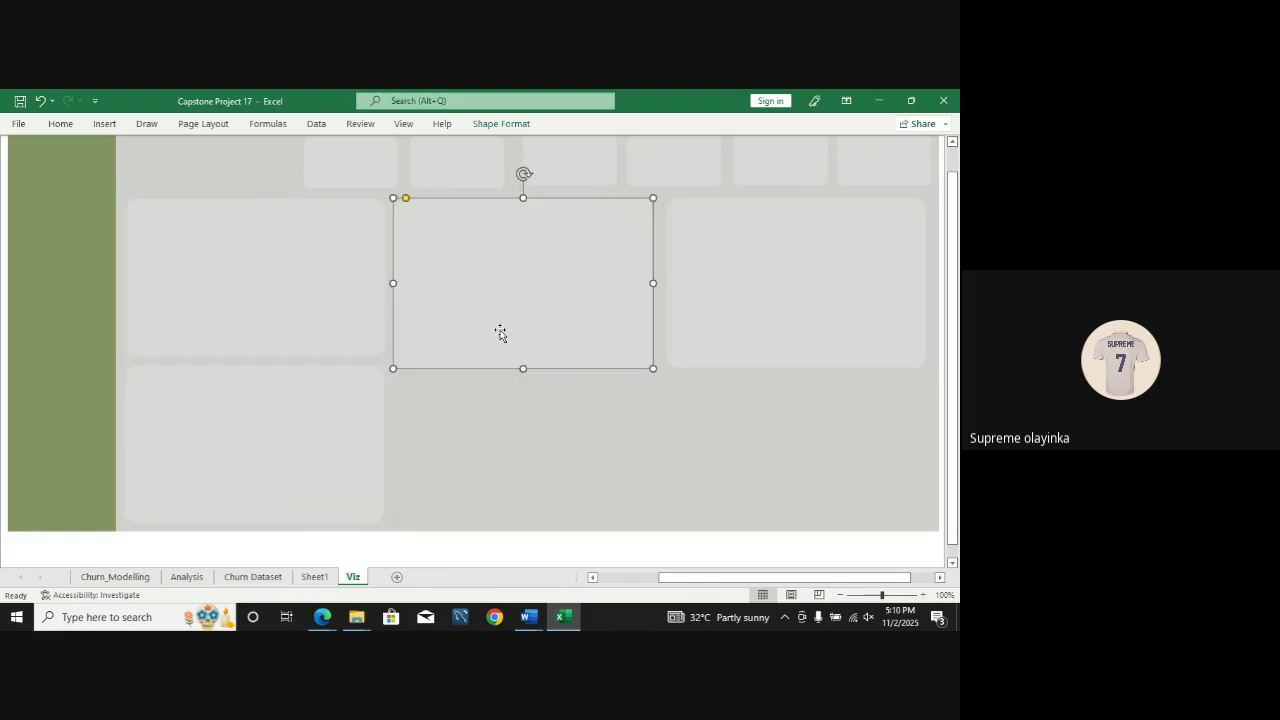
left_click(741, 267, "shift")
left_click_drag(740, 268, 742, 270)
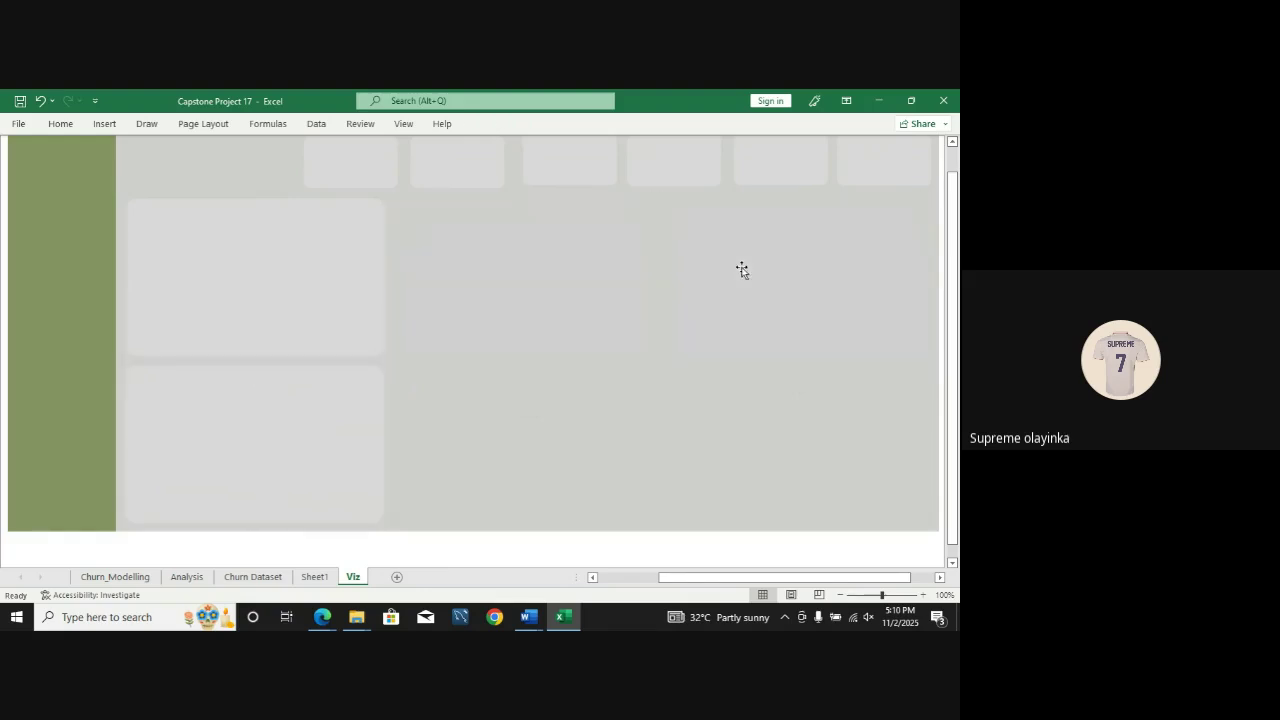
Step: Duplicate the two shortened chart panels across the background to form a grid of two rows with three panels each
left_click(234, 343)
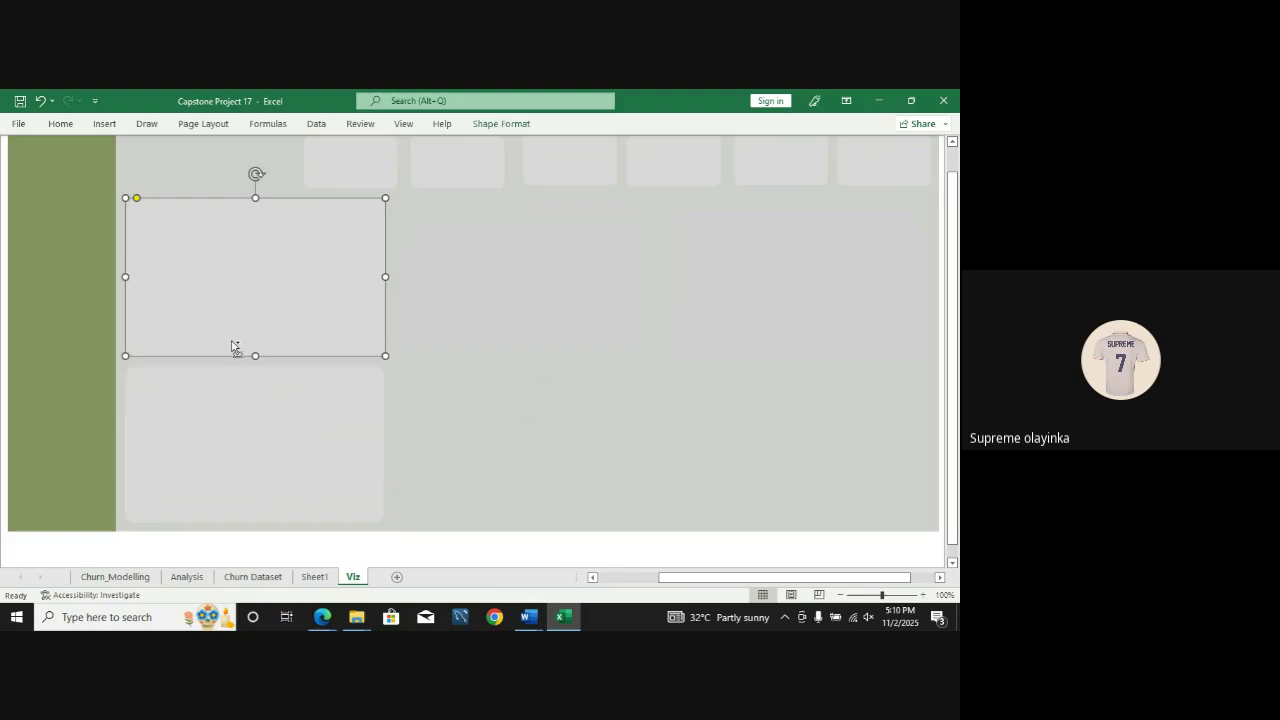
left_click_drag(234, 345, 489, 327)
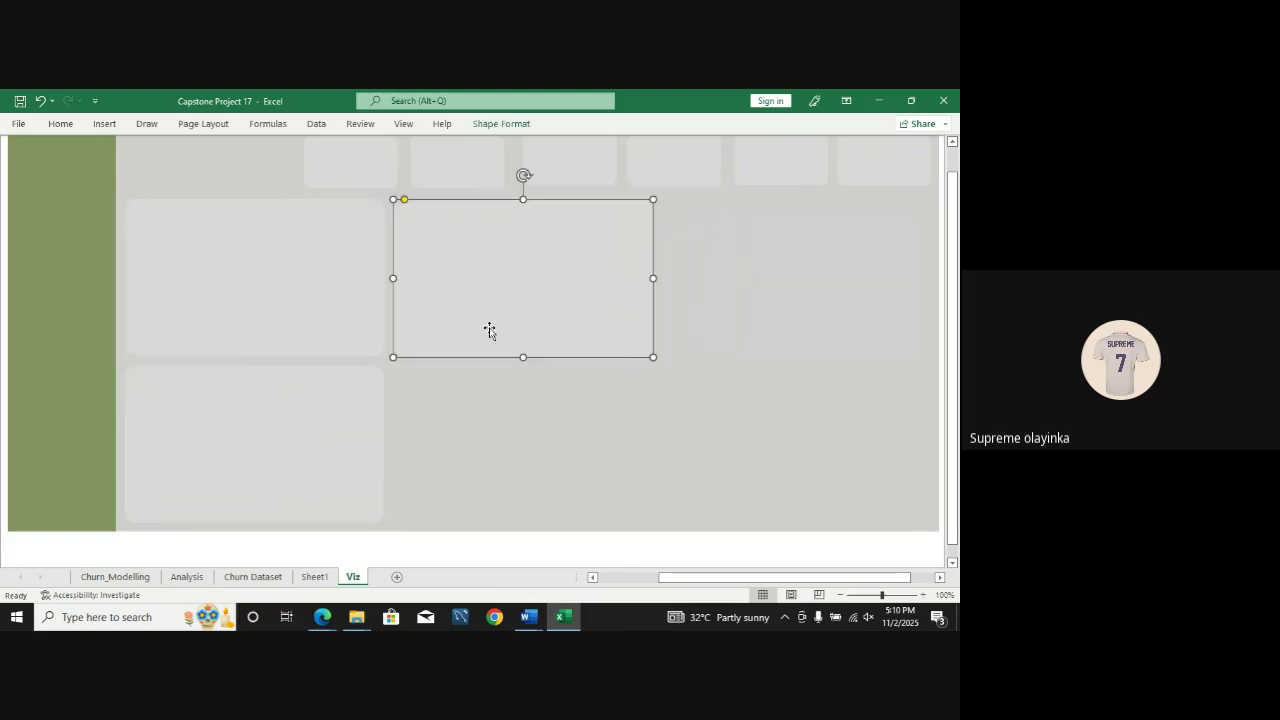
left_click(298, 396)
left_click_drag(297, 406, 559, 407)
key("ctrl+d")
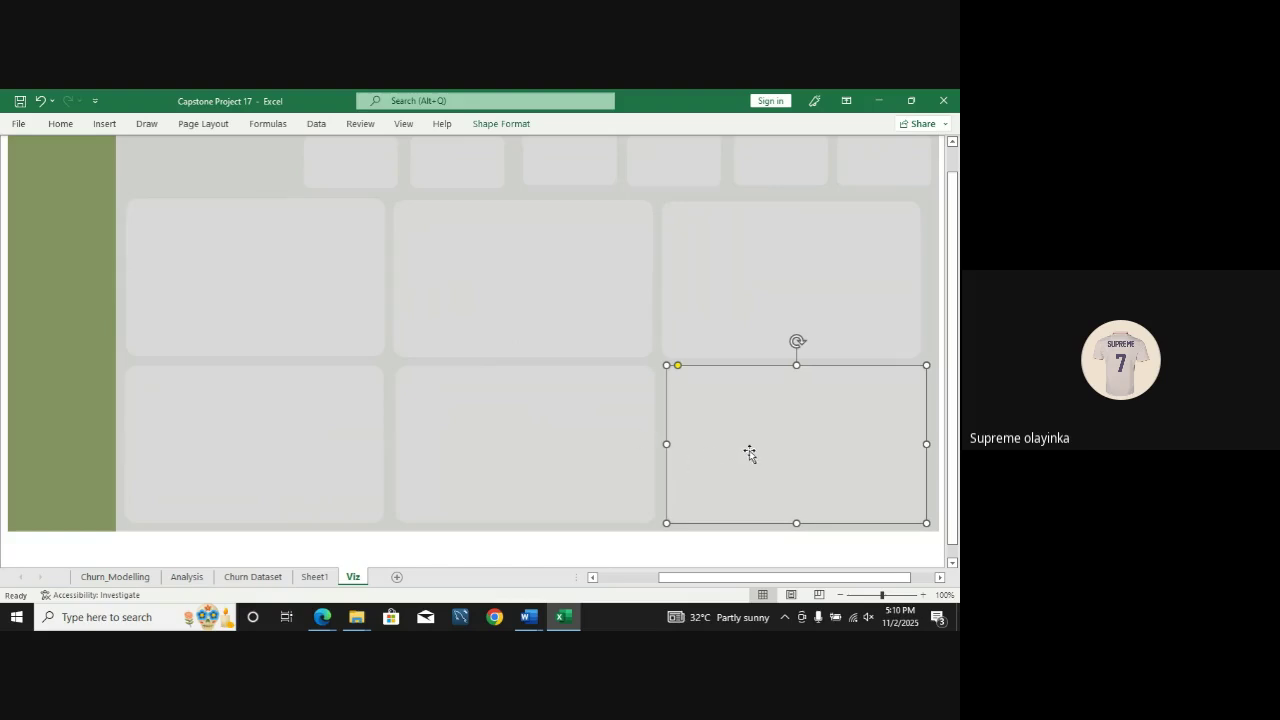
Step: Deselect the panels and save the workbook
left_click_drag(947, 437, 950, 421)
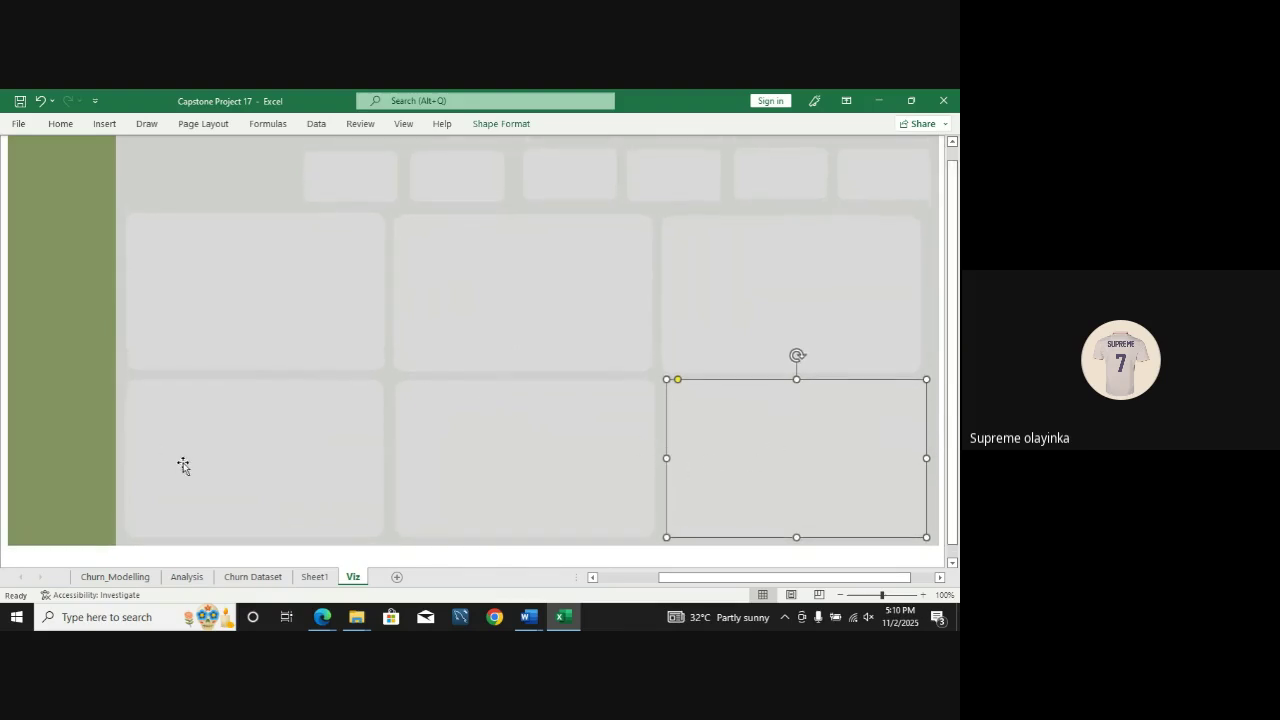
left_click(316, 553)
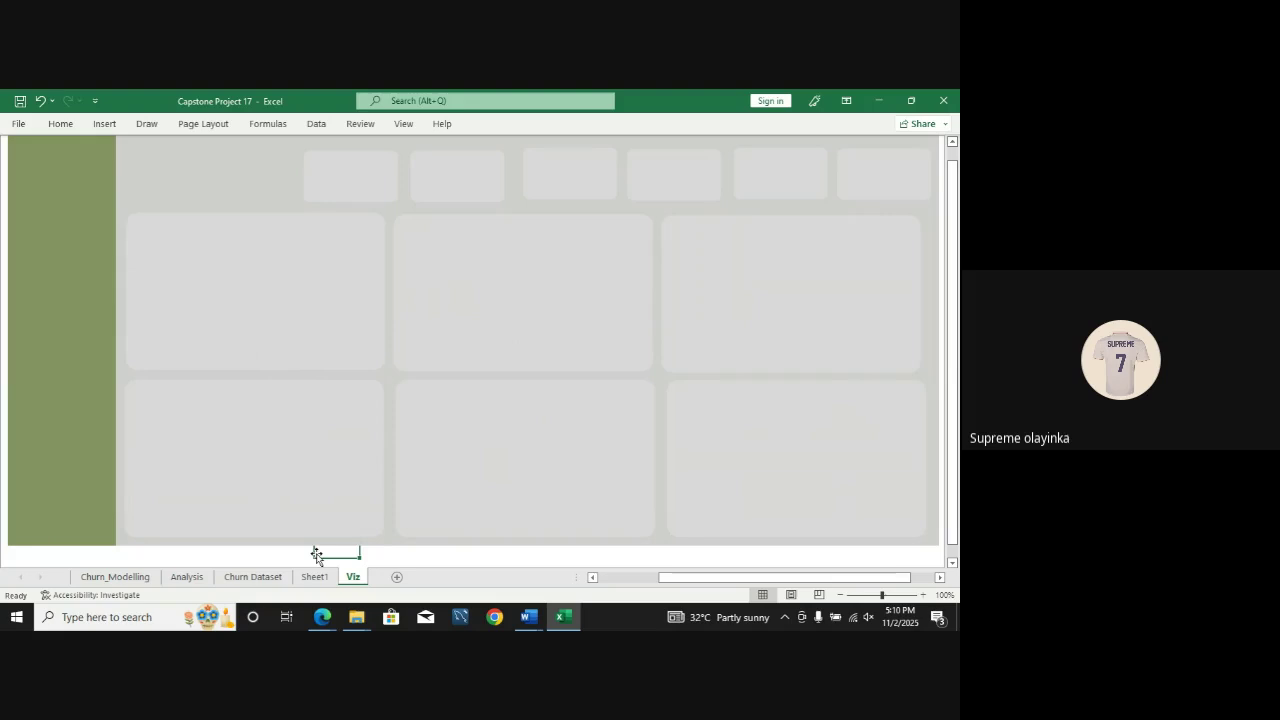
left_click(18, 101)
Step: Review the shark attack, car sales time trend and pharmaceutical sales dashboard examples in WhatsApp Web, and return to the Excel workbook
mouse_move(322, 617)
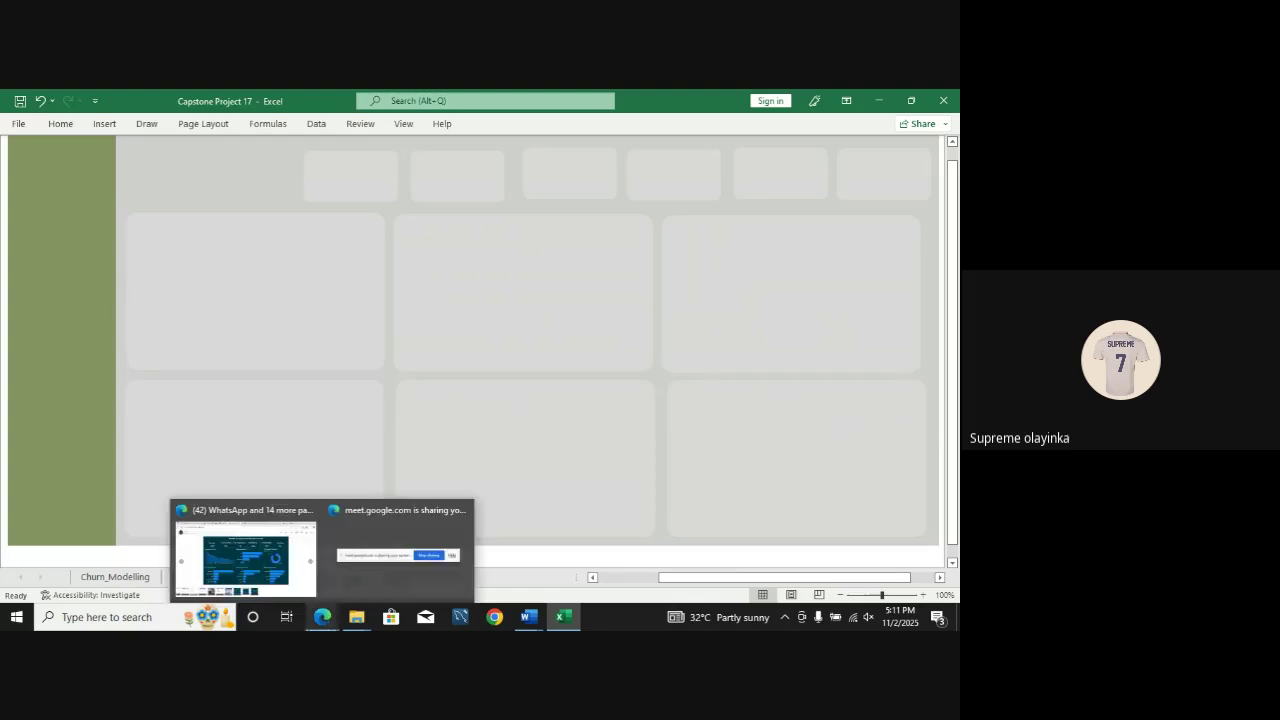
left_click(294, 572)
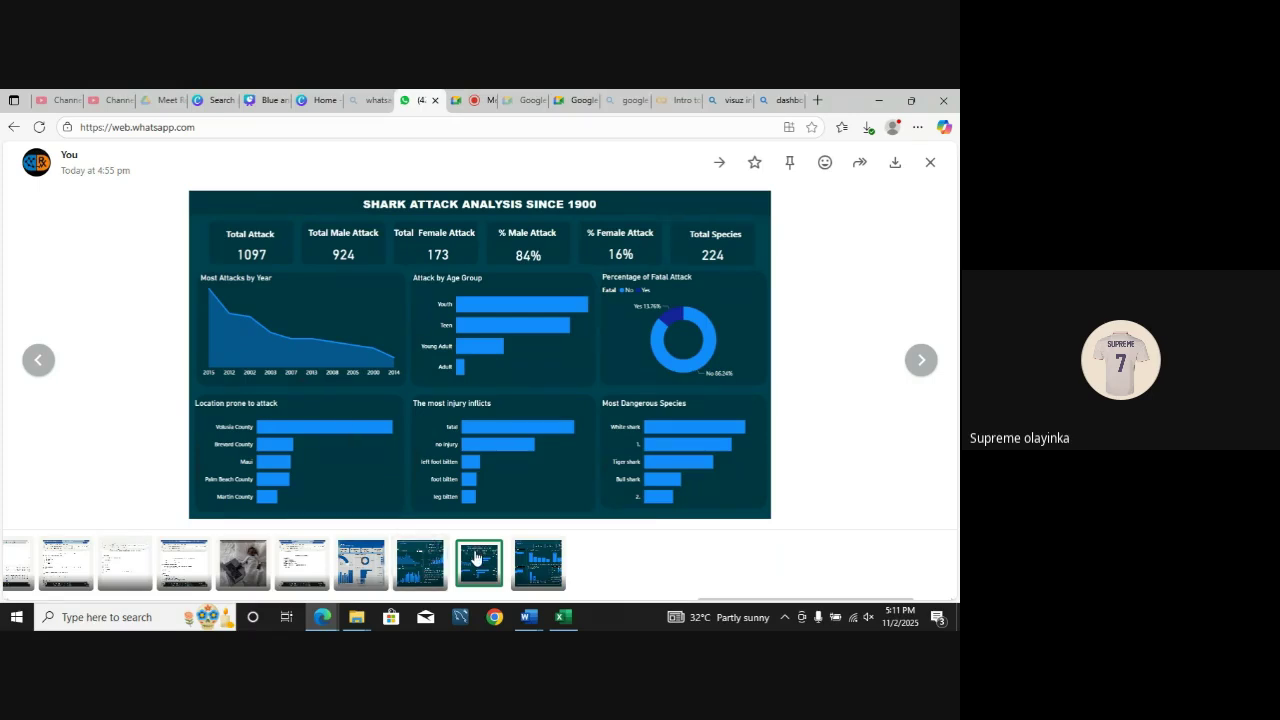
left_click(436, 565)
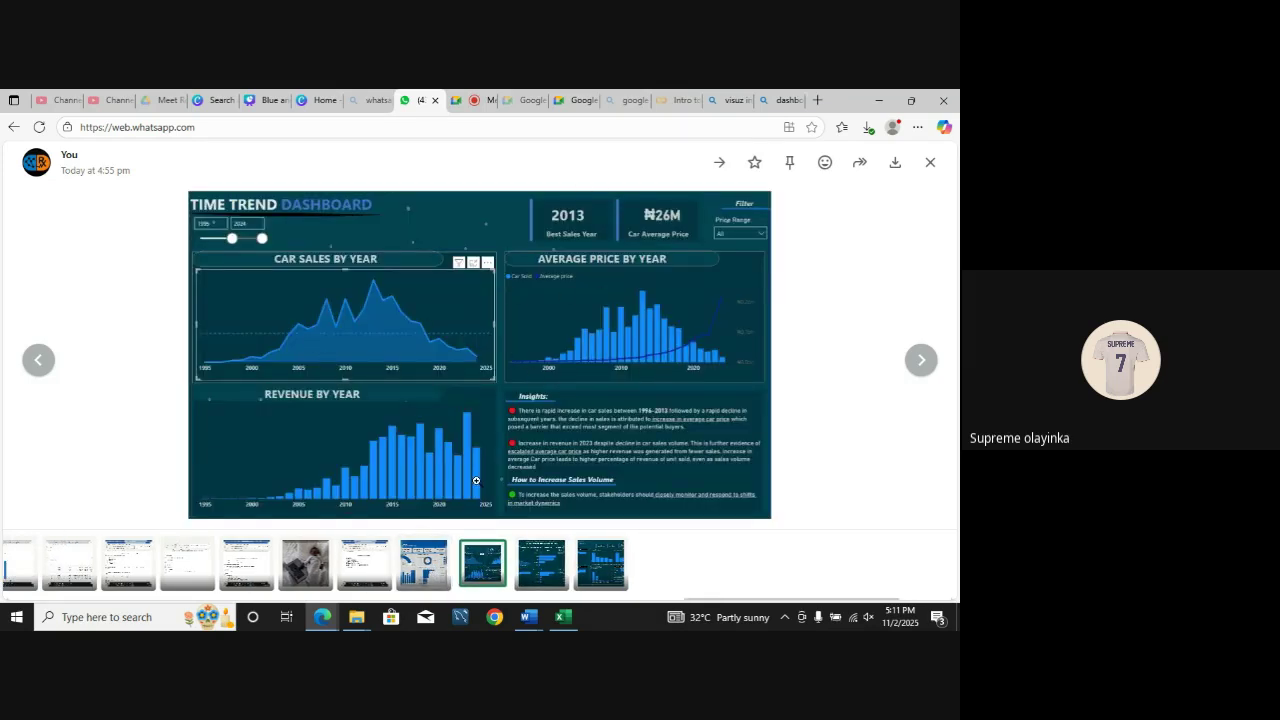
left_click(424, 576)
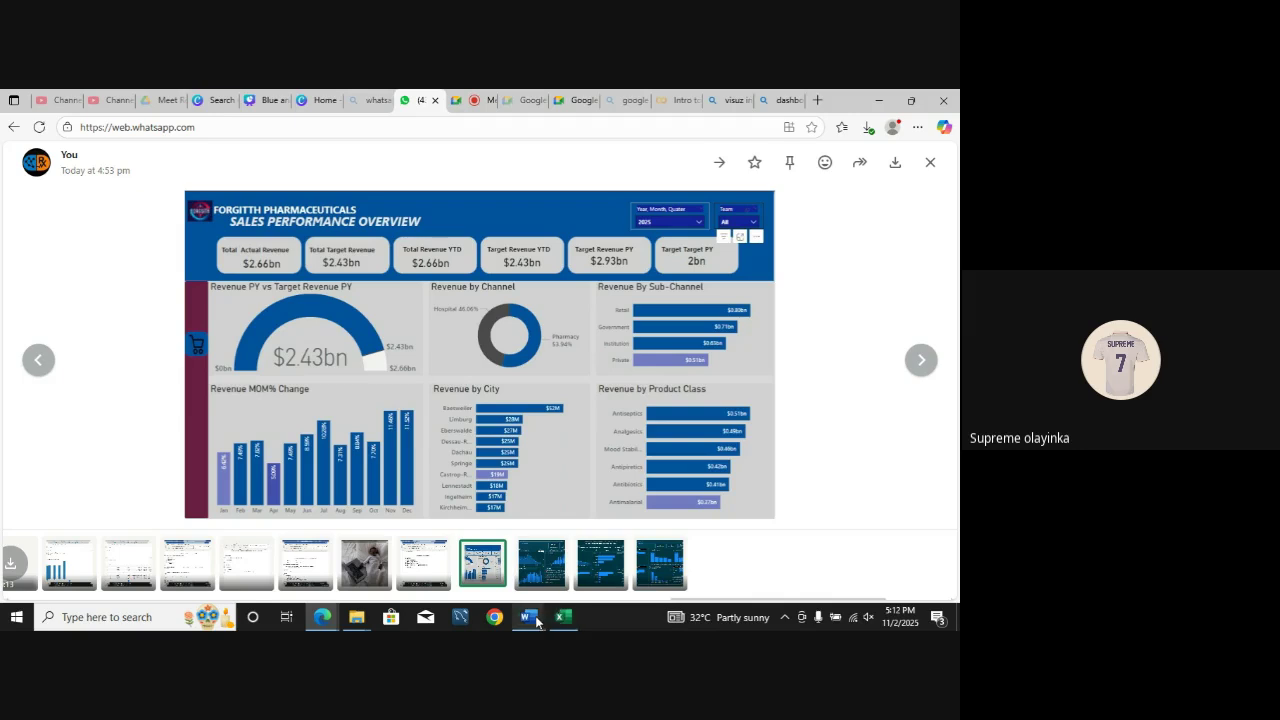
mouse_move(537, 620)
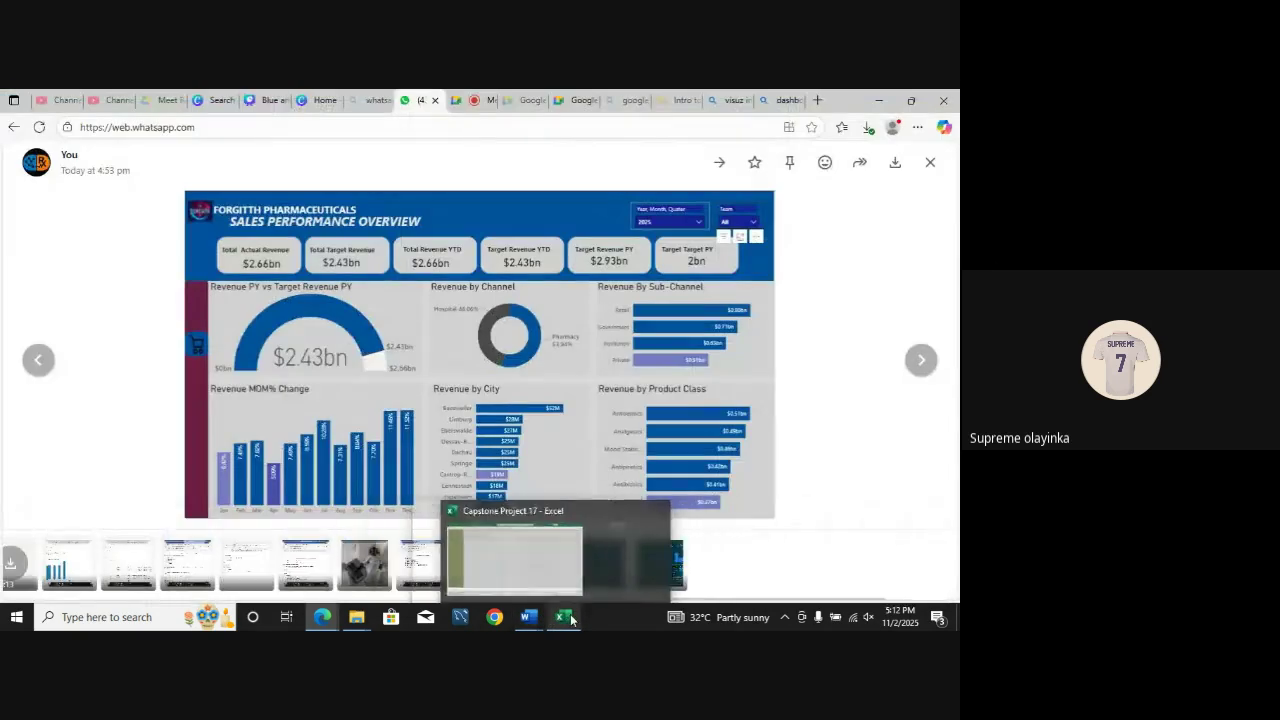
left_click(567, 573)
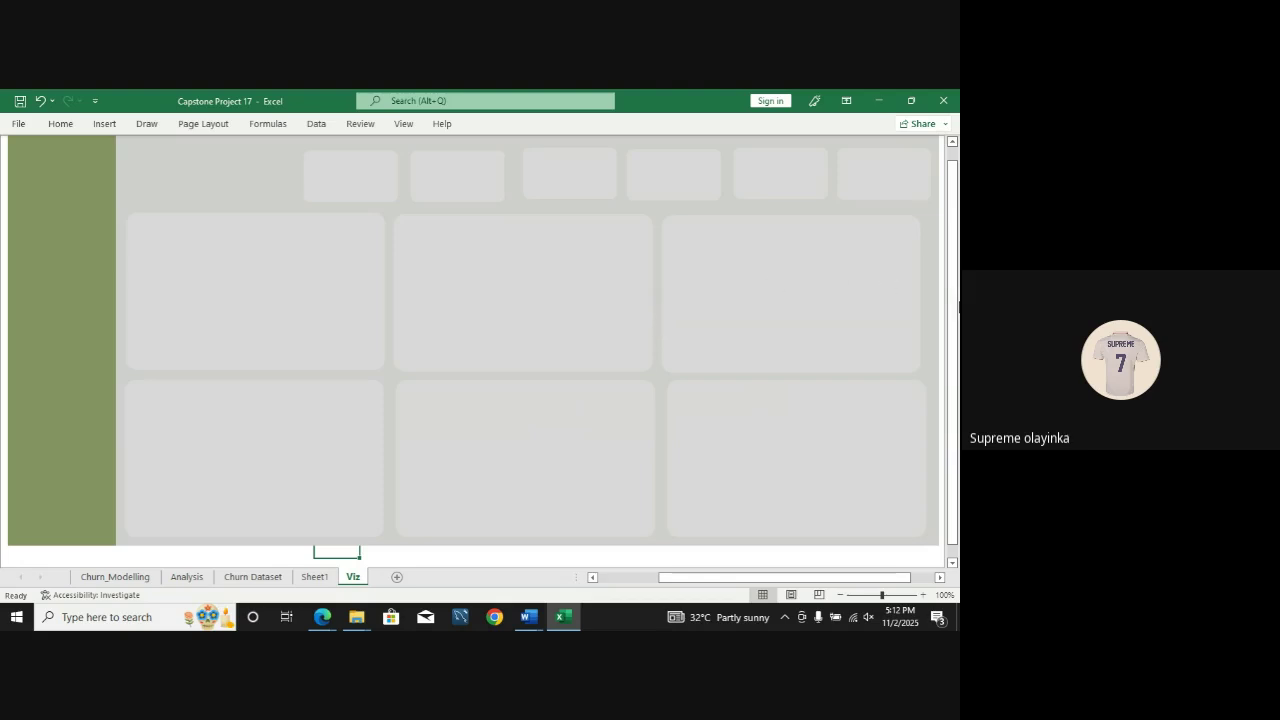
Step: Raise the first and last KPI cards slightly toward the upper edge of the background
left_click_drag(953, 300, 954, 290)
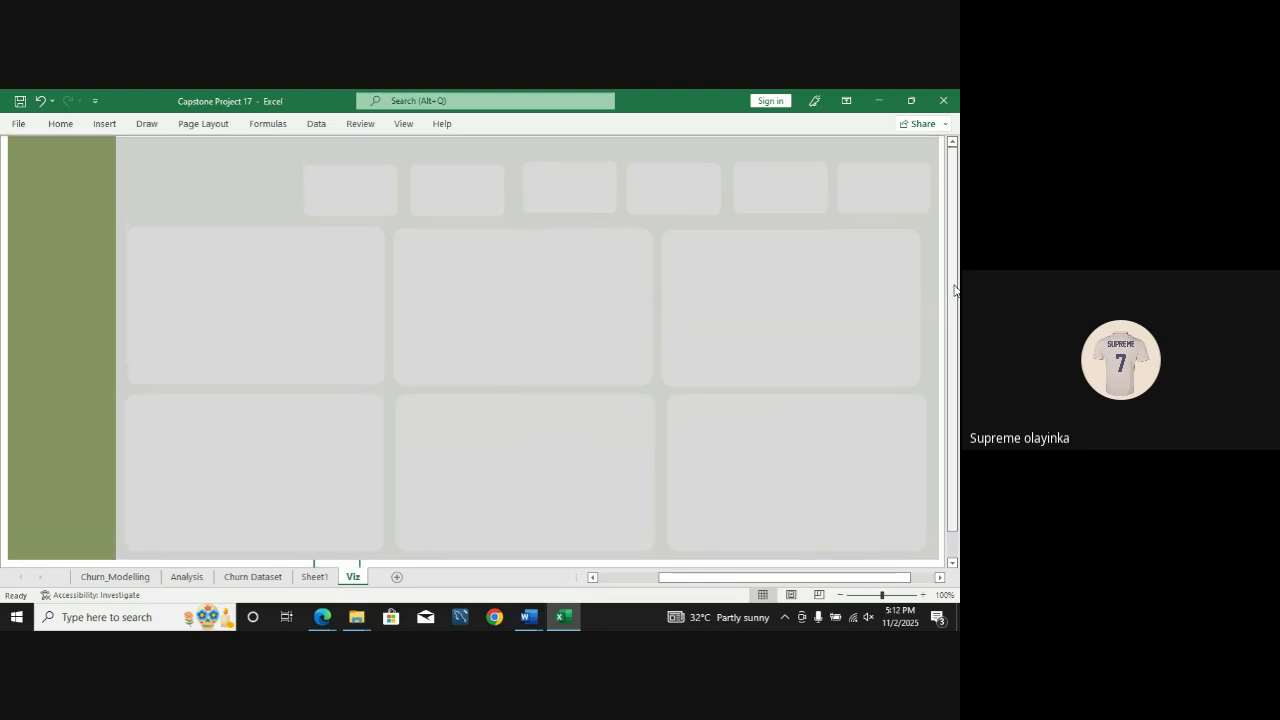
left_click(352, 188)
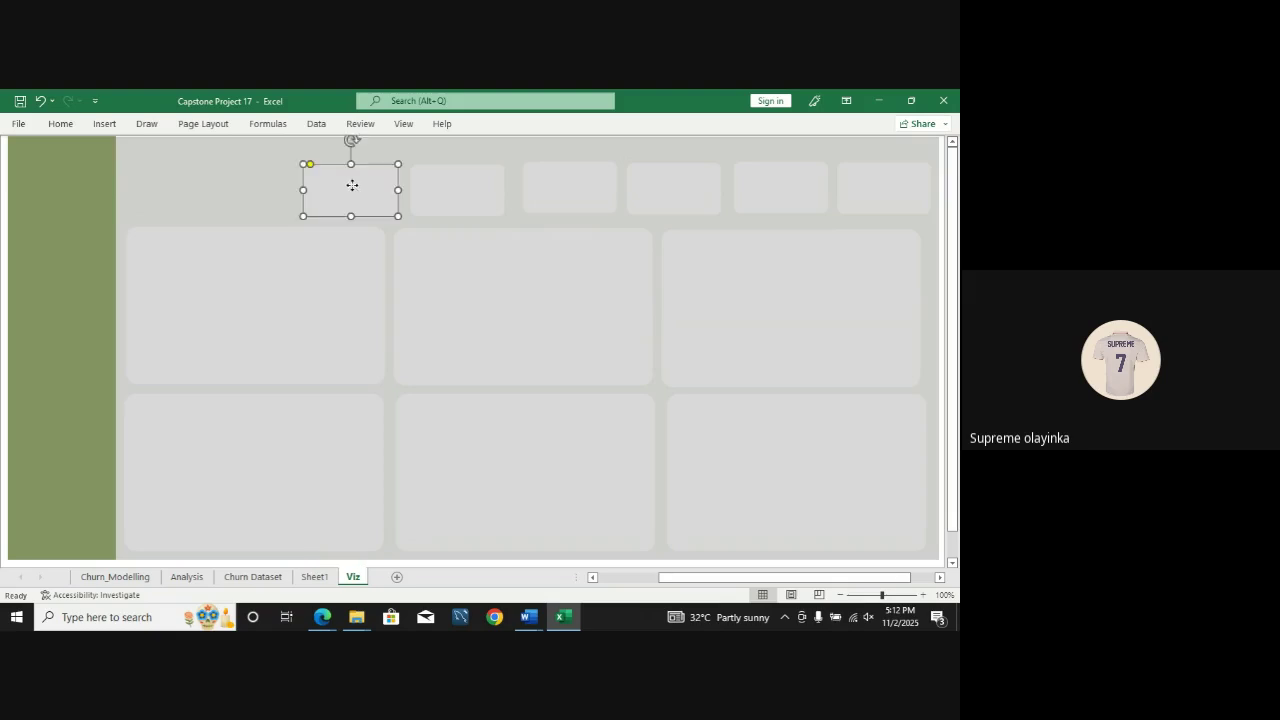
left_click_drag(352, 188, 353, 178)
left_click(355, 177)
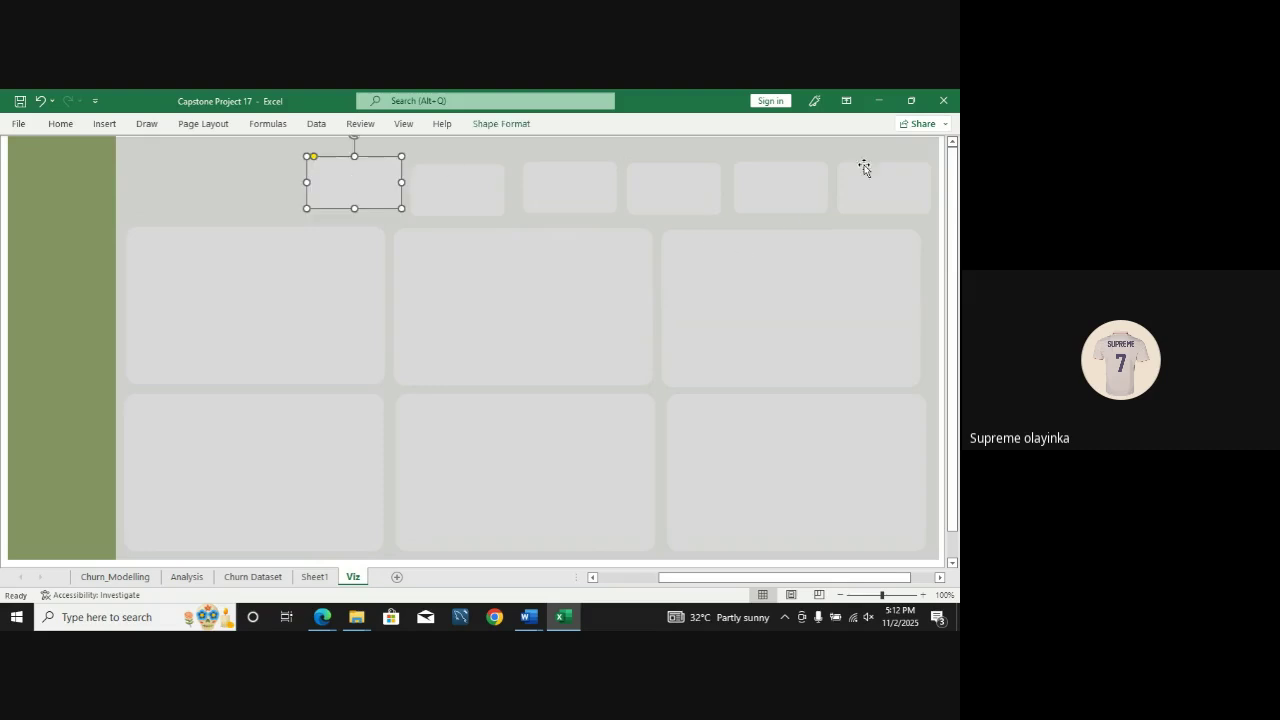
left_click(897, 177)
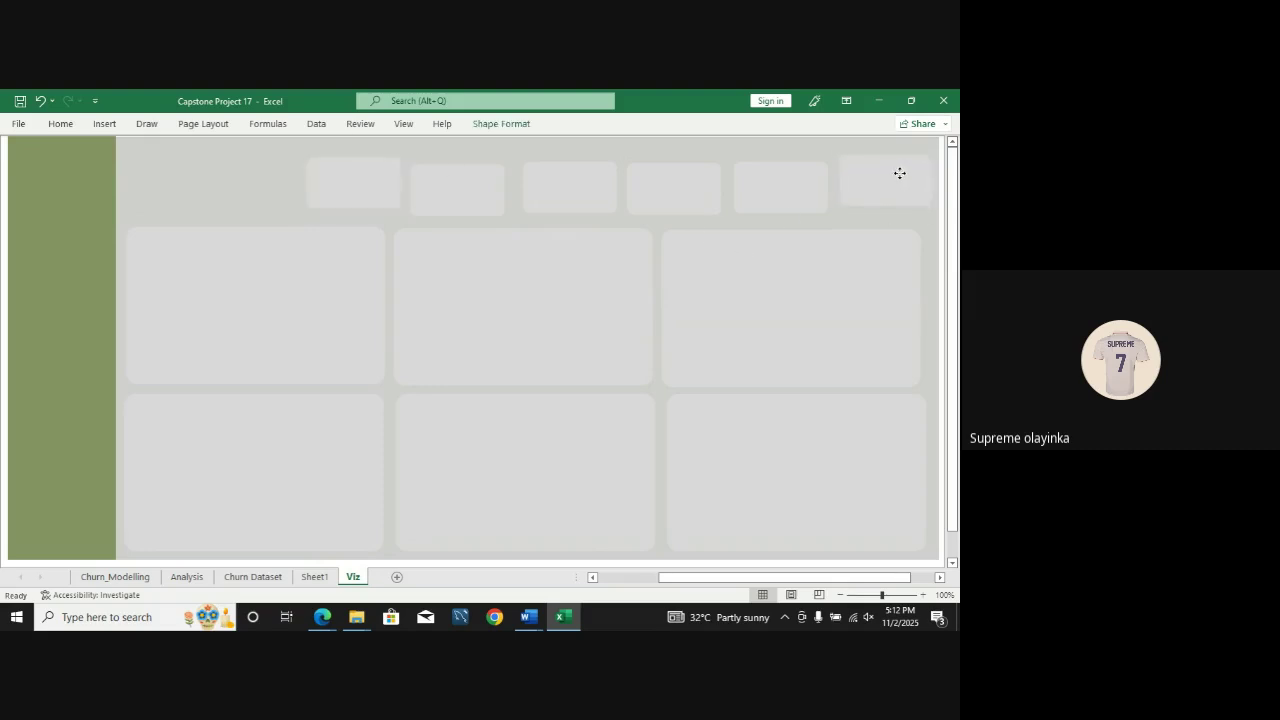
left_click(899, 173)
Step: Raise the four middle KPI cards so they line up with the first and last cards
left_click(449, 191)
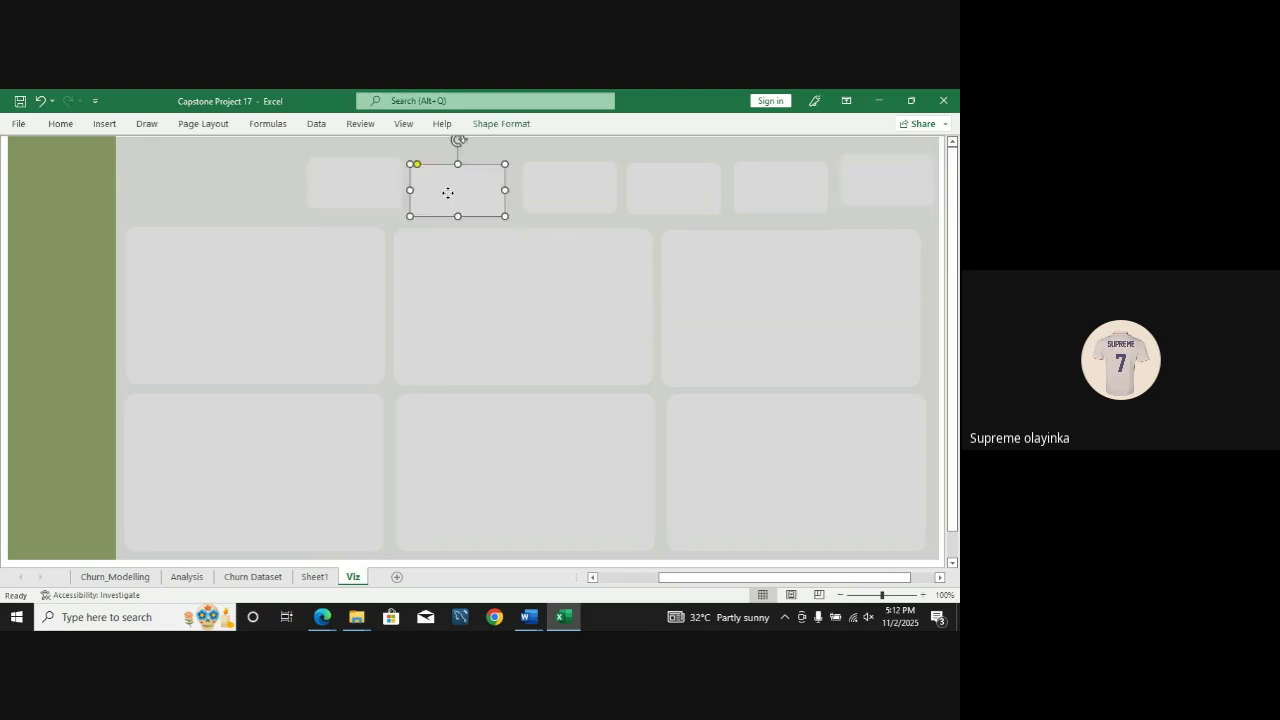
left_click_drag(449, 191, 448, 187)
left_click(448, 184)
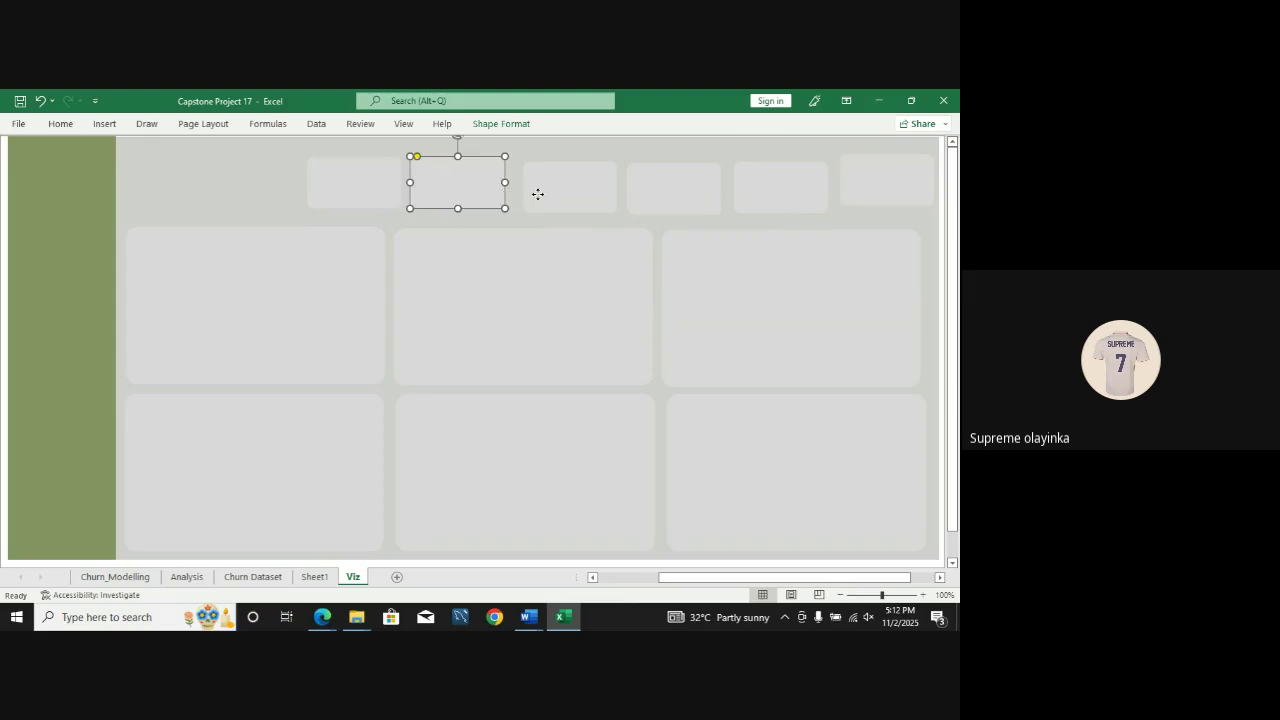
left_click_drag(534, 194, 533, 188)
left_click(532, 190)
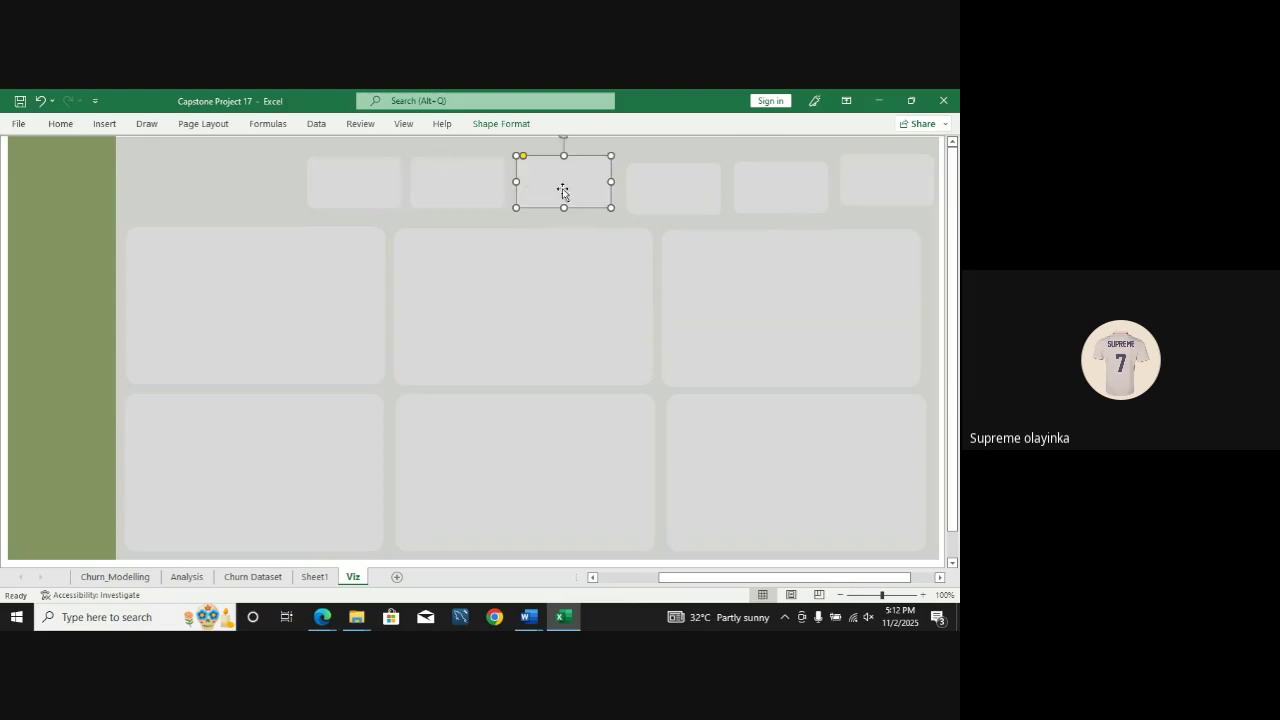
left_click(630, 196)
left_click_drag(630, 196, 632, 187)
left_click(633, 188)
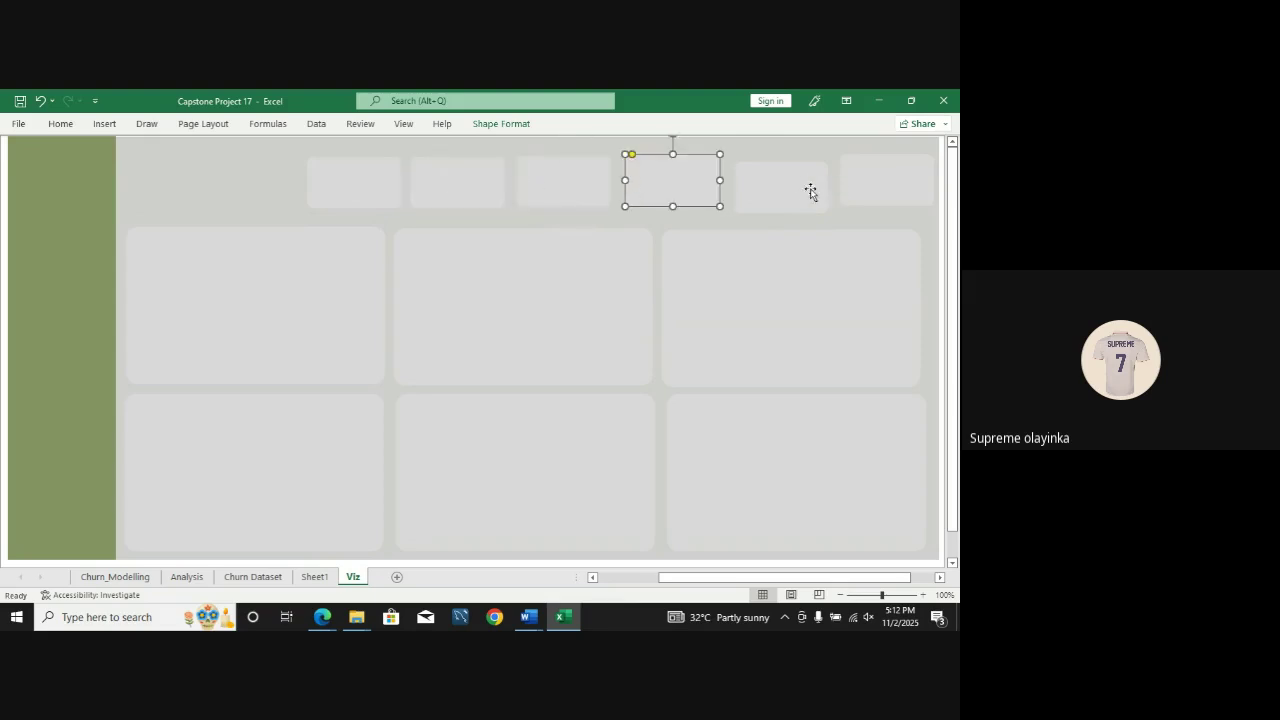
left_click_drag(797, 187, 793, 177)
left_click(793, 182)
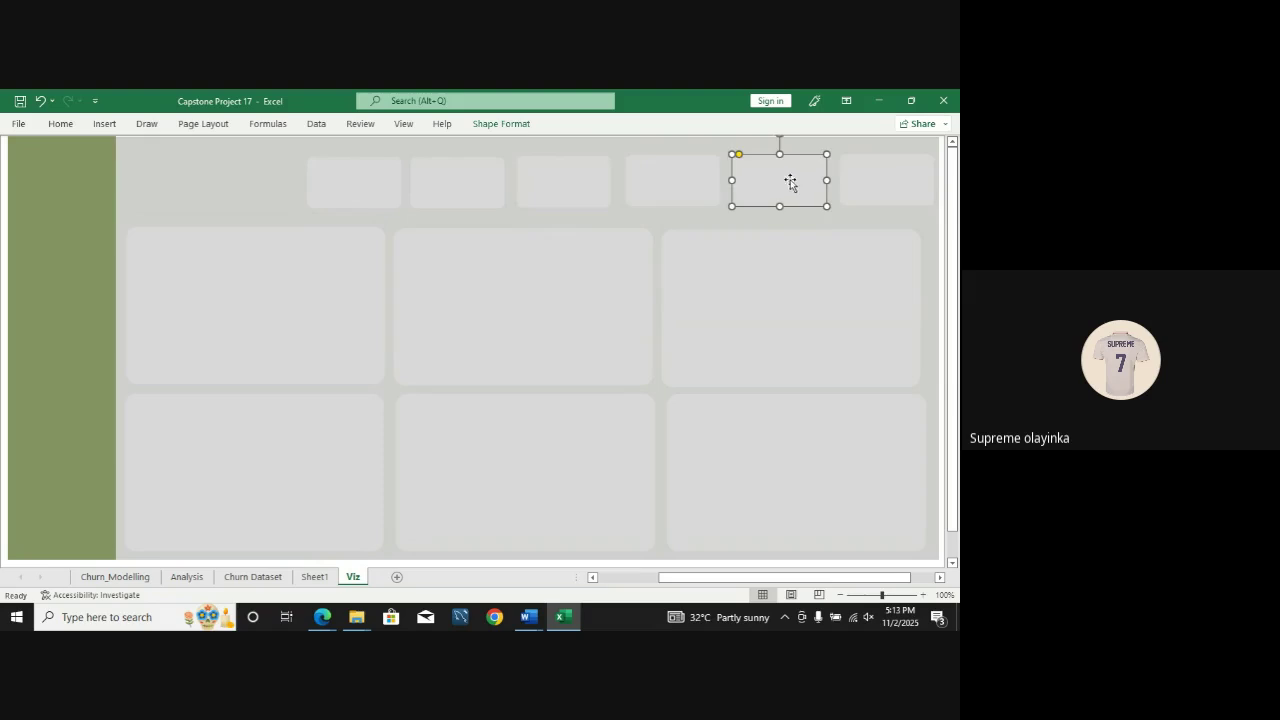
Step: Nudge the first two KPI cards slightly toward the third card to even out the gaps
left_click(375, 175)
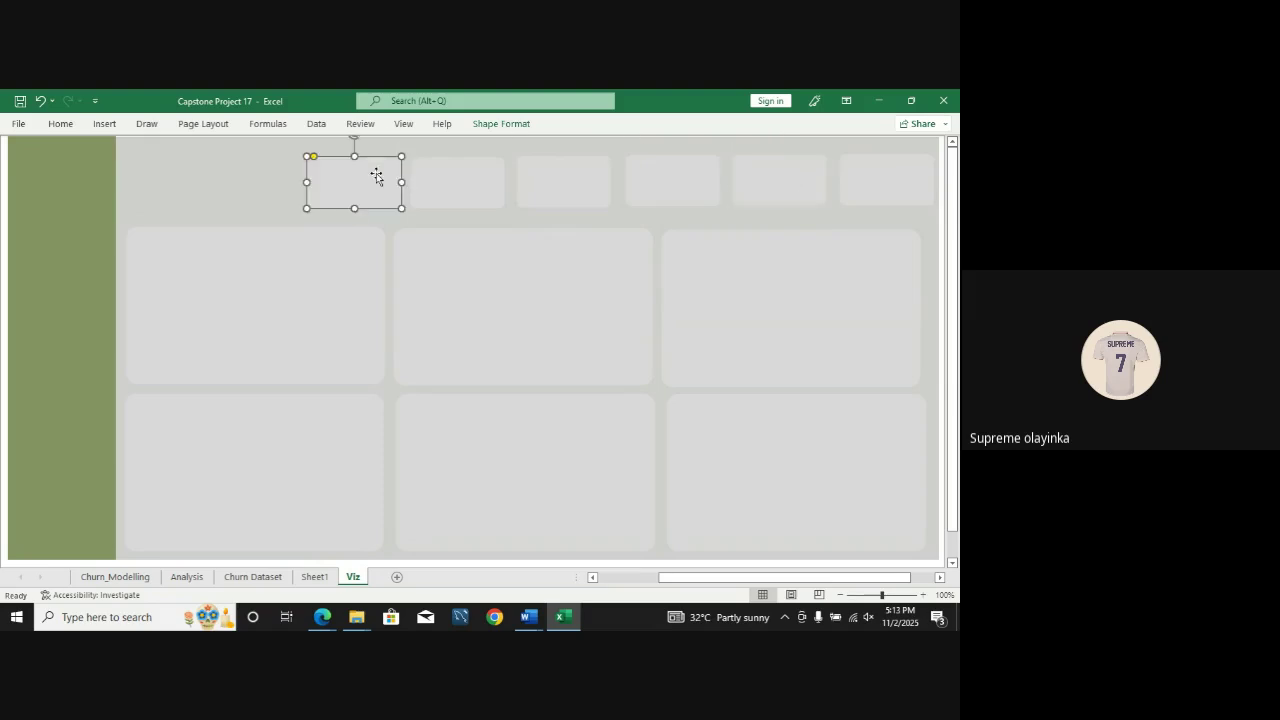
left_click(460, 182)
left_click_drag(460, 182, 466, 184)
left_click(468, 183)
left_click(400, 189)
left_click(404, 189)
left_click(401, 190)
Step: Select all six KPI cards in the upper row and align them along their bottom edges
left_click(422, 309)
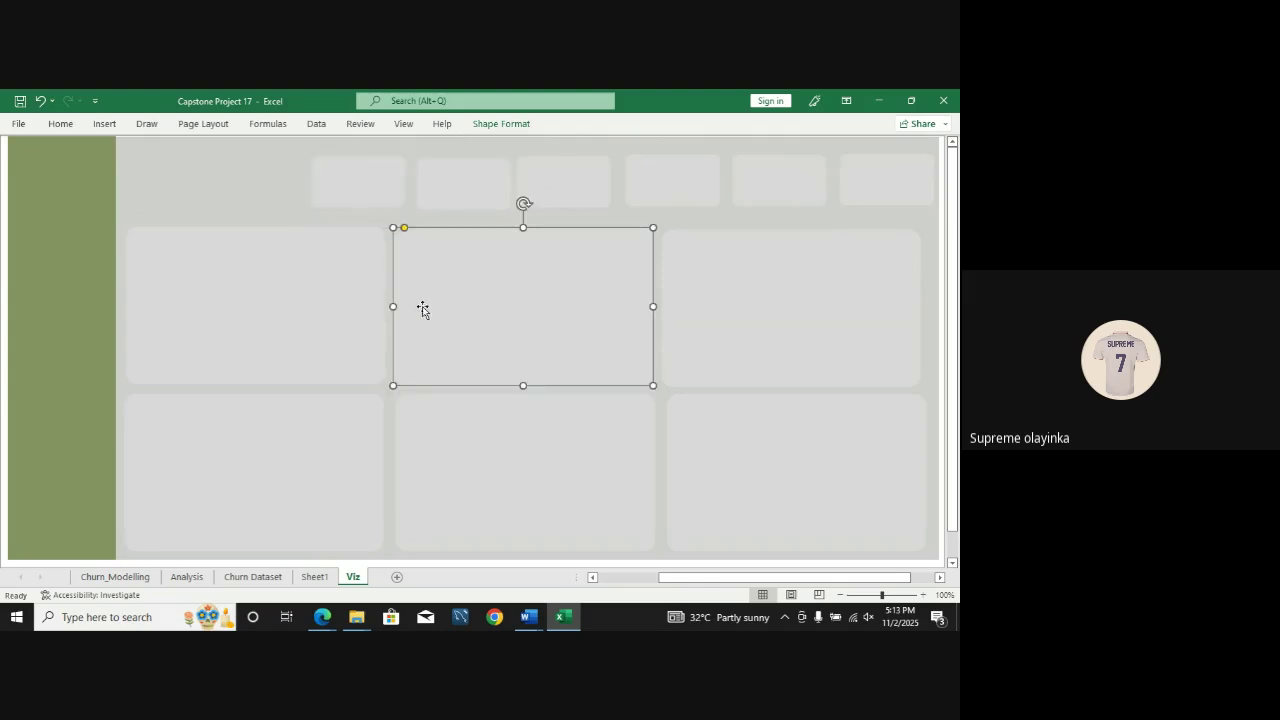
left_click(306, 316)
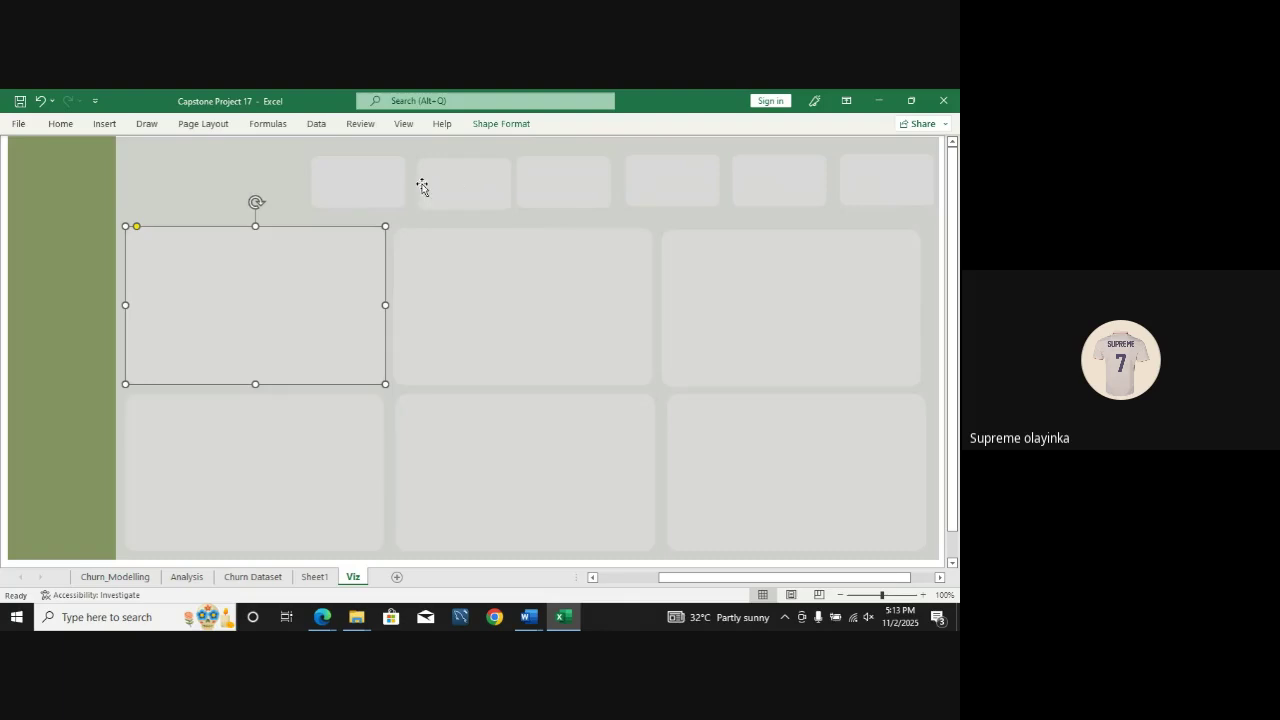
left_click(384, 183)
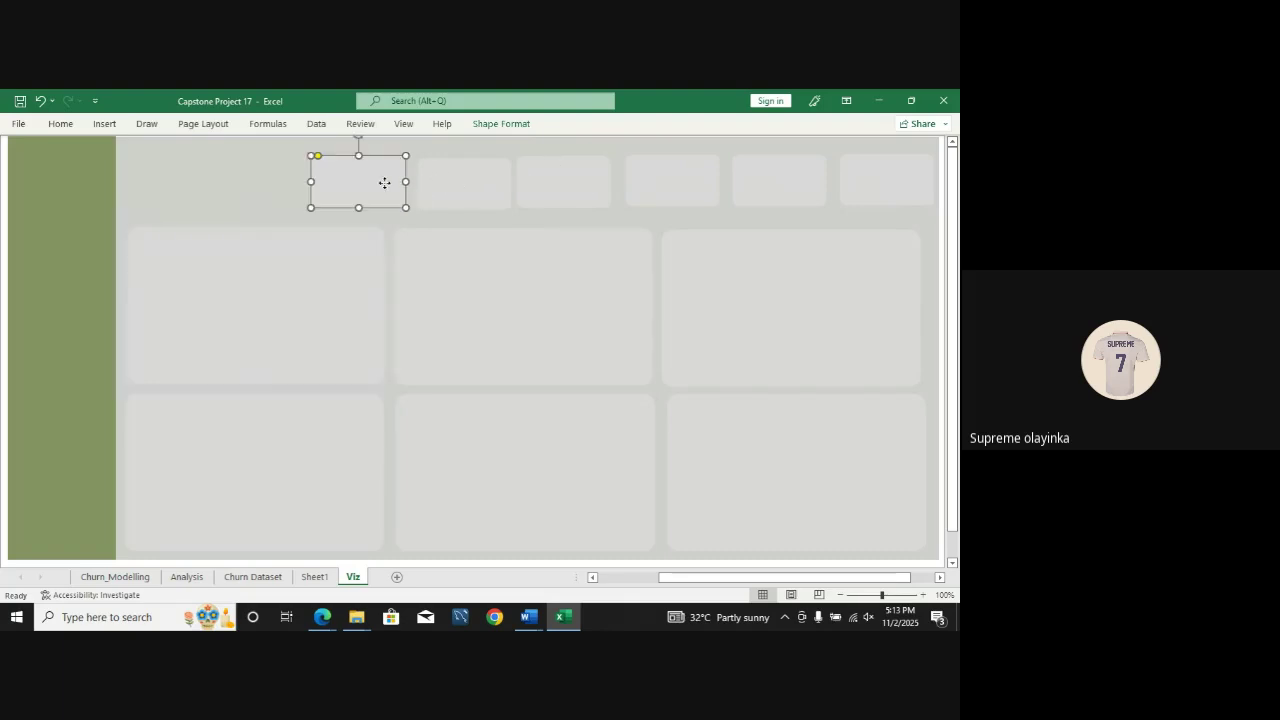
left_click(449, 196, "ctrl")
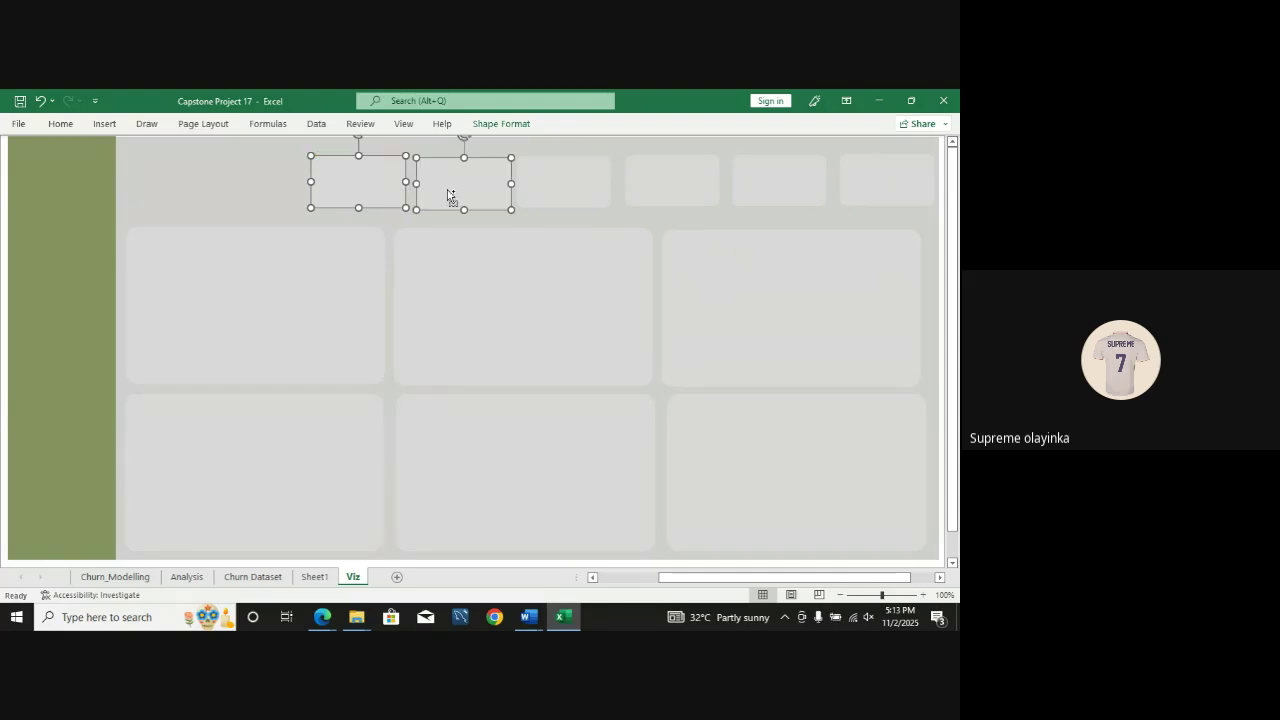
left_click(549, 196, "ctrl")
left_click(671, 184, "ctrl")
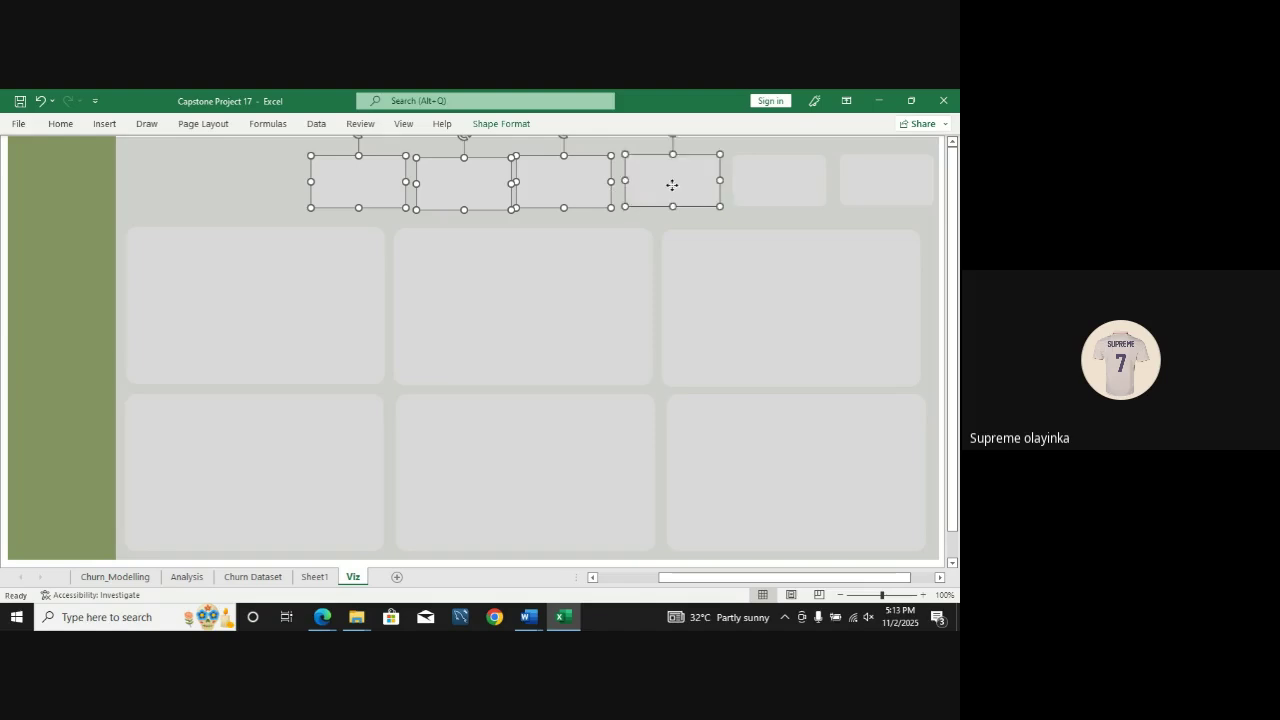
left_click(770, 172, "ctrl")
left_click(857, 182, "ctrl")
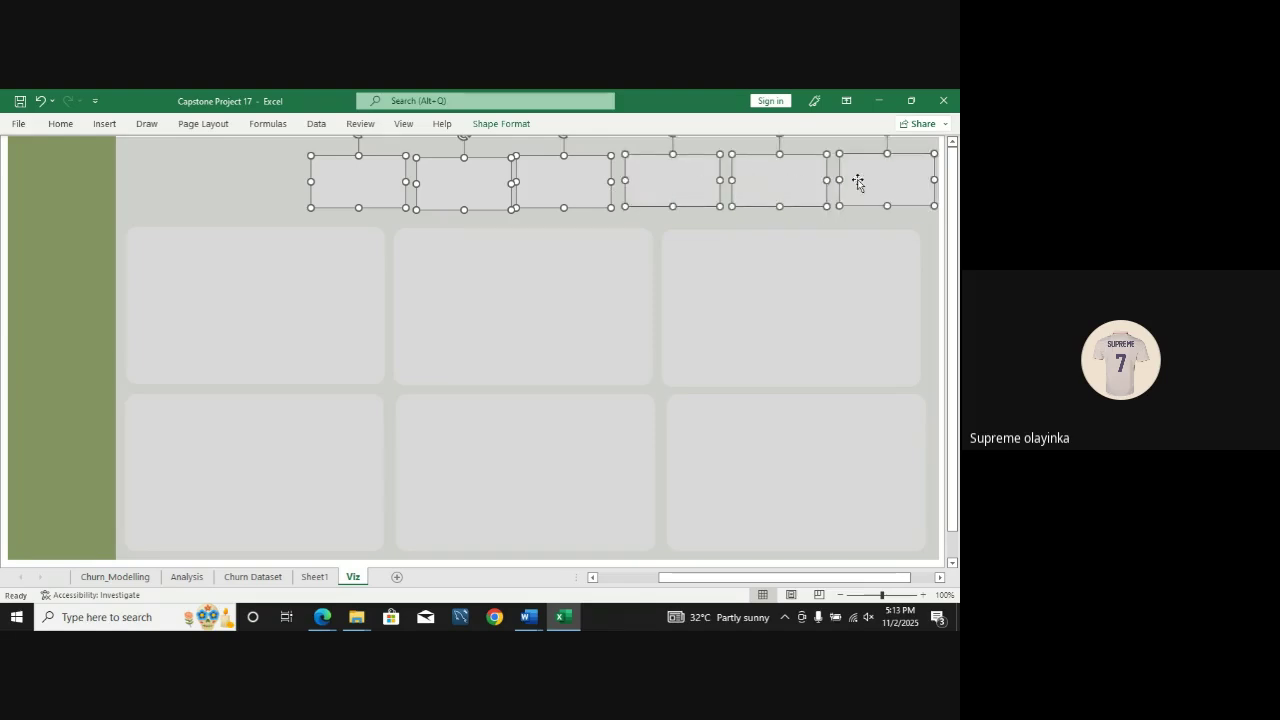
left_click(518, 125)
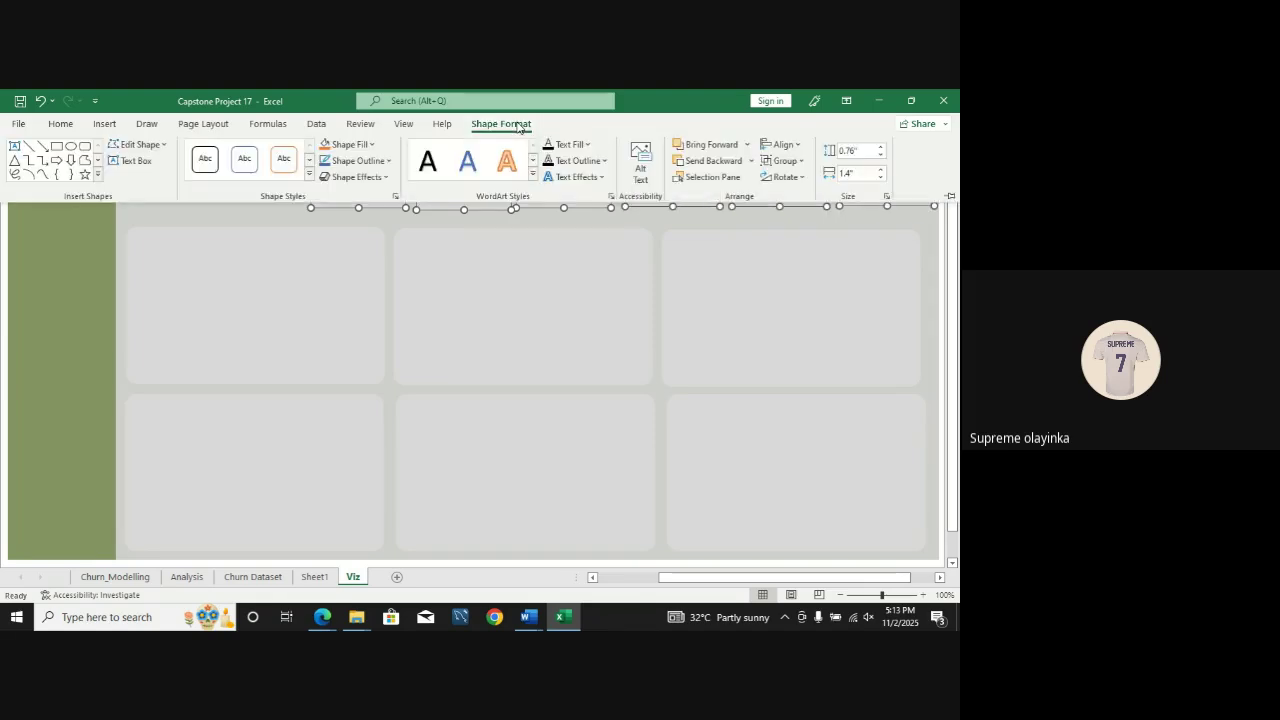
left_click(792, 146)
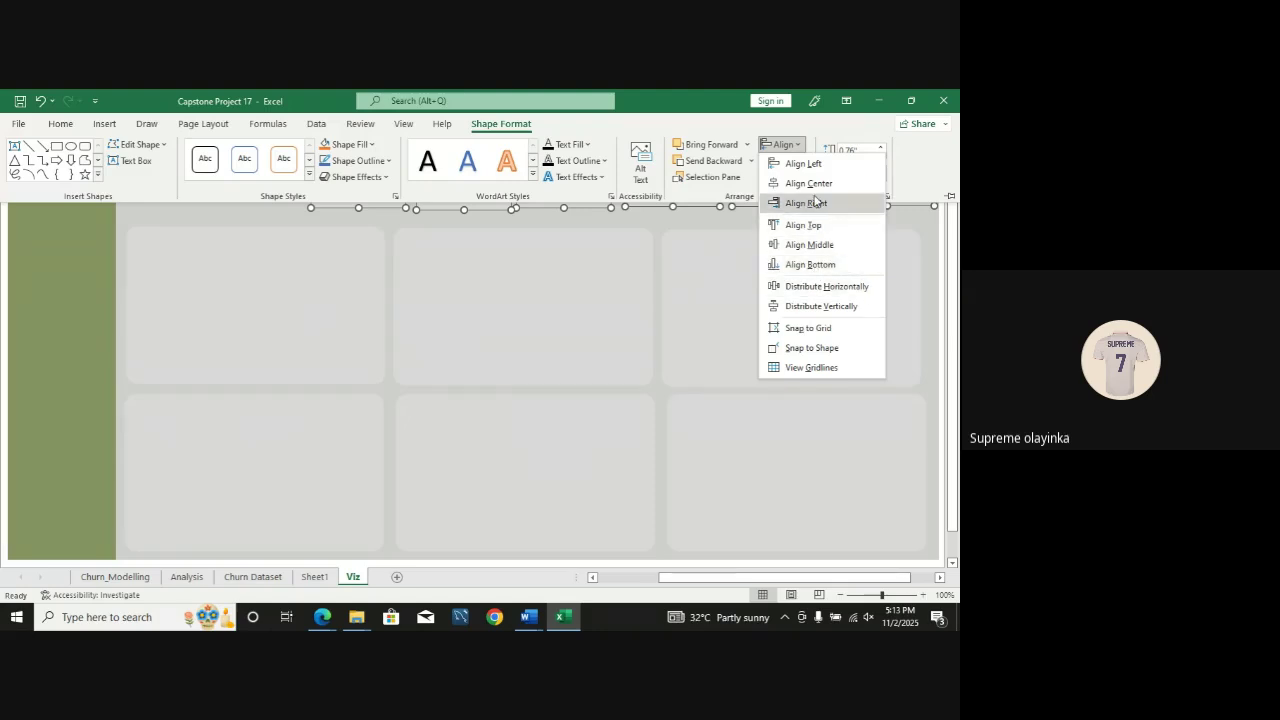
left_click(822, 263)
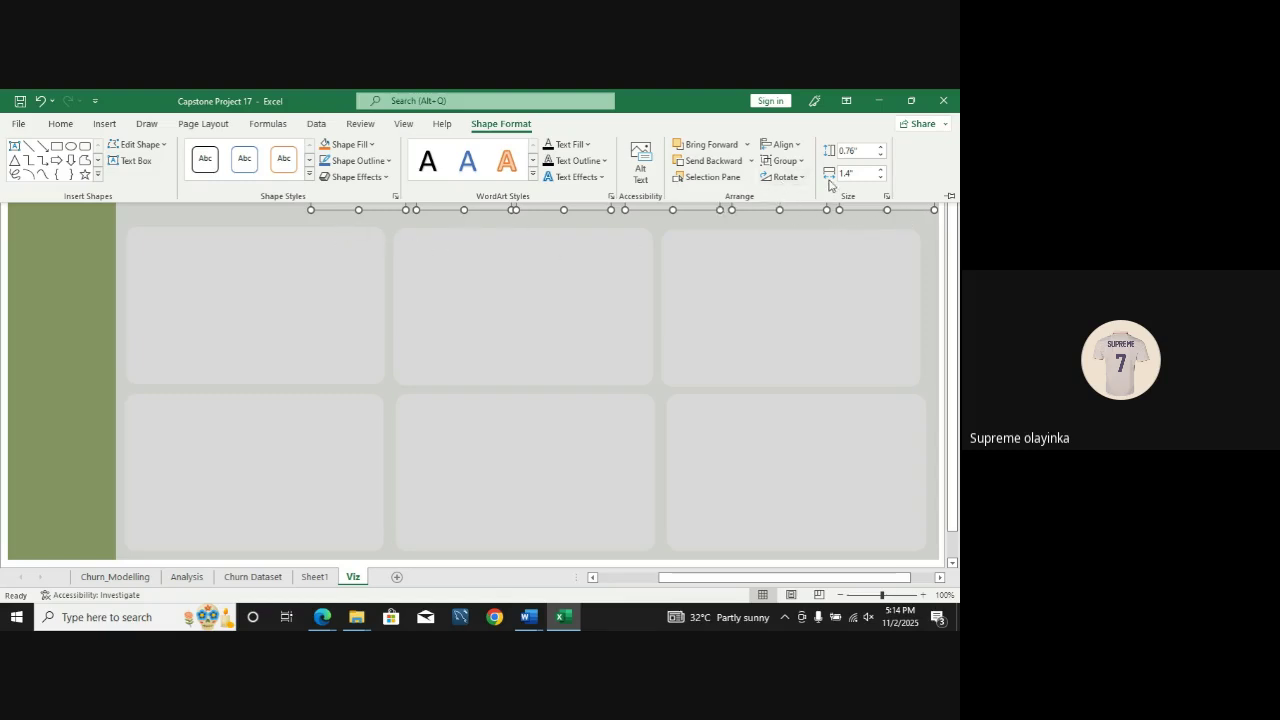
Step: Distribute the six KPI cards horizontally so the gaps between them are equal
left_click(782, 145)
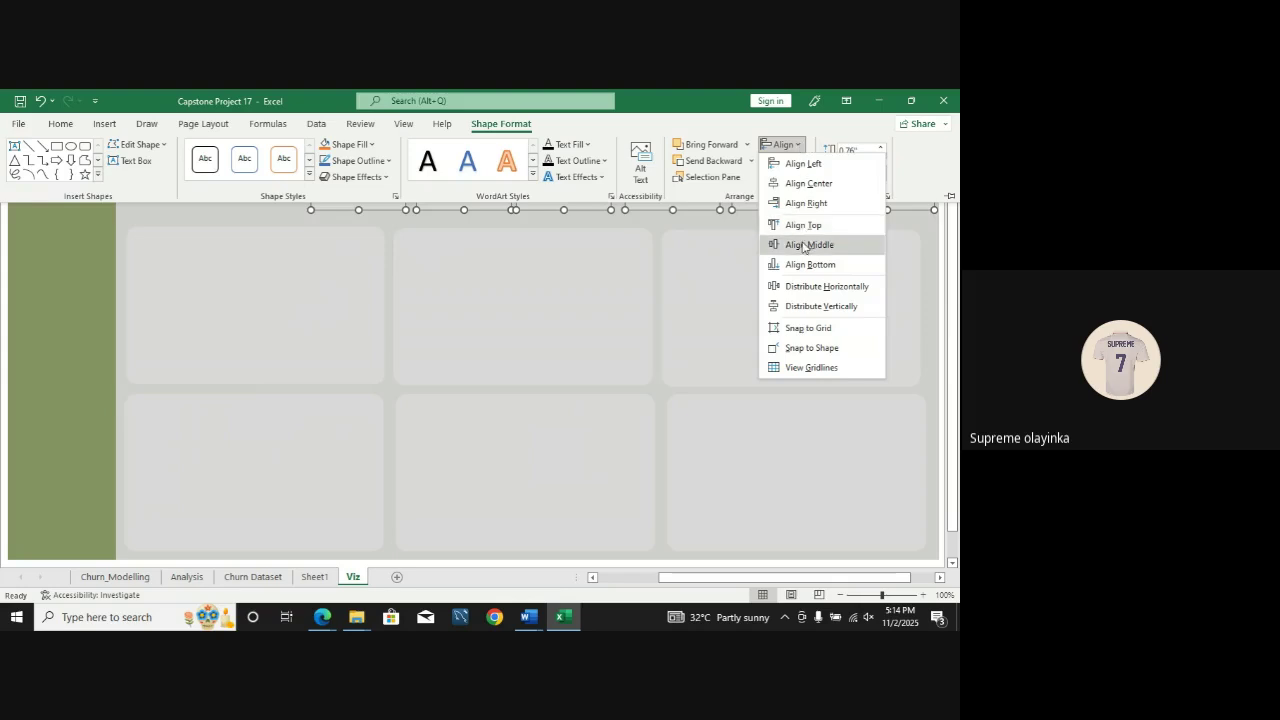
left_click(808, 296)
key("ctrl+F1")
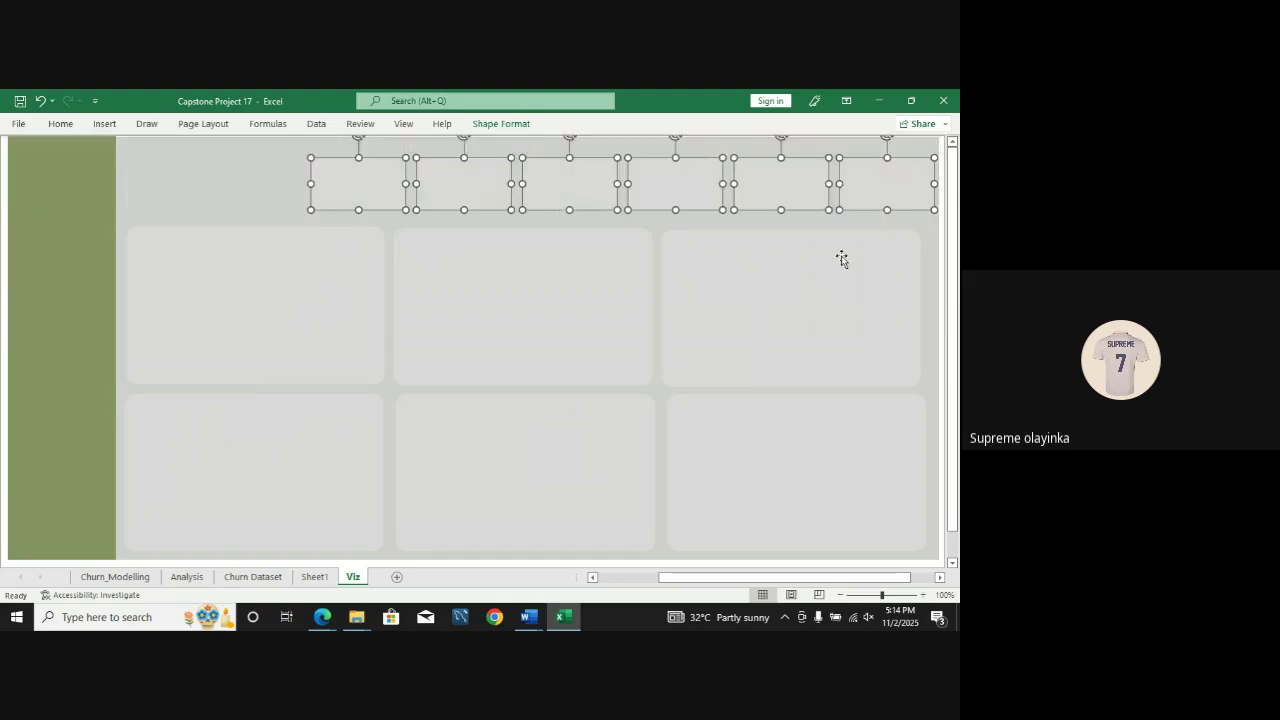
left_click(243, 188)
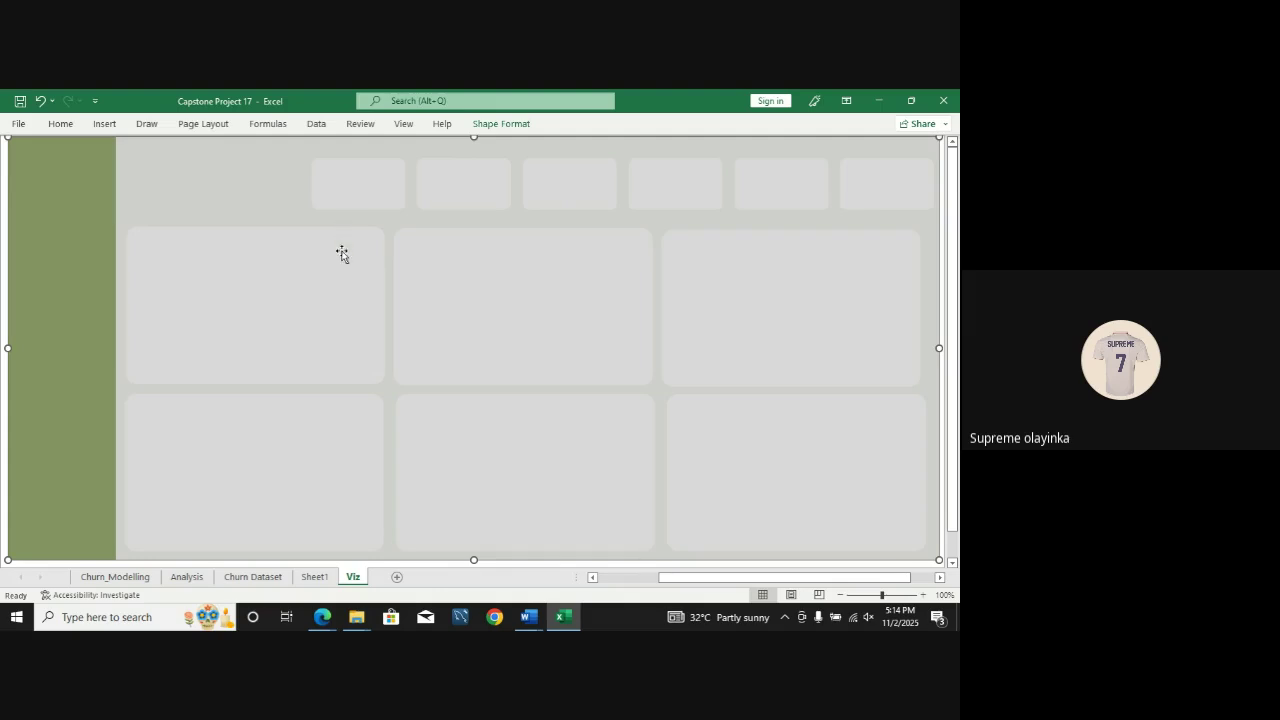
Step: Distribute the three chart panels of the upper row horizontally and align them along their bottom edges
left_click(330, 302)
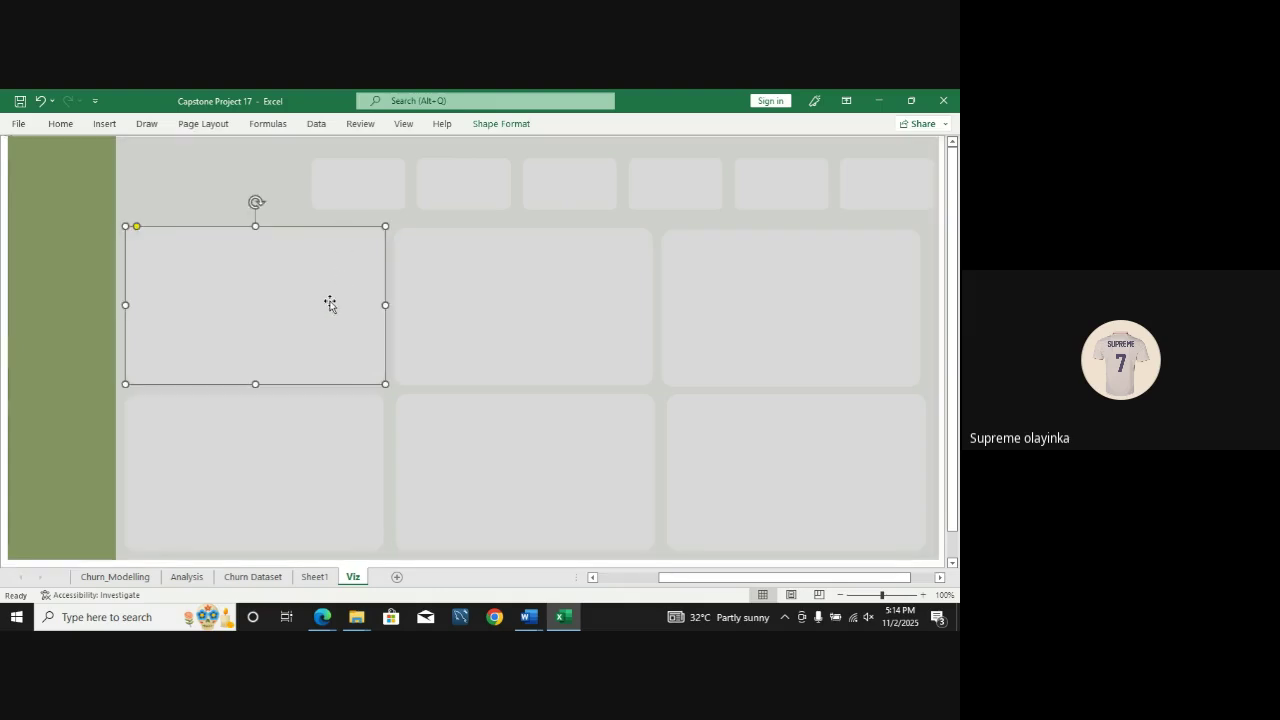
left_click(500, 328)
left_click(673, 331)
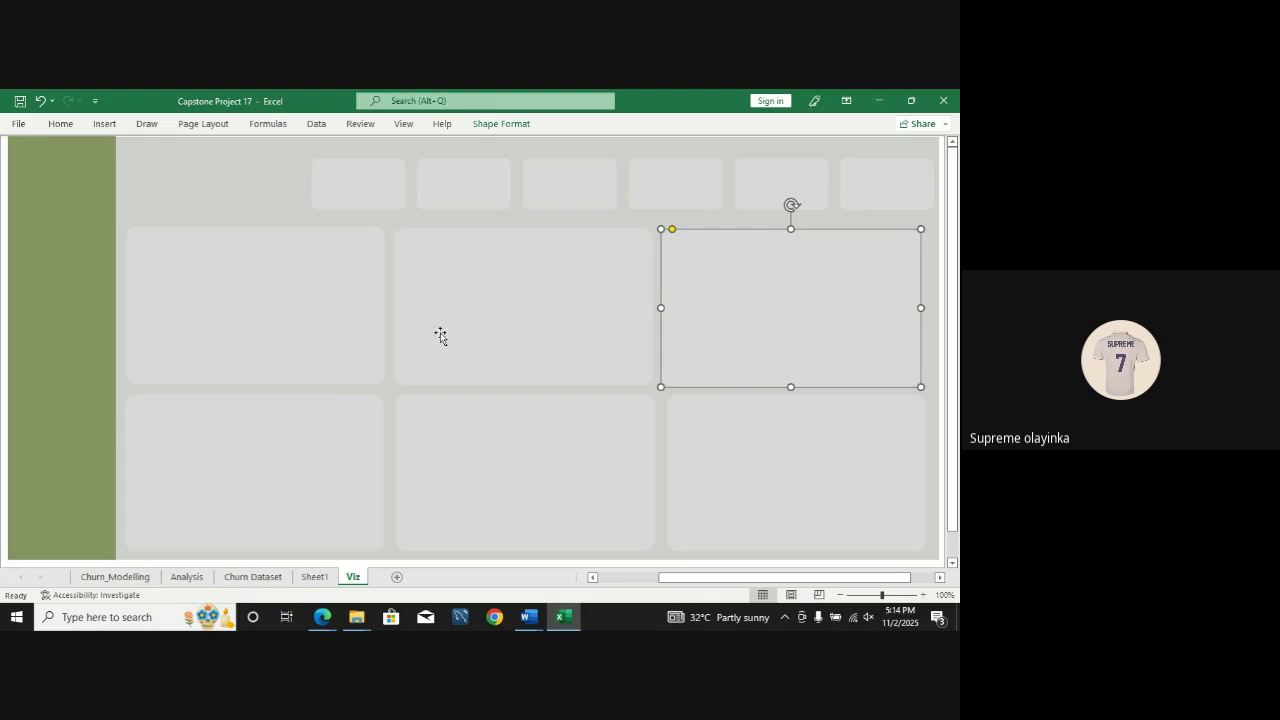
left_click(290, 326)
left_click(551, 343, "shift")
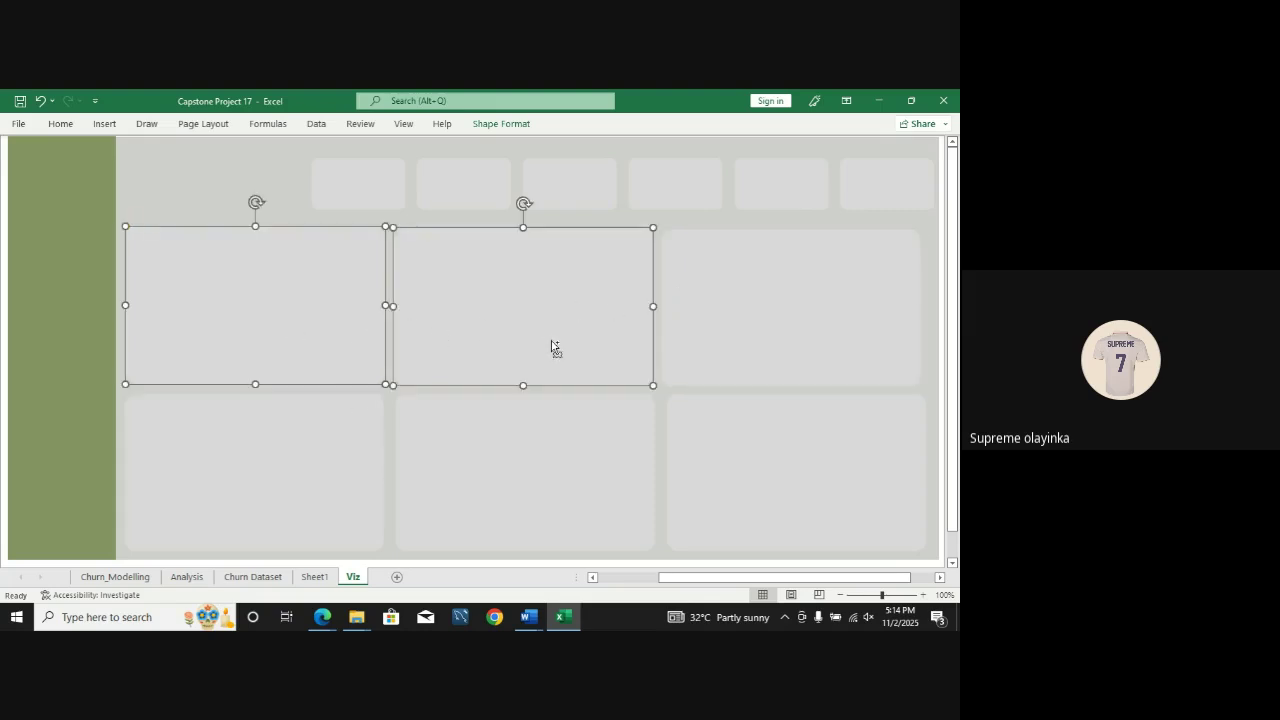
left_click(723, 316, "shift")
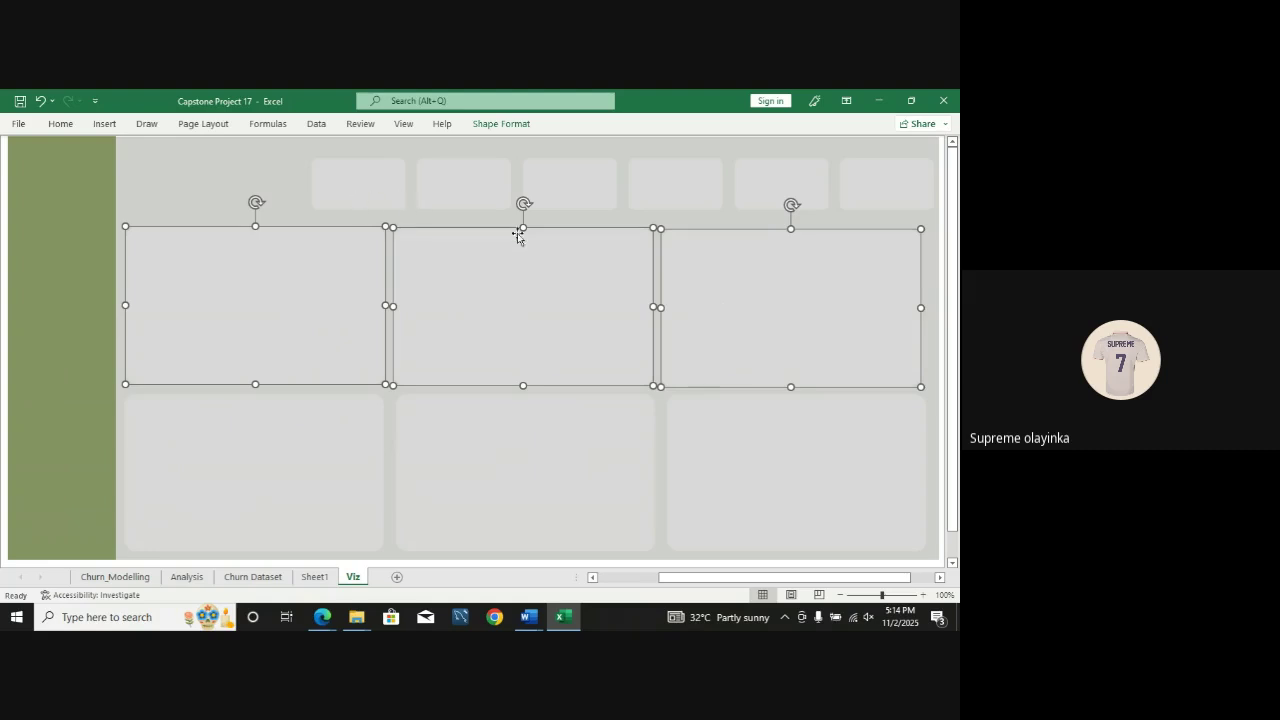
left_click(510, 125)
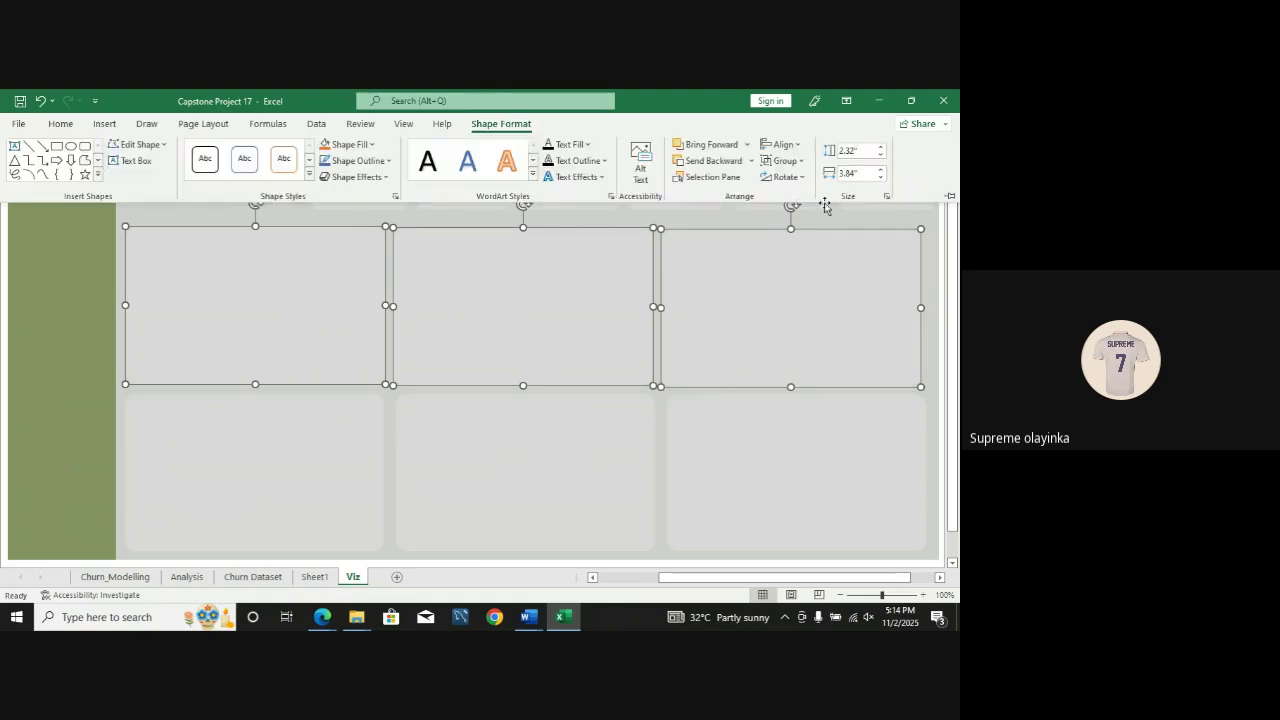
left_click(792, 148)
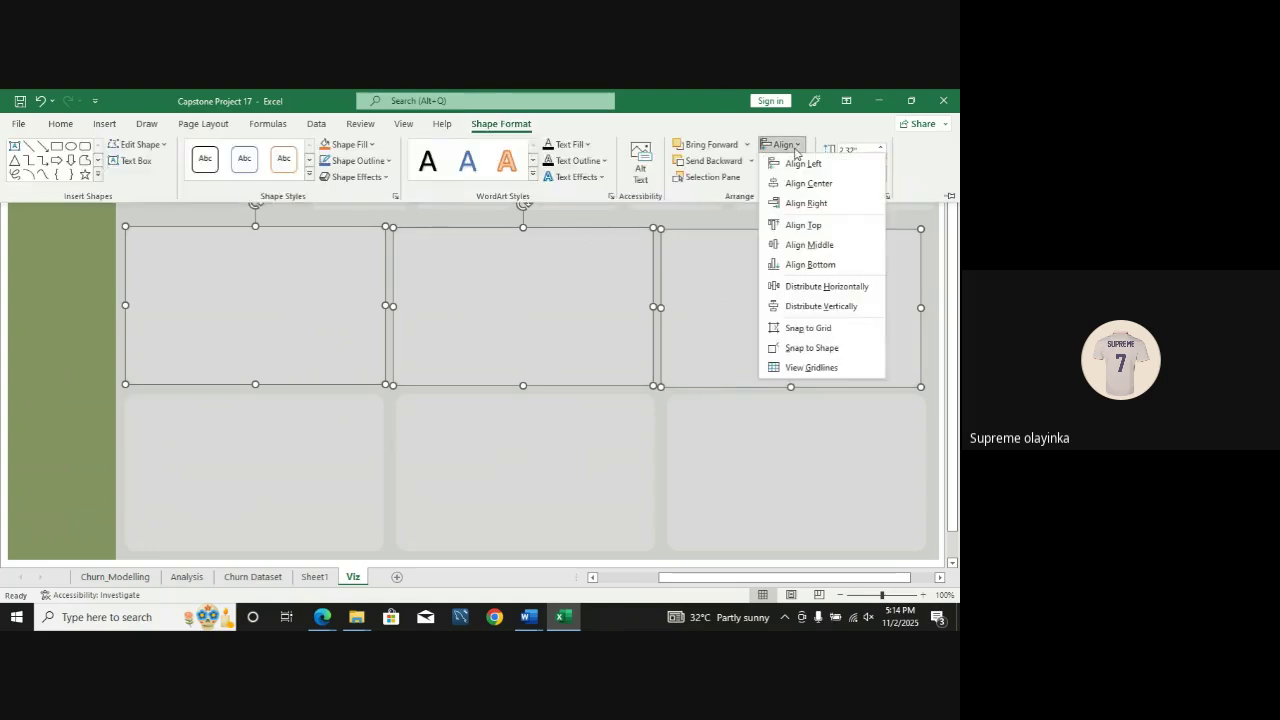
left_click(818, 286)
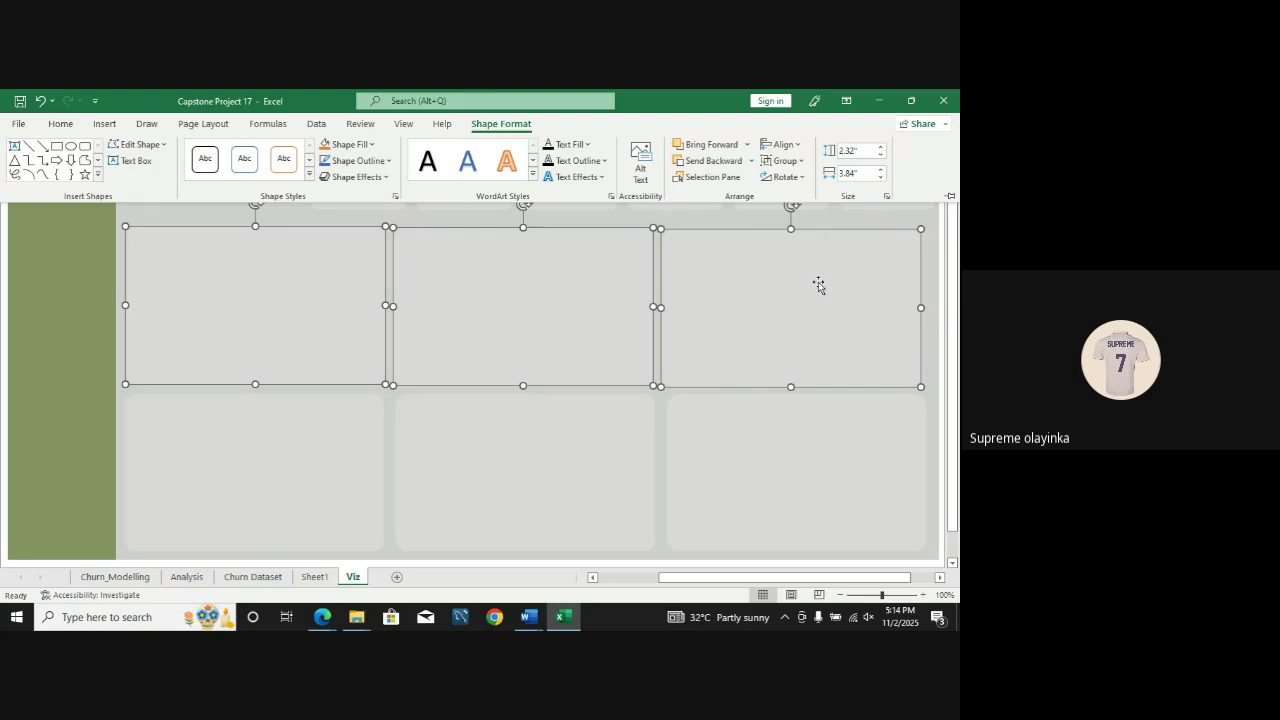
left_click(782, 144)
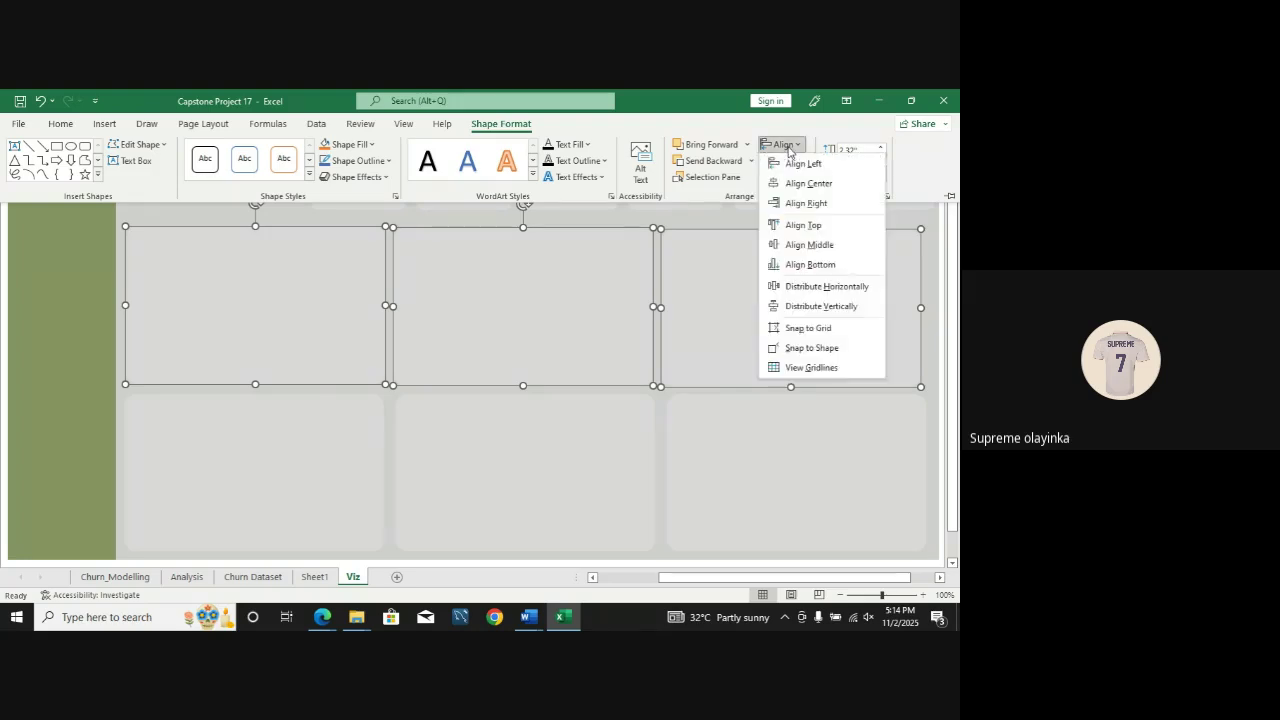
left_click(812, 264)
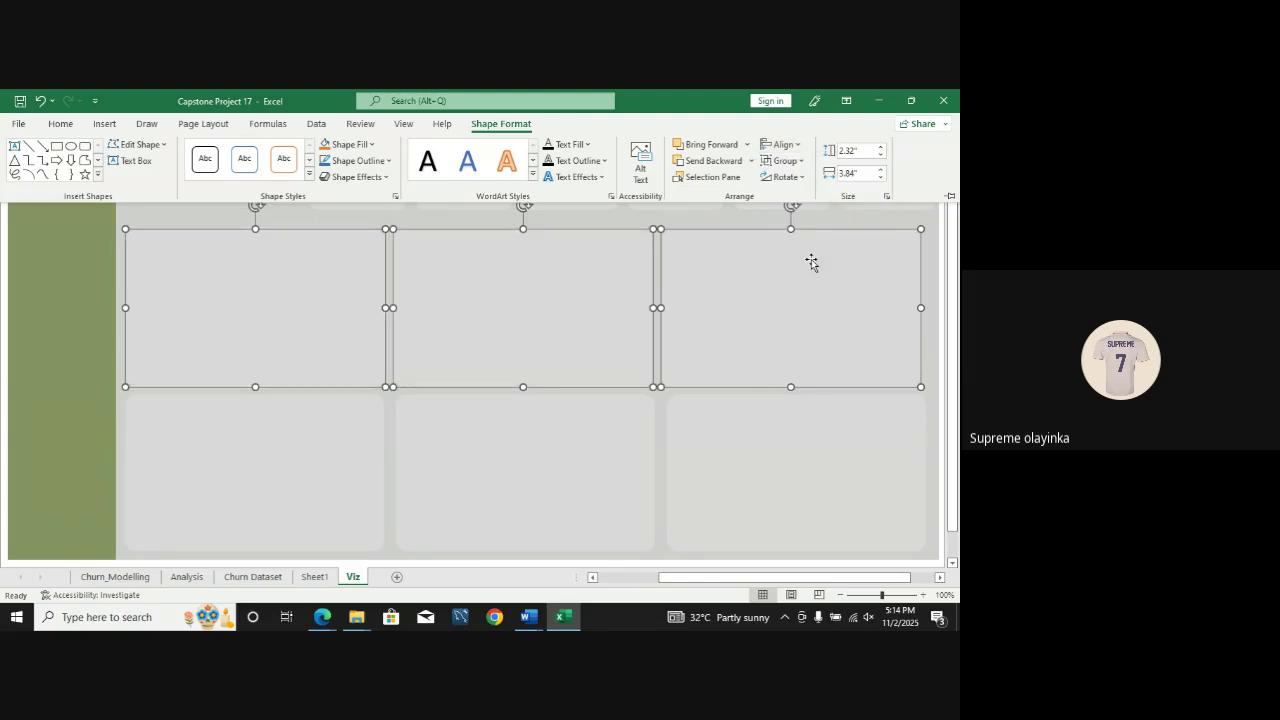
Step: Shift the last chart panel of the lower row slightly toward the middle panel, under the panel above it
left_click(517, 437)
left_click(518, 436)
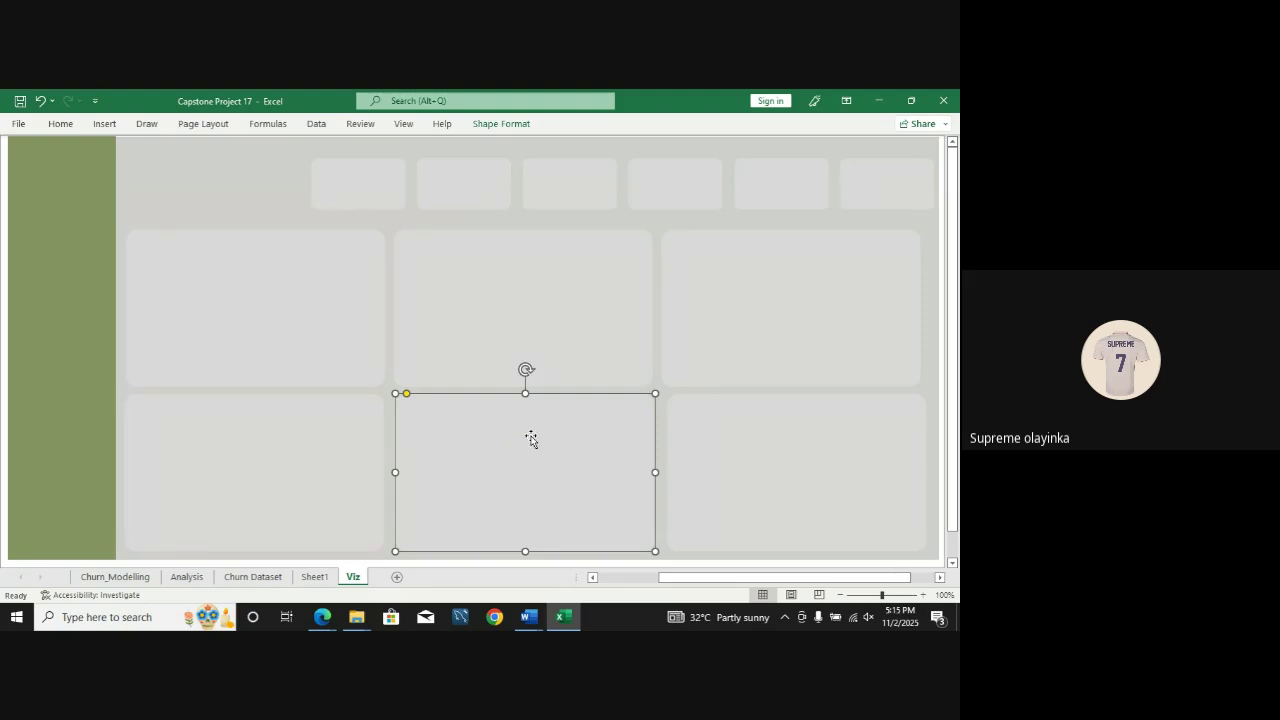
left_click_drag(524, 438, 337, 457)
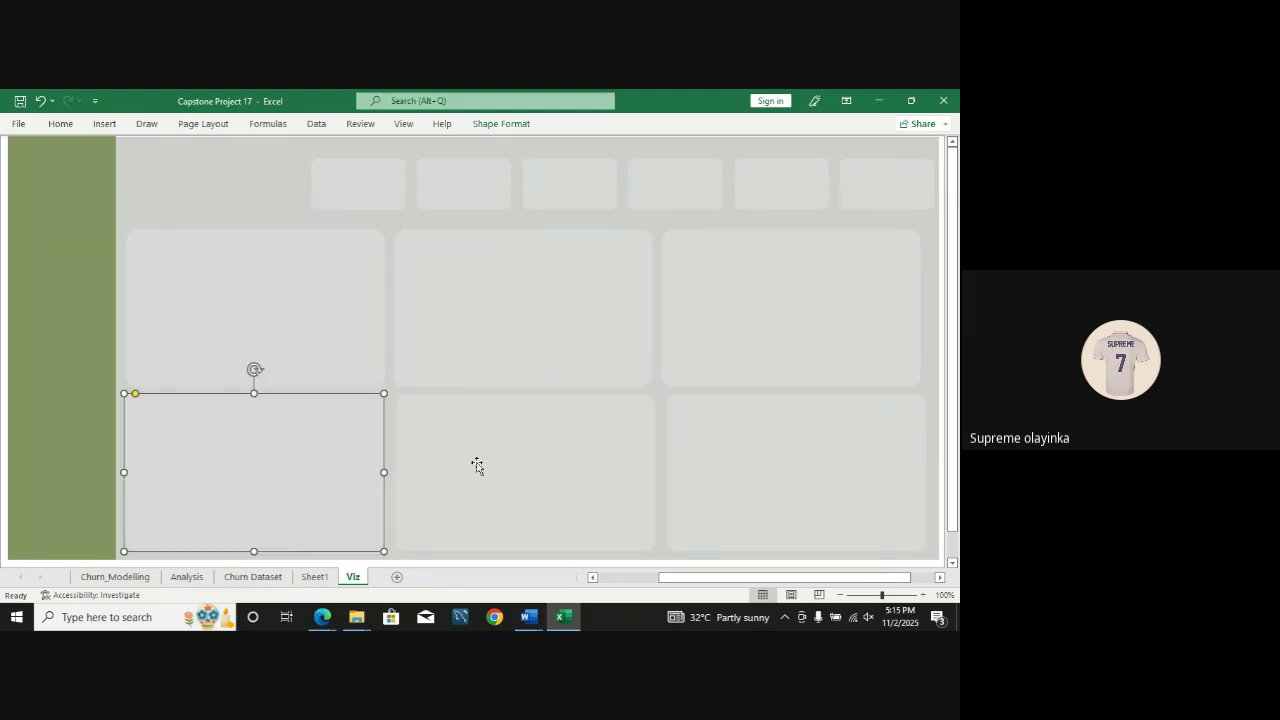
left_click_drag(774, 460, 769, 460)
Step: Distribute the three chart panels of the lower row horizontally and align them along their bottom edges
left_click(620, 477, "ctrl")
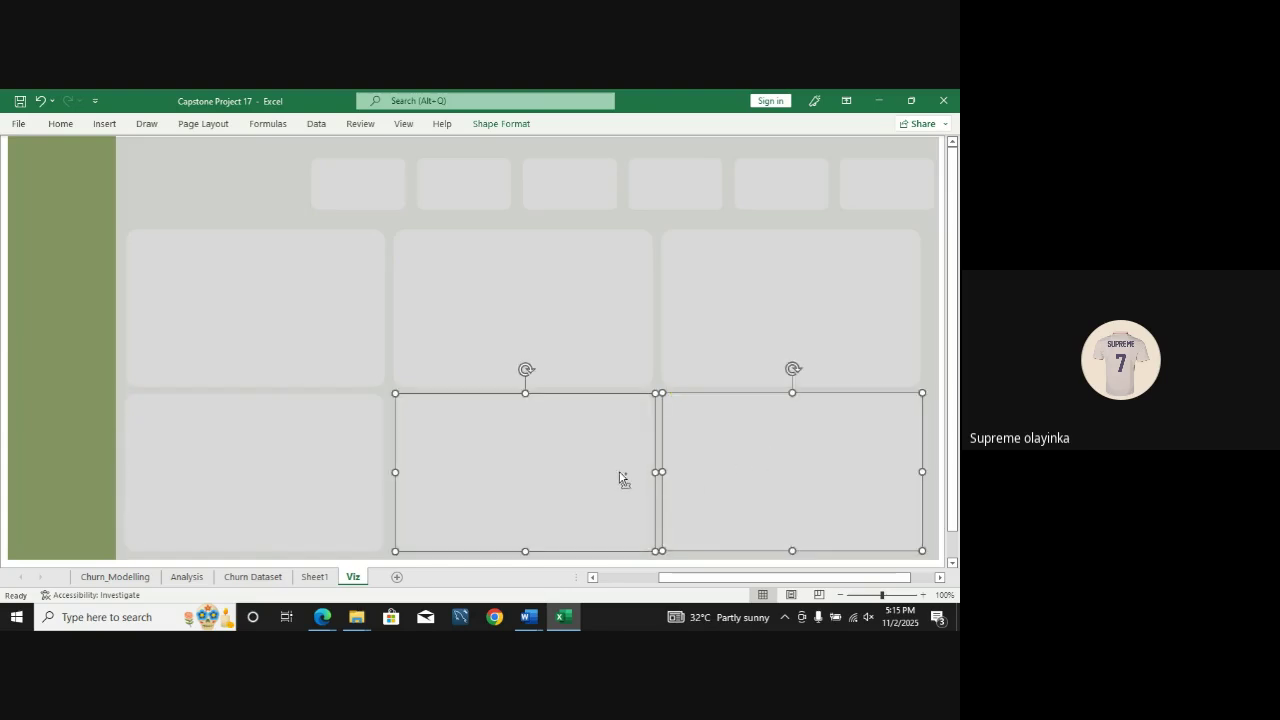
left_click(338, 505, "ctrl")
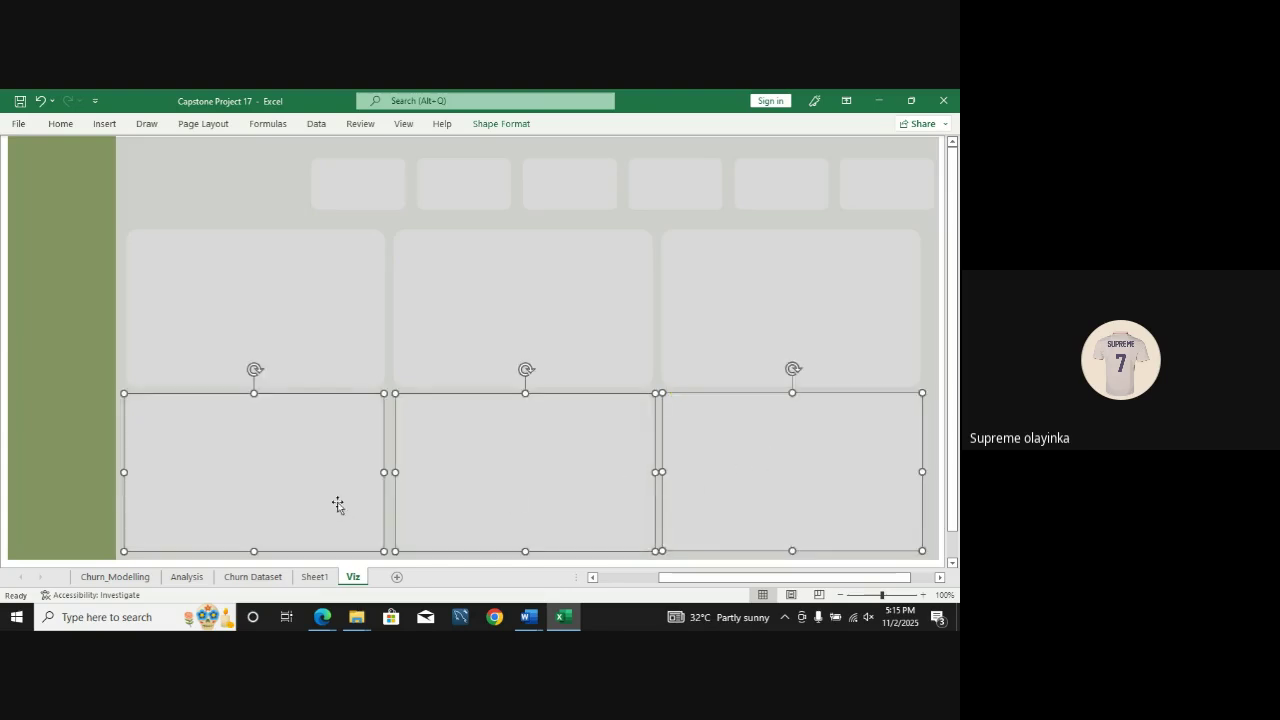
left_click(514, 127)
left_click(795, 148)
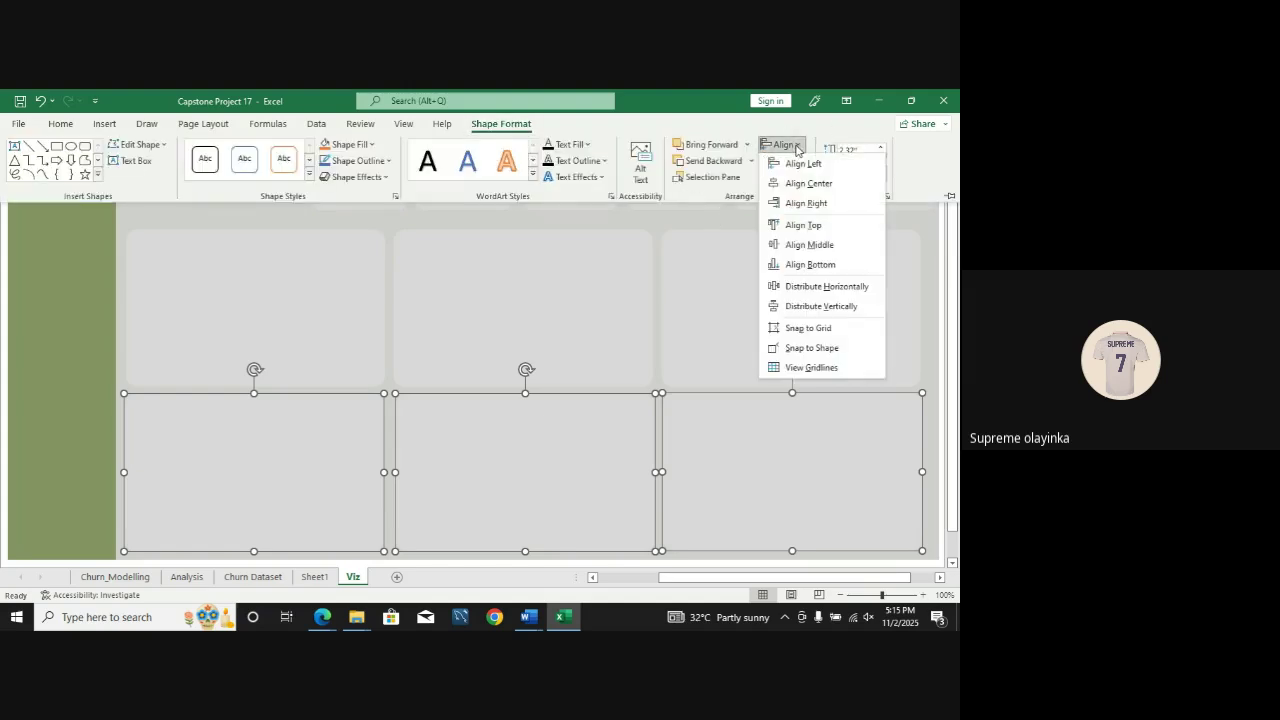
left_click(805, 289)
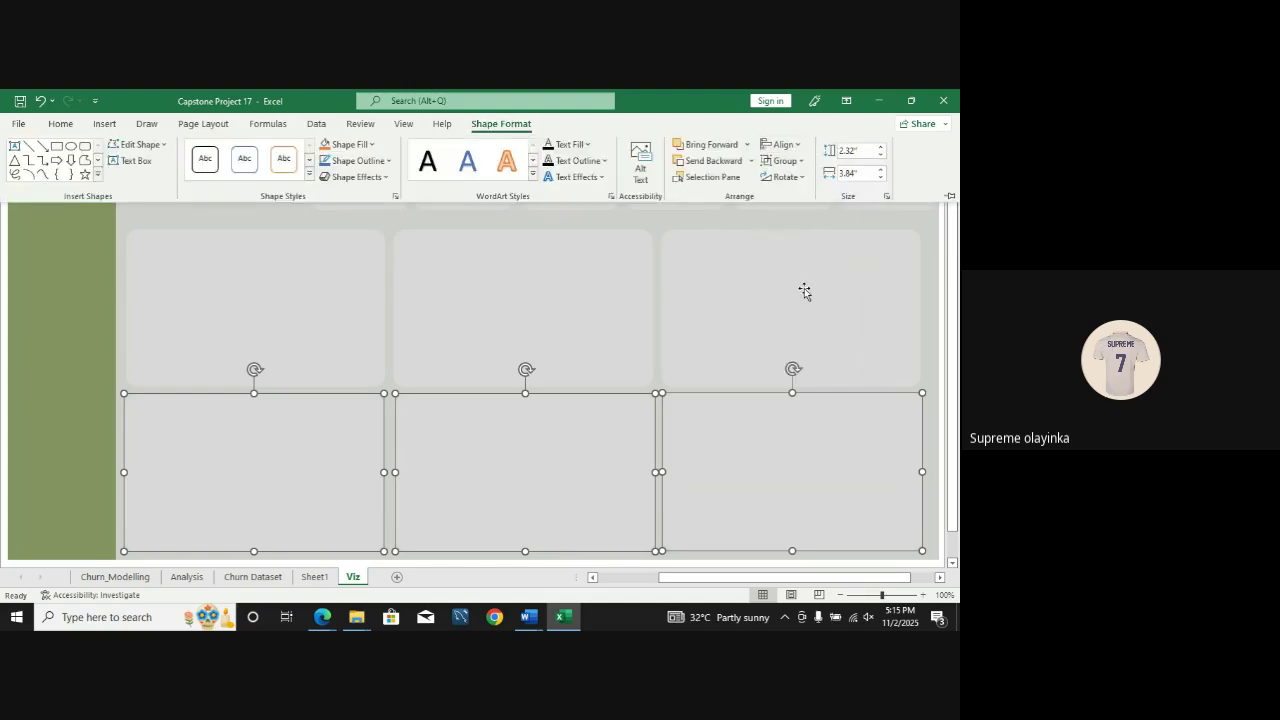
left_click(785, 147)
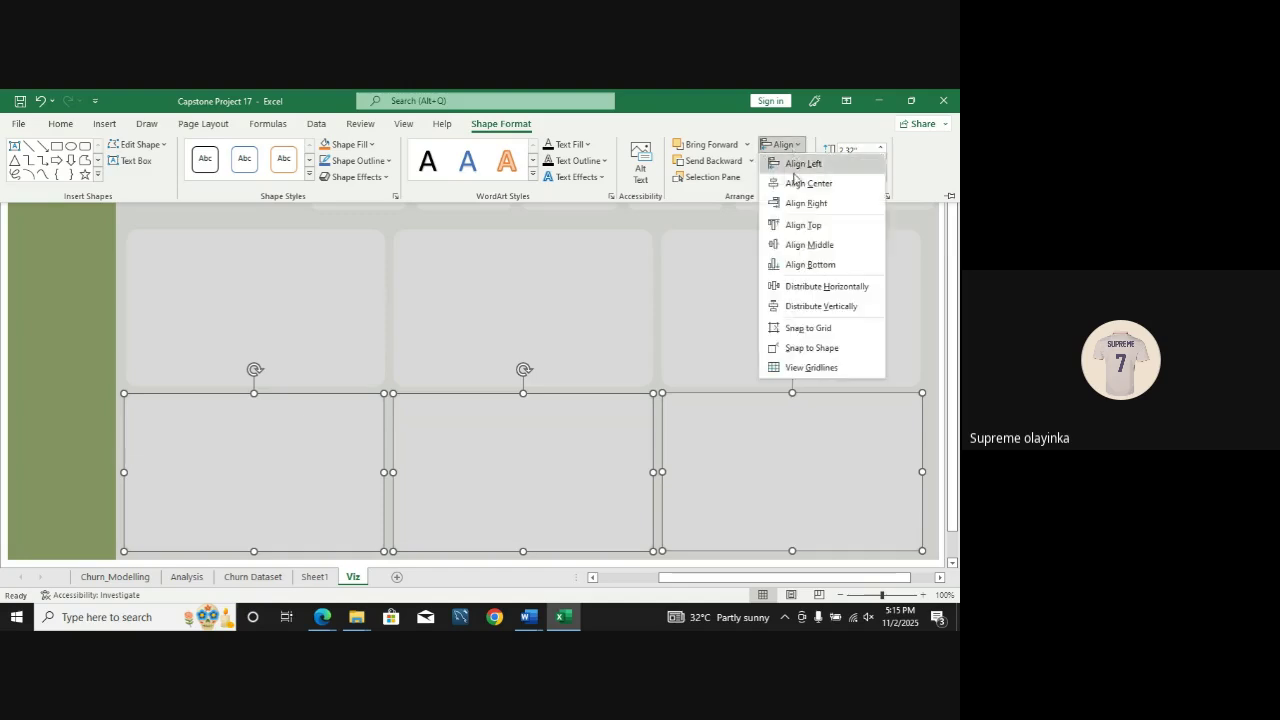
left_click(808, 266)
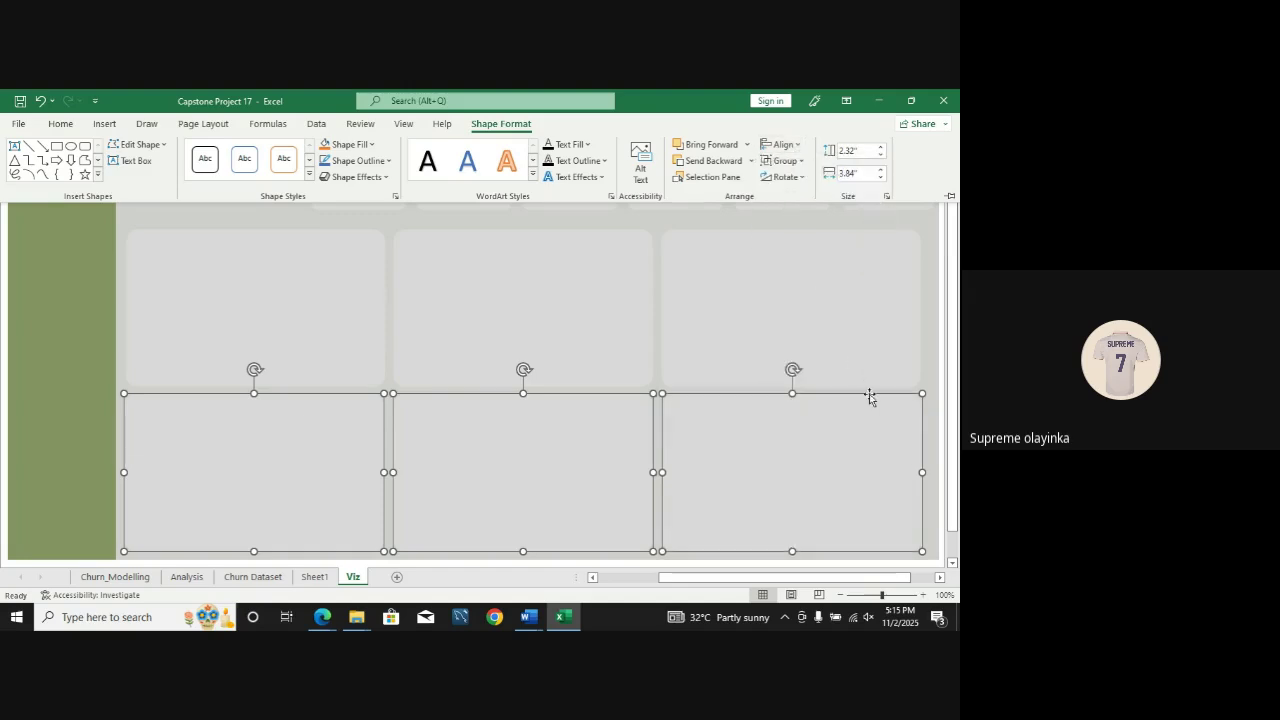
Step: Deselect the lower chart panels and save the workbook
left_click(941, 416)
left_click(941, 416)
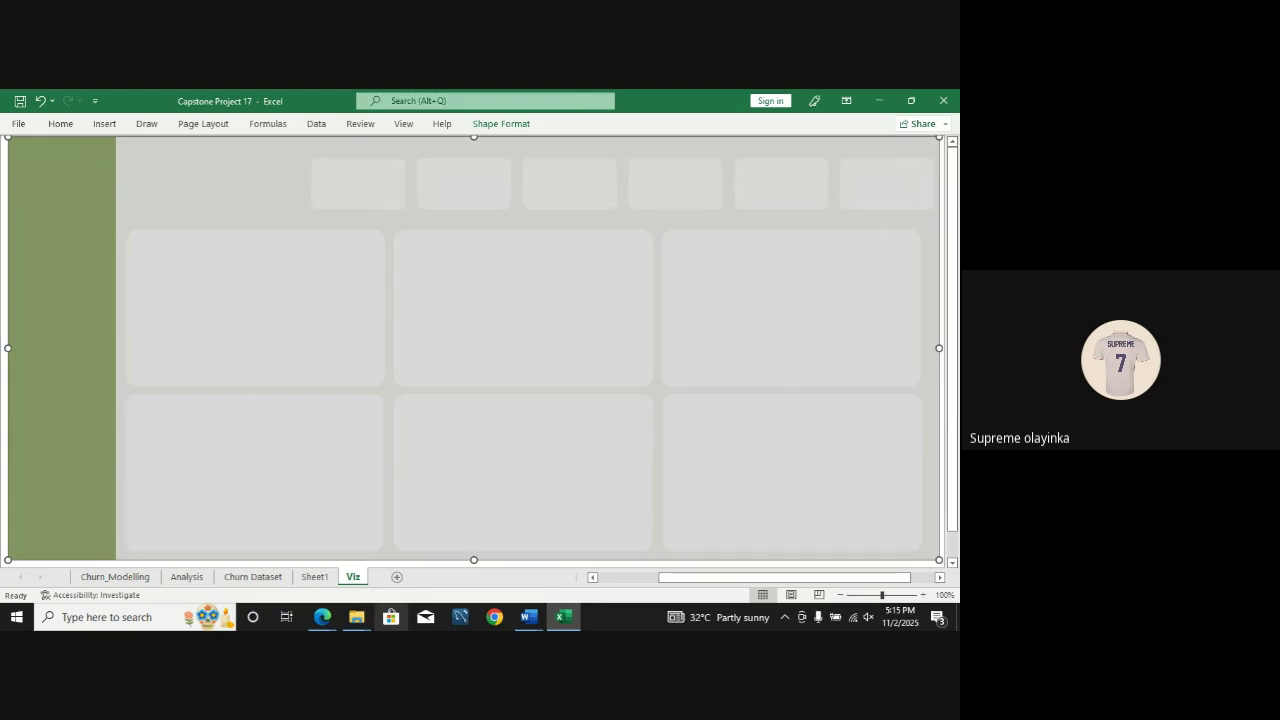
mouse_move(356, 616)
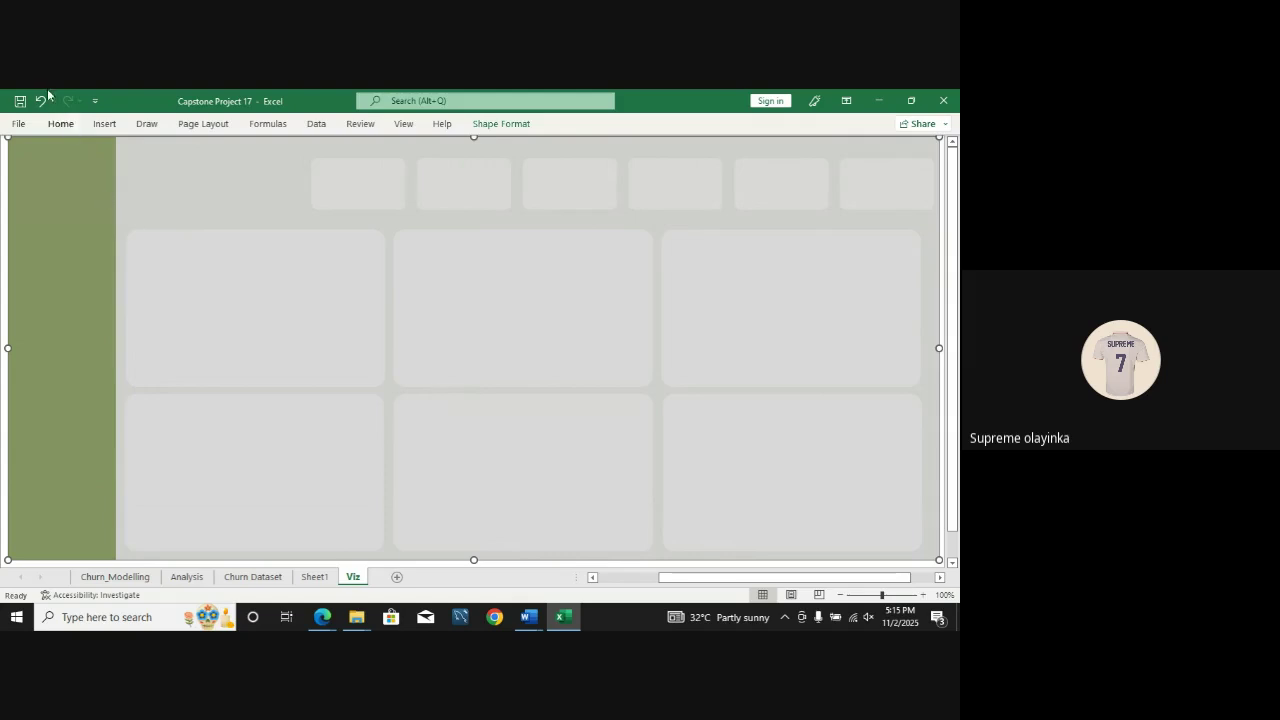
left_click(19, 100)
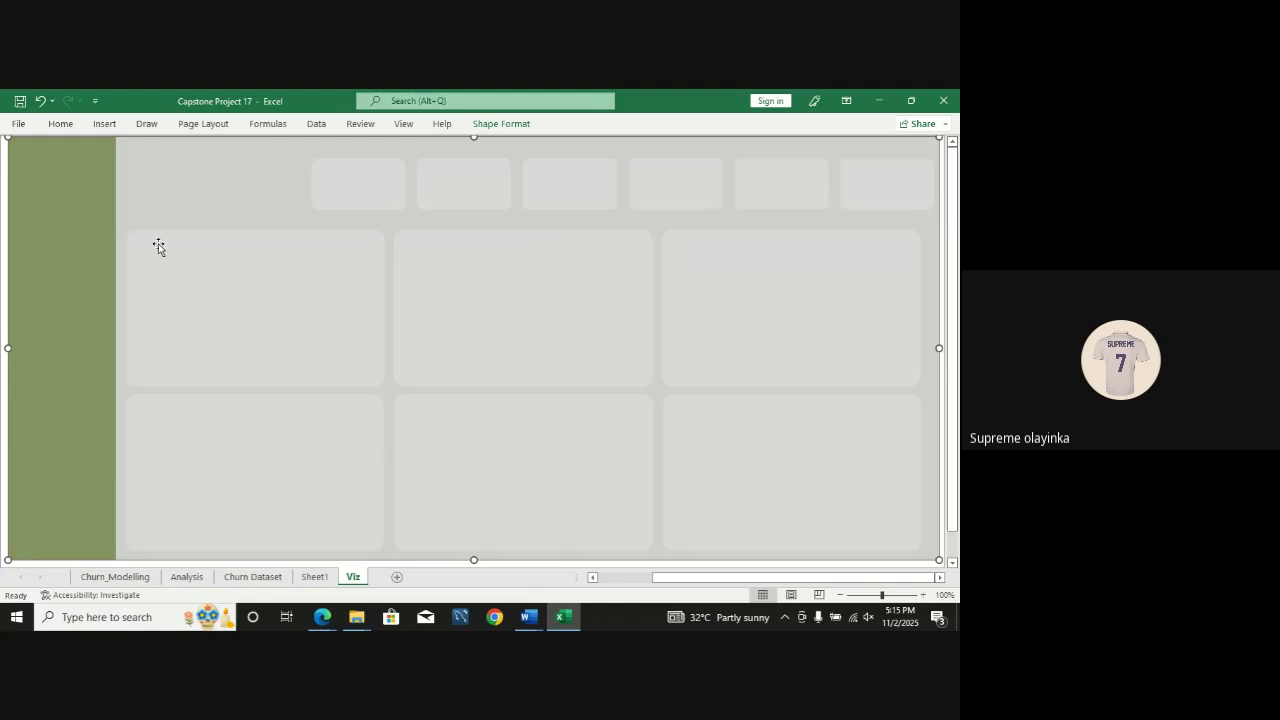
Step: Check the list of KPIs and churn questions on Sheet1, and return to the Analysis sheet
left_click(187, 577)
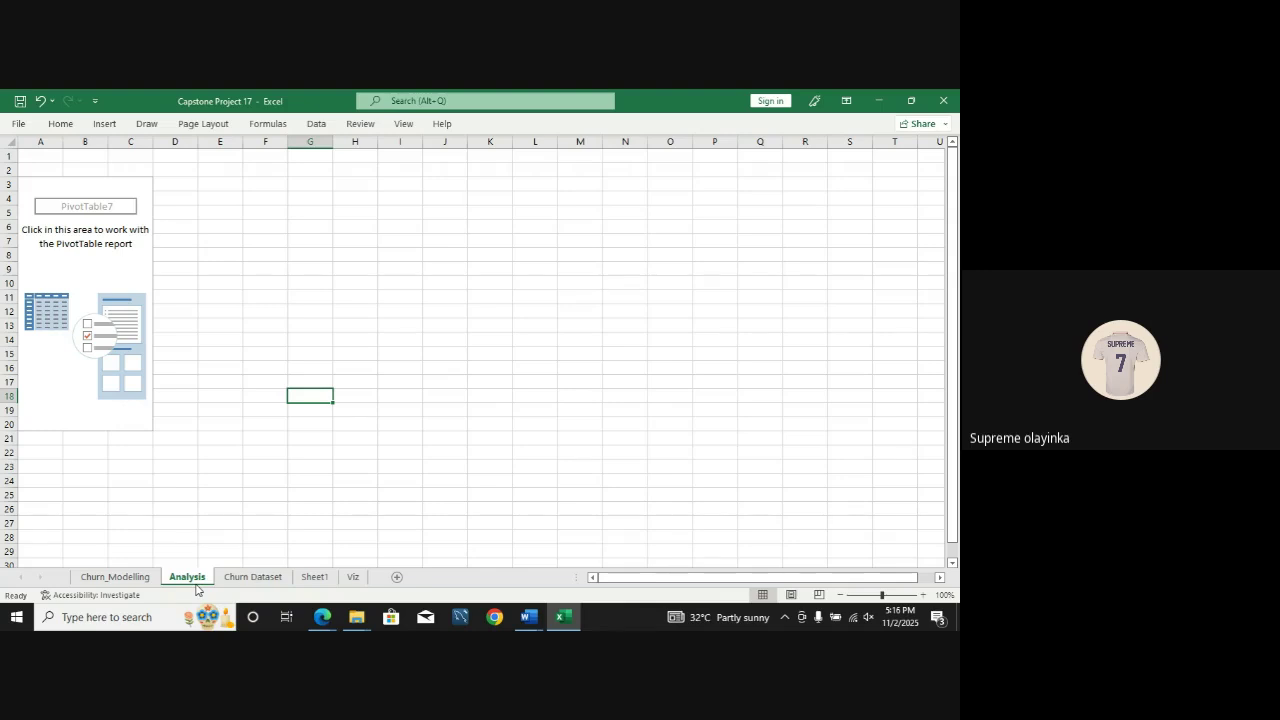
left_click(314, 578)
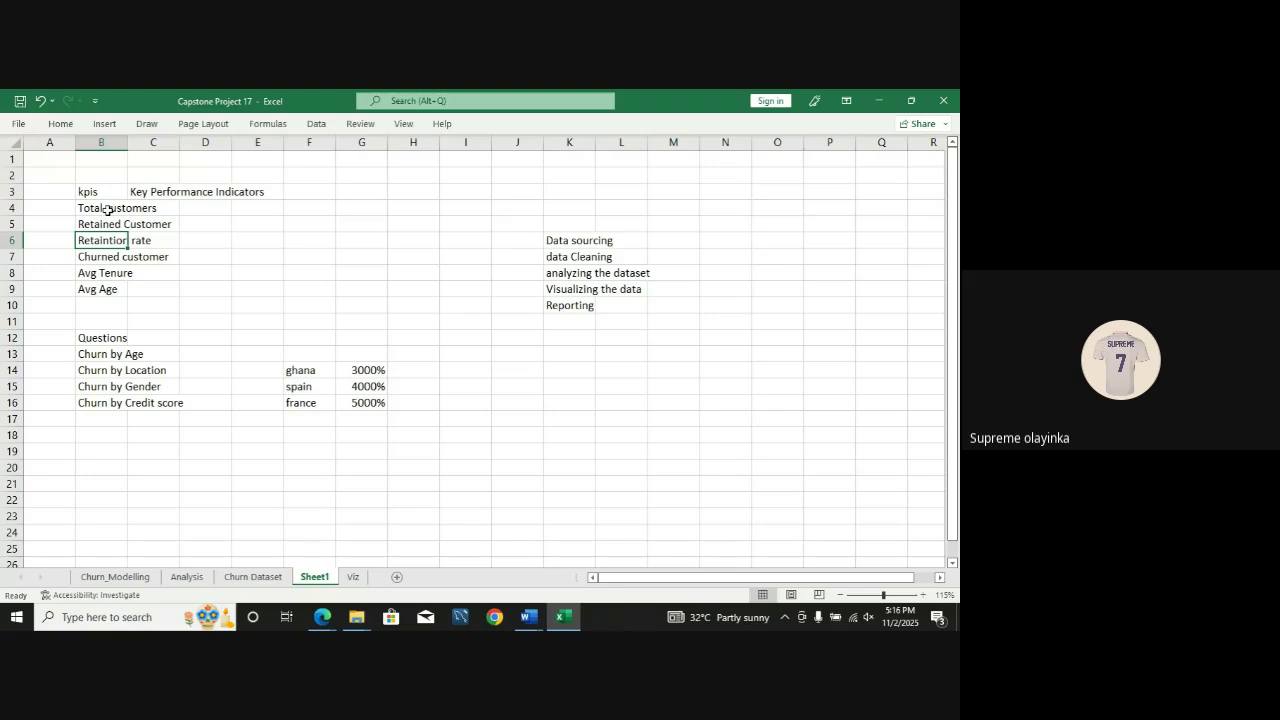
left_click(186, 577)
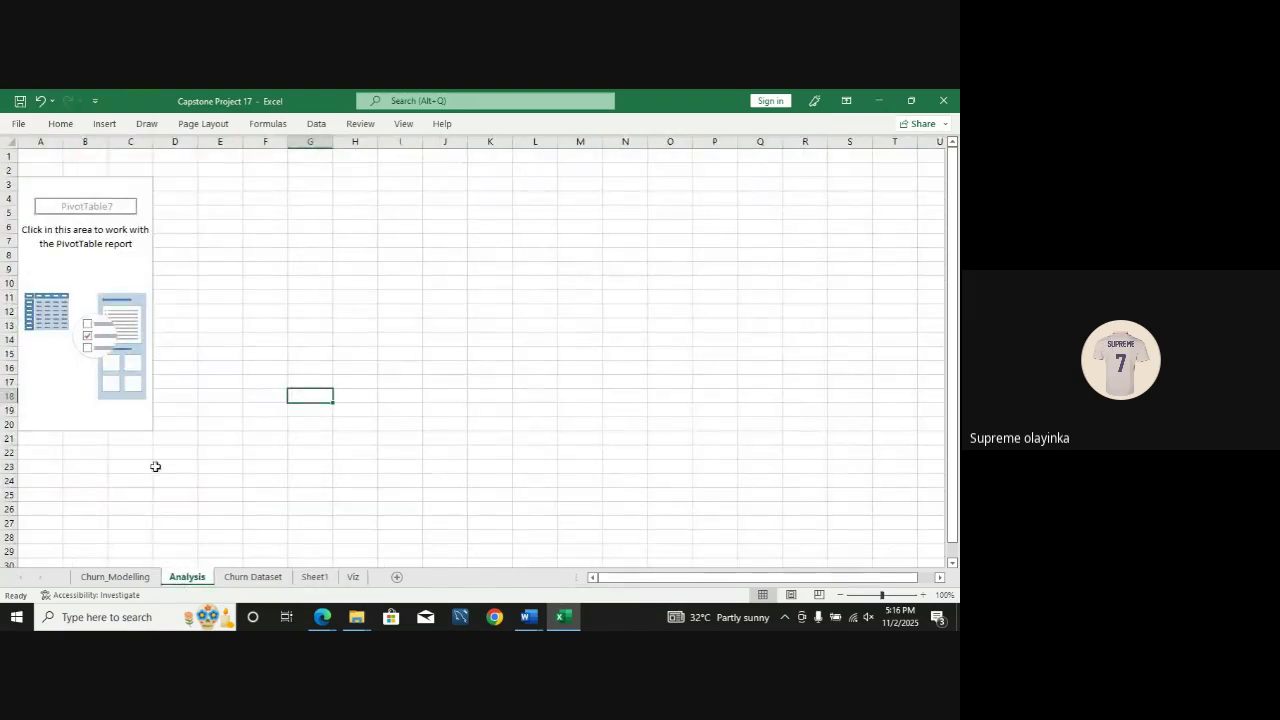
Step: Examine the empty pivot table's fields, the Churn_Modelling and Churn Dataset sheets, and the KPI list on Sheet1, ending back on Analysis
left_click(68, 222)
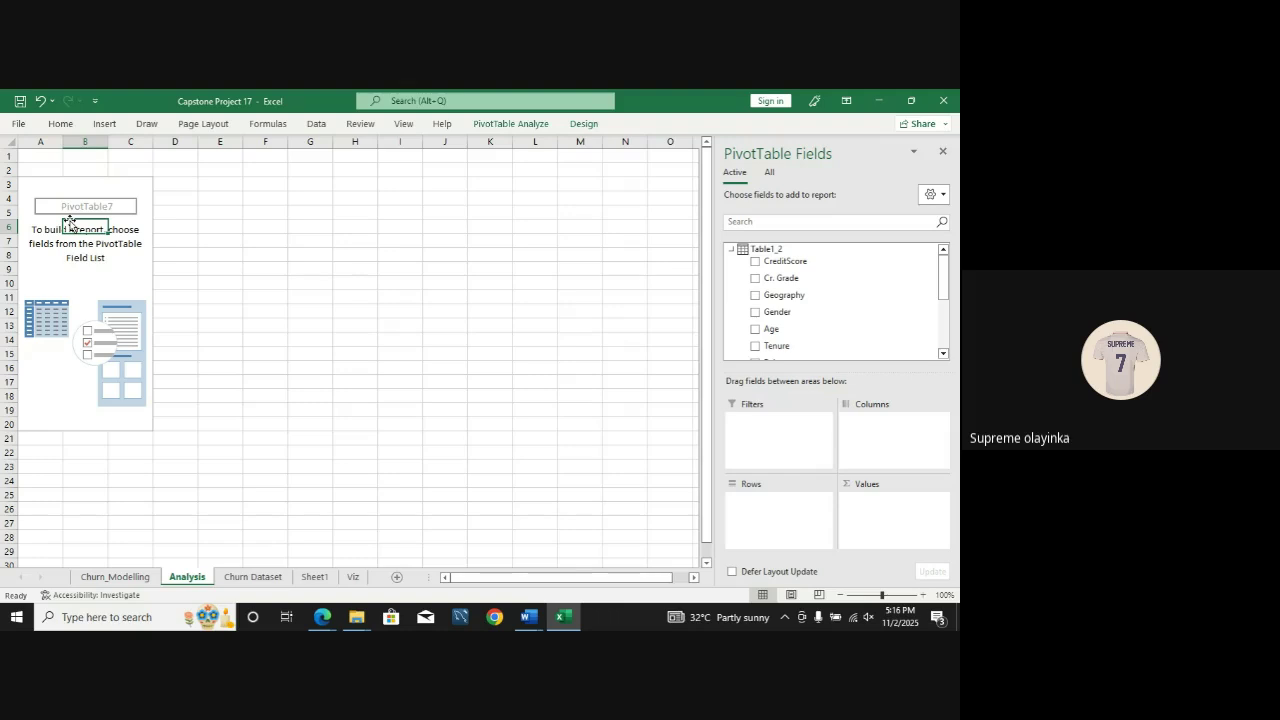
left_click(50, 199)
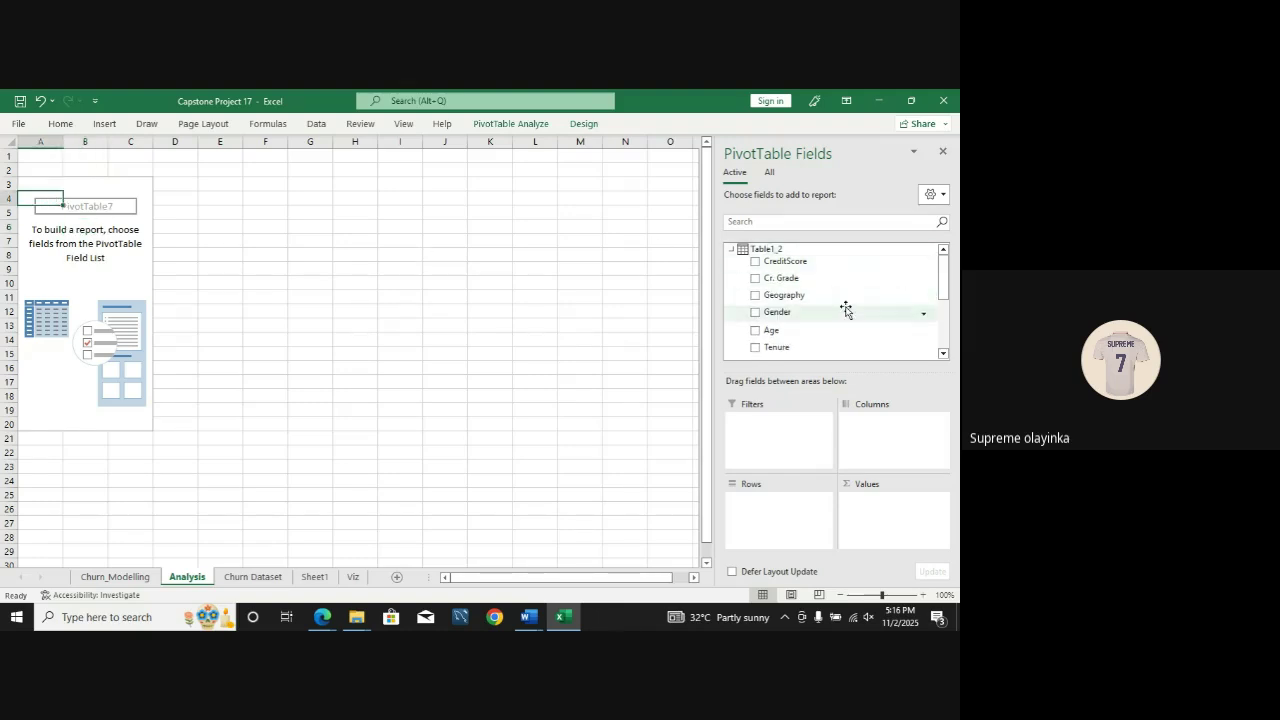
left_click_drag(944, 288, 944, 286)
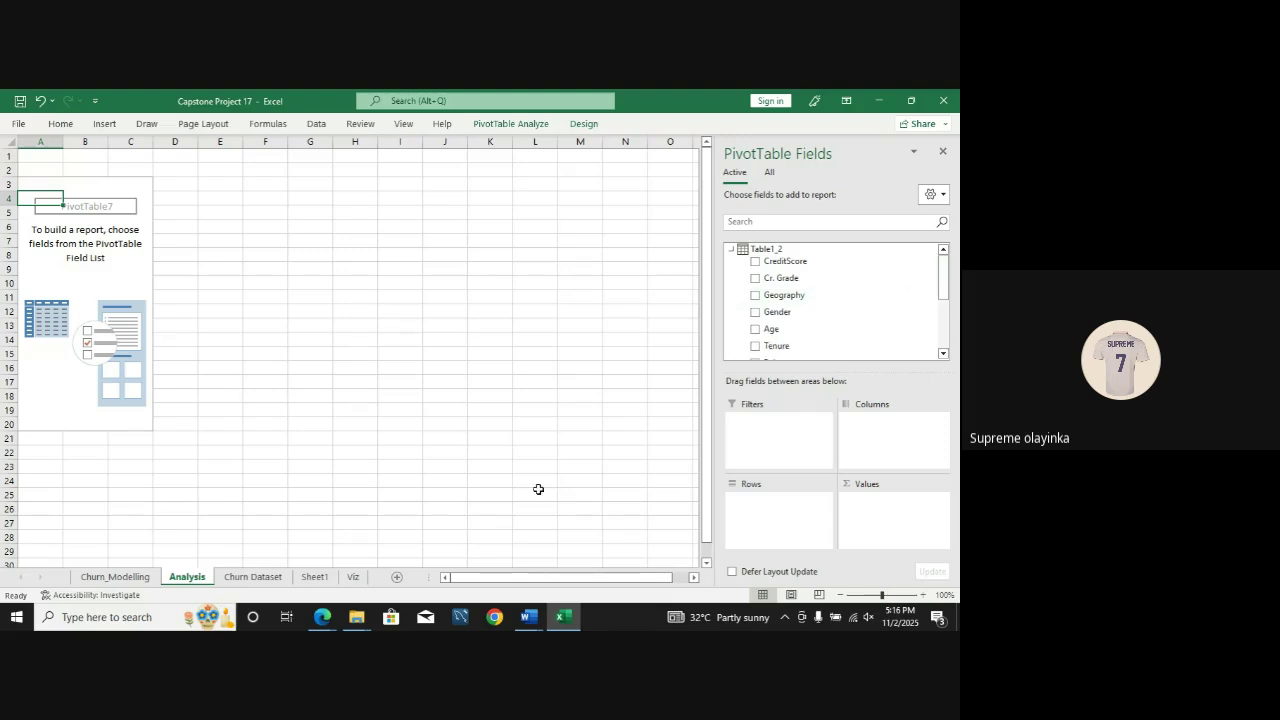
left_click(113, 576)
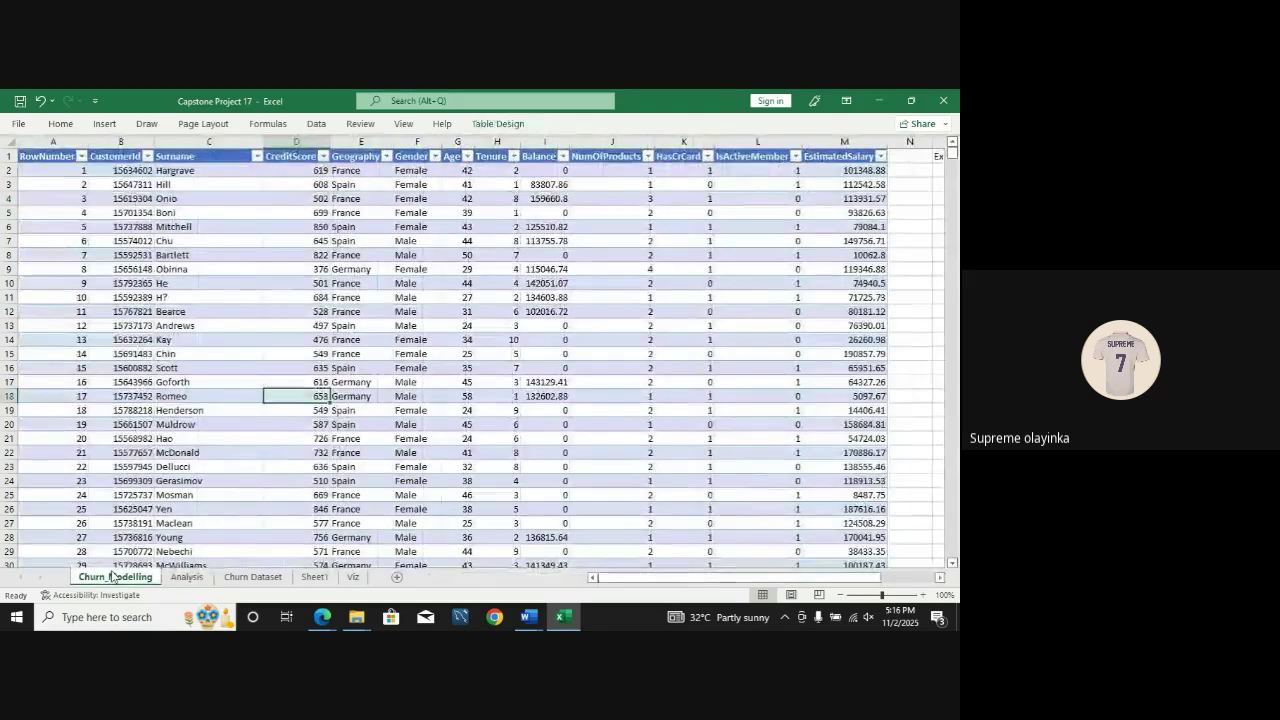
left_click(242, 584)
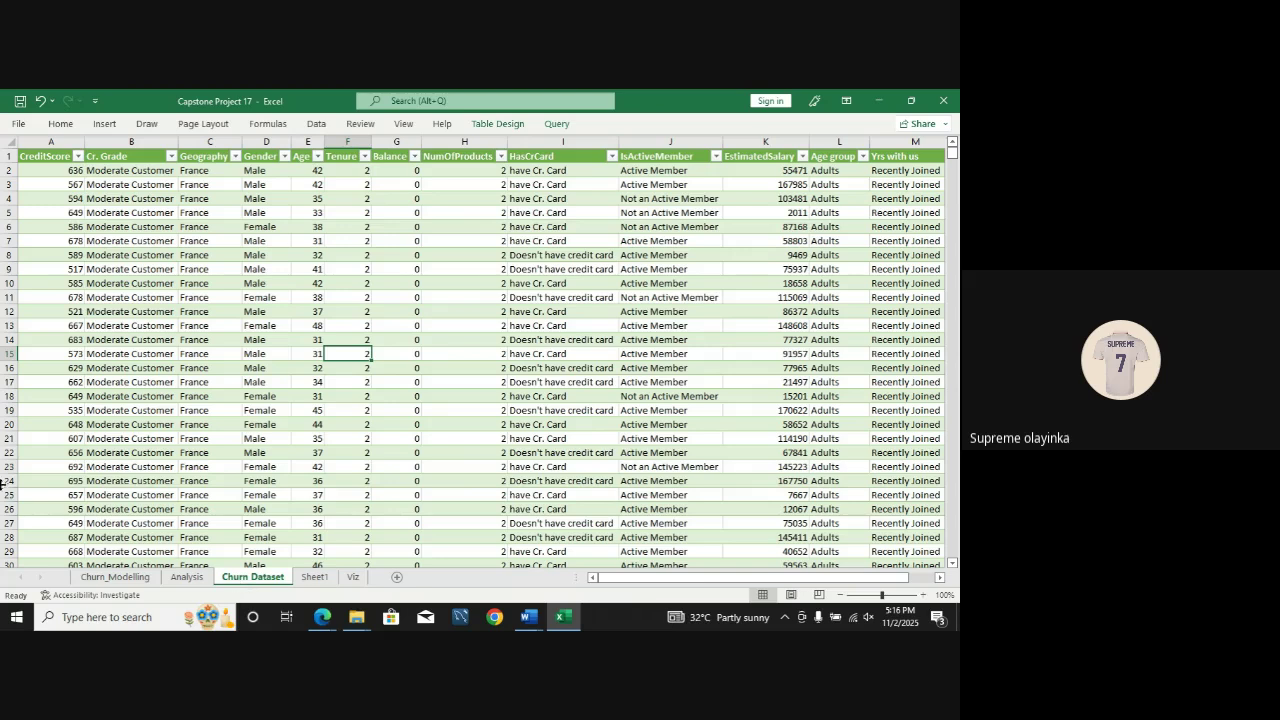
left_click(78, 172)
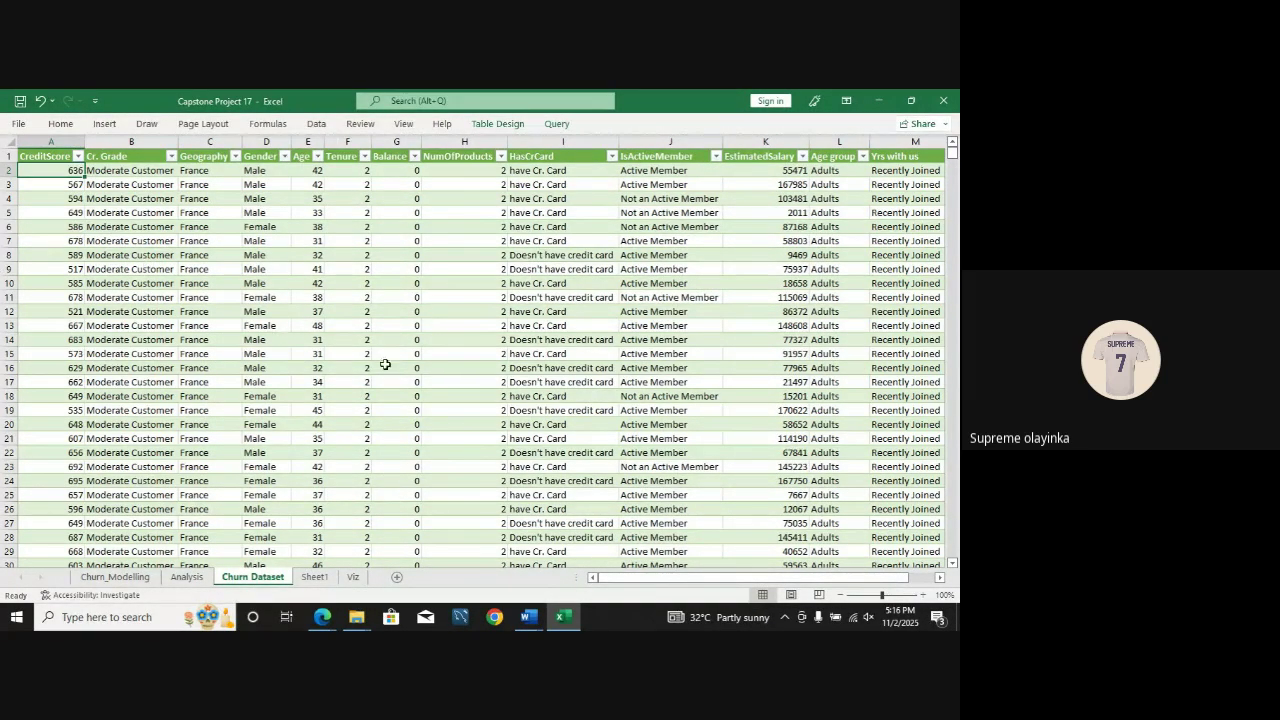
left_click(318, 577)
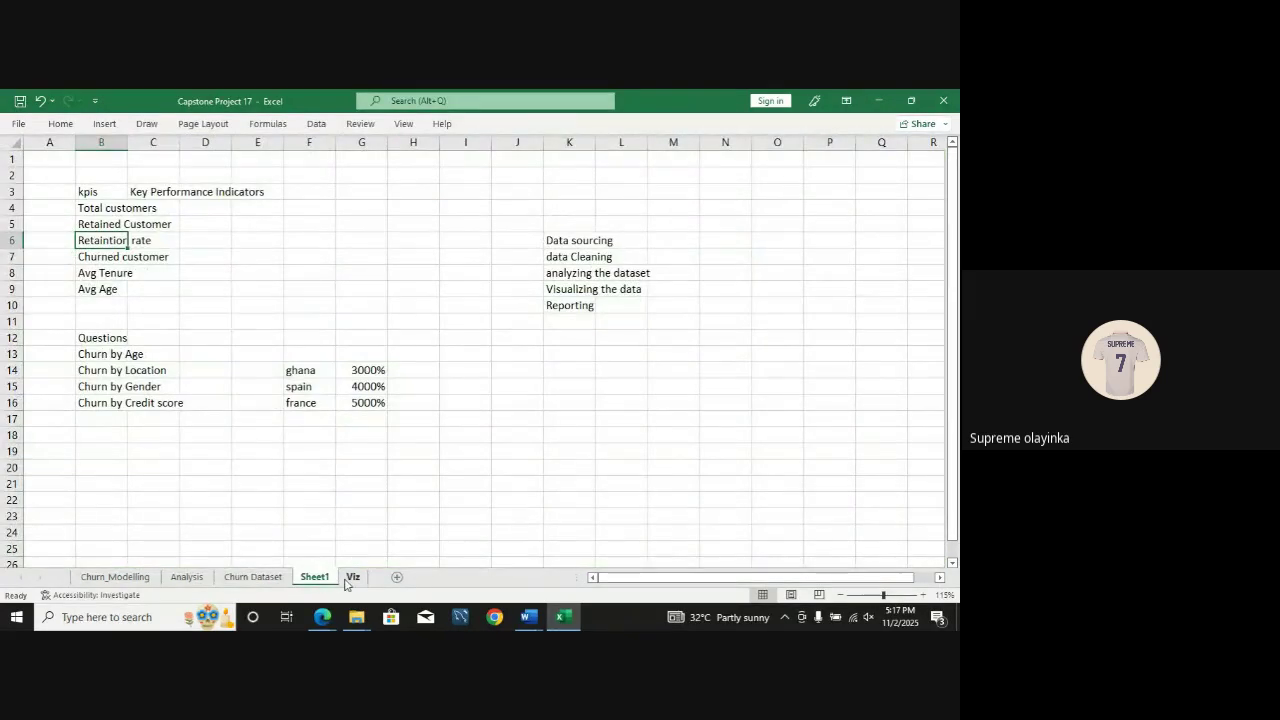
left_click(186, 577)
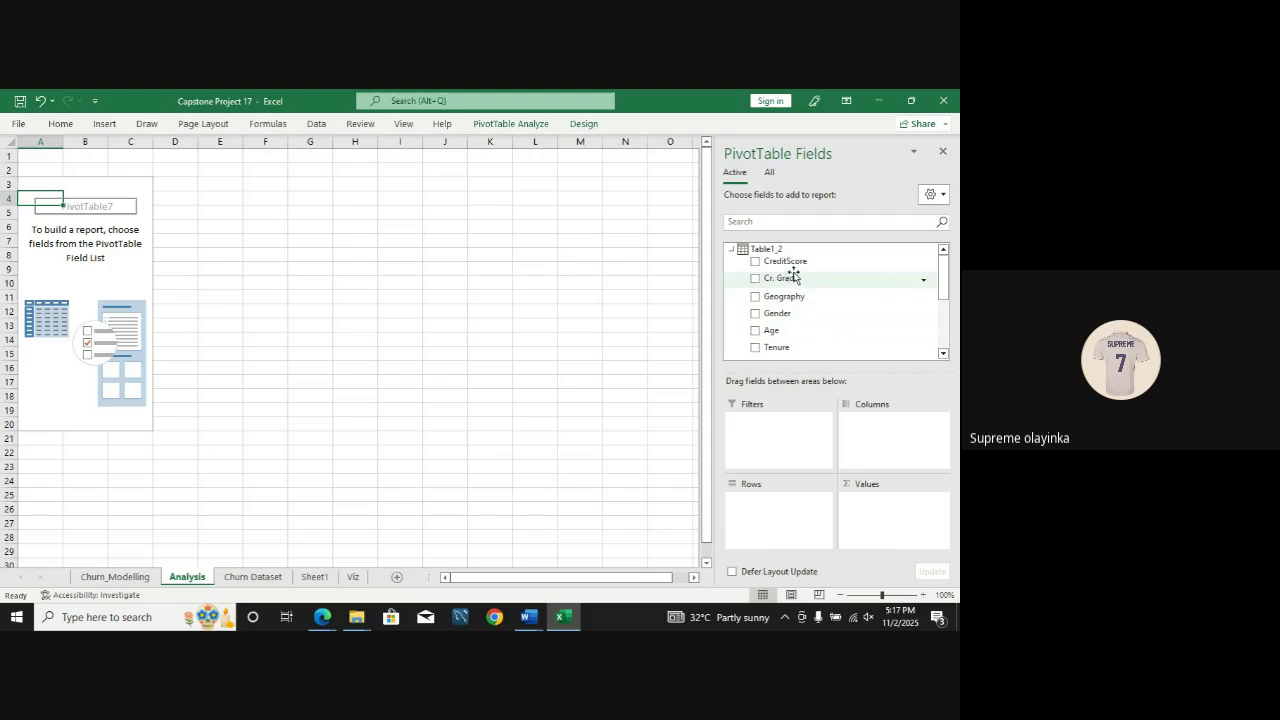
Step: Add CreditScore to the empty pivot table's values, summarize it by Count, and save the workbook
left_click_drag(793, 268, 875, 514)
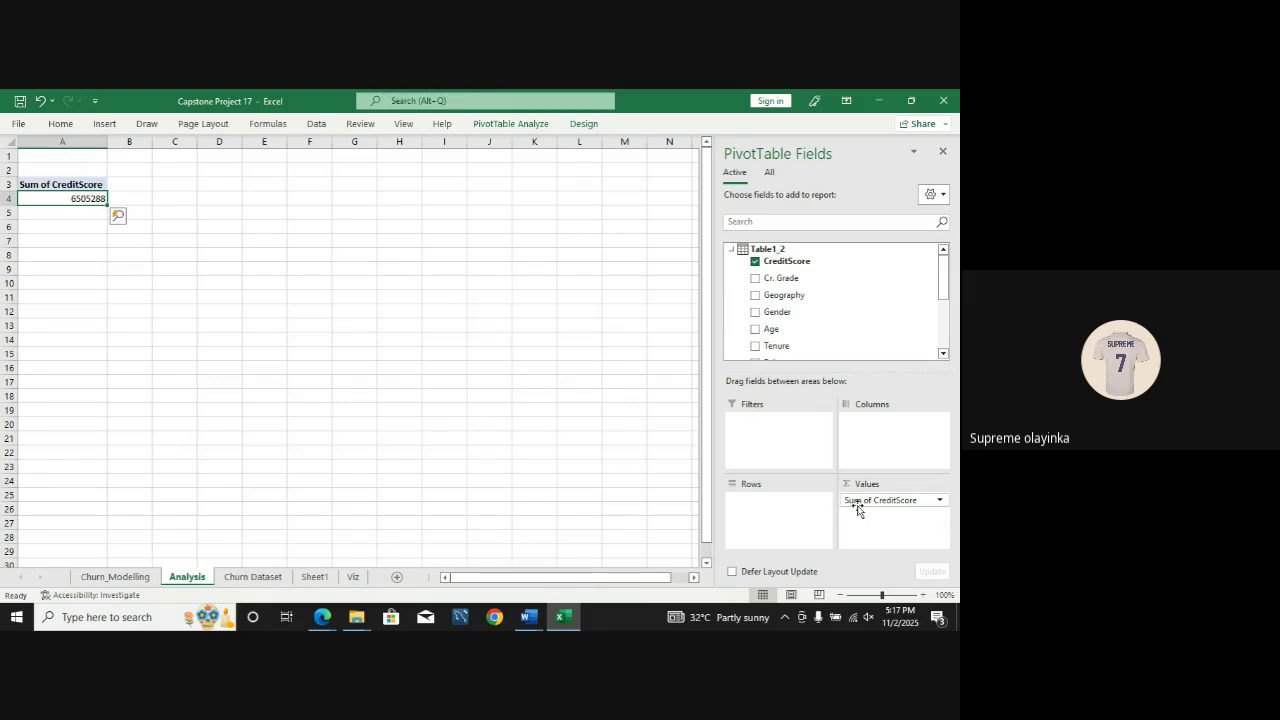
left_click(939, 501)
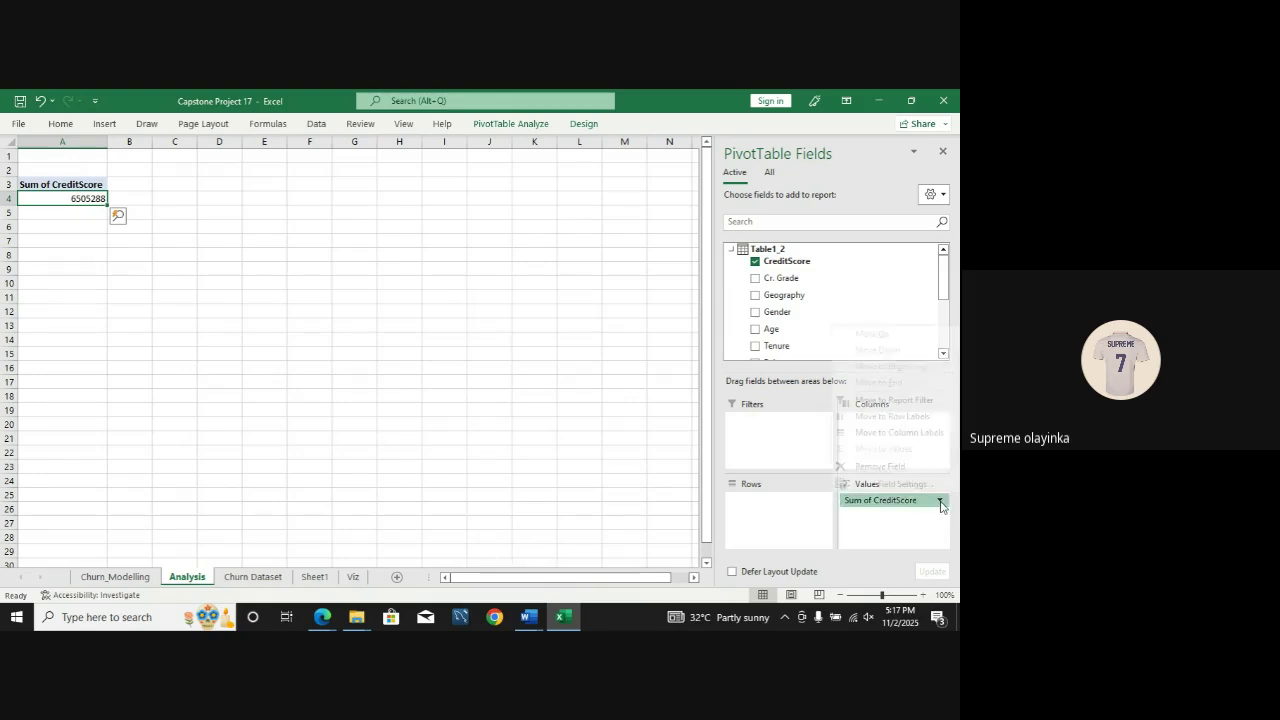
left_click(921, 485)
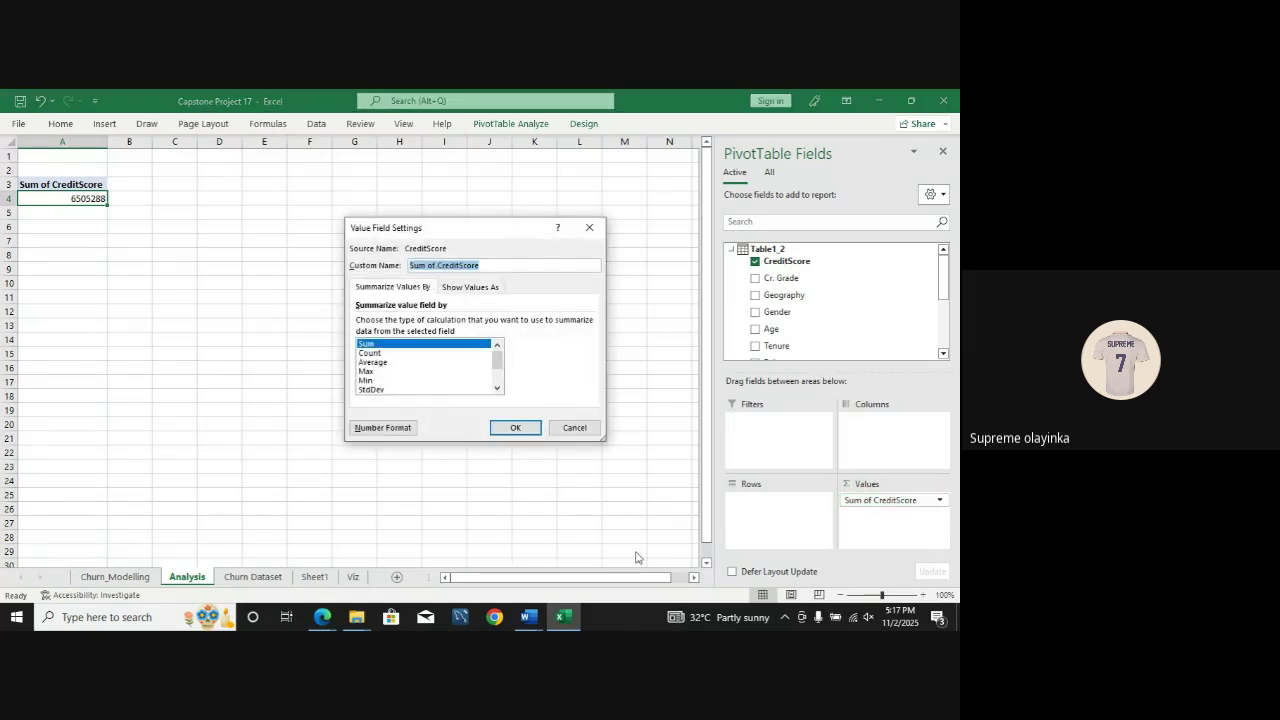
left_click(380, 353)
left_click(516, 428)
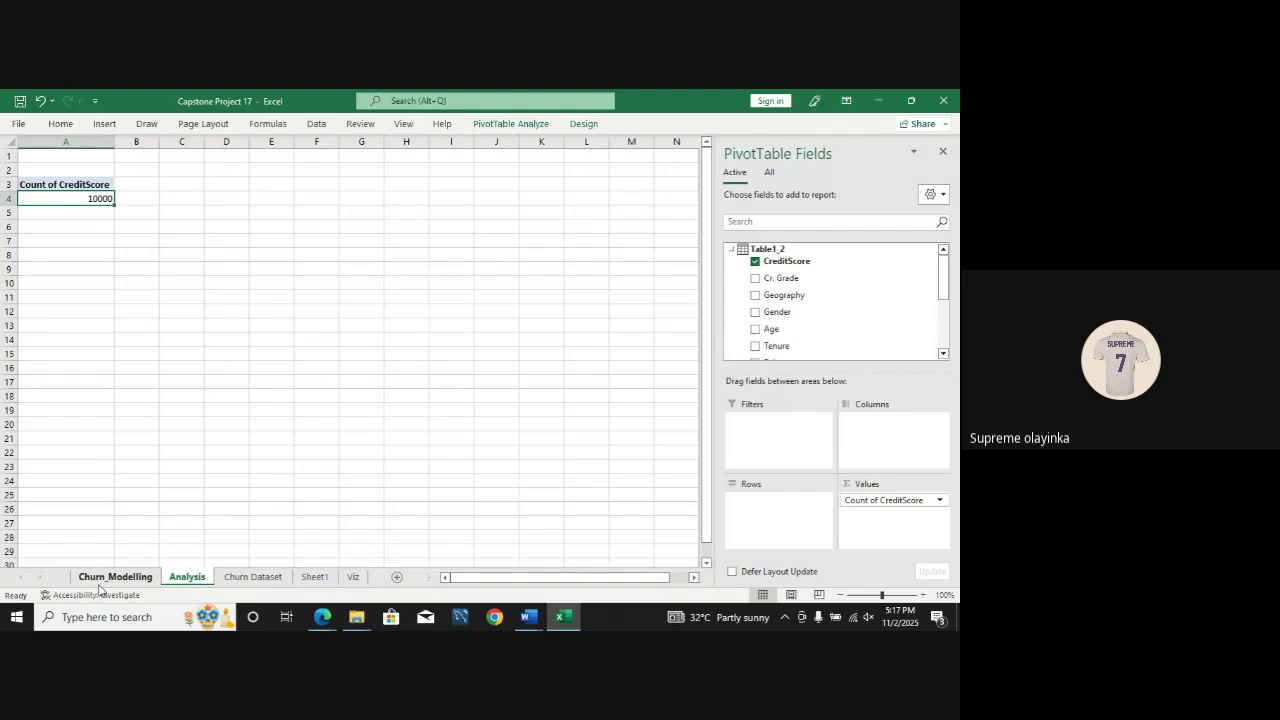
left_click(20, 101)
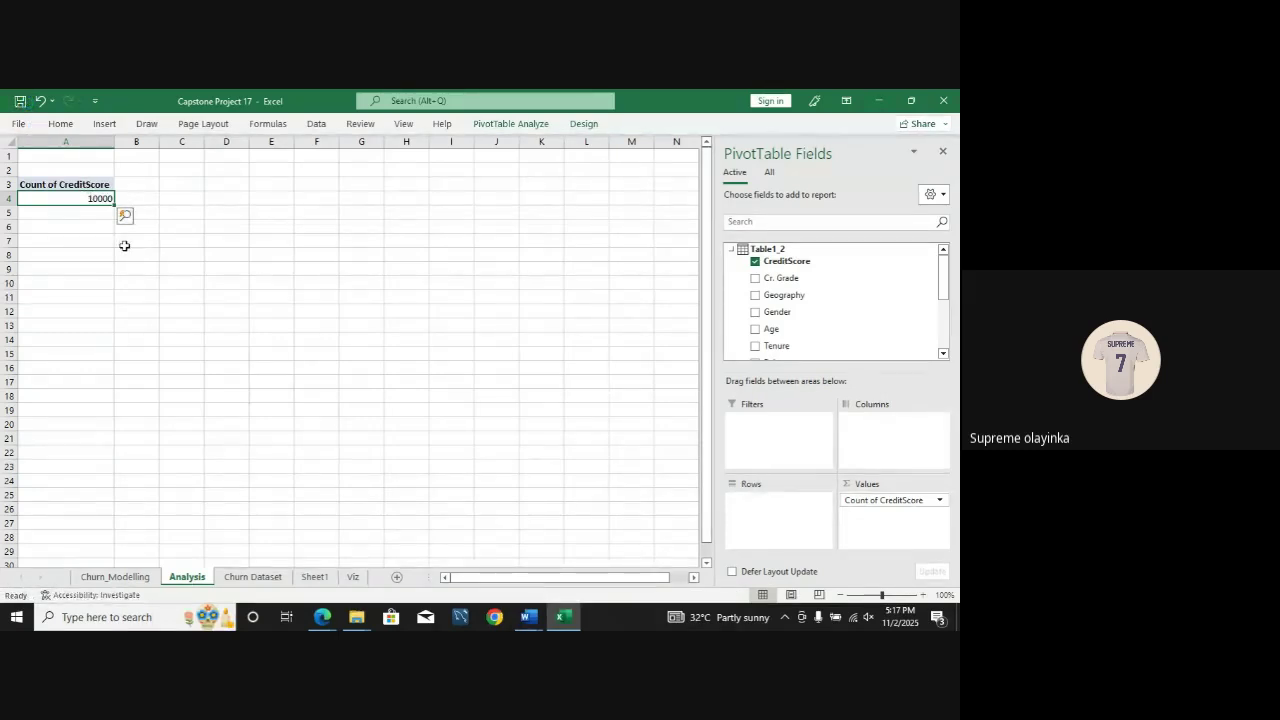
Step: Enter the label "No of Customers" in cell C3, beside the pivot table
left_click(147, 200)
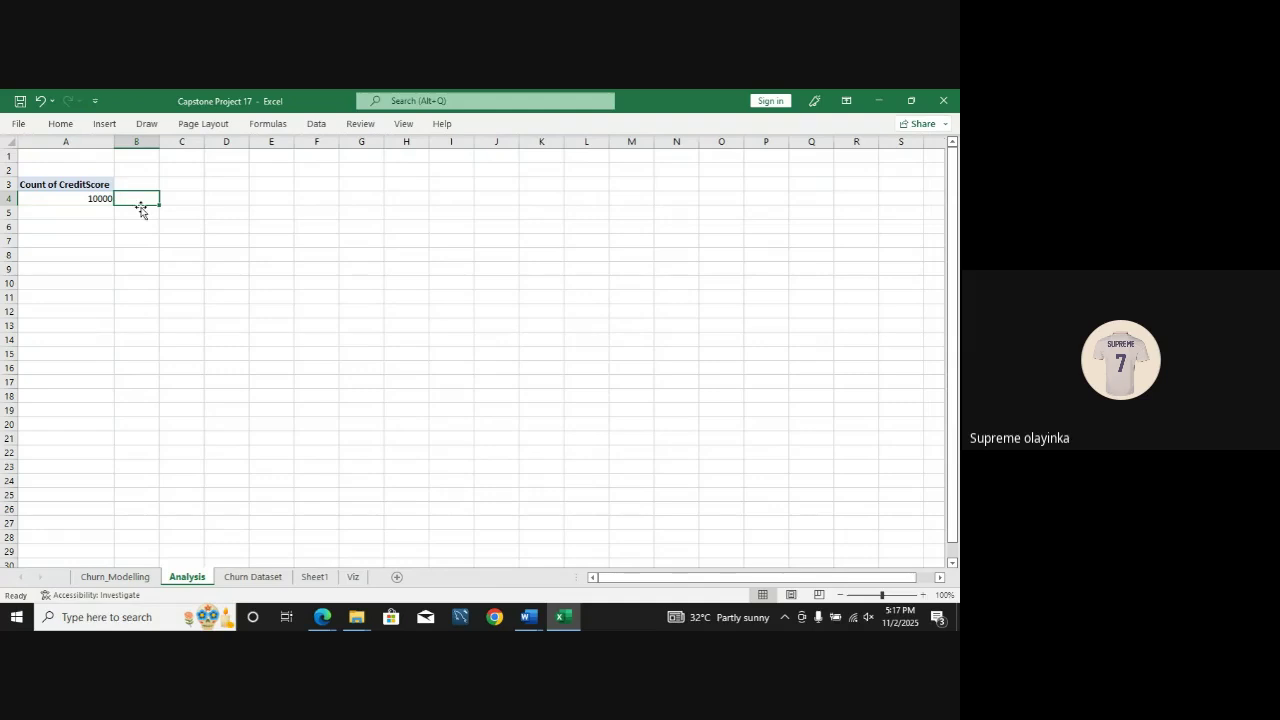
left_click(172, 184)
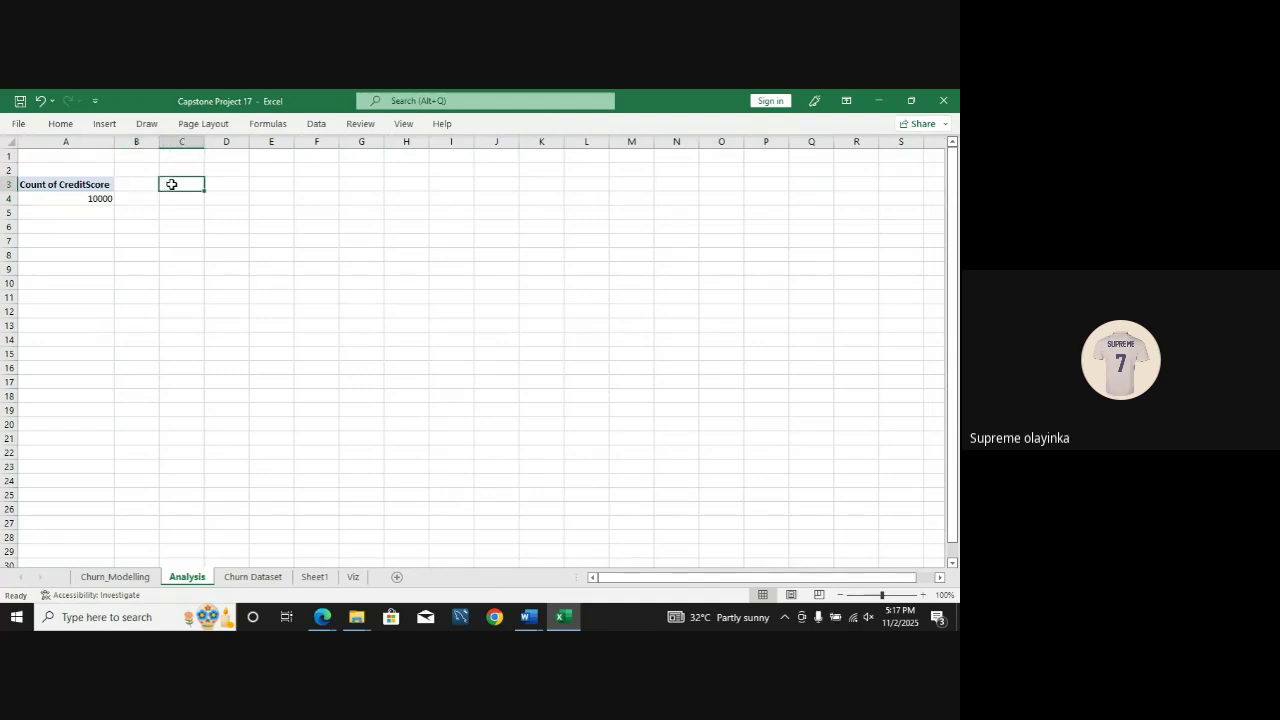
type("=")
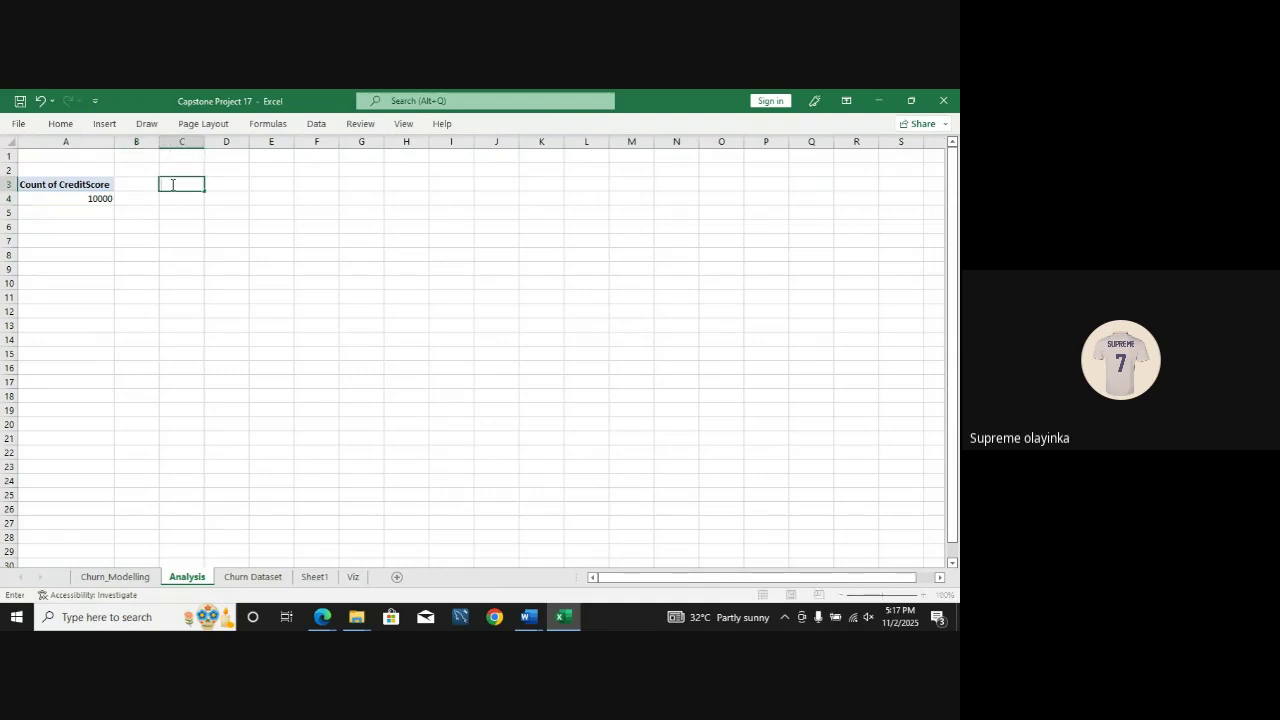
type("o of Customers")
left_click(178, 201)
type("=")
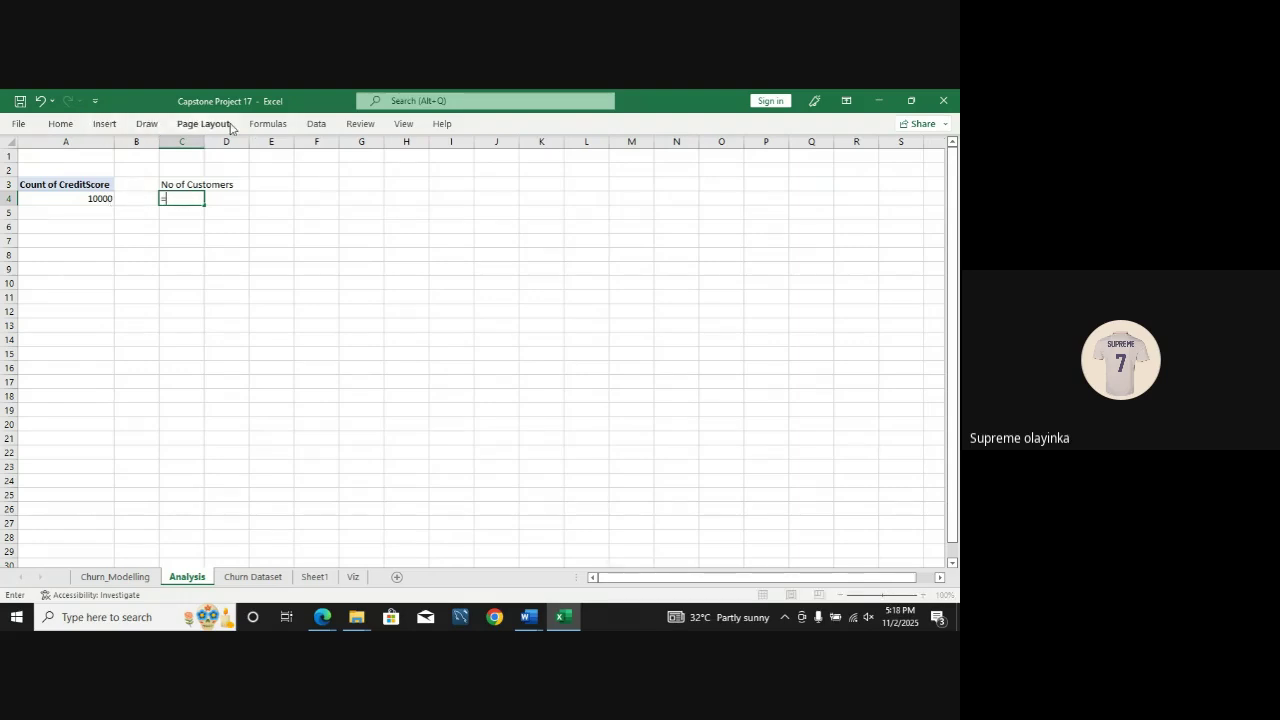
left_click(403, 125)
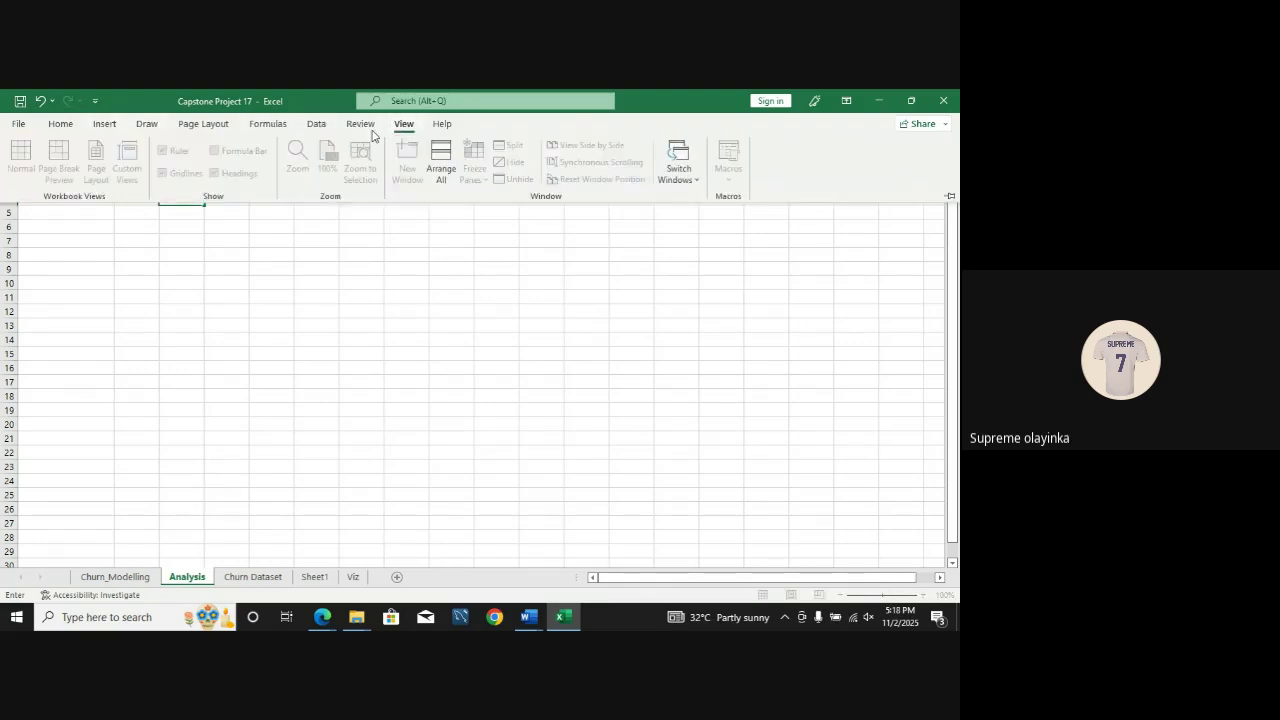
left_click(318, 303)
key("Escape")
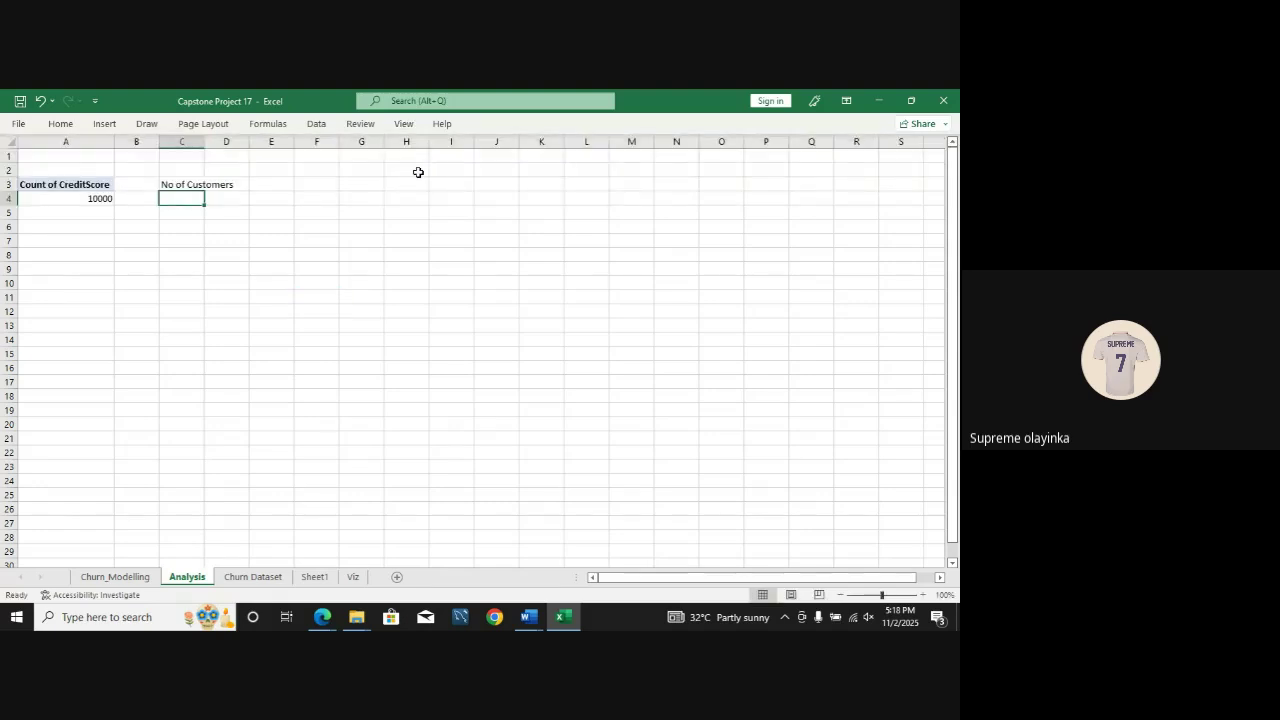
Step: Show the formula bar and enter a formula in C4 that references the pivot table's Count of CreditScore in A4
left_click(403, 124)
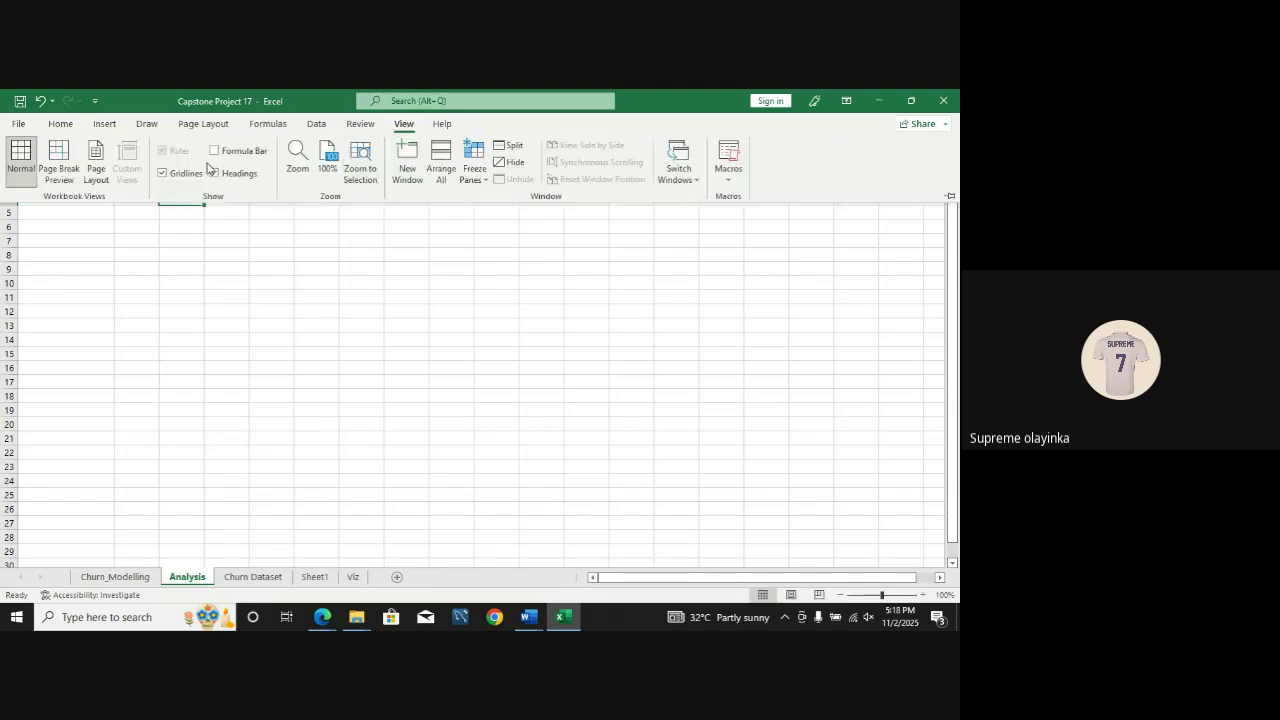
left_click(214, 150)
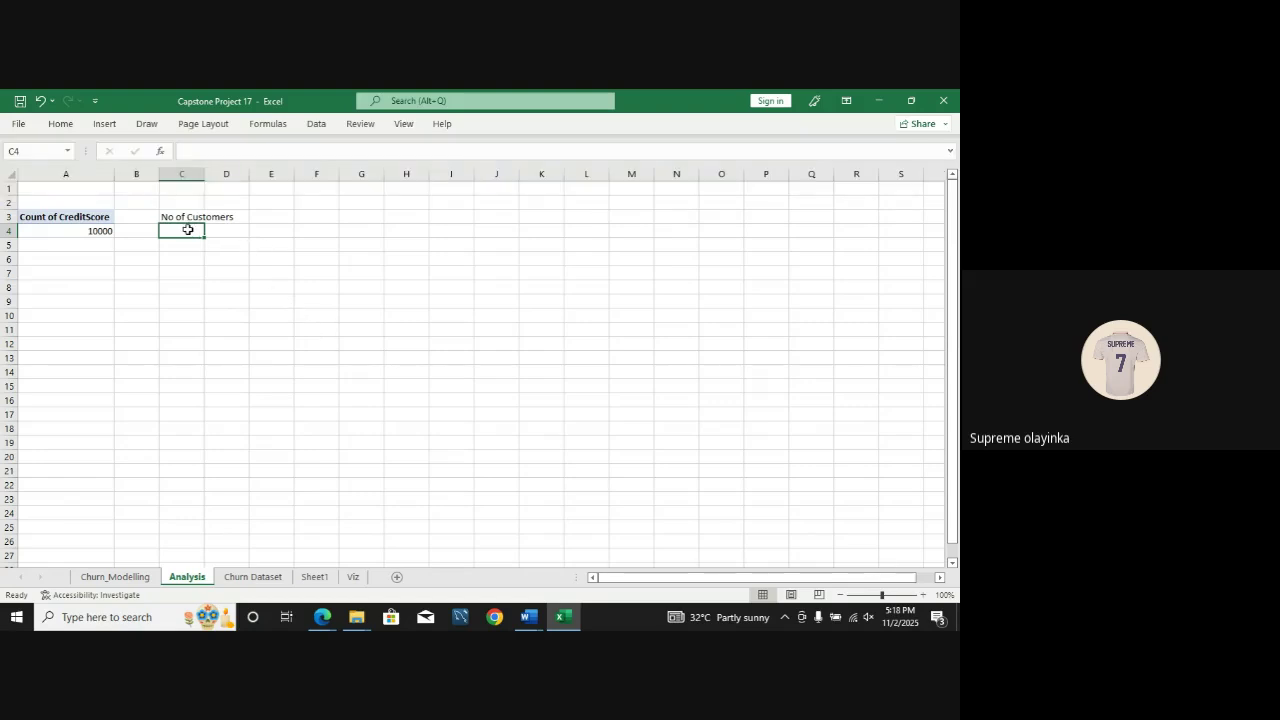
type("=")
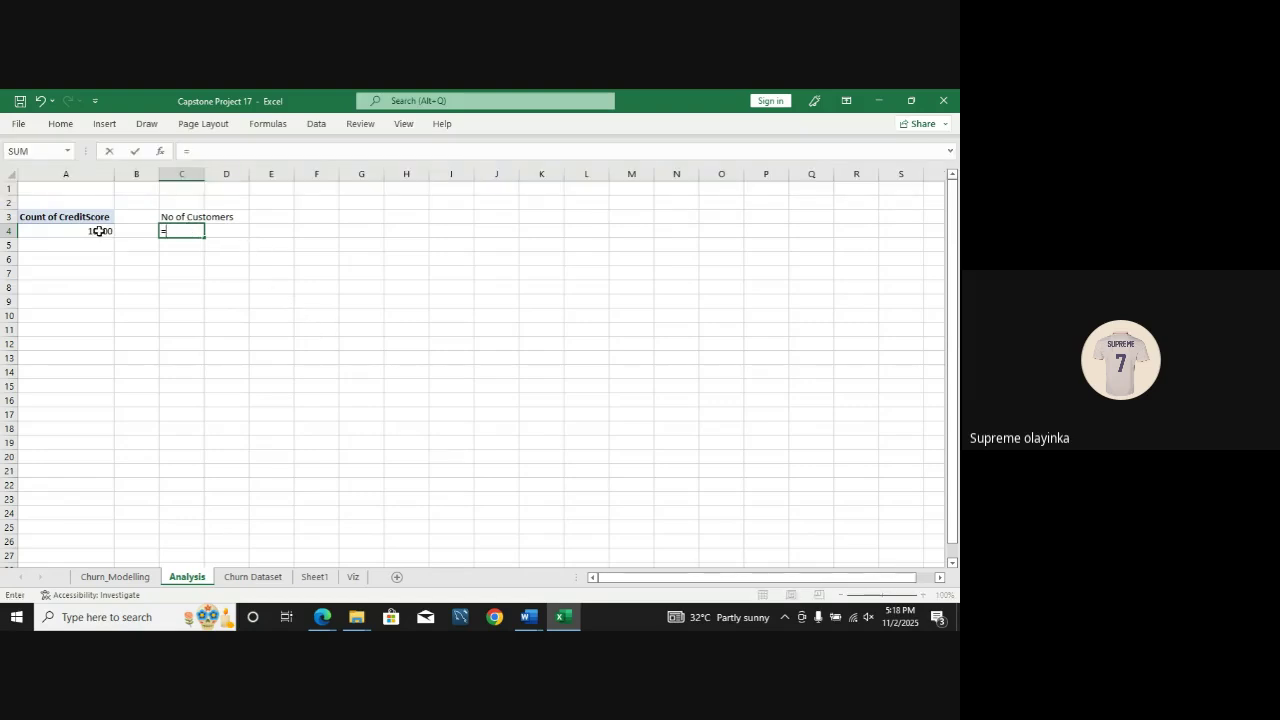
left_click(99, 231)
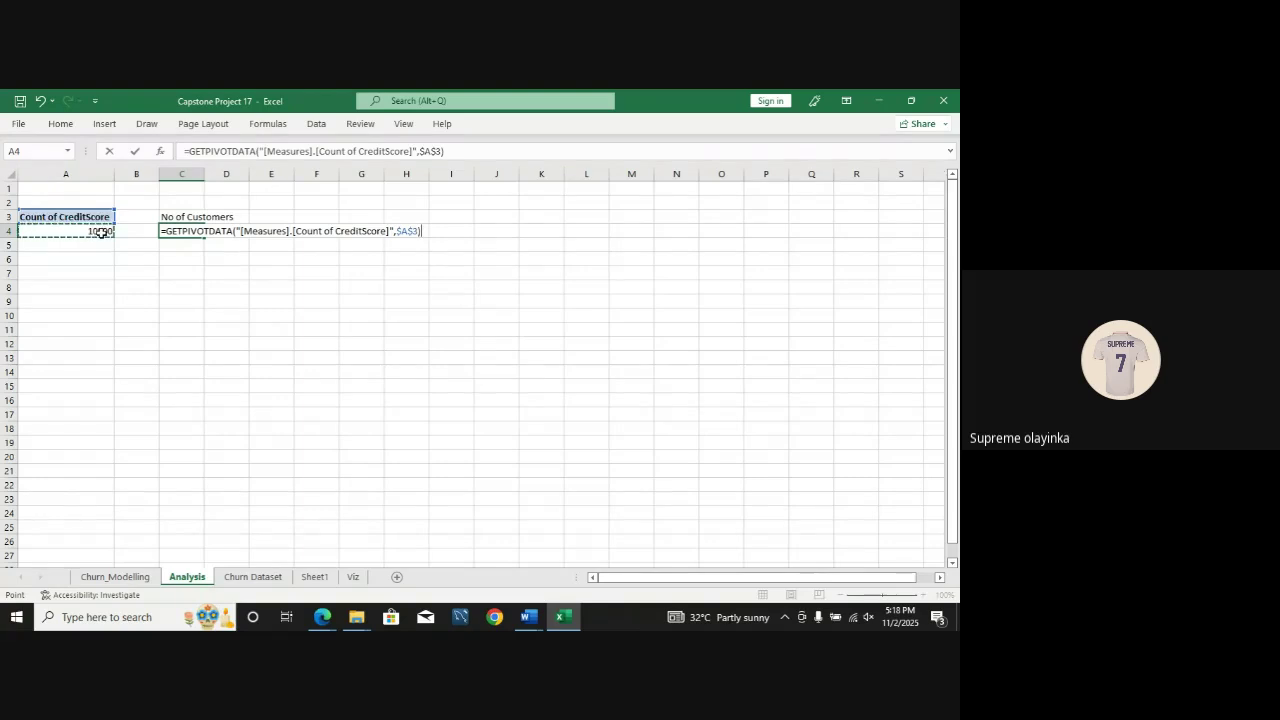
key("Return")
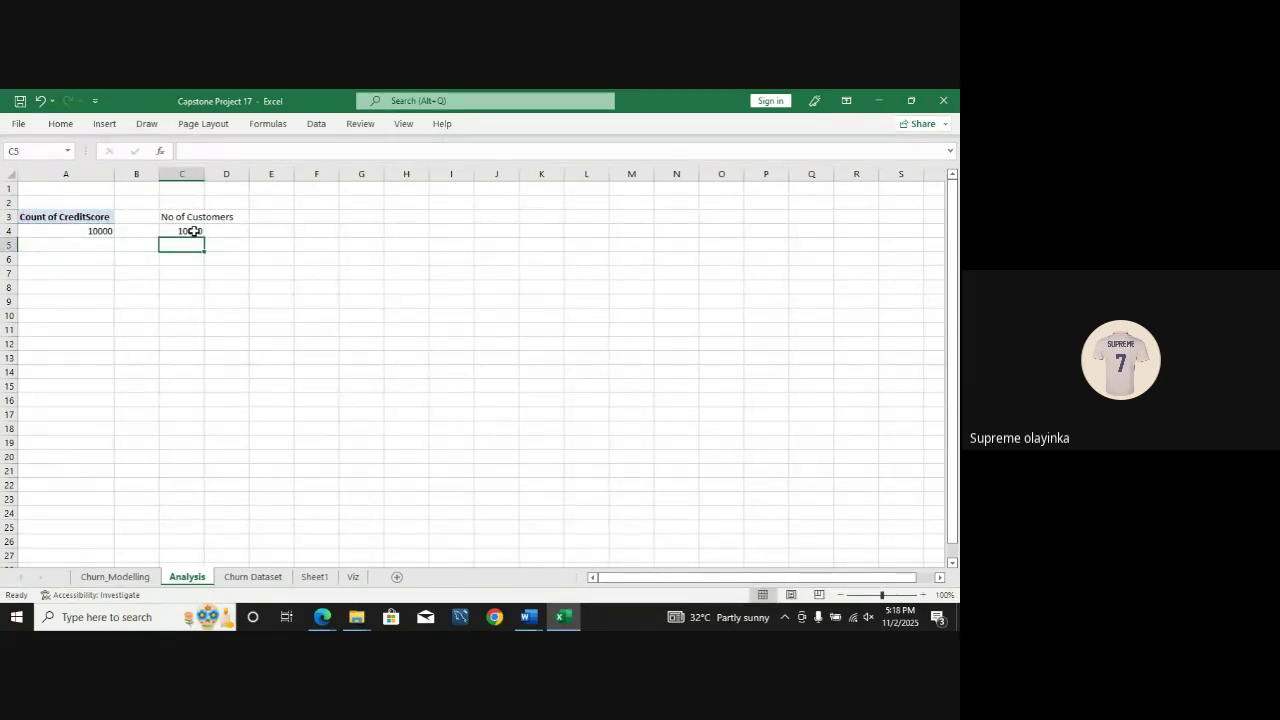
Step: Format the customer count in C4 with a thousands separator and no decimals, and collapse the ribbon
left_click(193, 232)
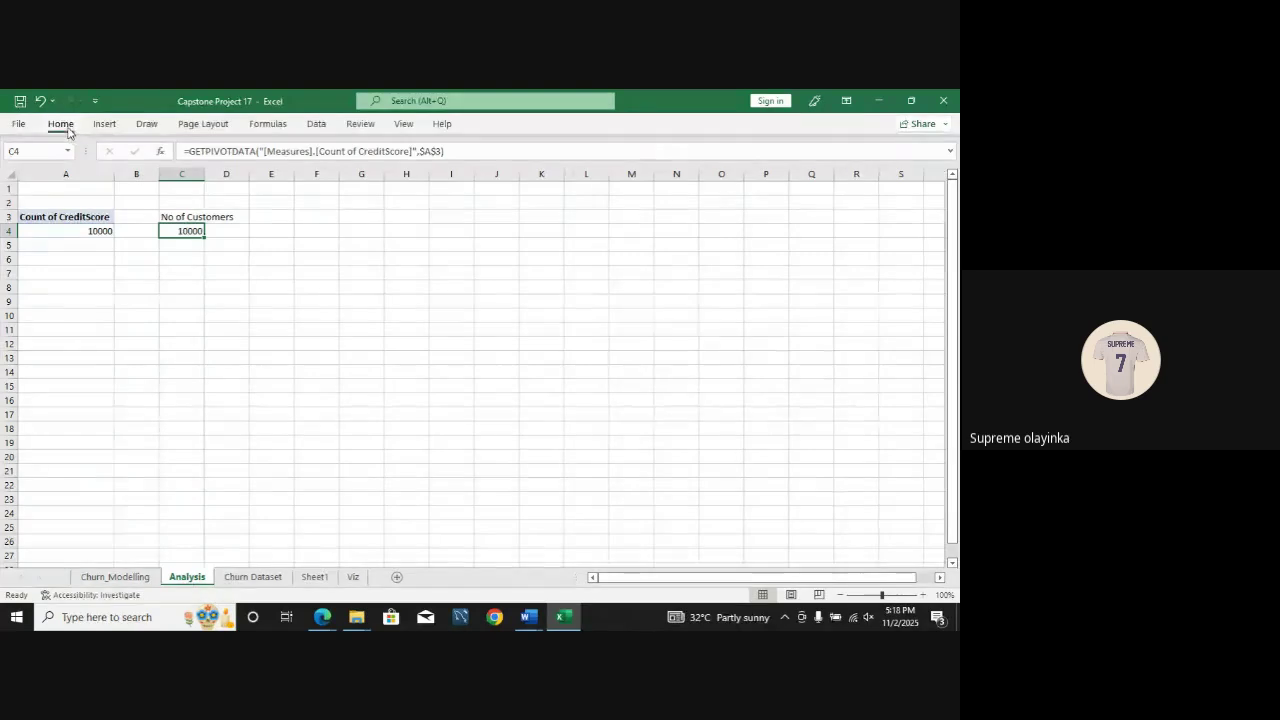
left_click(61, 124)
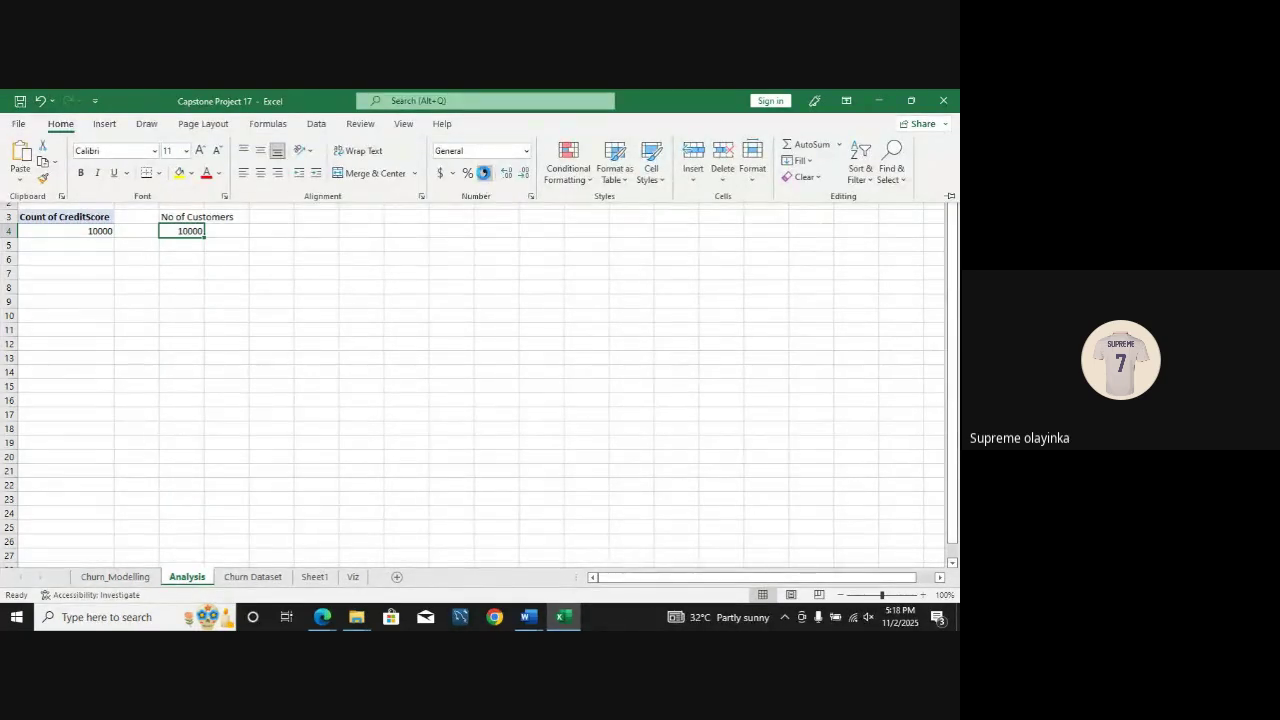
left_click(485, 175)
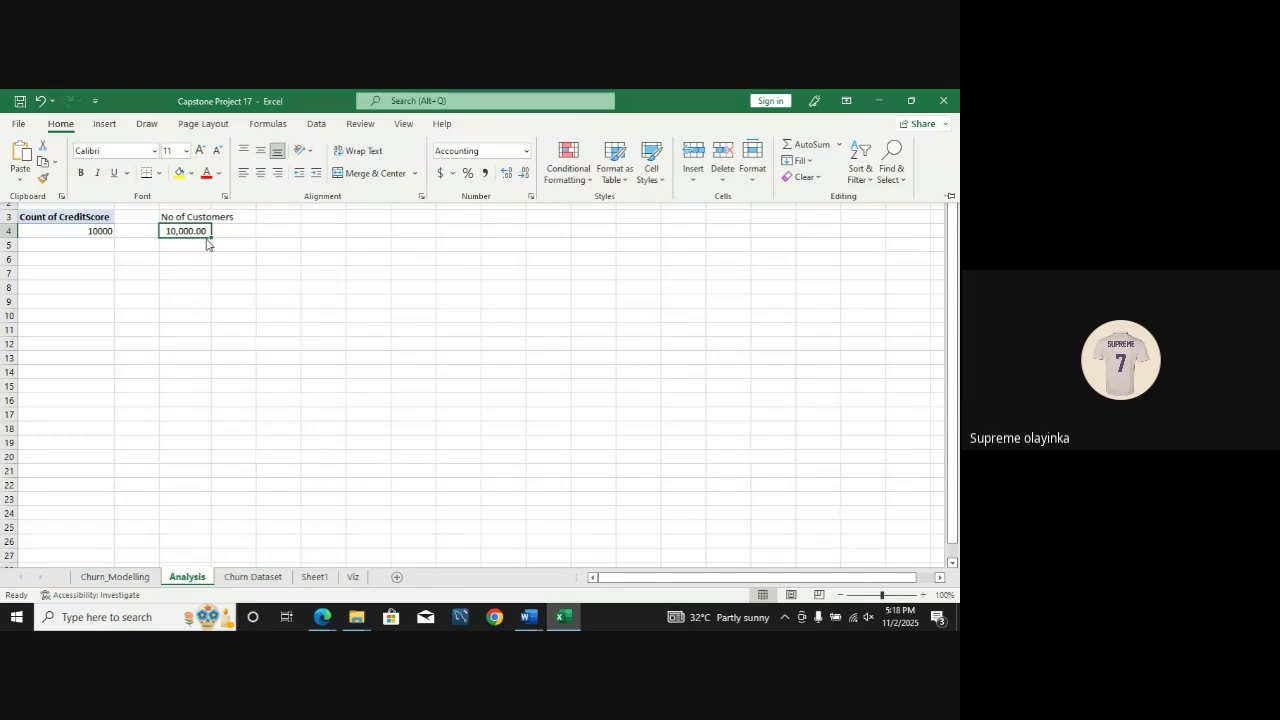
left_click(524, 176)
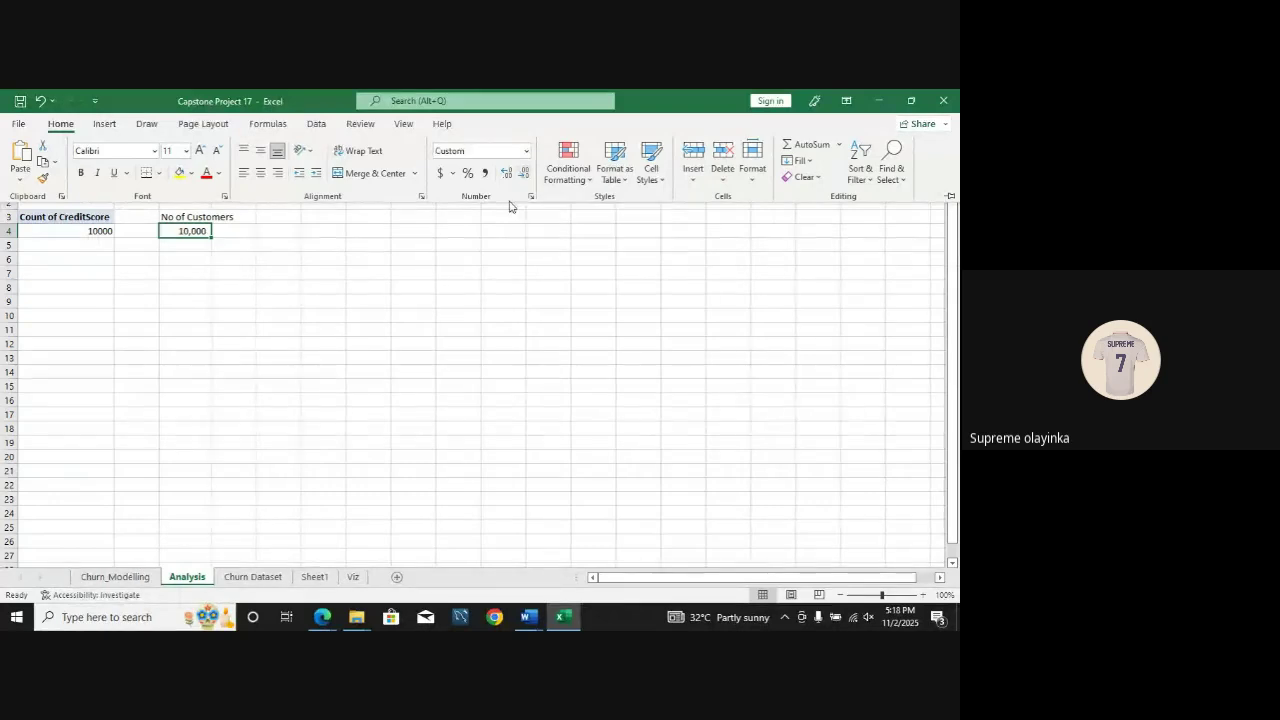
left_click(523, 176)
key("ctrl+F1")
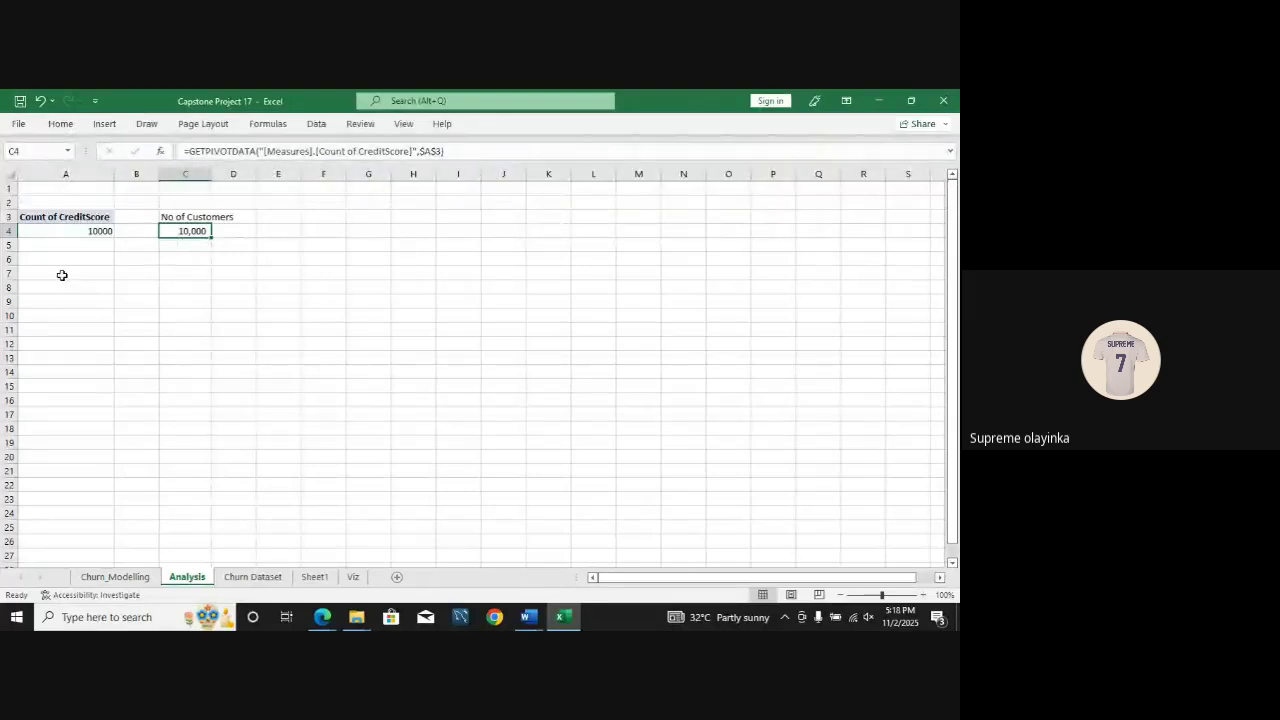
Step: Check the Viz dashboard layout and the KPI list on Sheet1, and return to the Count of CreditScore pivot table on Analysis
left_click(353, 577)
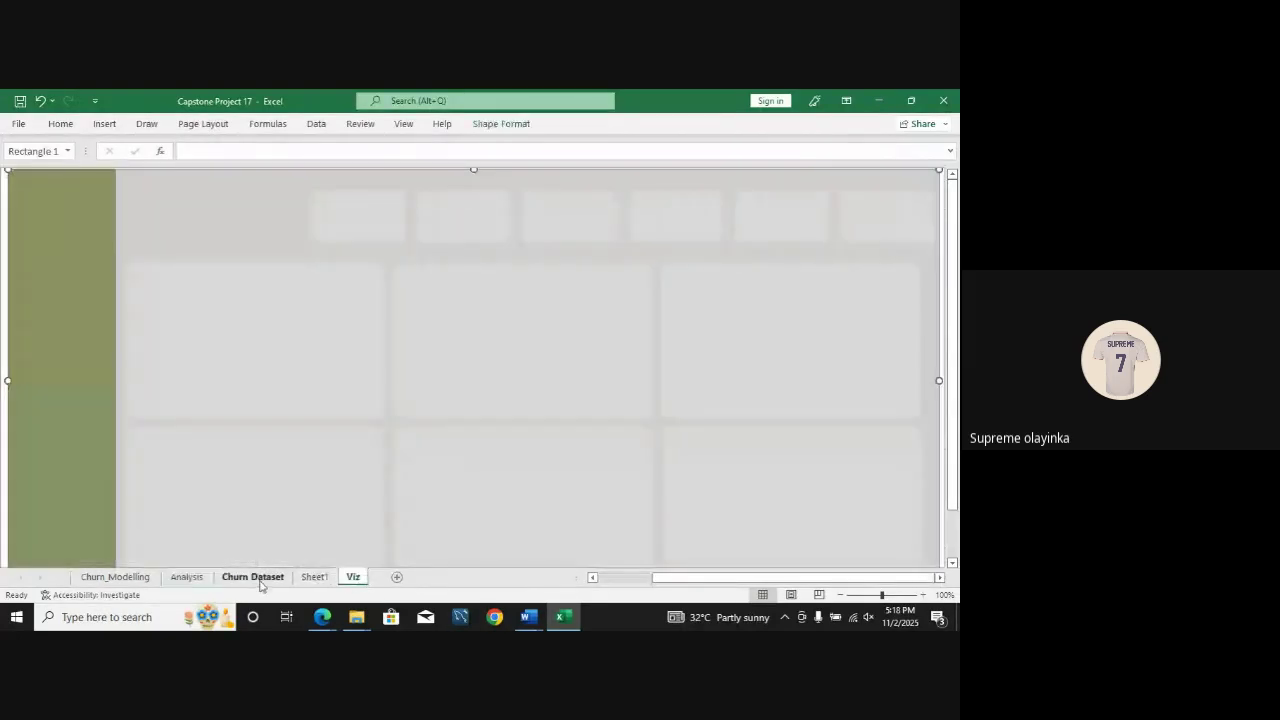
left_click(326, 580)
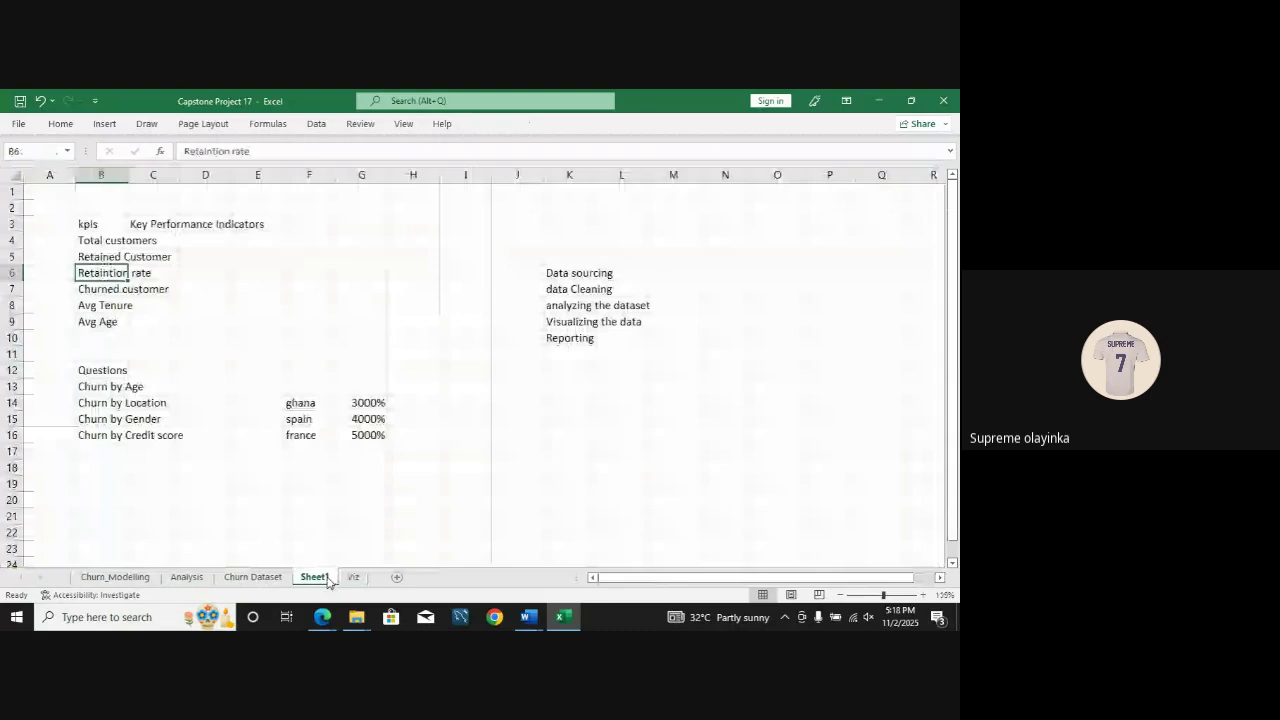
left_click(186, 577)
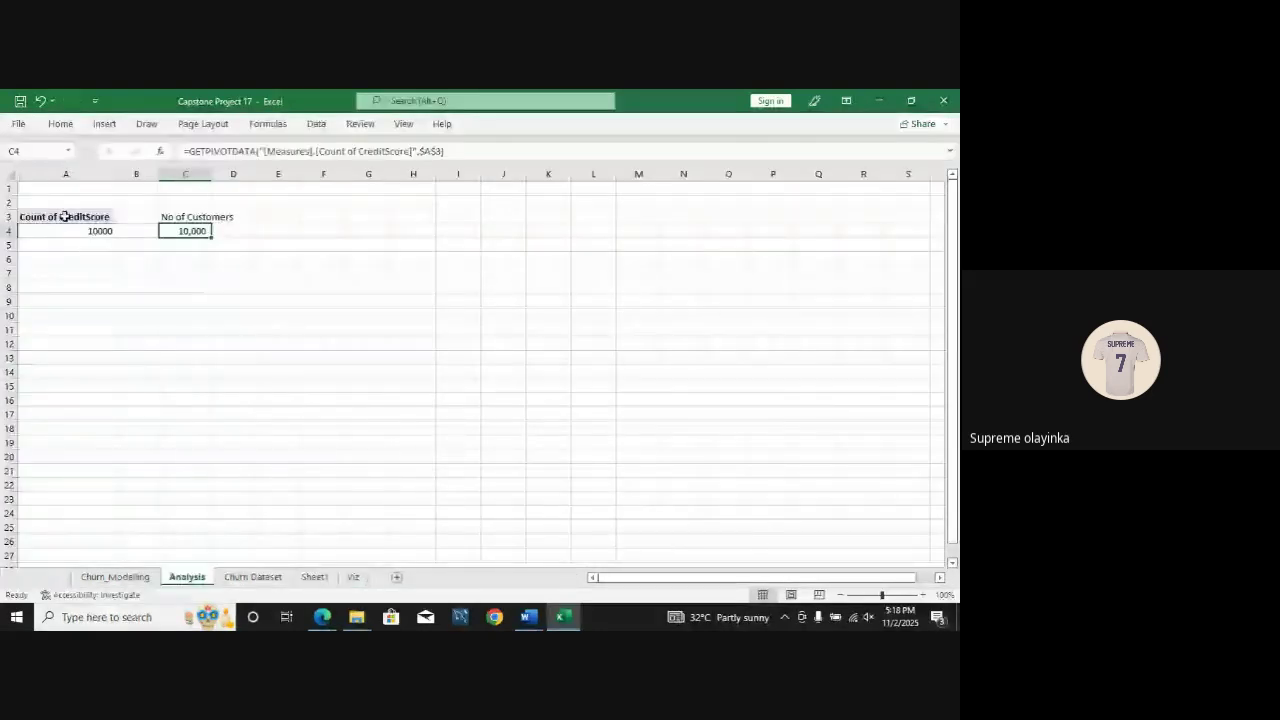
left_click(177, 332)
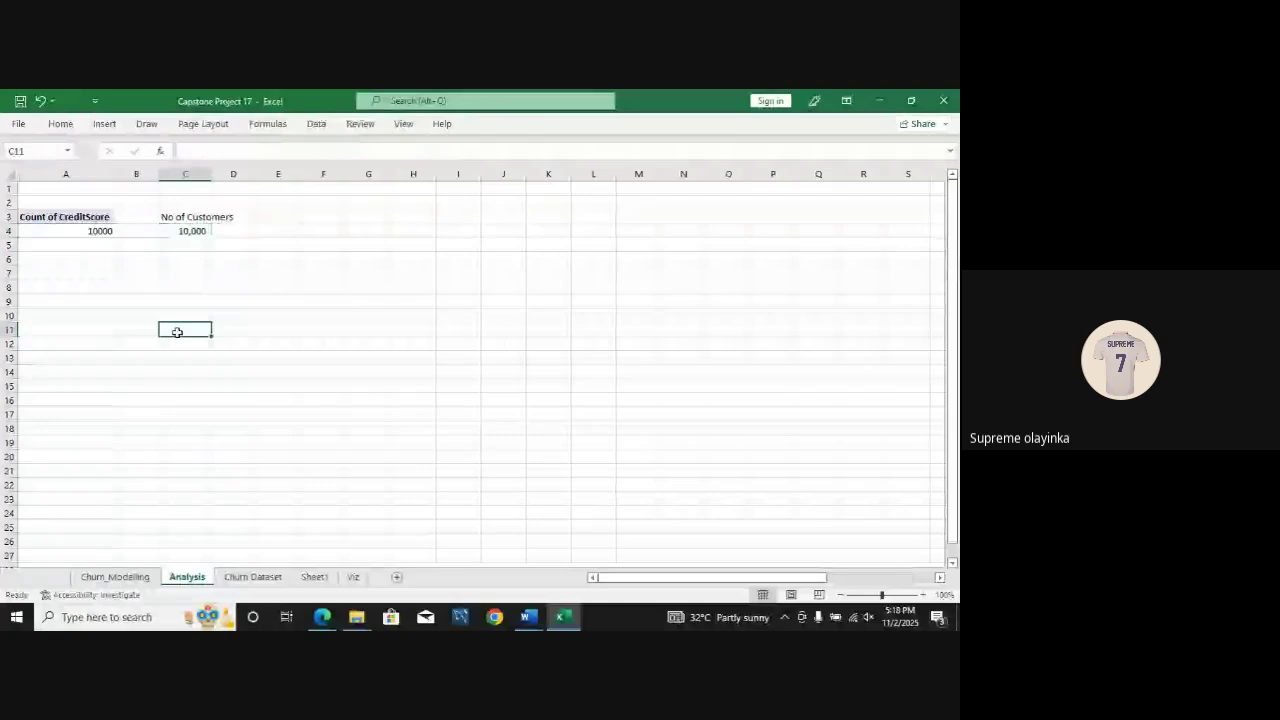
left_click(501, 388)
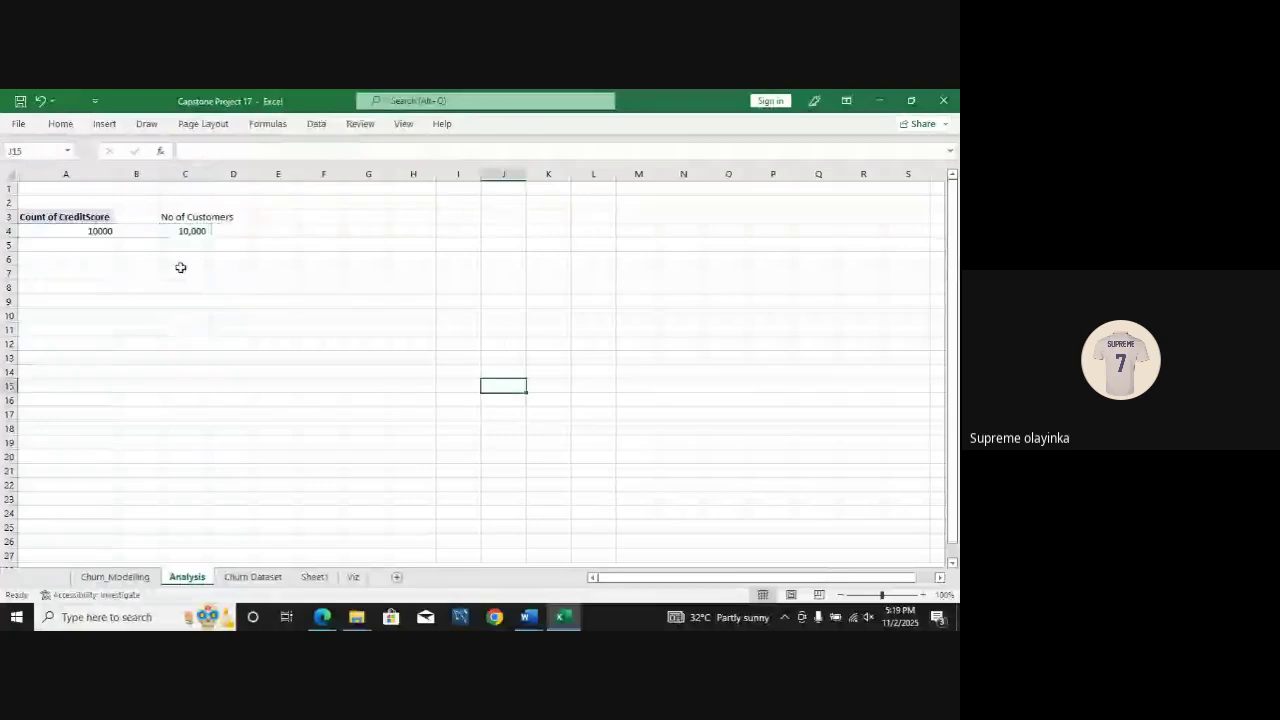
left_click(44, 217)
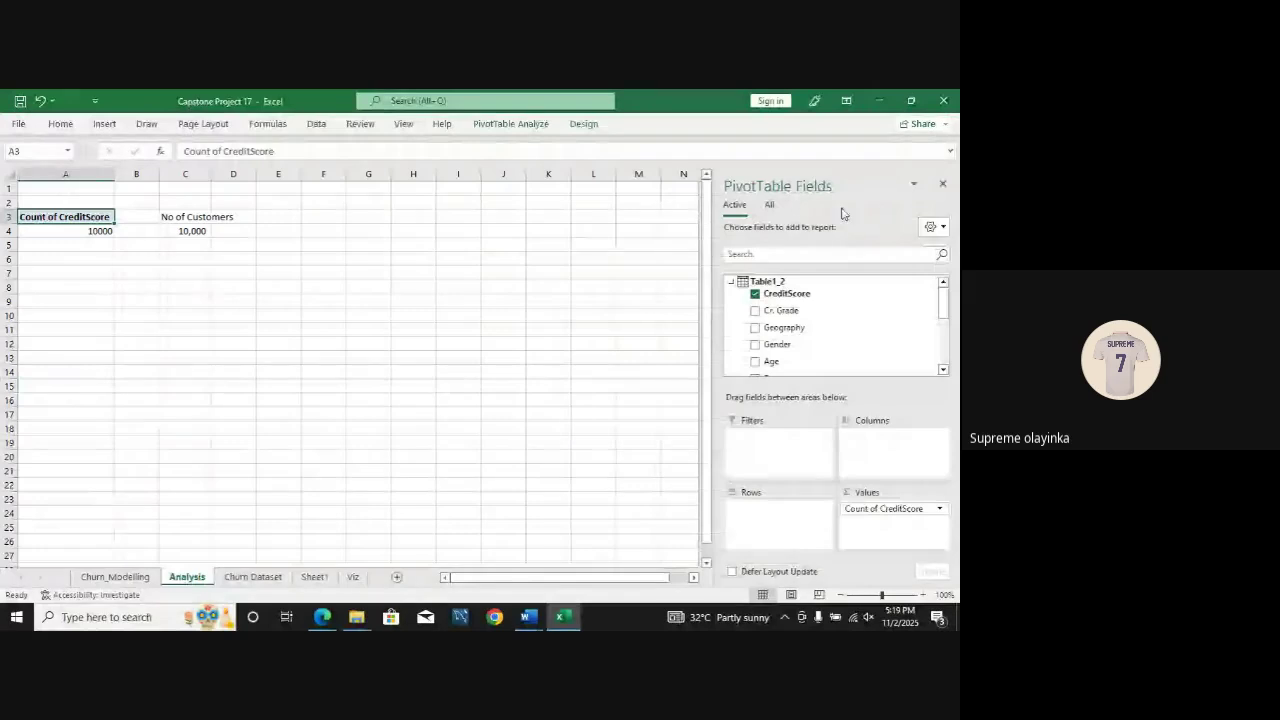
Step: Hide the PivotTable Fields pane and show it again for the Count of CreditScore pivot table
left_click(942, 182)
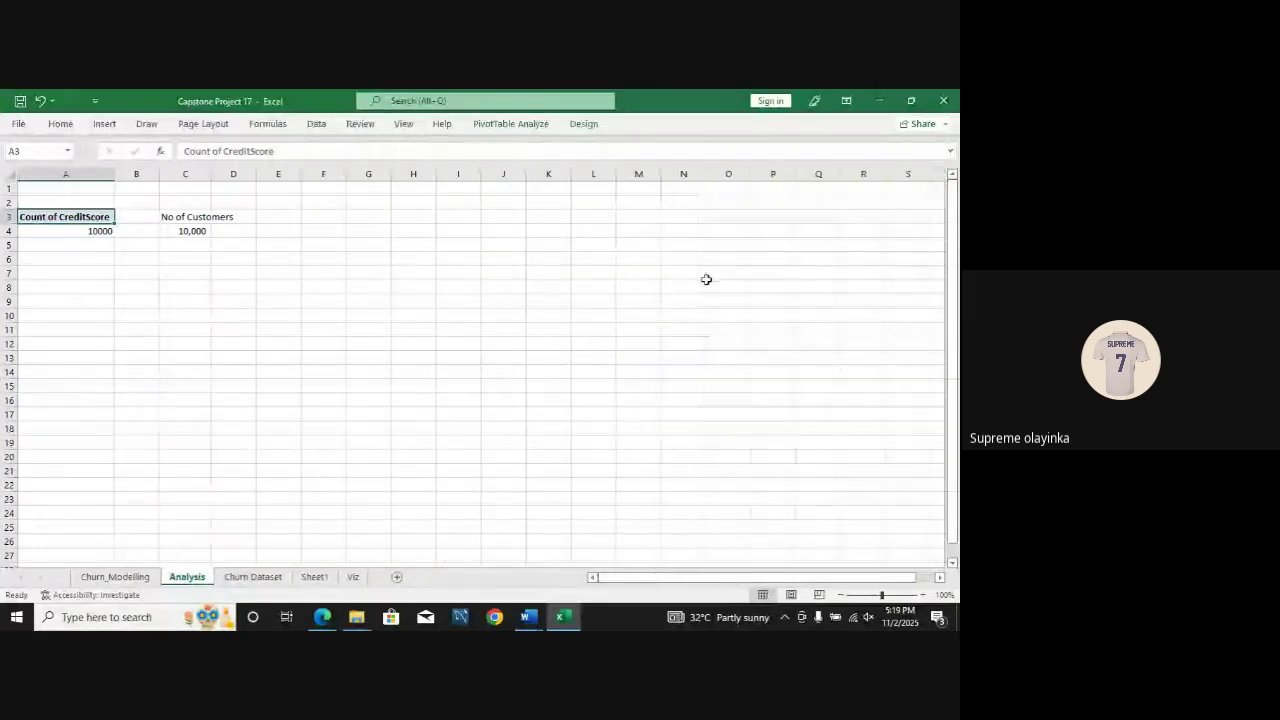
left_click(303, 373)
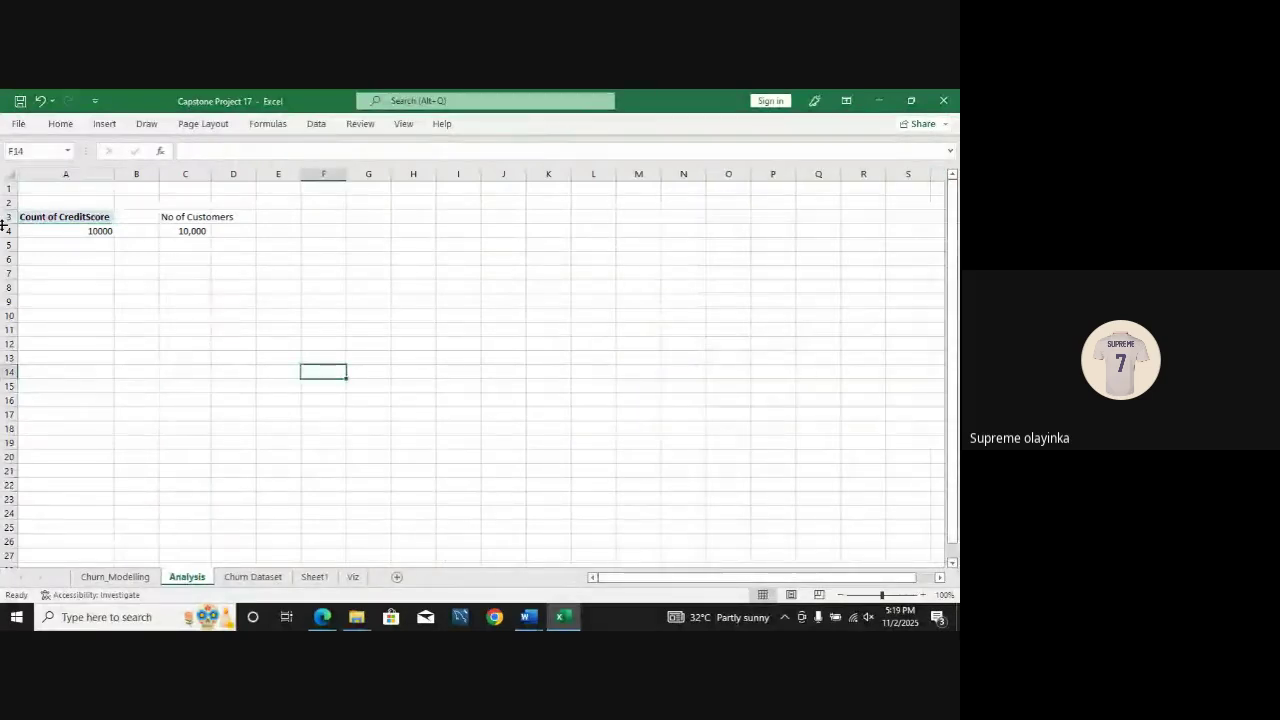
left_click(95, 216)
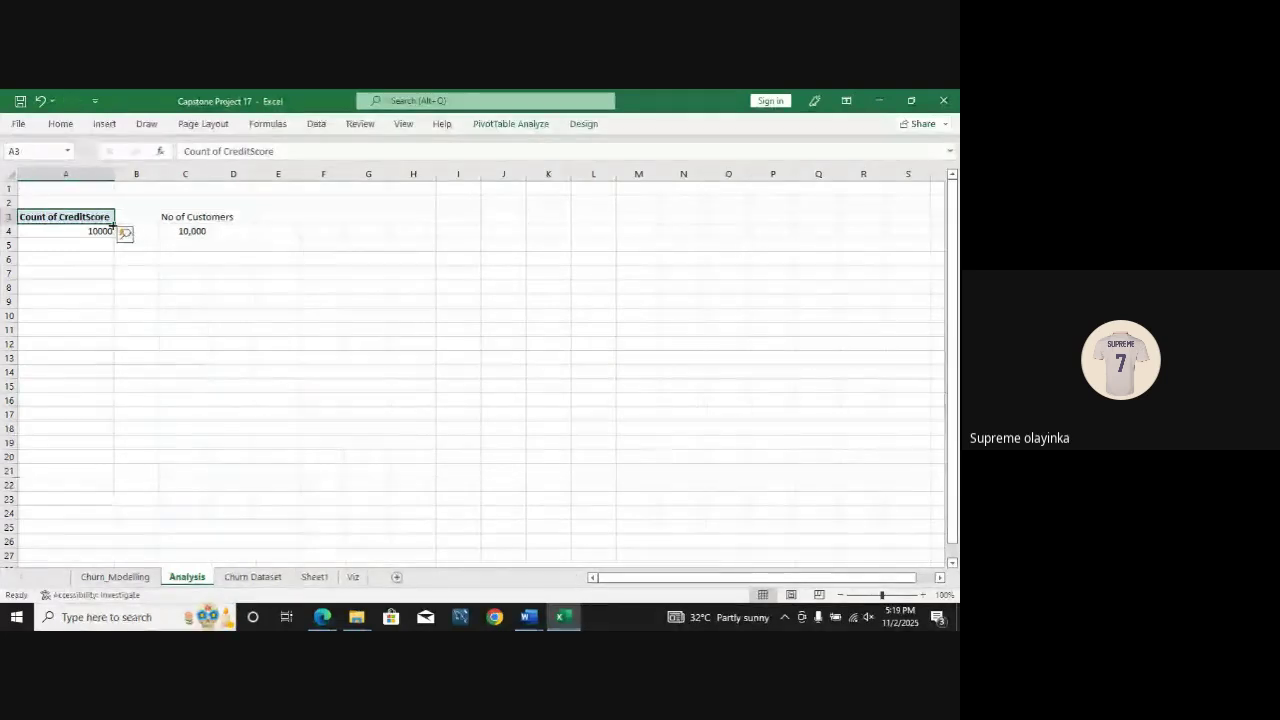
left_click(232, 331)
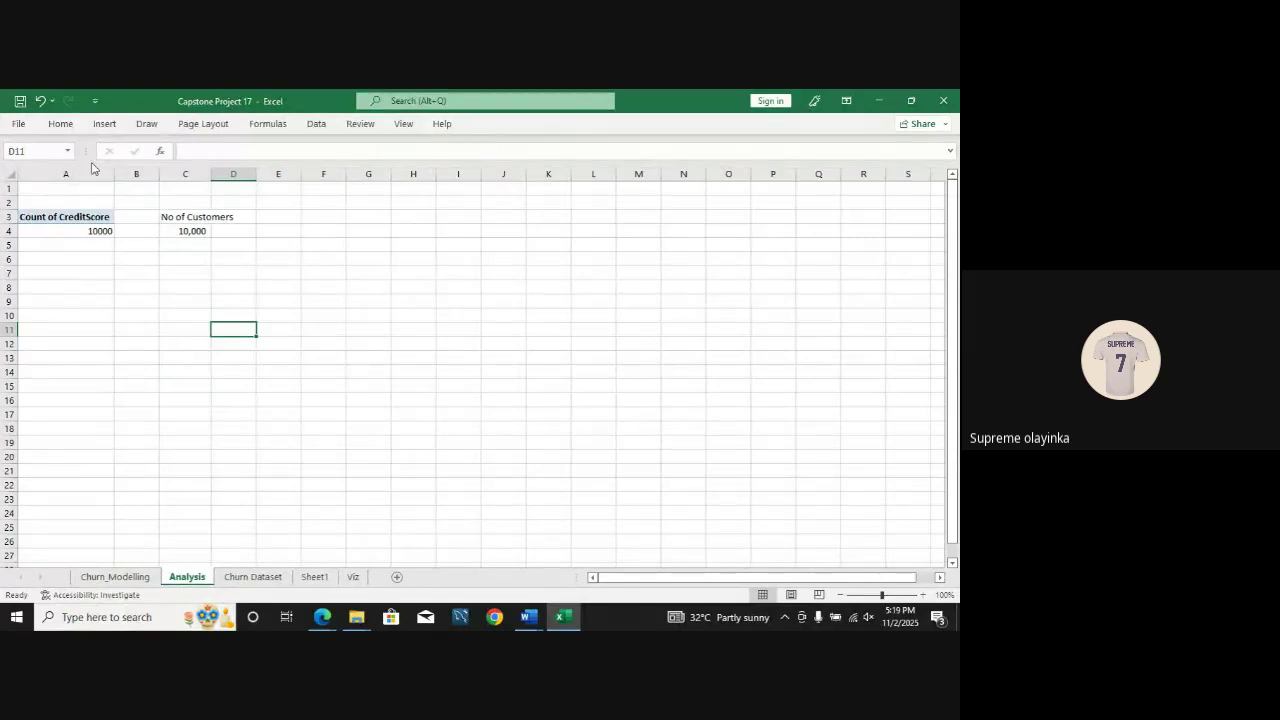
left_click(83, 216)
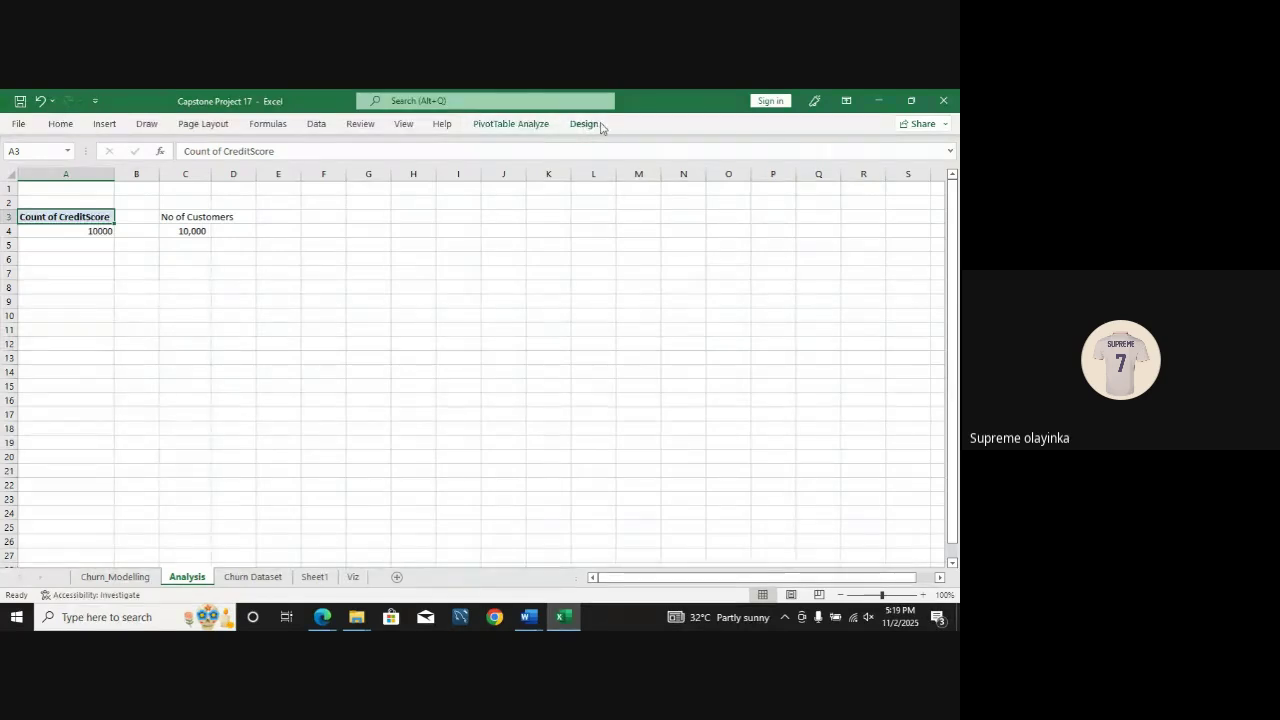
left_click(510, 123)
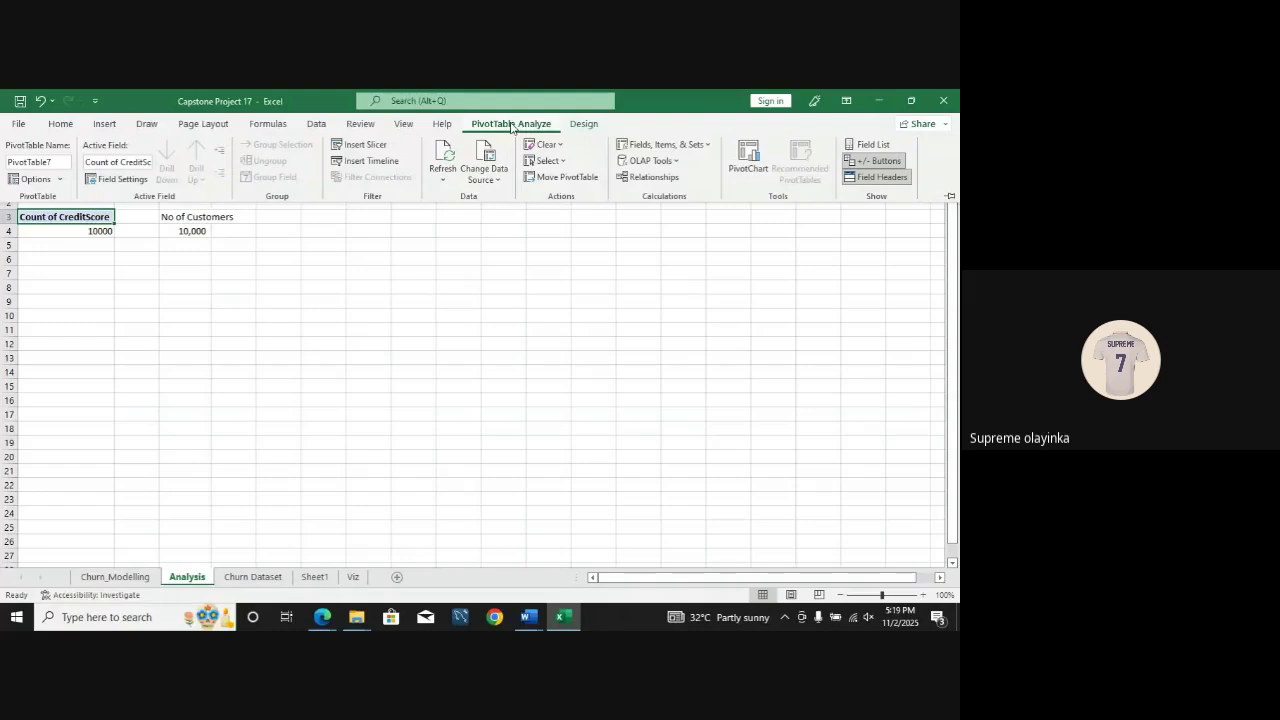
left_click(868, 145)
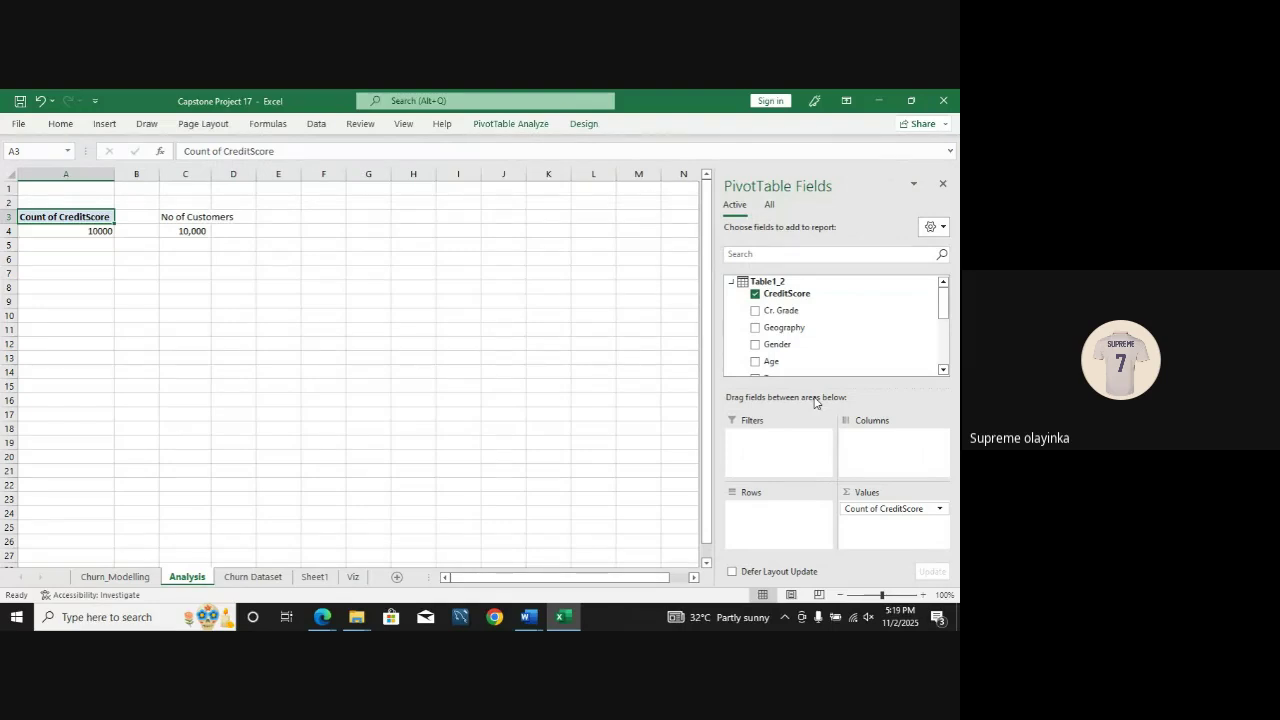
Step: Examine the IsActiveMember column in the Churn Dataset and find the same field in the Analysis pivot table's field list
left_click(233, 577)
scroll(850, 578, "right", 1)
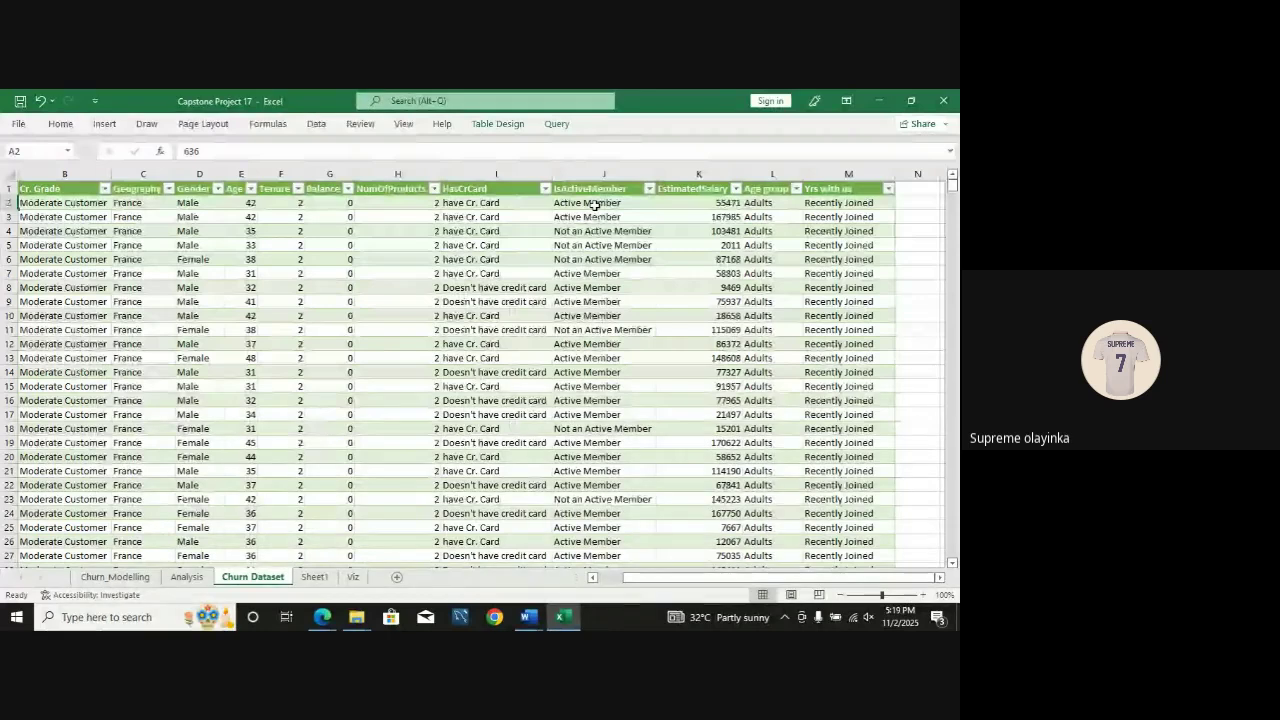
mouse_move(743, 578)
left_mouse_down()
mouse_move(717, 590)
mouse_move(742, 580)
left_mouse_up()
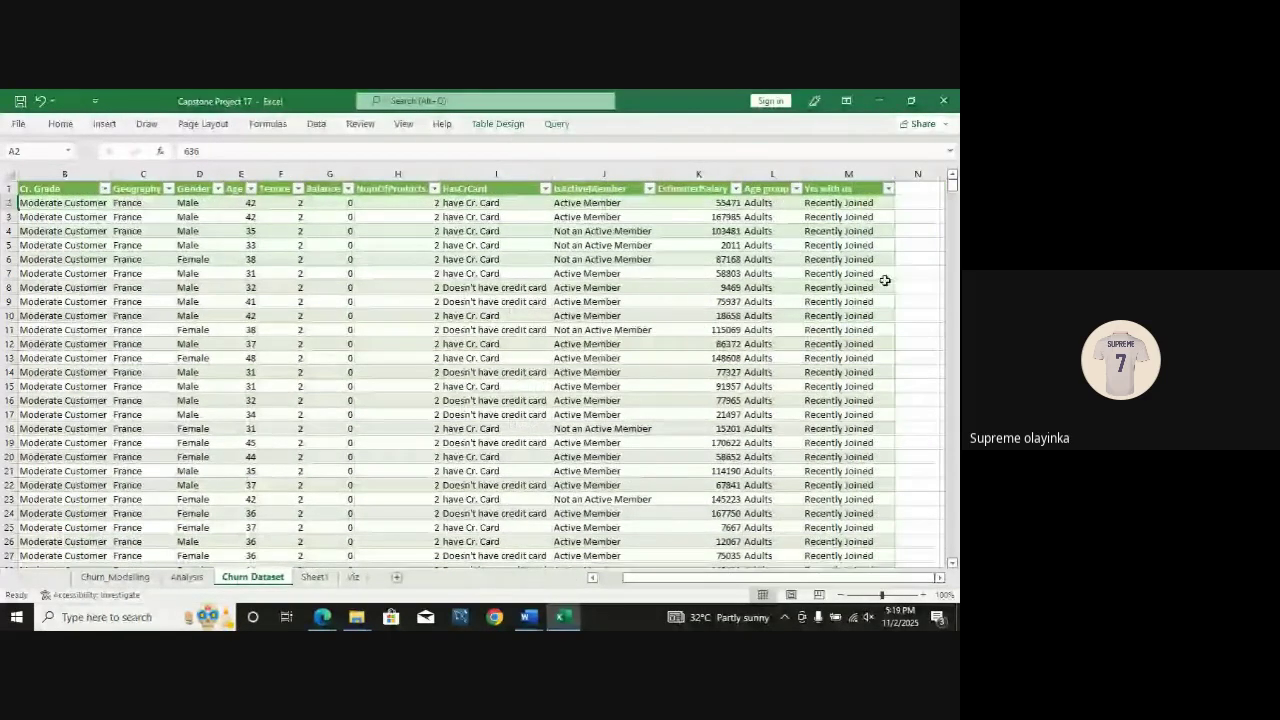
left_click(592, 231)
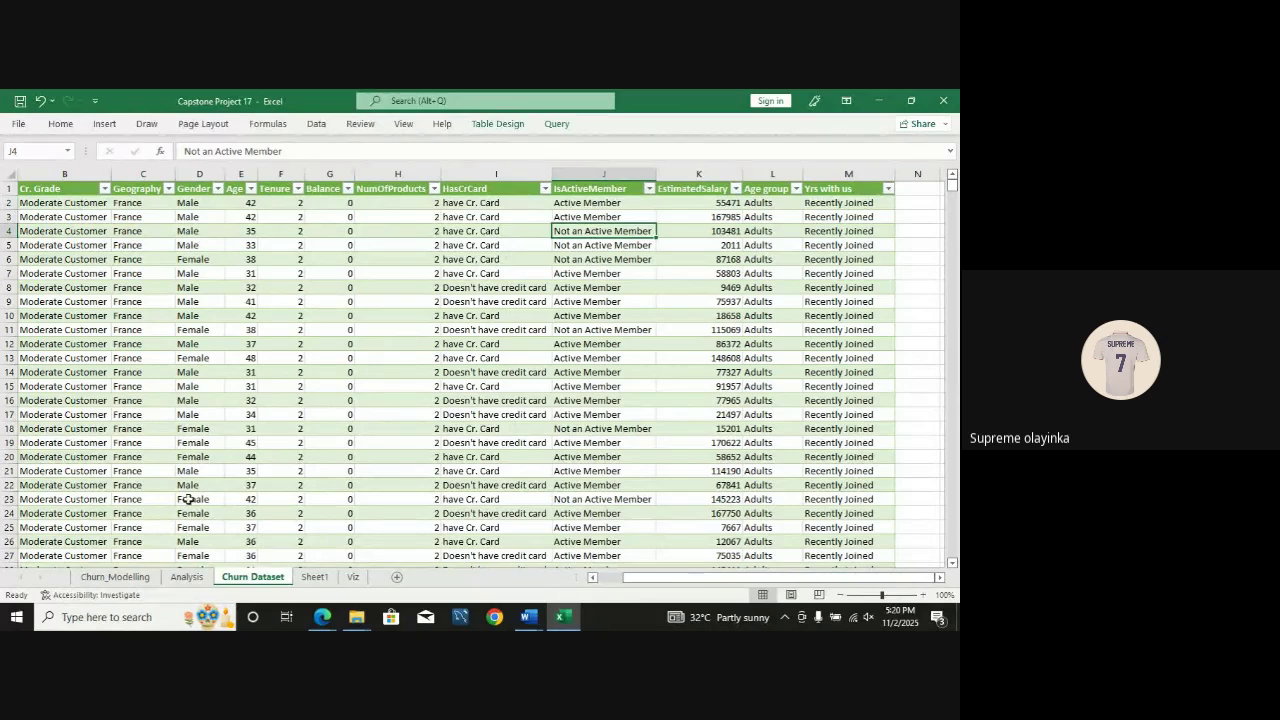
left_click(186, 577)
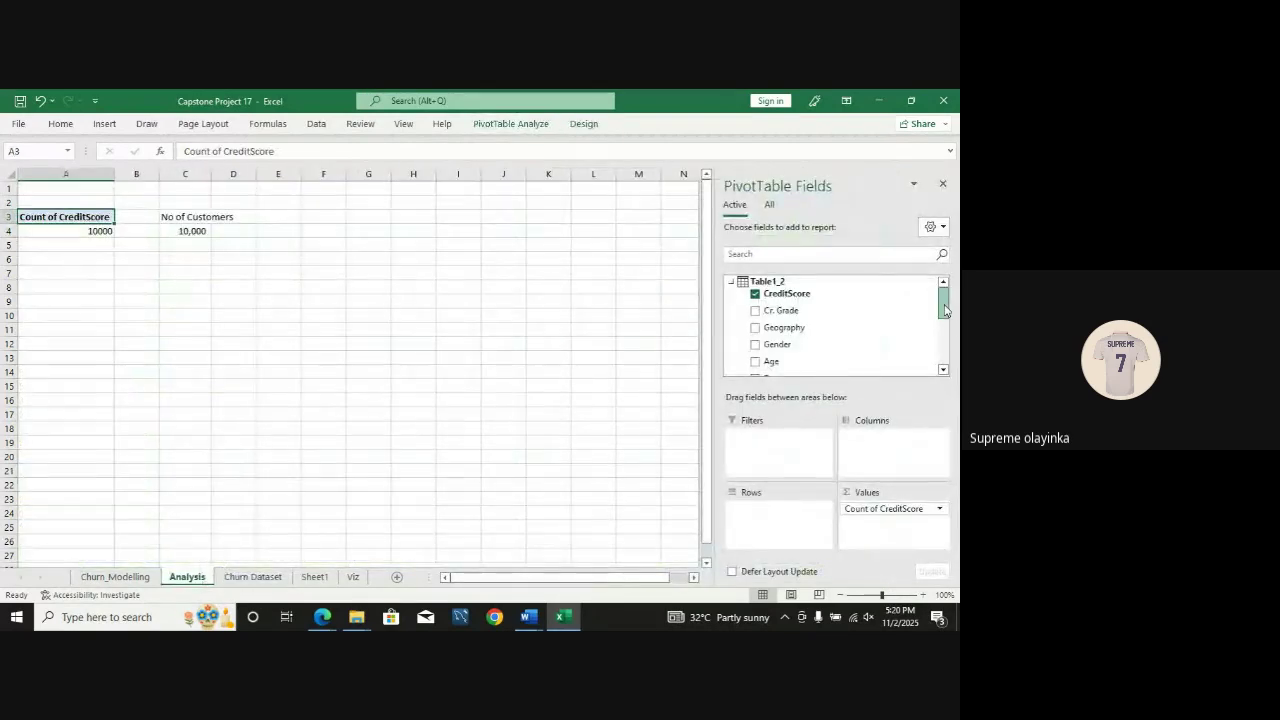
left_click_drag(944, 311, 944, 336)
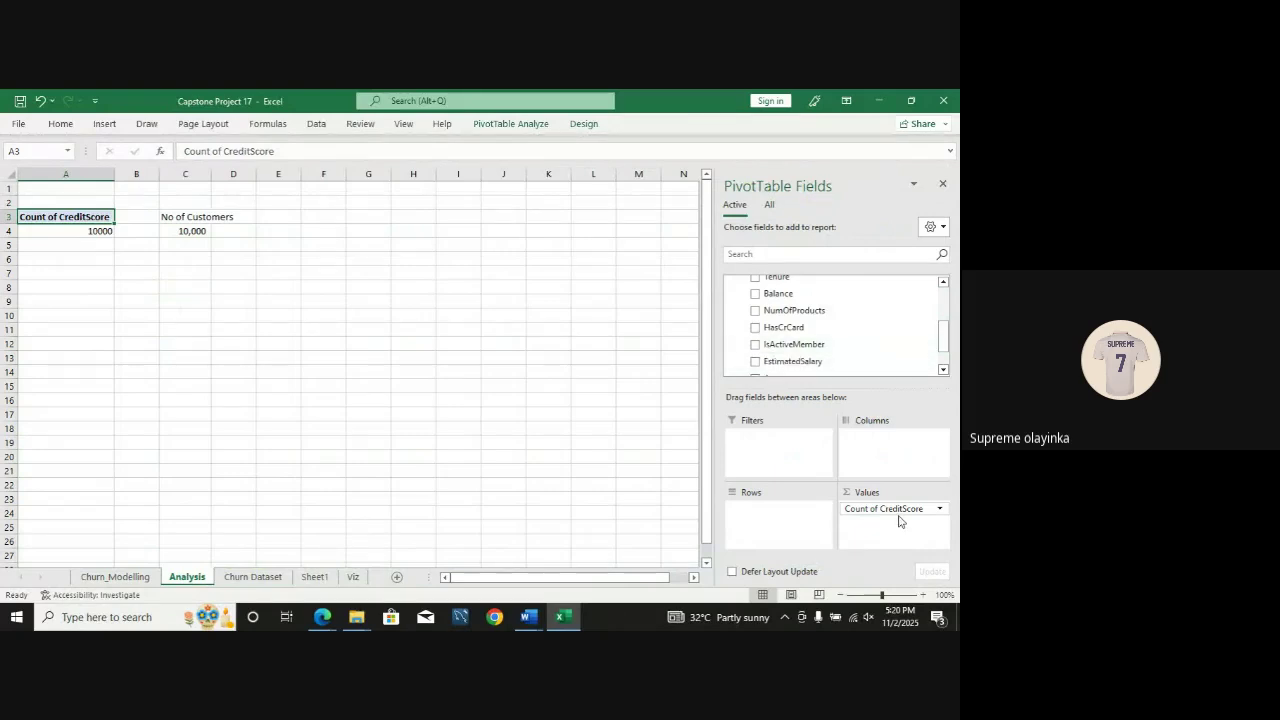
Step: Copy the Count of CreditScore pivot table from A3:A4 and paste the duplicate at A7
left_click(121, 286)
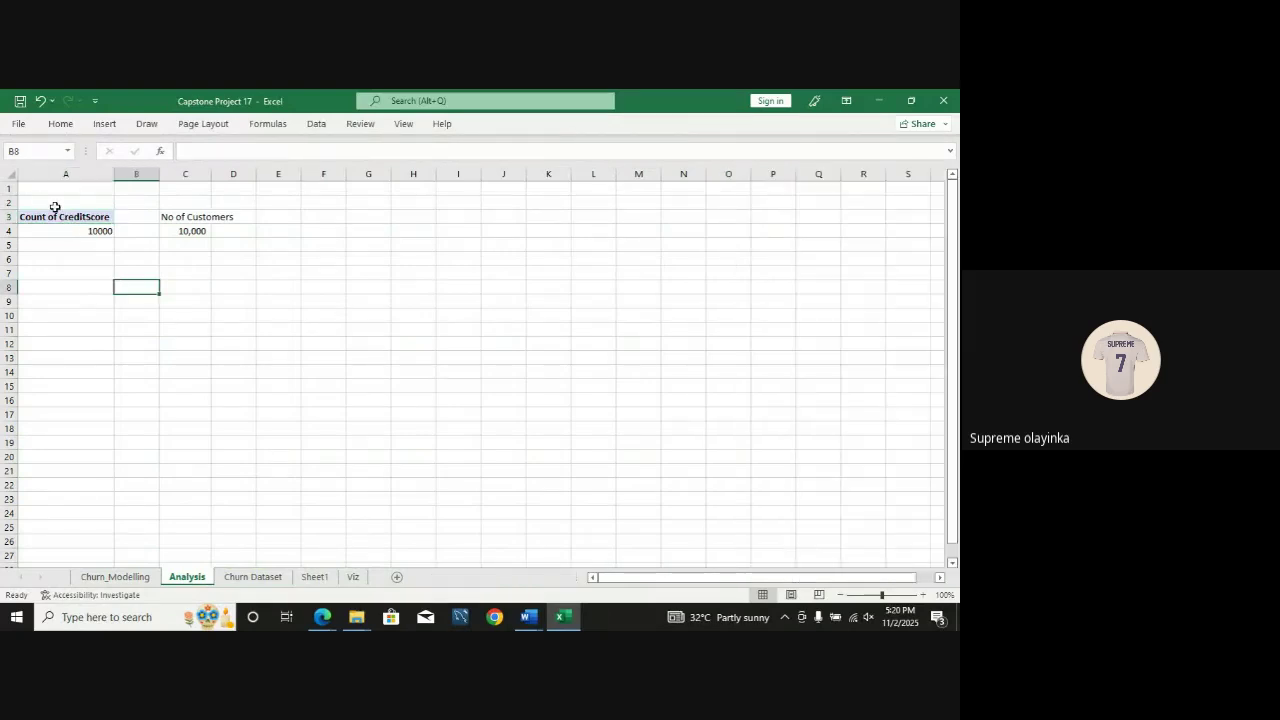
left_click_drag(48, 215, 72, 232)
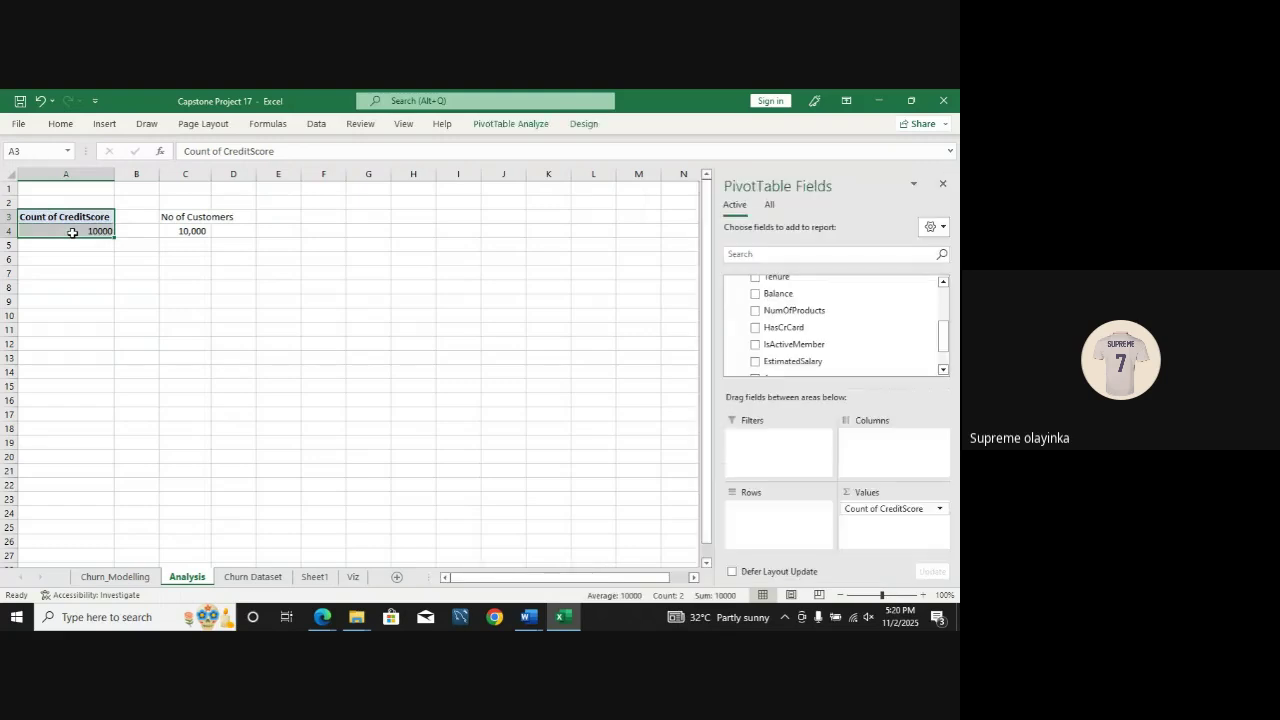
key("ctrl+c")
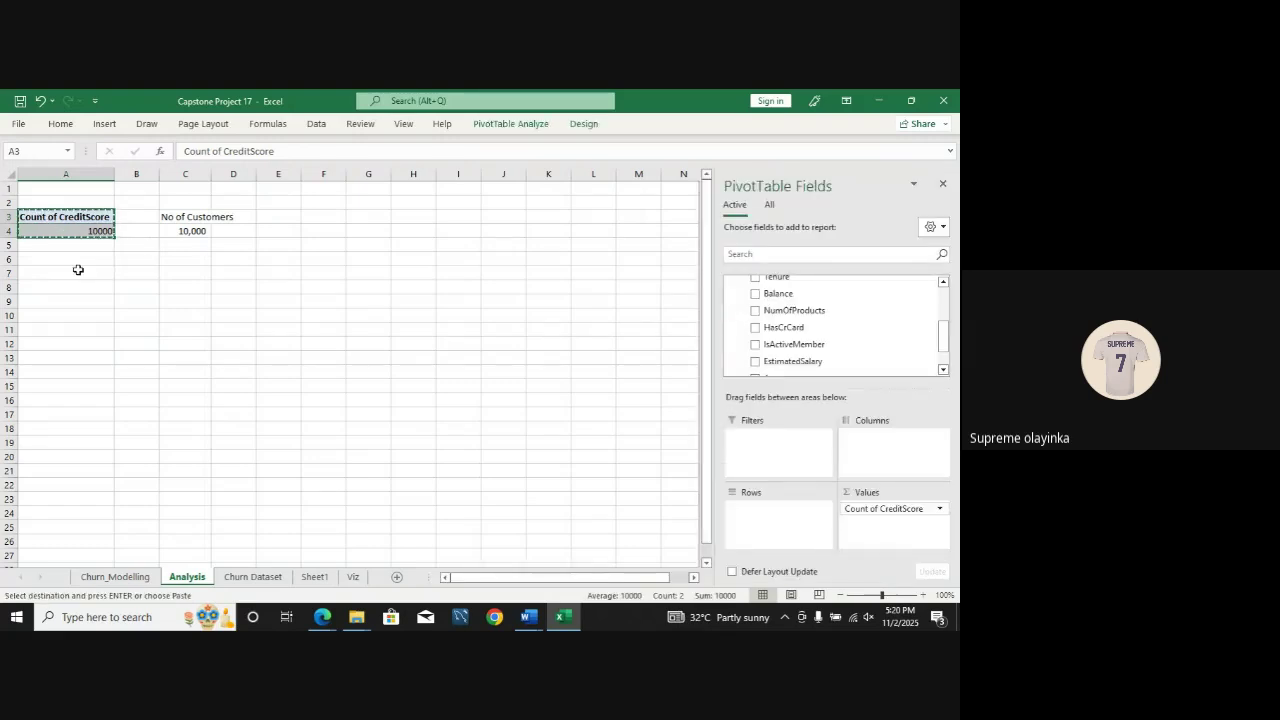
left_click(48, 273)
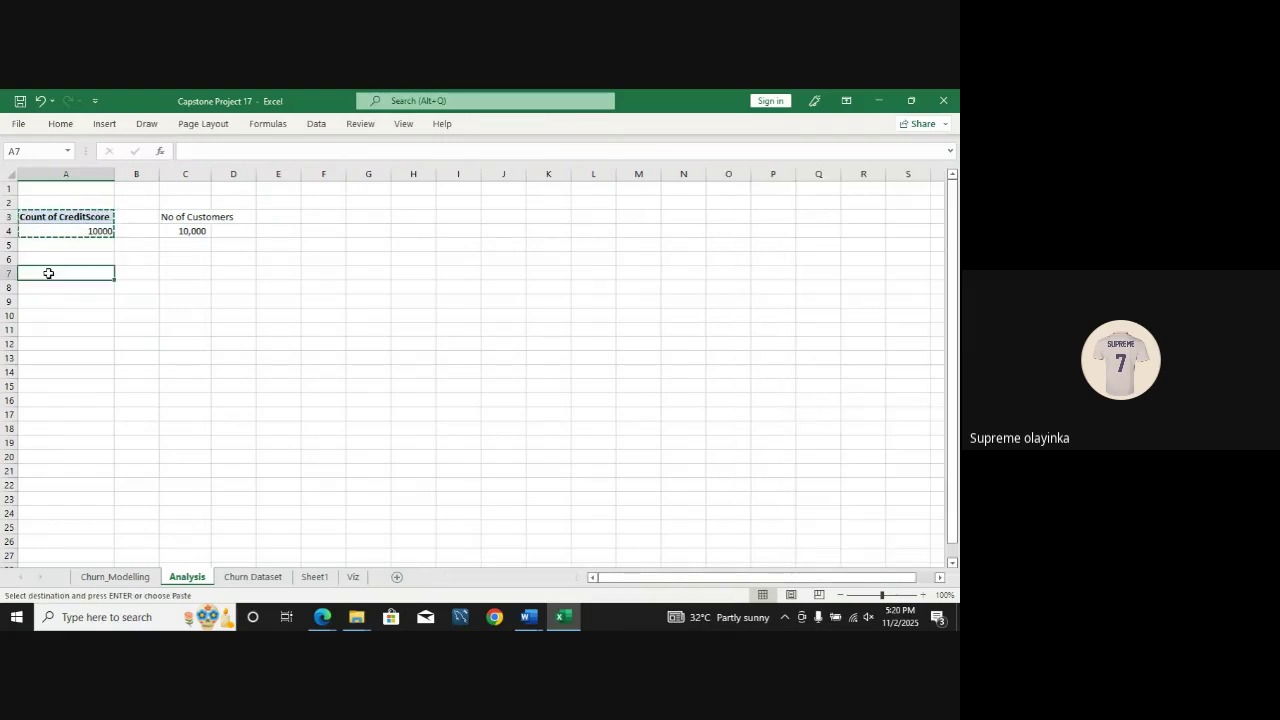
key("ctrl+v")
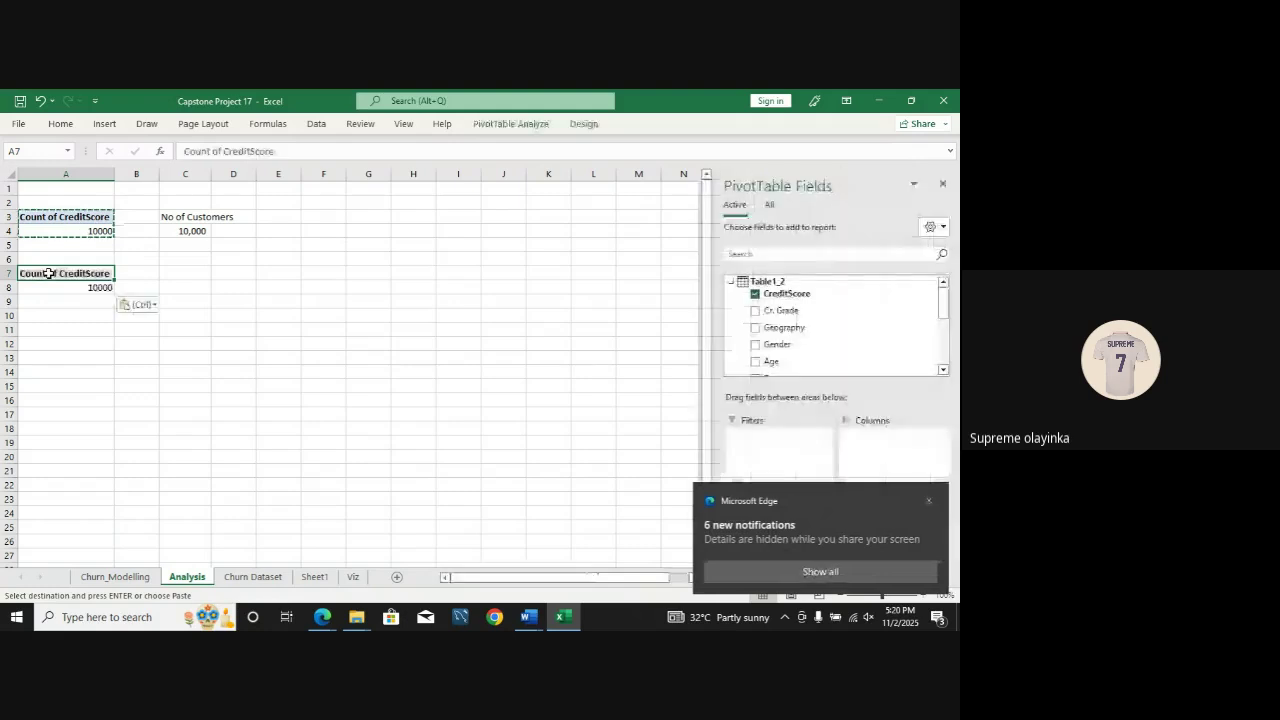
left_click(930, 501)
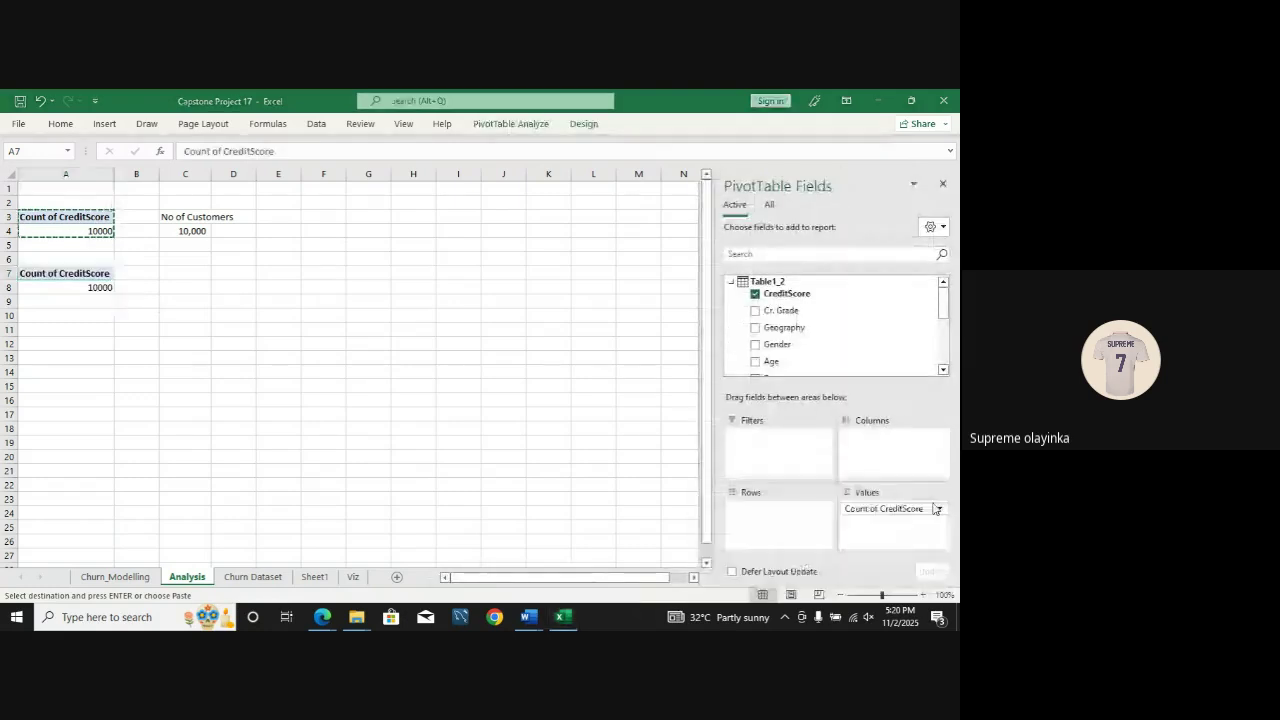
left_click(86, 284)
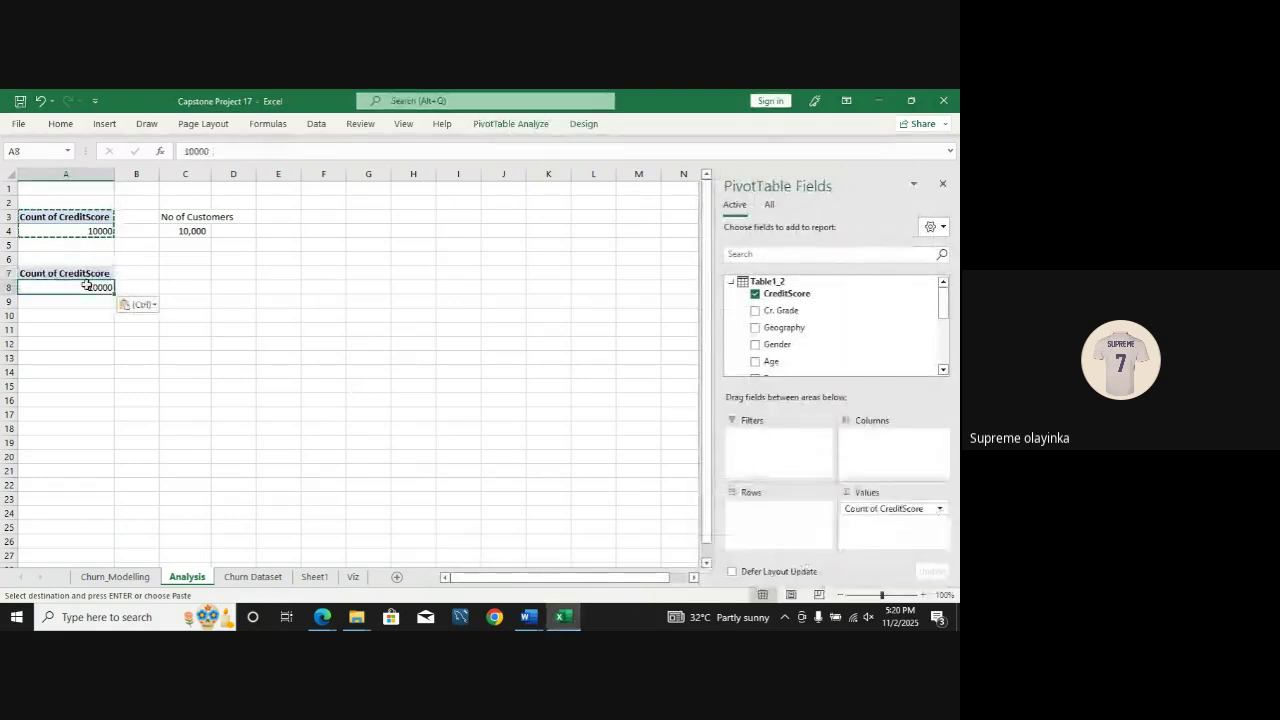
key("Escape")
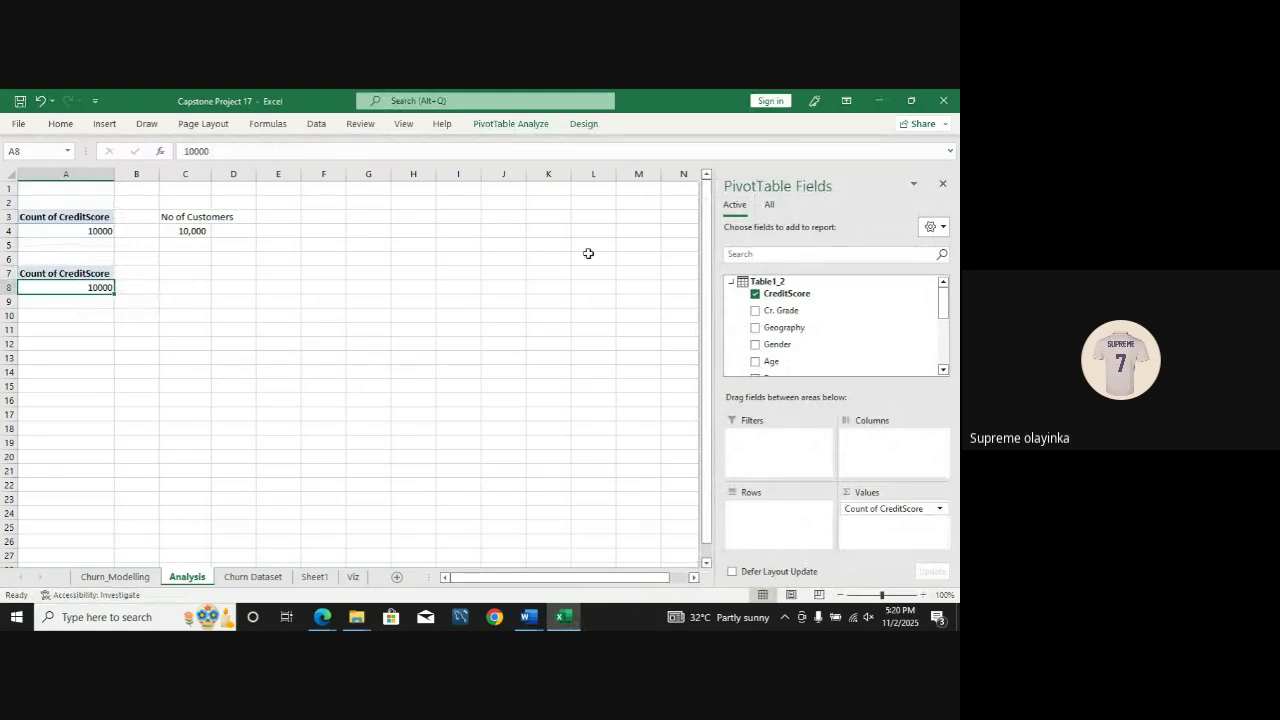
Step: Remove CreditScore from the duplicated pivot table, and use IsActiveMember as both its row field and its counted value
left_click(755, 294)
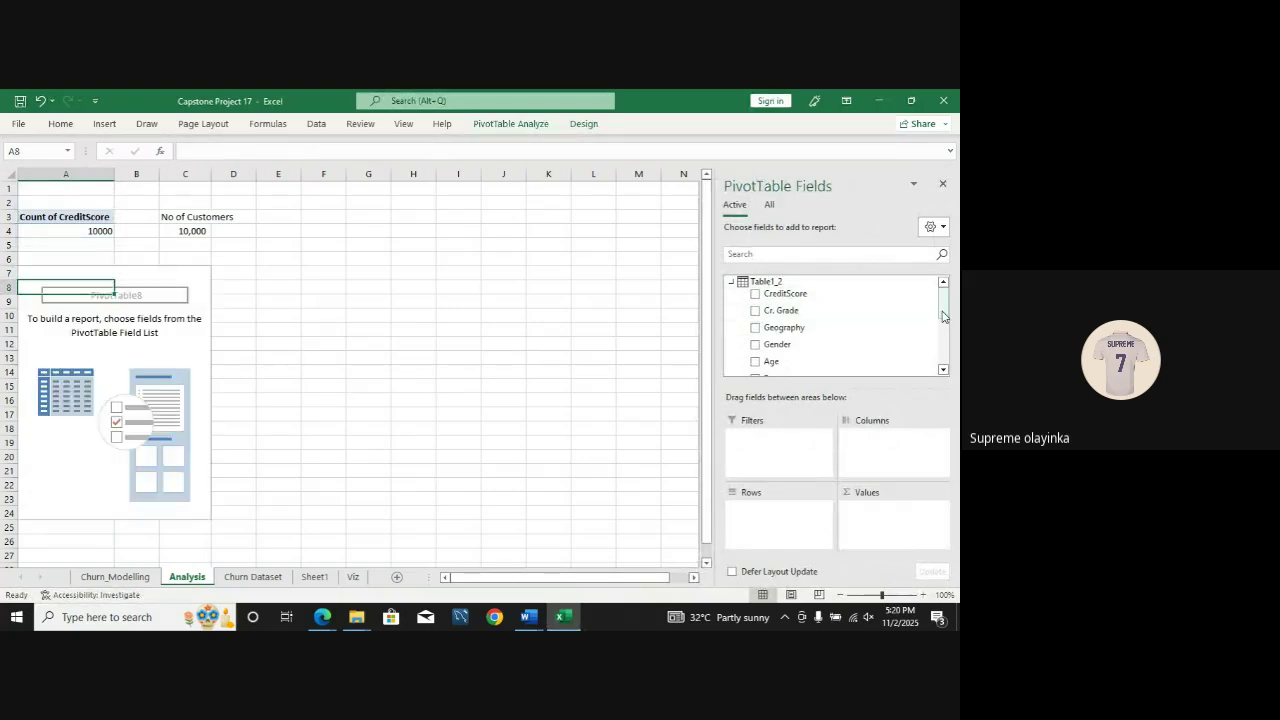
left_click_drag(944, 316, 937, 346)
left_click_drag(760, 346, 768, 527)
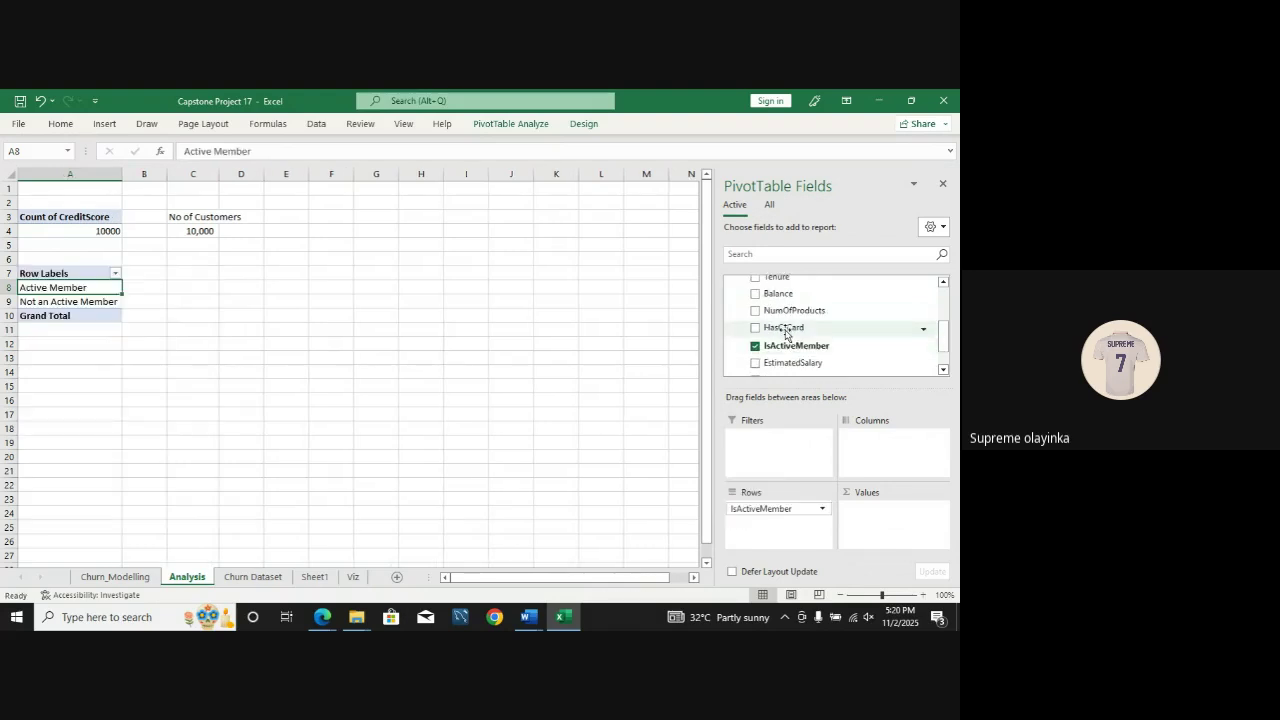
left_click_drag(788, 352, 883, 509)
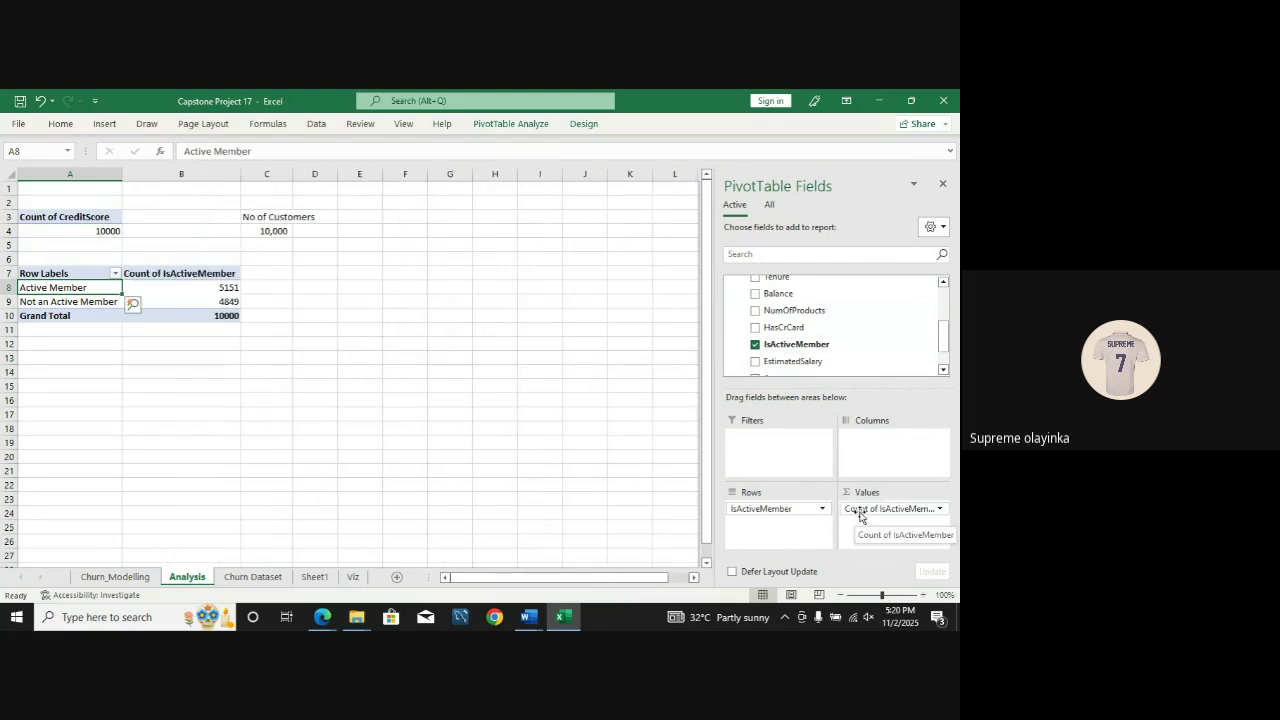
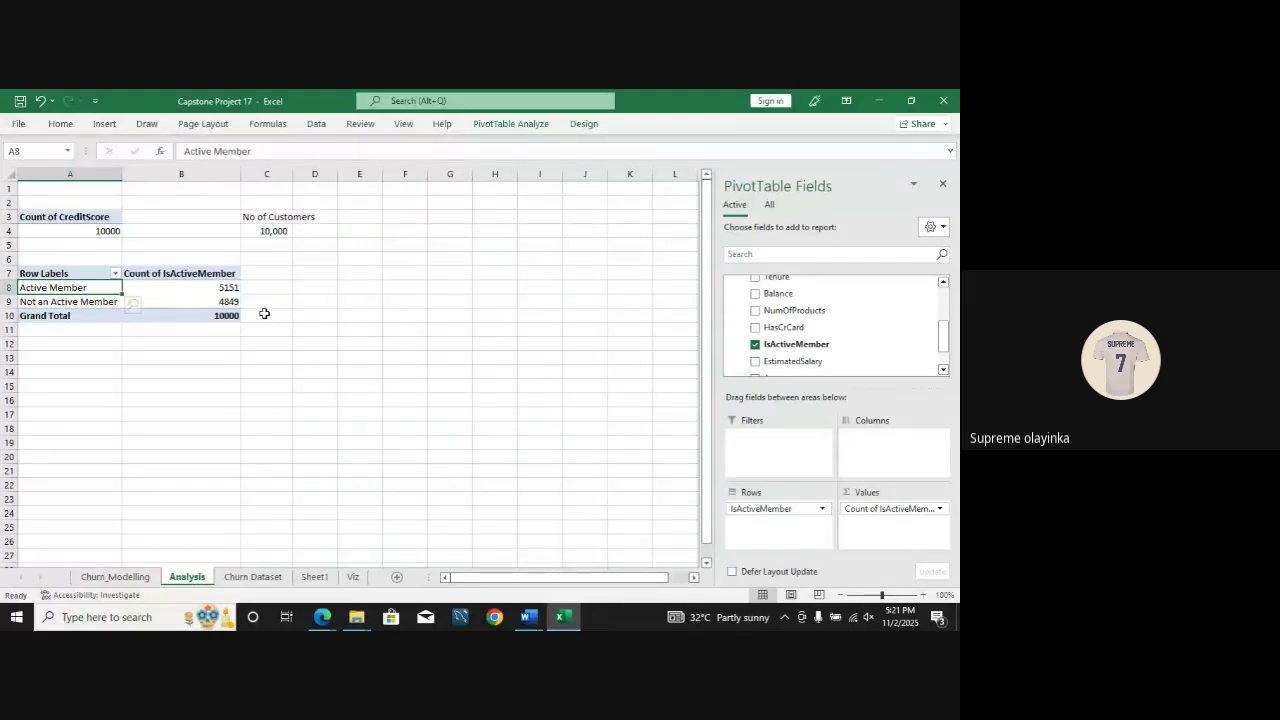
Step: Enter the label "Active Member" in cell D8, beside the IsActiveMember pivot table
left_click(323, 273)
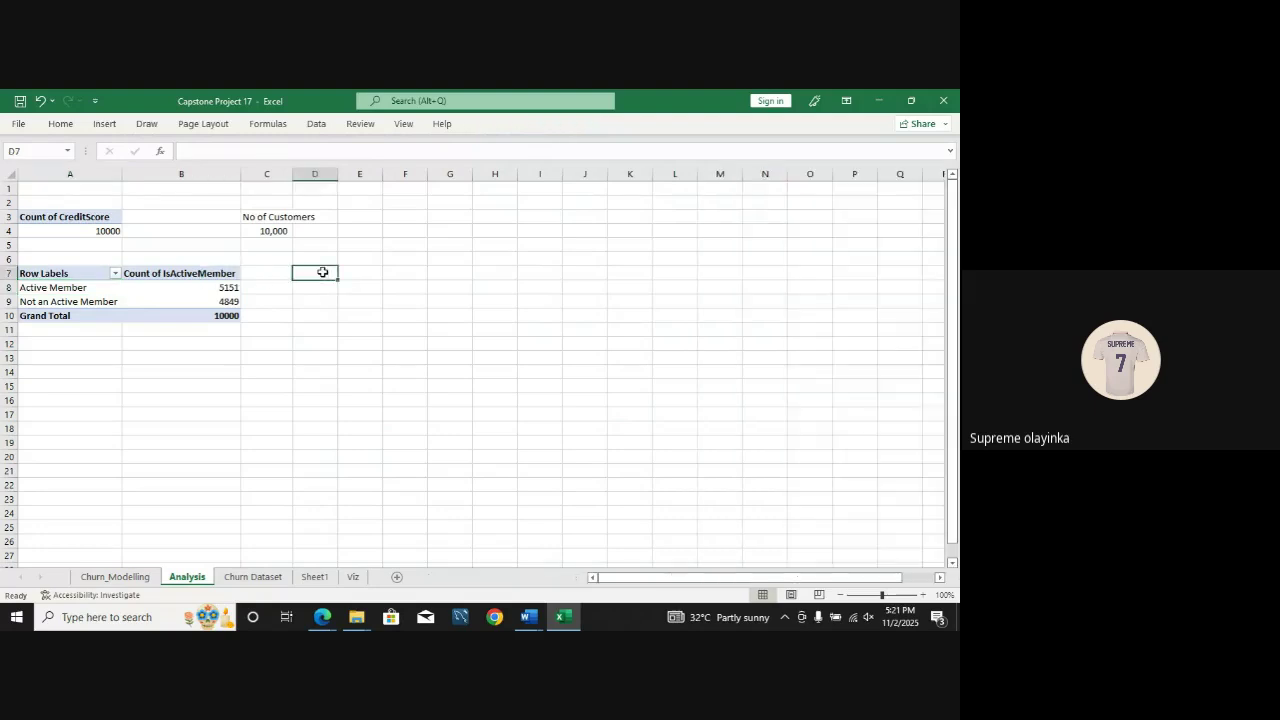
left_click(325, 288)
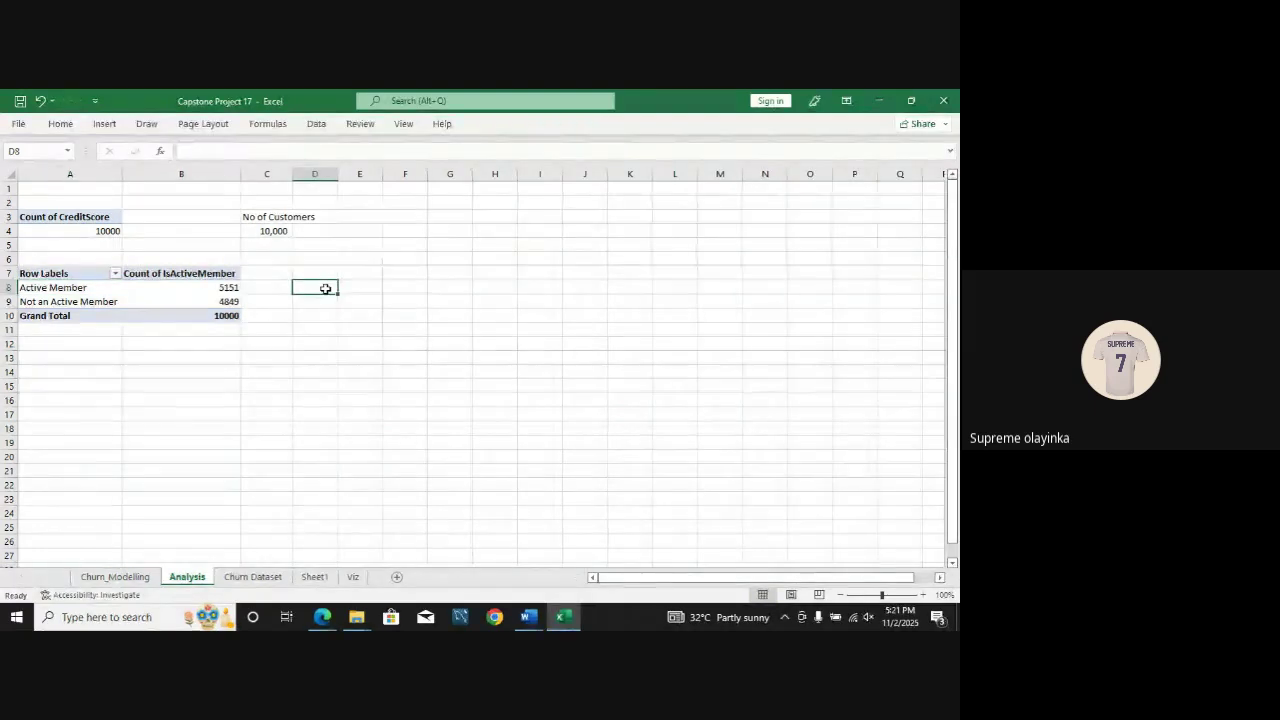
type("Active ")
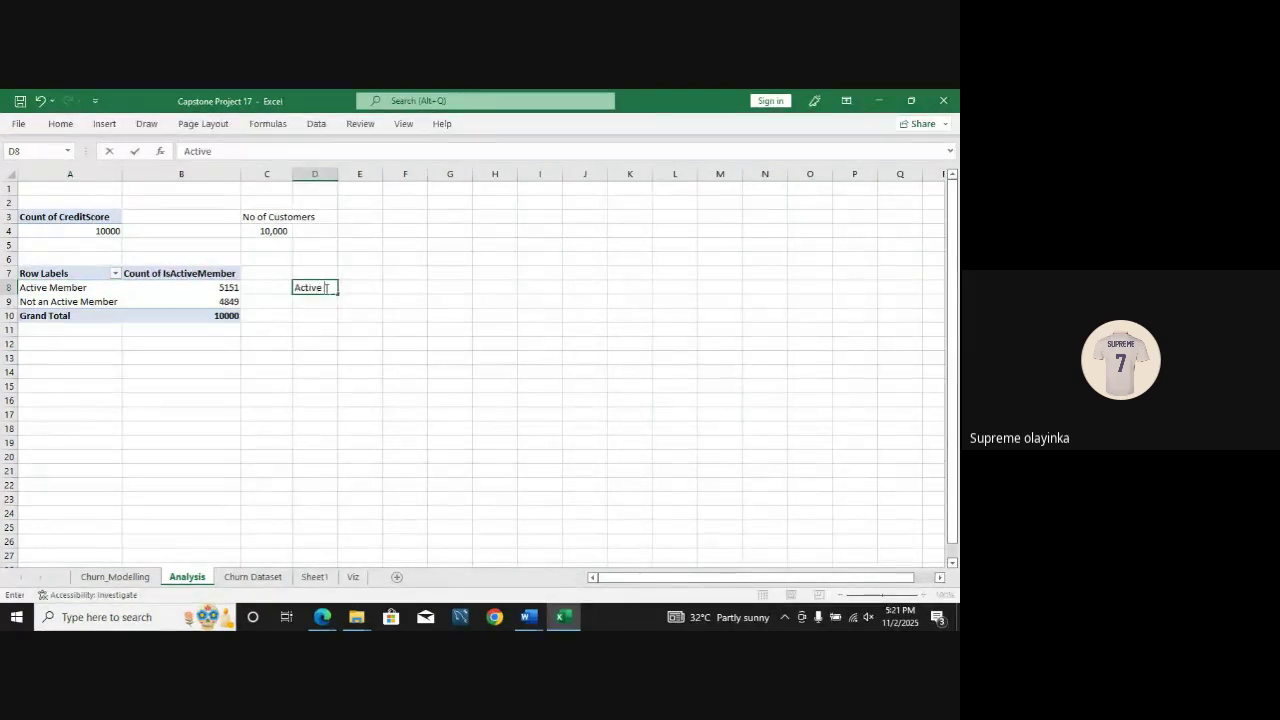
type("Member")
left_click(320, 302)
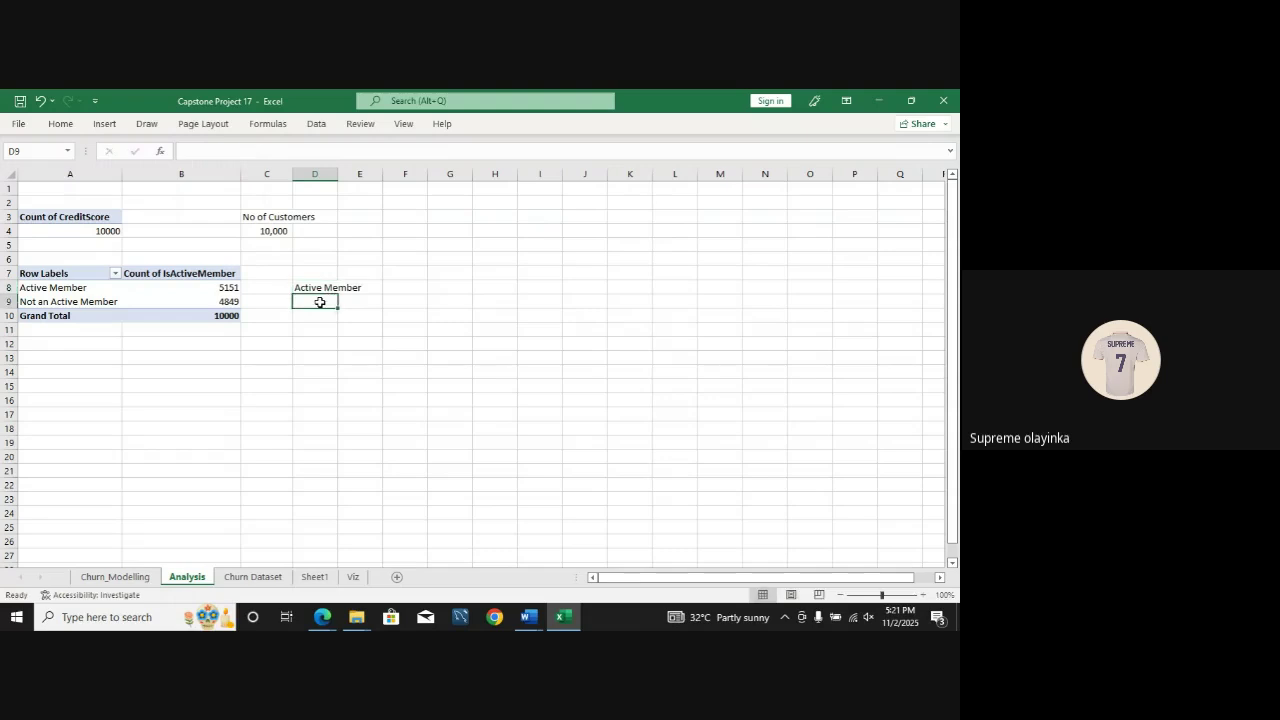
type("D")
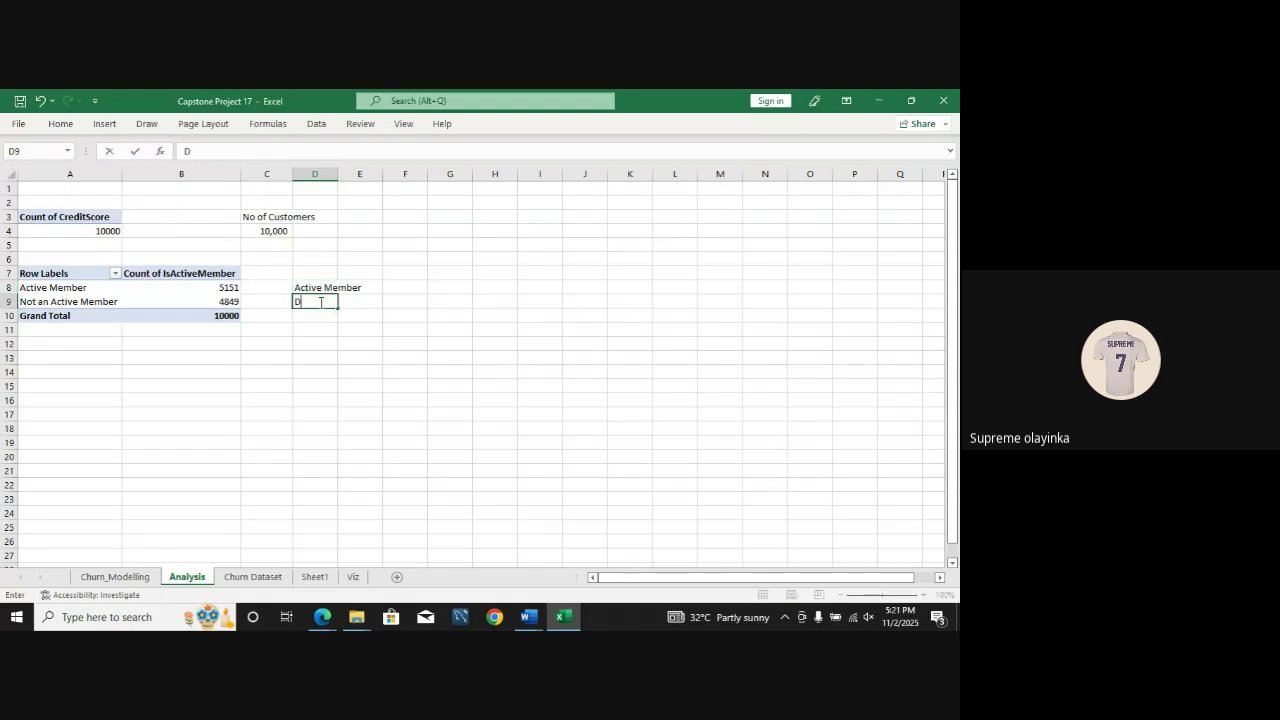
type("ormant mem")
key("BackSpace")
key("BackSpace")
key("BackSpace")
key("BackSpace")
key("BackSpace")
key("BackSpace")
key("BackSpace")
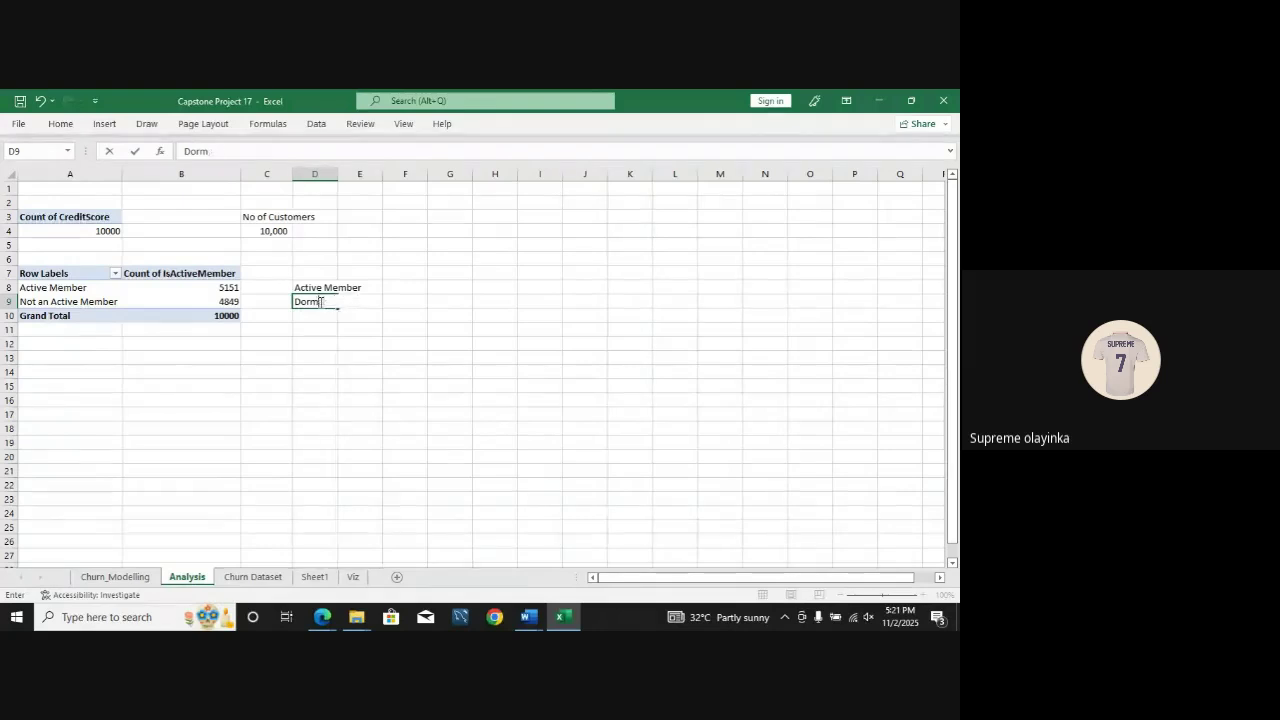
key("BackSpace")
key("BackSpace")
key("BackSpace")
key("BackSpace")
Step: Enter the label "NA Active Member" in cell D9, below the Active Member label
type("N")
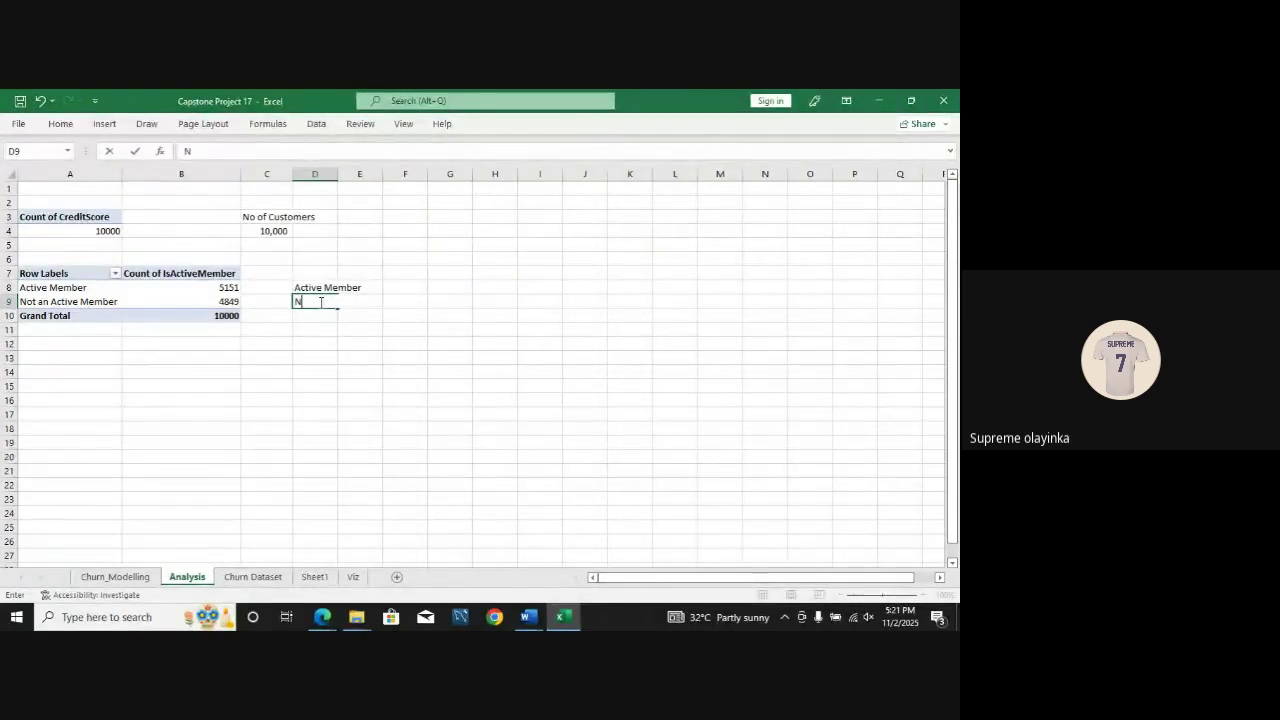
type("A")
type("Active Mem")
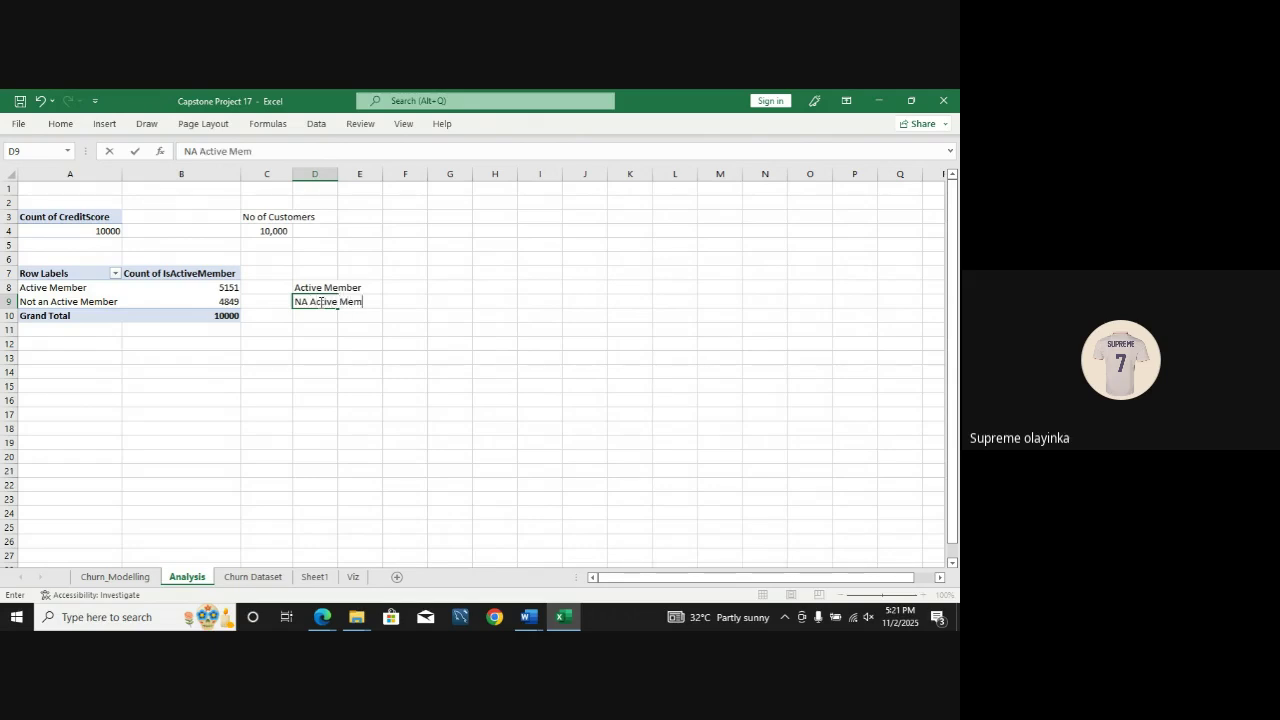
type("ber")
Step: Link E8 to the pivot table's Active Member count in B8, and begin a formula in E9
left_click(360, 288)
type("=")
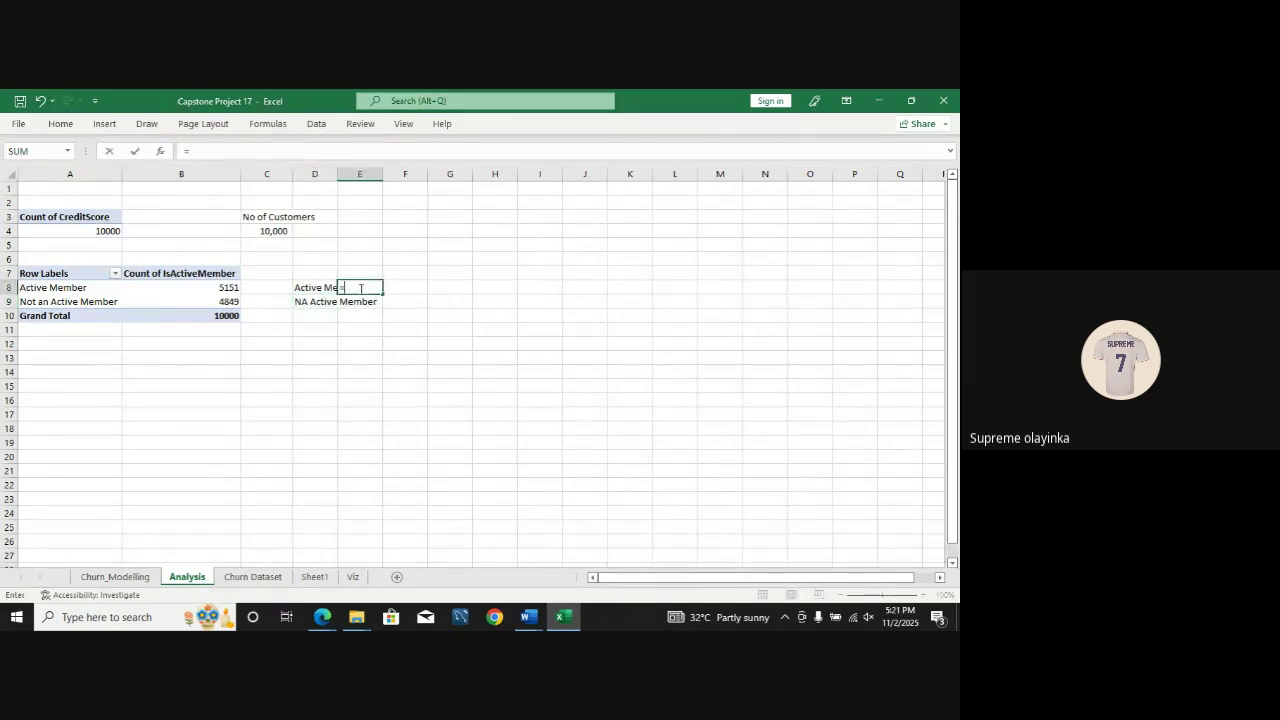
left_click(224, 288)
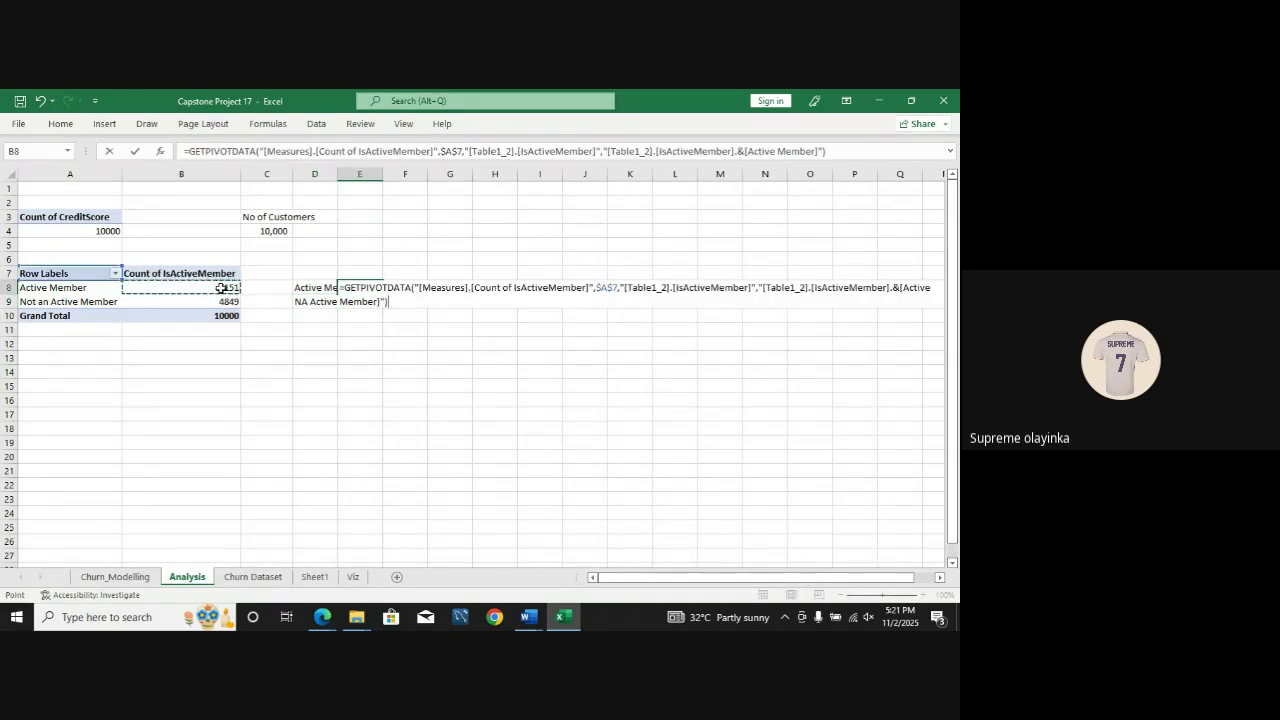
key("Return")
type("=")
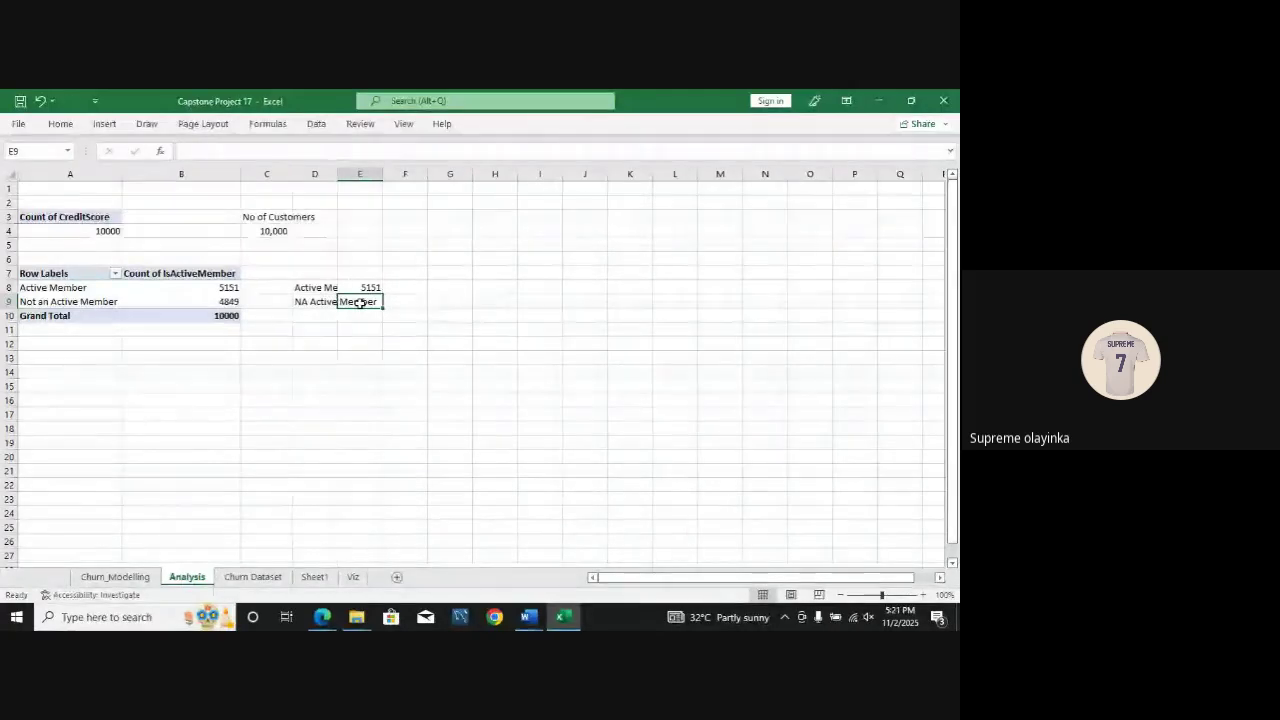
Step: Reference the pivot table's Not an Active Member count in cell E9, and check the KPI list on Sheet1
left_click(226, 302)
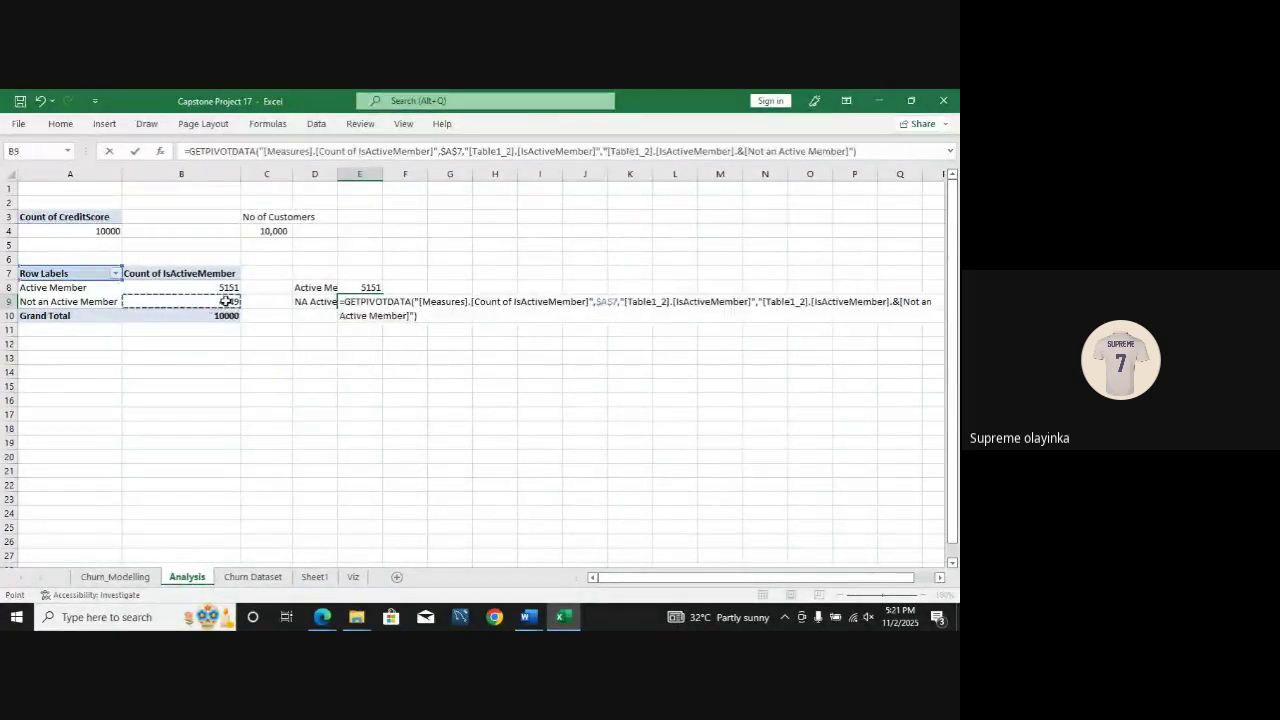
key("Return")
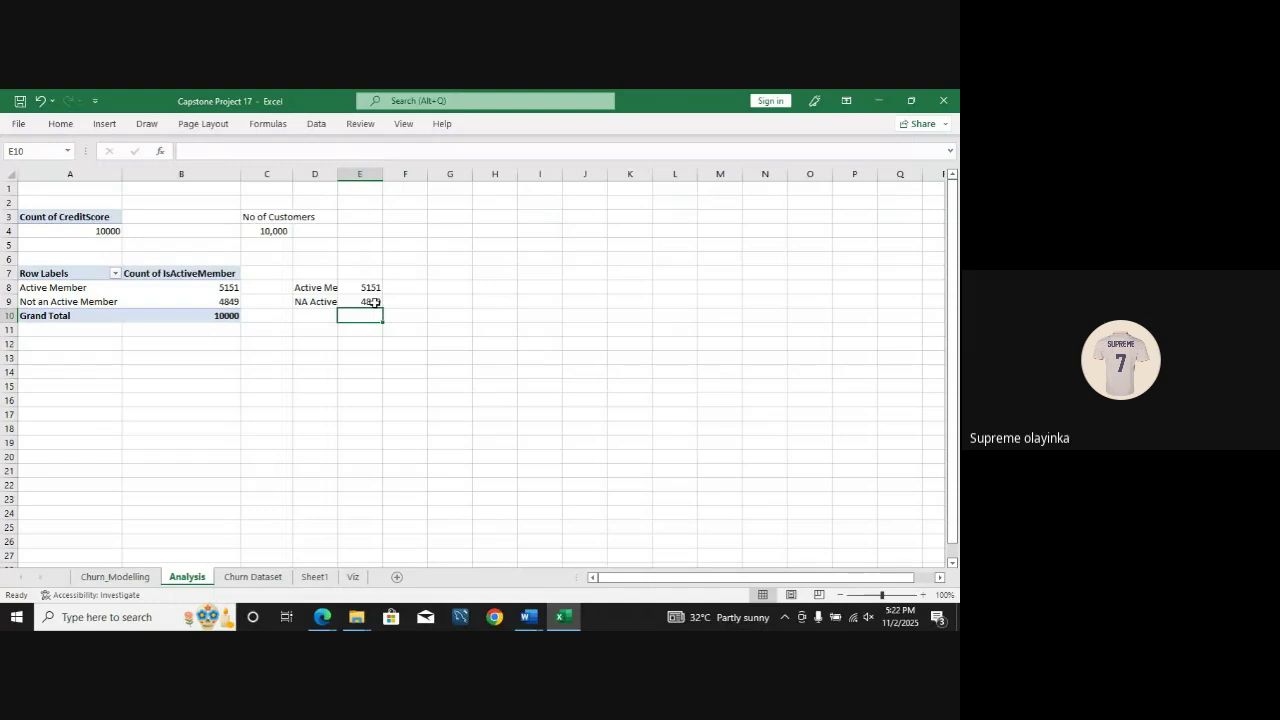
key("ctrl+Page_Down")
key("ctrl+Page_Down")
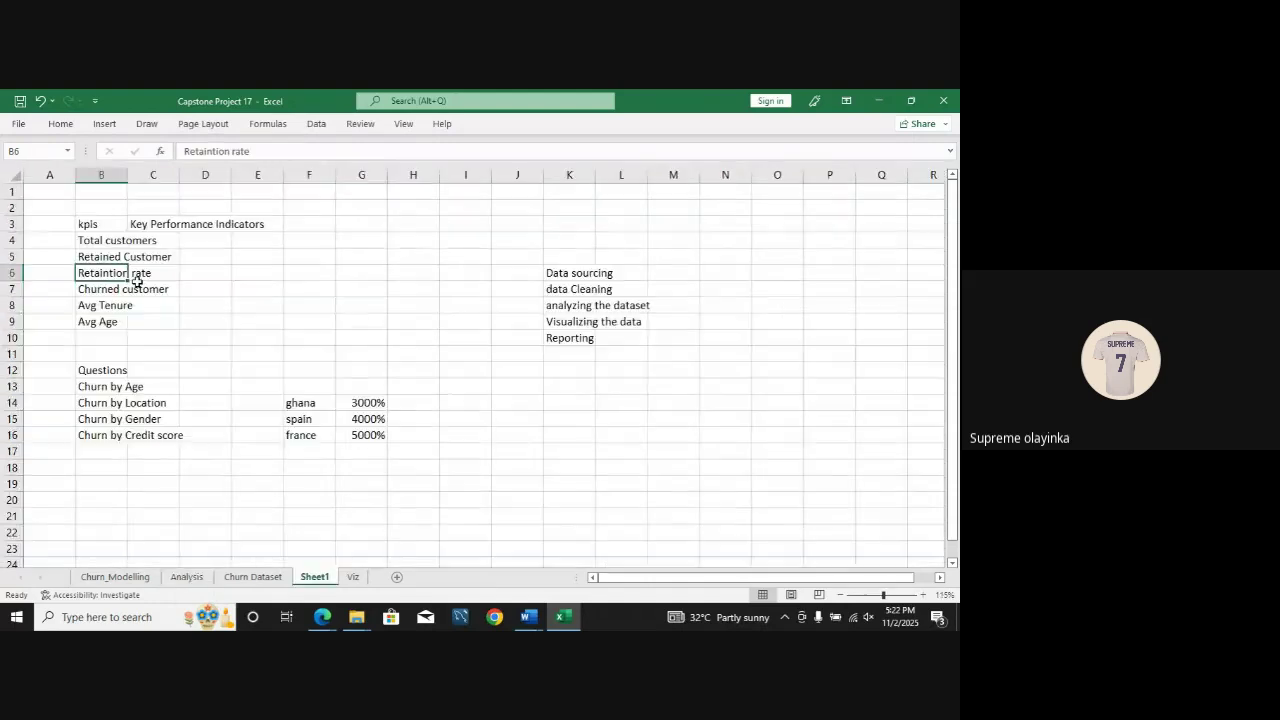
left_click(253, 577)
left_click(199, 580)
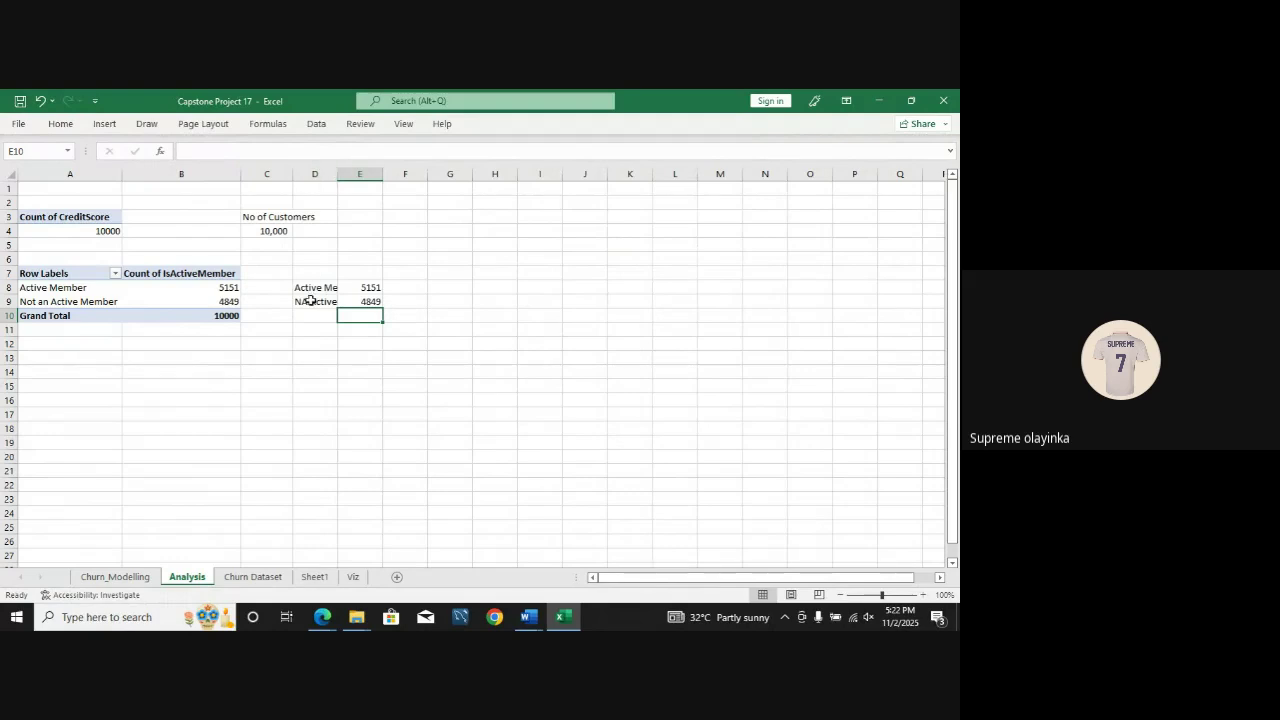
Step: Enter the label "% Active Customer" in cell C12 of the Analysis sheet
left_click(372, 287)
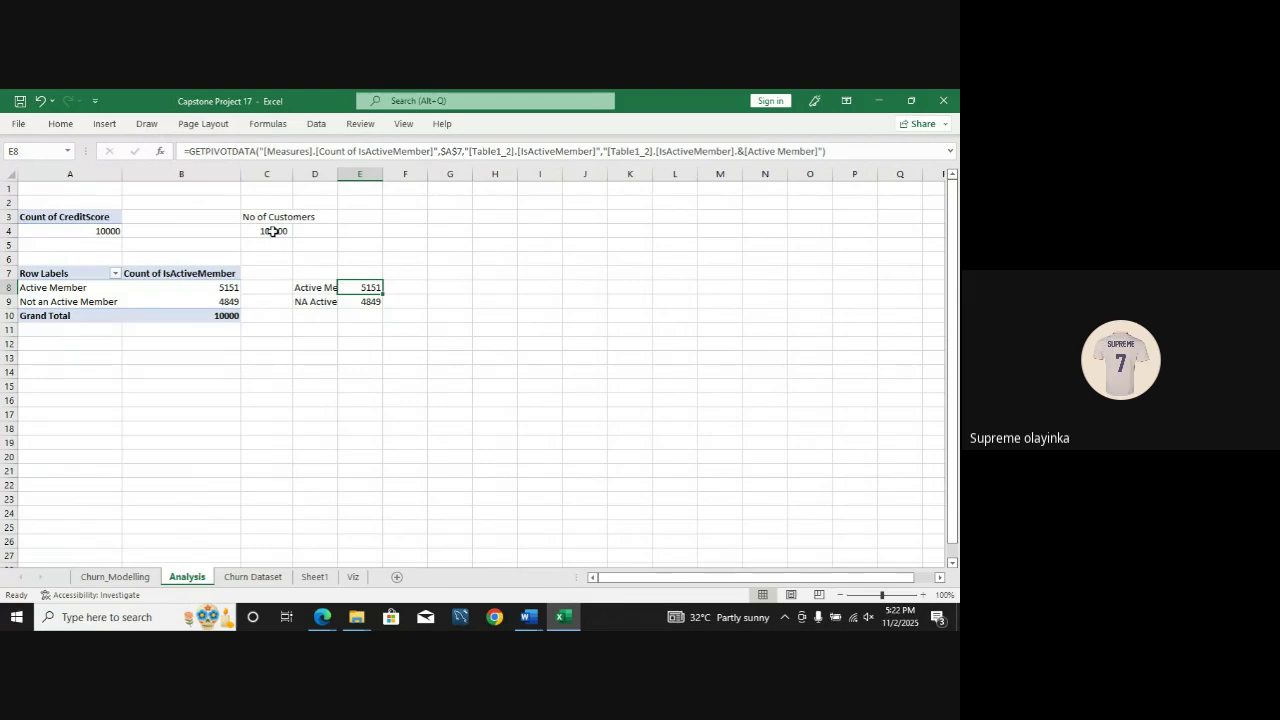
left_click(47, 347)
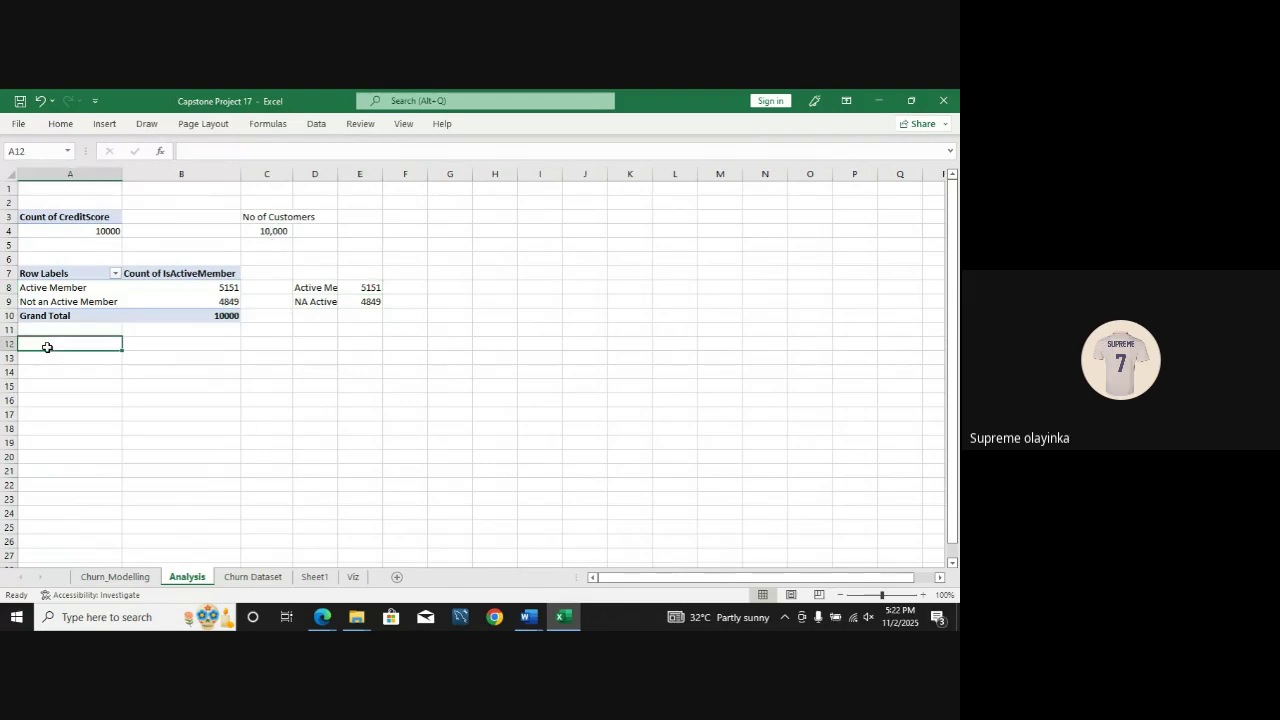
left_click(274, 346)
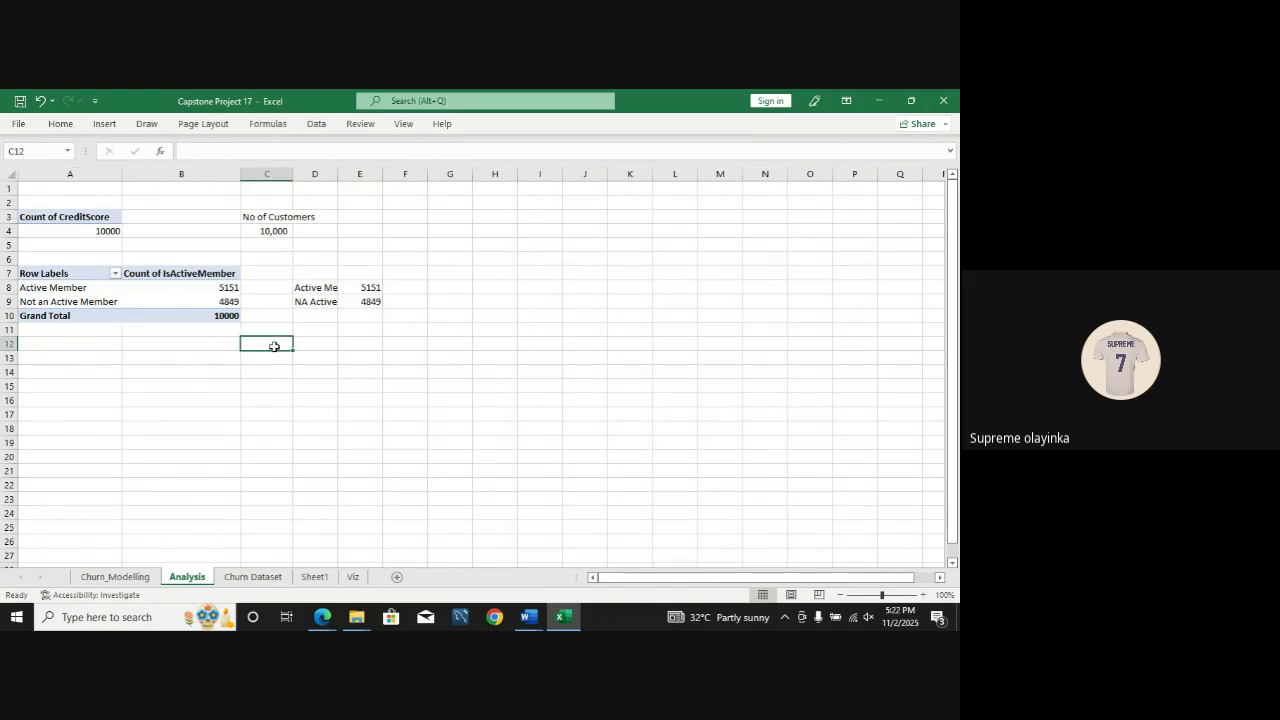
type("%")
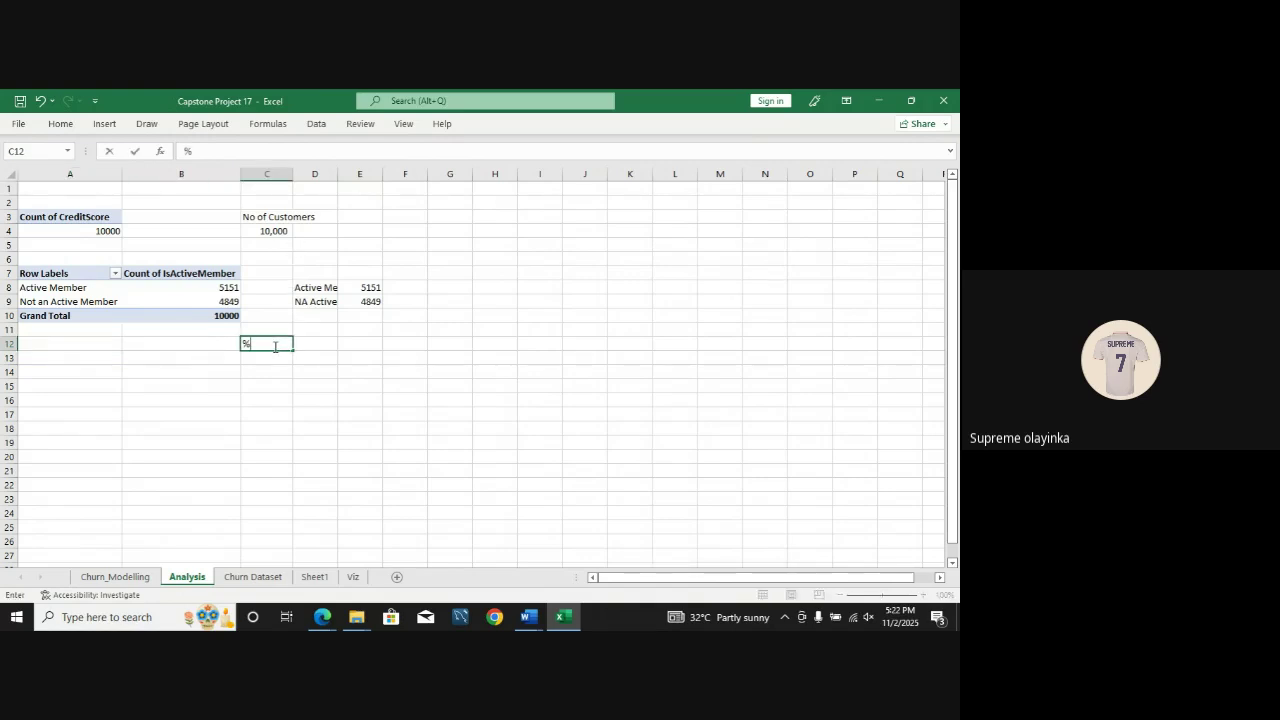
type(" Active Custumer")
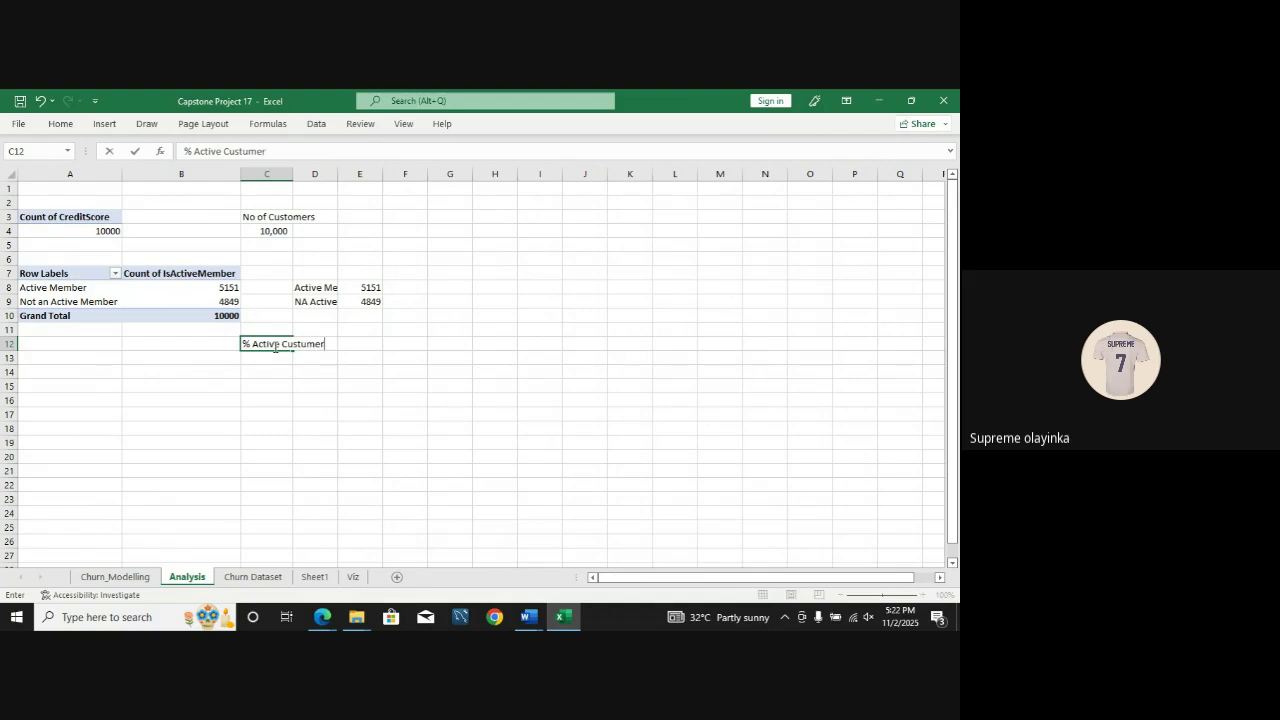
key("BackSpace")
key("BackSpace")
key("BackSpace")
type("om")
Step: Calculate the active customer share in cell C13 with the formula =E8/C4
left_click(271, 364)
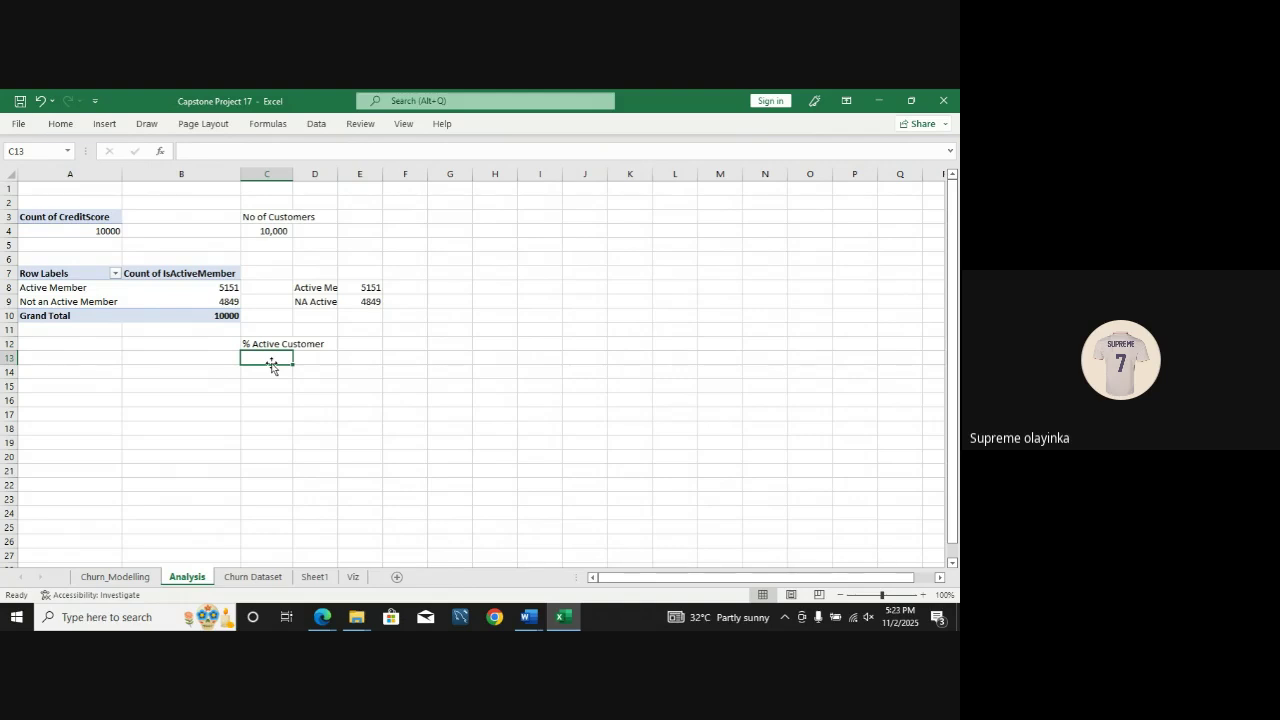
type("=")
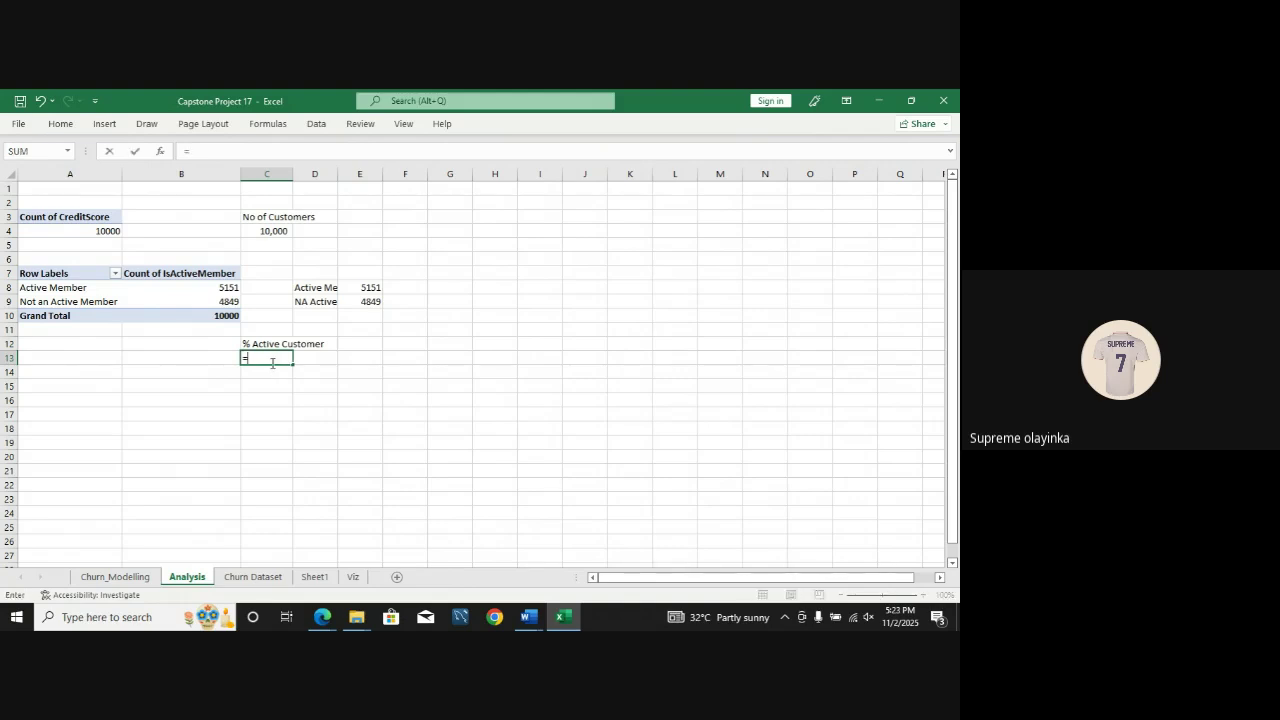
left_click(371, 287)
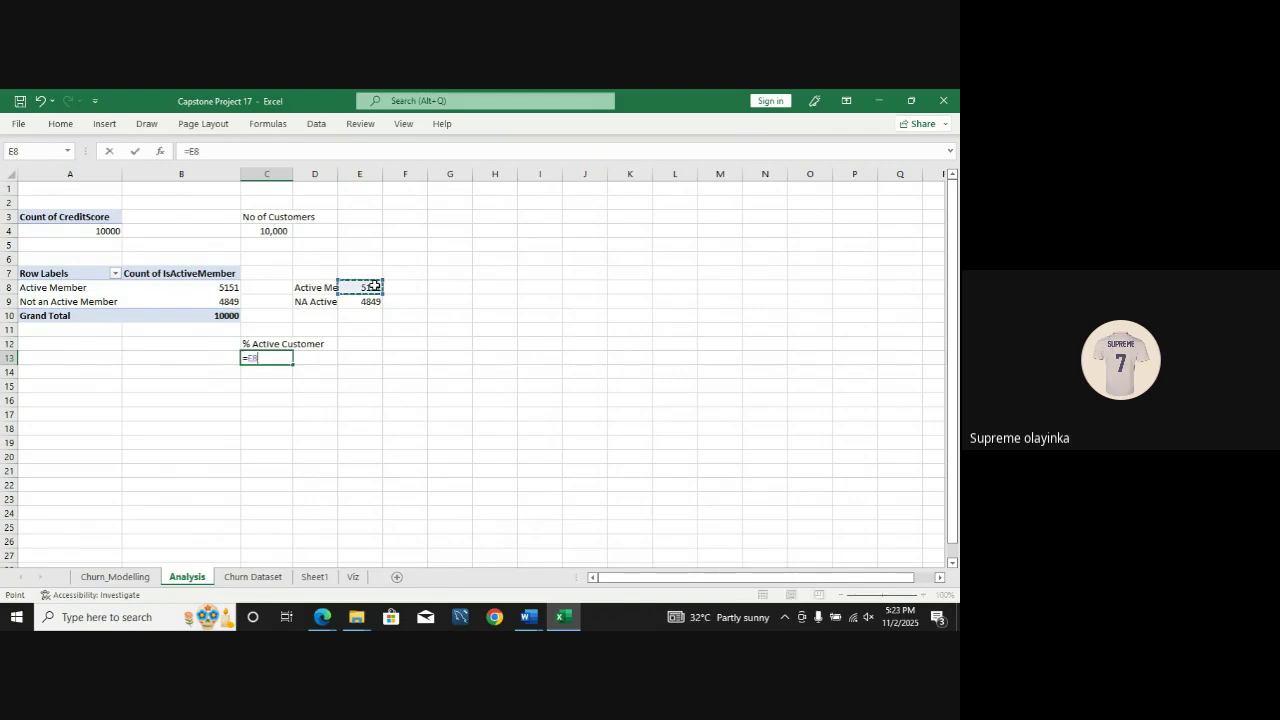
type("/")
left_click(281, 231)
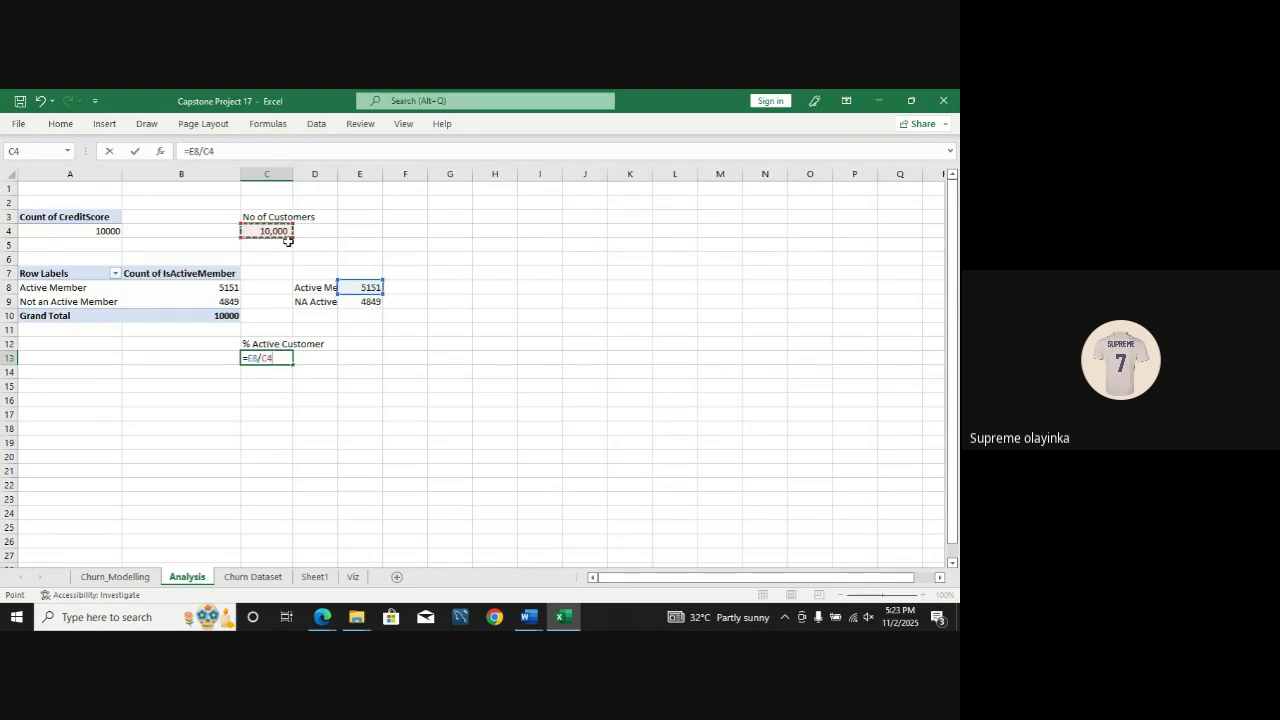
key("Return")
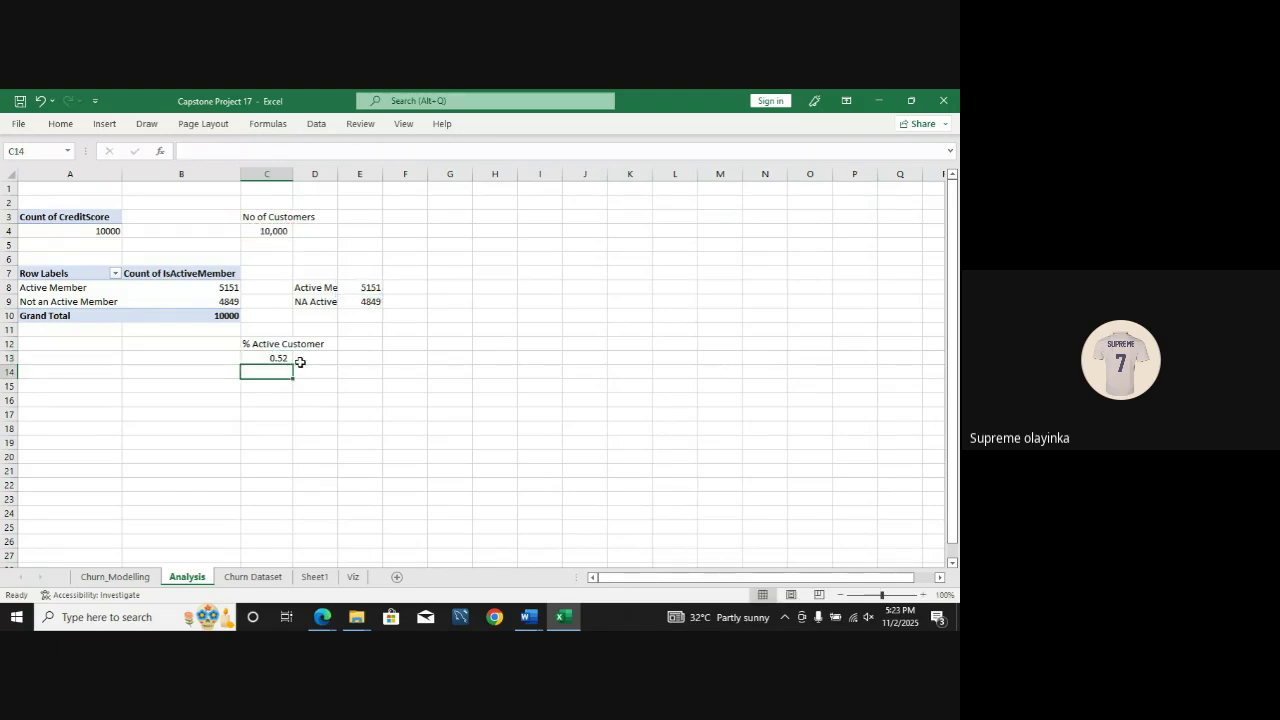
Step: Format the active customer share in cell C13 as a percentage
left_click(270, 360)
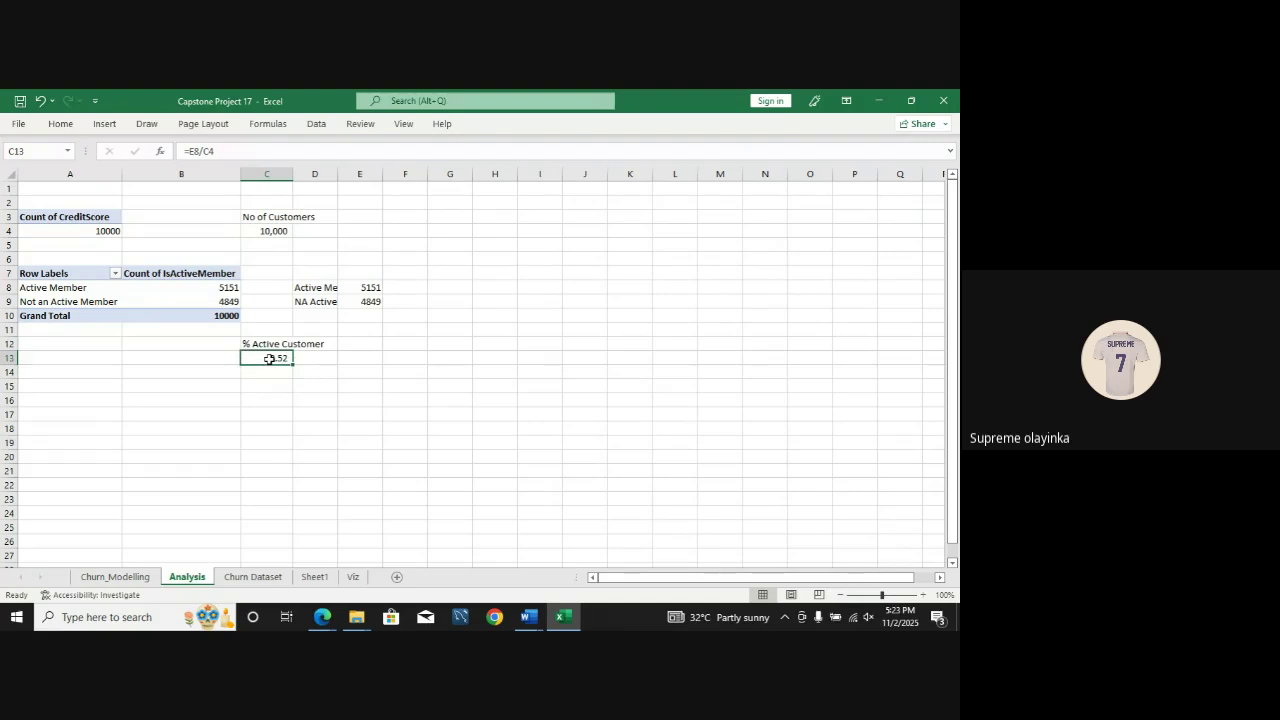
left_click(113, 123)
left_click(60, 123)
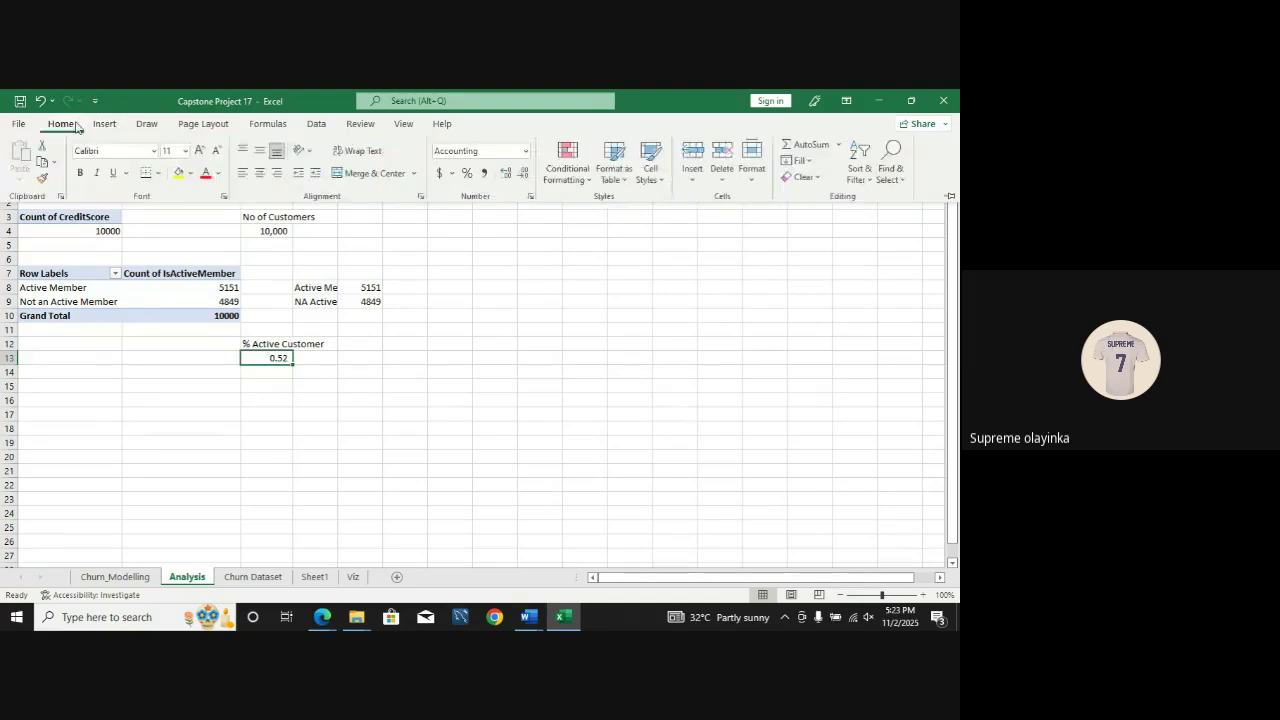
left_click(465, 171)
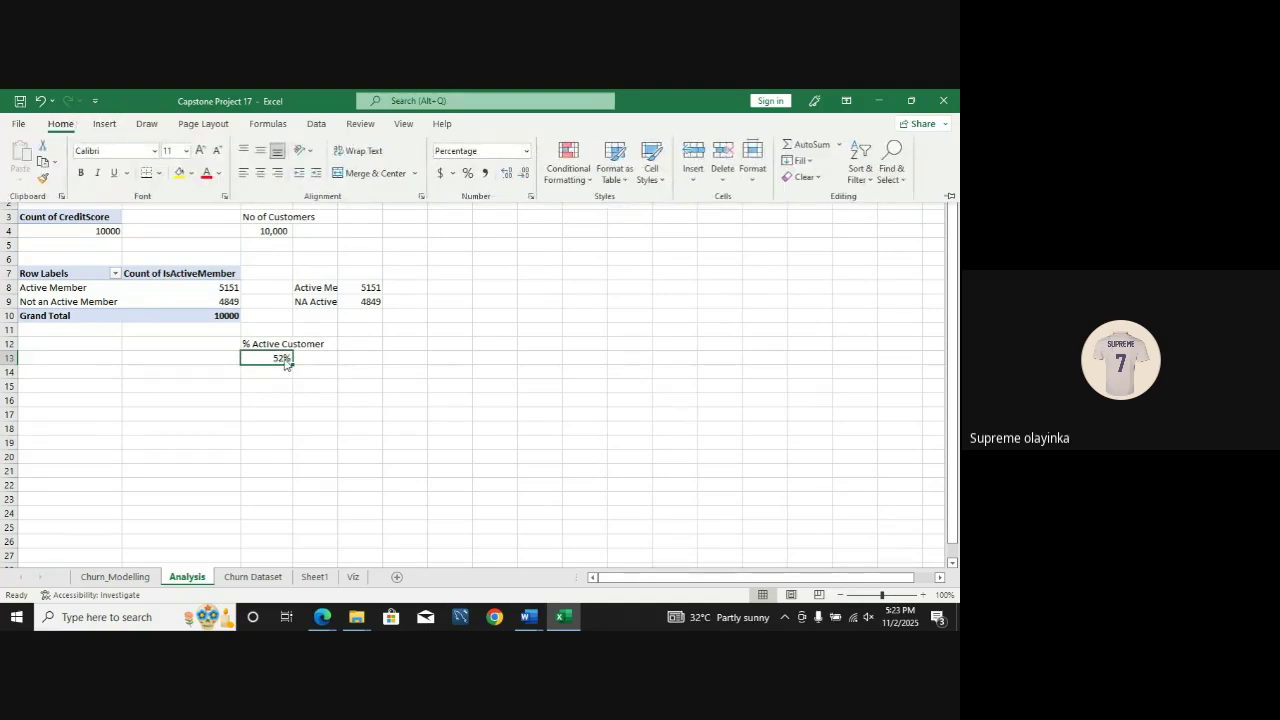
left_click(287, 413)
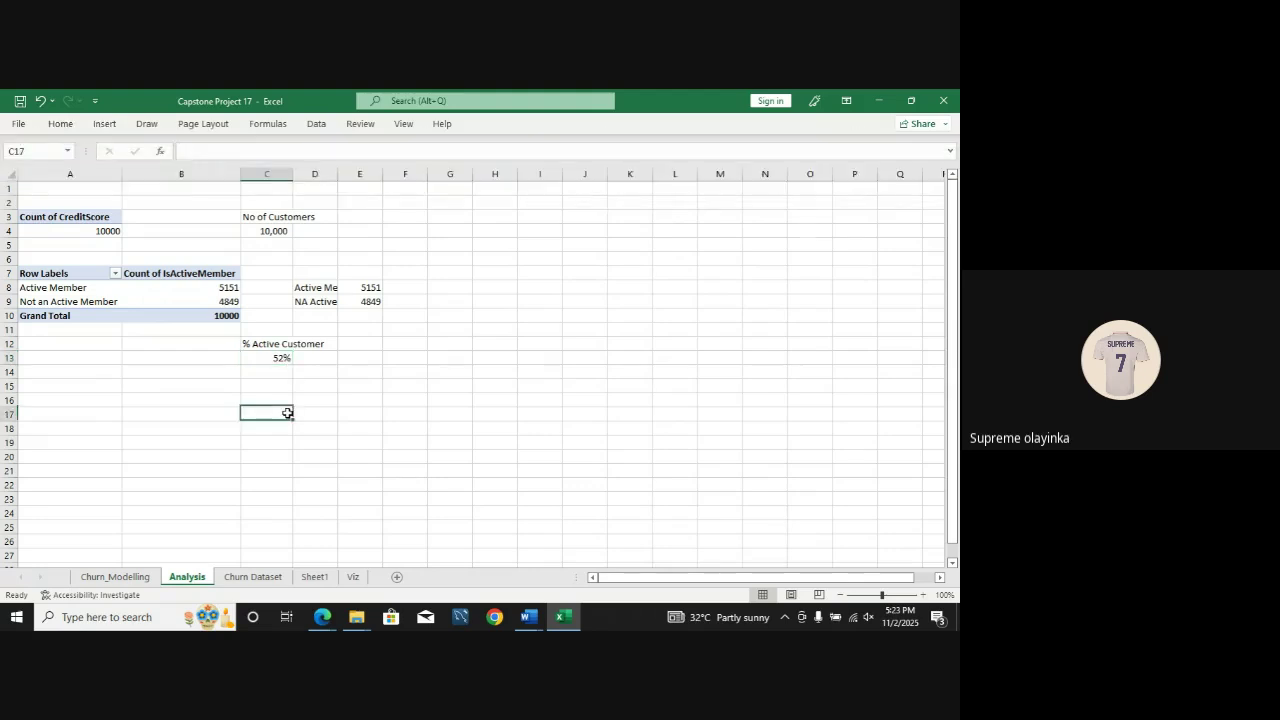
Step: Copy the "% Active Customer" label and its value from C12:C13 to the cells starting at C16
left_click(250, 343)
left_click_drag(264, 347, 271, 356)
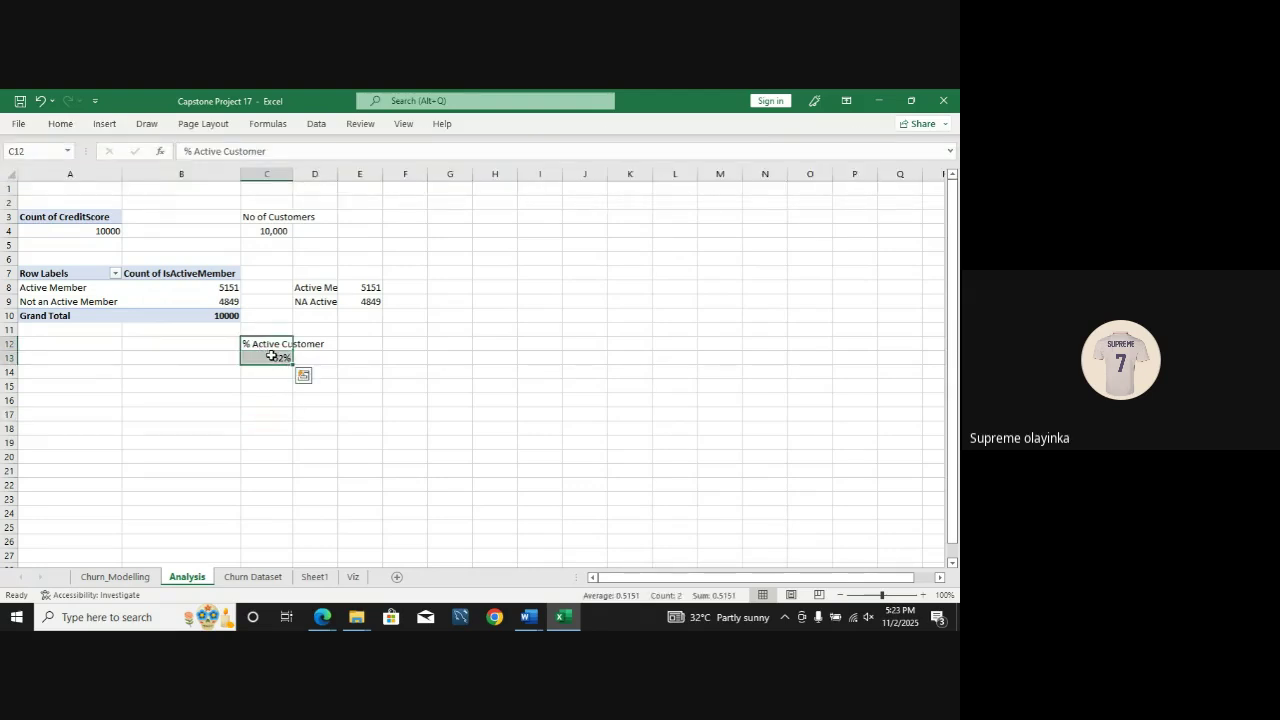
key("ctrl+c")
left_click(274, 403)
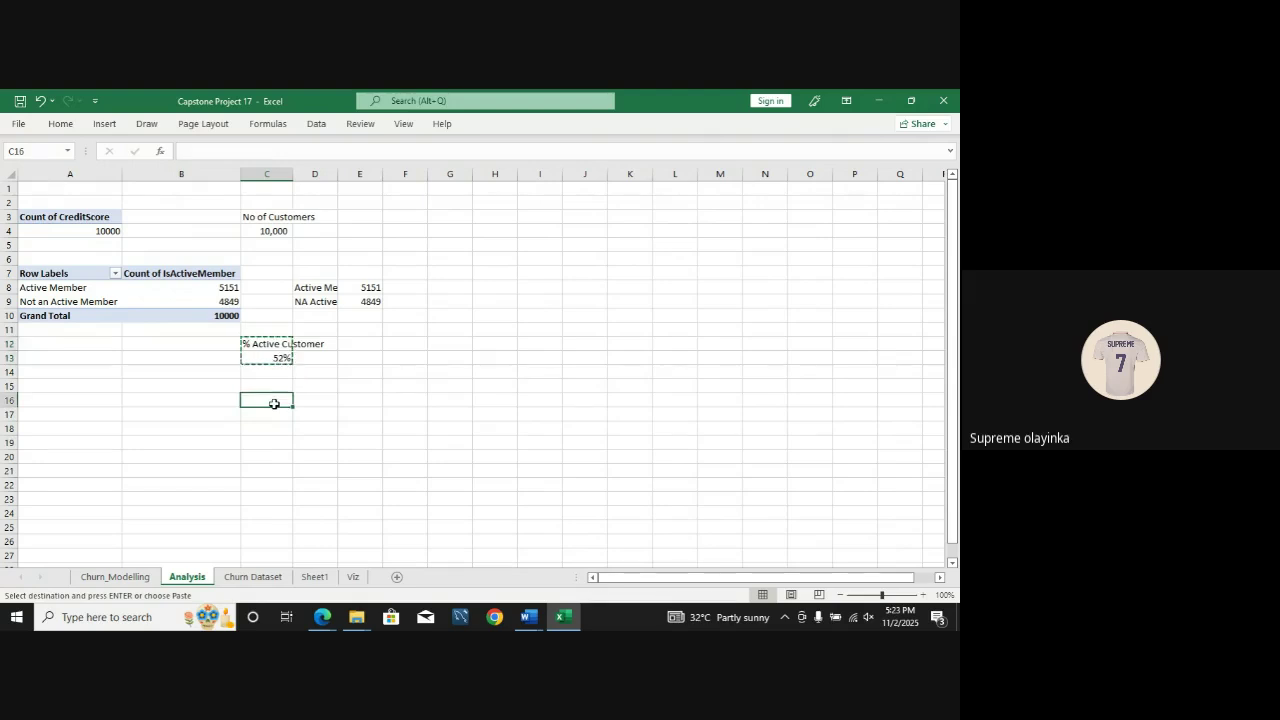
key("ctrl+space")
key("ctrl+v")
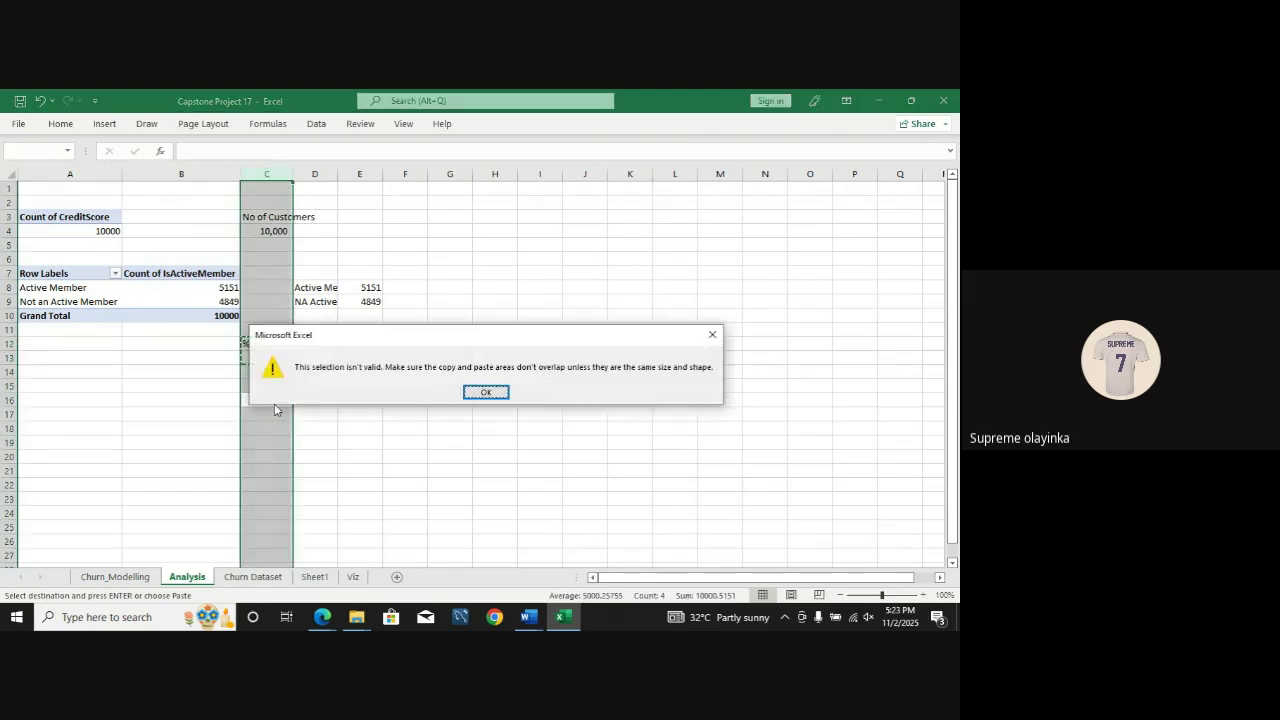
left_click(486, 391)
left_click(449, 414)
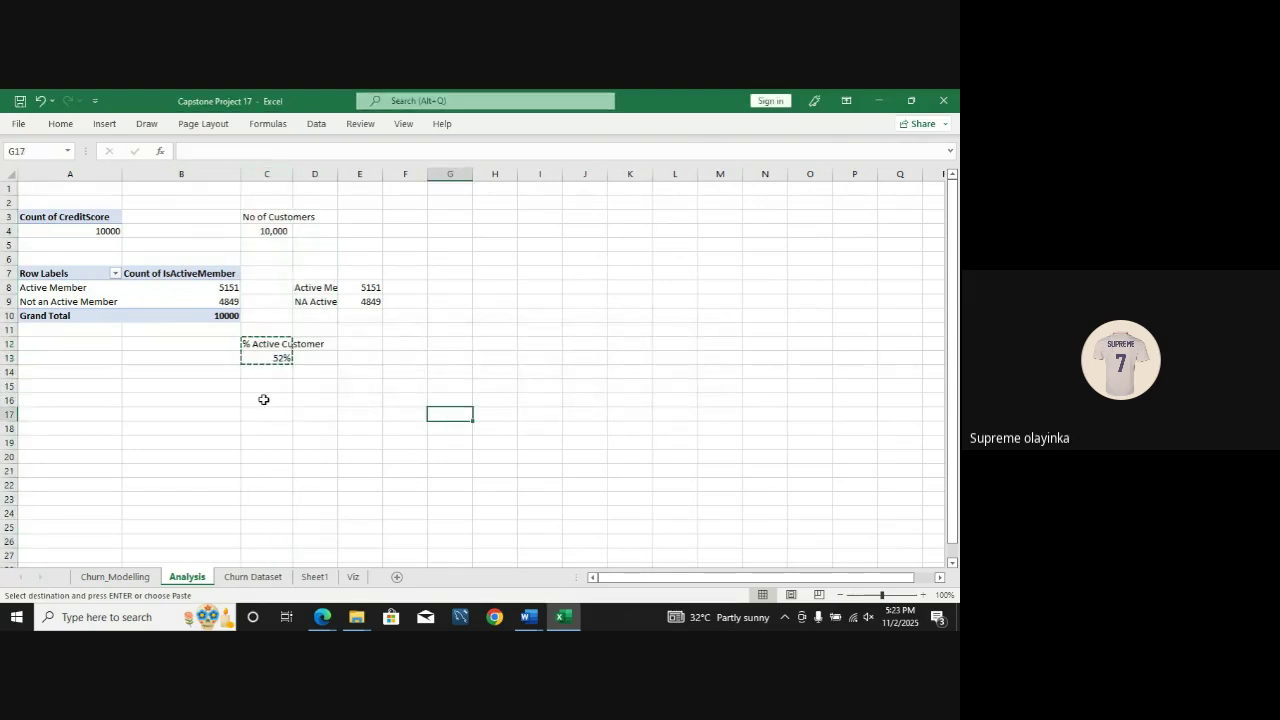
left_click(263, 399)
key("ctrl+v")
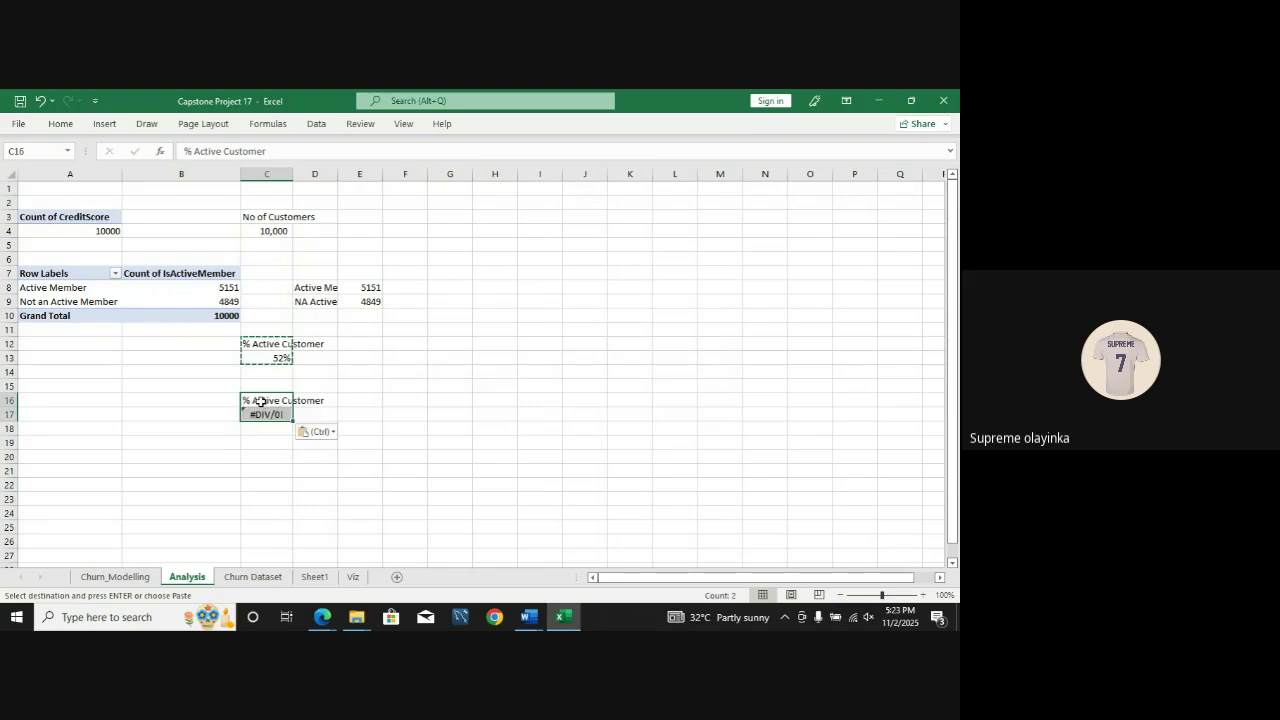
Step: Change the copied label in cell C16 to "% Not an Active Customer"
left_click(259, 400)
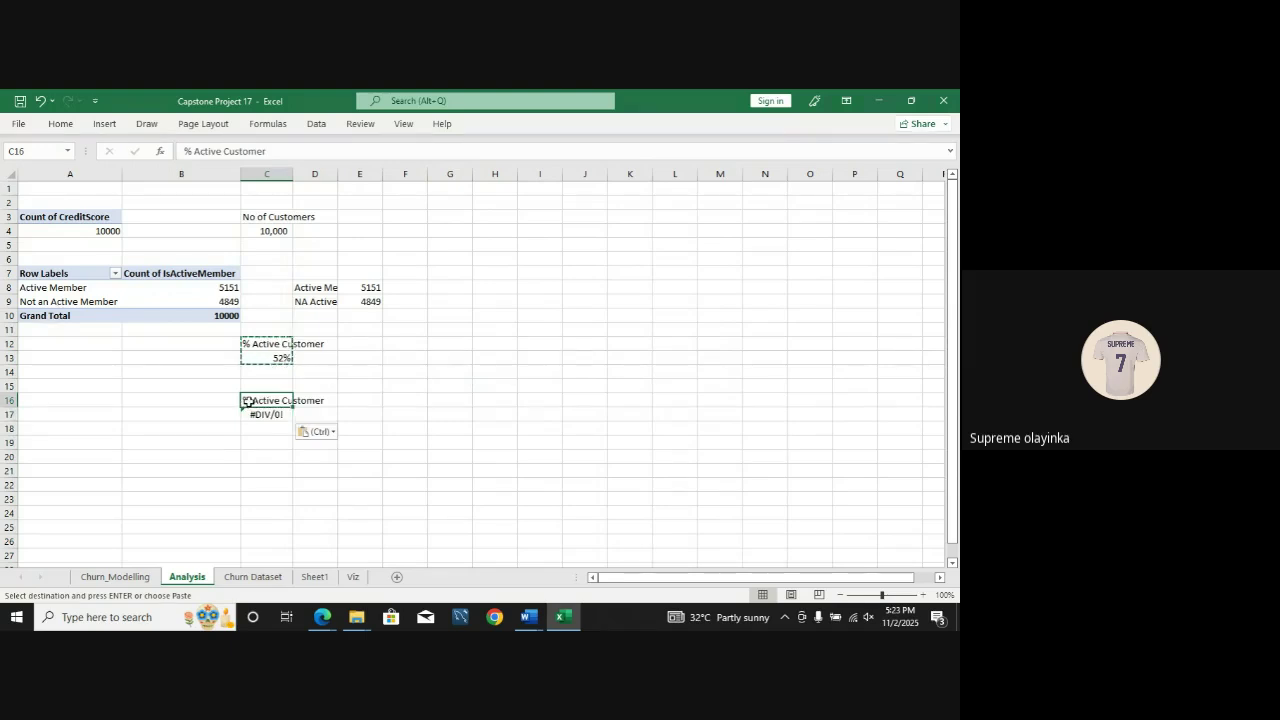
double_click(248, 401)
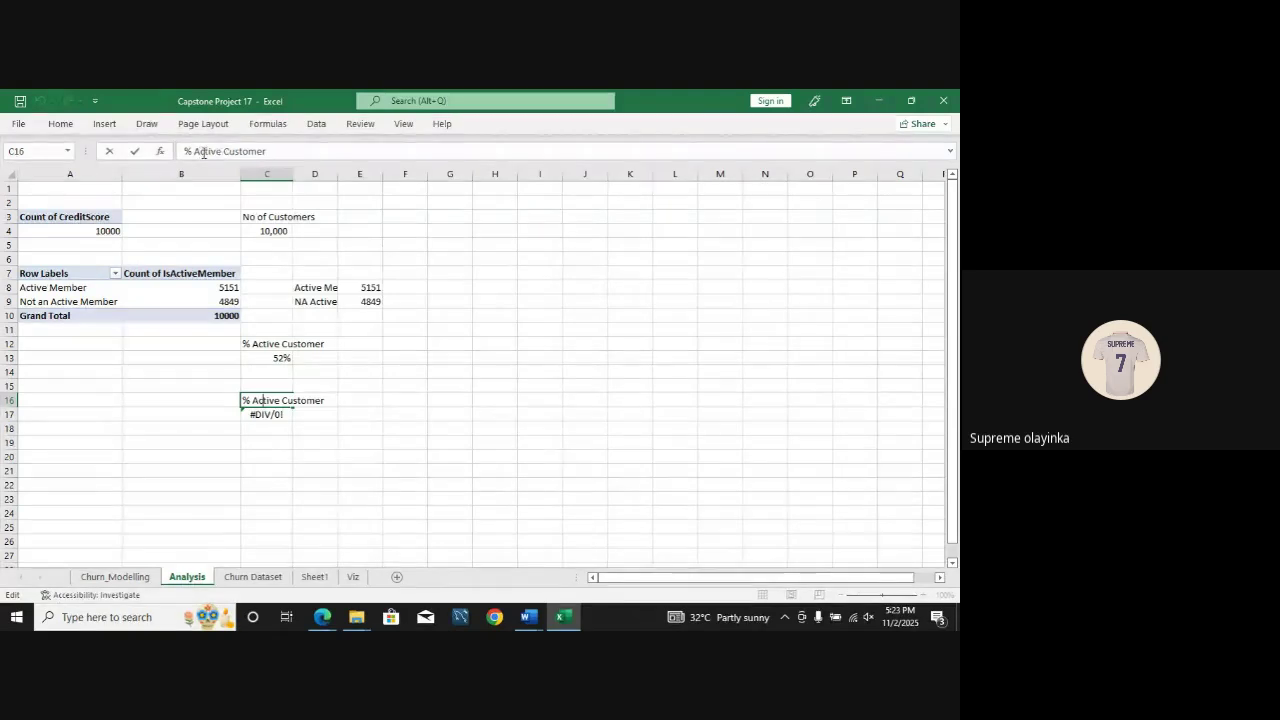
left_click(195, 152)
type("Not ")
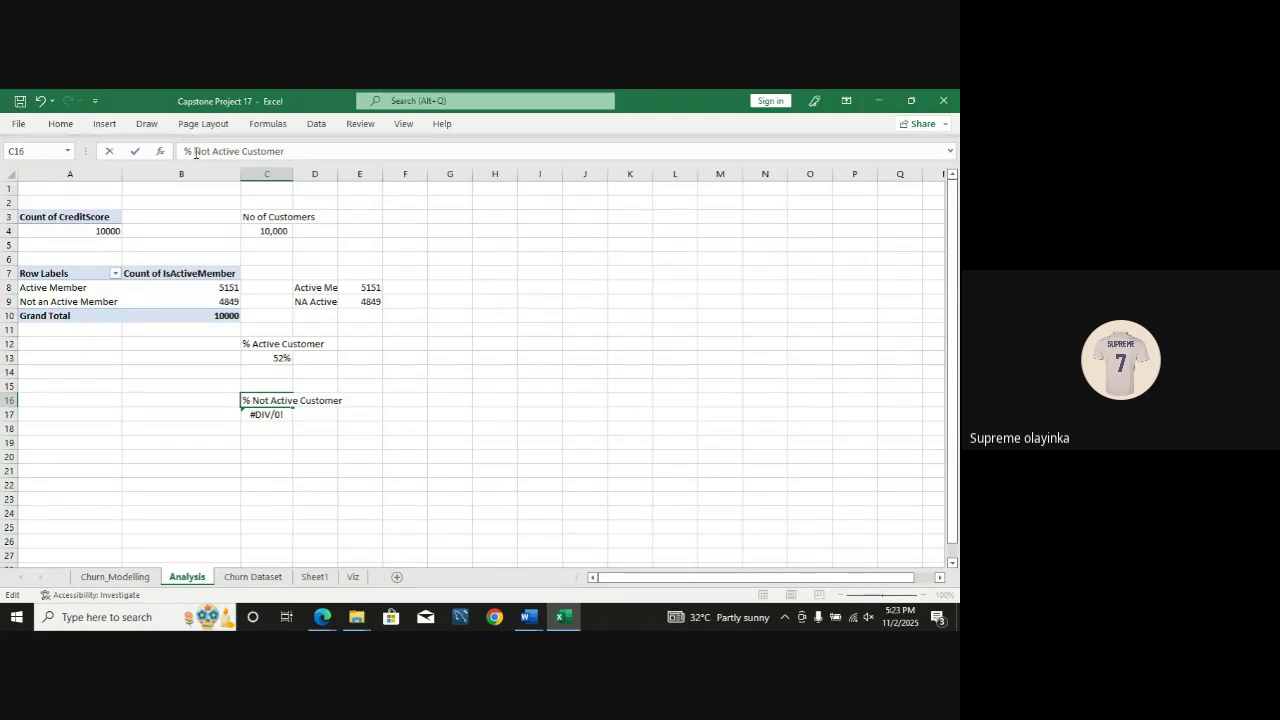
type("an")
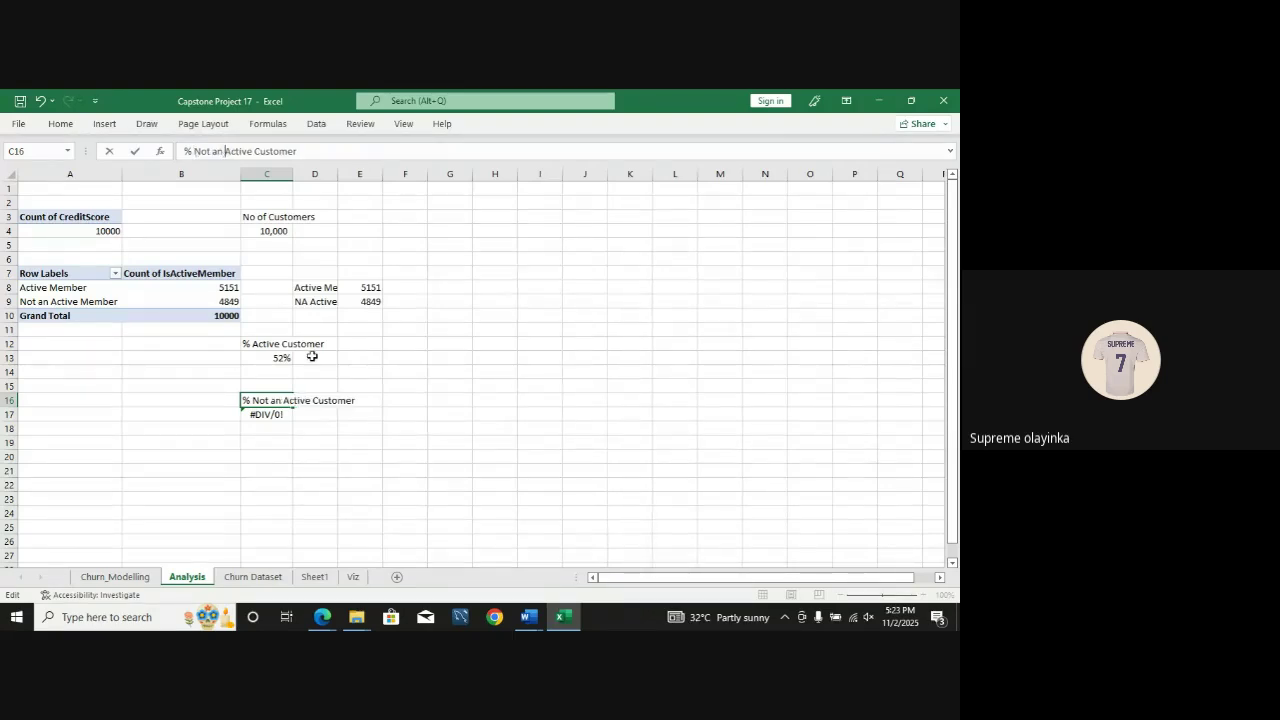
Step: Replace the formula in cell C17 with =E9/C4 to calculate the share of customers who are not active
left_click(276, 414)
type("=")
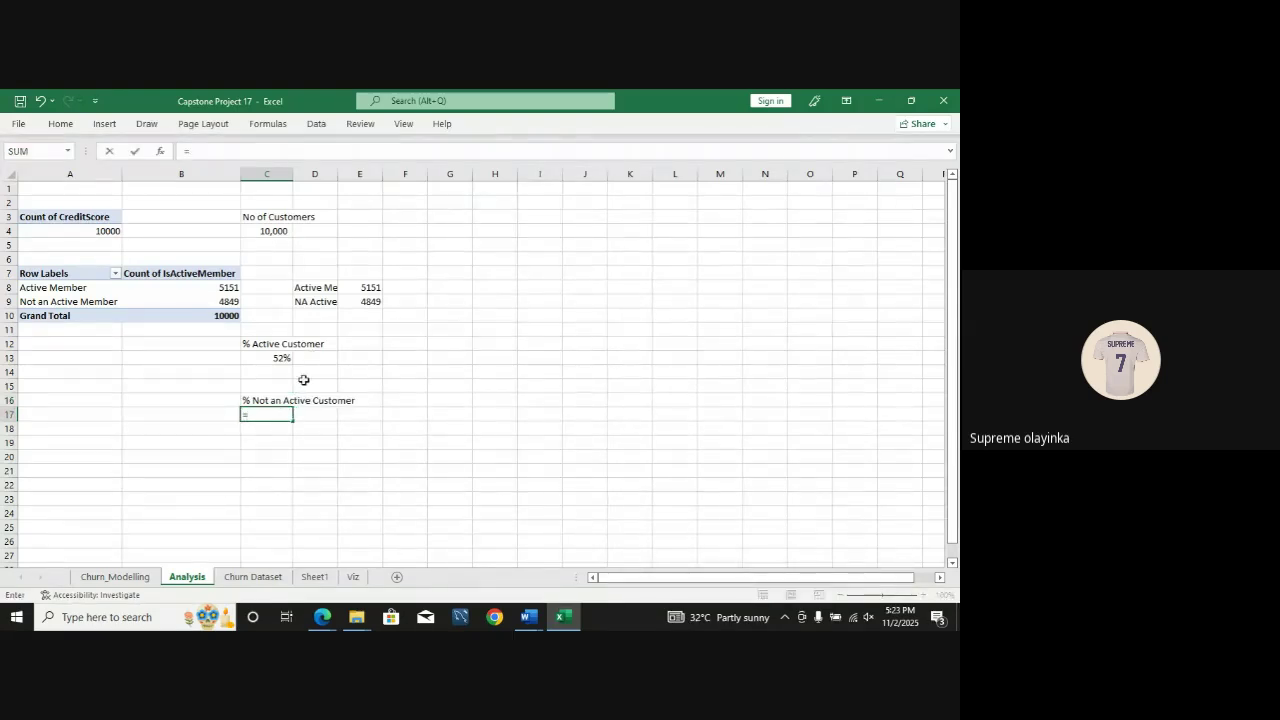
left_click(367, 304)
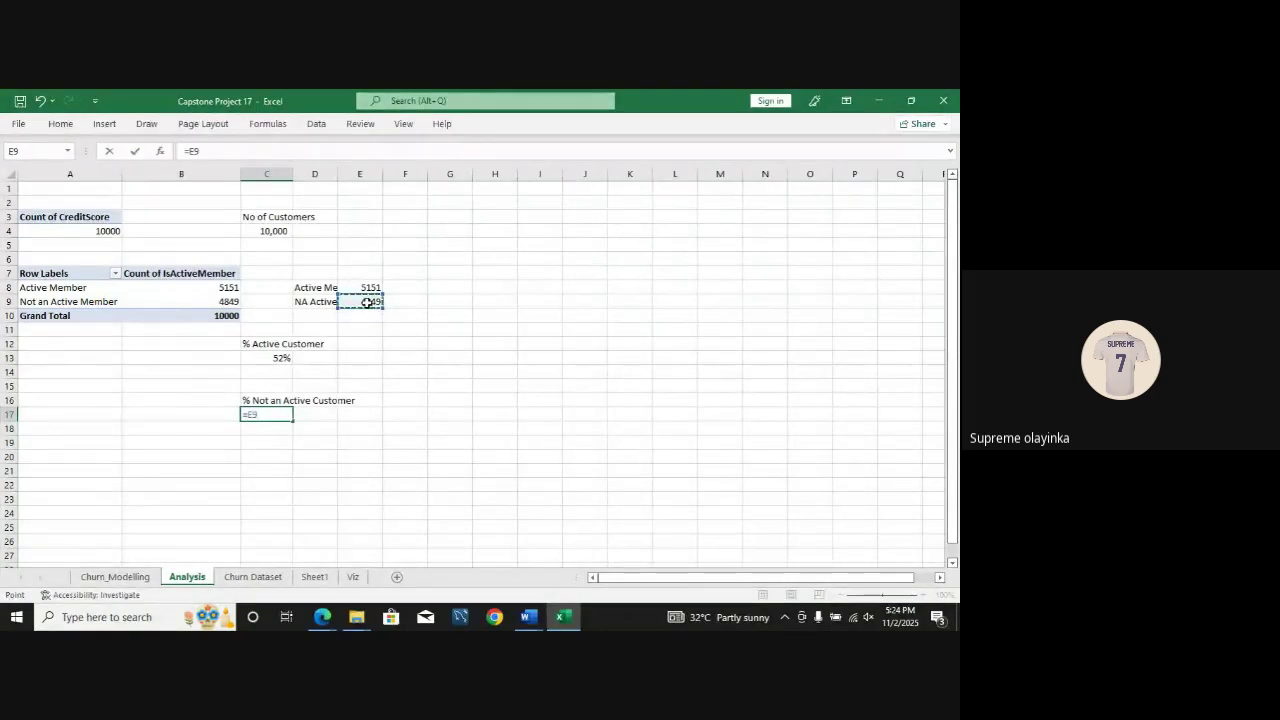
type("/")
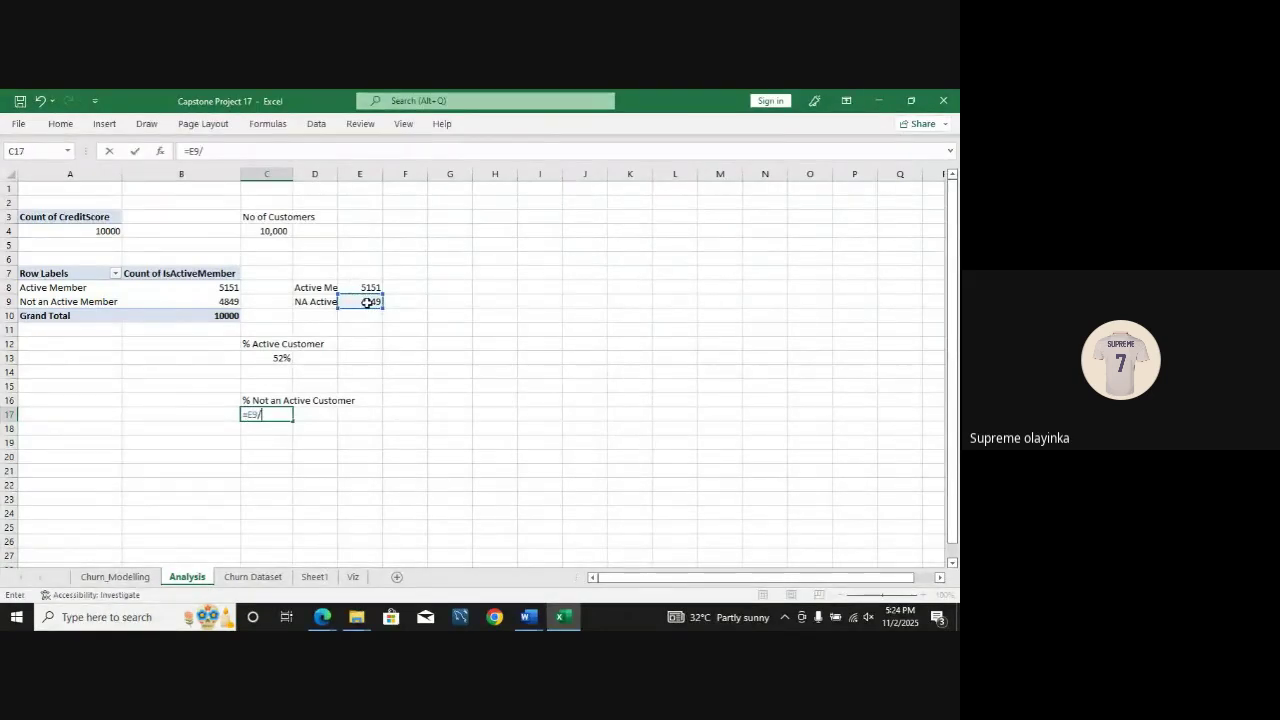
left_click(284, 232)
key("Return")
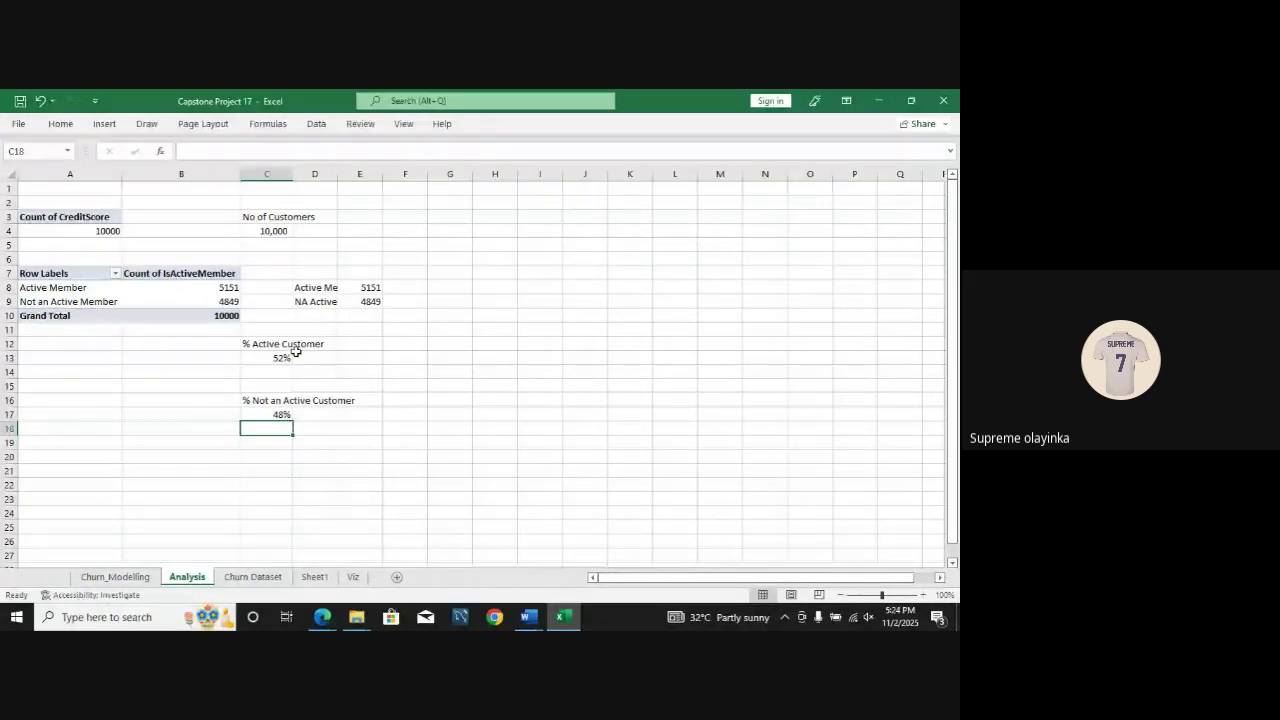
Step: Review the KPI list on Sheet1 and open the Churn Dataset sheet to examine its columns
left_click(314, 577)
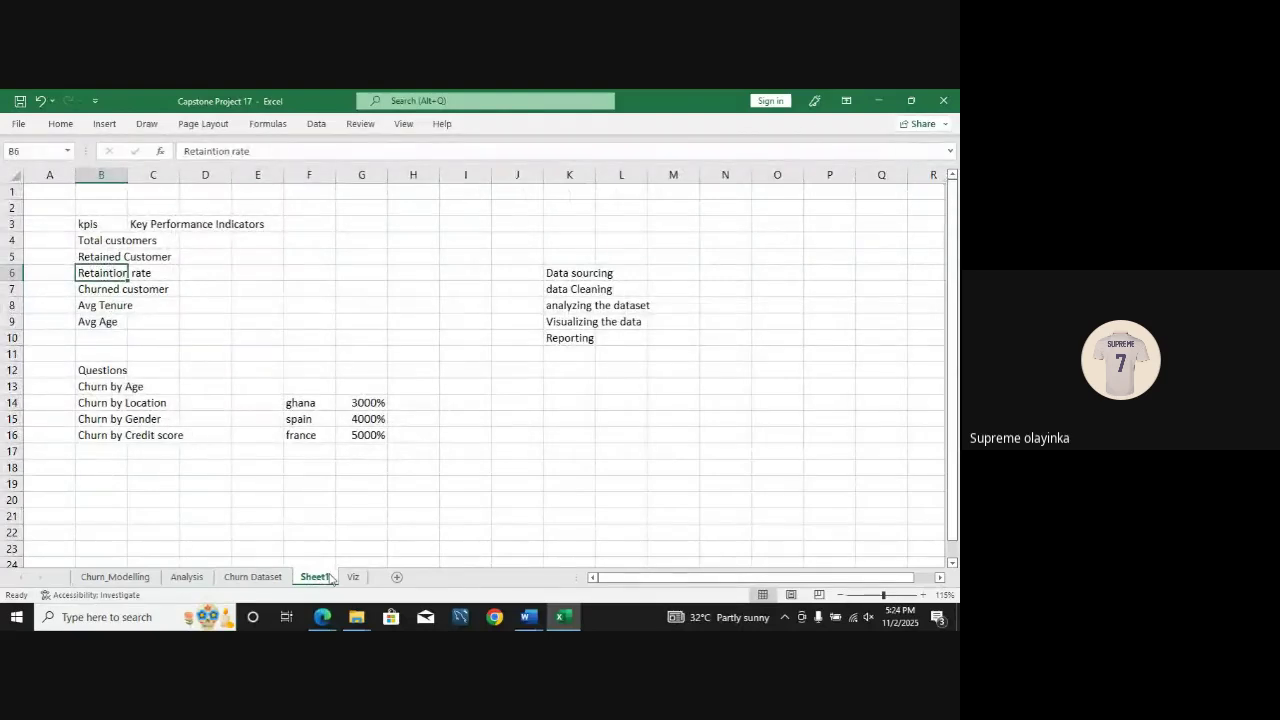
left_click(186, 577)
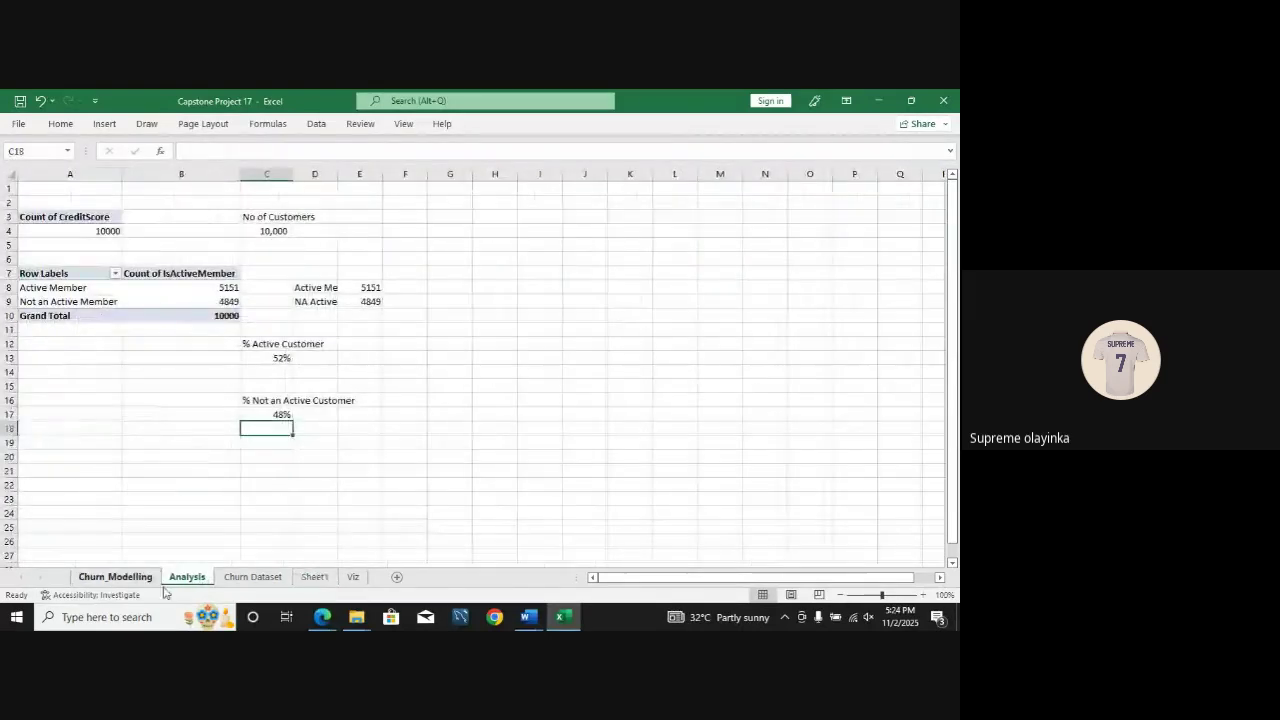
left_click(353, 577)
left_click(314, 578)
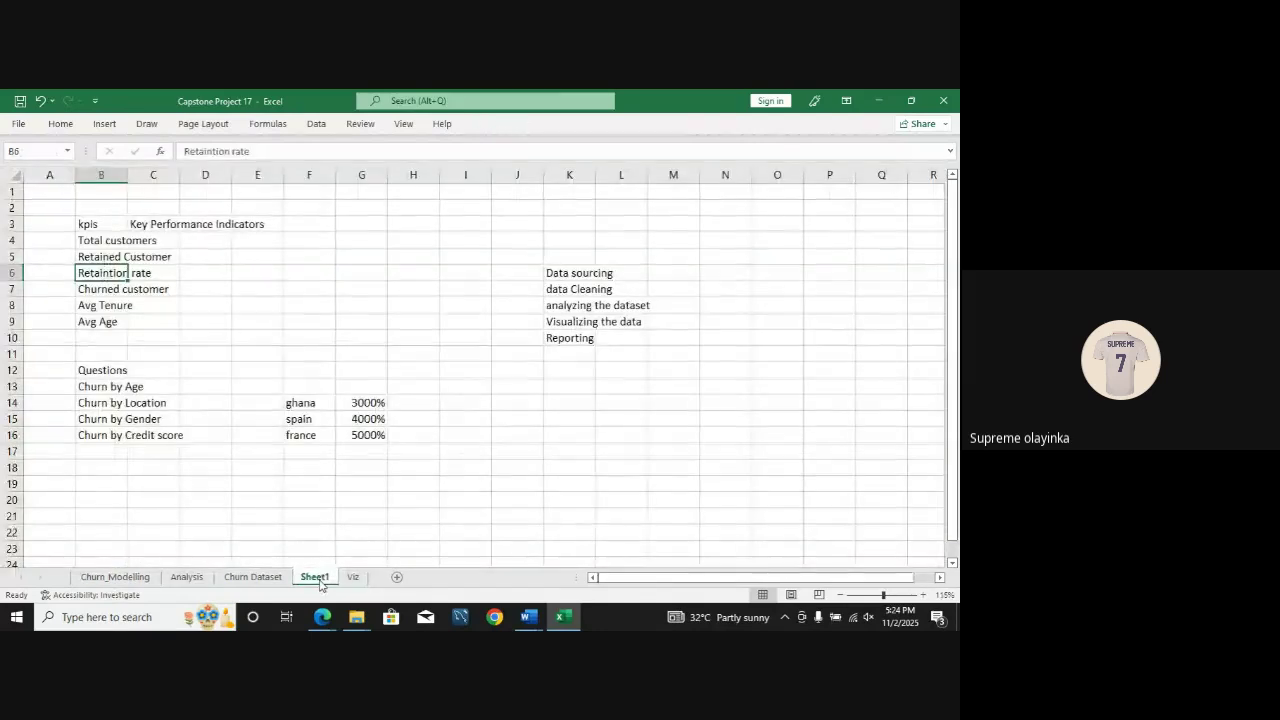
left_click(276, 580)
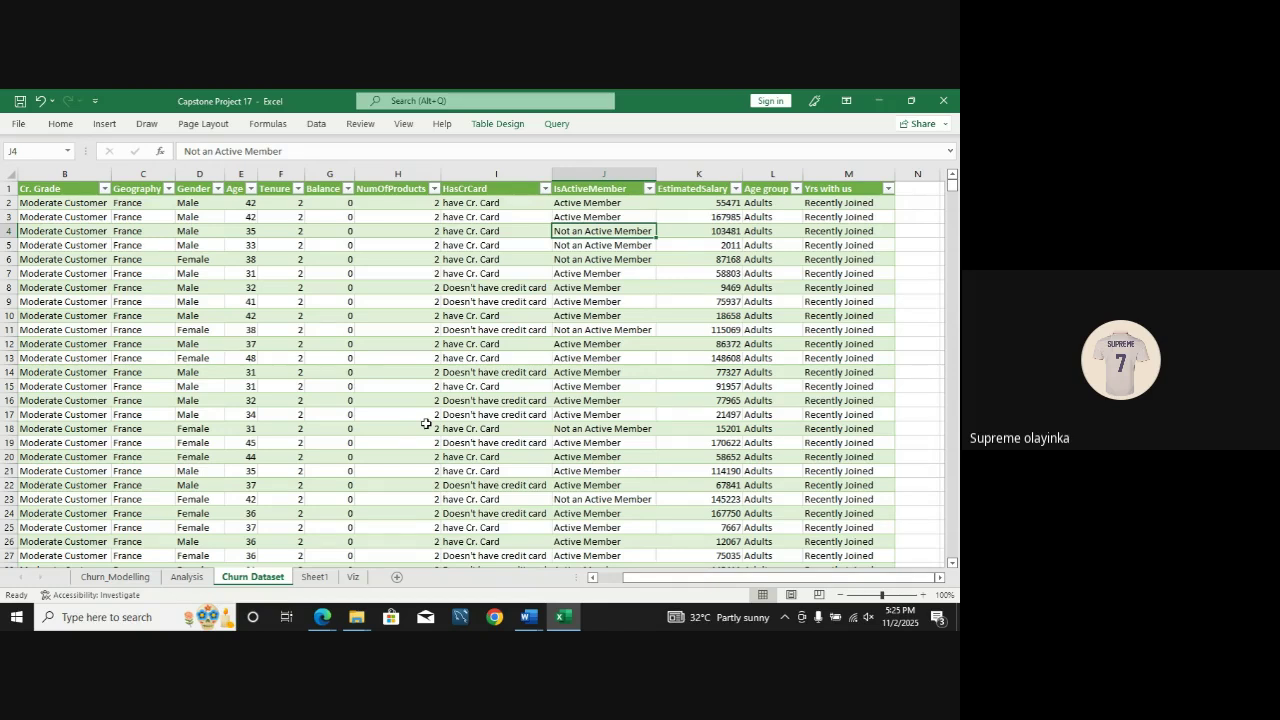
Step: Look over the Churn Dataset columns and enter the label "Av. Age" in cell A16 of the Analysis sheet
left_click(924, 595)
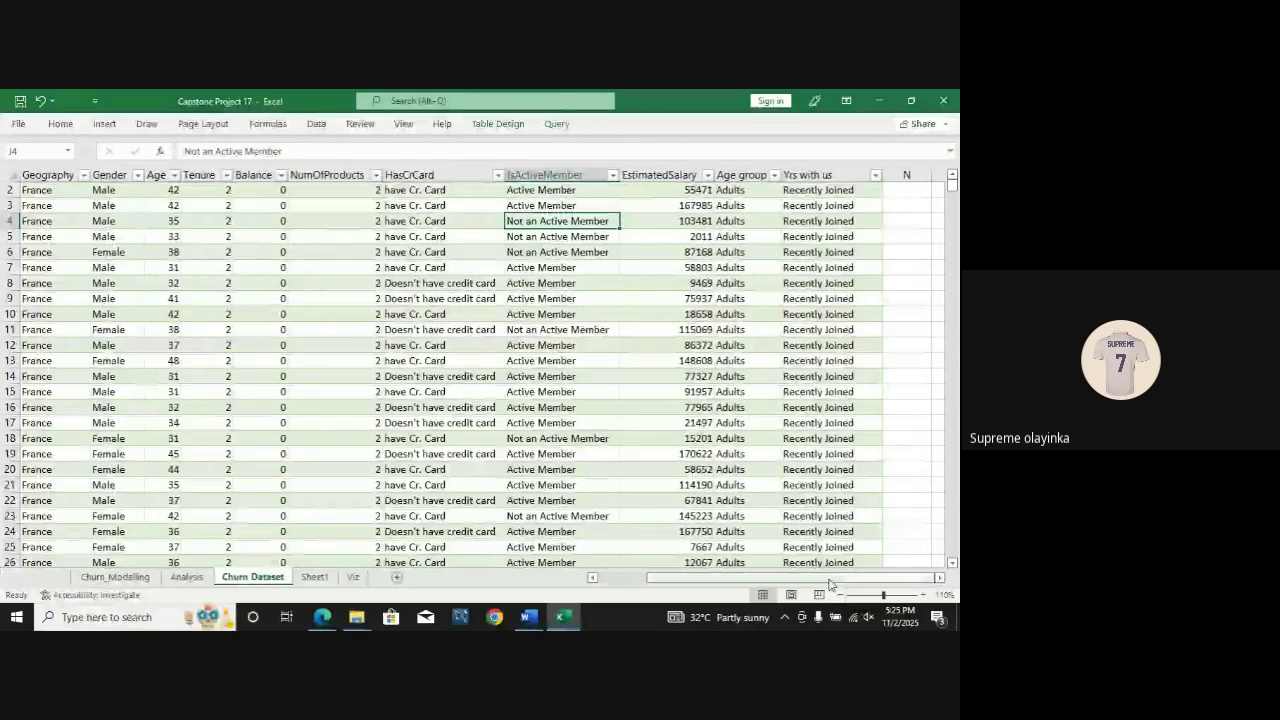
left_click_drag(829, 580, 801, 580)
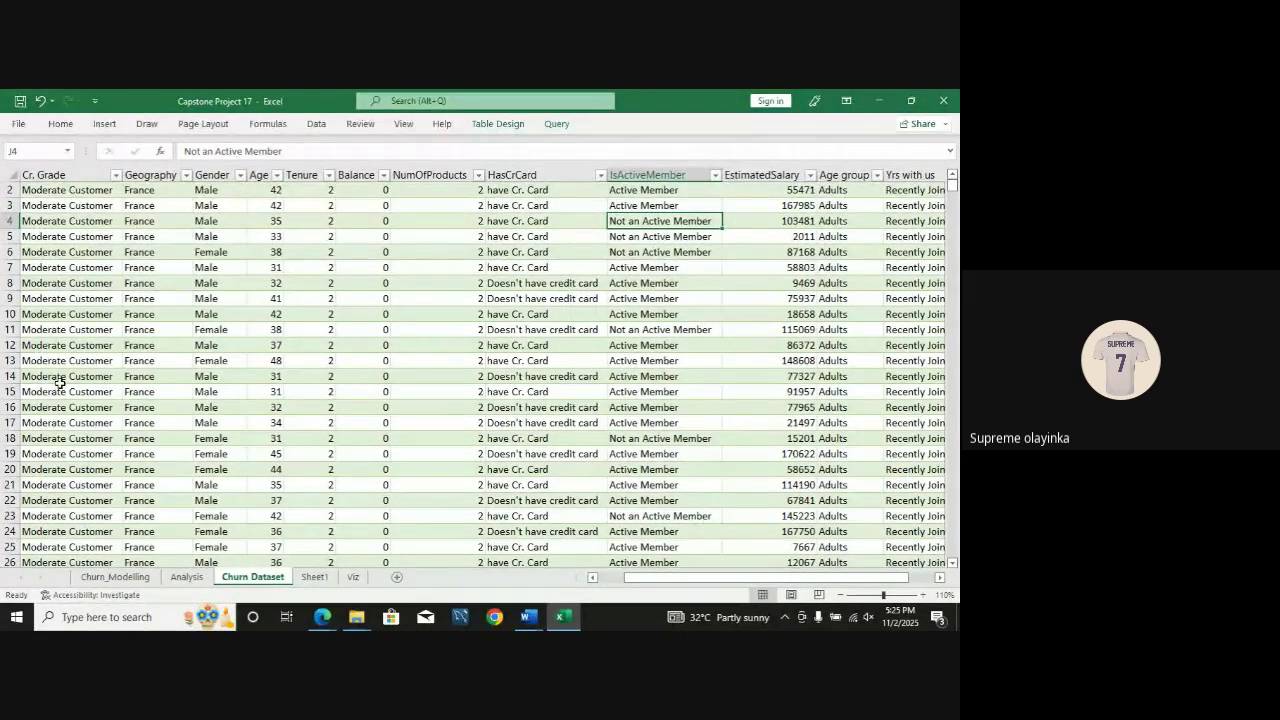
left_click(186, 577)
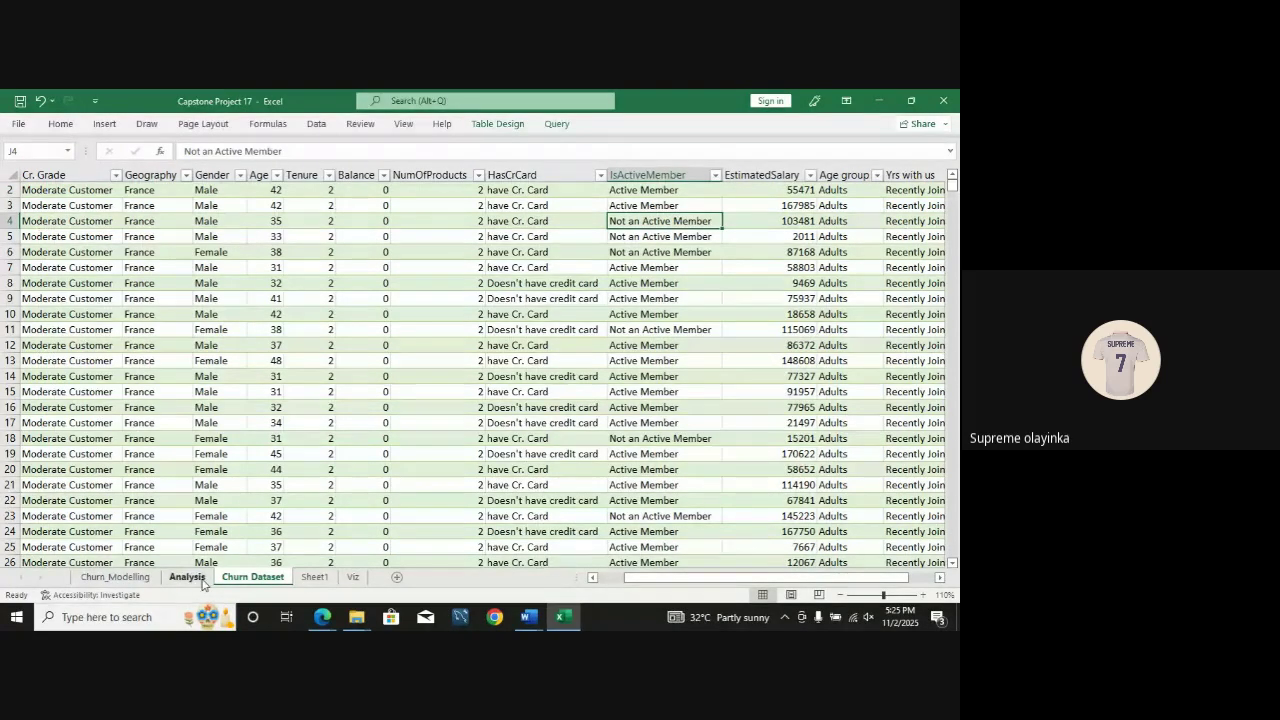
left_click(42, 399)
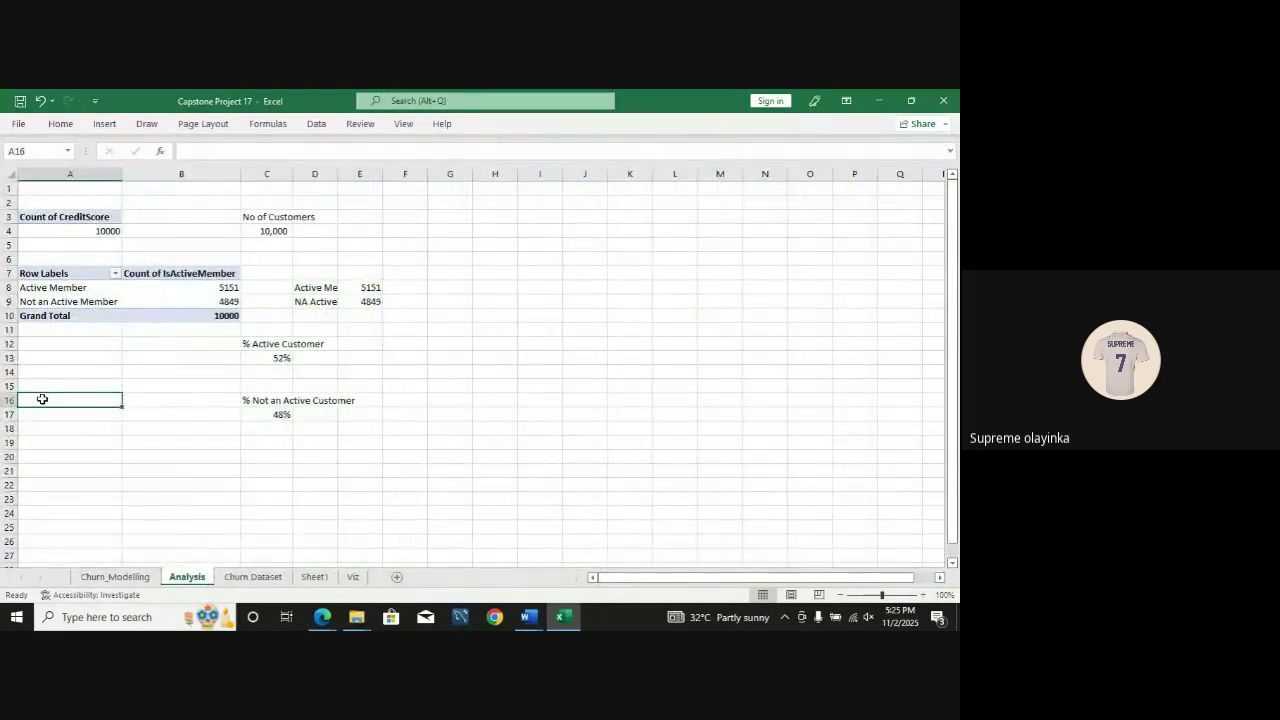
type("Av. Age")
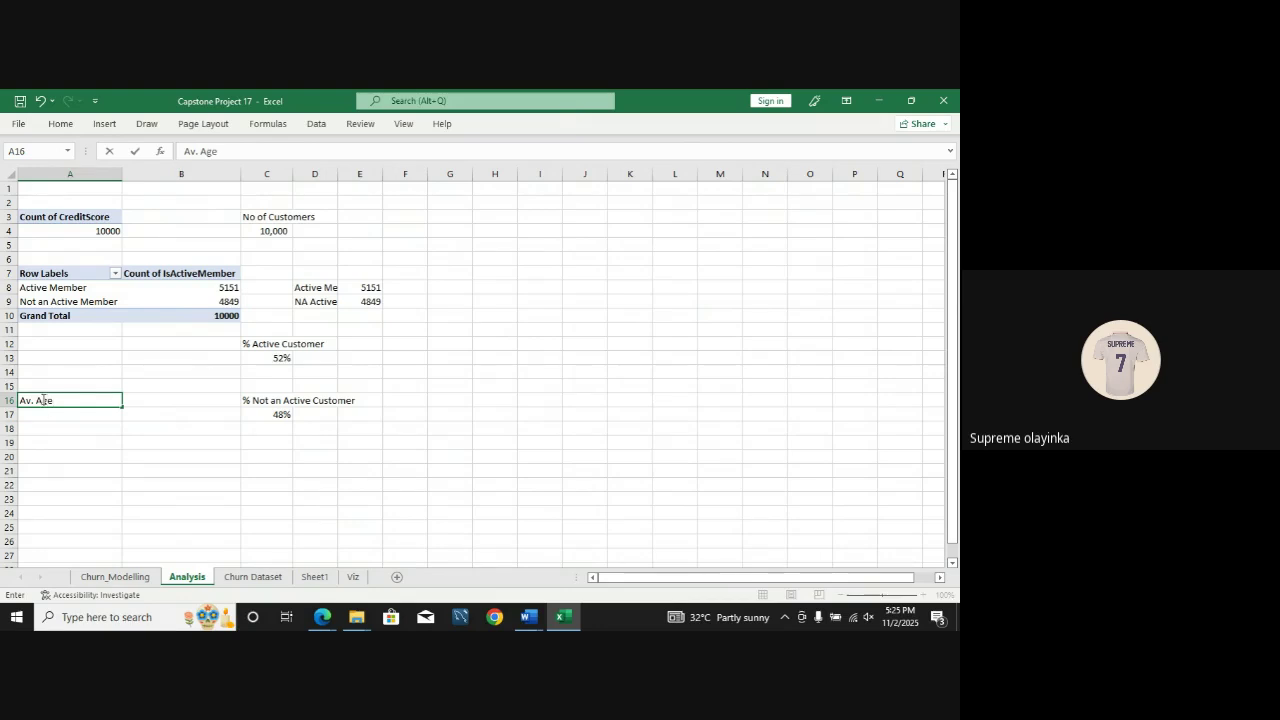
Step: Calculate the average age in cell A17 with =AVERAGE(Table1_2[Age]), using the whole Age column of the Churn Dataset sheet
left_click(44, 415)
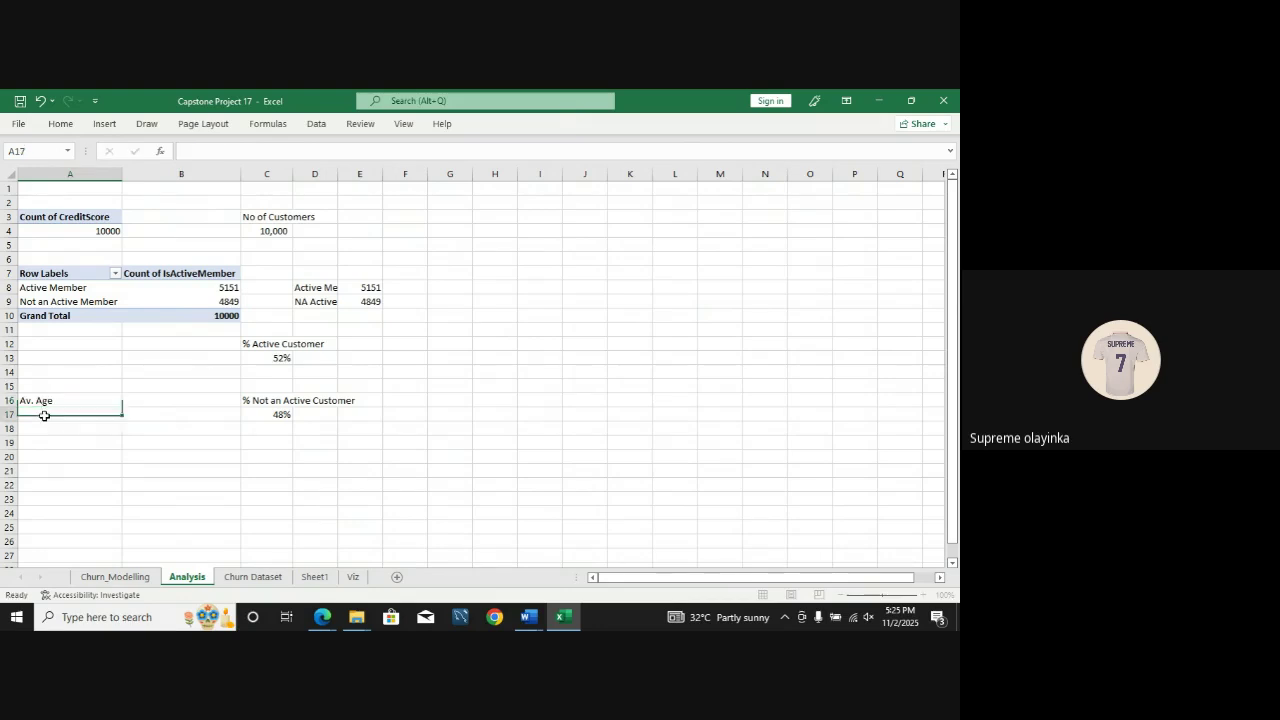
type("=")
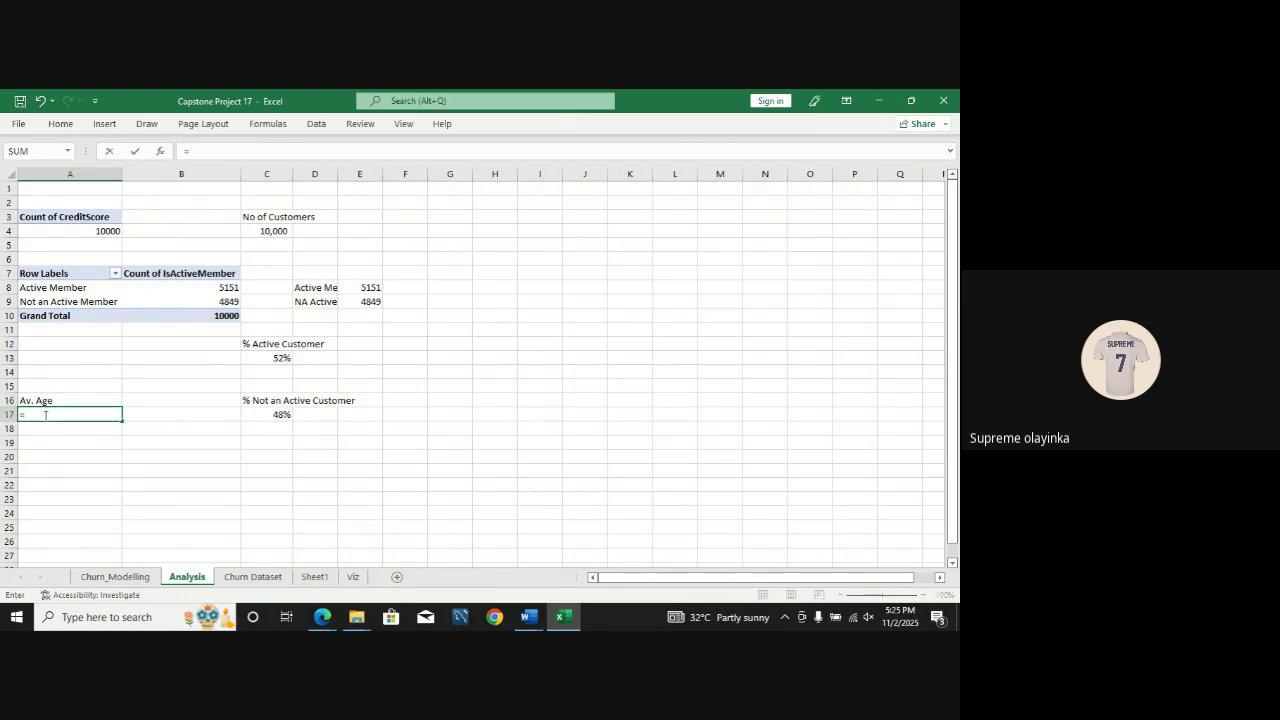
type("Aver")
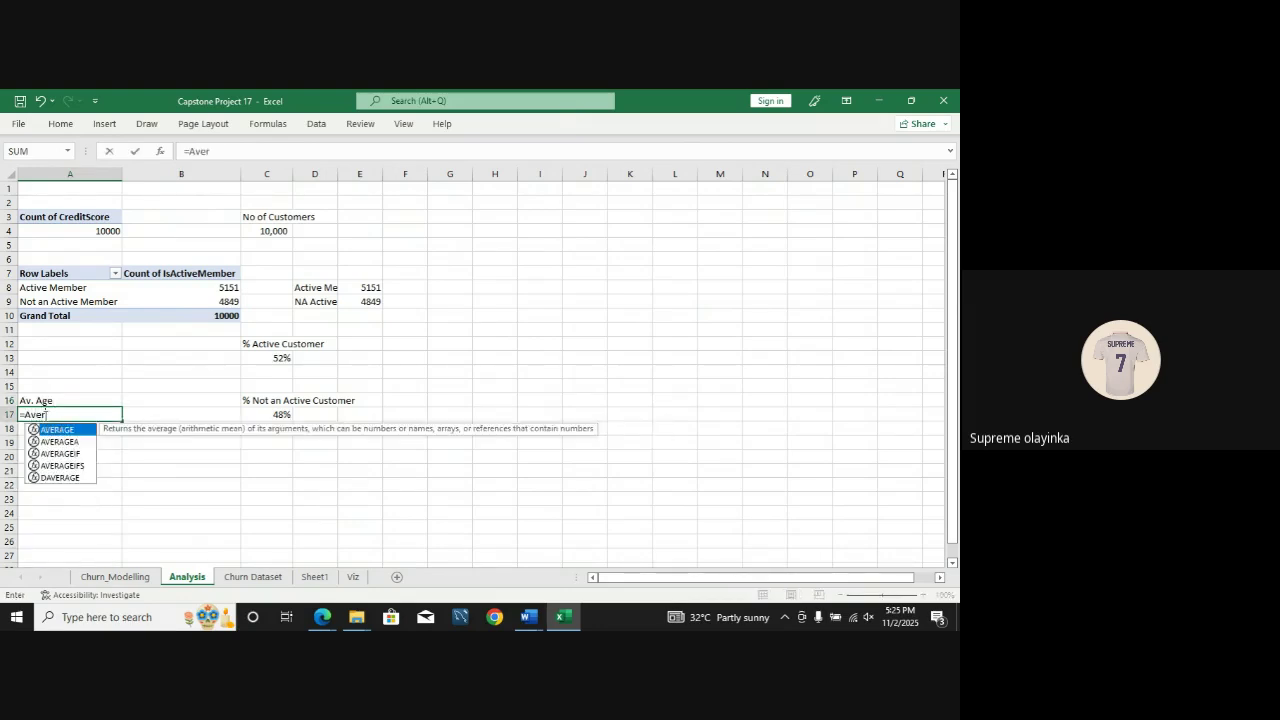
type("'")
key("BackSpace")
key("Tab")
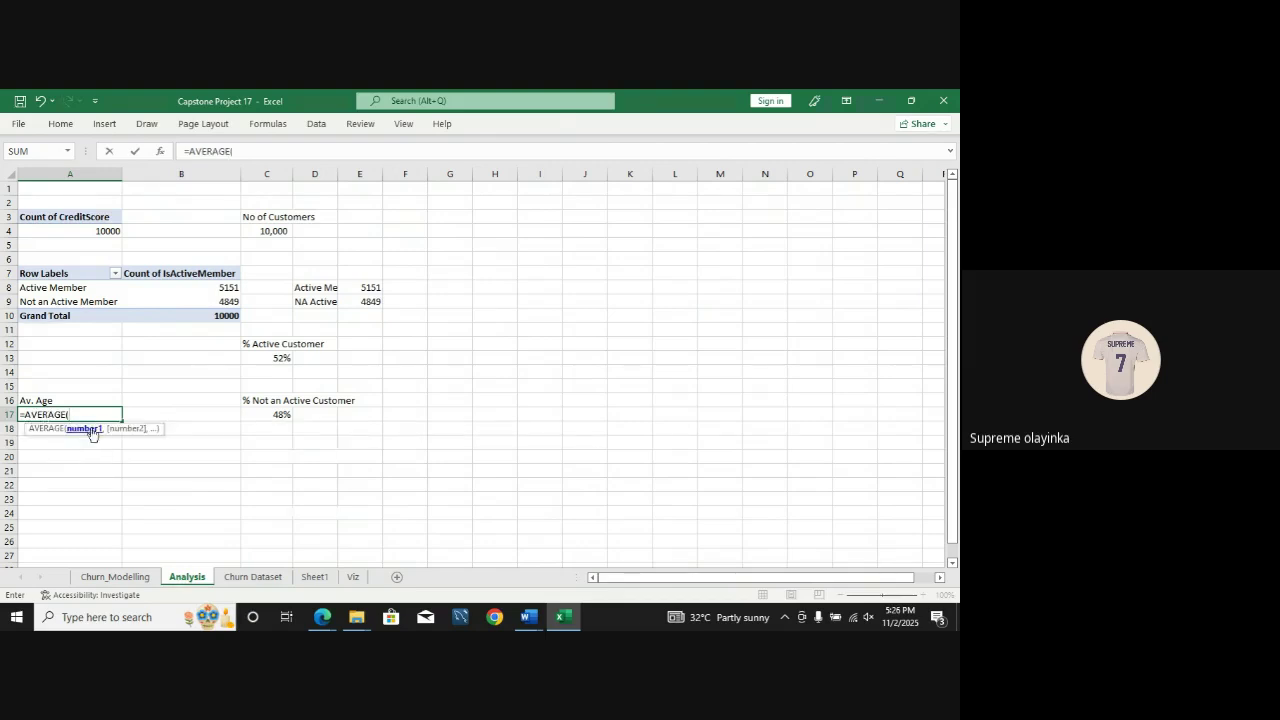
left_click(282, 578)
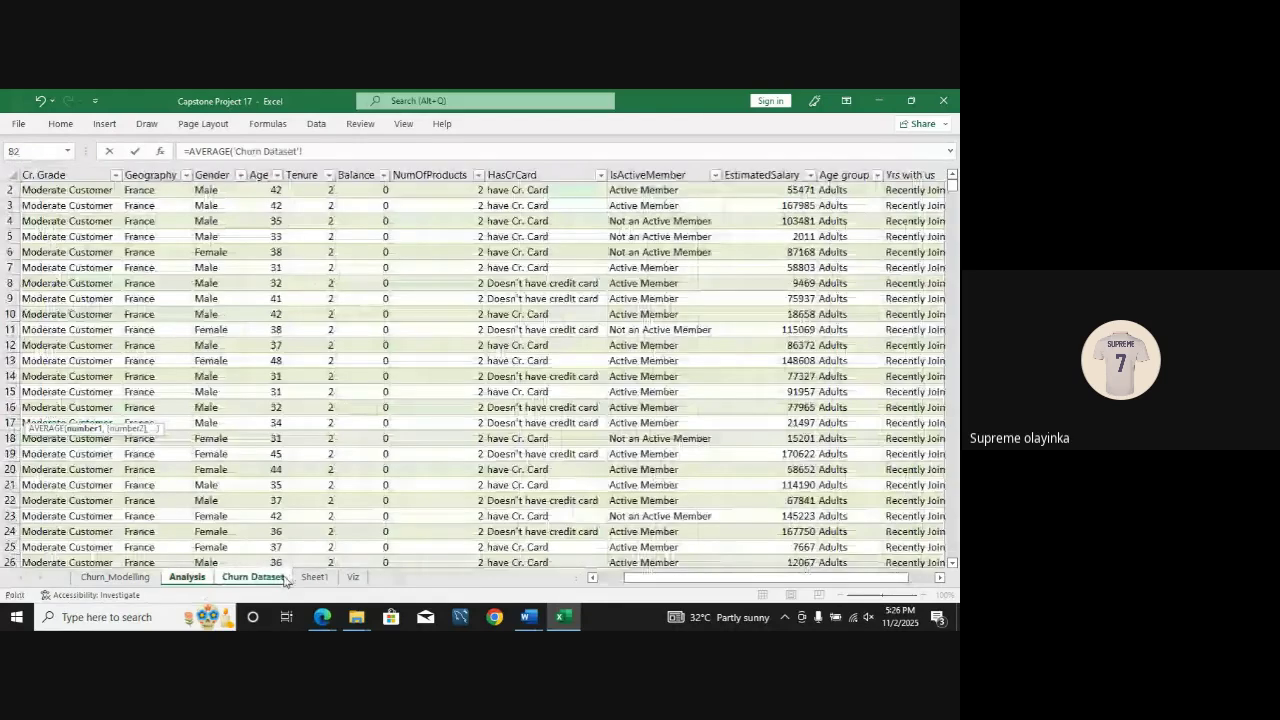
left_click(269, 190)
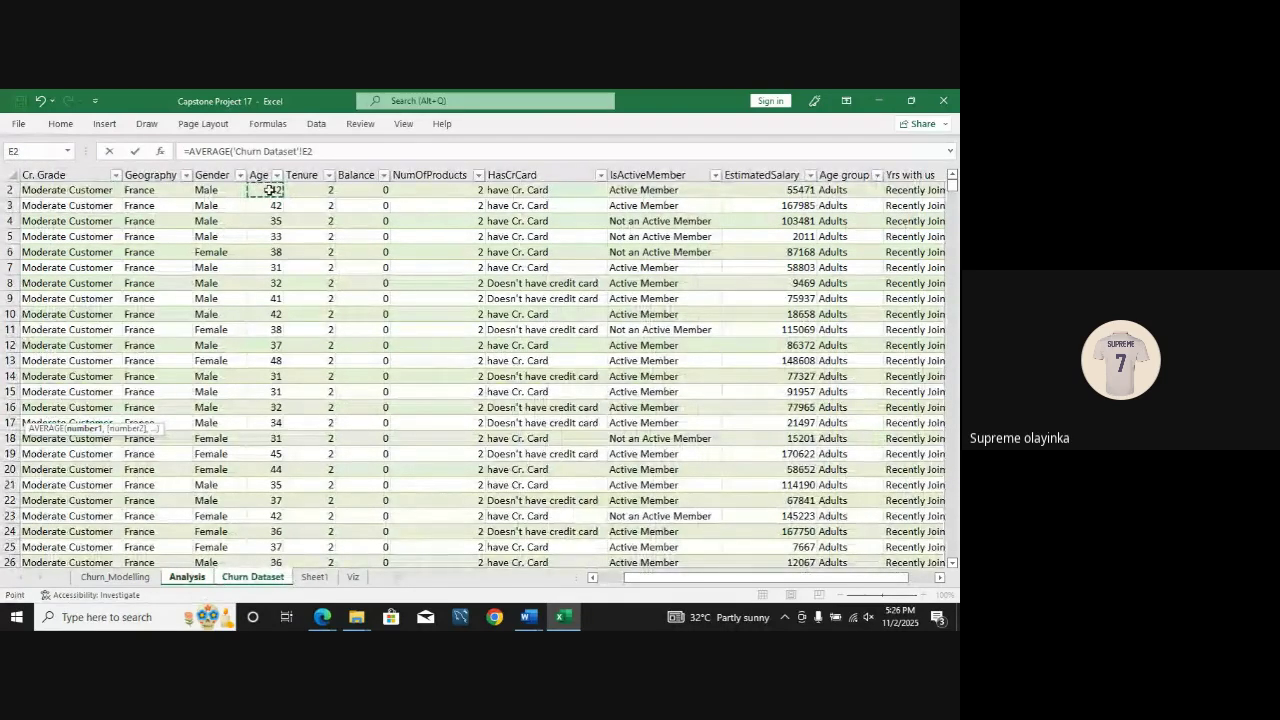
key("ctrl+shift+Down")
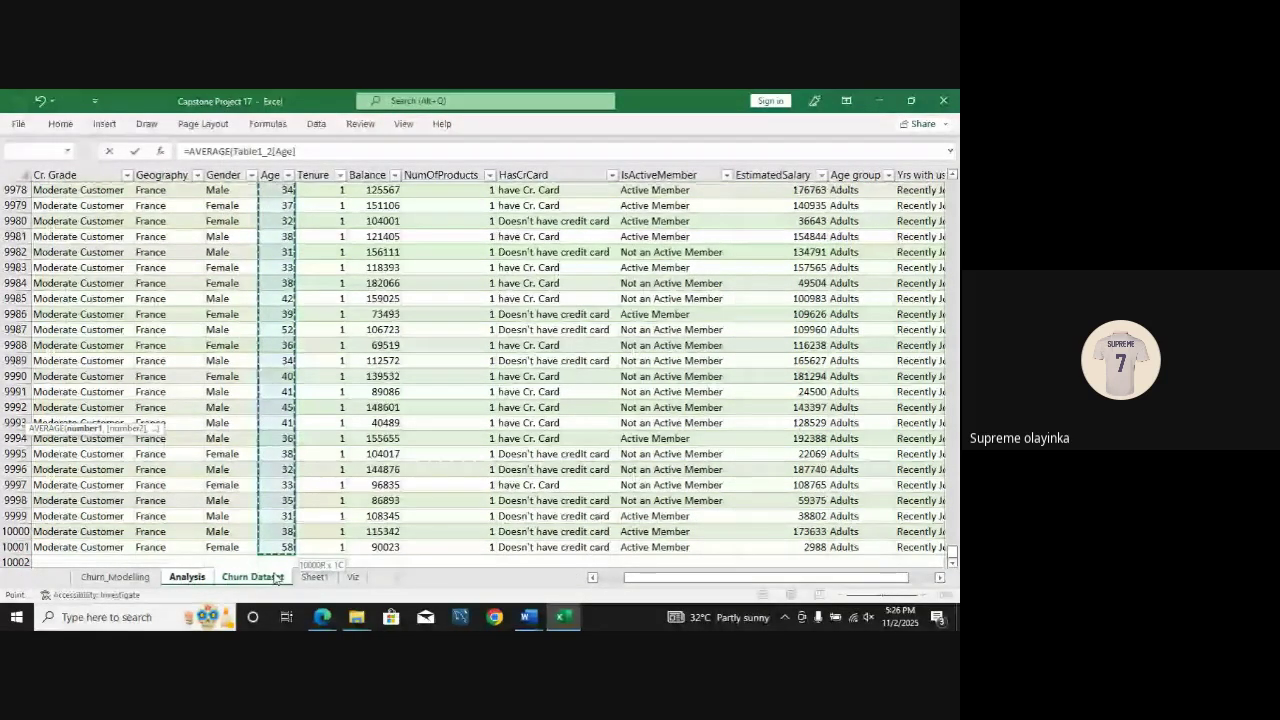
key("Return")
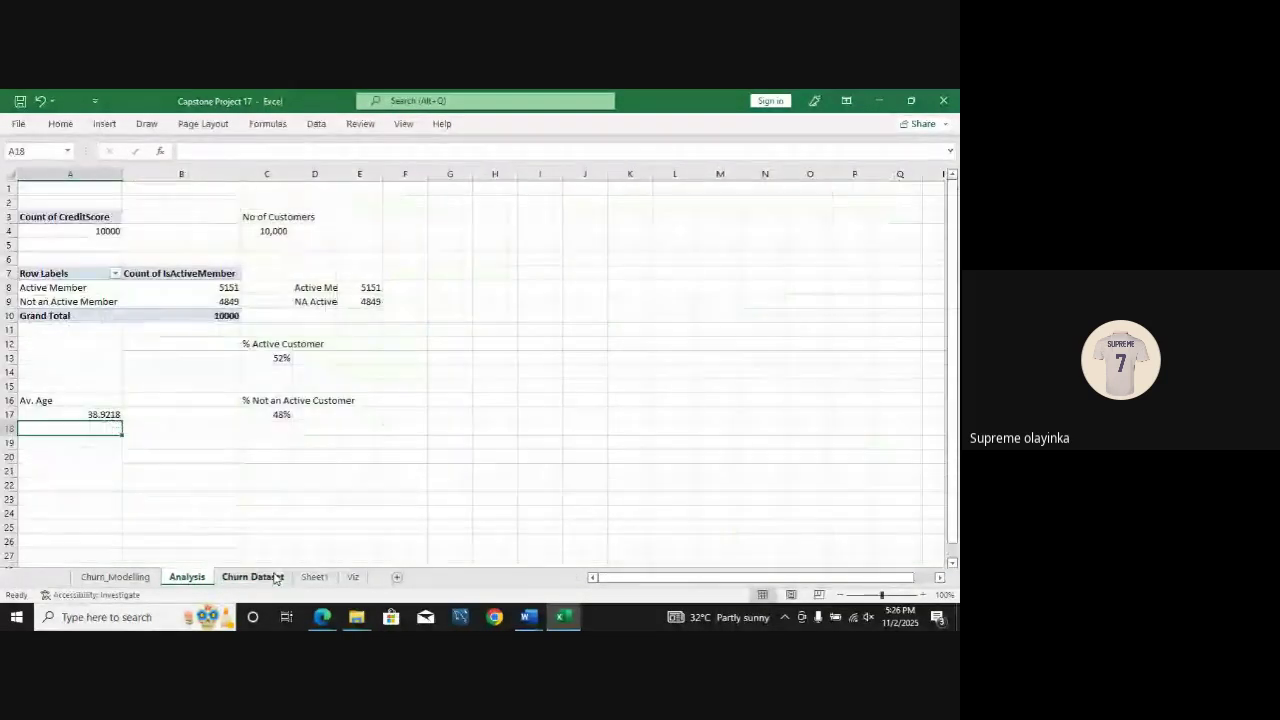
Step: Format the average age in cell A17 as a whole number without decimal places
left_click(106, 416)
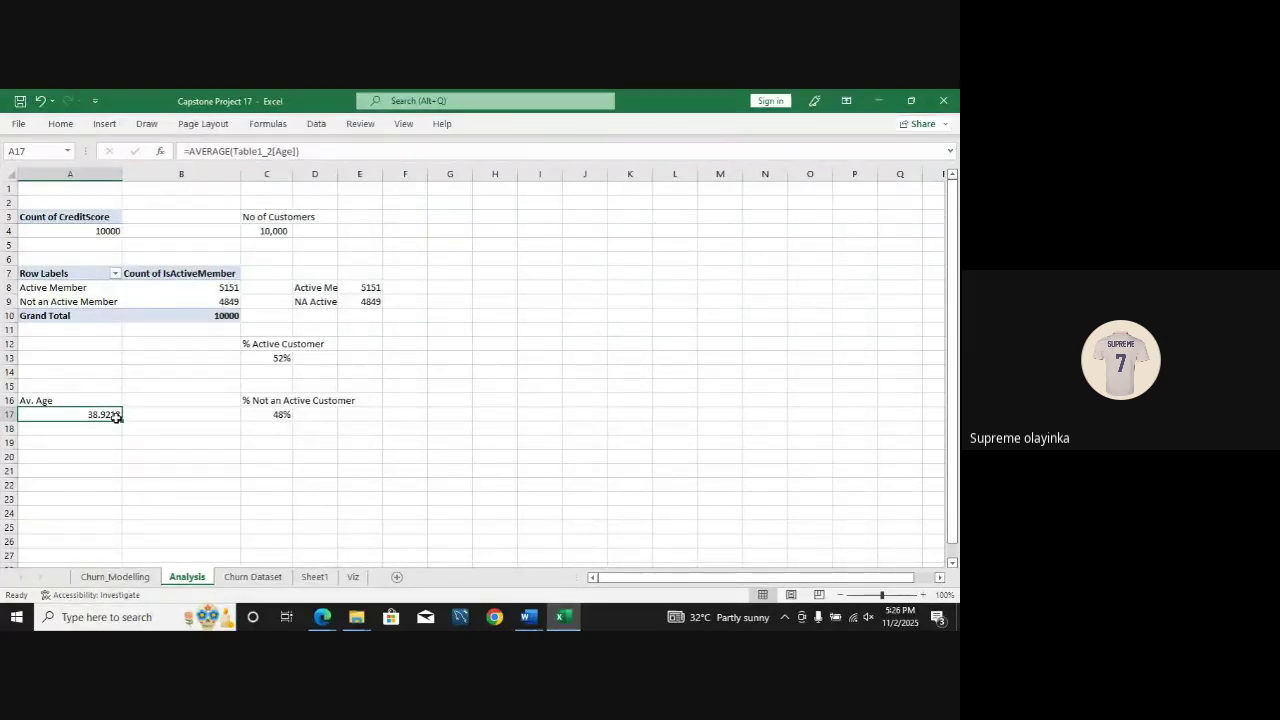
left_click(60, 124)
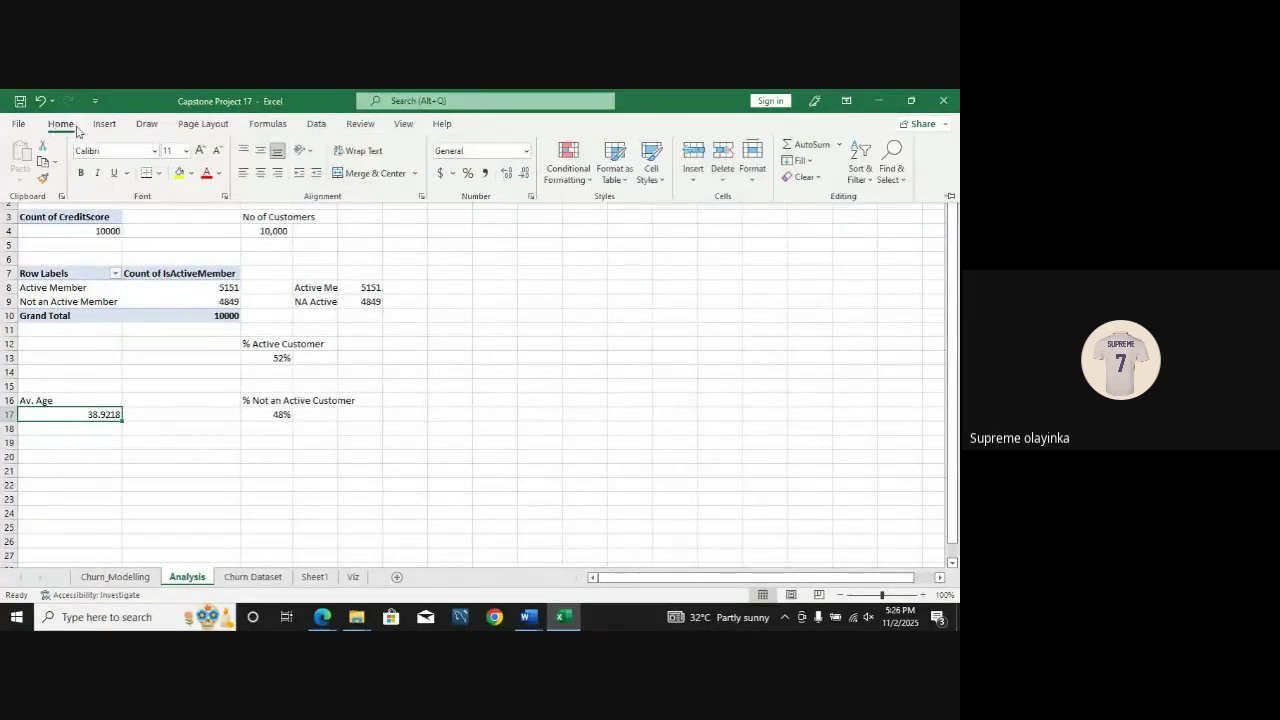
left_click(524, 176)
left_click(524, 176)
left_click(524, 176)
left_click(524, 176)
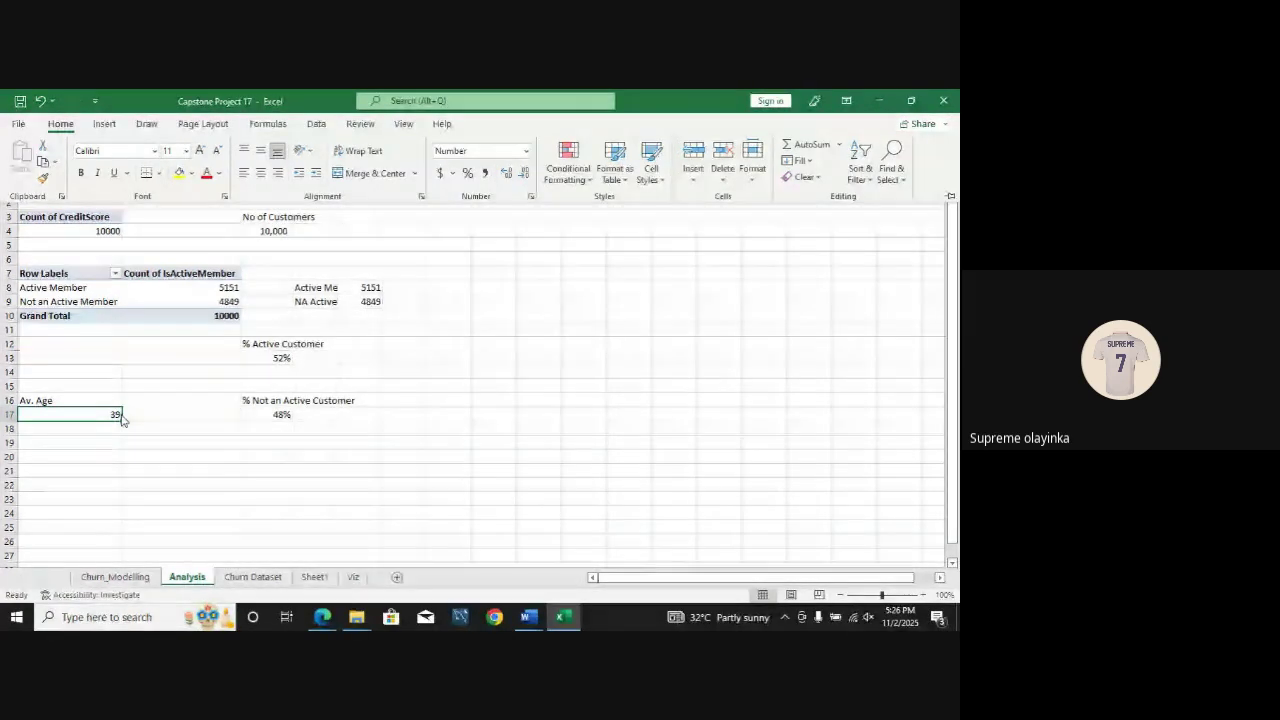
Step: Enter the label "Av. Tenure" in cell B16 and look over the columns of the Churn Dataset sheet
left_click(177, 398)
left_click(177, 400)
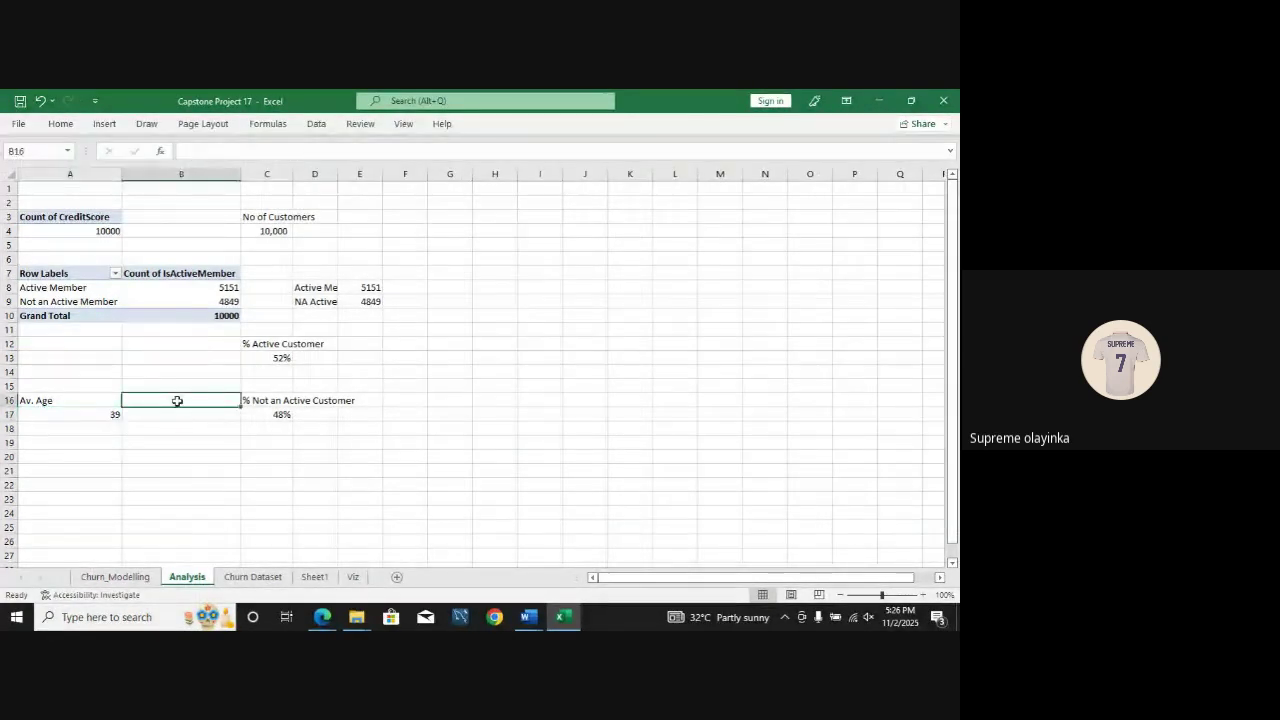
type("Av")
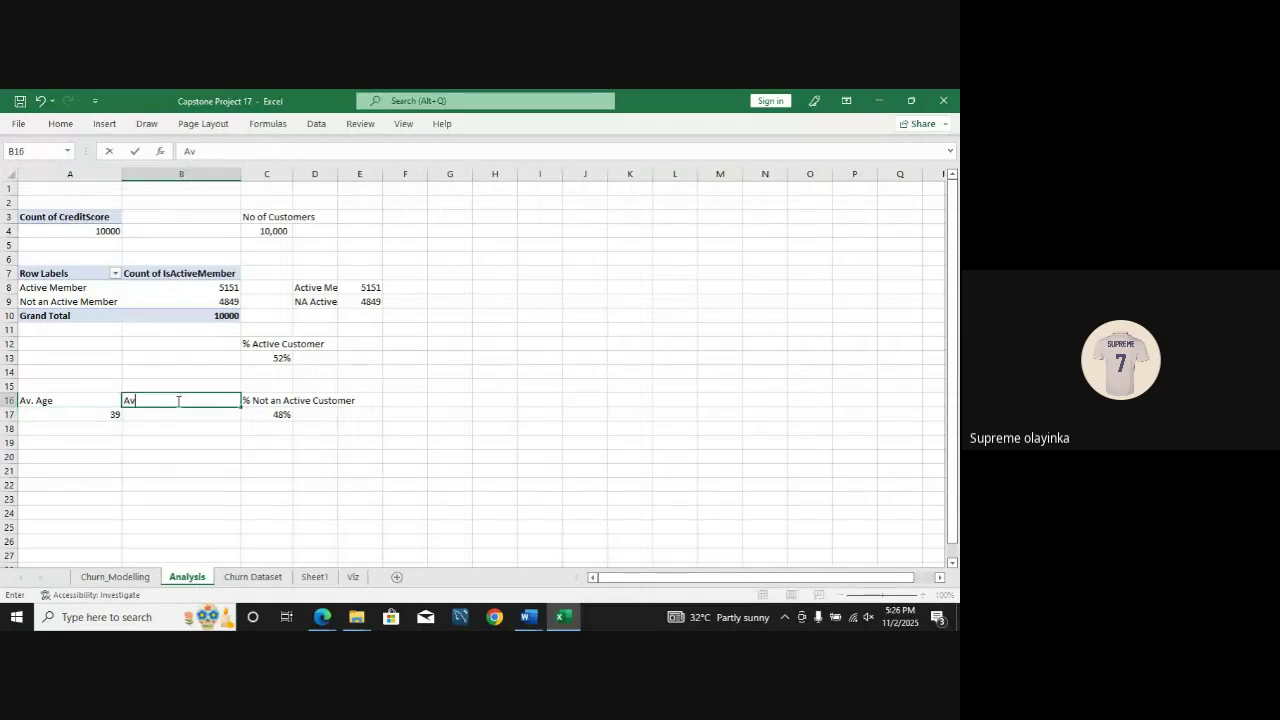
type(". Te")
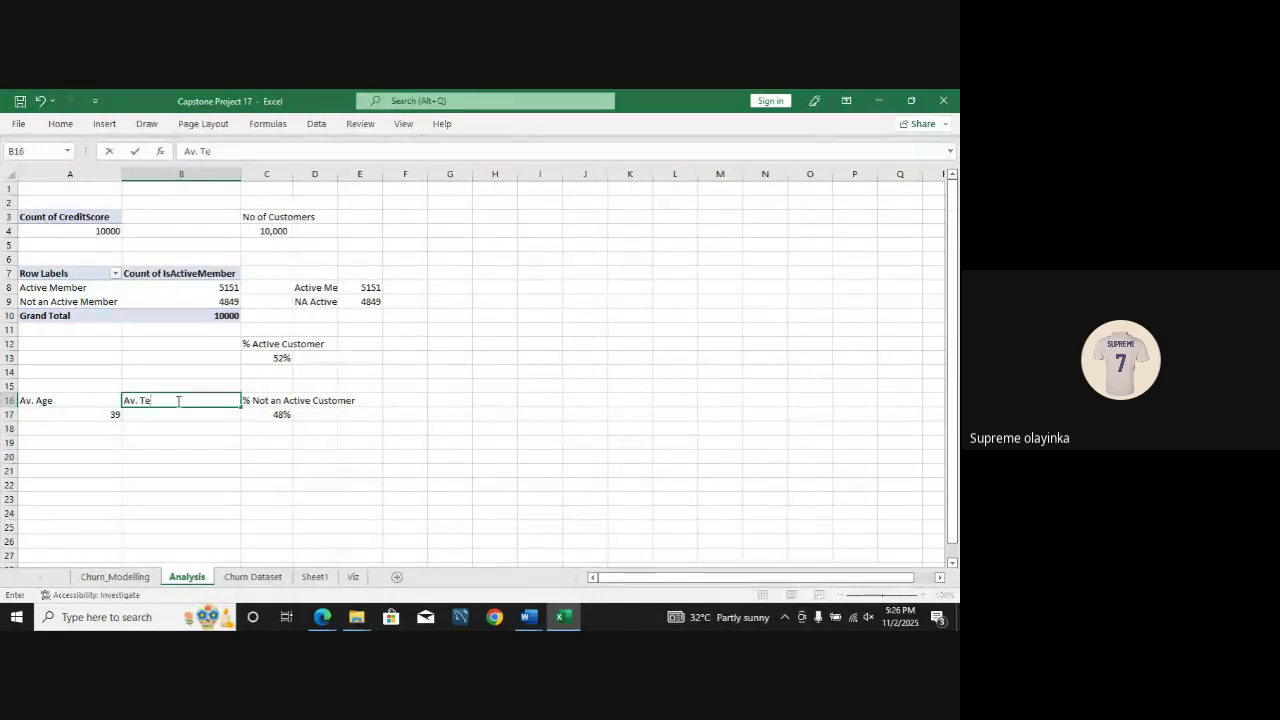
type("nure")
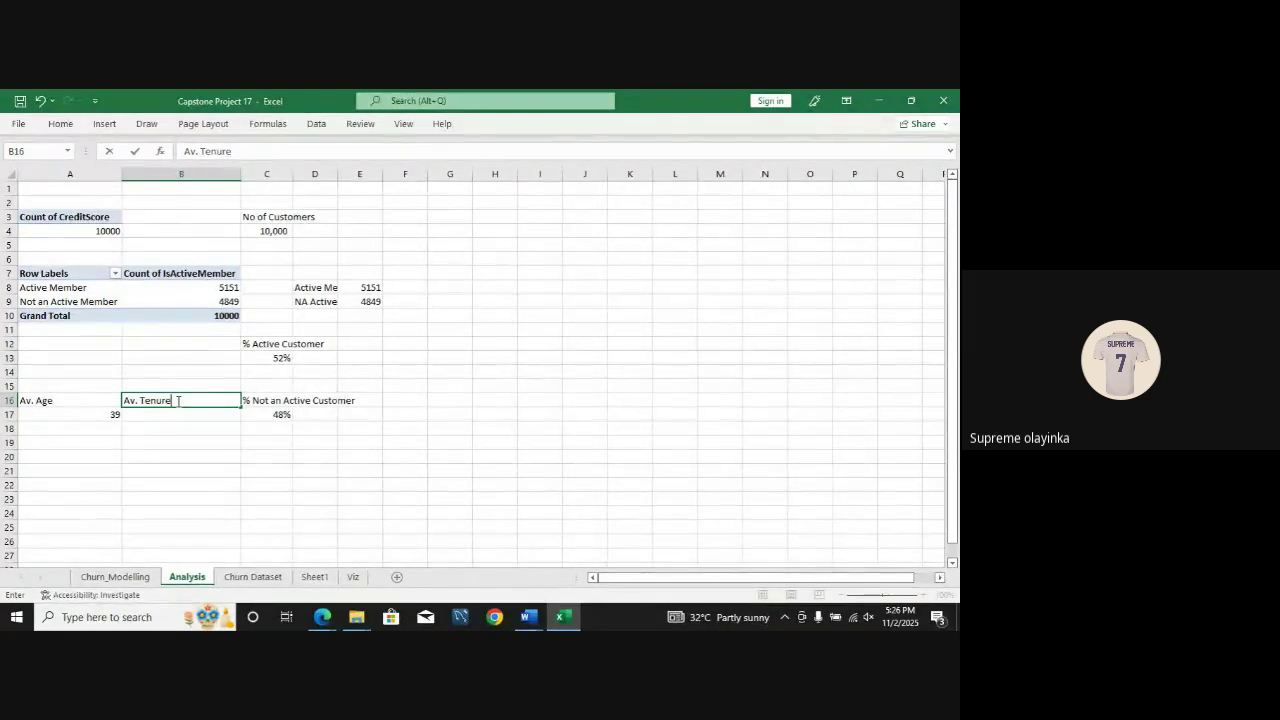
left_click(276, 580)
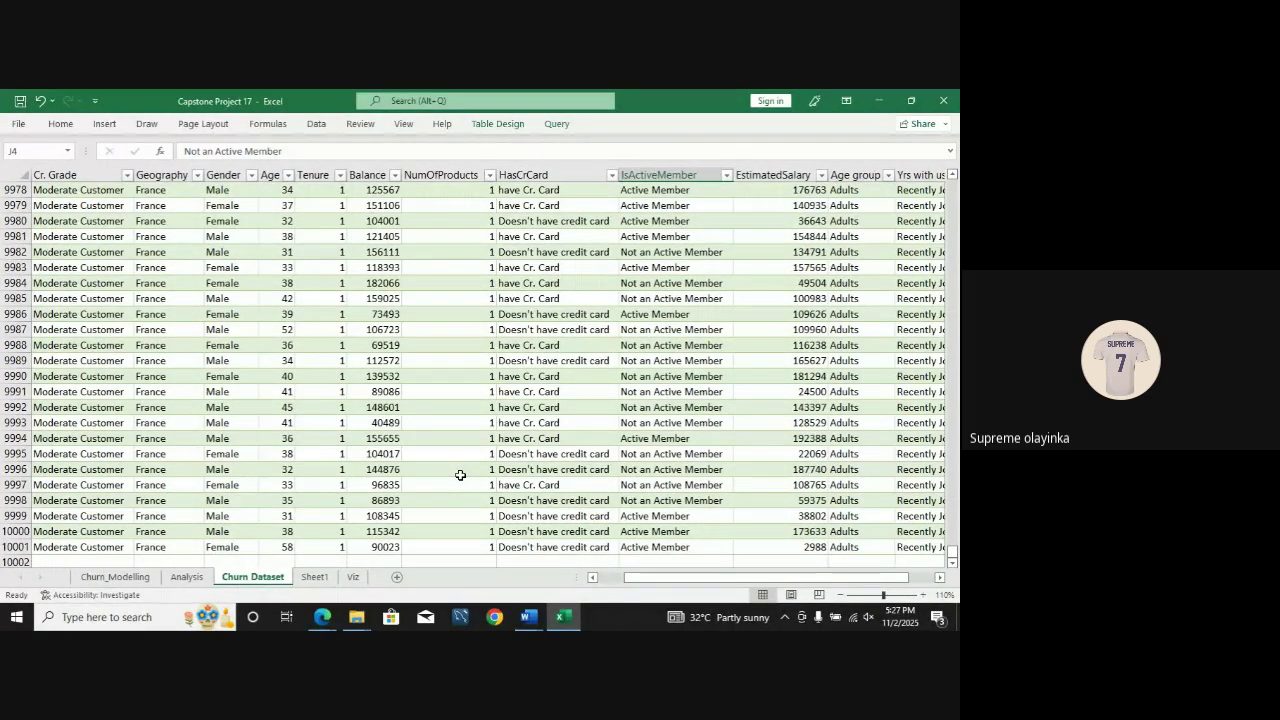
scroll(460, 475, "right", 1)
scroll(460, 475, "left", 3)
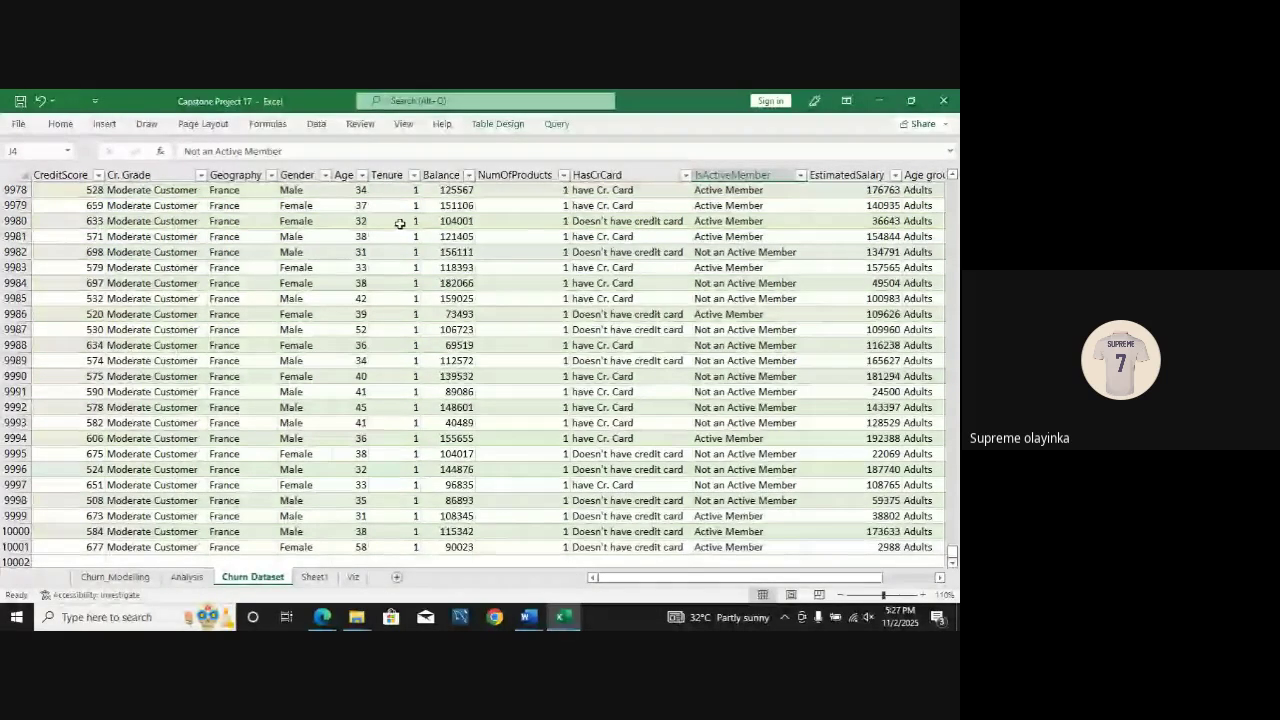
Step: Calculate the average tenure in cell B17 of the Analysis sheet with =AVERAGE(Table1_2[Tenure]), using the dataset's whole Tenure column
left_click(193, 578)
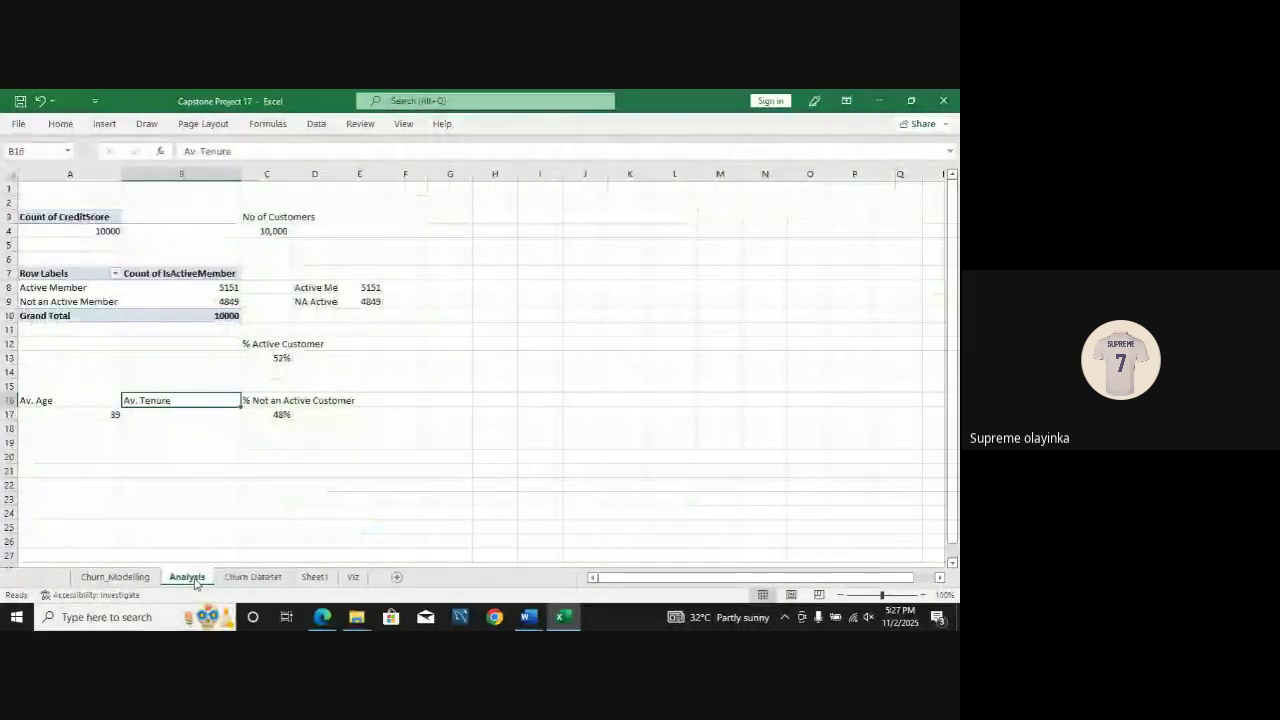
left_click(169, 415)
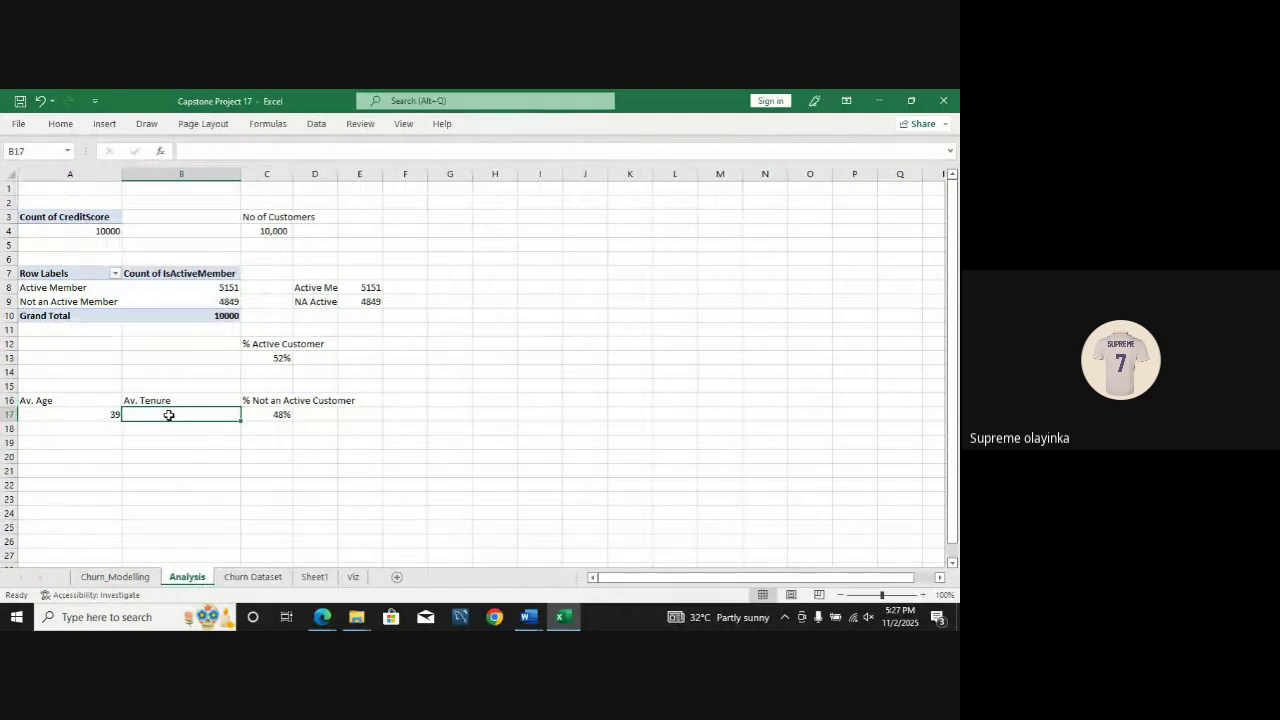
type("=")
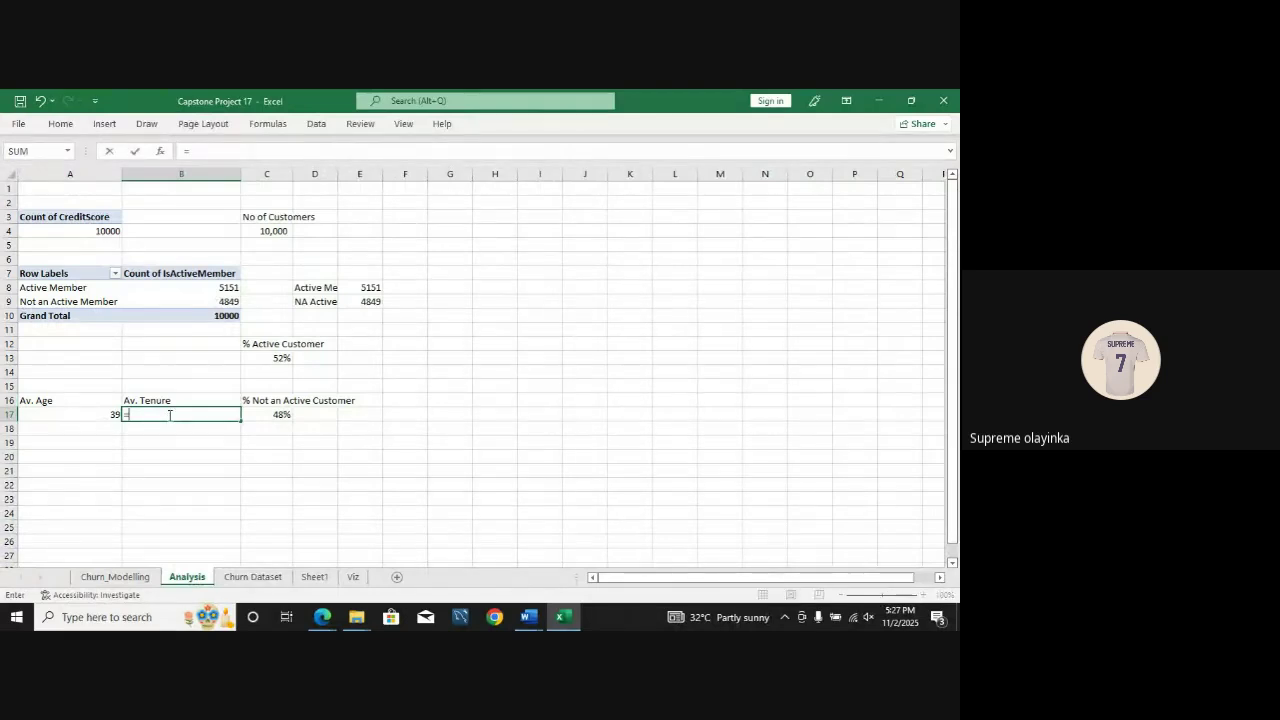
type("Av")
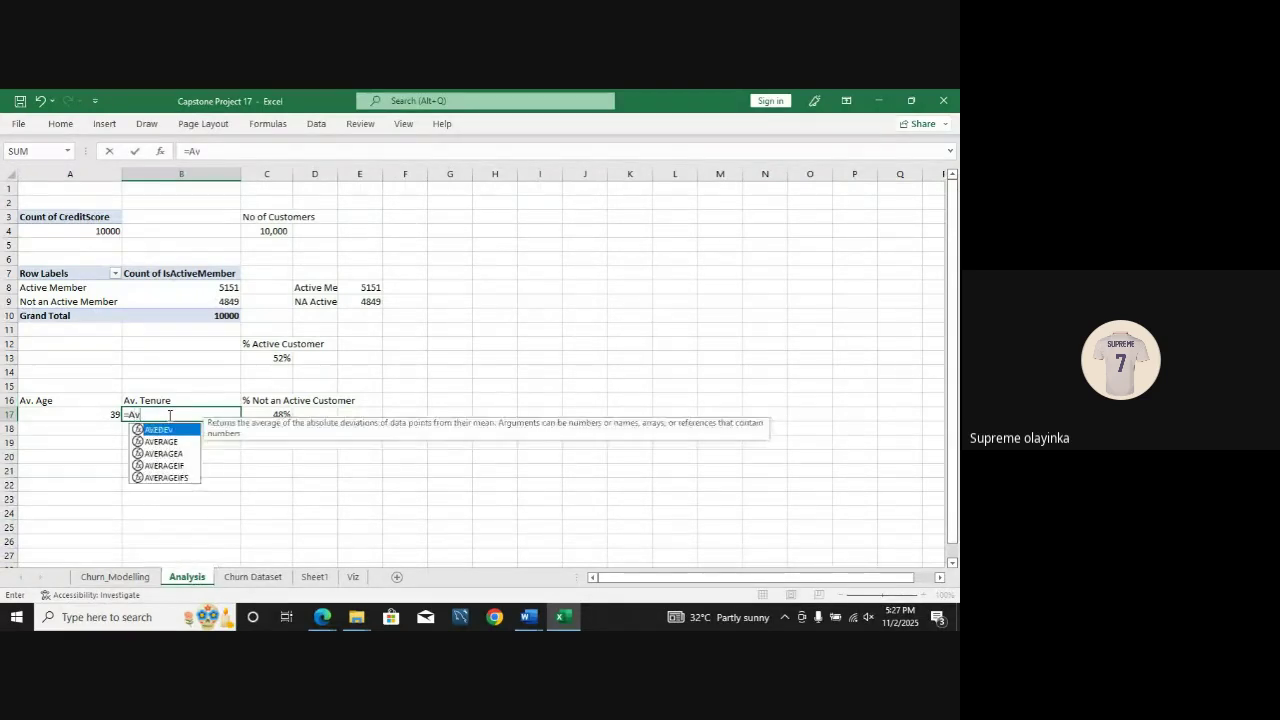
key("Down")
key("Tab")
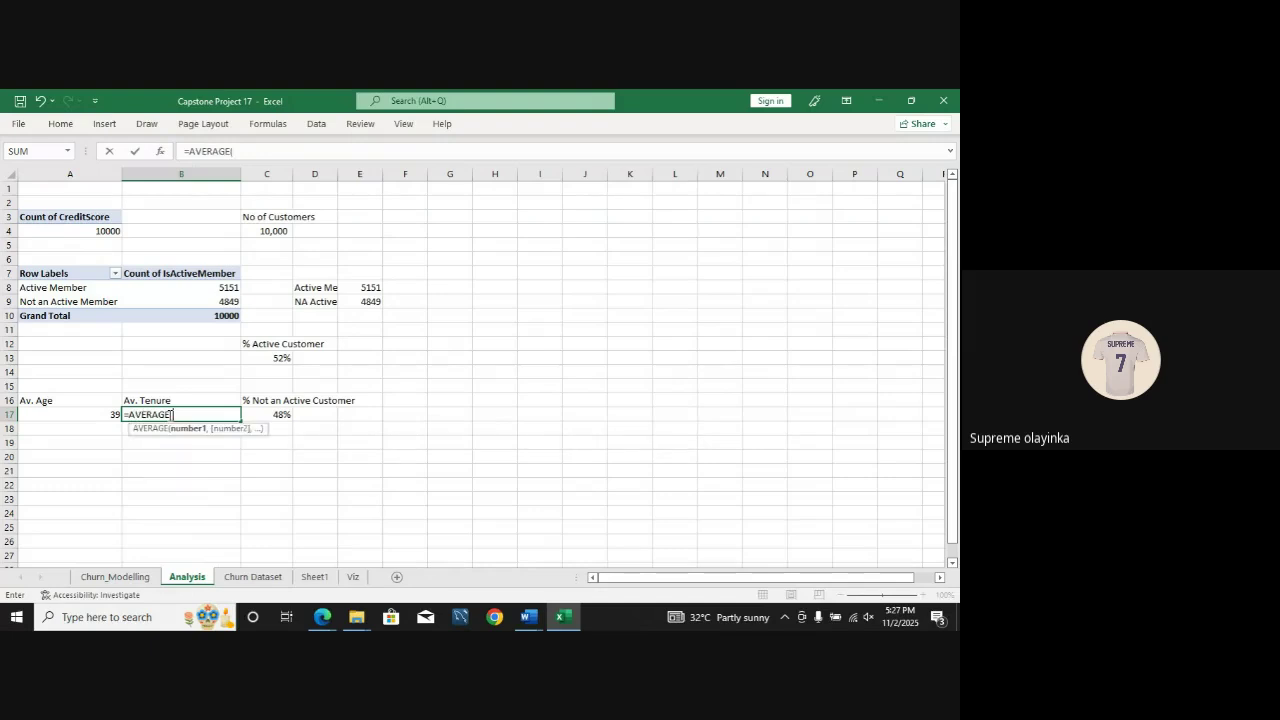
left_click(252, 577)
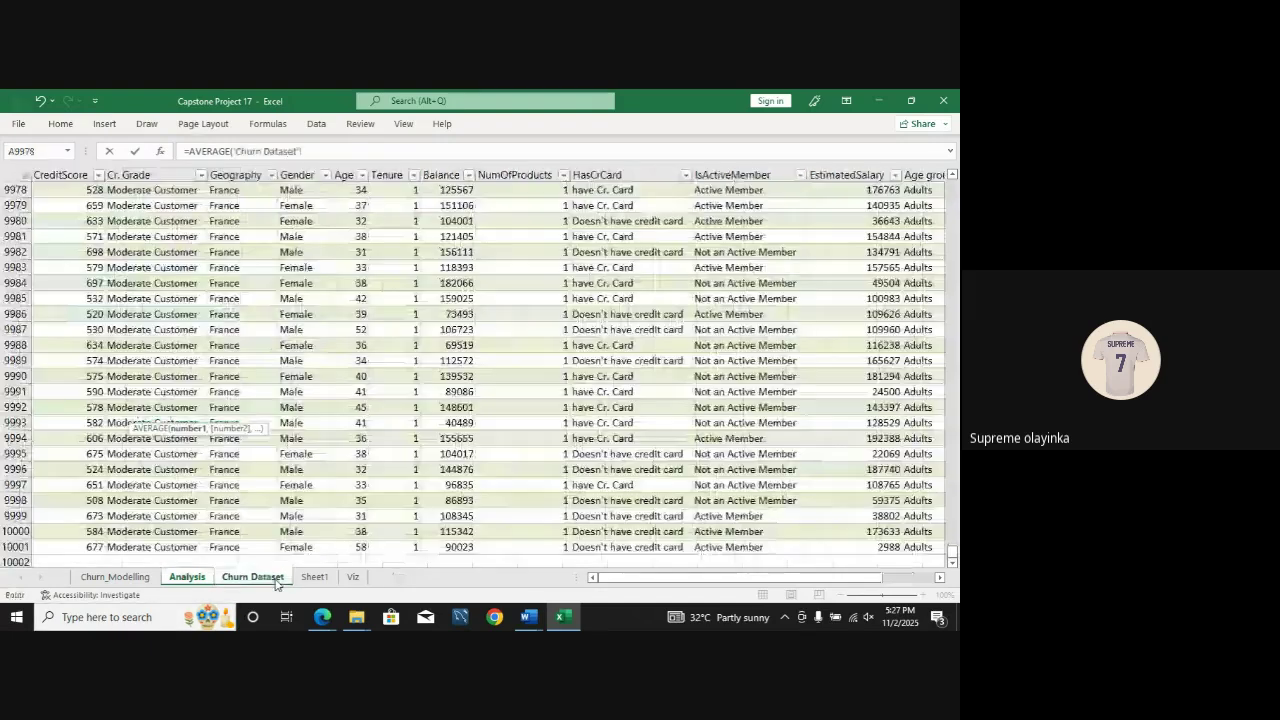
left_click(409, 190)
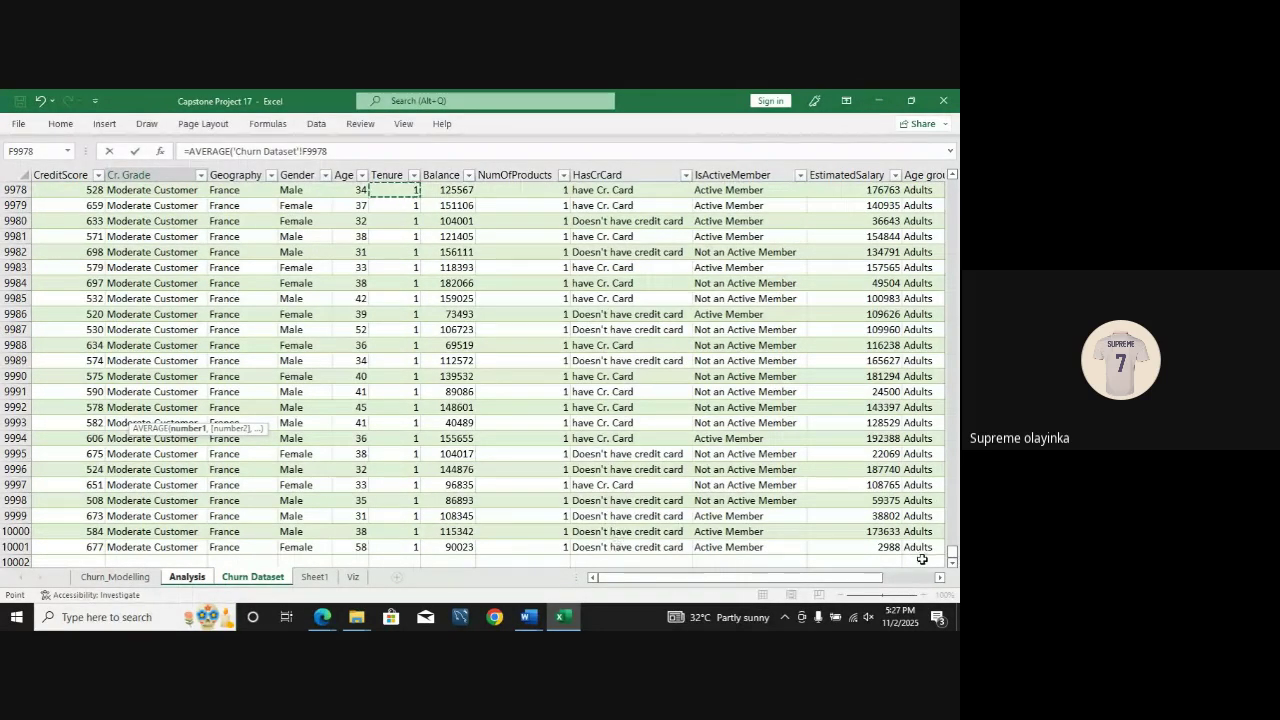
left_click_drag(953, 557, 955, 185)
left_click(392, 207)
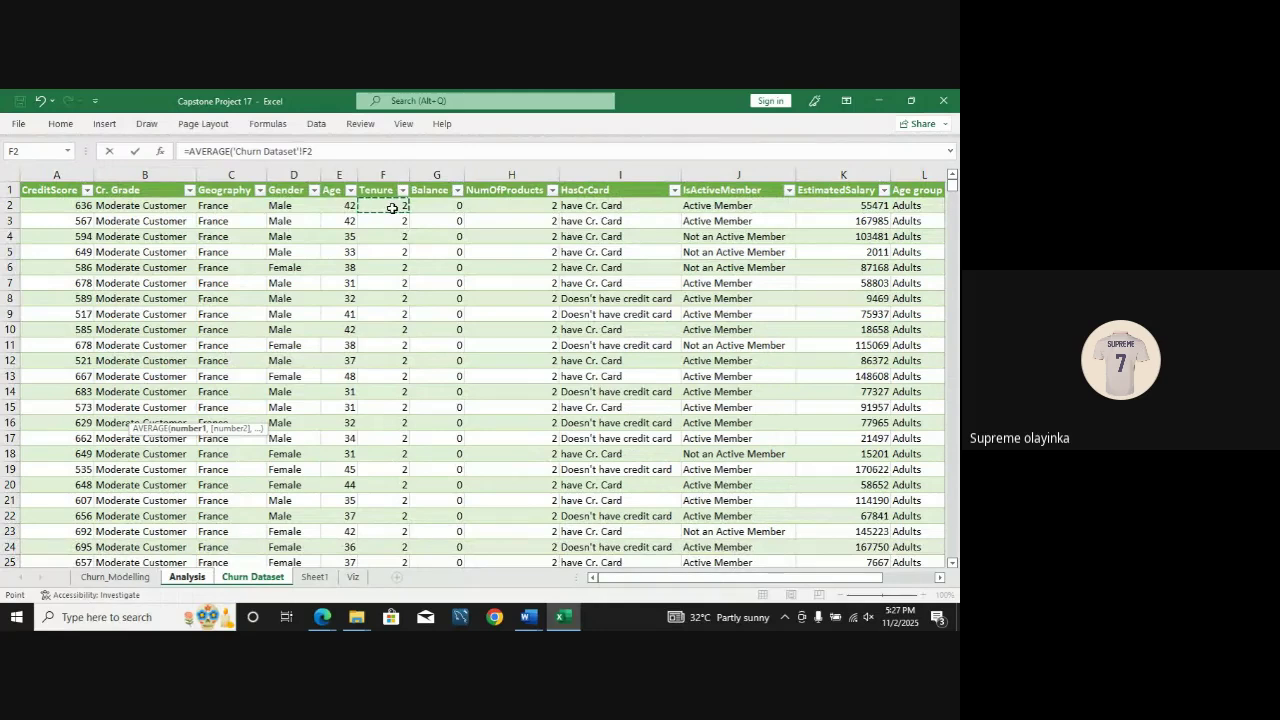
key("ctrl+shift+Down")
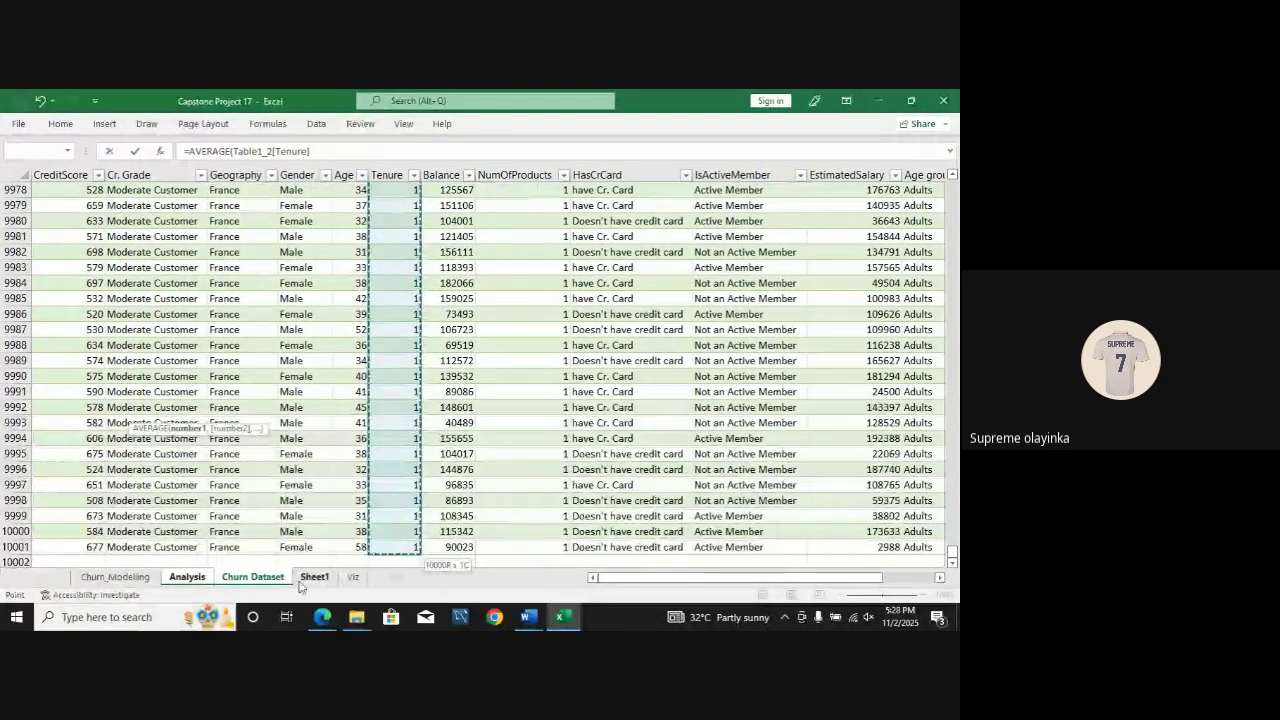
key("Return")
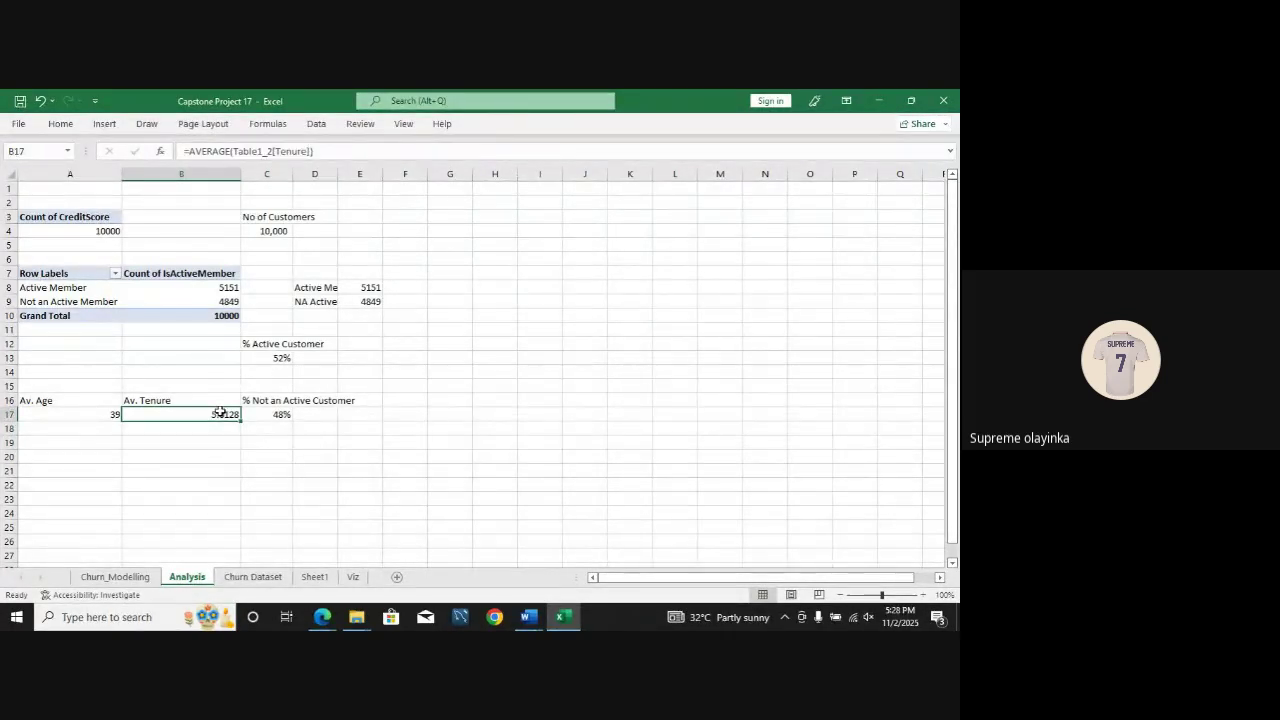
Step: View the dashboard layout on the Viz sheet and check the KPI and question list on Sheet1
left_click(223, 414)
left_click(237, 459)
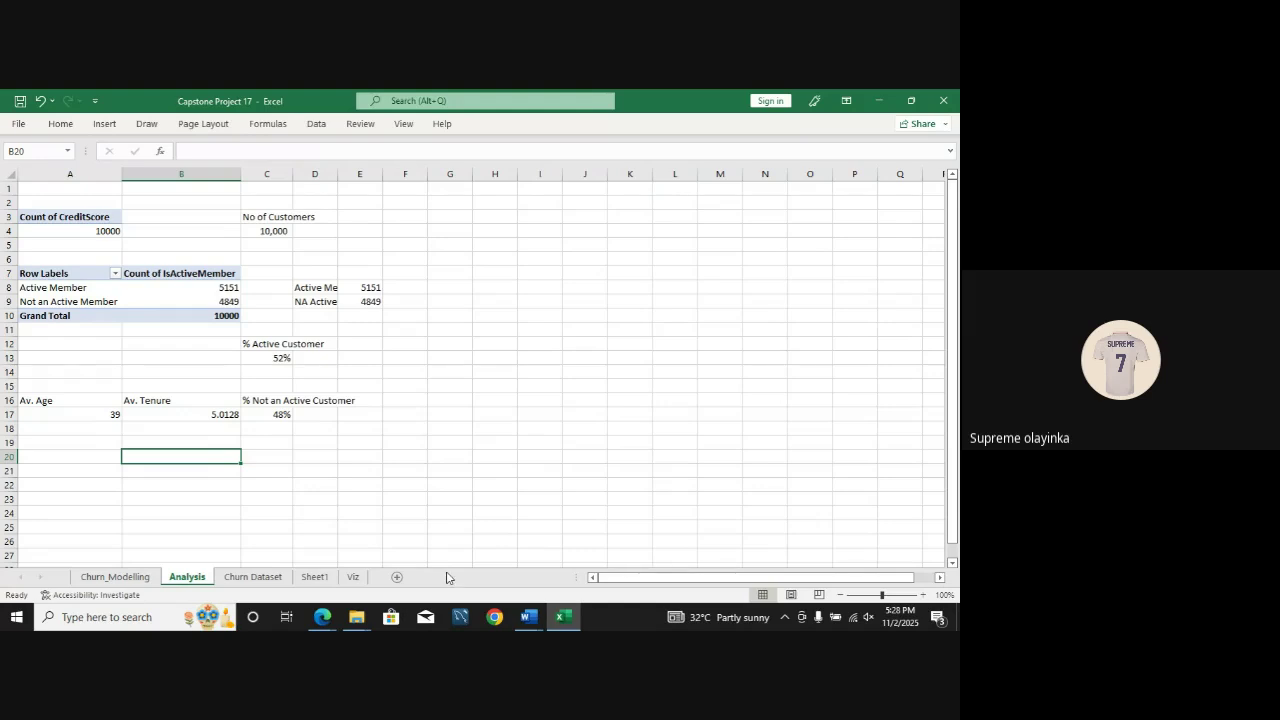
left_click(353, 577)
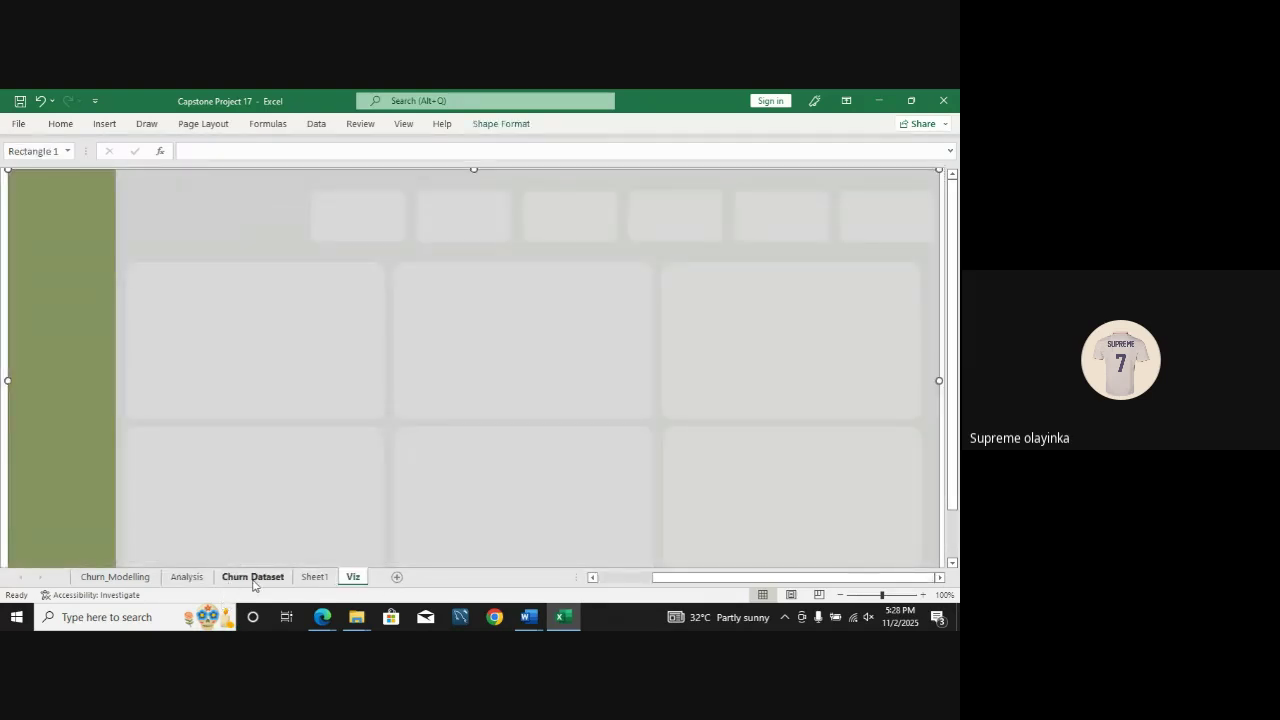
left_click(314, 580)
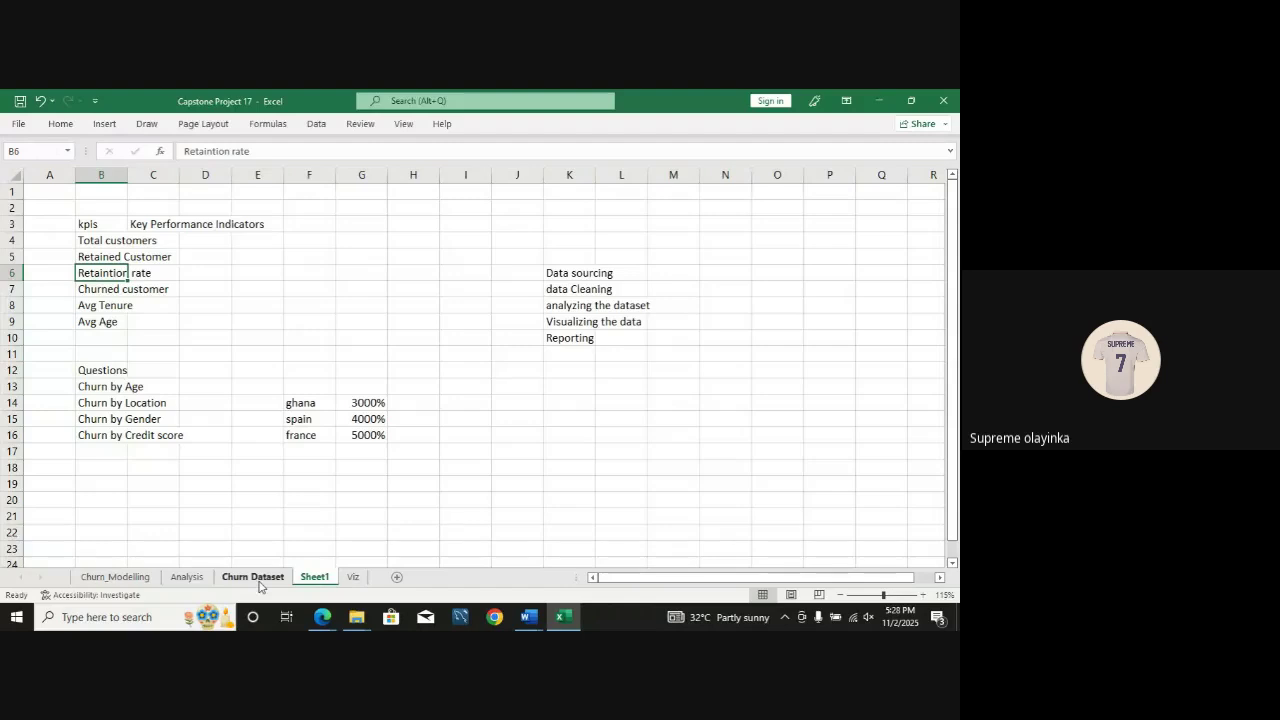
Step: Review the KPI cells and their formulas on the Analysis sheet, then check the Viz and Churn_Modelling sheets
left_click(187, 580)
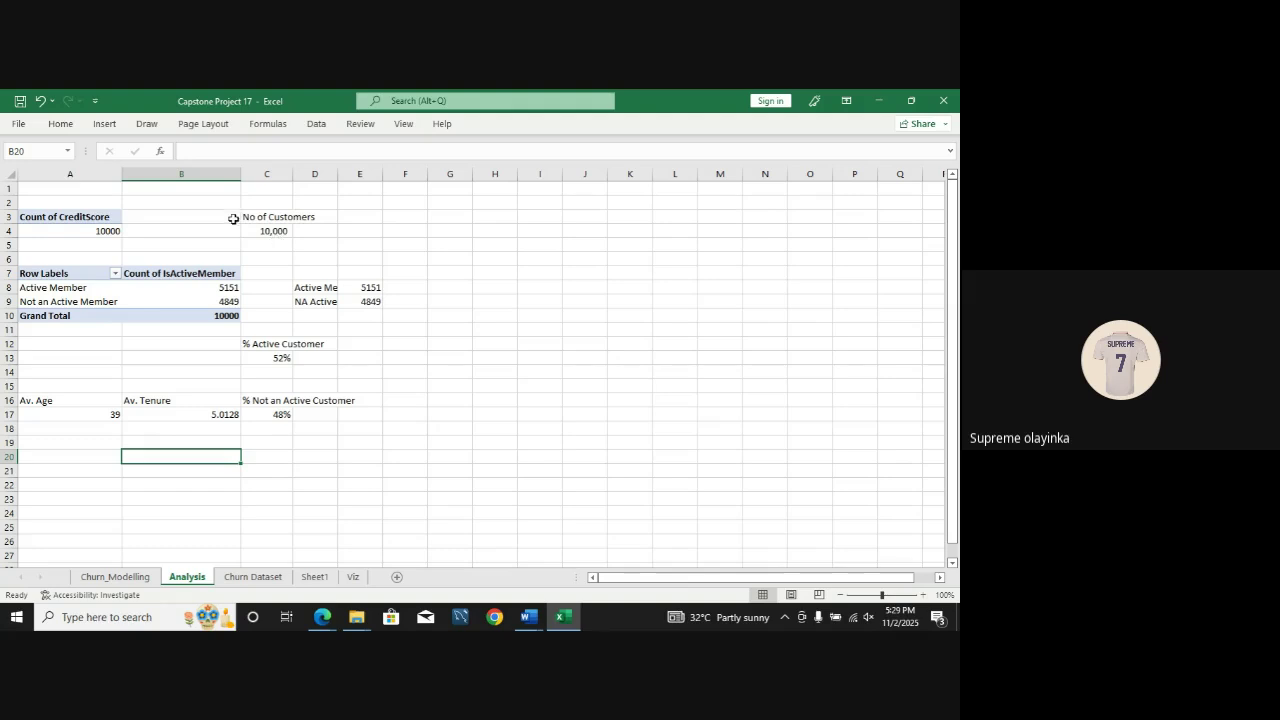
left_click(270, 231)
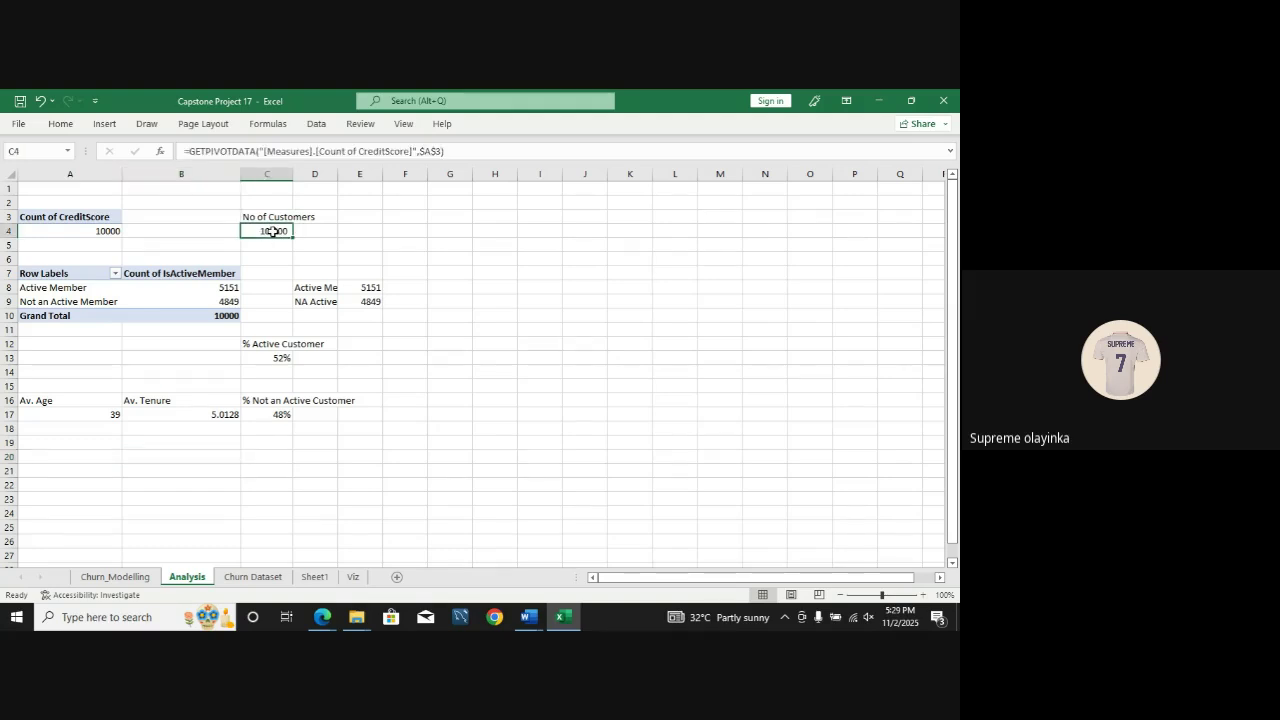
left_click(360, 289)
left_click(364, 306)
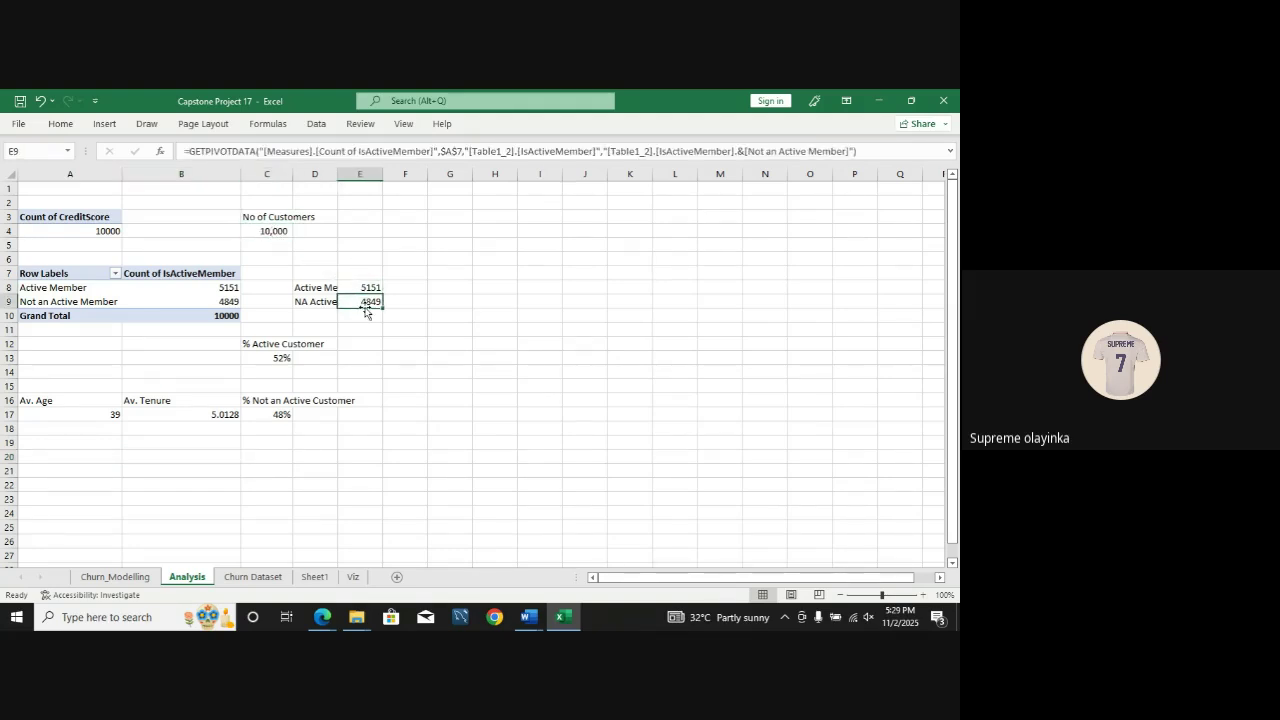
left_click(207, 414)
left_click(113, 412)
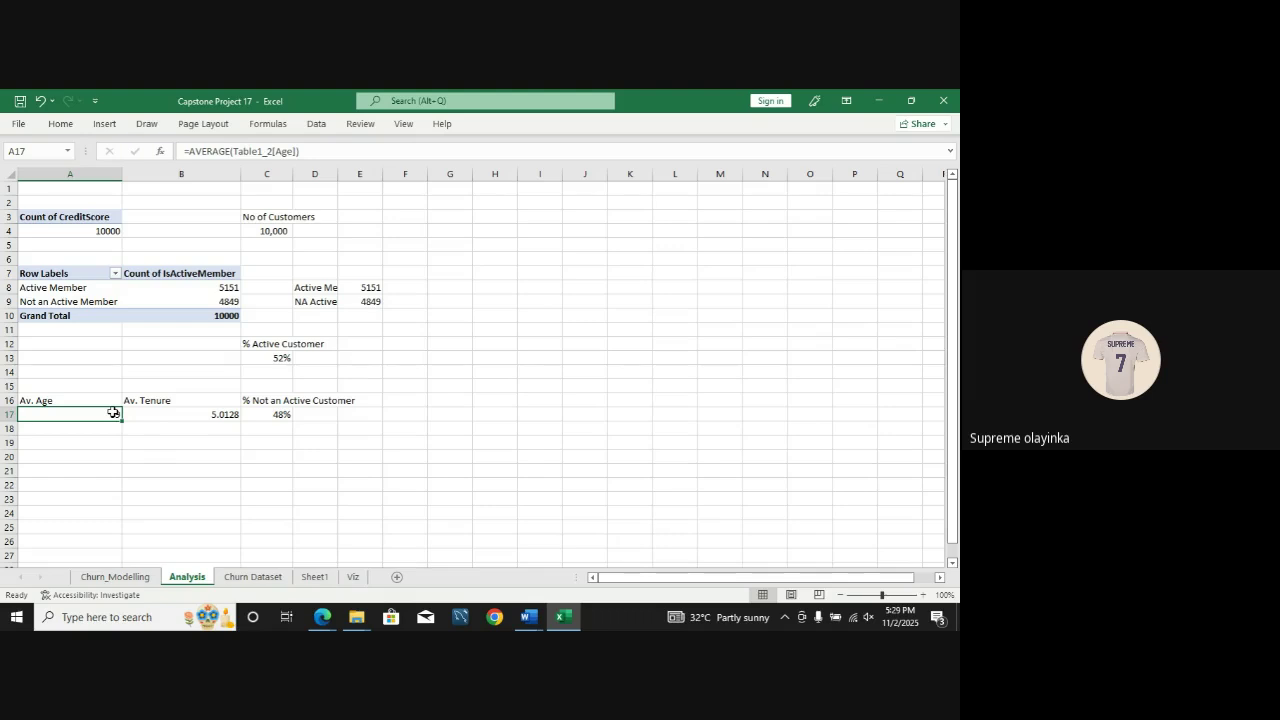
left_click(352, 579)
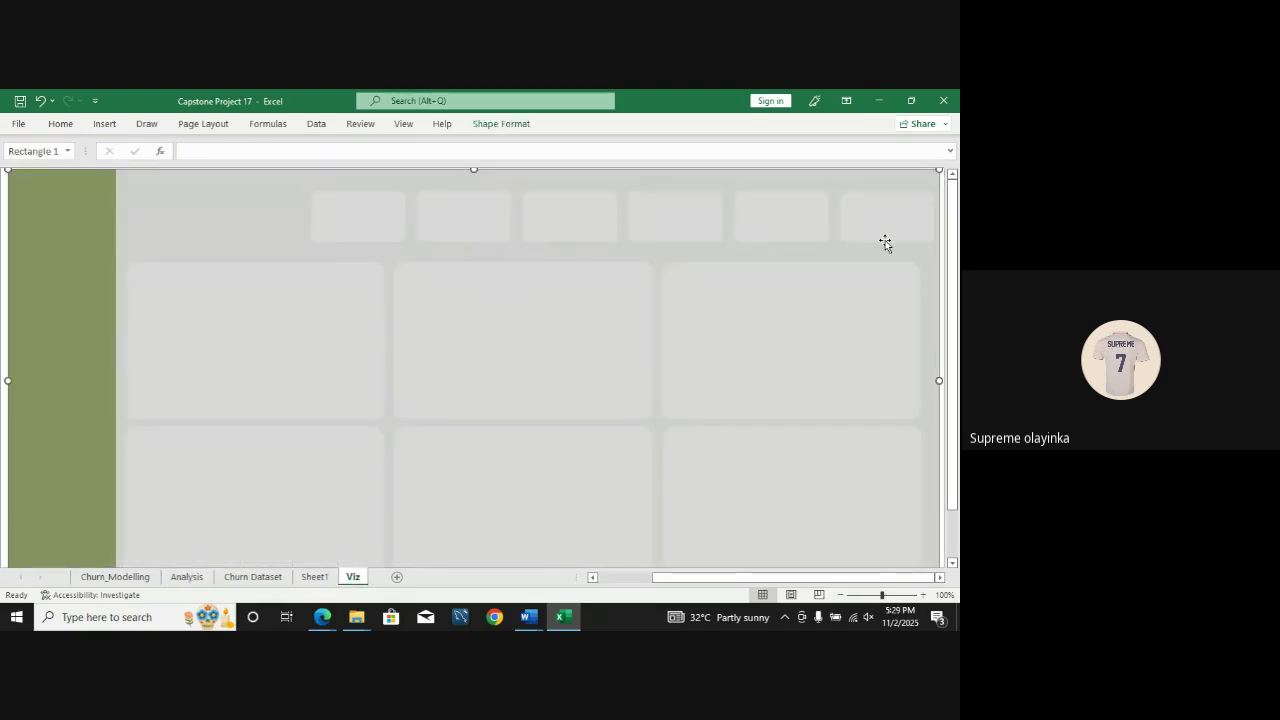
left_click(118, 578)
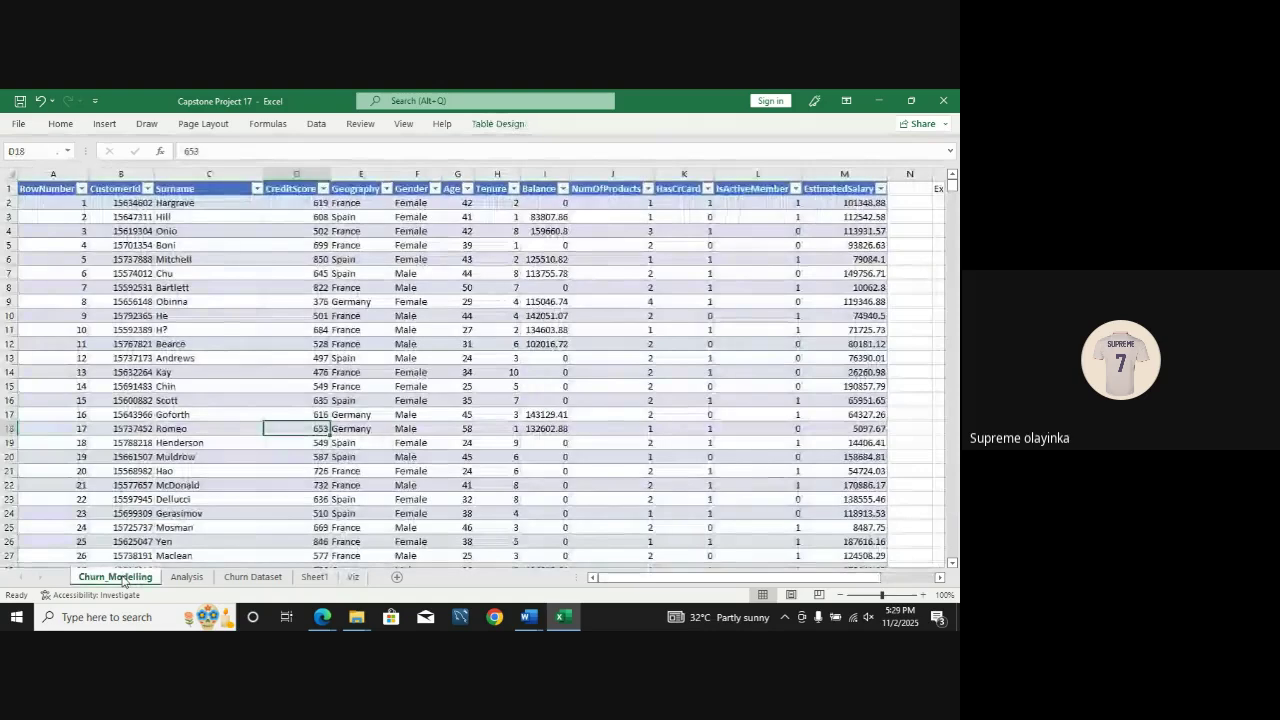
Step: Copy the Count of CreditScore pivot table to cell A19 of the Analysis sheet and remove the CreditScore field from the copy
left_click(205, 580)
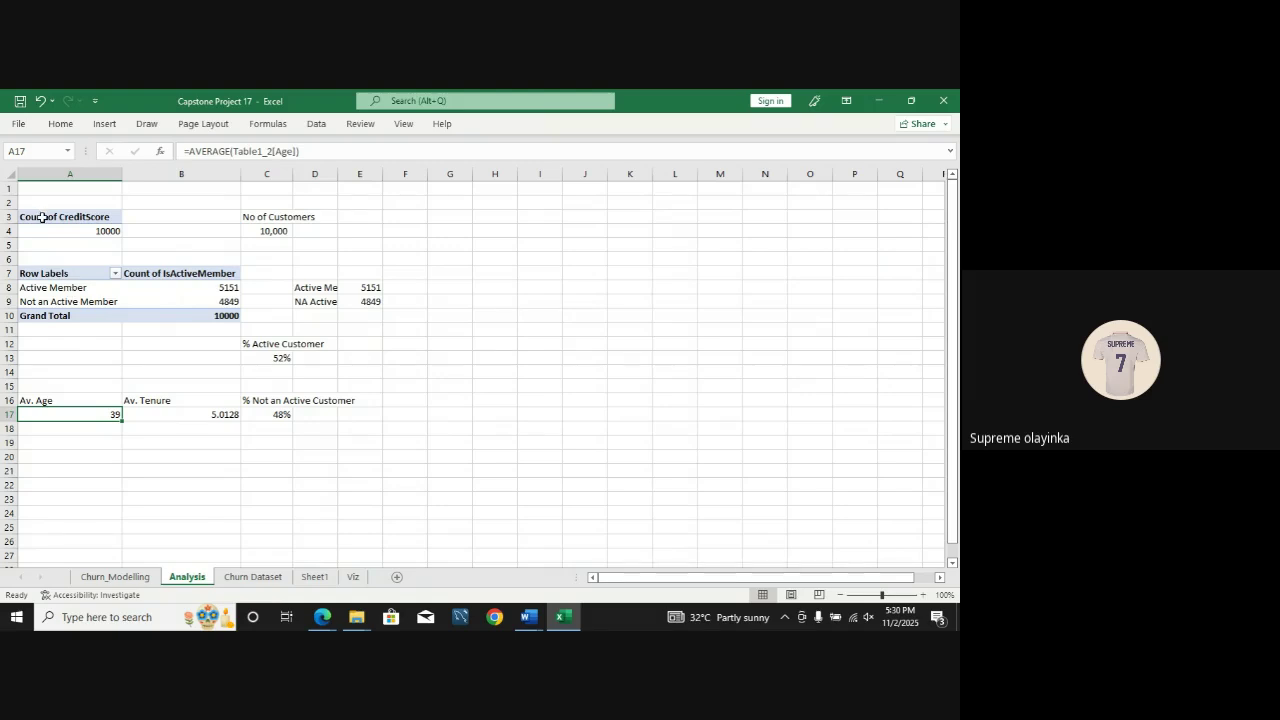
left_click_drag(41, 217, 70, 231)
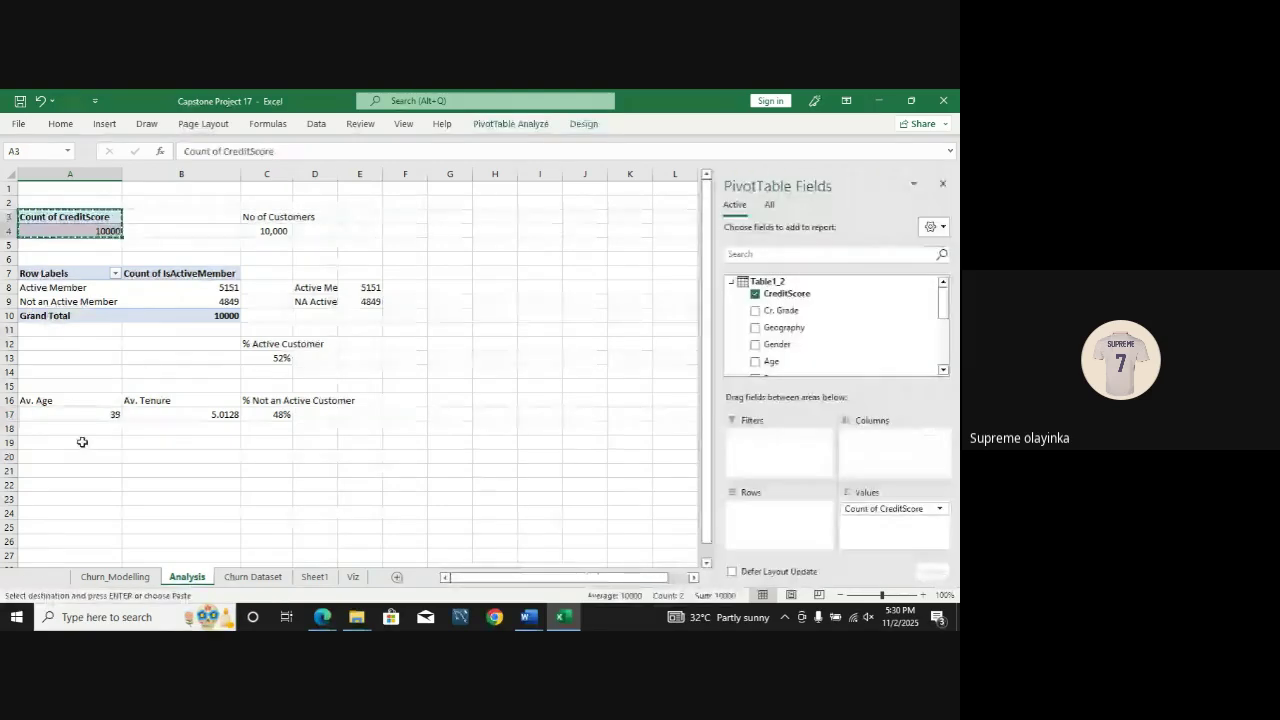
key("ctrl+c")
left_click(71, 447)
key("ctrl+v")
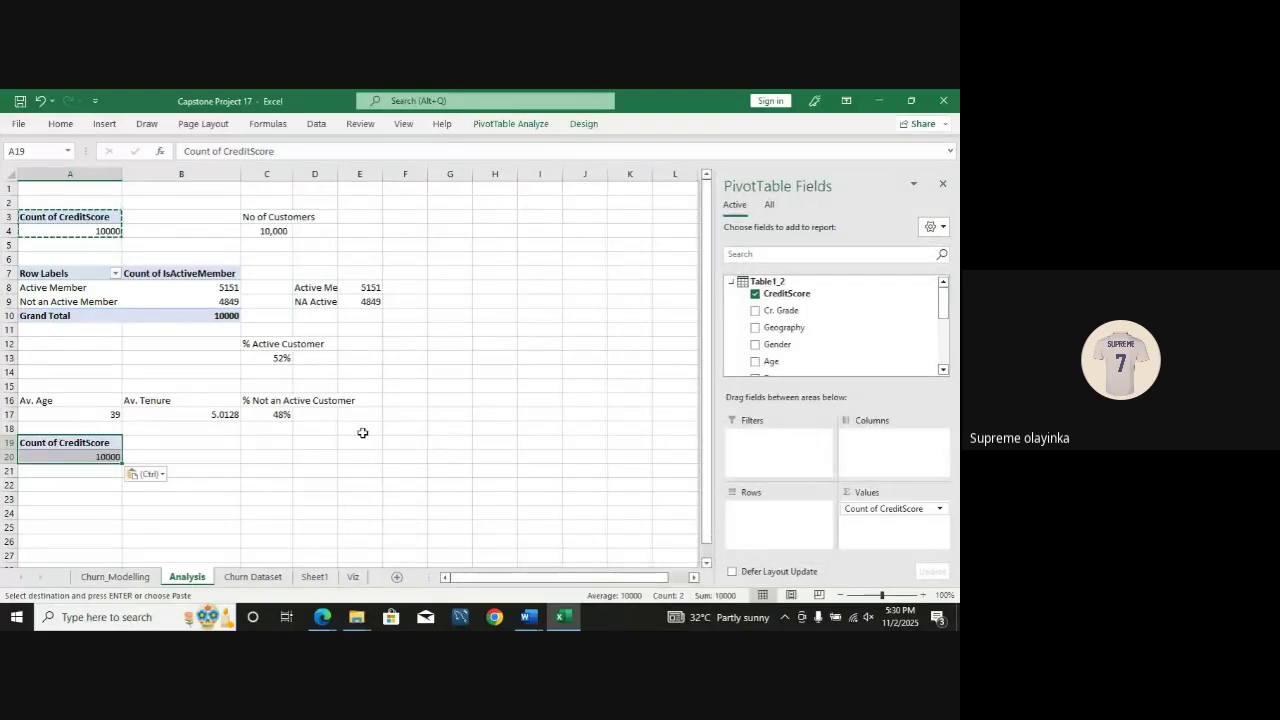
left_click(756, 293)
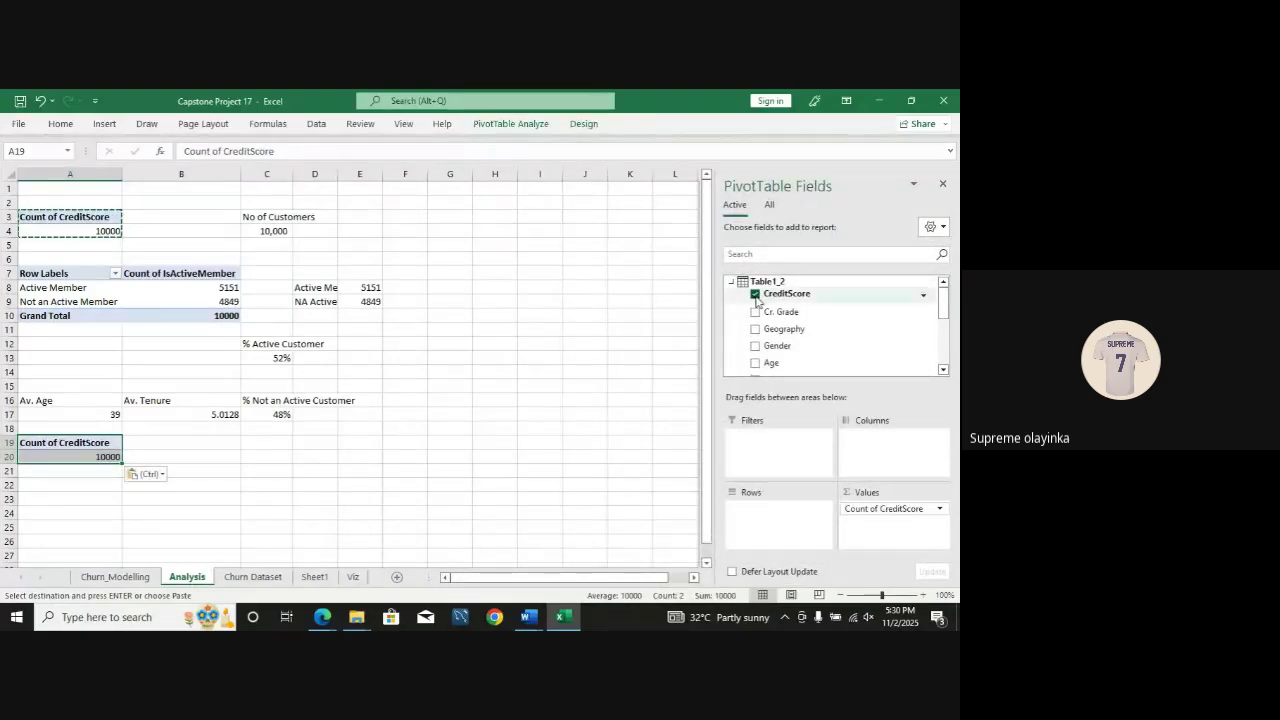
Step: Build the pivot table at A19 with Gender as the row field and Count of Gender as the value
left_click(272, 576)
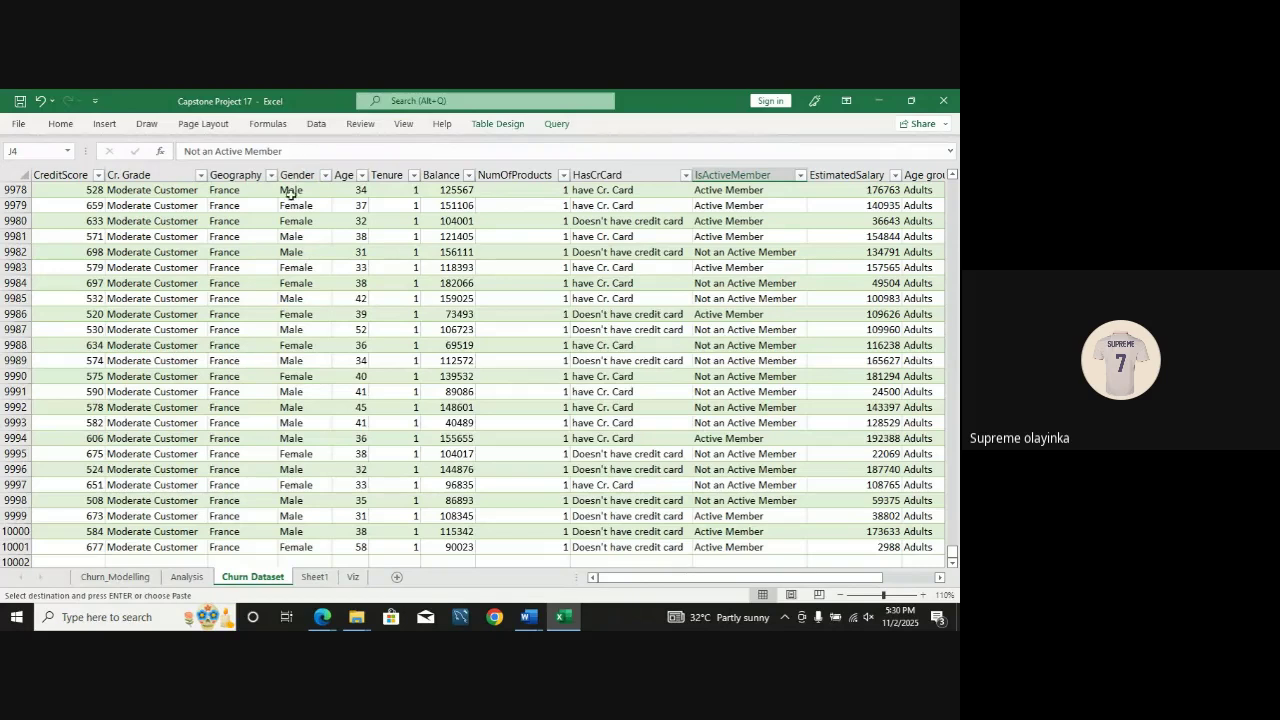
left_click(300, 329)
left_click(194, 578)
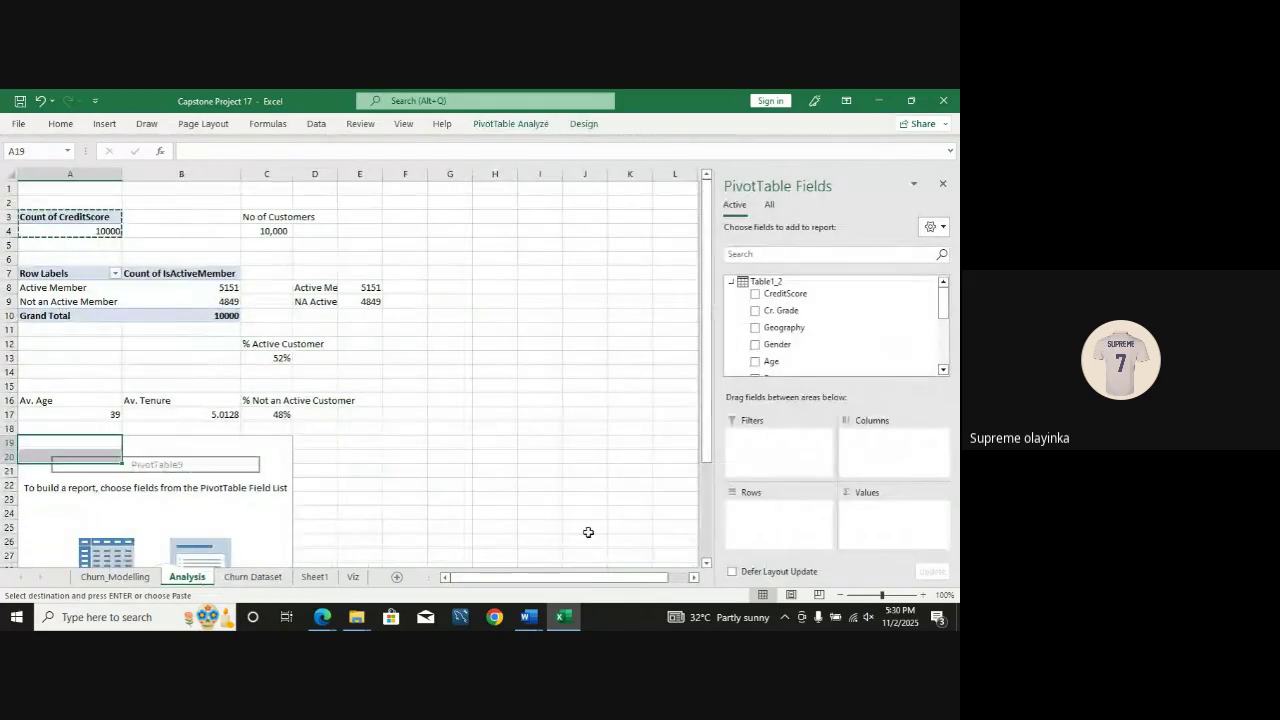
left_click_drag(777, 344, 778, 530)
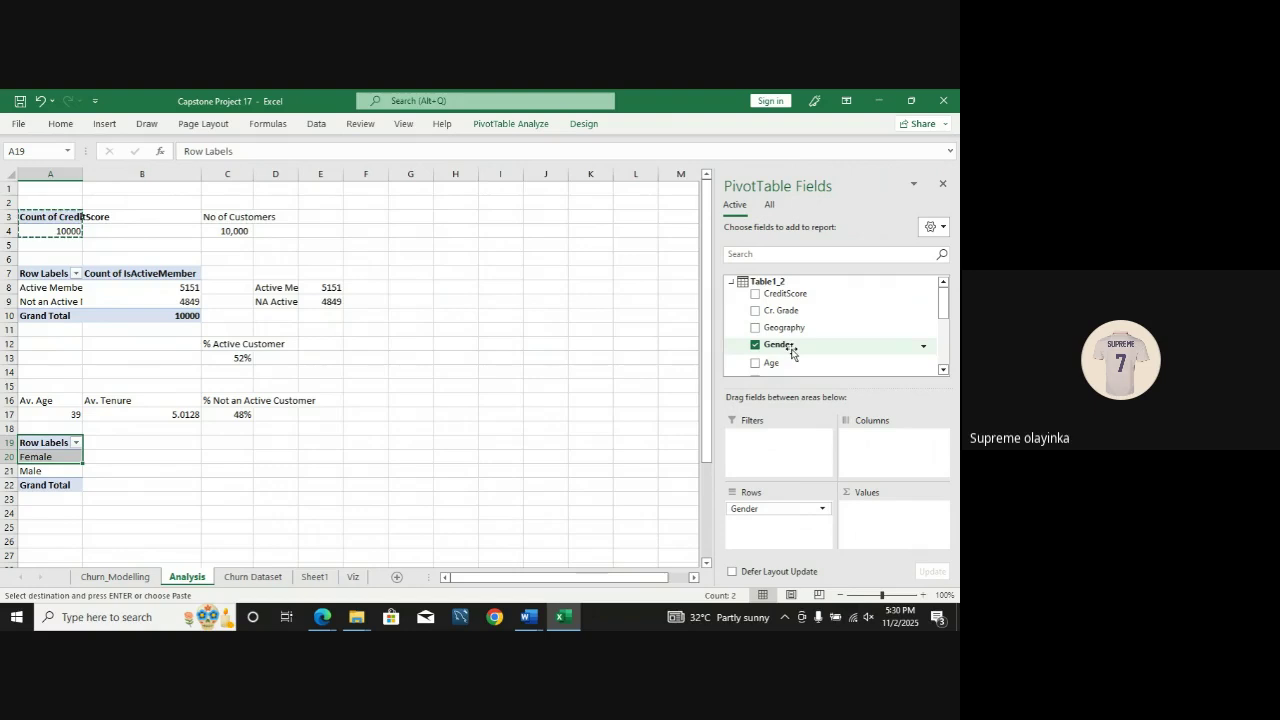
left_click_drag(798, 344, 883, 520)
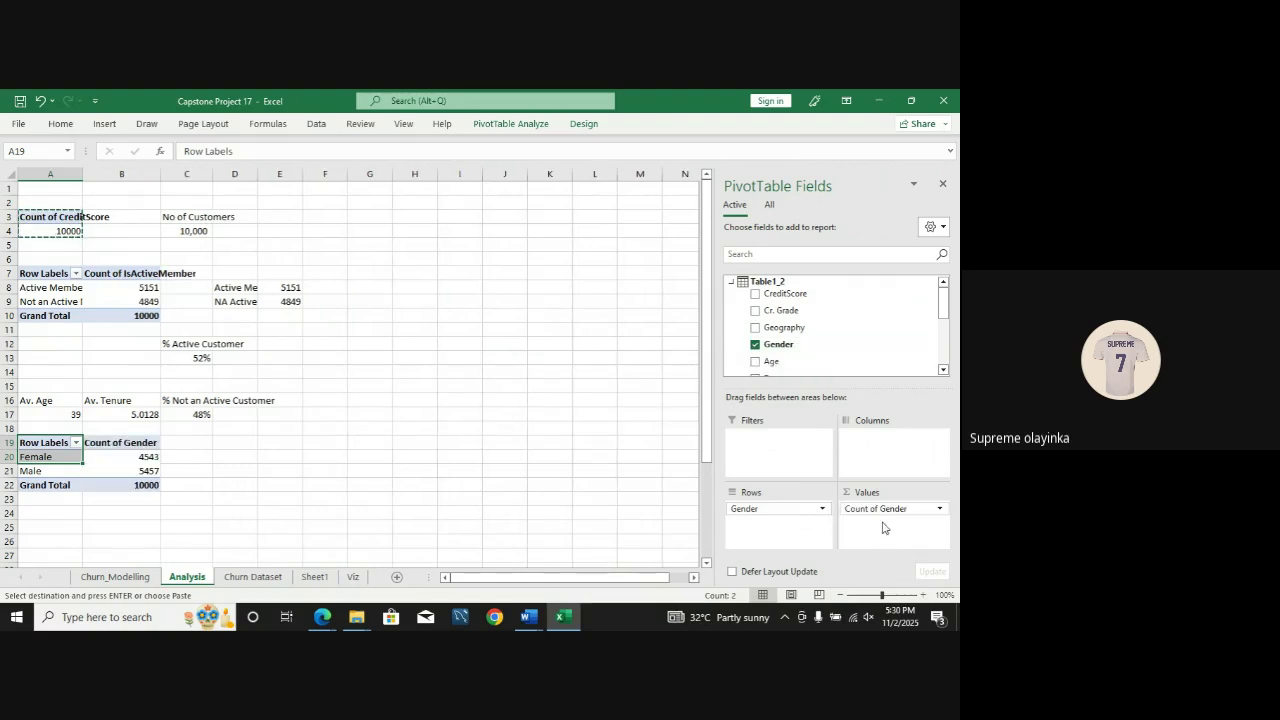
left_click(306, 497)
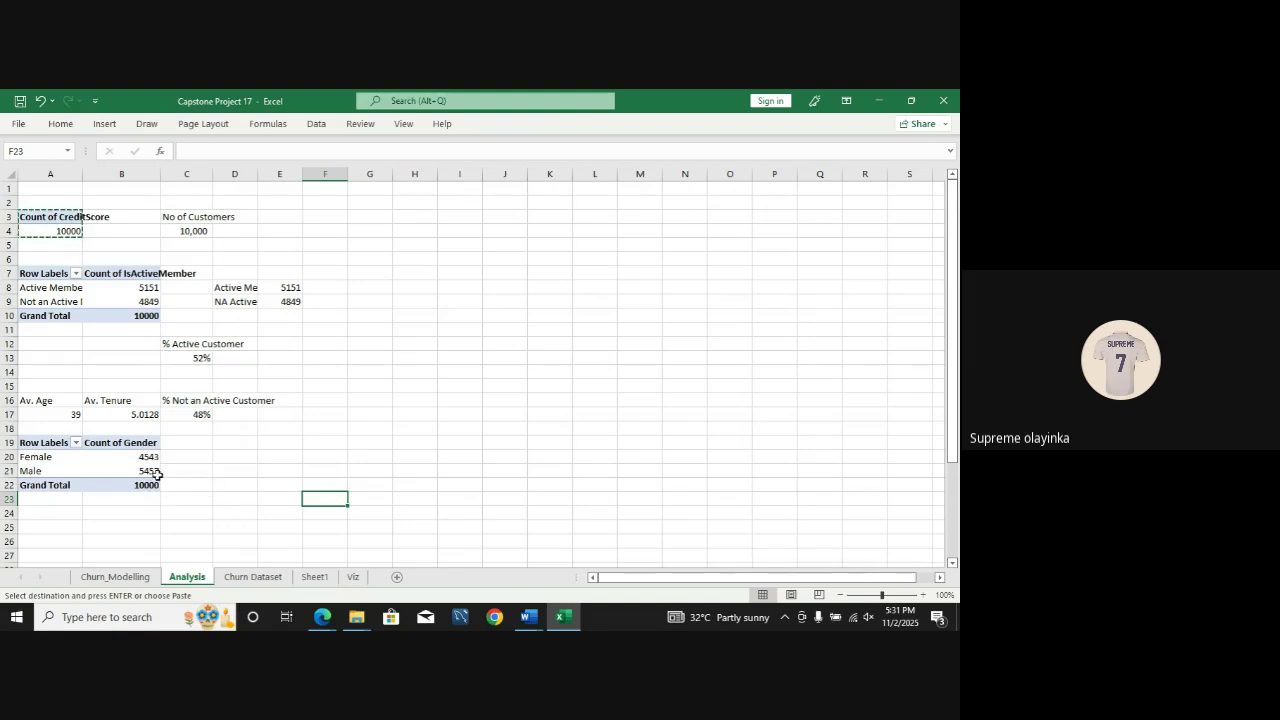
Step: Enter the label "Male" in cell D20 and link E20 to the male count in the gender pivot table
left_click(222, 458)
type("M")
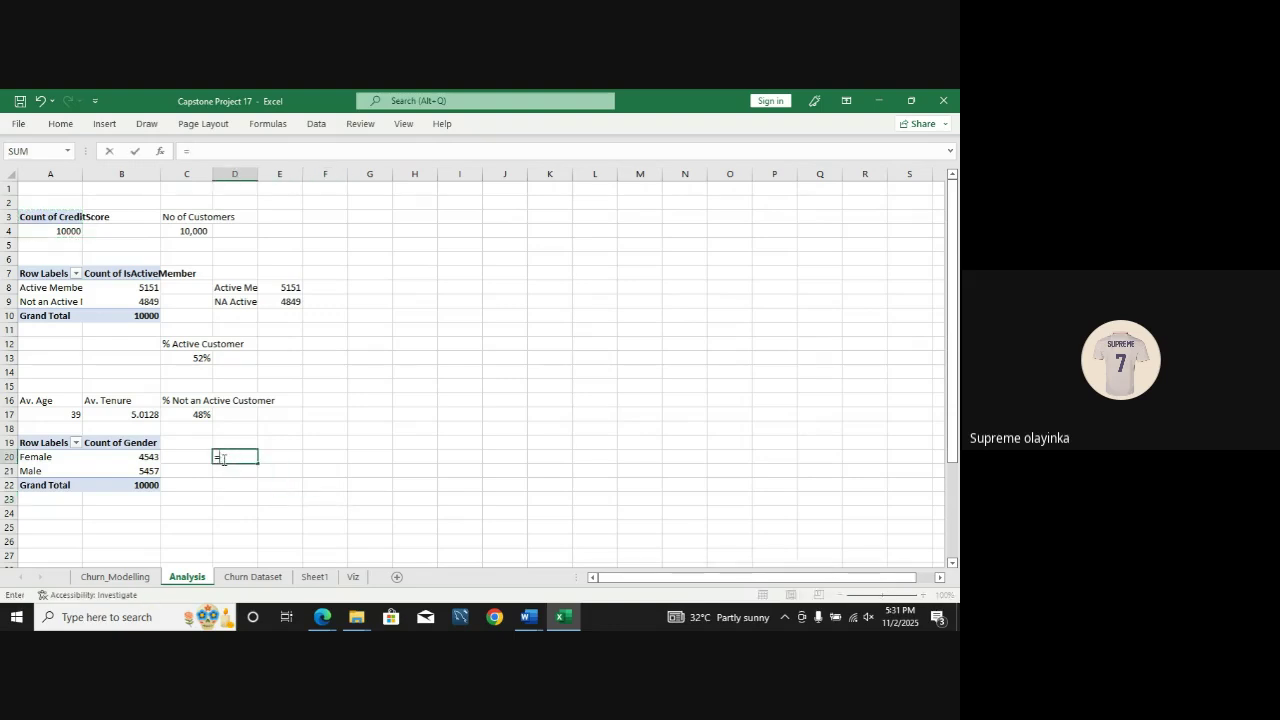
key("BackSpace")
type("Ma")
type("le")
key("BackSpace")
type("e")
left_click(274, 456)
type("=")
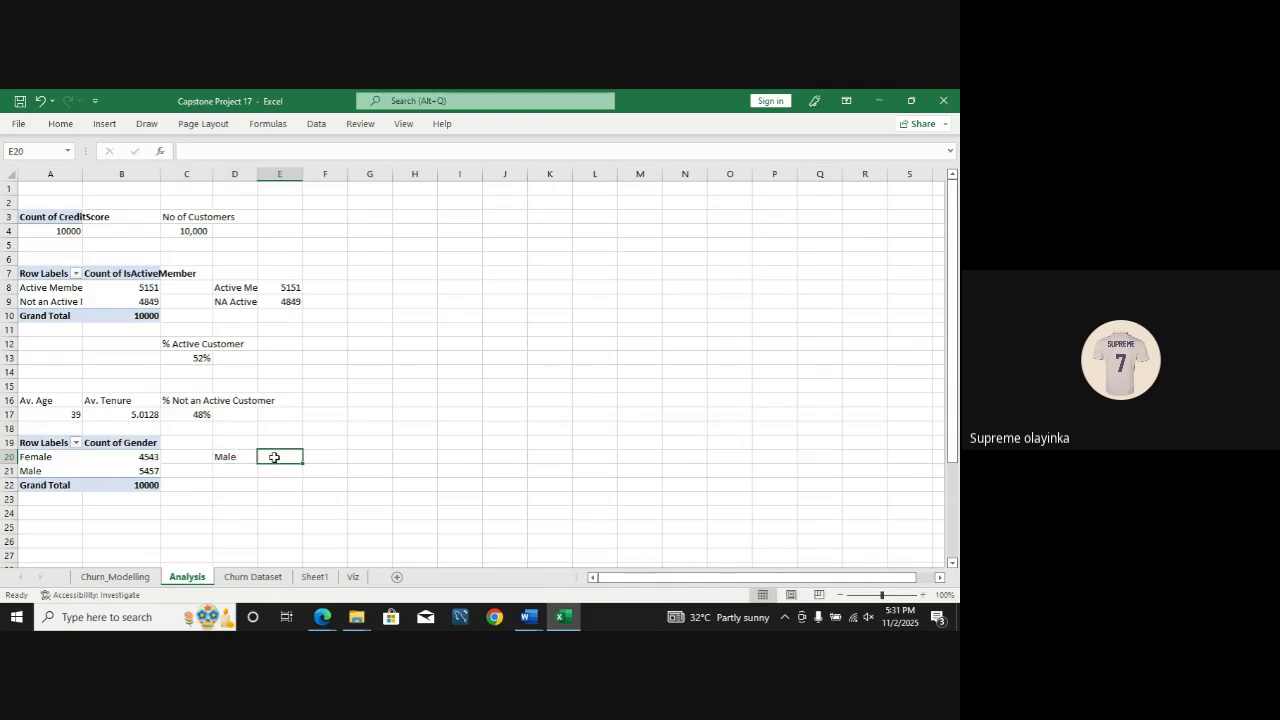
left_click(136, 474)
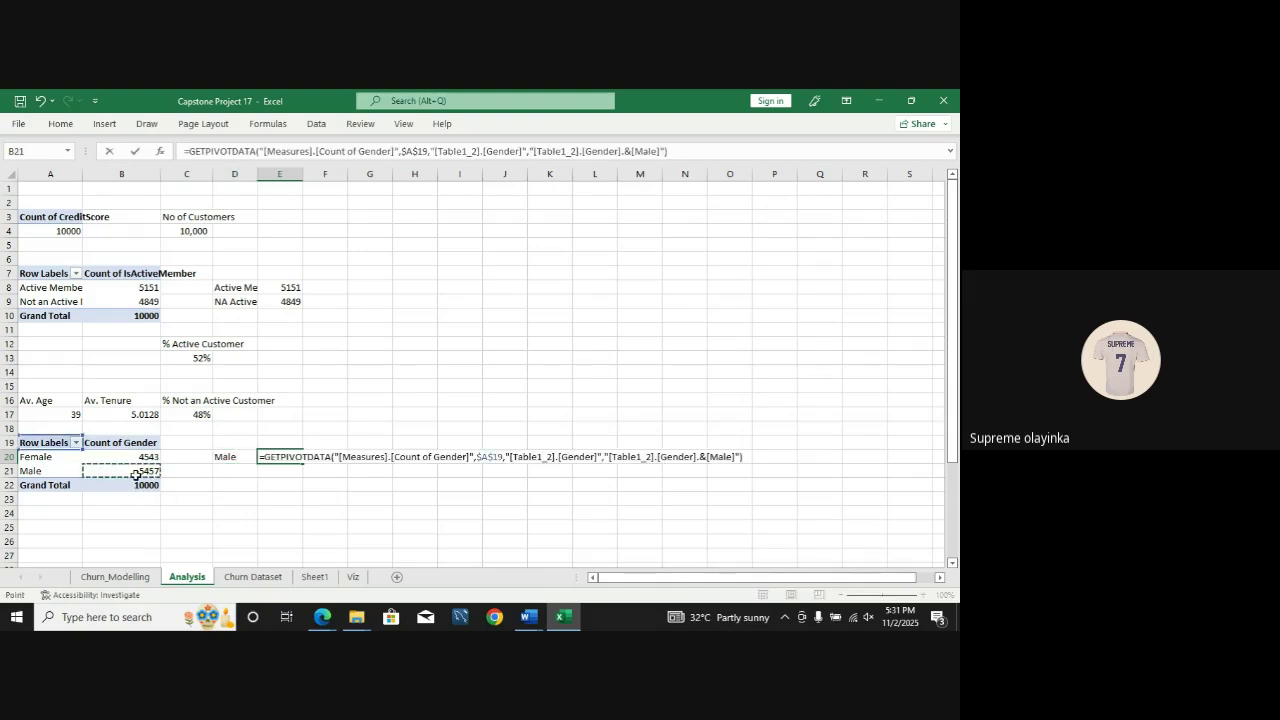
key("Return")
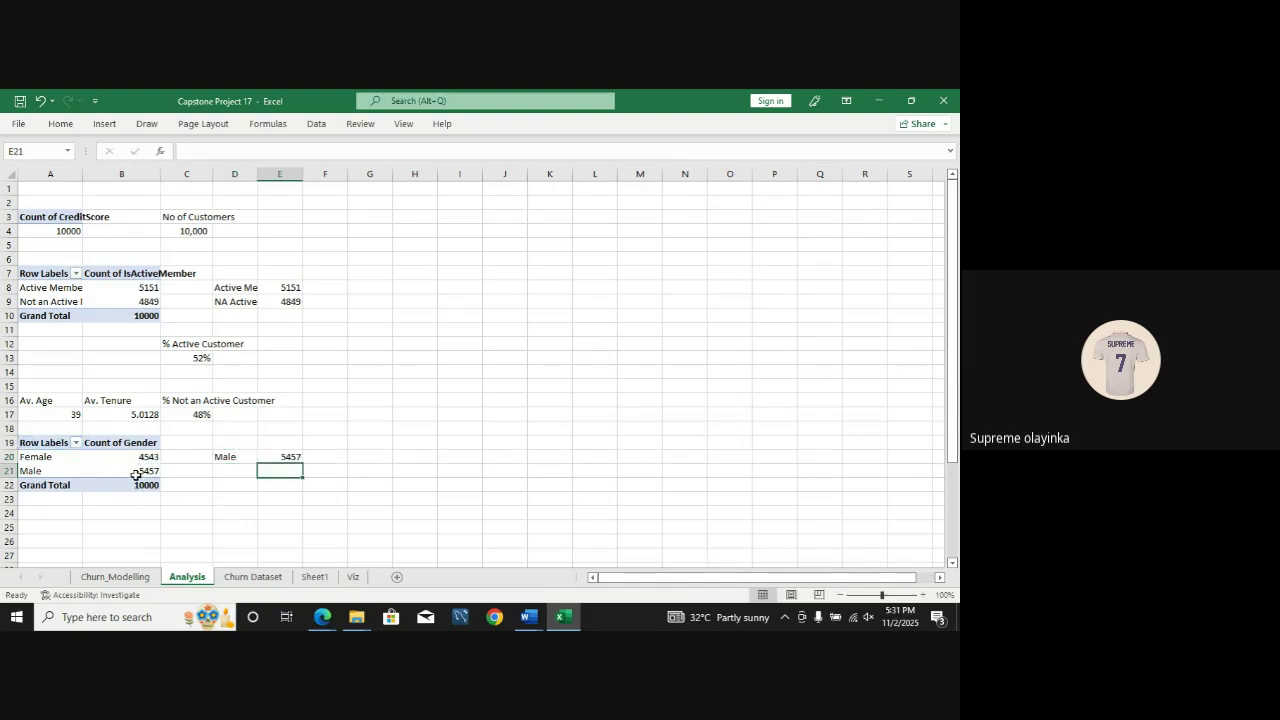
Step: Enter the label "Female" in cell D21 and link E21 to the female count in the gender pivot table
left_click(242, 469)
type("Female")
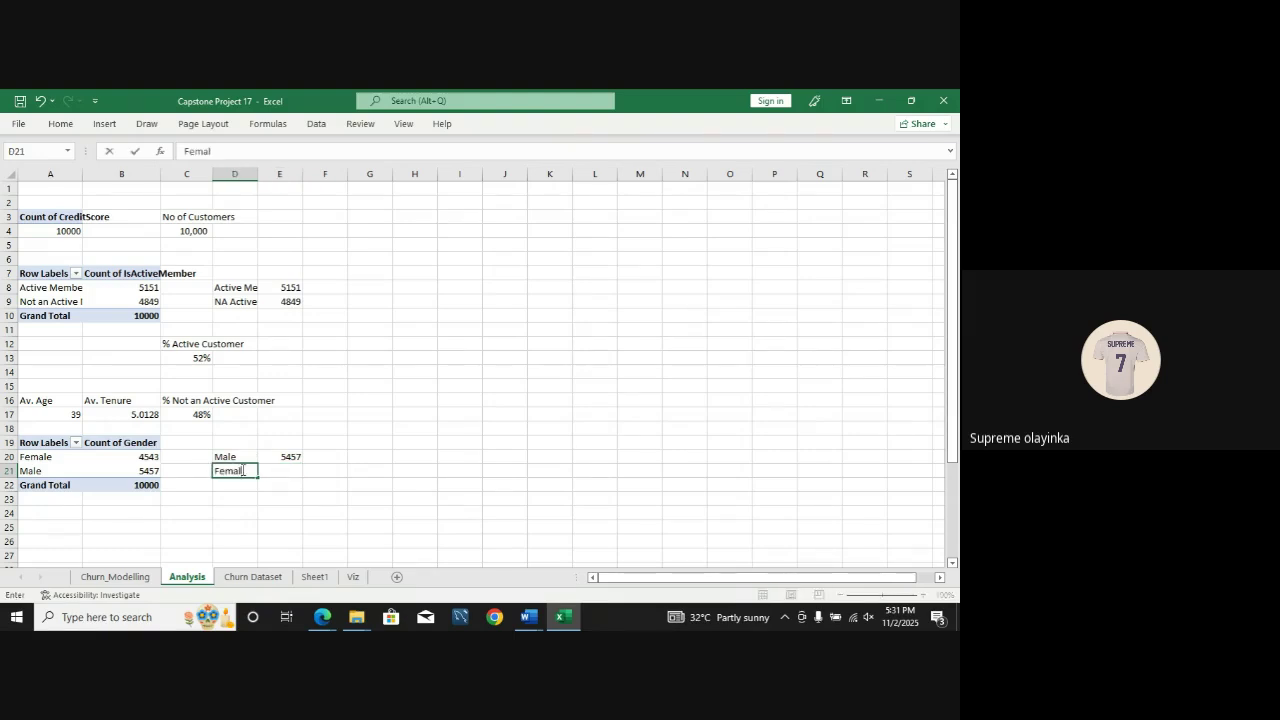
left_click(289, 476)
type("=")
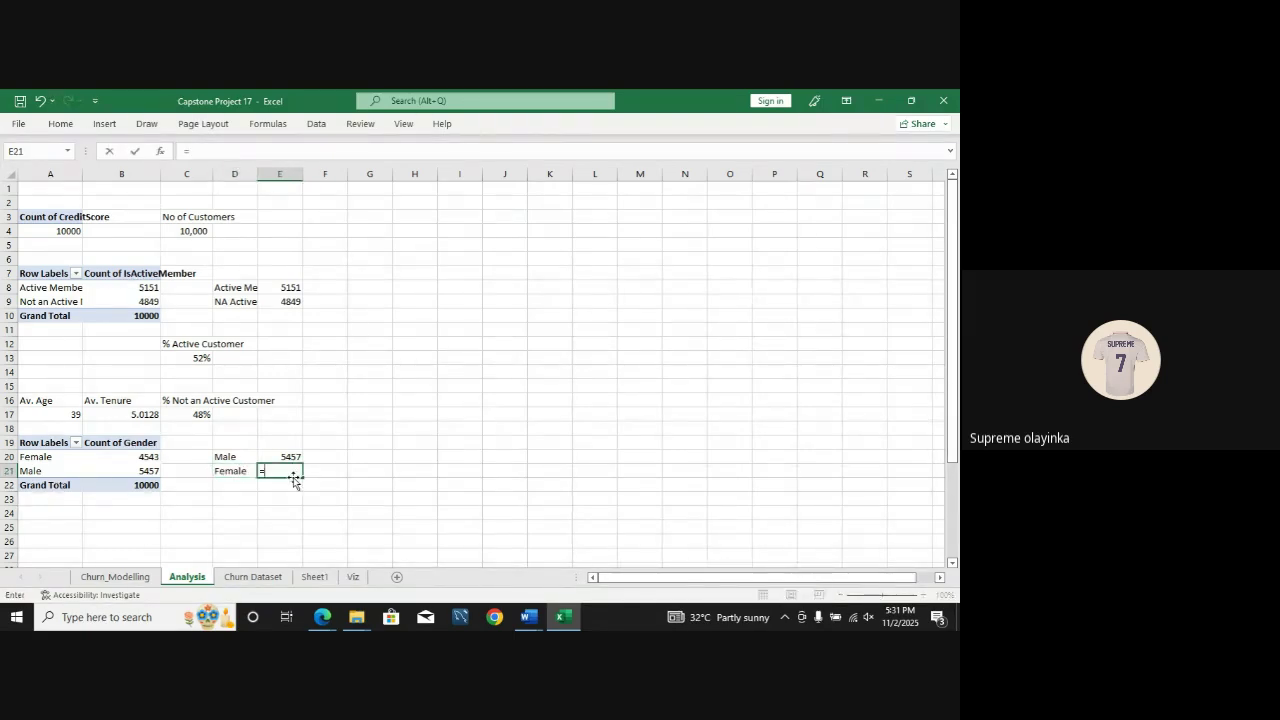
left_click(135, 457)
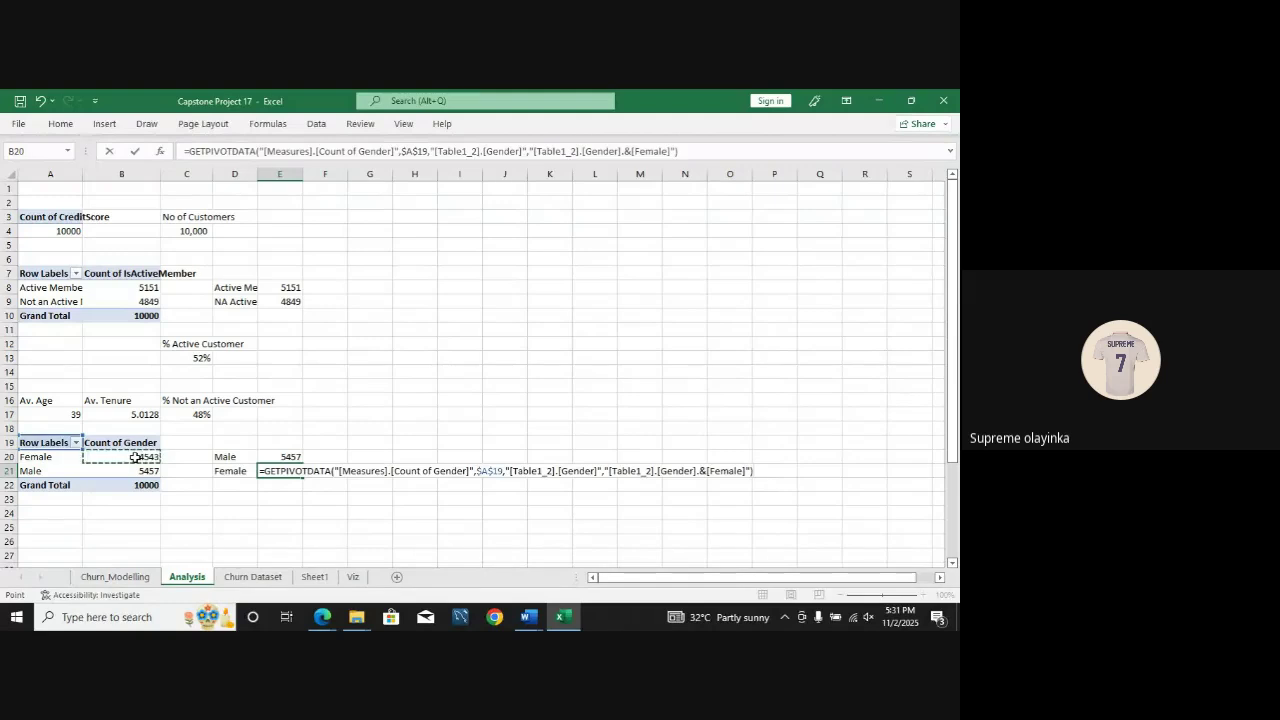
key("Return")
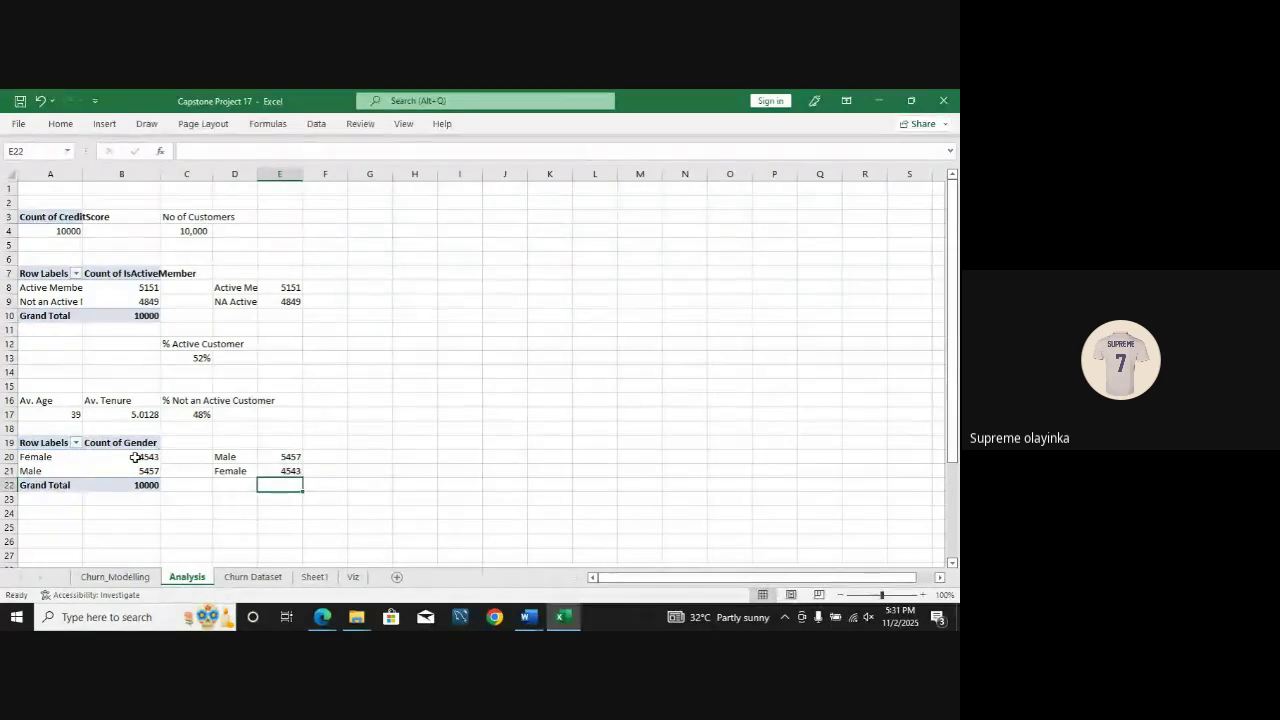
Step: Calculate the male share of all customers in cell F20 with =E20/C4
left_click(335, 457)
type("=")
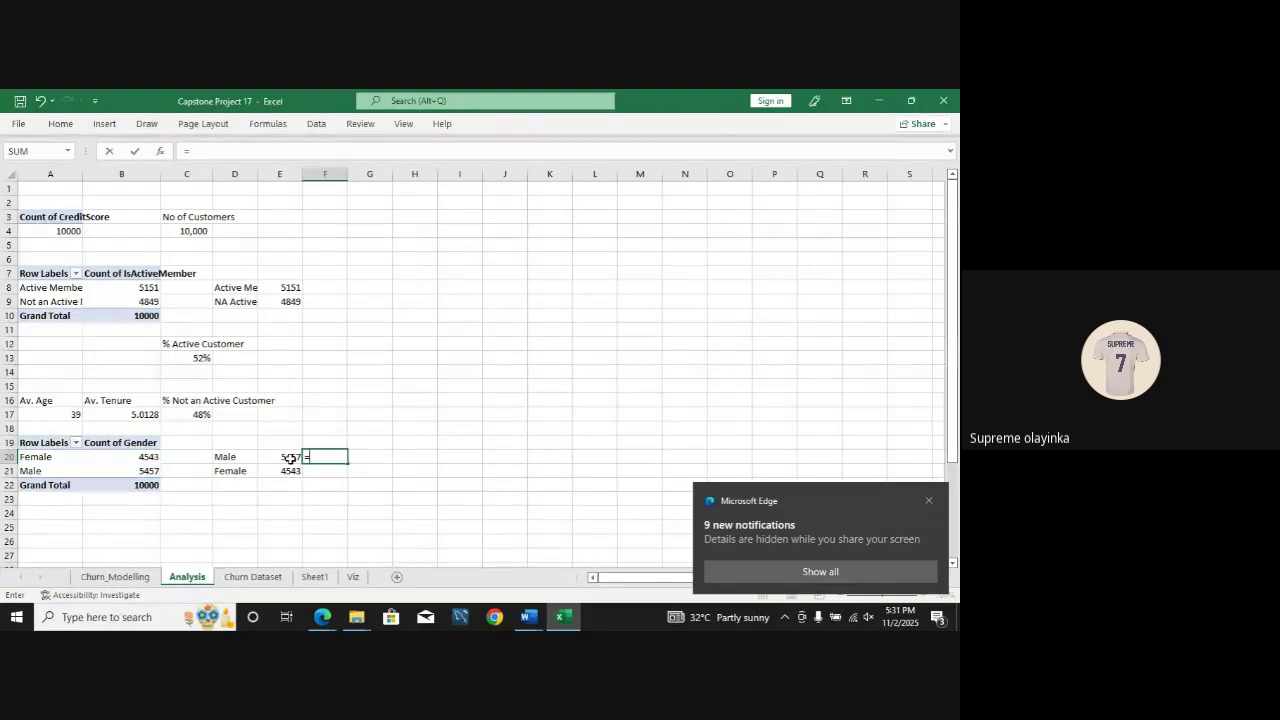
left_click(928, 500)
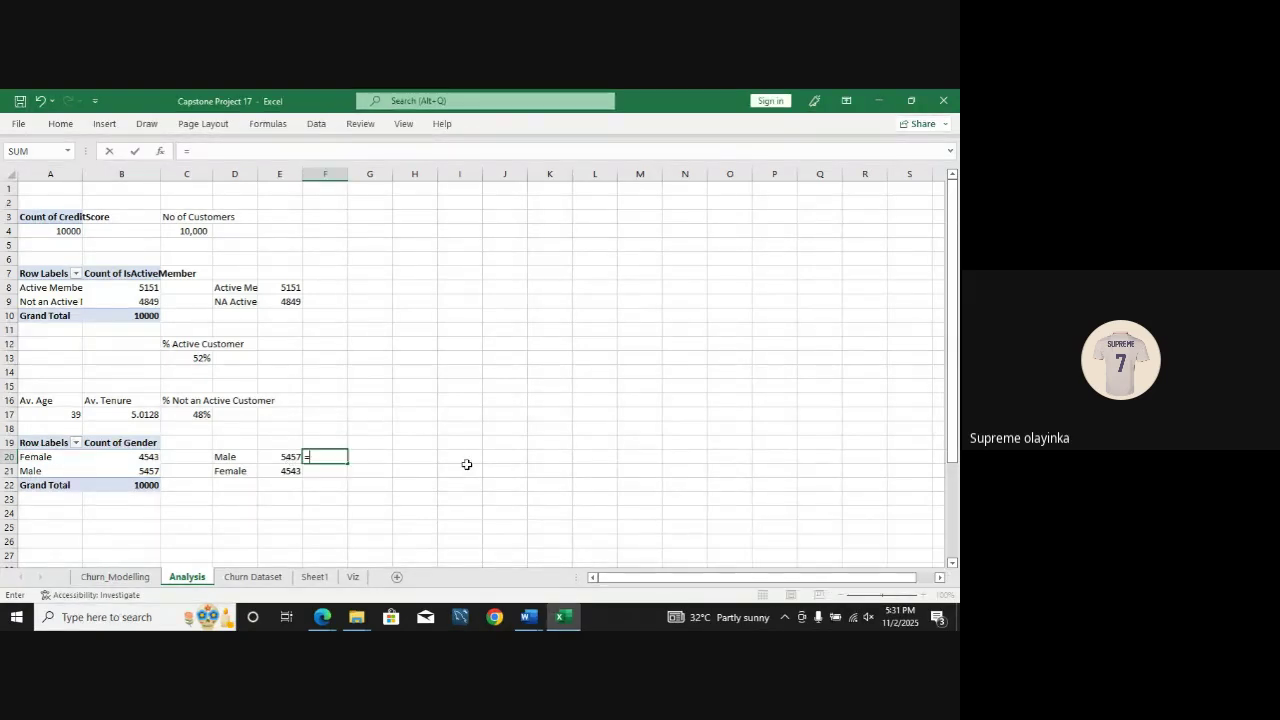
left_click(290, 457)
type("/")
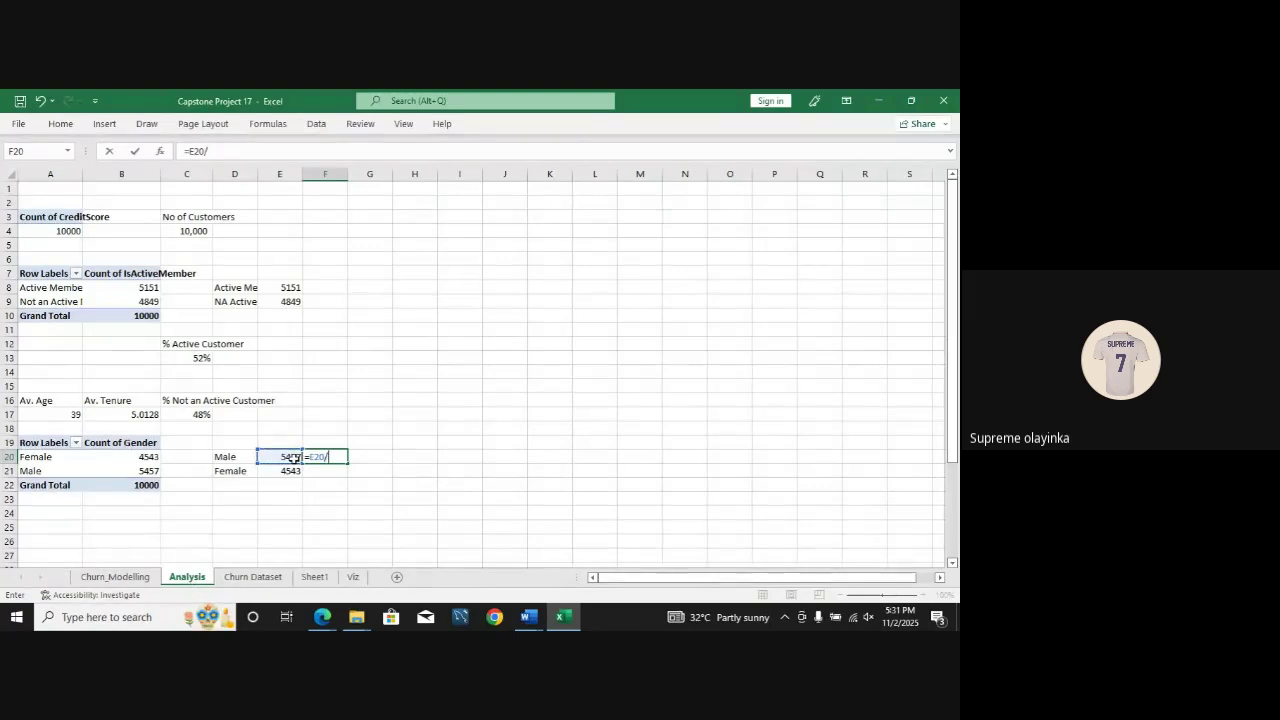
left_click(193, 231)
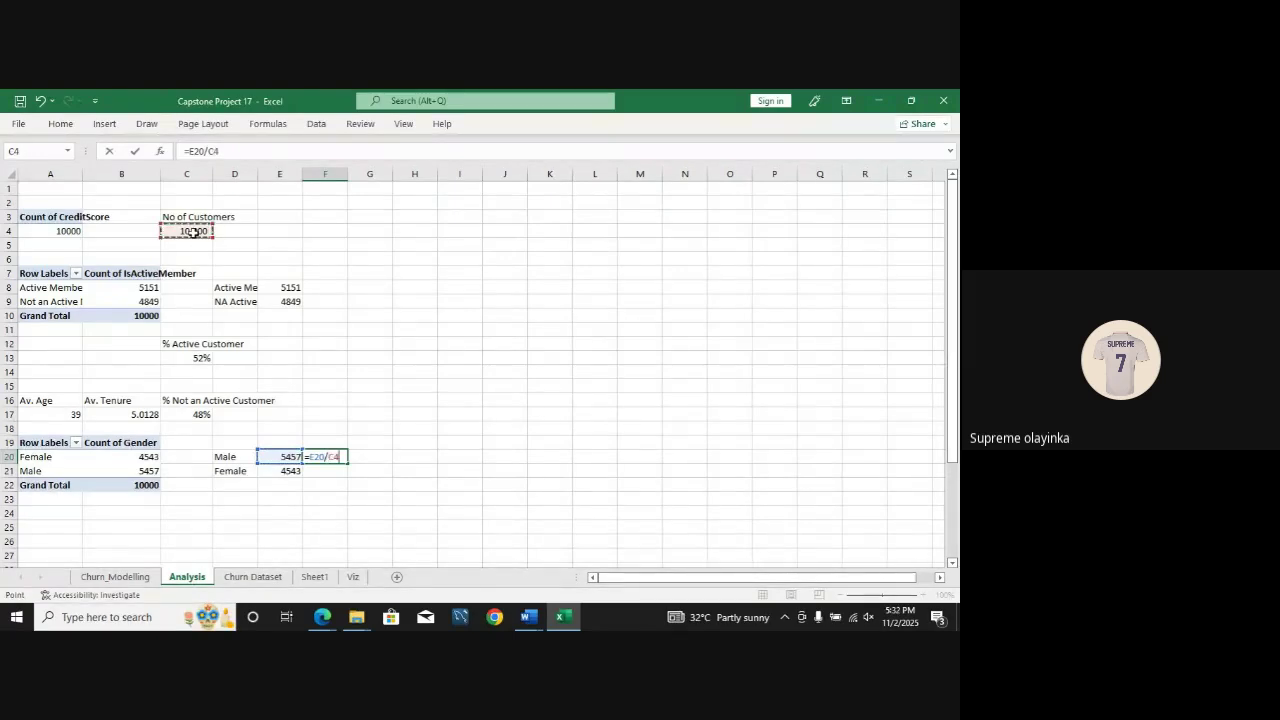
key("Return")
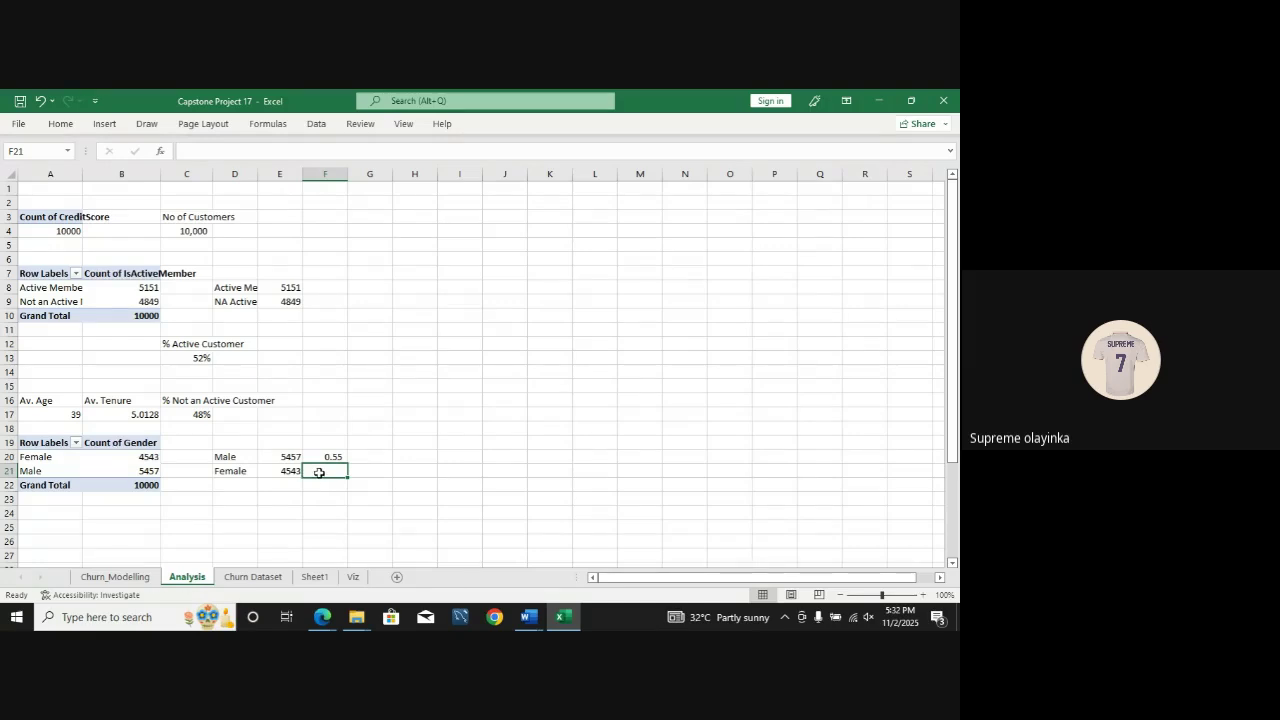
Step: Calculate the female share of all customers in cell F21 with =E21/C4
type("=")
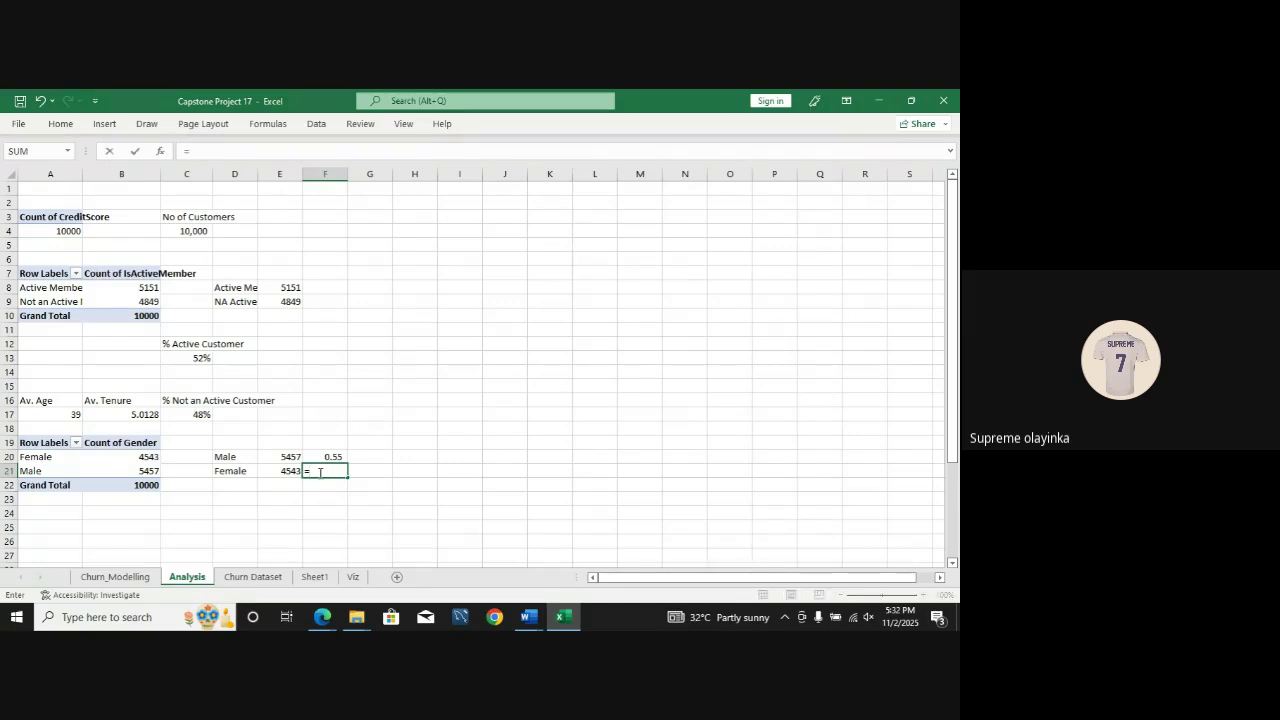
left_click(286, 475)
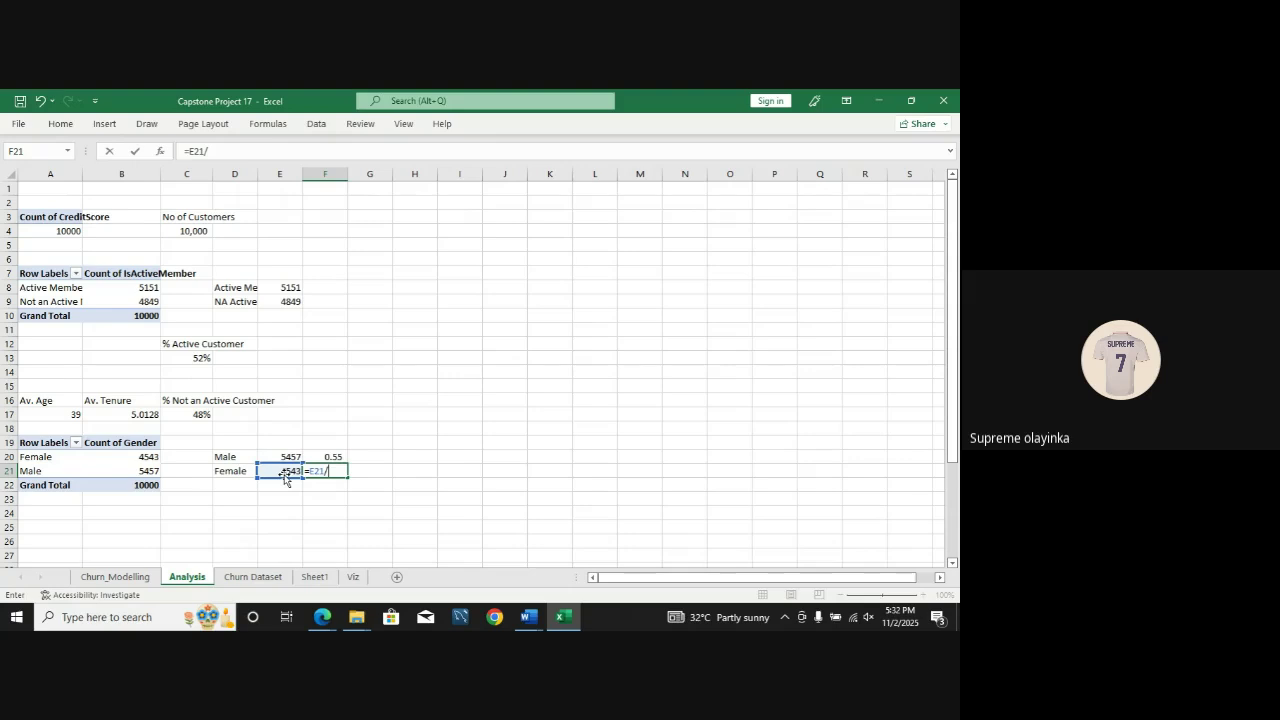
type("/")
left_click(200, 232)
key("Return")
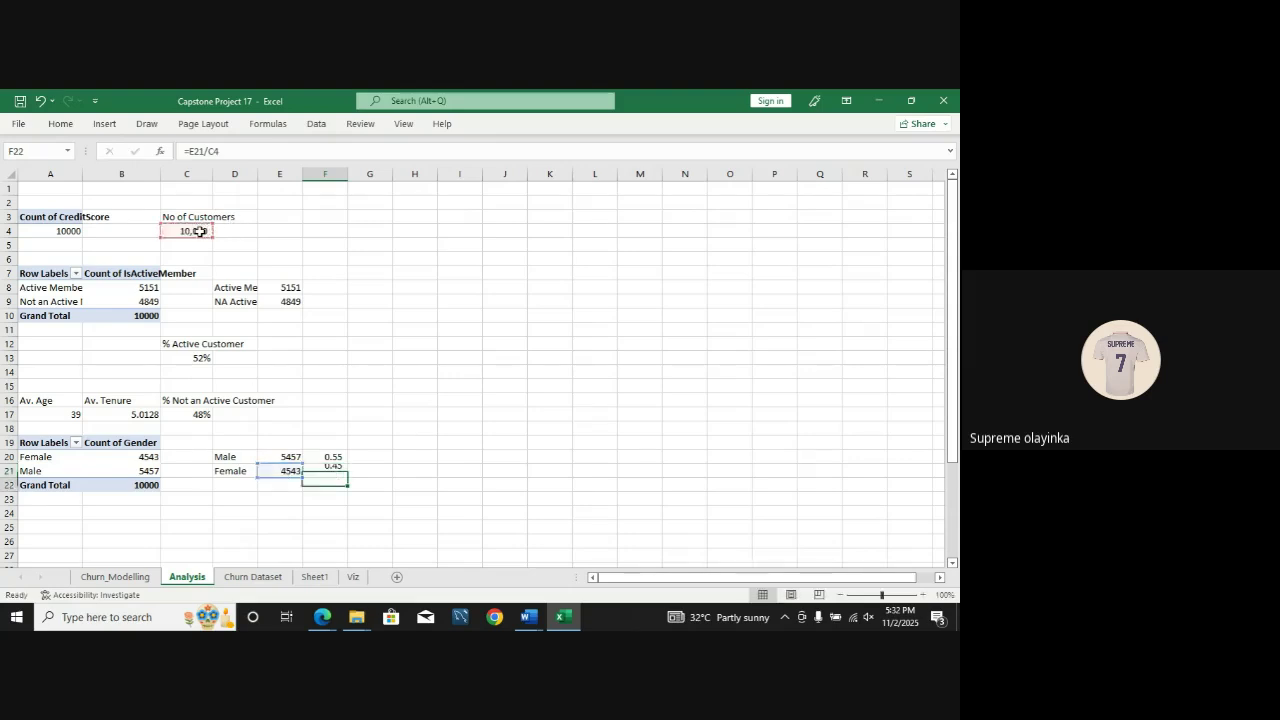
Step: Format the male and female shares in cells F20:F21 as percentages
left_click_drag(329, 457, 331, 471)
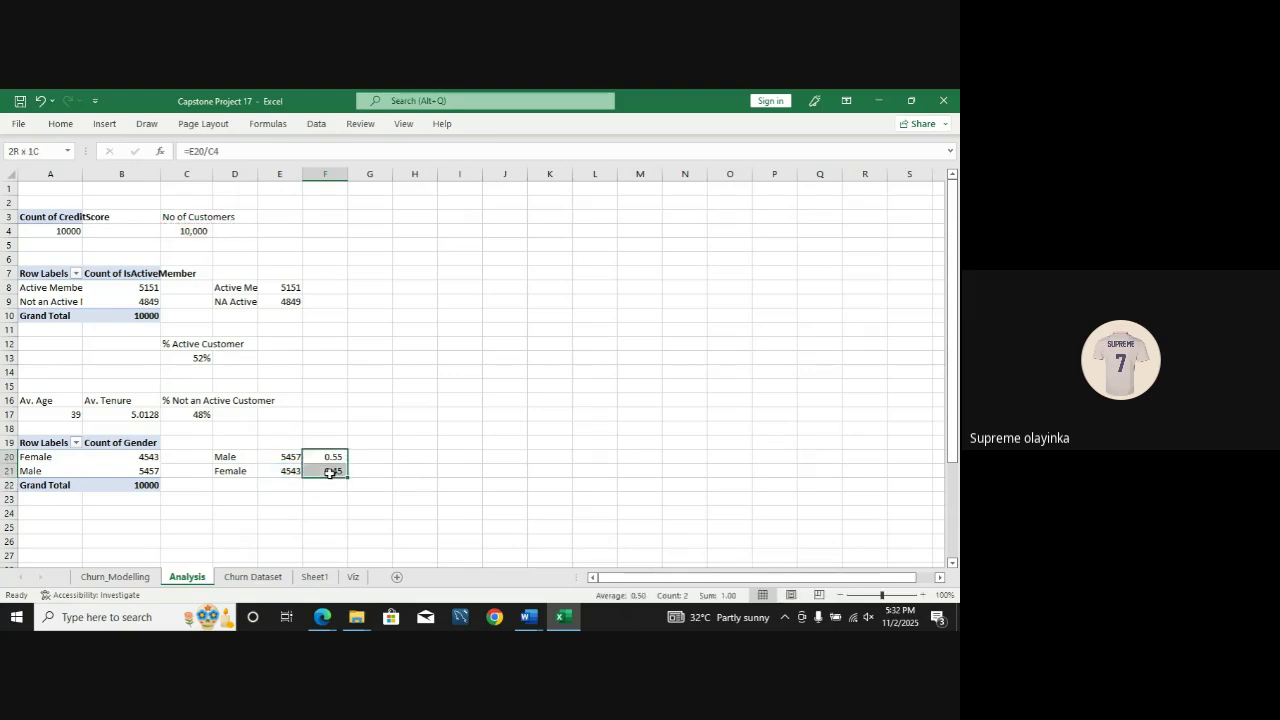
left_click(60, 124)
left_click(467, 172)
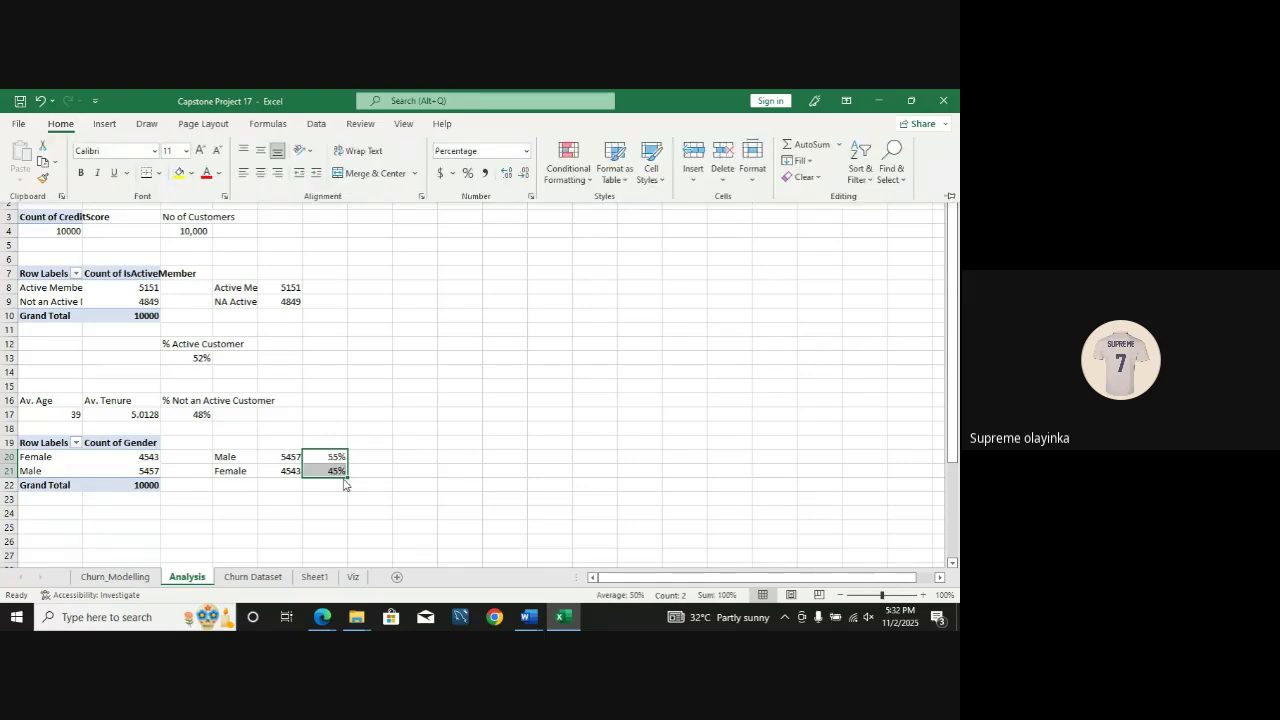
left_click(389, 457)
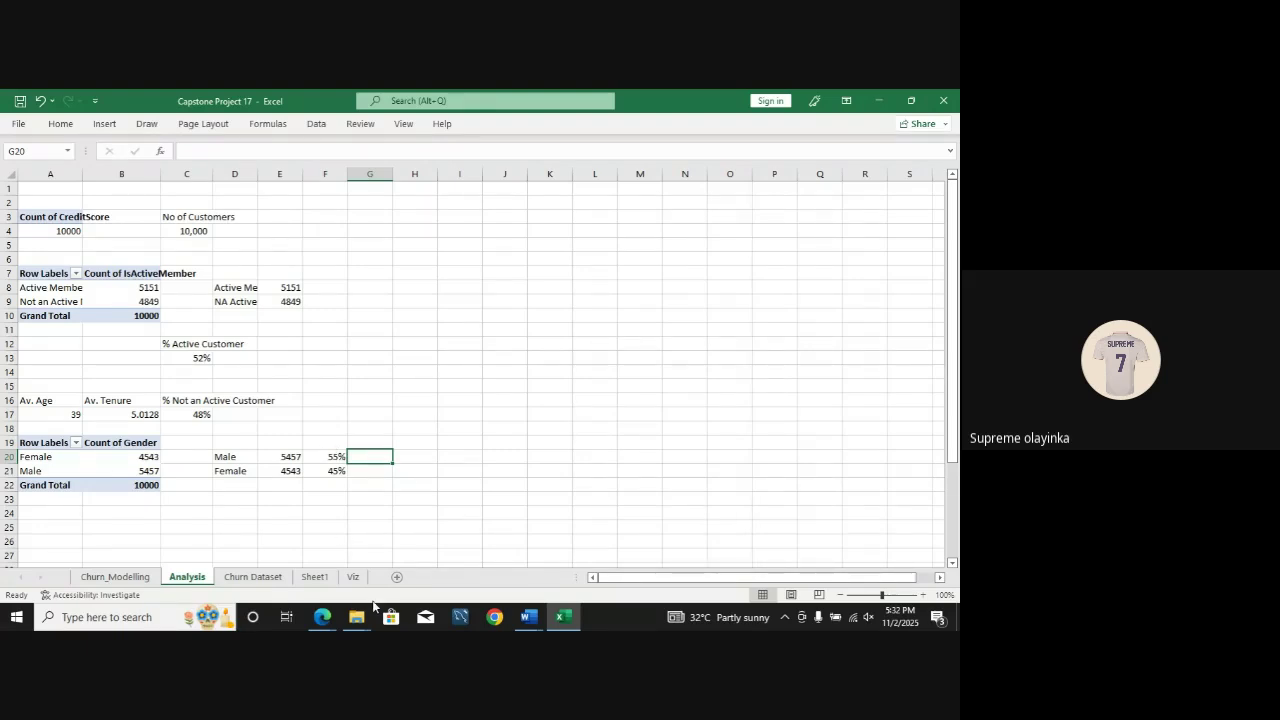
mouse_move(567, 627)
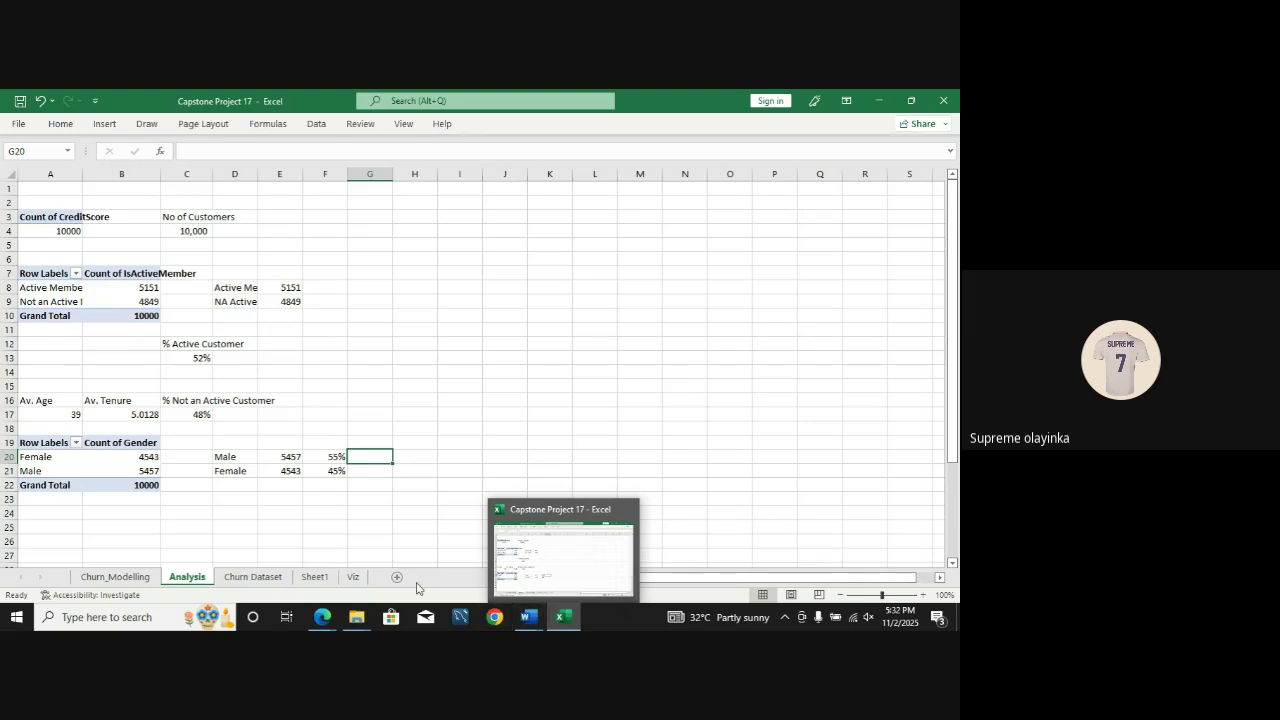
left_click(353, 578)
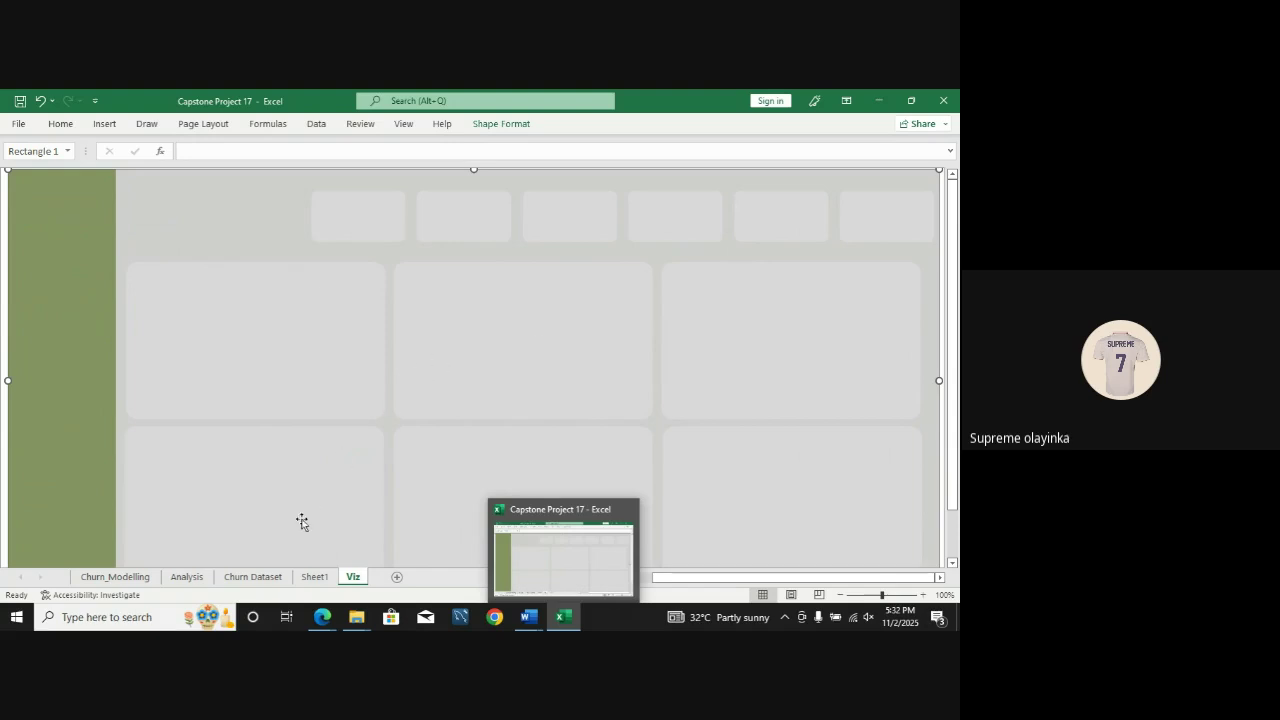
left_click(196, 580)
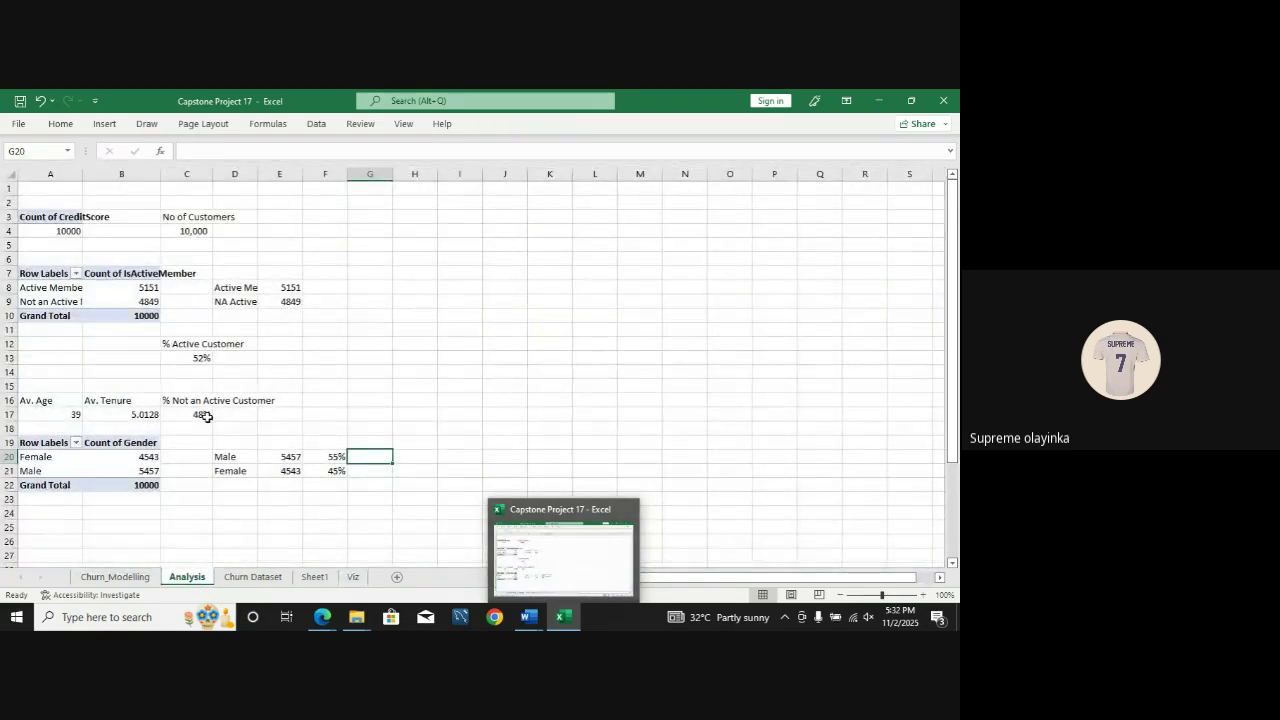
left_click(106, 124)
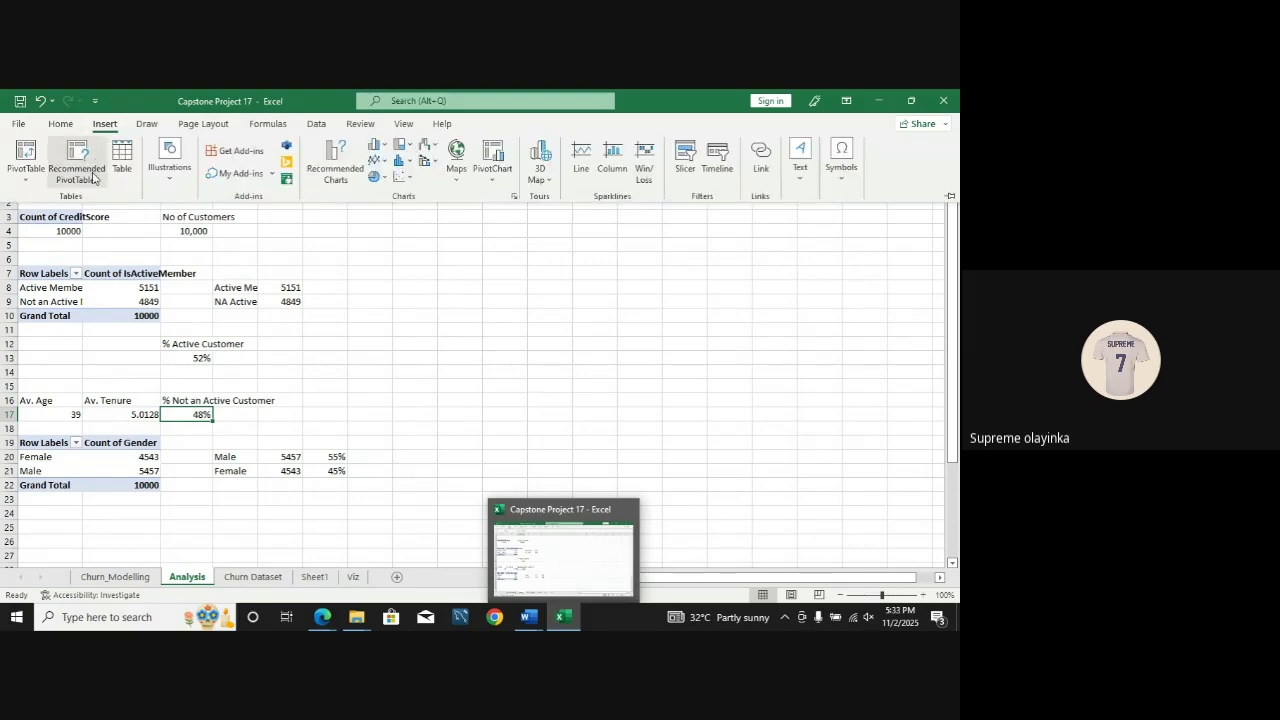
left_click_drag(76, 297, 73, 283)
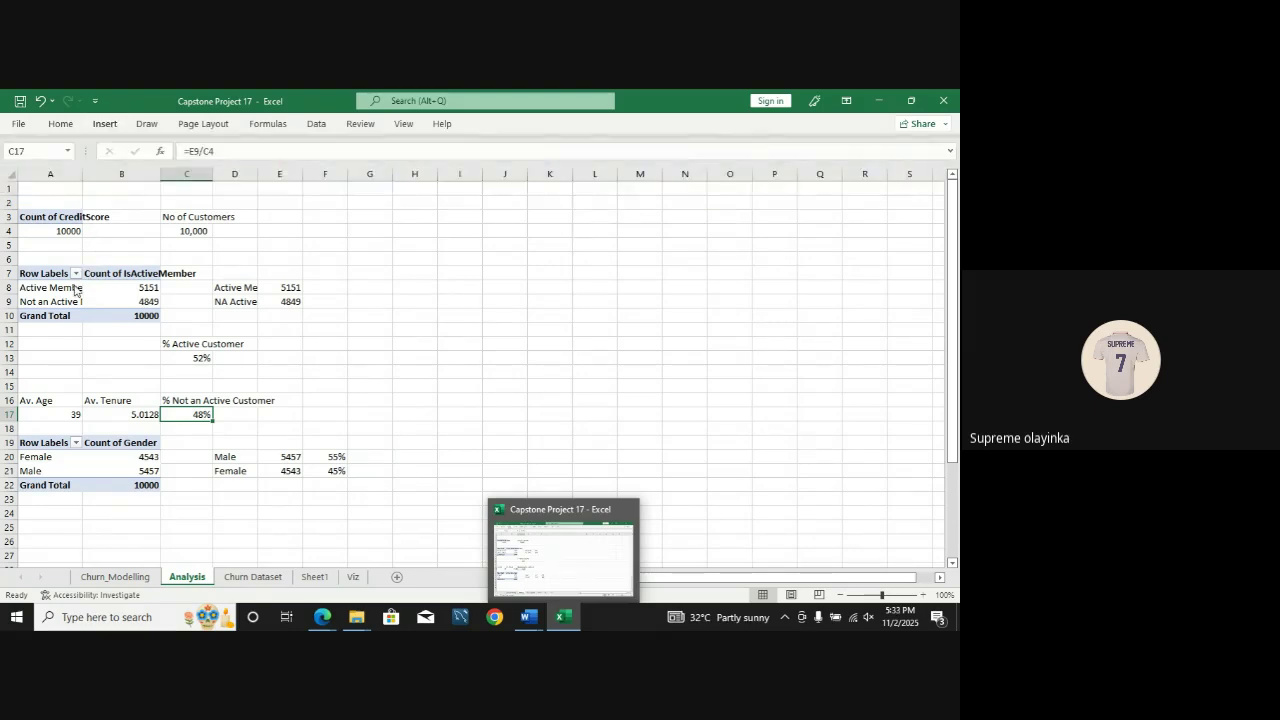
left_click(88, 301)
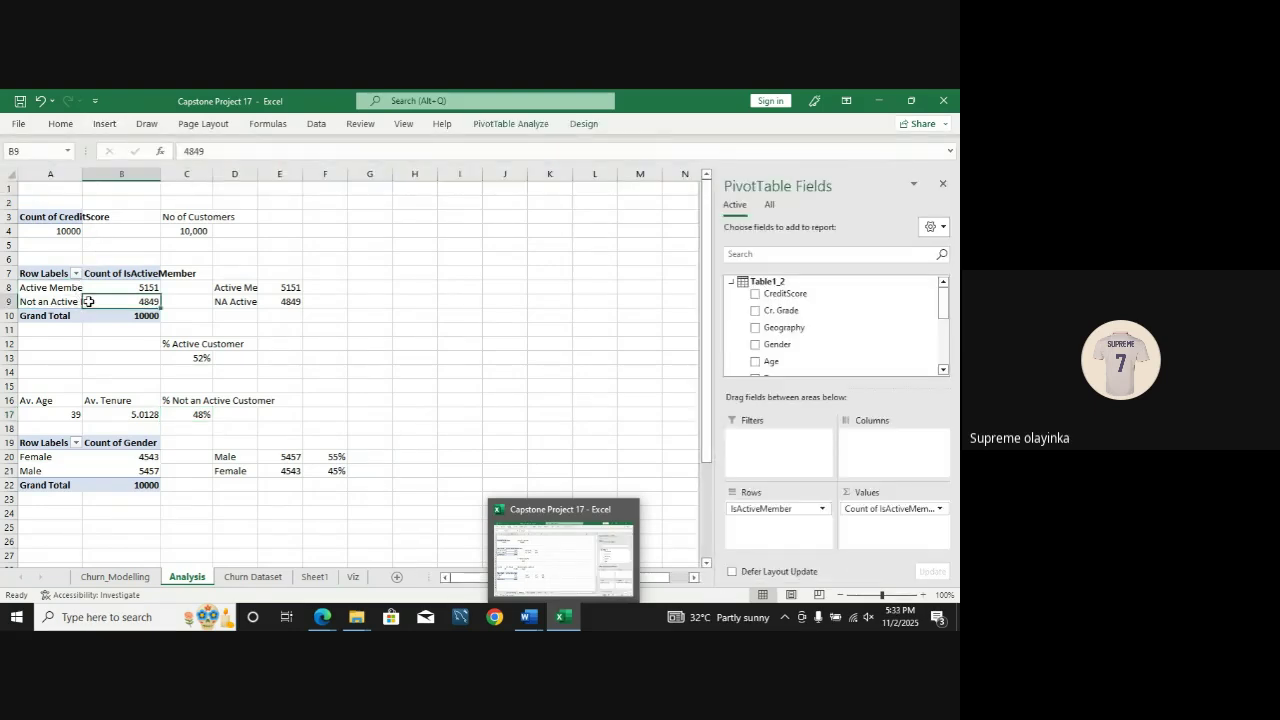
left_click(106, 126)
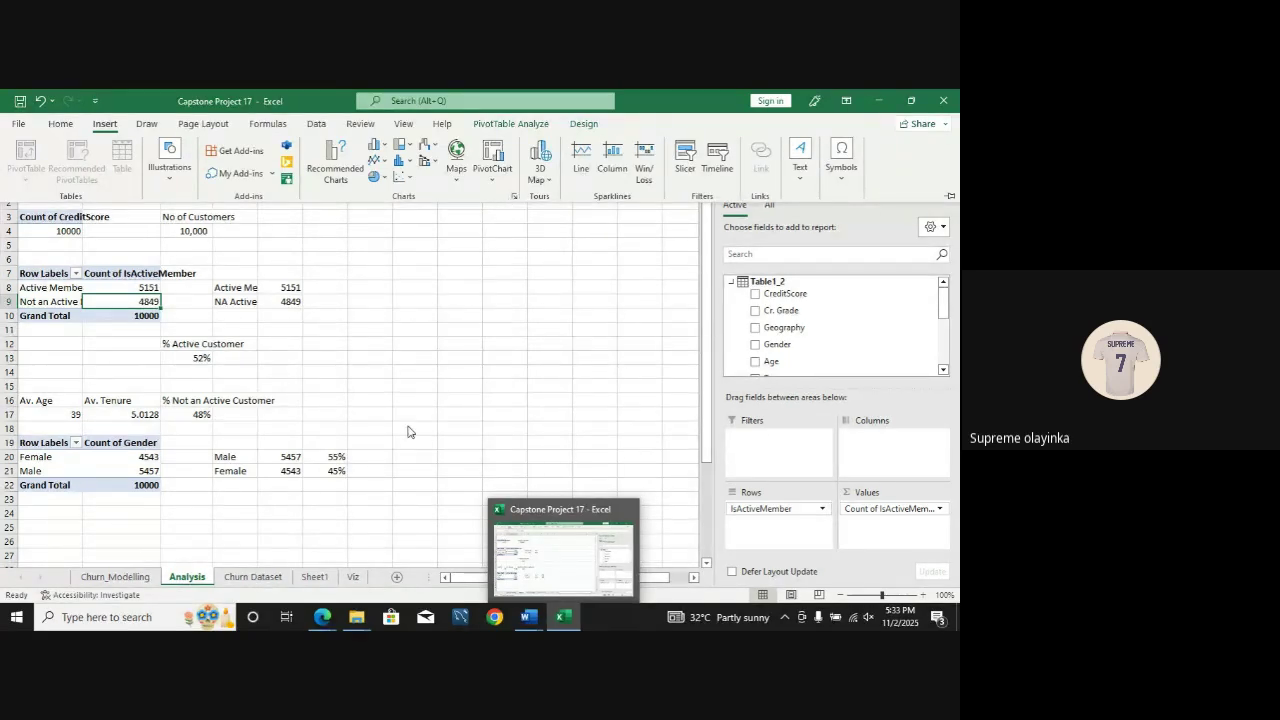
Step: Insert a text box reading "Total Customers" near the first small card on the Viz sheet
left_click(349, 584)
left_click(349, 584)
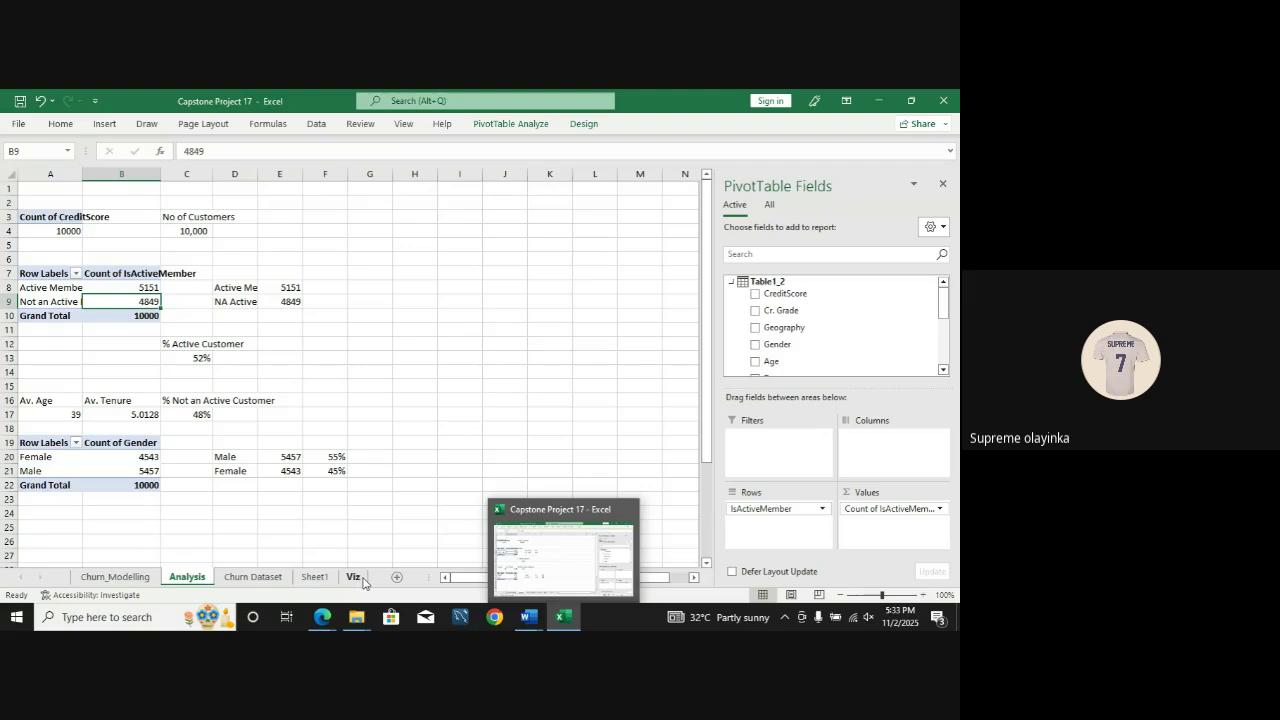
left_click(361, 226)
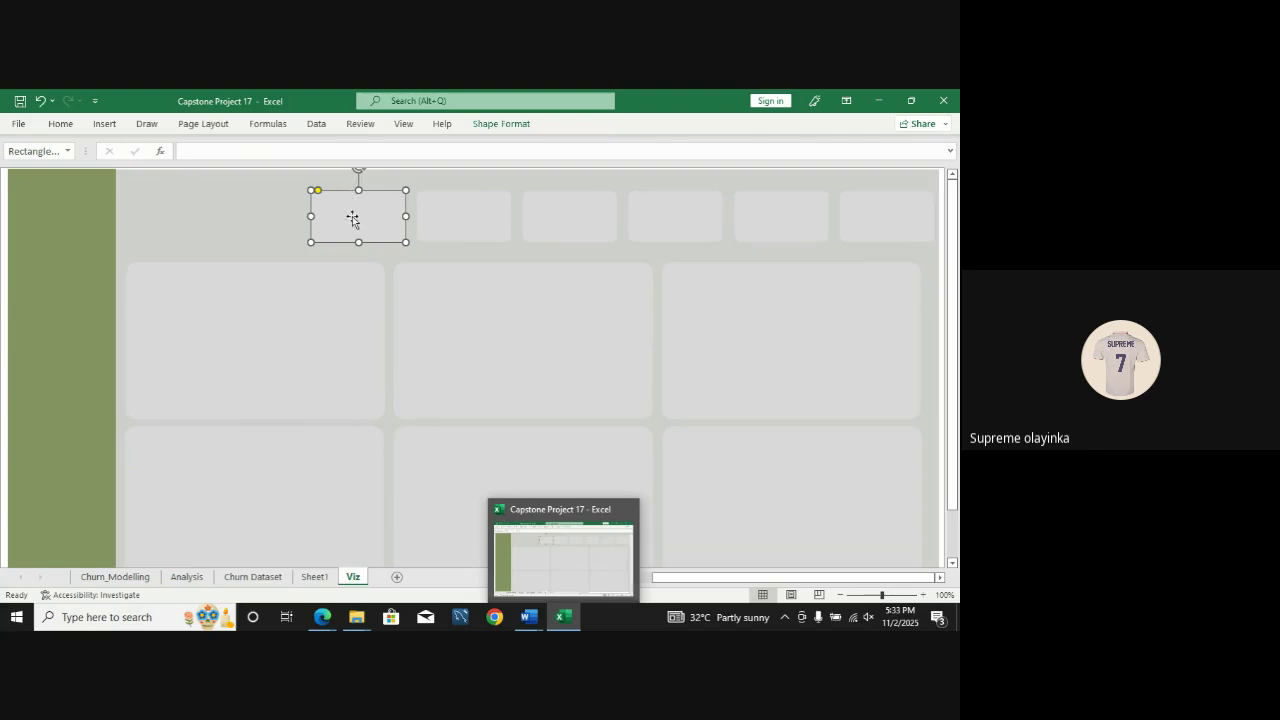
left_click(105, 124)
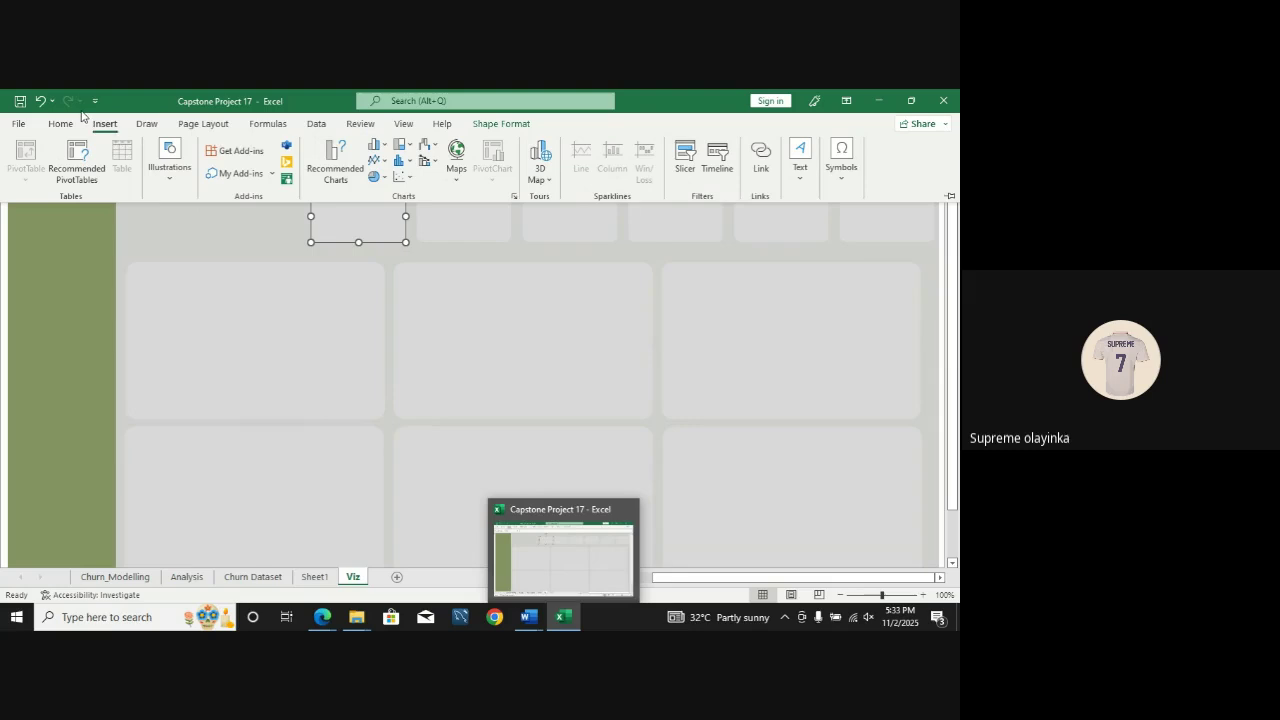
left_click(105, 126)
left_click(105, 128)
left_click(797, 165)
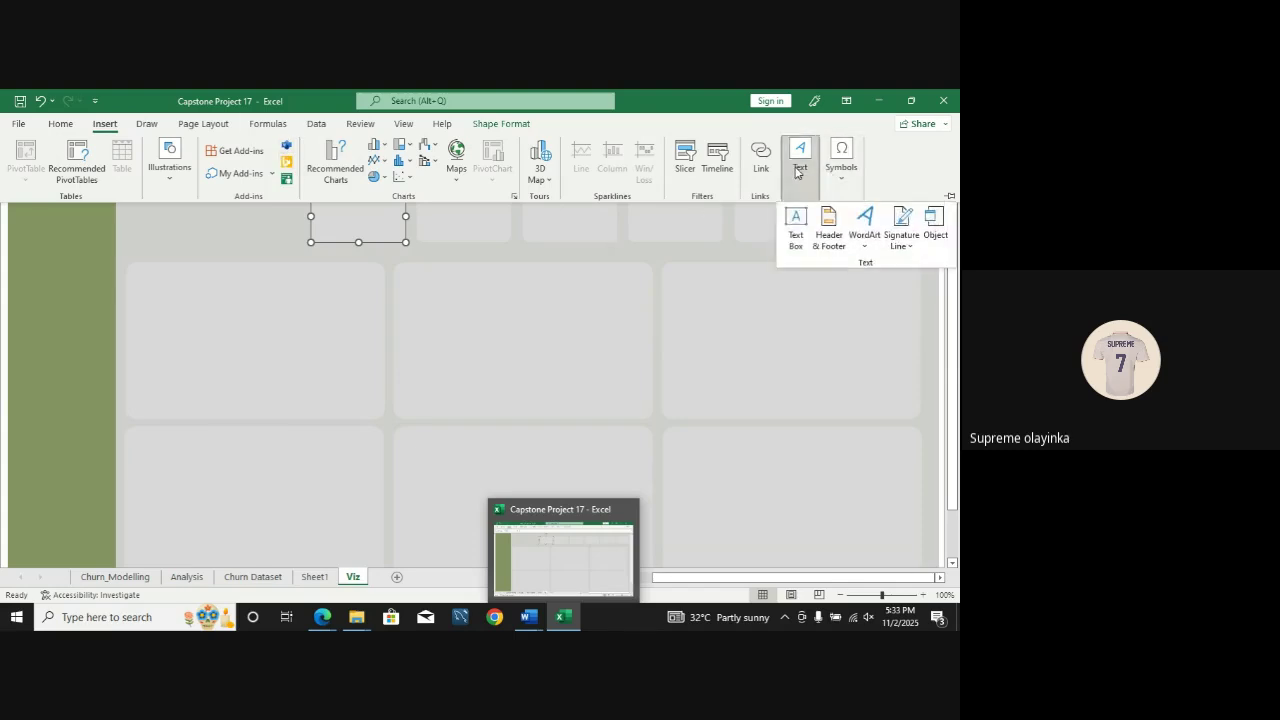
left_click(795, 234)
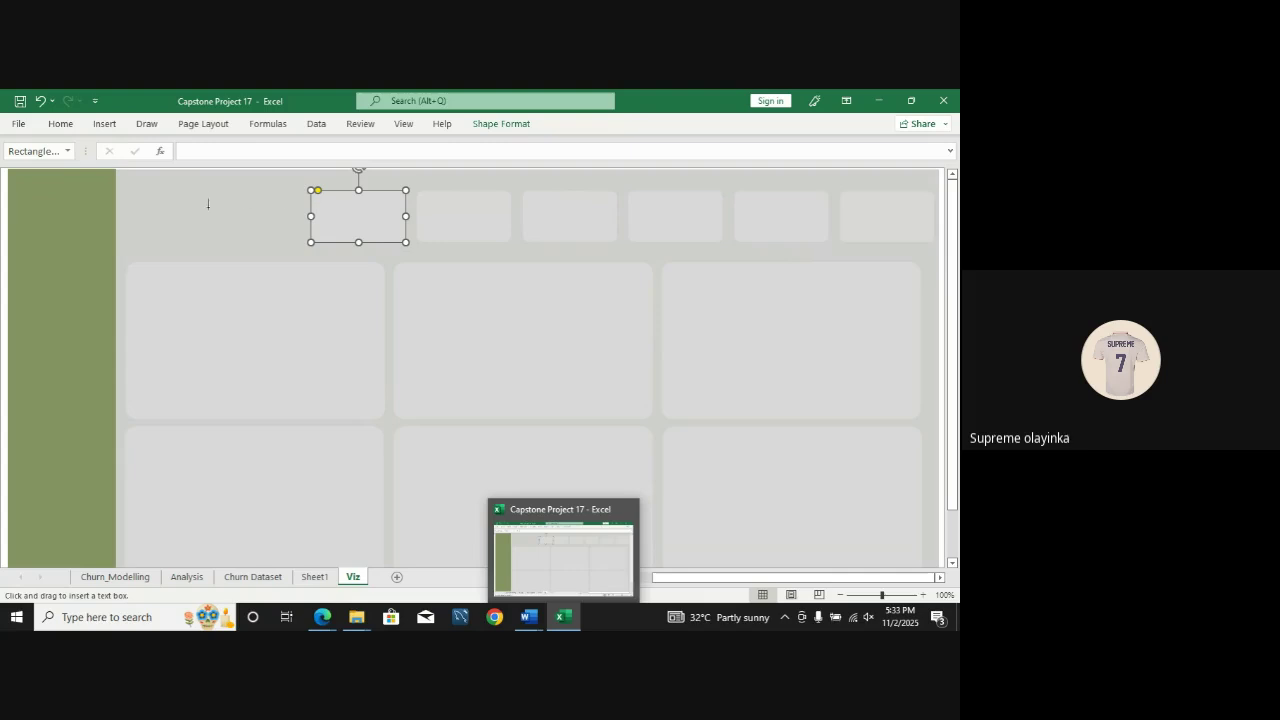
left_click_drag(205, 207, 325, 267)
left_click_drag(325, 267, 331, 271)
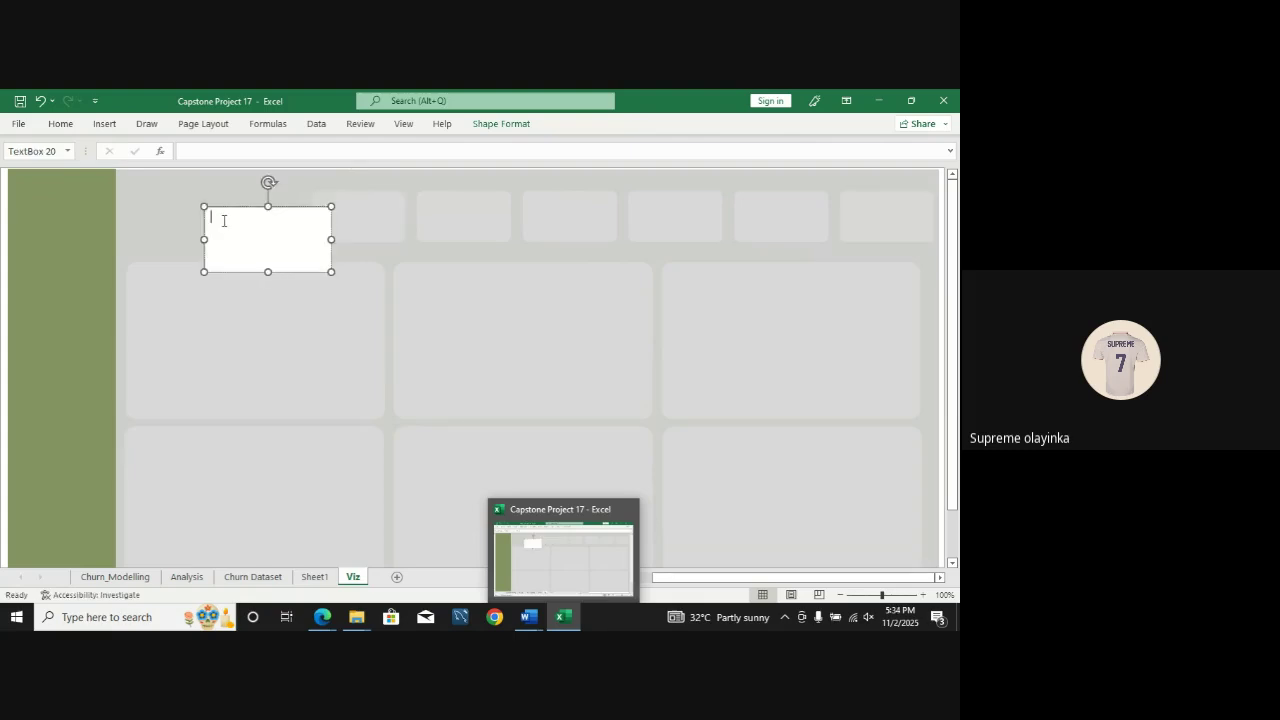
type("Total")
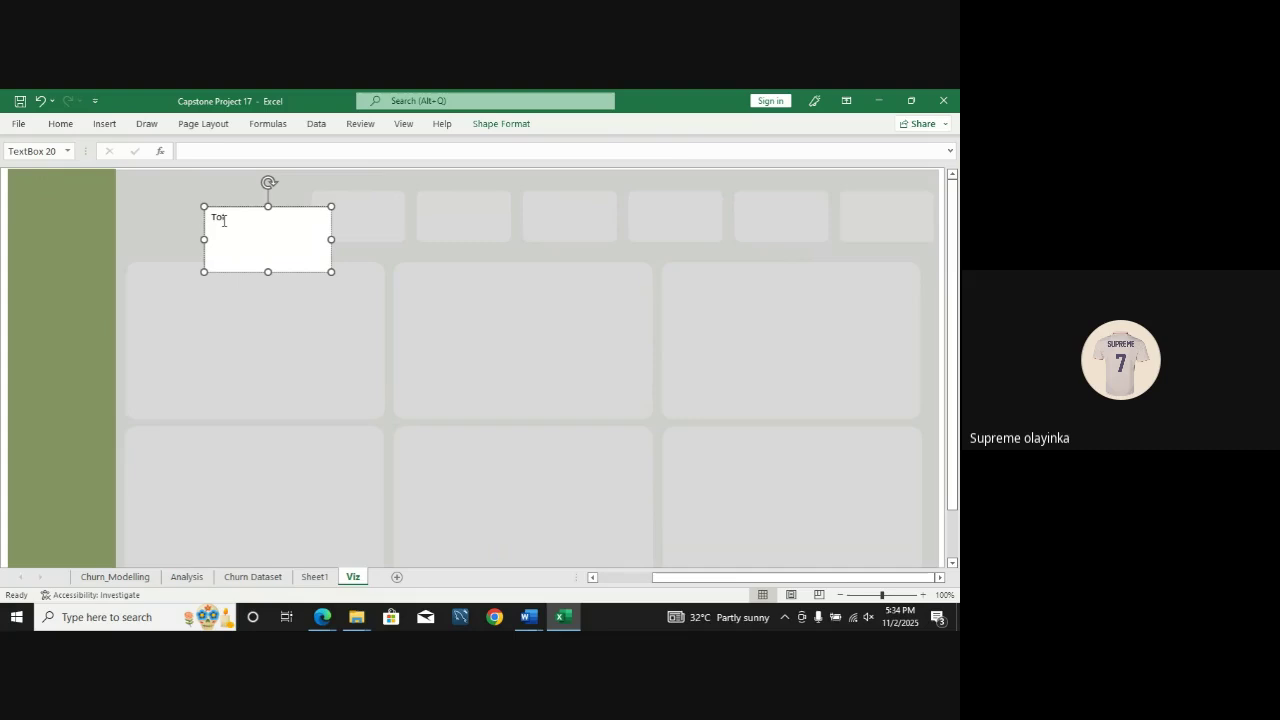
type(" Customers")
Step: Make the "Total Customers" text bold and set its font color to black
left_click_drag(294, 216, 203, 217)
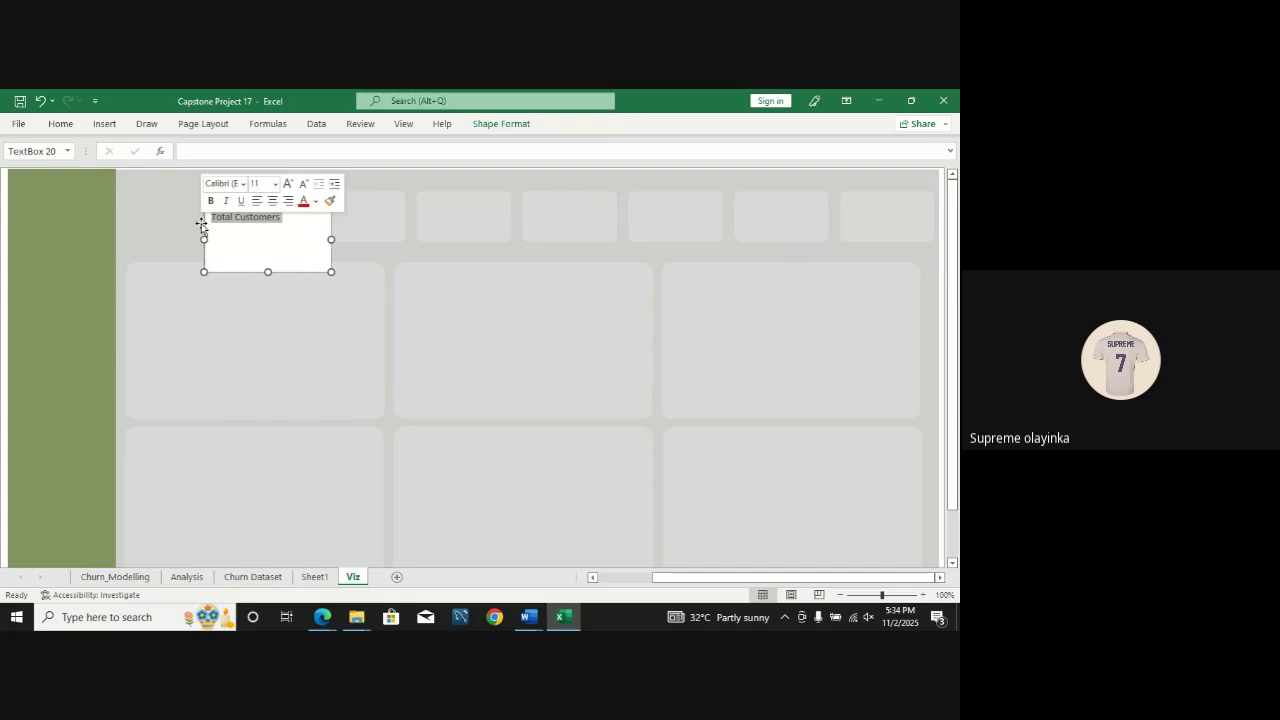
left_click(59, 124)
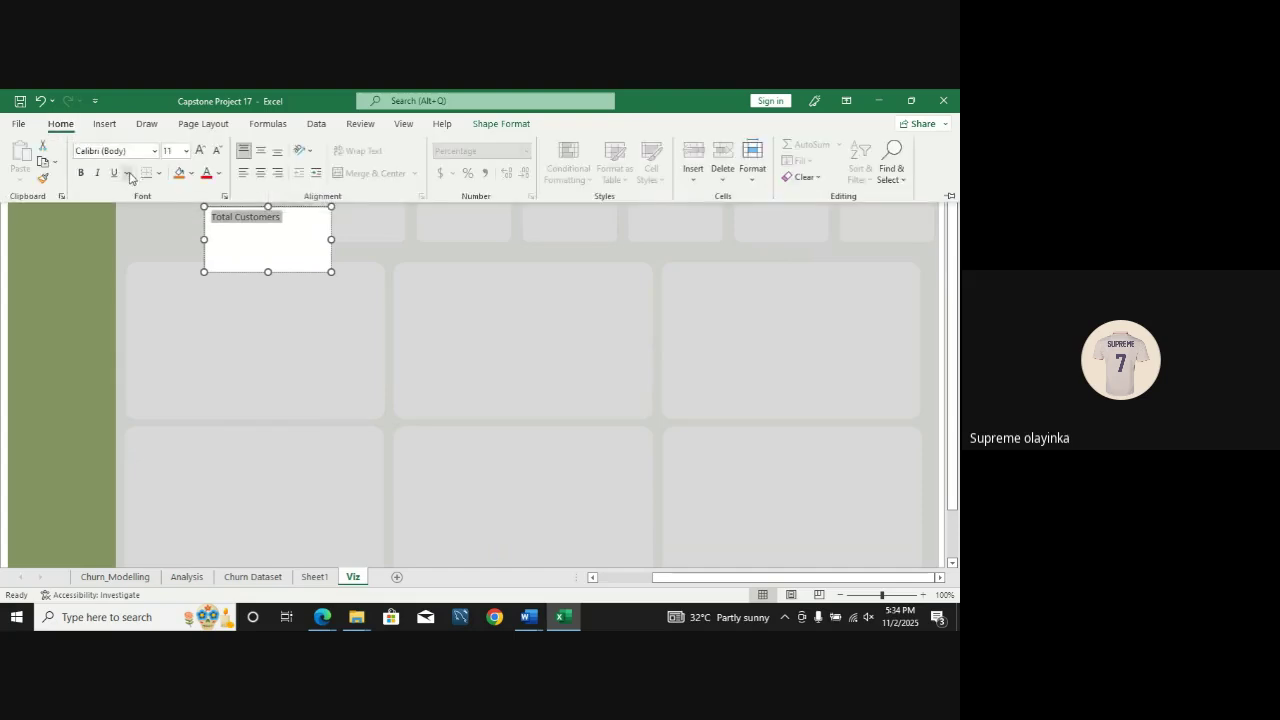
left_click(81, 173)
left_click(220, 175)
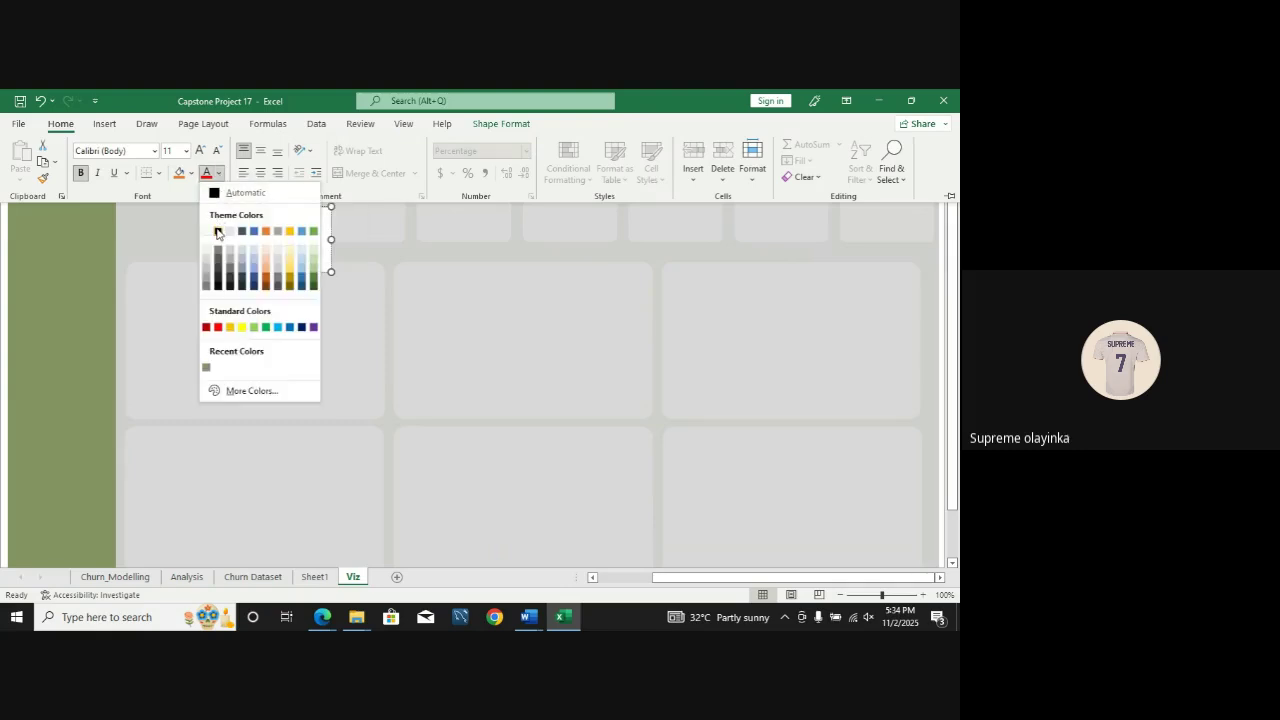
left_click(217, 231)
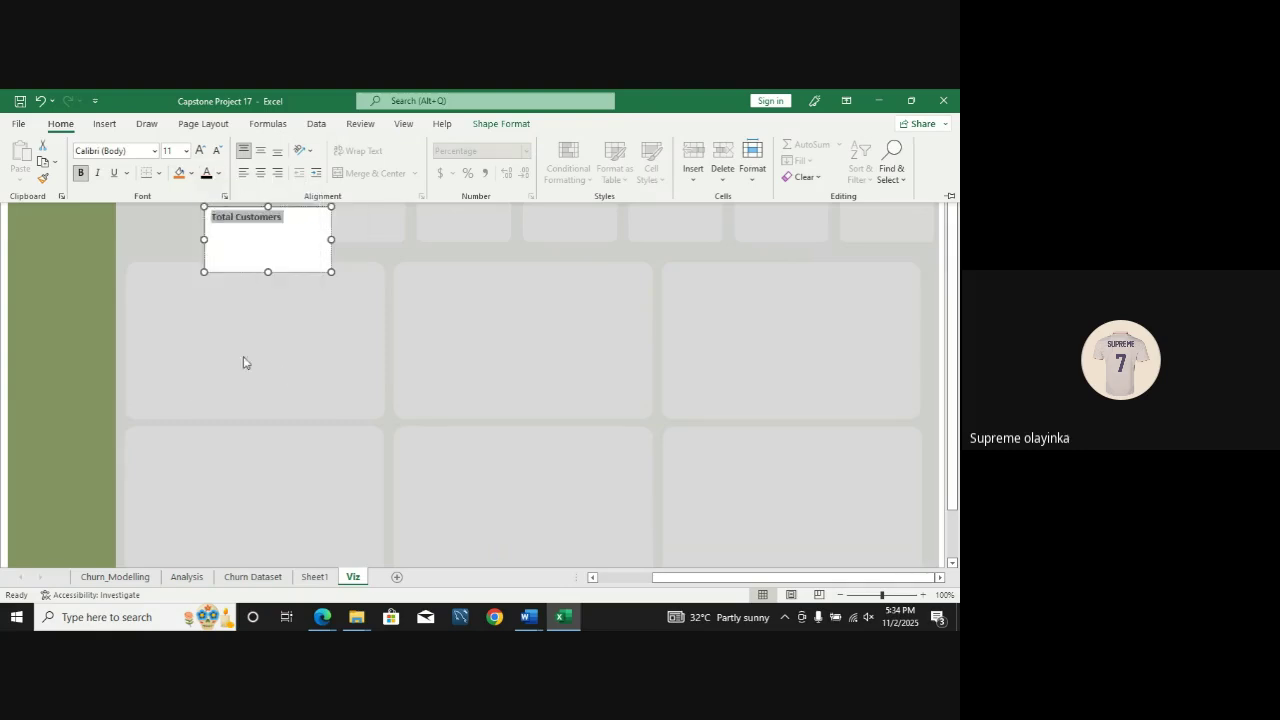
left_click(334, 357)
left_click(334, 358)
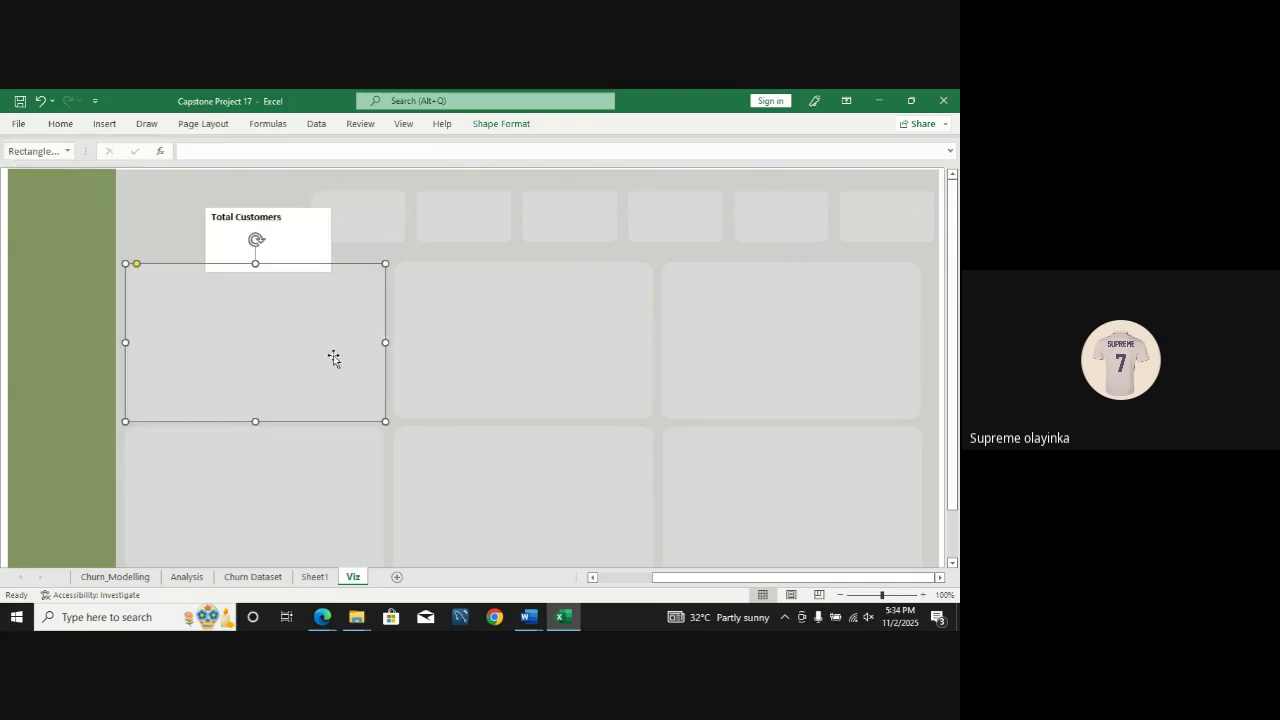
Step: Remove the "Total Customers" text box's fill and outline, and shrink it to fit the upper part of the first small card
left_click(306, 230)
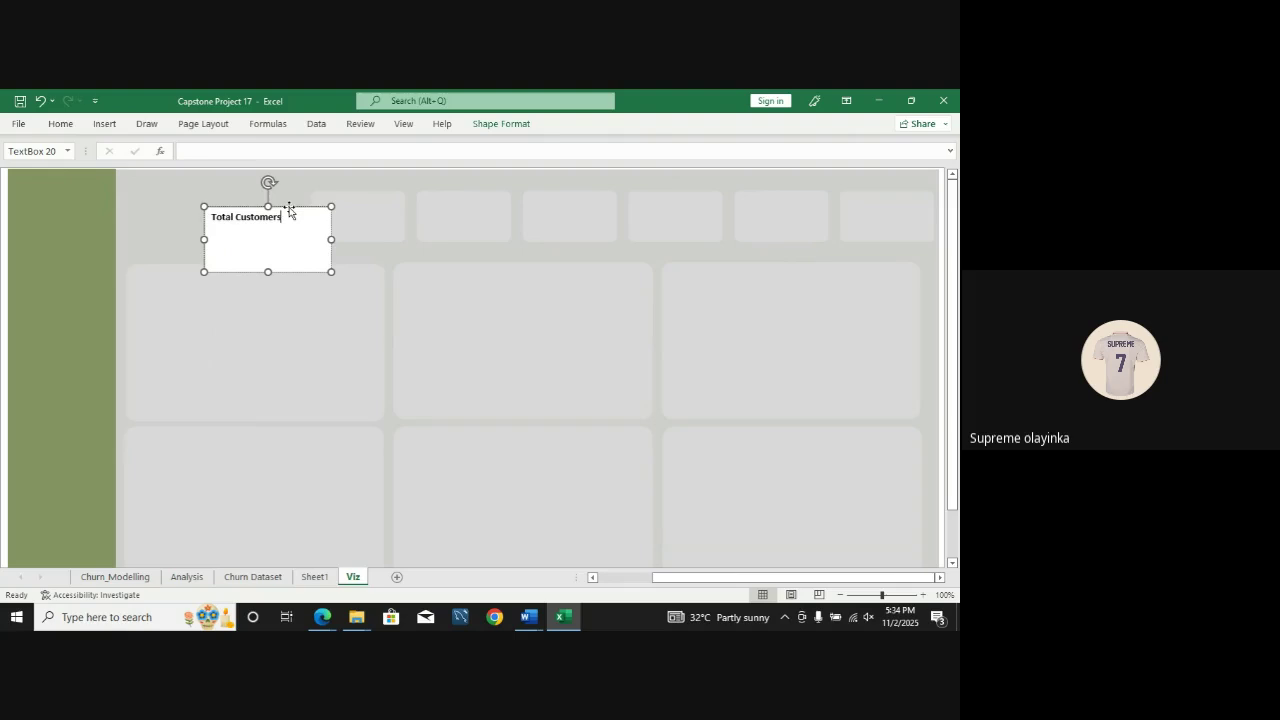
mouse_move(289, 209)
left_mouse_down()
mouse_move(328, 197)
mouse_move(331, 209)
mouse_move(271, 216)
left_mouse_up()
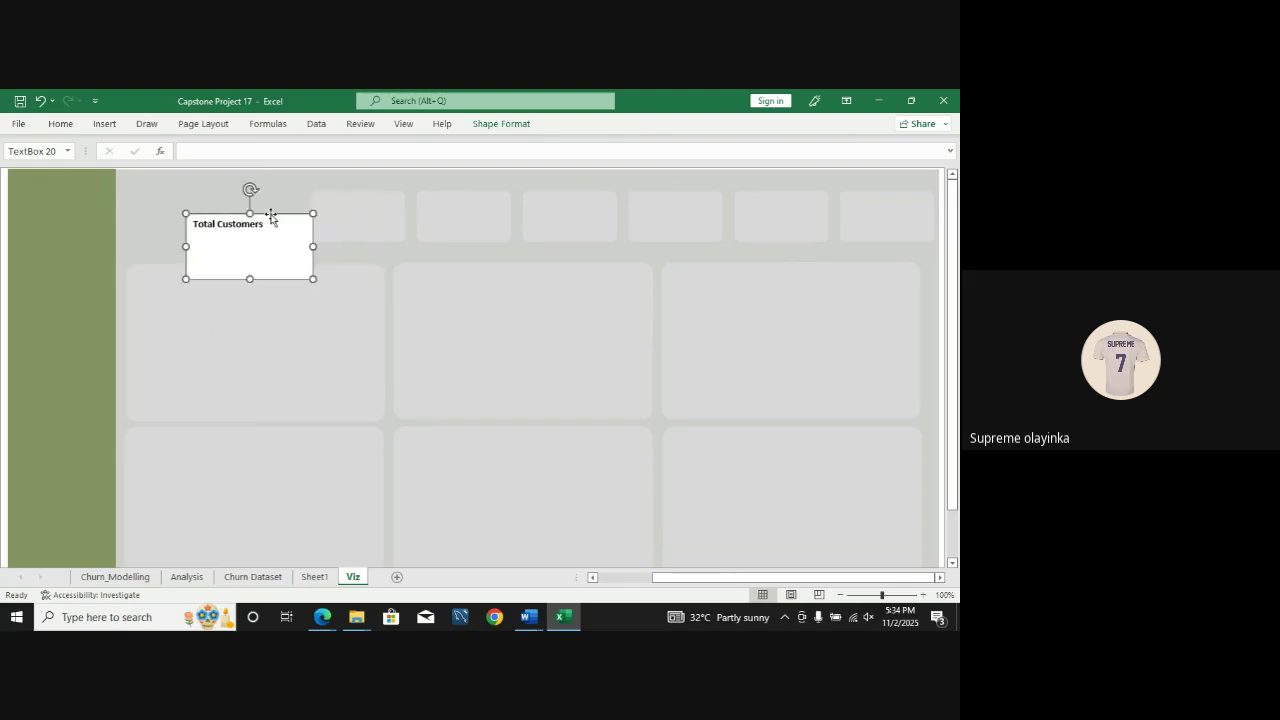
double_click(271, 216)
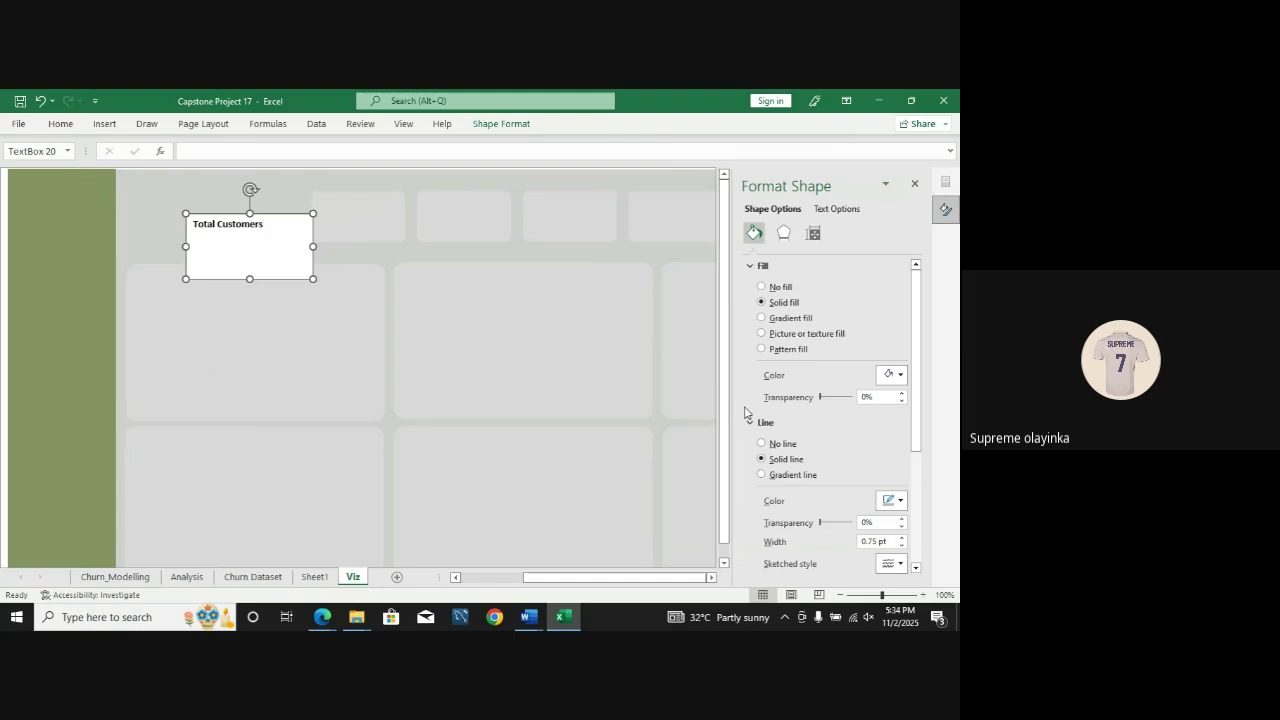
left_click(762, 288)
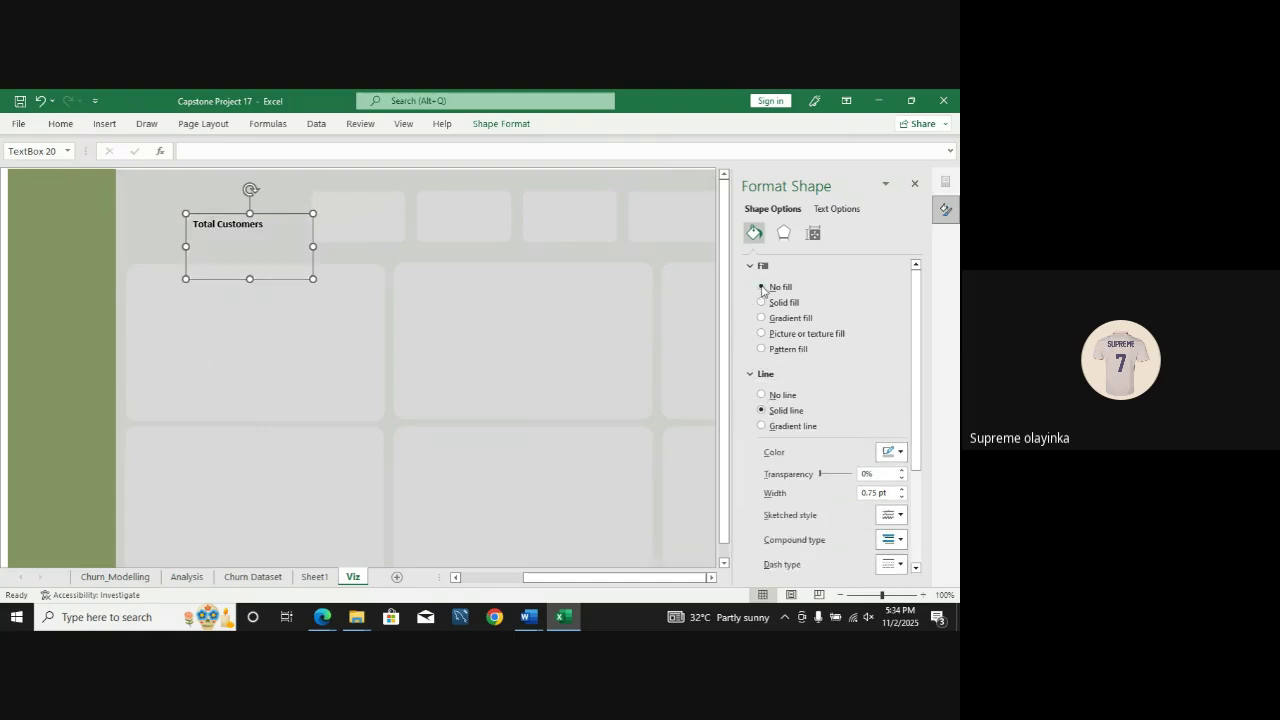
left_click(762, 396)
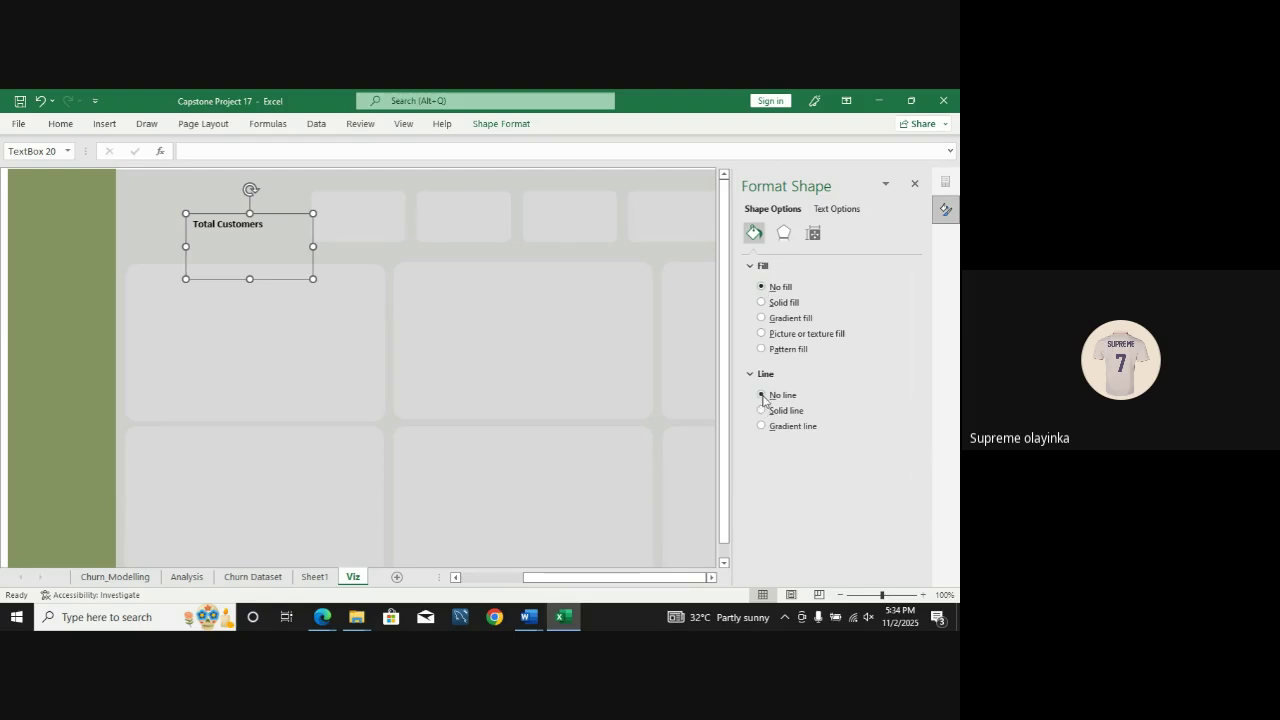
left_click_drag(311, 280, 374, 187)
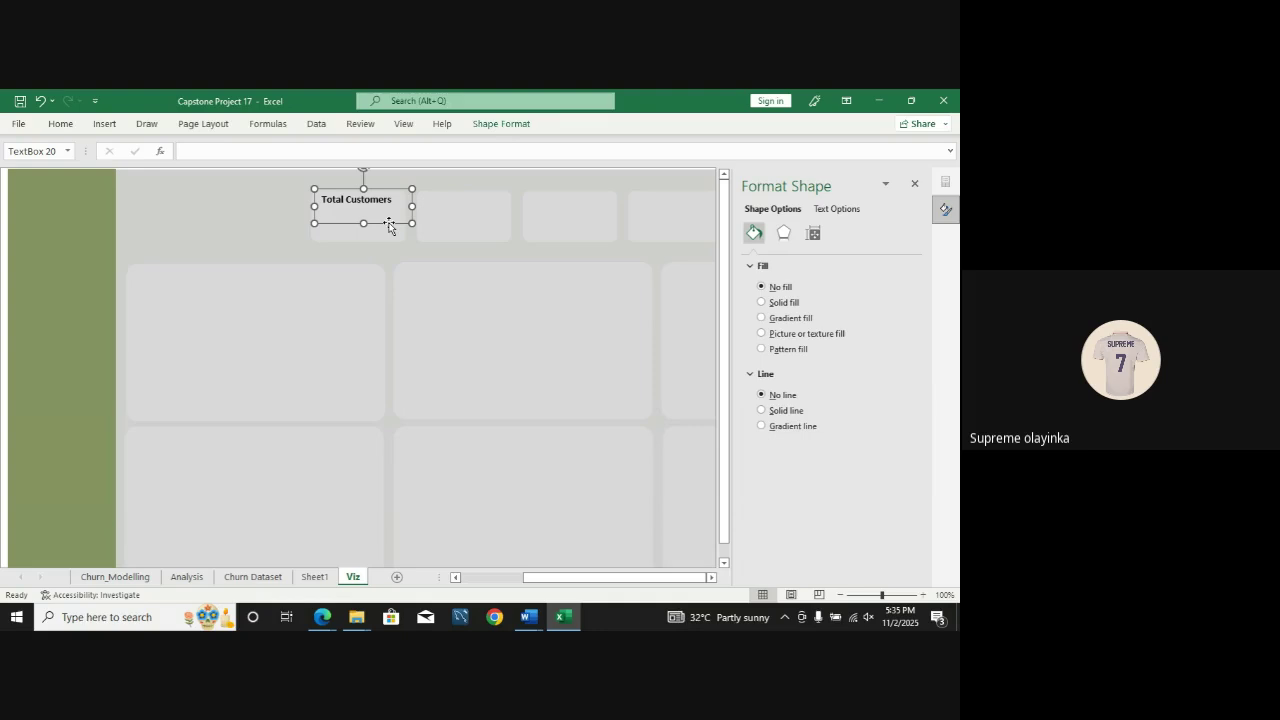
left_click_drag(363, 223, 403, 200)
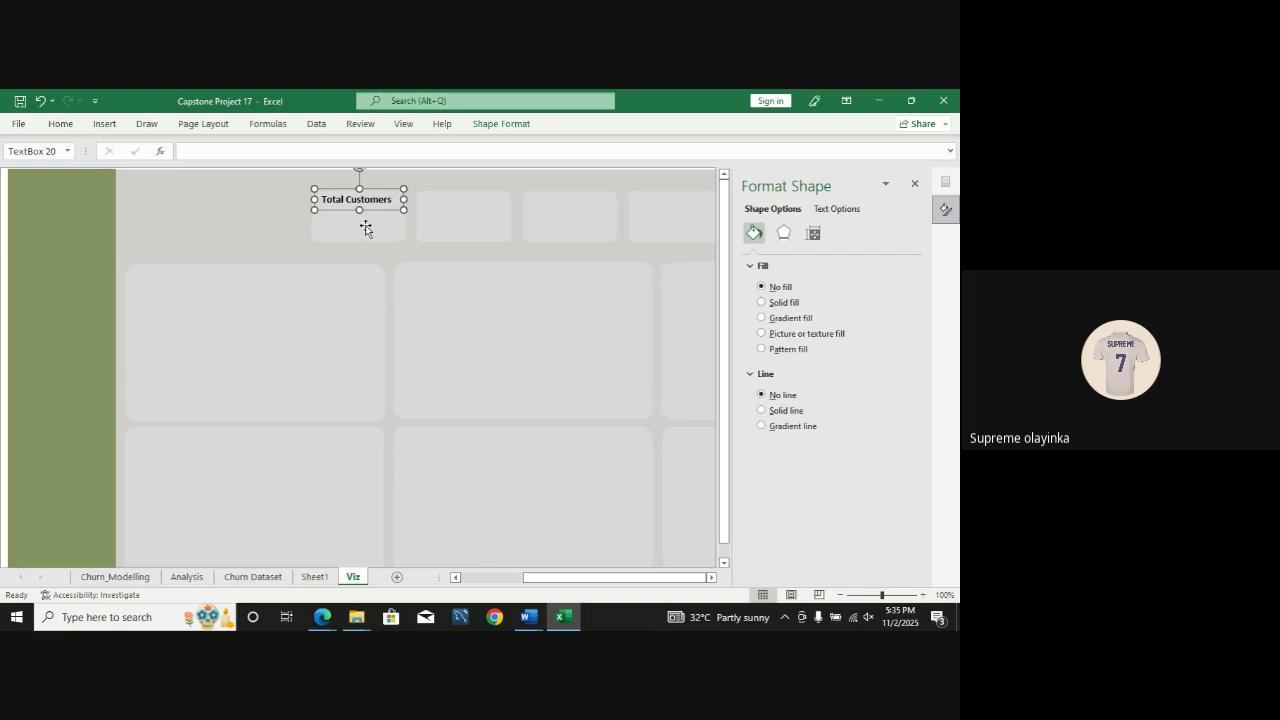
Step: Duplicate the "Total Customers" text box, place the copy directly beneath it in the card, and clear the copy's text
key("ctrl+d")
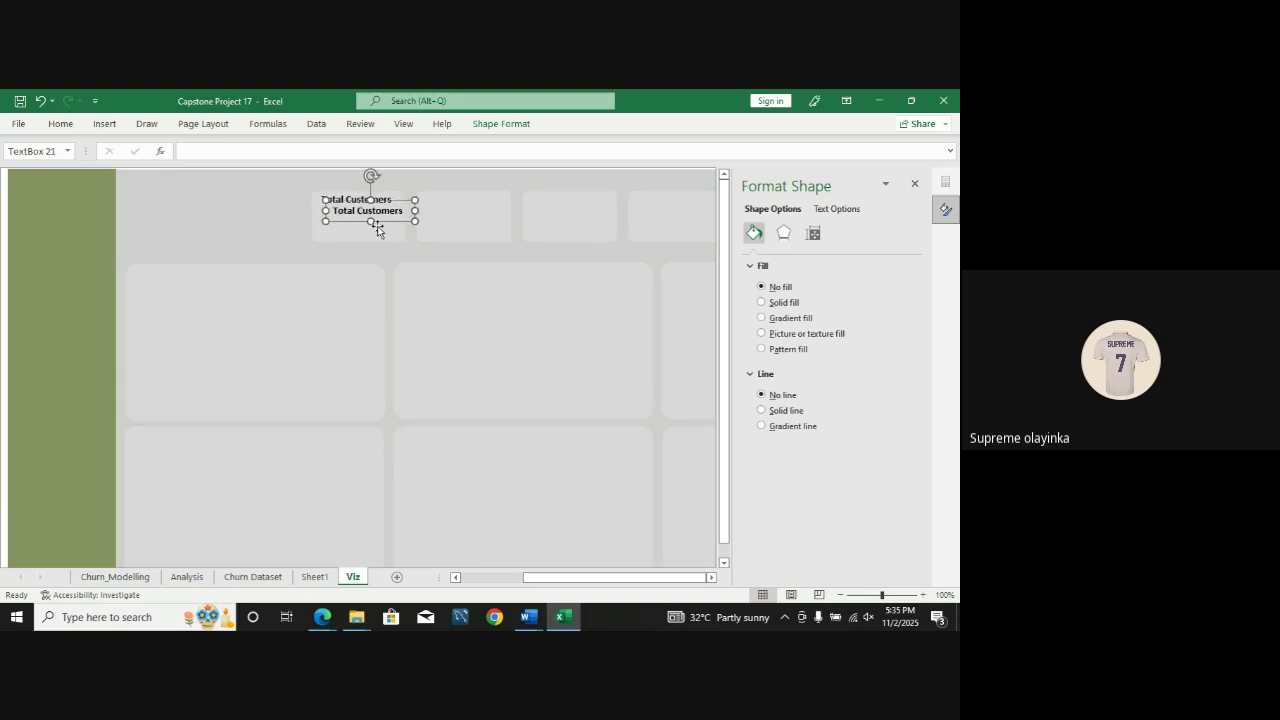
left_click_drag(384, 222, 312, 218)
key("BackSpace")
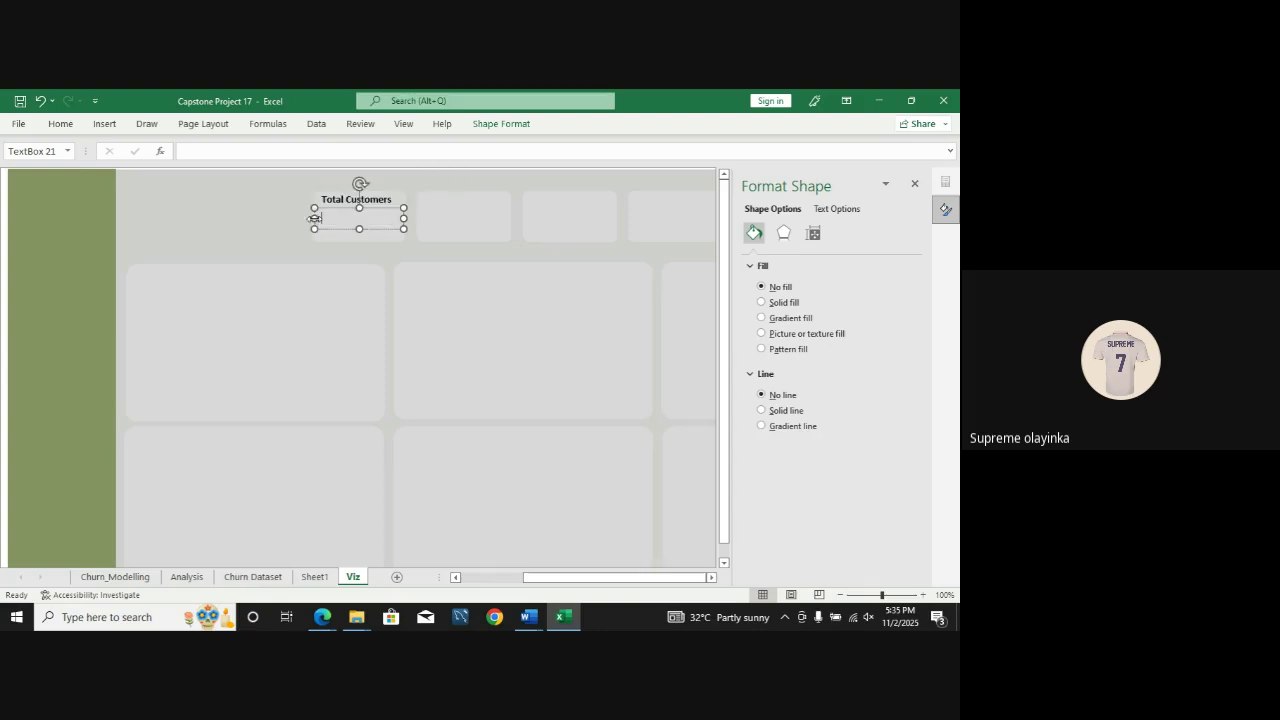
left_click(353, 275)
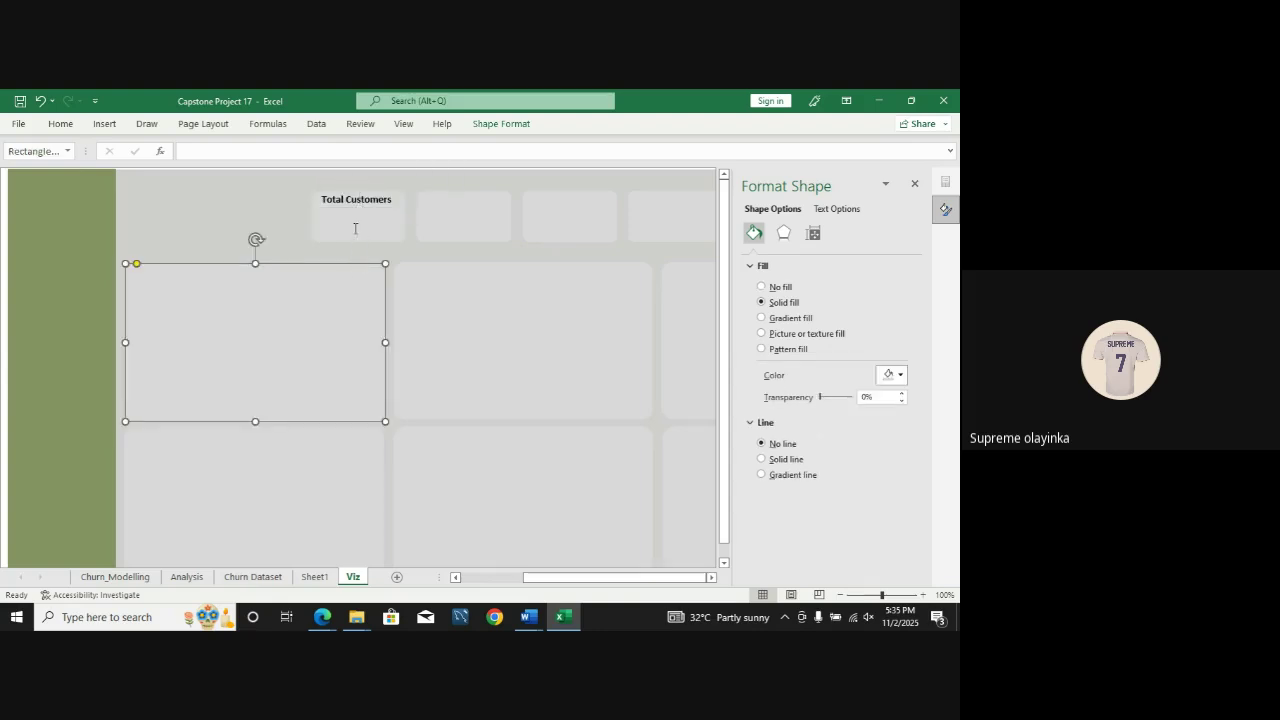
Step: Link the empty text box beneath "Total Customers" on the Viz sheet to the customer count in Analysis!C4
left_click(357, 218)
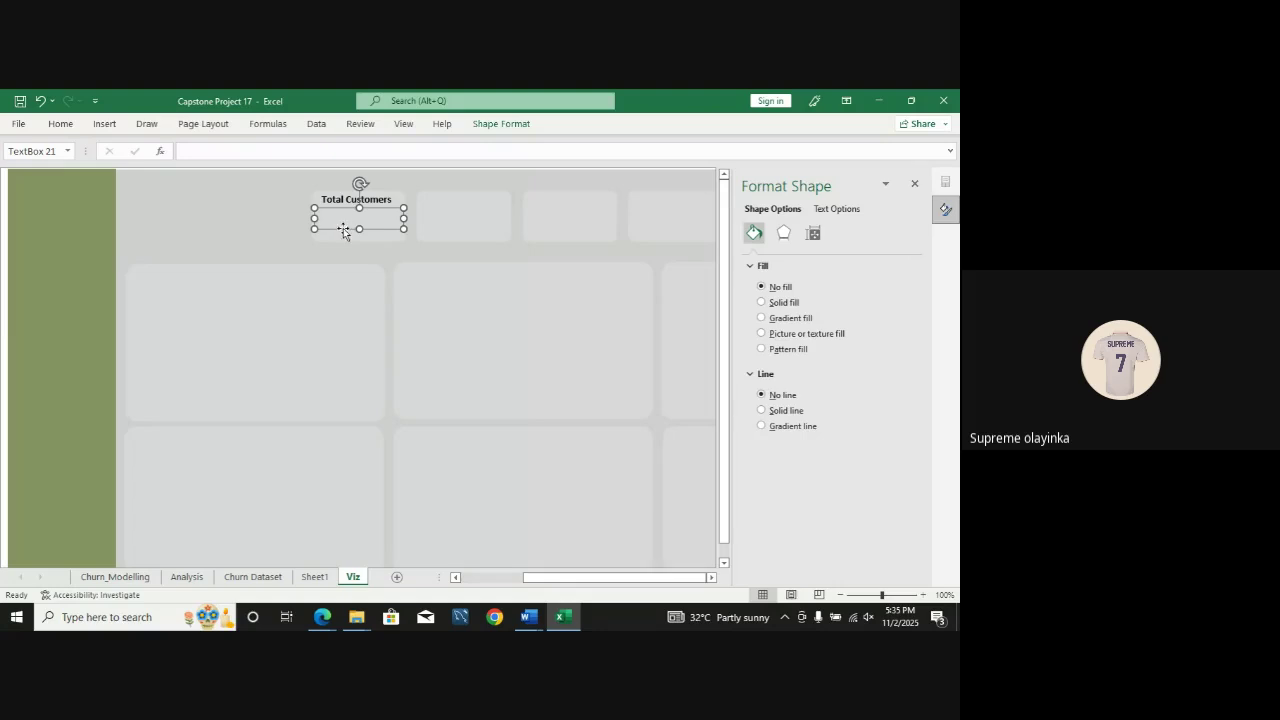
left_click(188, 577)
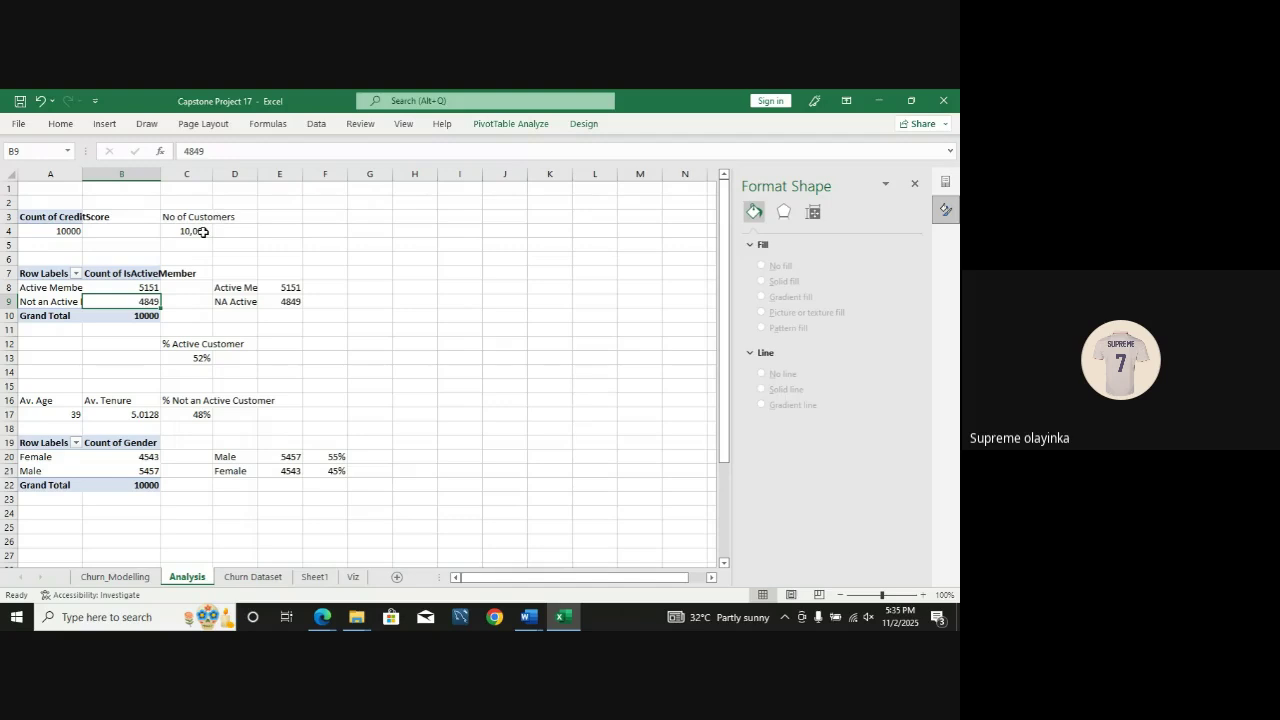
left_click(254, 580)
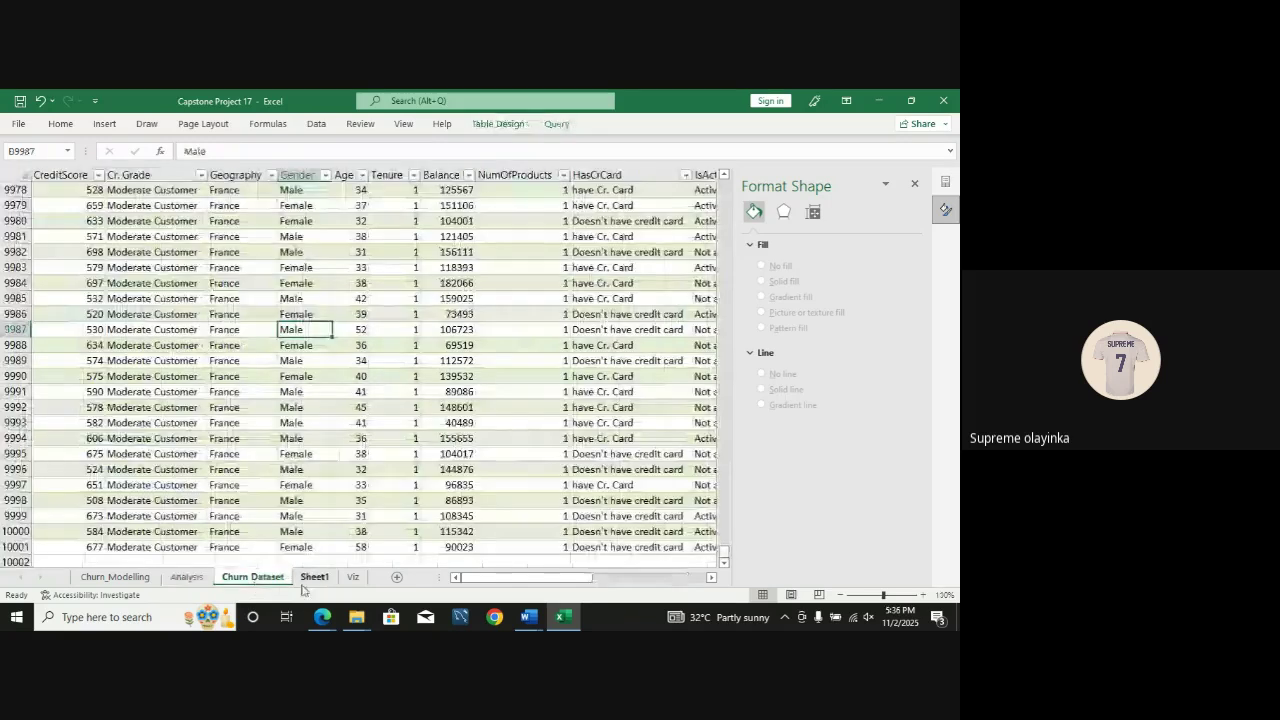
left_click(346, 578)
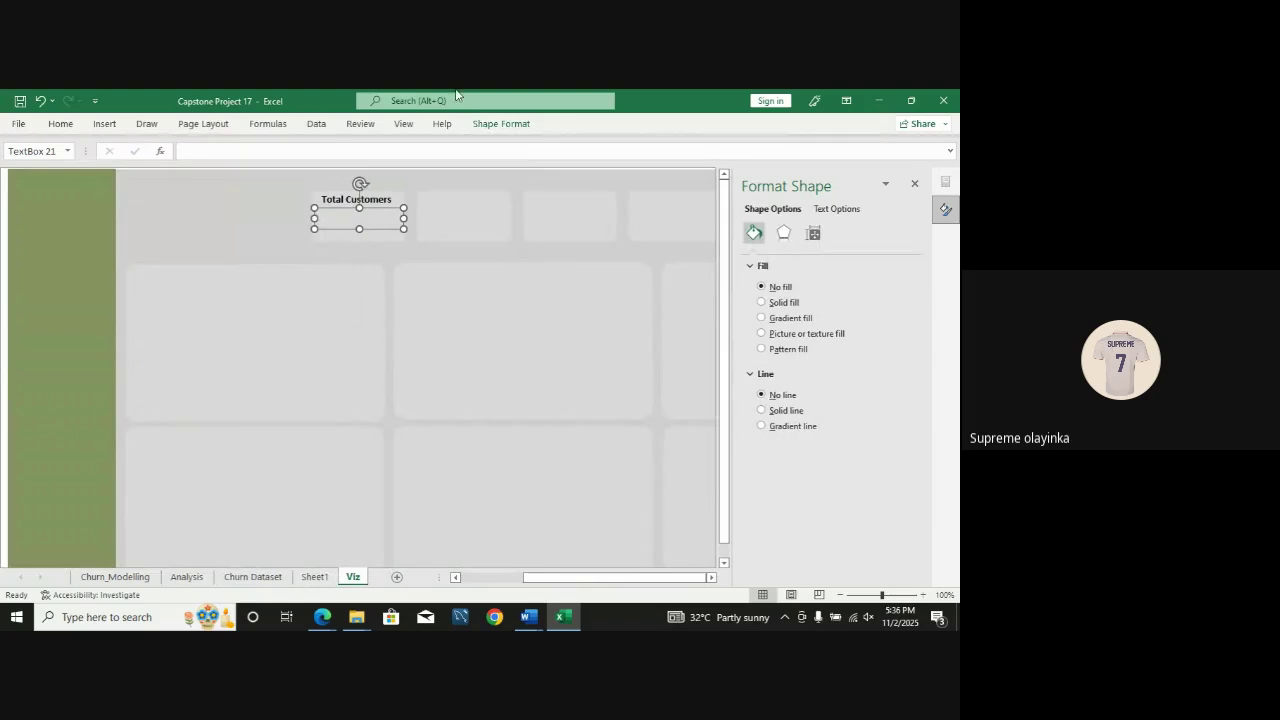
left_click(268, 124)
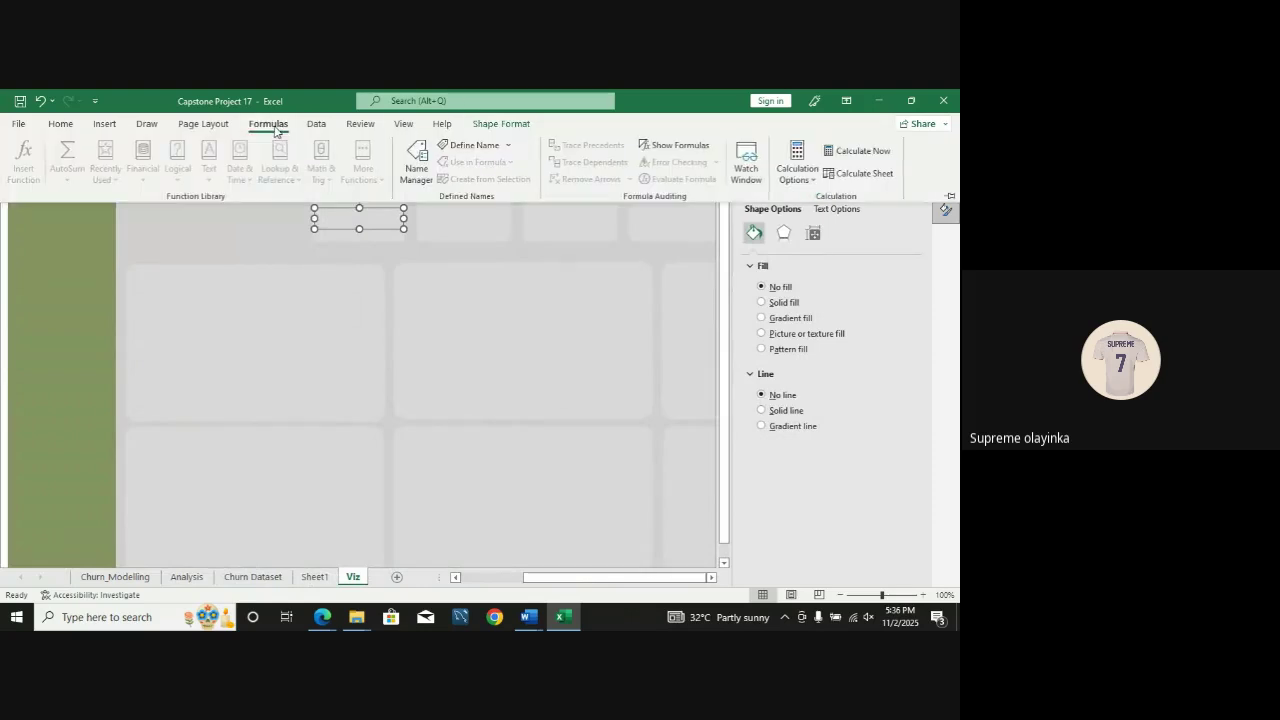
left_click(402, 123)
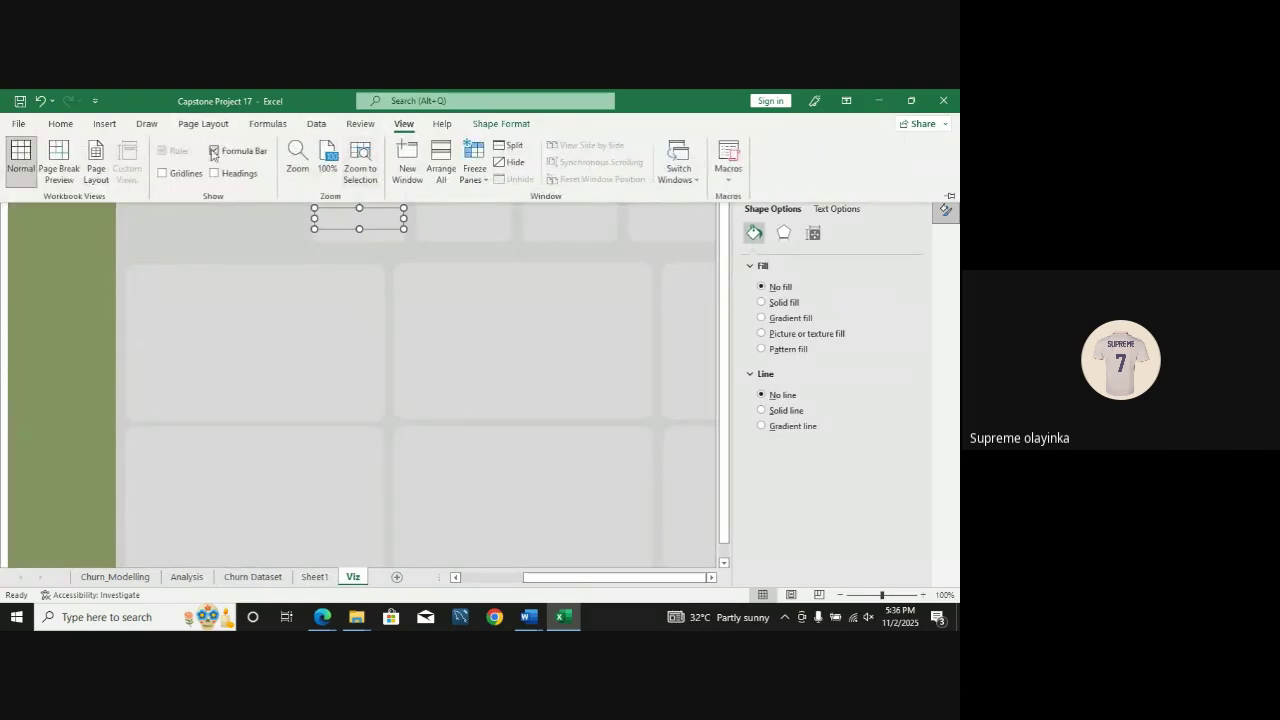
left_click(191, 260)
left_click(250, 152)
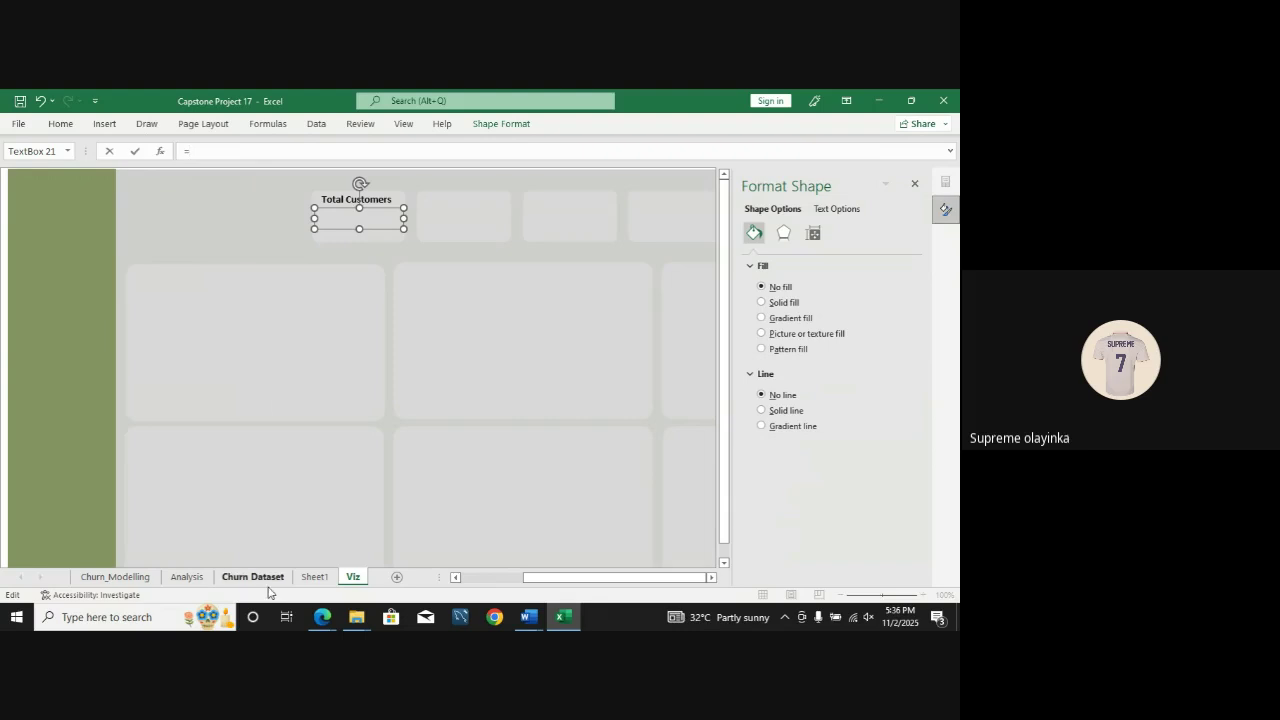
left_click(201, 578)
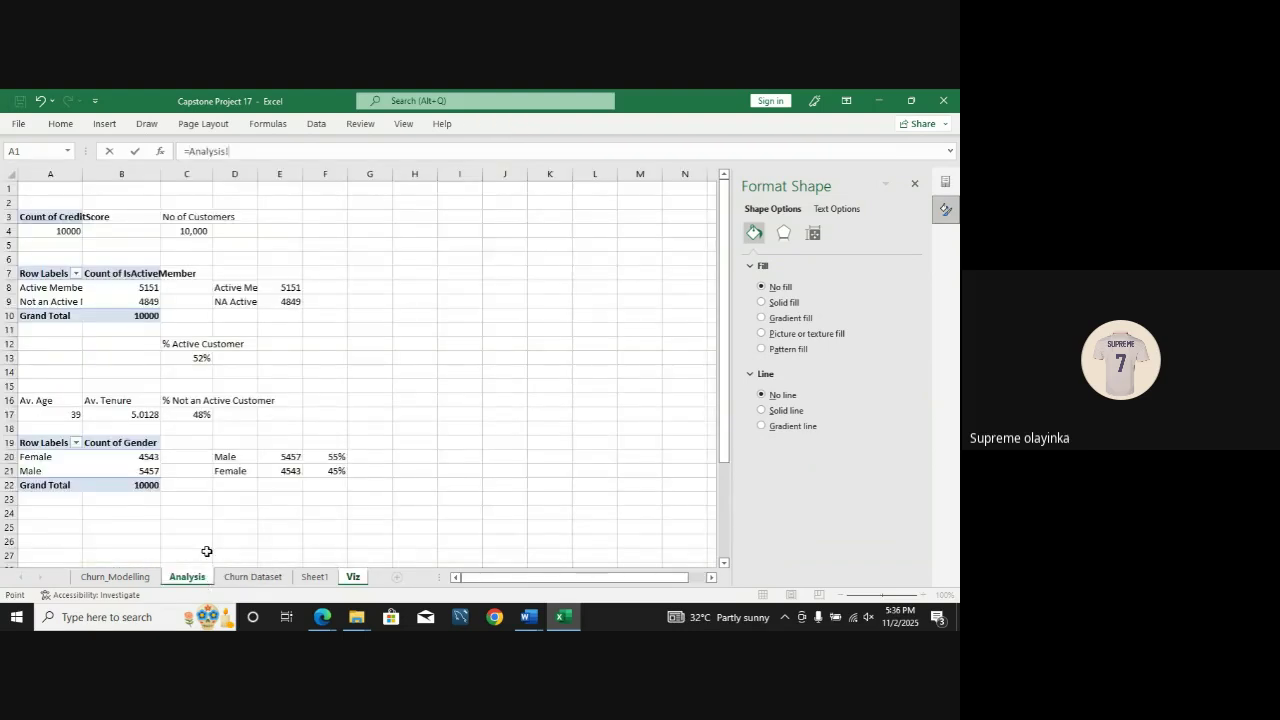
left_click(205, 231)
key("Return")
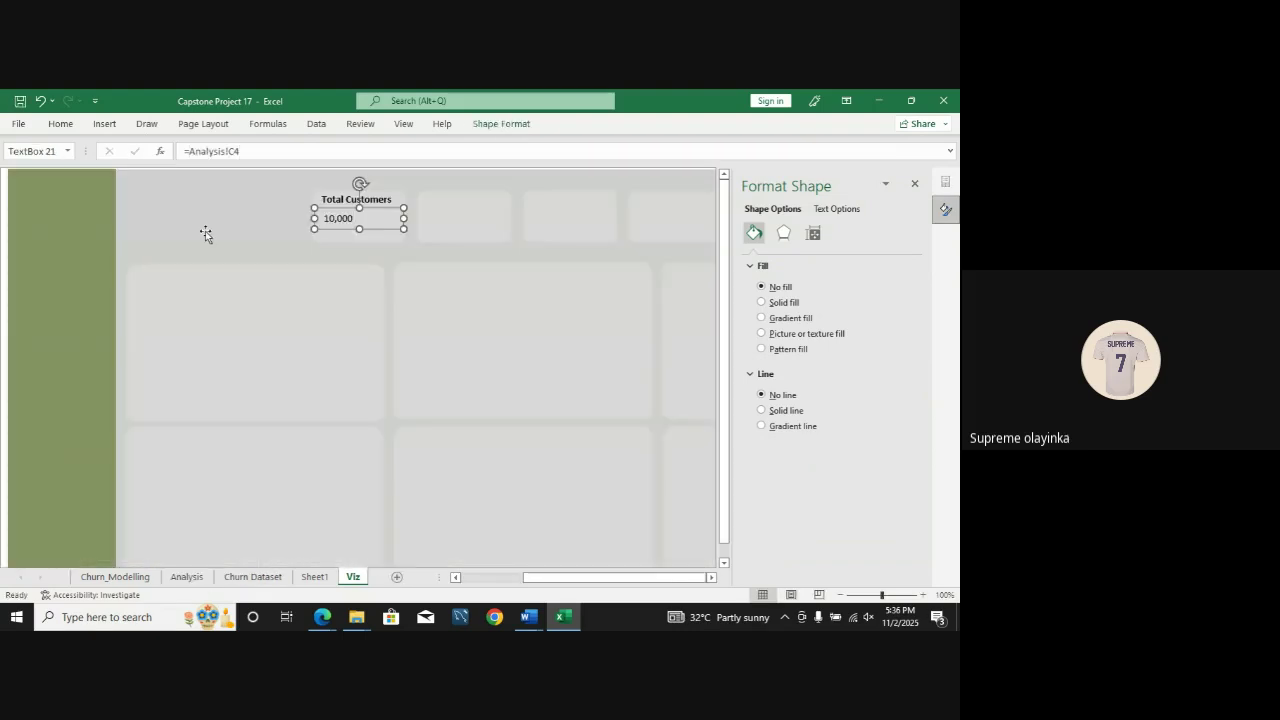
Step: Make the linked customer count bold and set its font color to a lighter tint of black
double_click(356, 219)
left_click(62, 124)
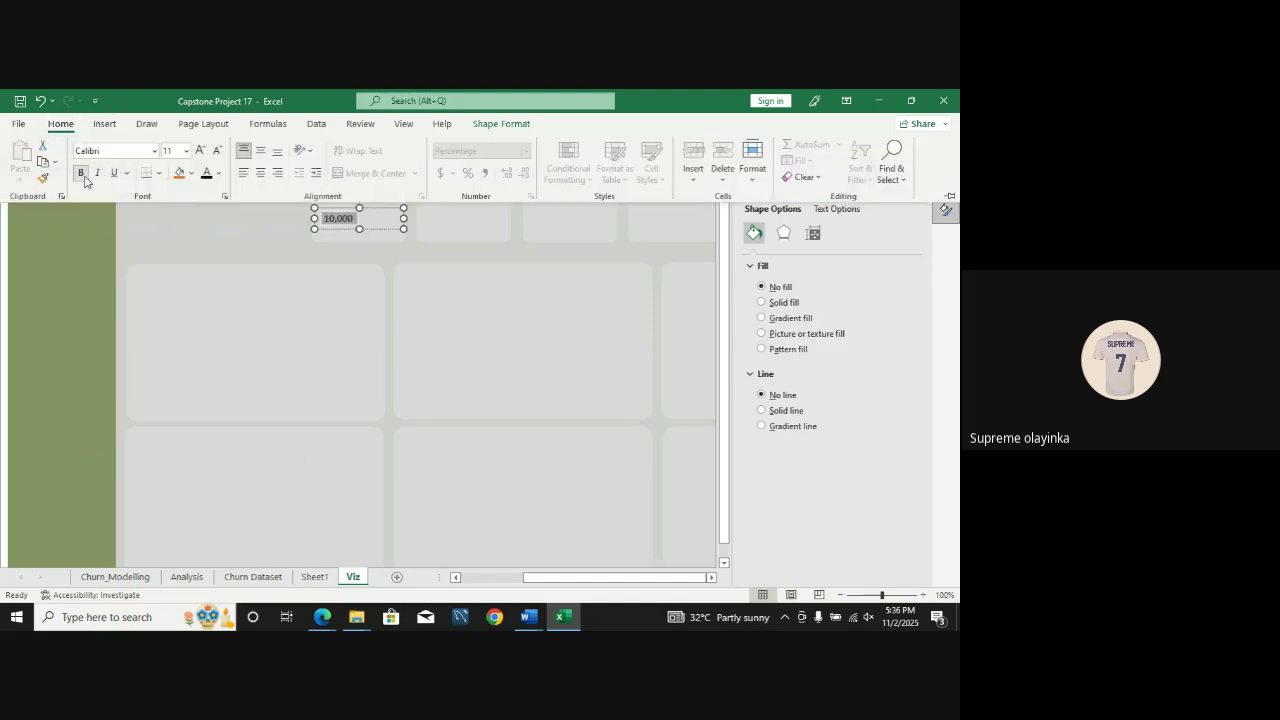
left_click(81, 173)
left_click(218, 174)
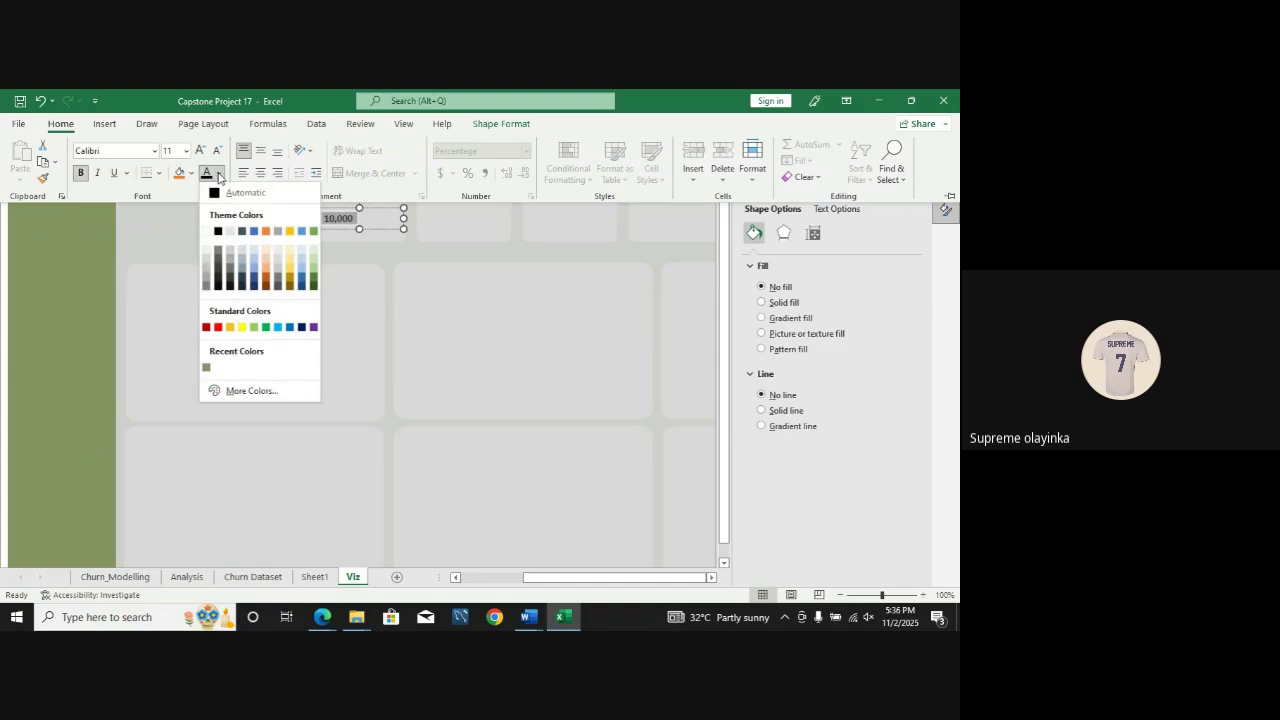
left_click(218, 249)
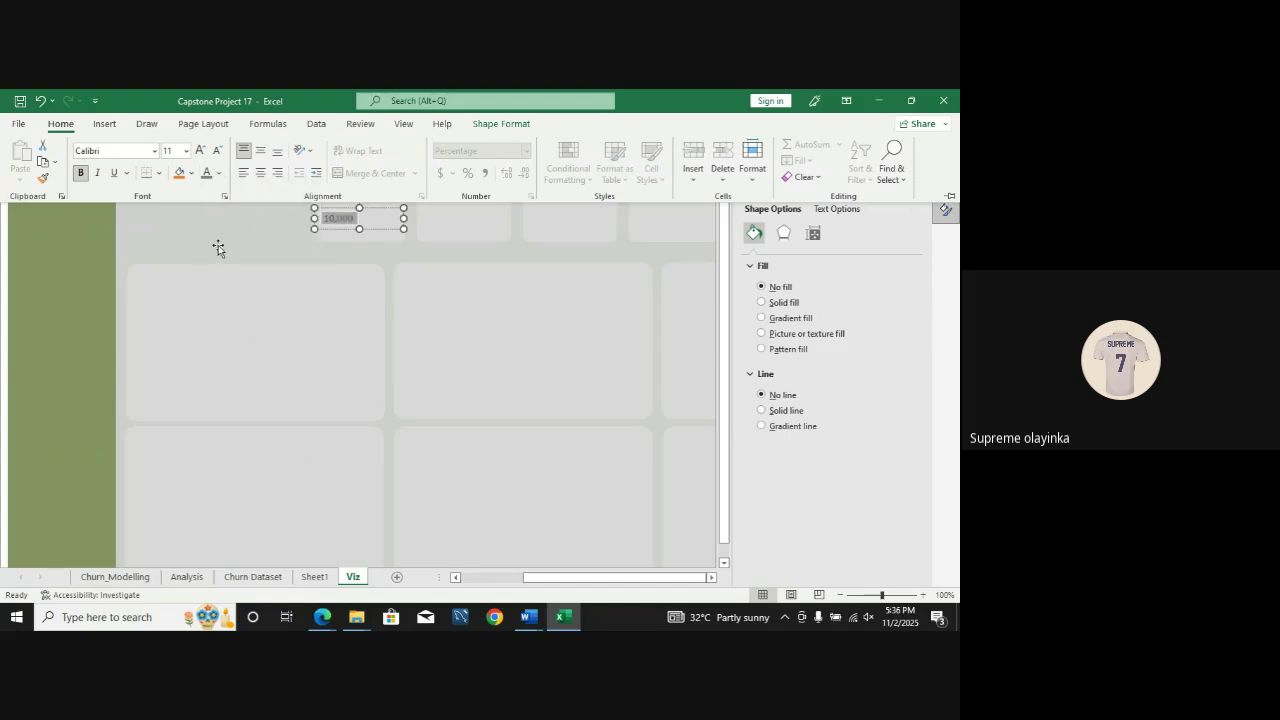
left_click(276, 282)
left_click(280, 287)
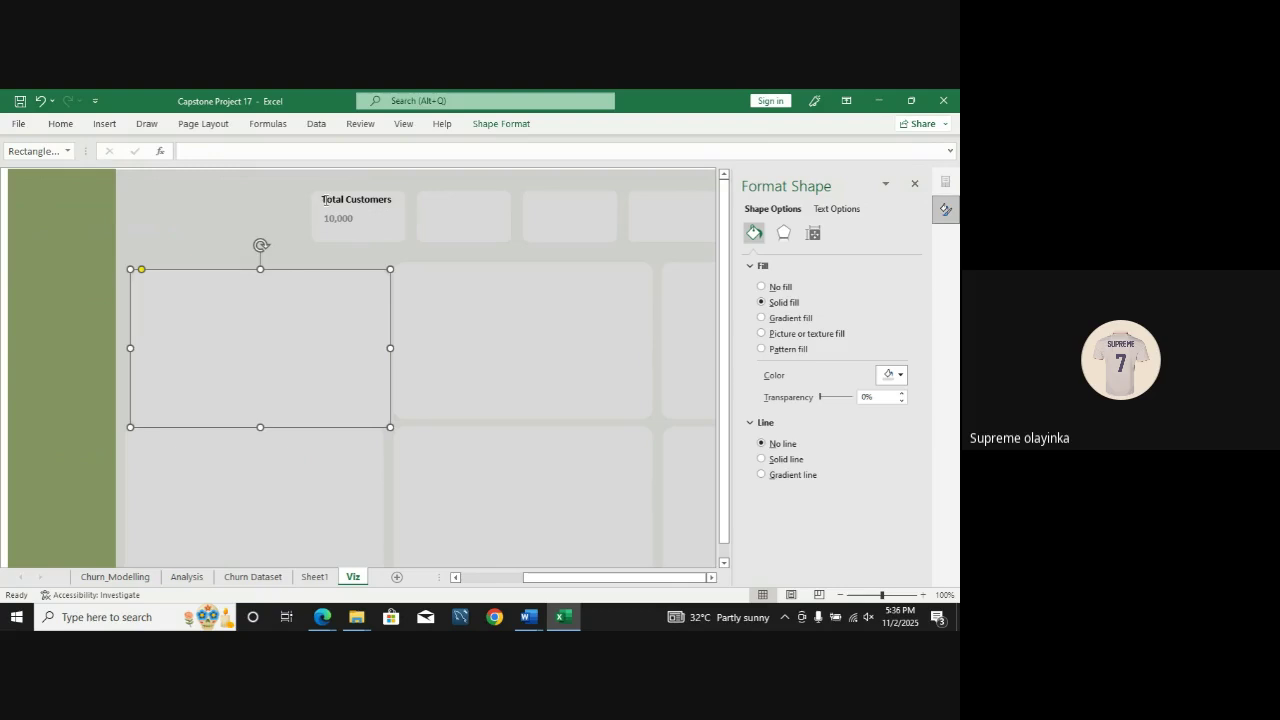
Step: Set the font color of the linked customer count to solid black
left_click(349, 224)
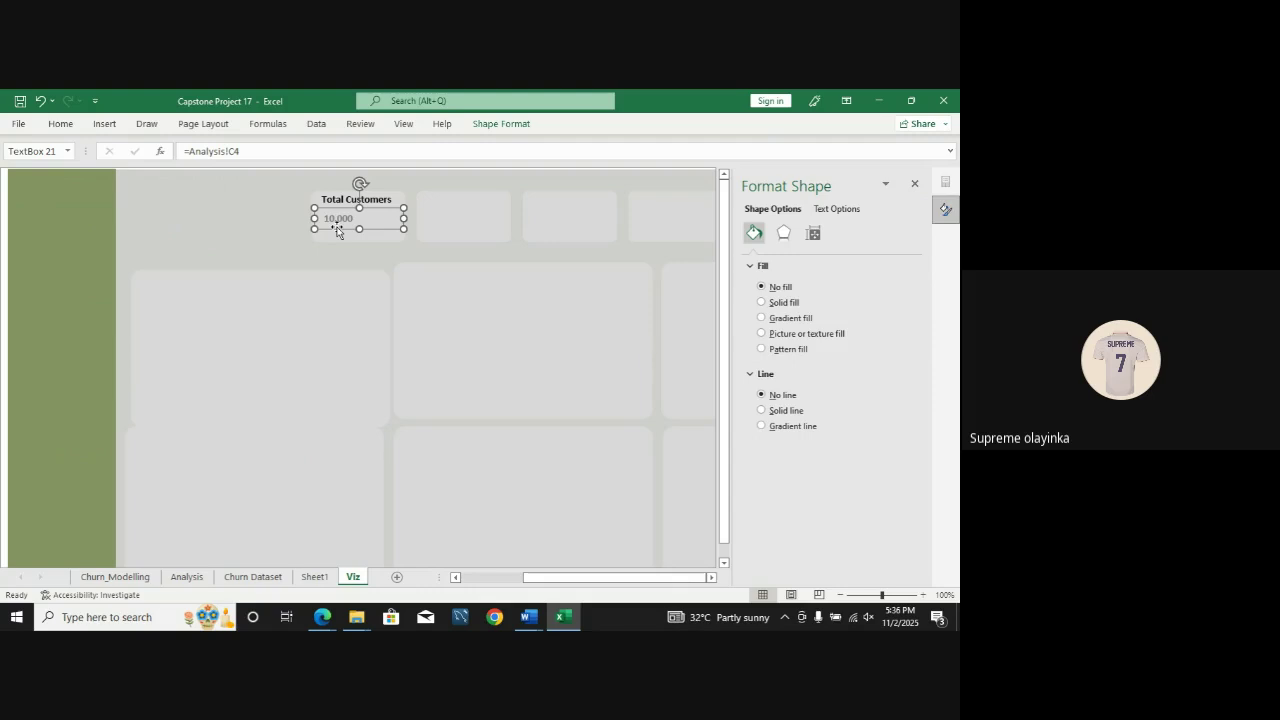
left_click(337, 221)
double_click(337, 221)
left_click(106, 124)
left_click(66, 126)
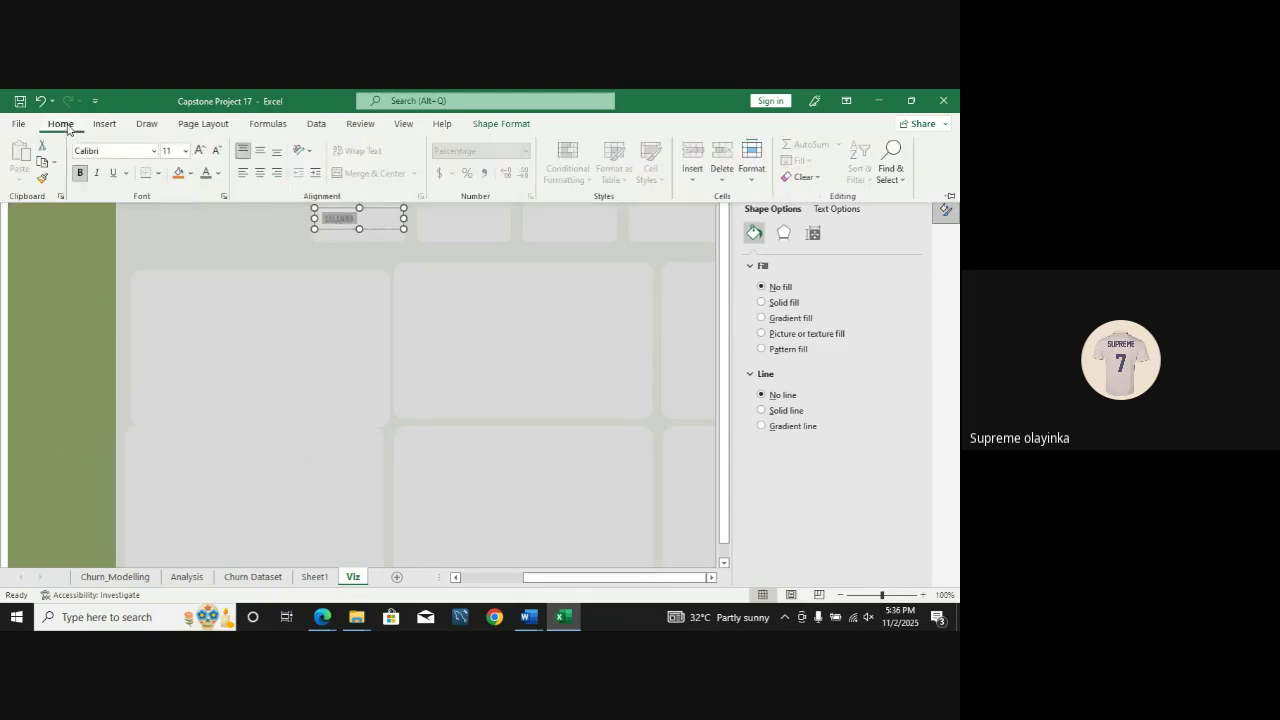
left_click(216, 175)
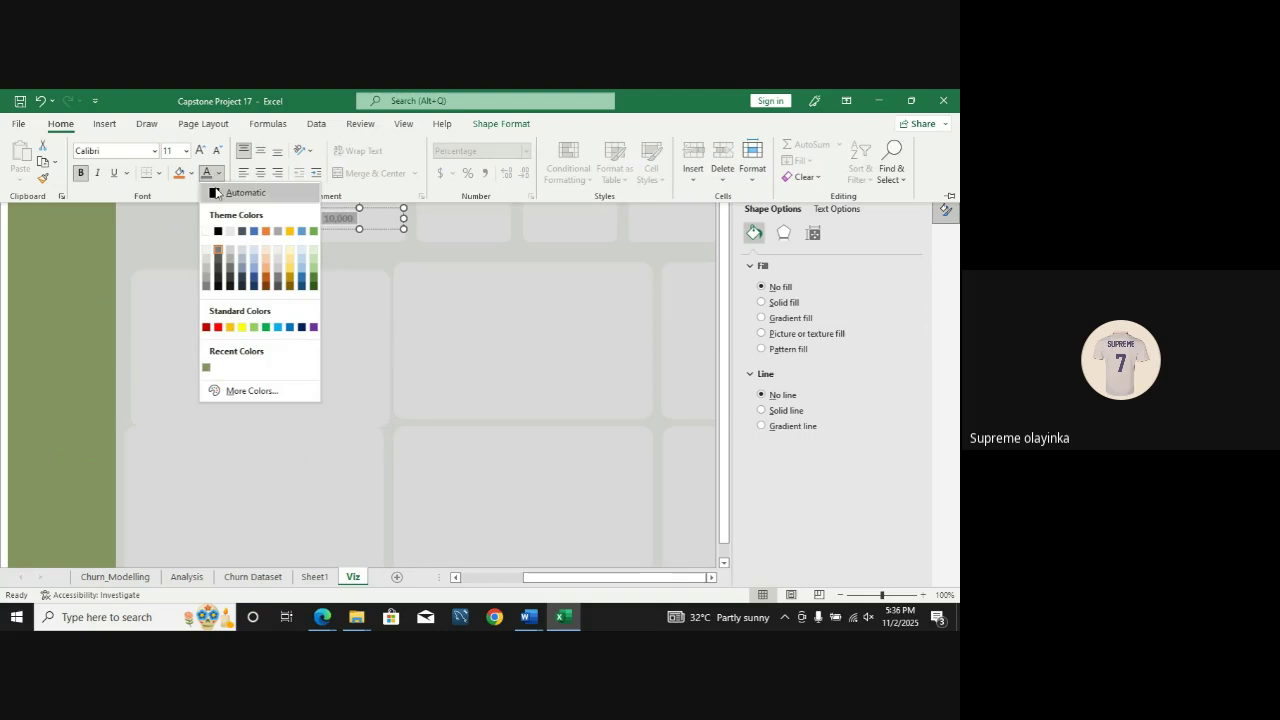
left_click(218, 231)
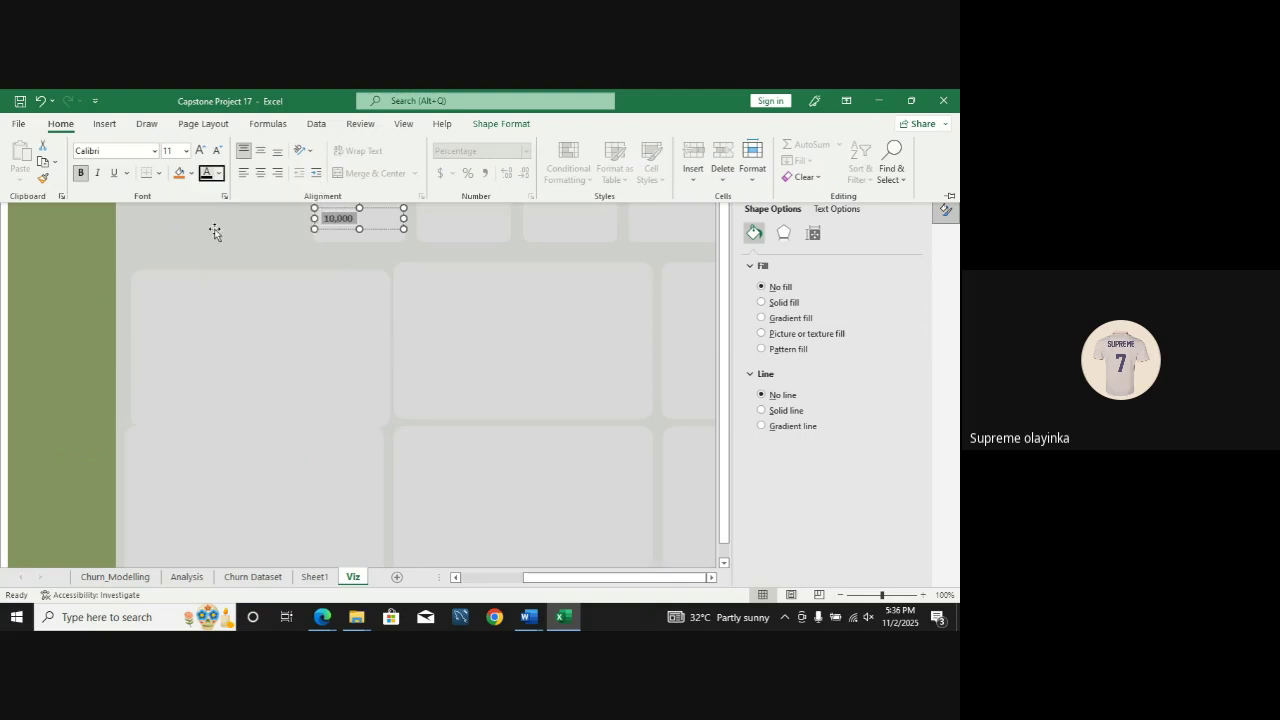
left_click(313, 298)
Step: Increase the "Total Customers" label's font size by one increment, then widen and reposition its text box to fit on one line
left_click(372, 198)
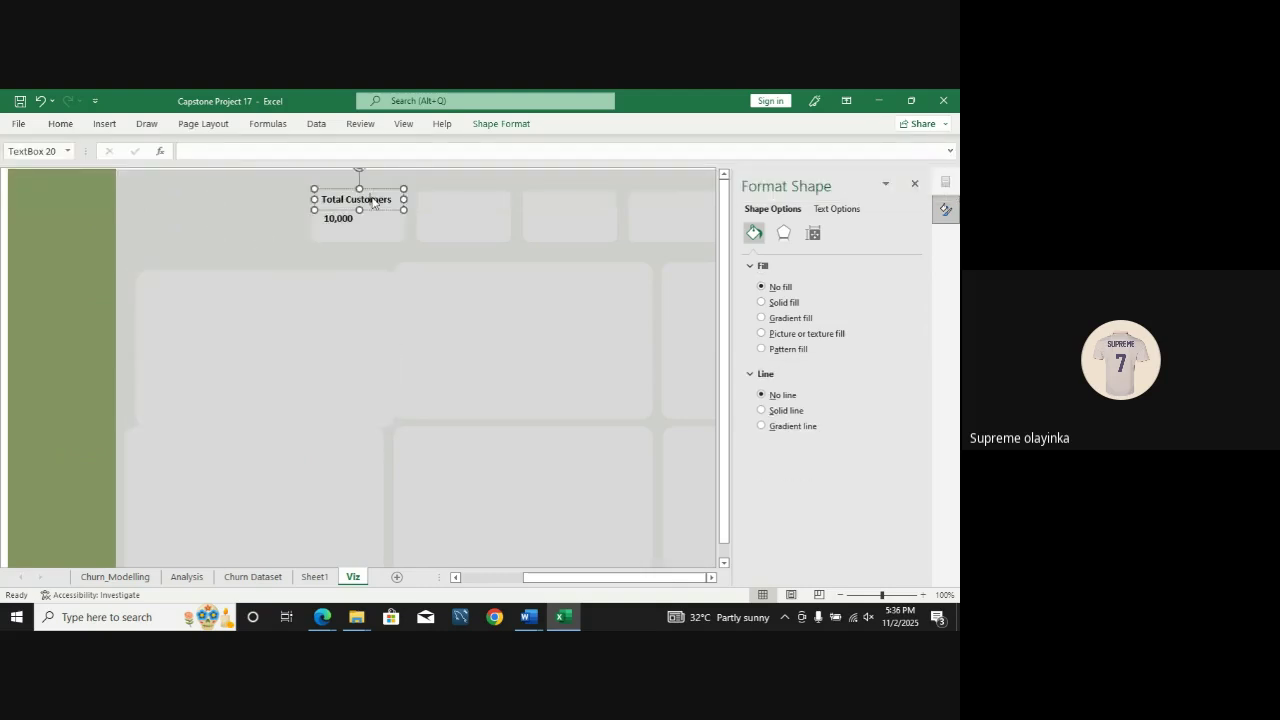
left_click(104, 124)
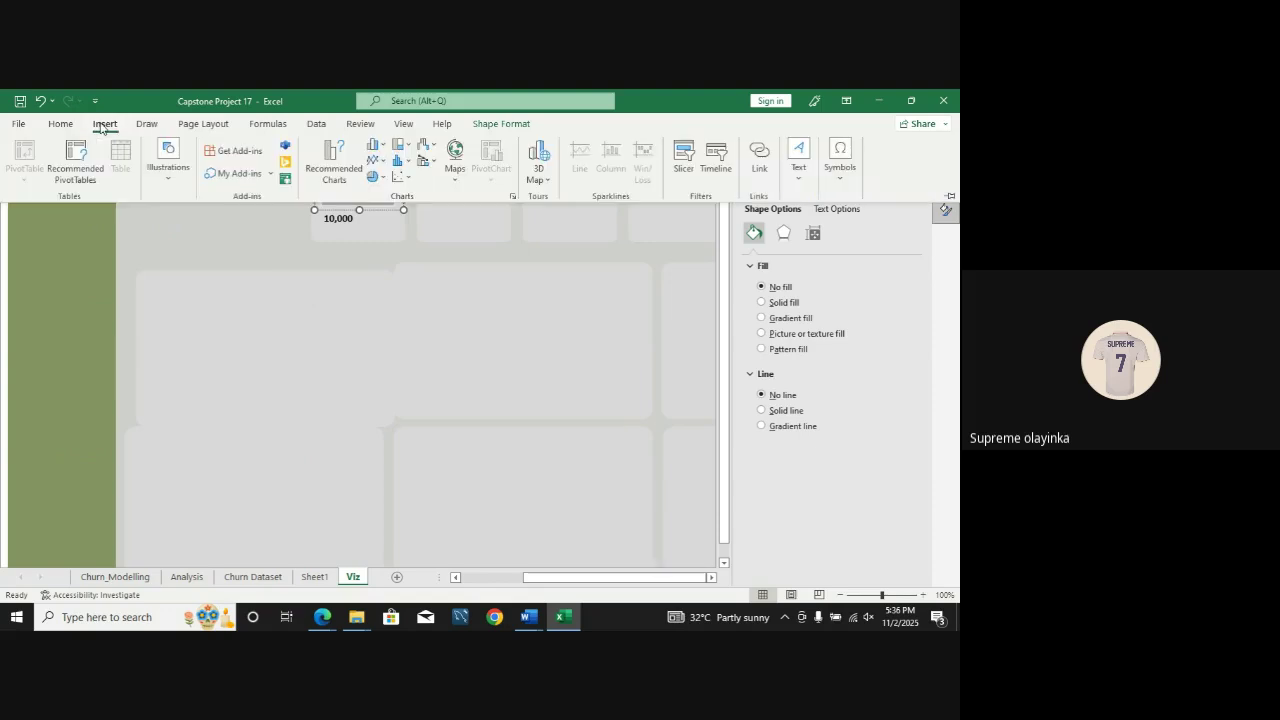
left_click(60, 124)
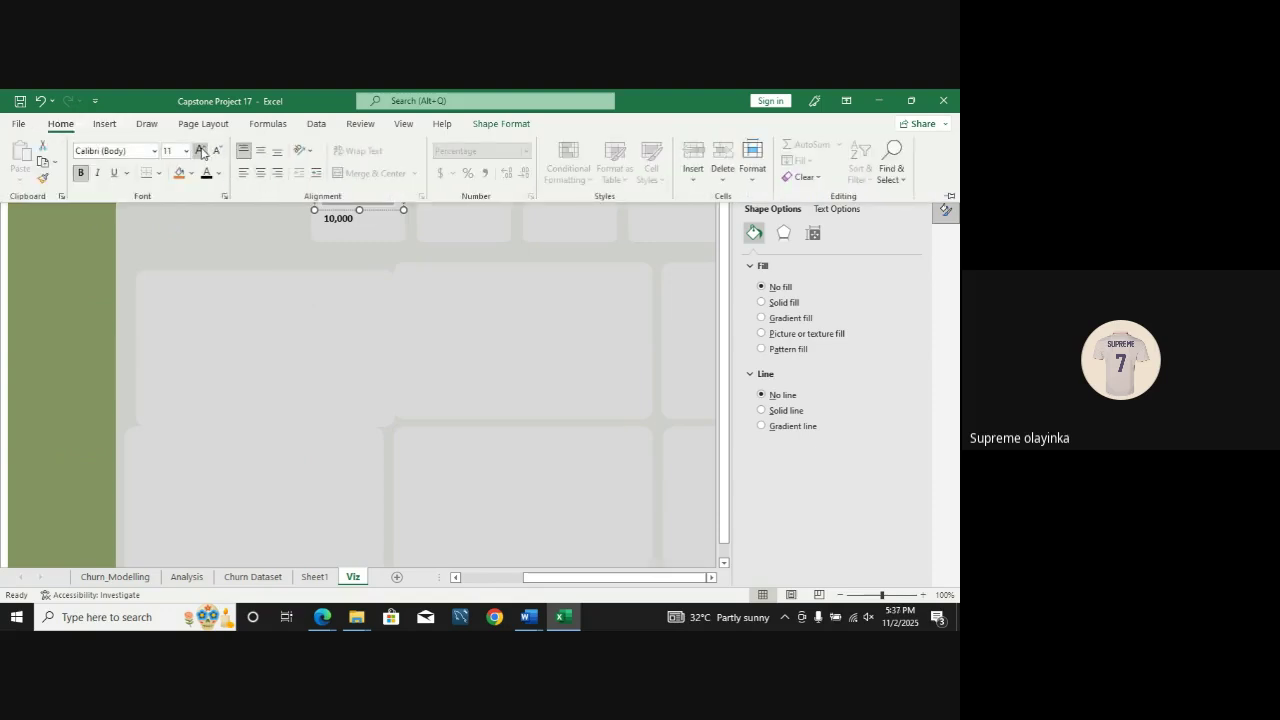
left_click(201, 152)
left_click(449, 297)
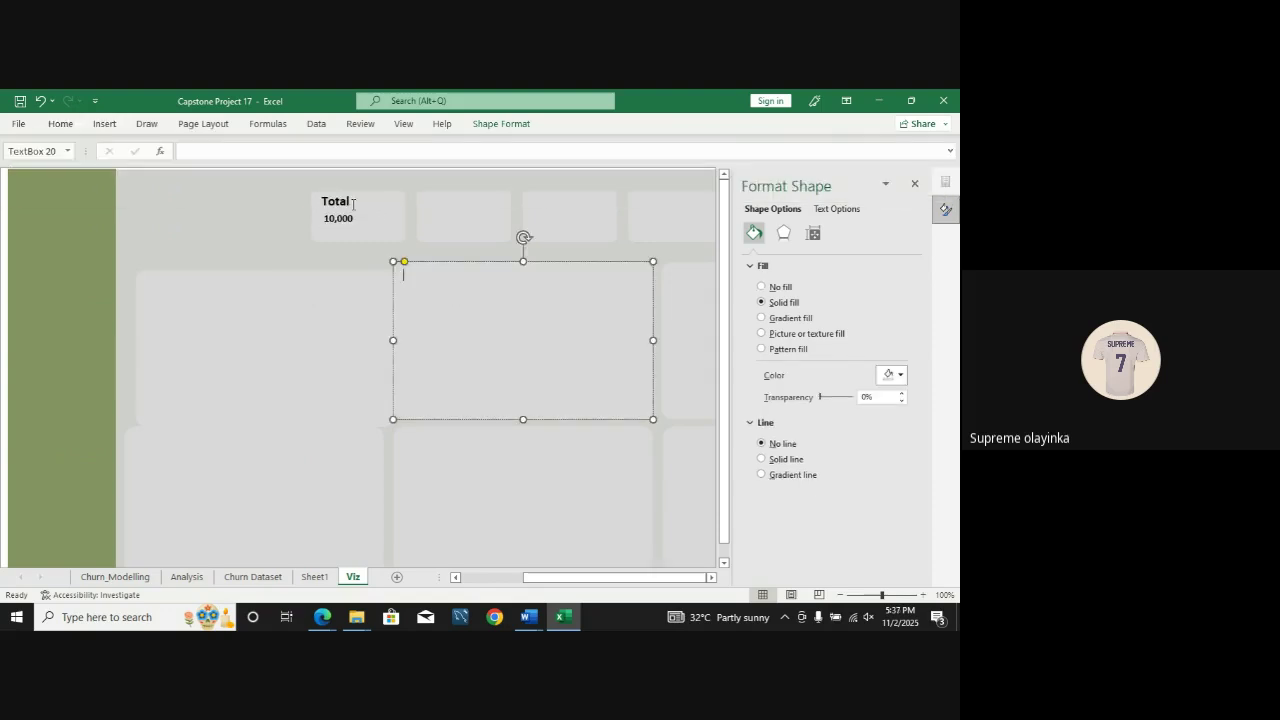
left_click(352, 203)
left_click_drag(404, 199, 424, 200)
left_click(407, 214)
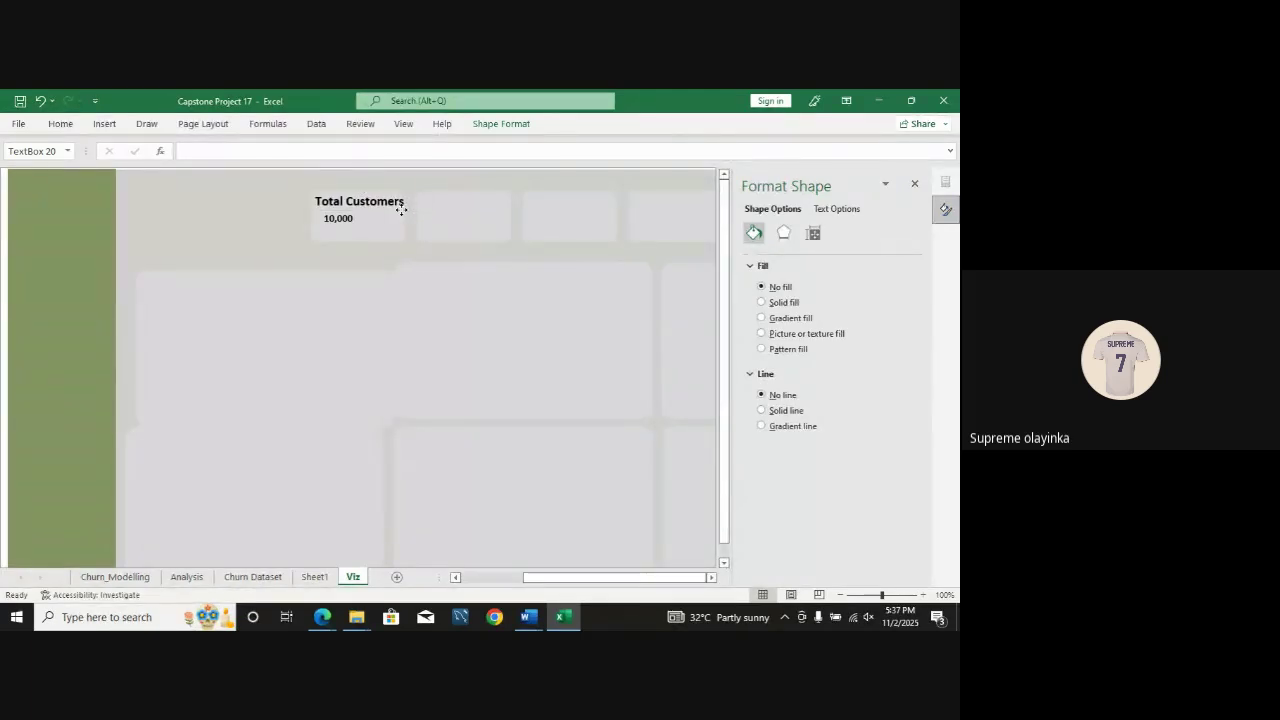
left_click(401, 210)
Step: Move the linked customer count's text box so its value lines up with the start of the "Total Customers" label
left_click(347, 220)
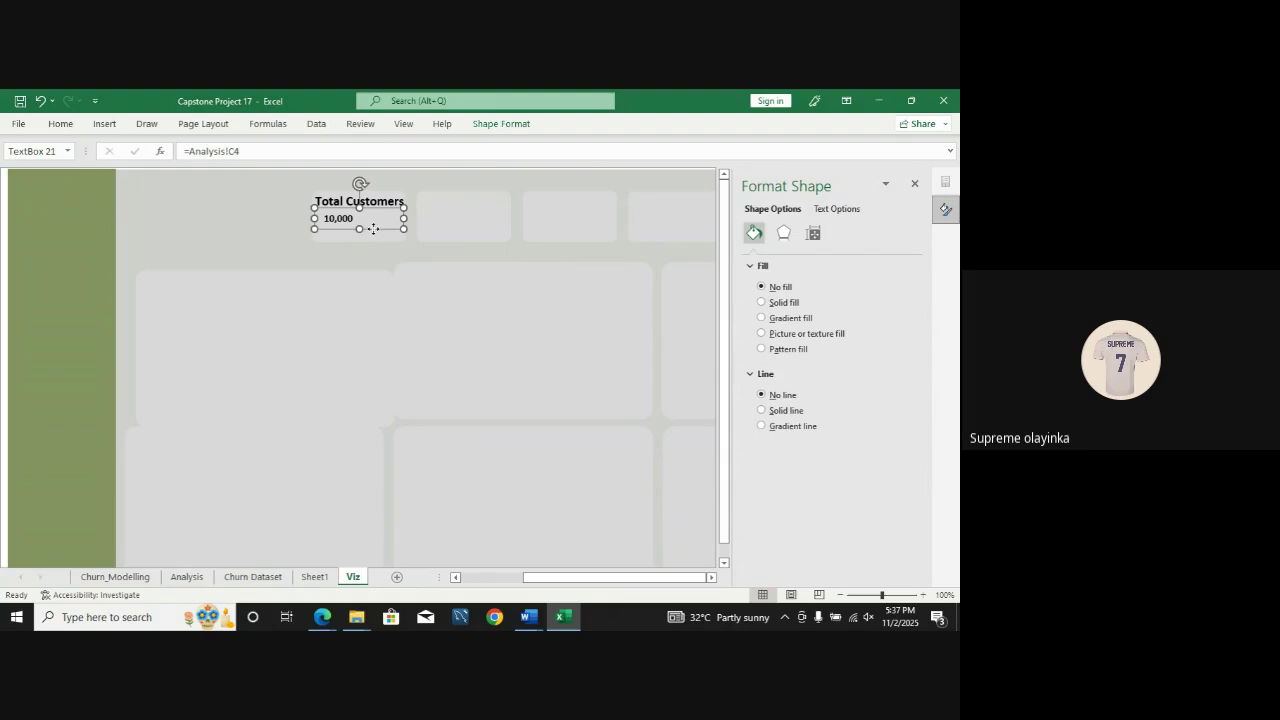
left_click(366, 226)
left_click_drag(364, 227, 364, 227)
left_click(175, 355)
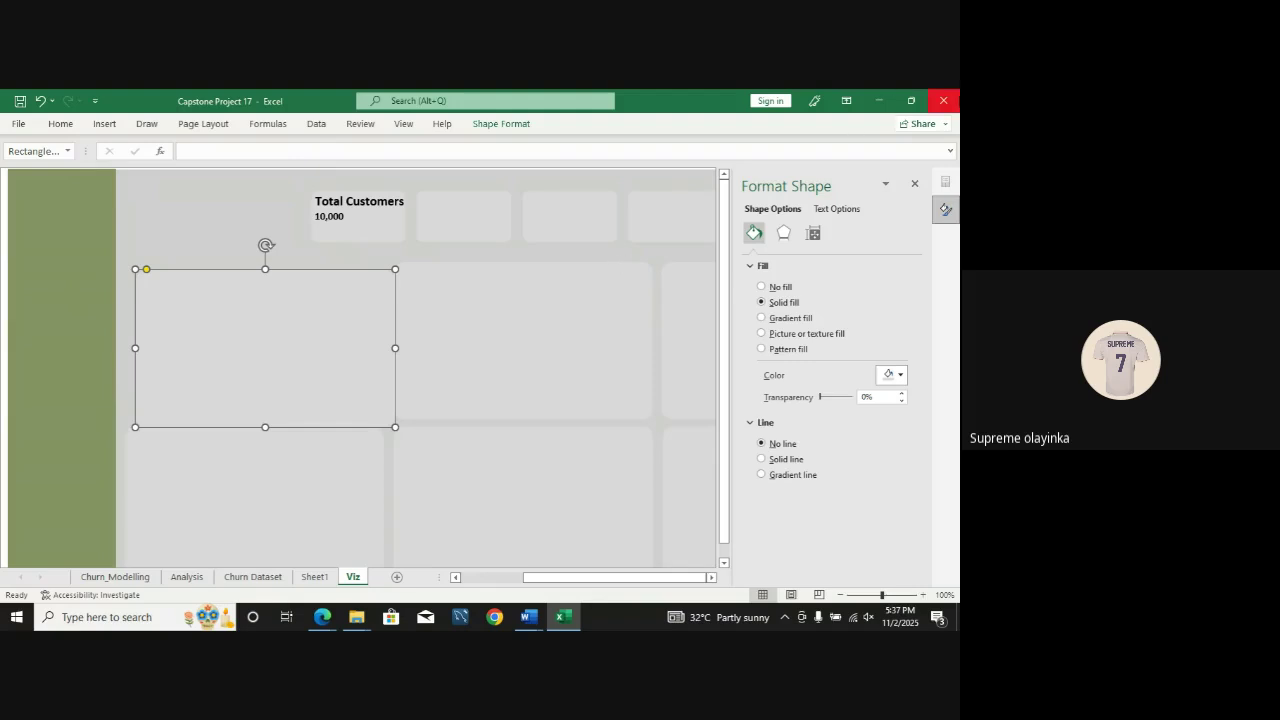
Step: Close the Format Shape pane and go to the active-member count in cell E8 of the Analysis sheet
left_click(914, 184)
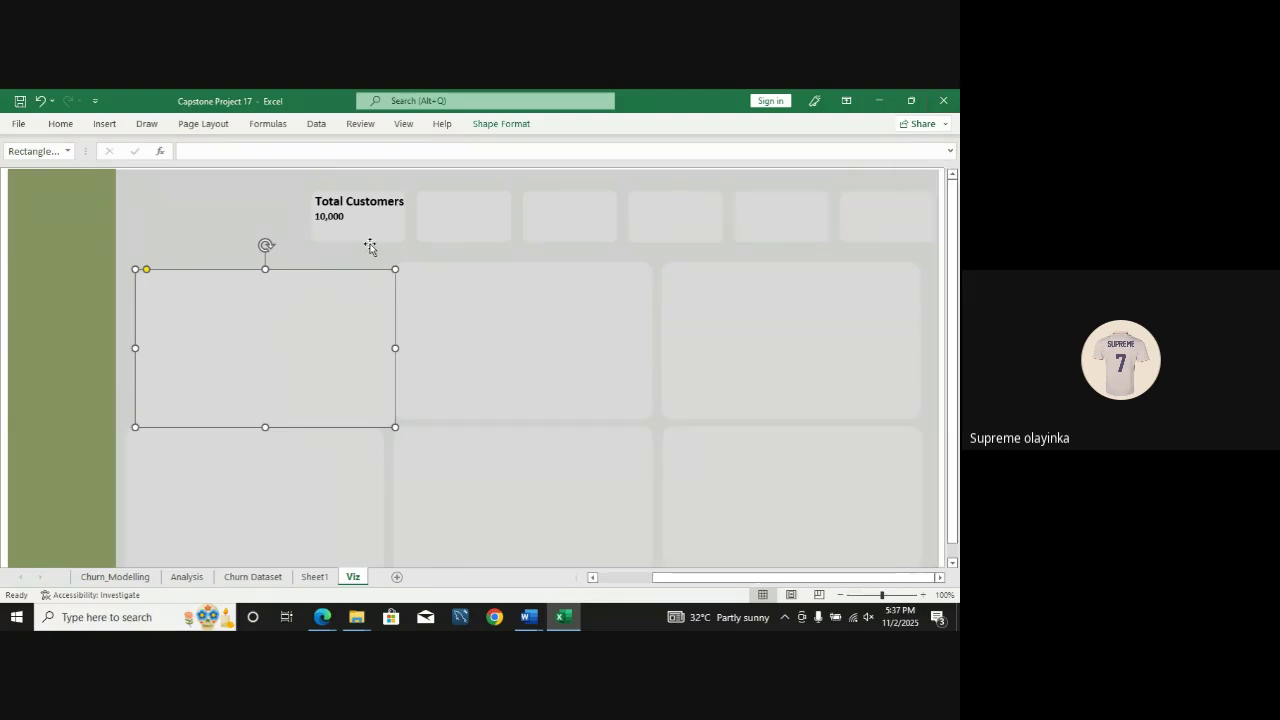
left_click(187, 577)
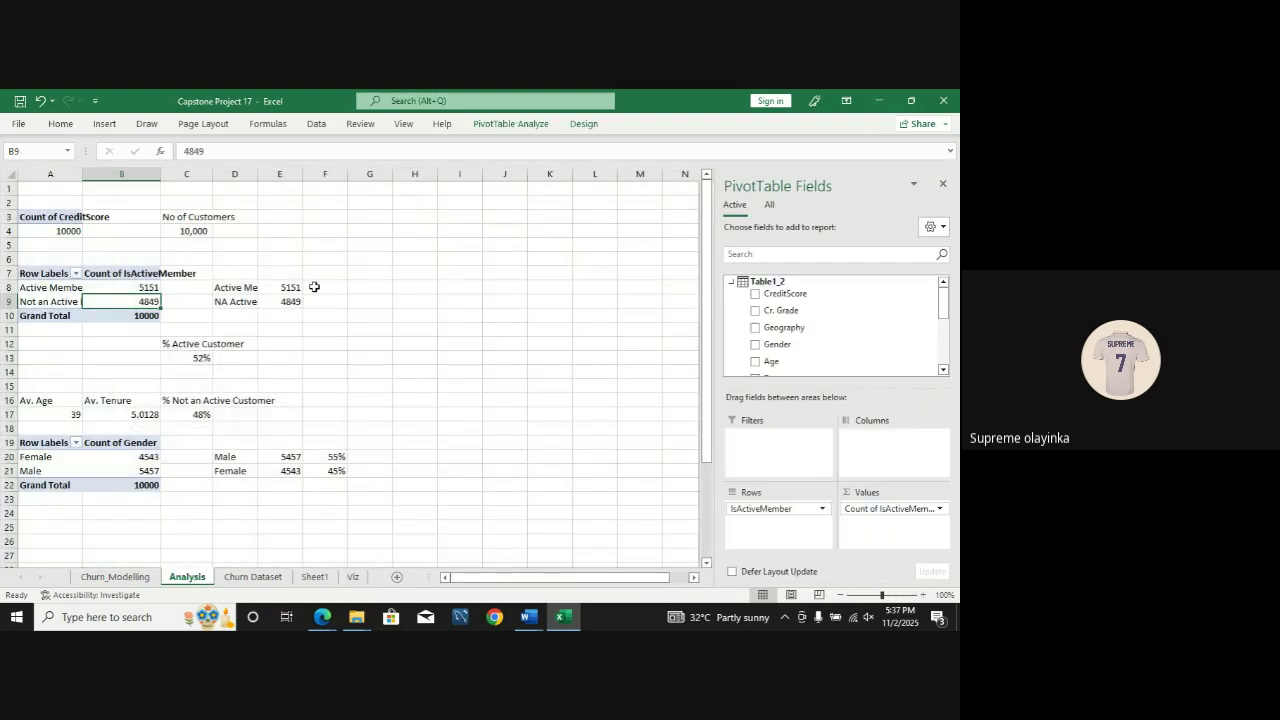
left_click(297, 288)
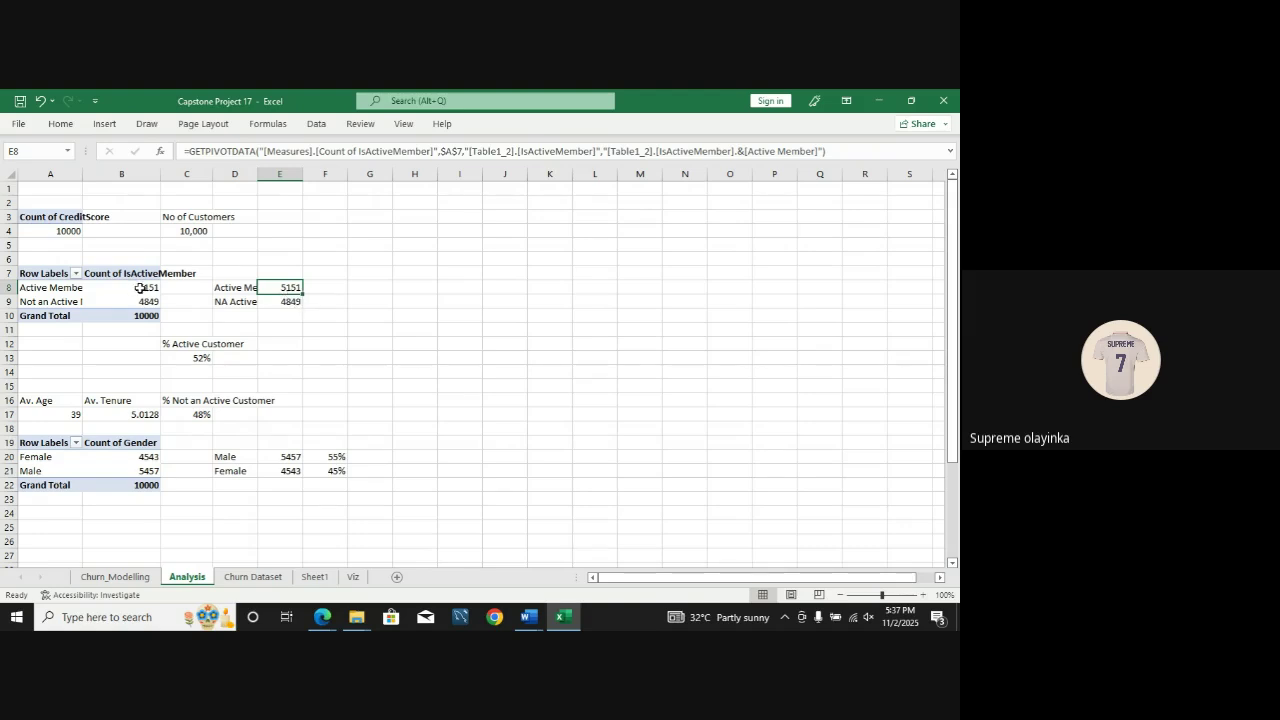
left_click_drag(140, 288, 140, 302)
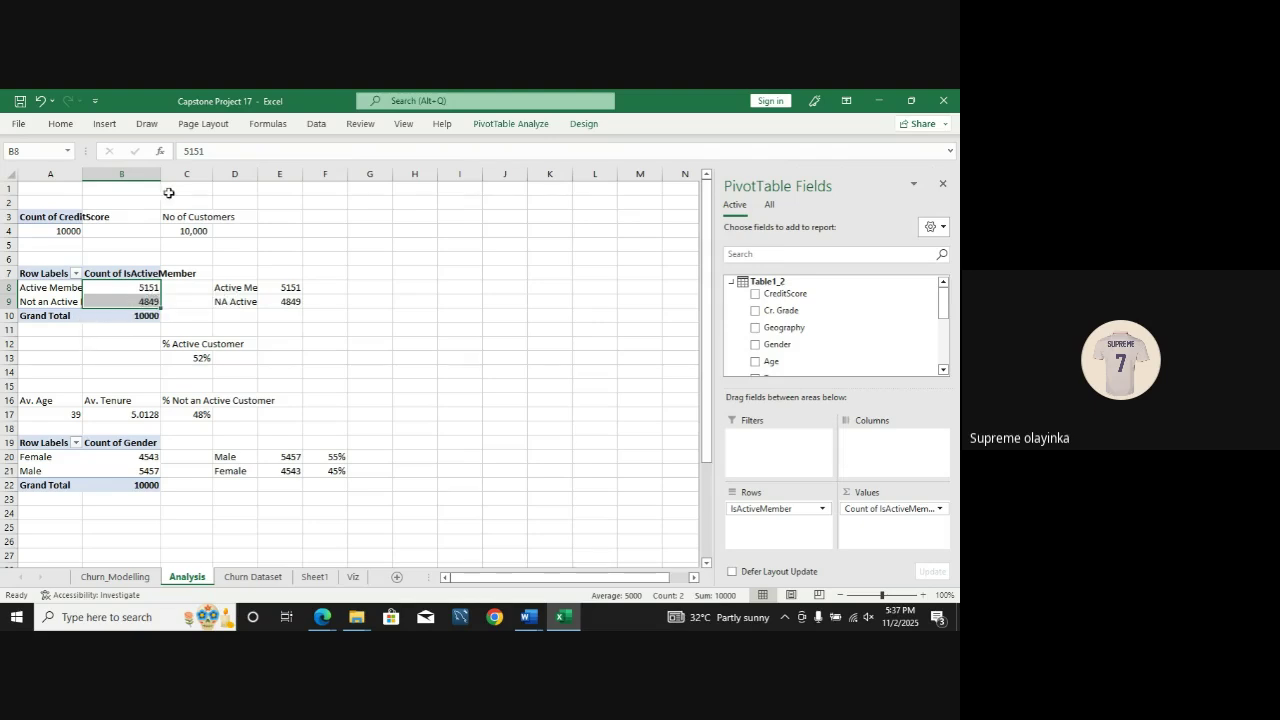
left_click(106, 124)
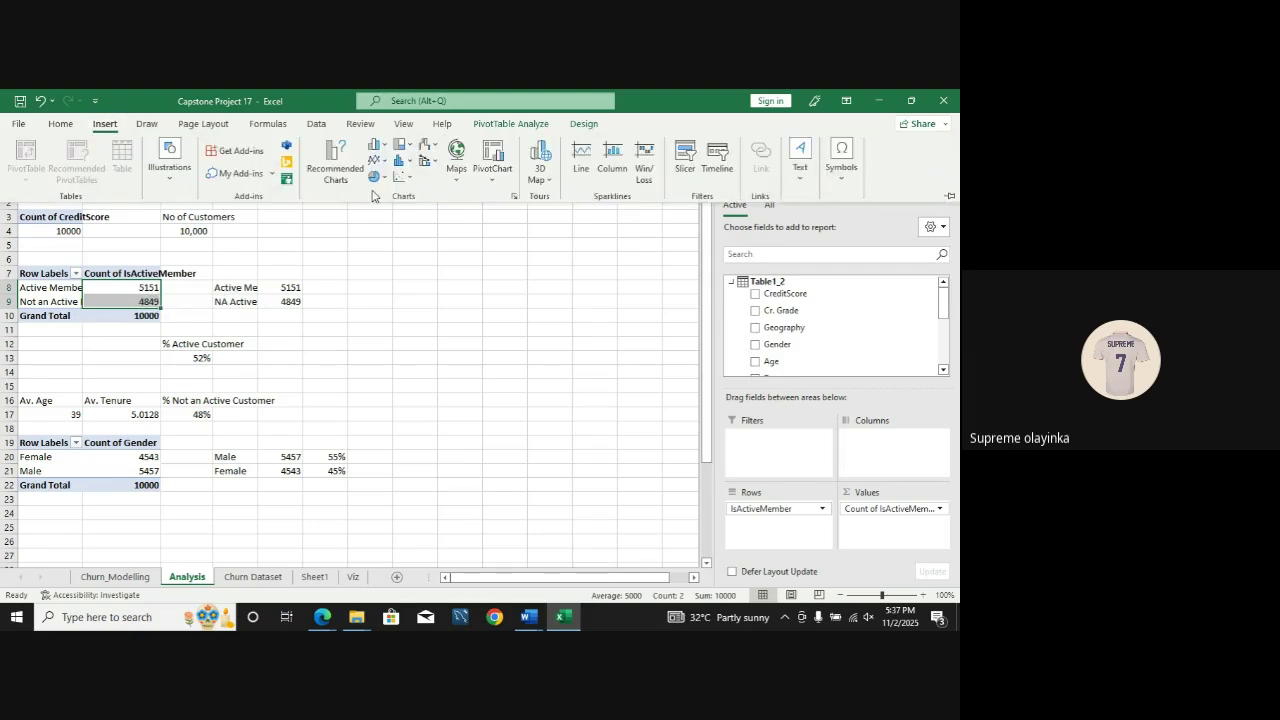
left_click(349, 176)
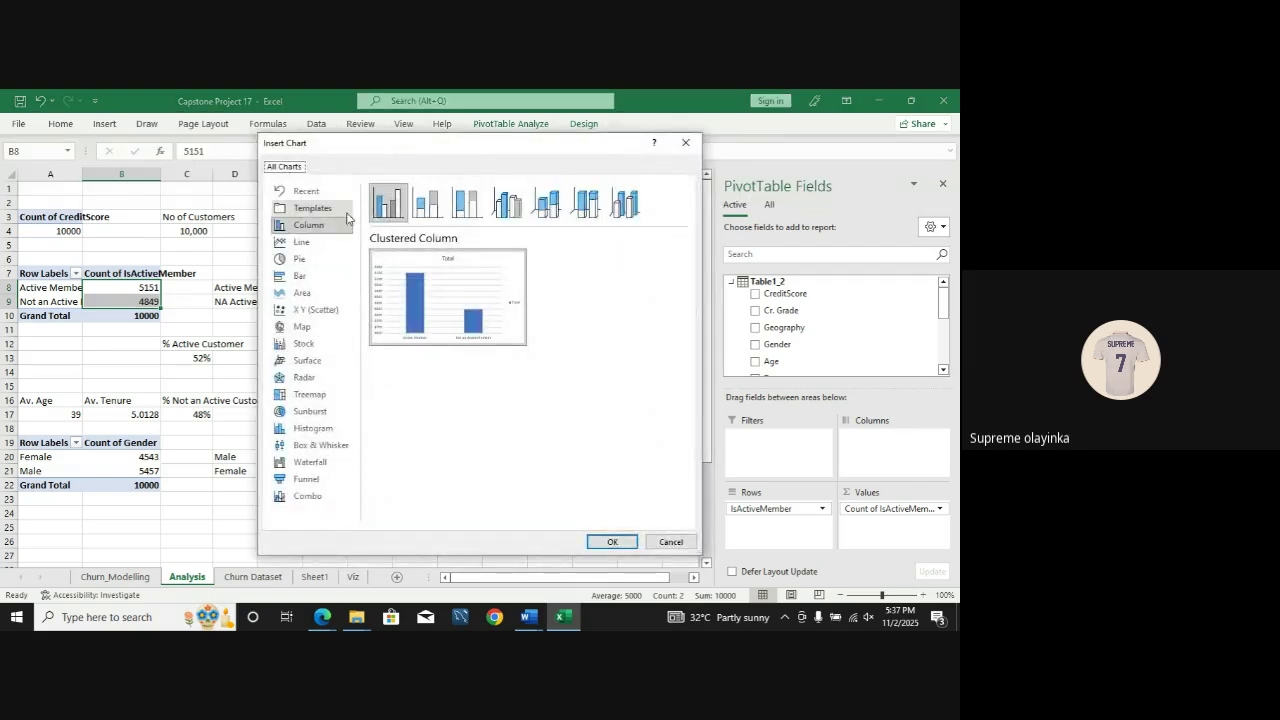
left_click(319, 277)
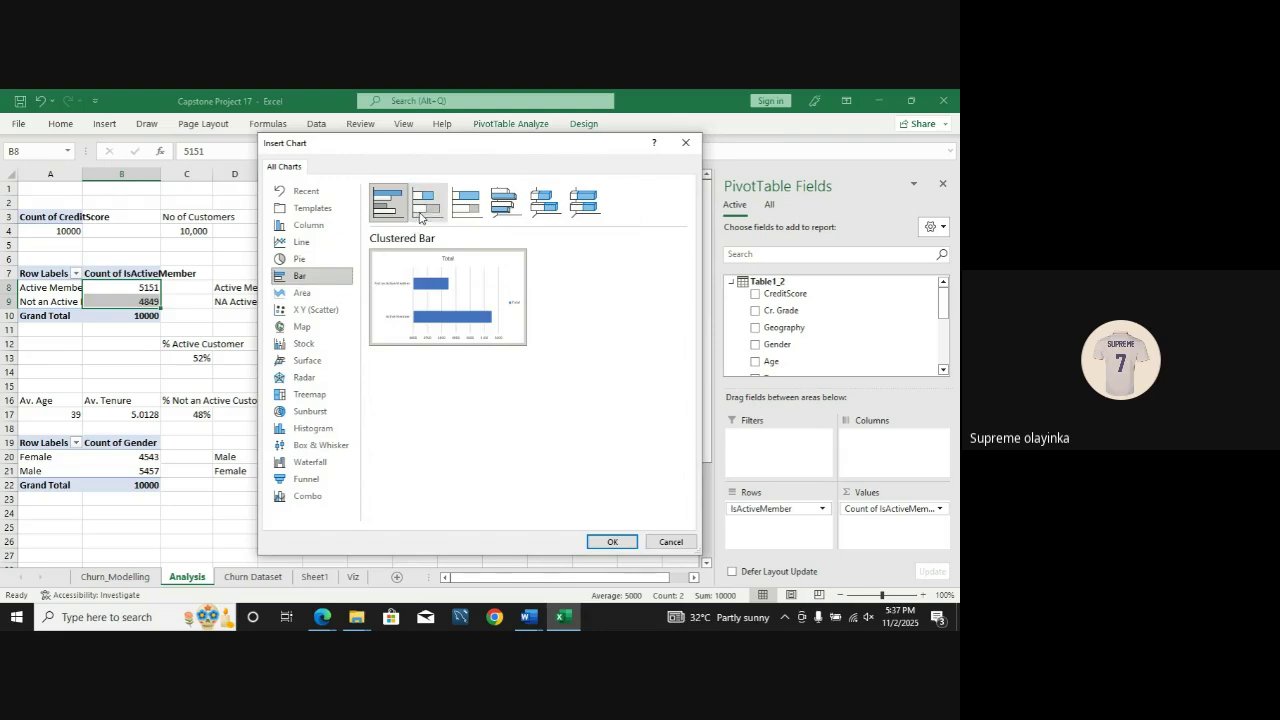
left_click(457, 211)
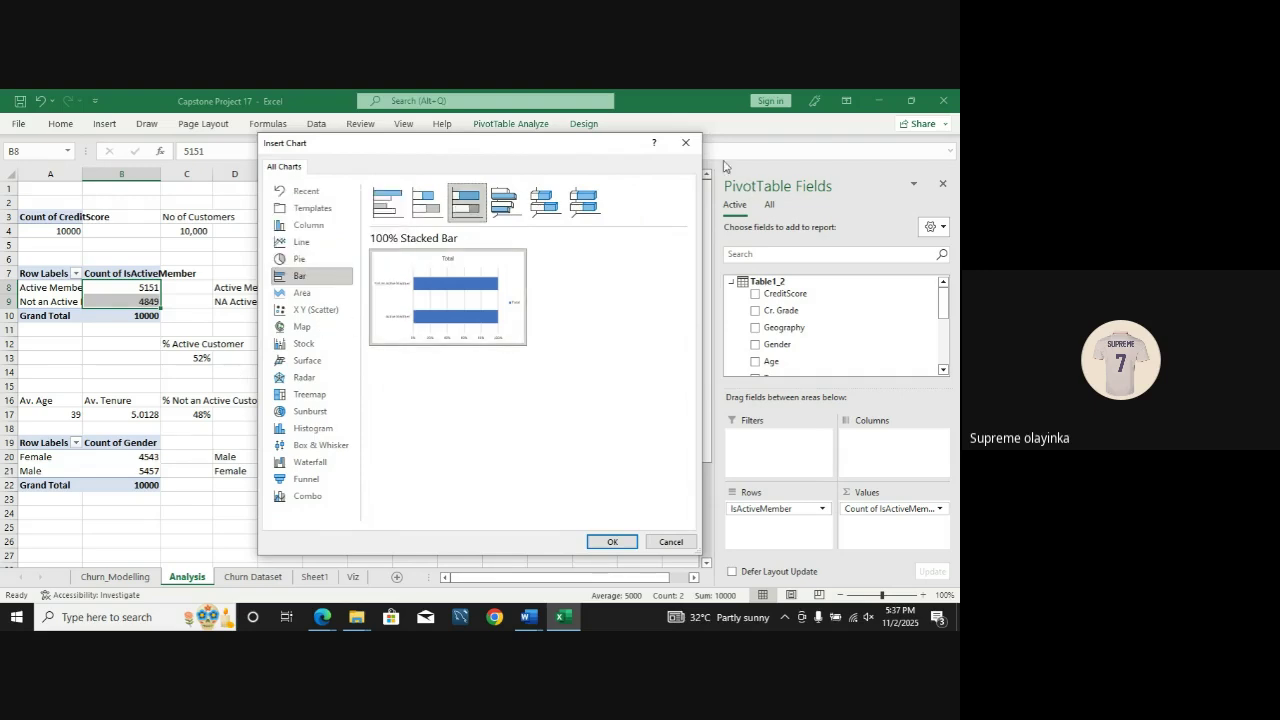
left_click(688, 147)
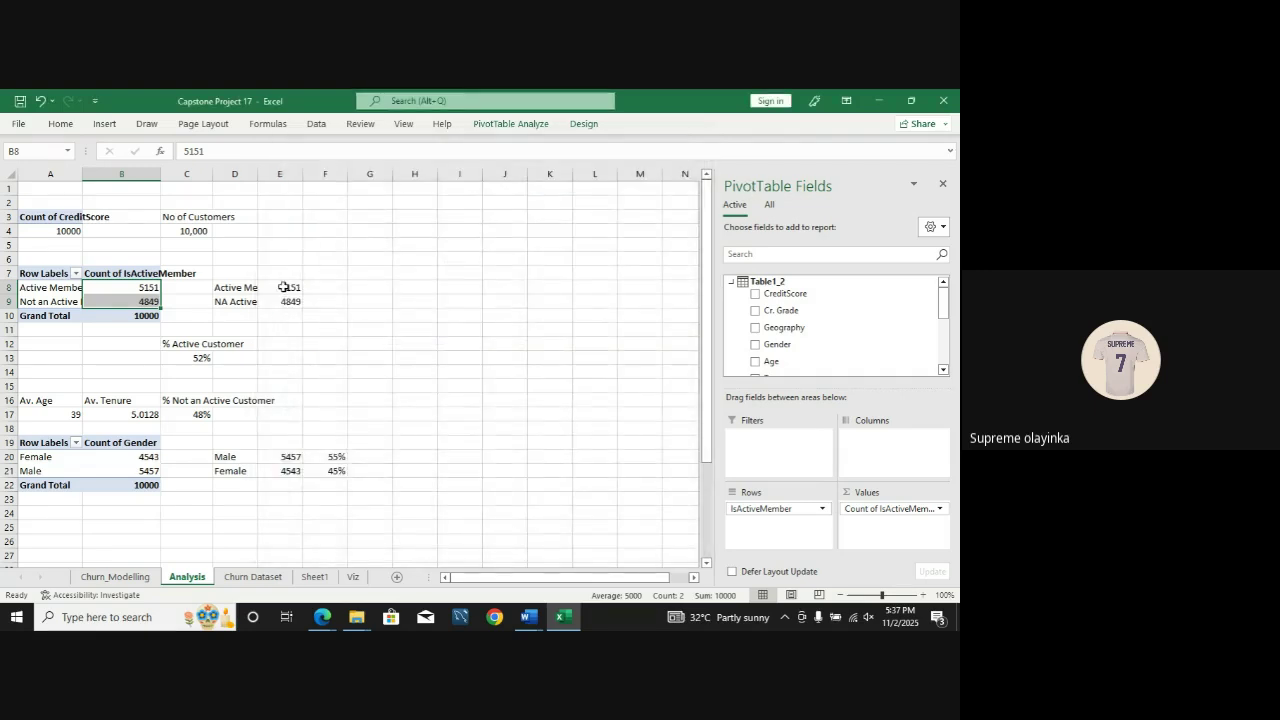
left_click(282, 274)
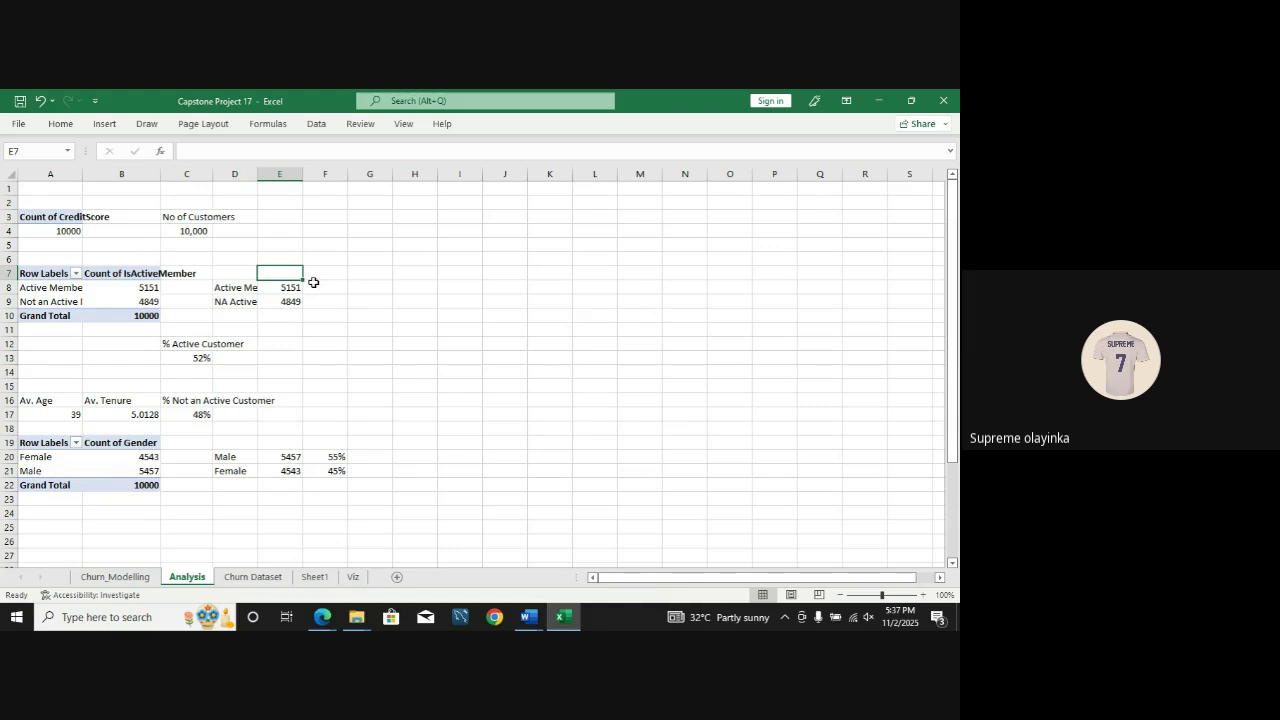
left_click_drag(290, 287, 290, 301)
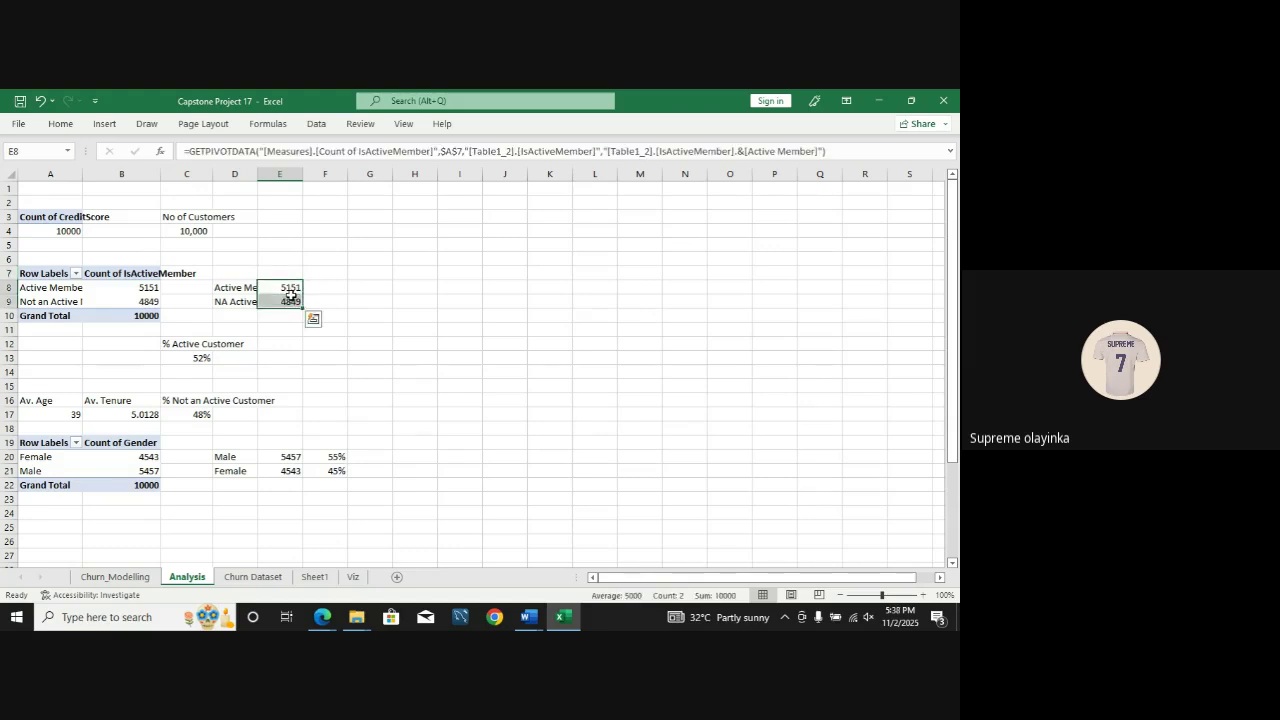
left_click(326, 273)
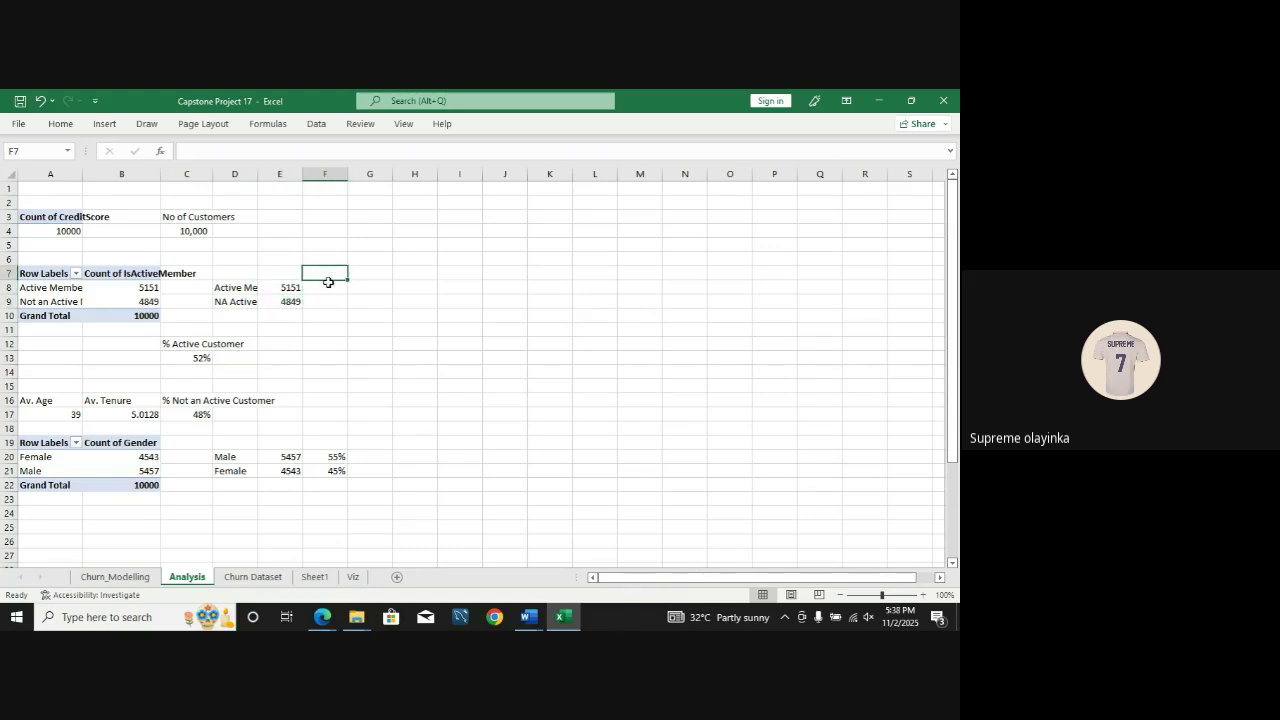
left_click(317, 288)
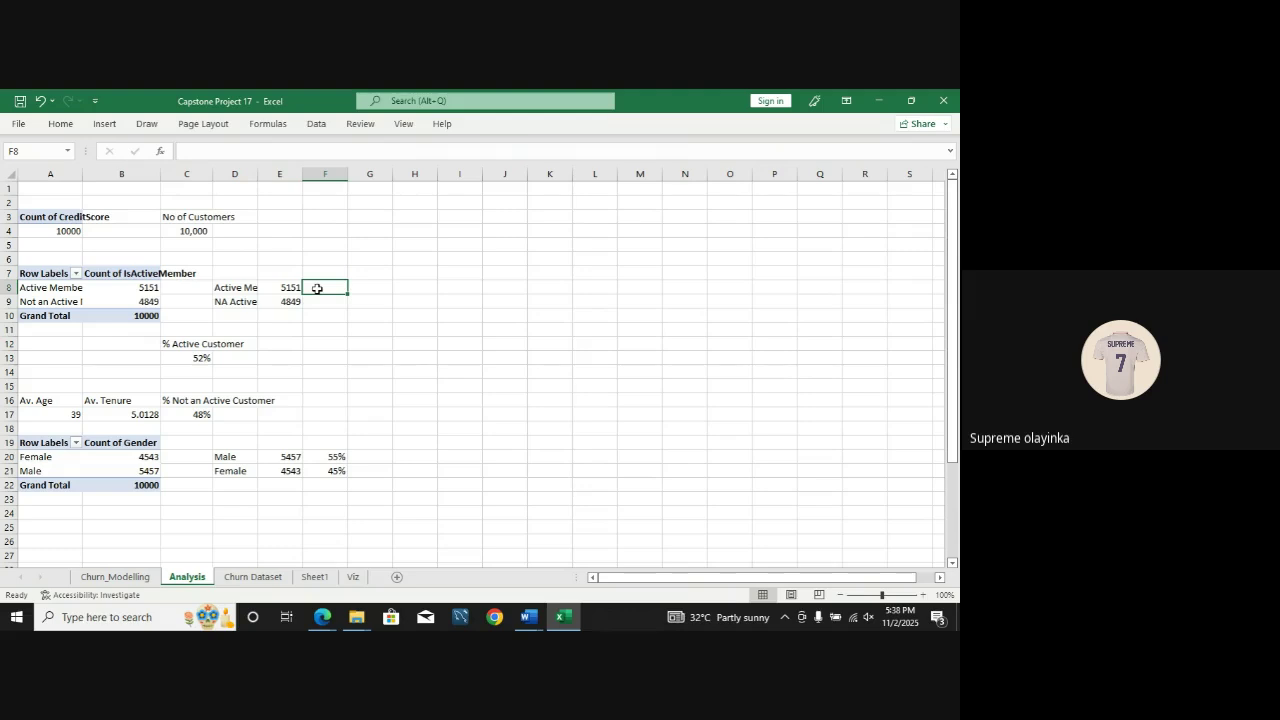
left_click_drag(290, 288, 290, 297)
key("ctrl+c")
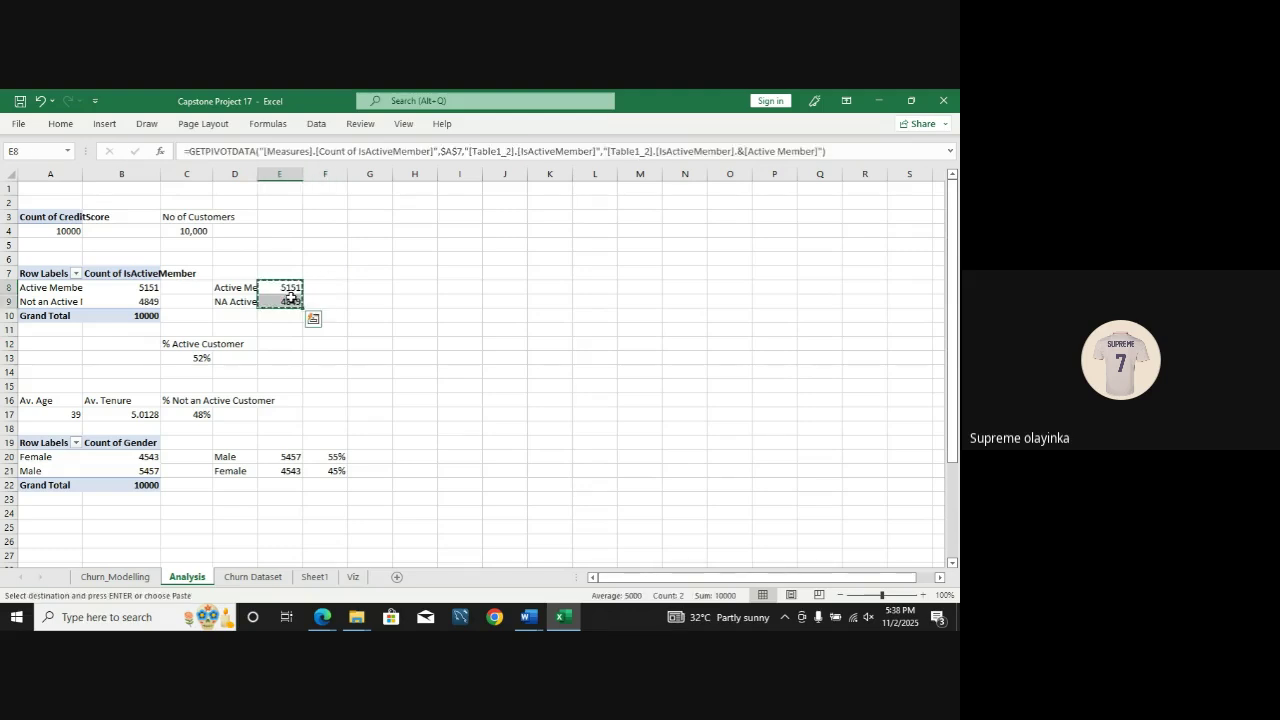
left_click(106, 124)
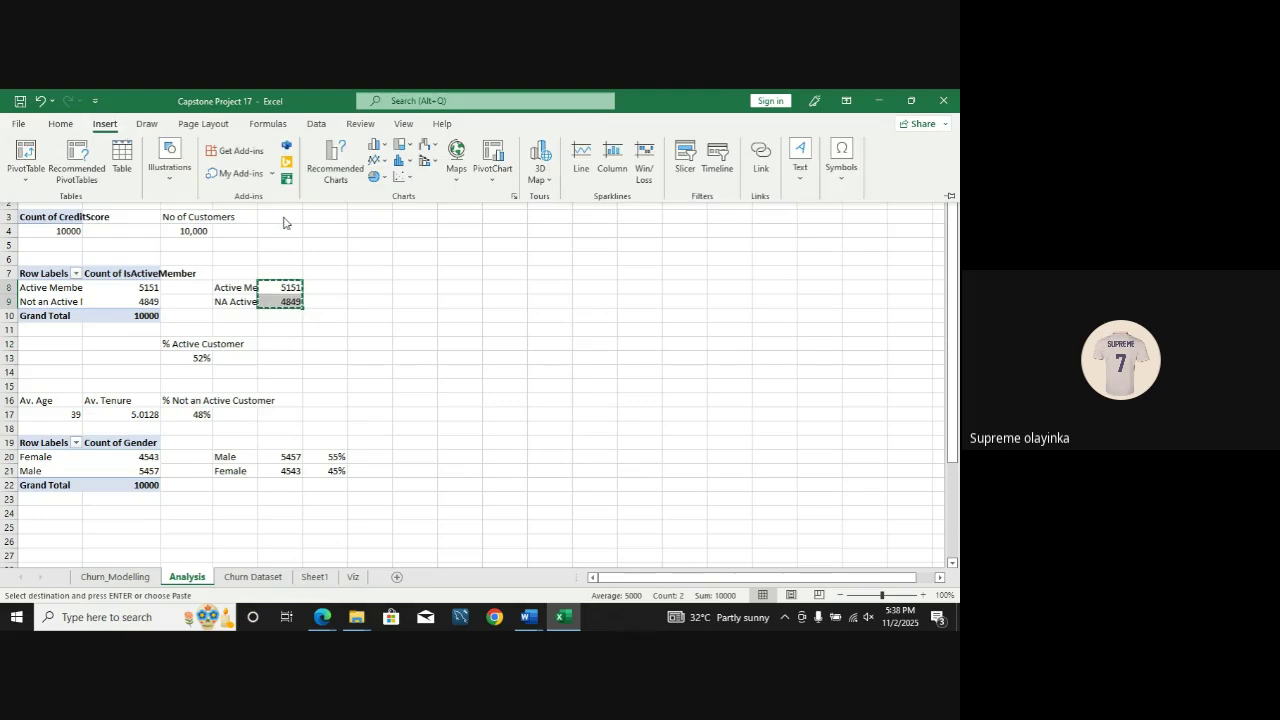
left_click(352, 177)
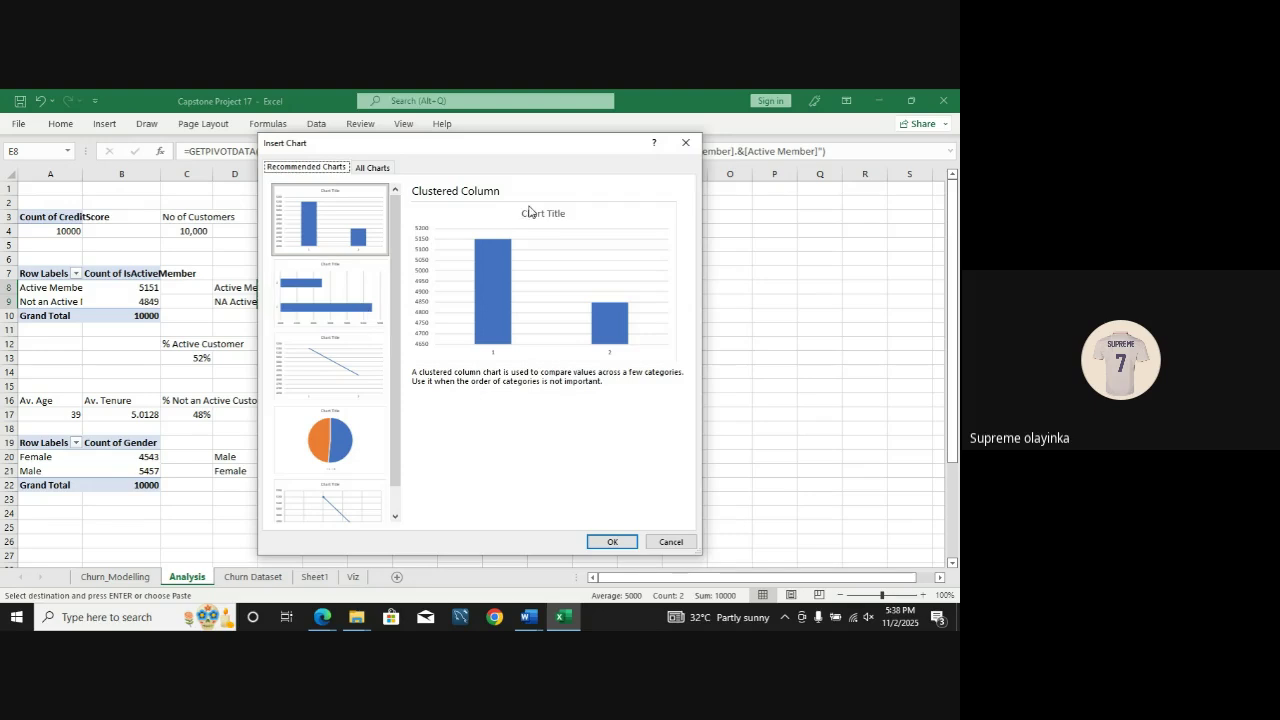
left_click(374, 172)
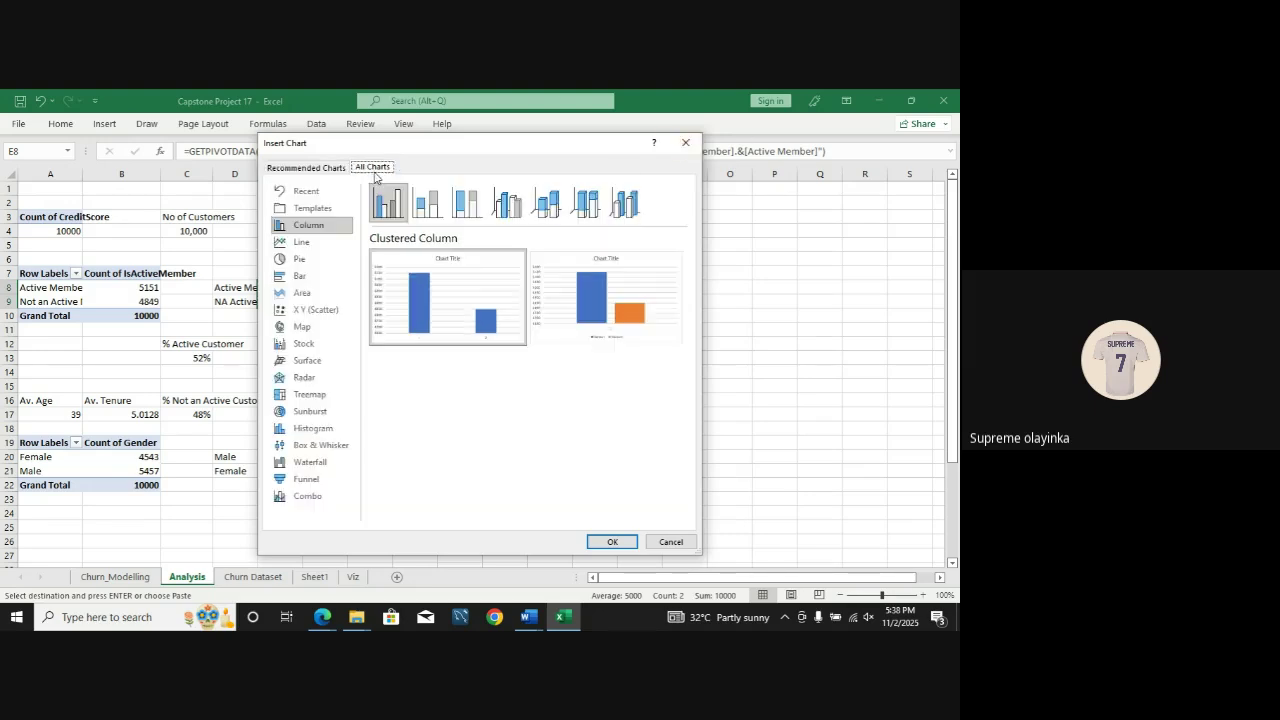
left_click(329, 275)
mouse_move(506, 265)
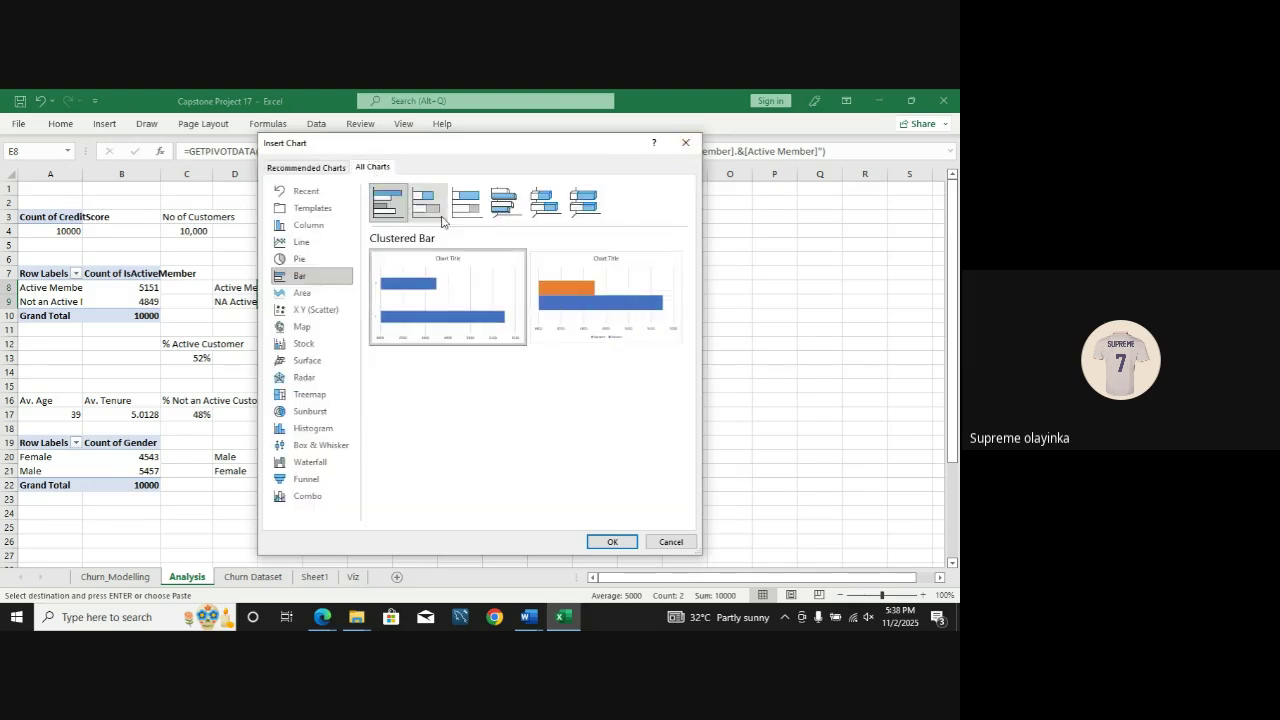
left_click(459, 214)
left_click(425, 205)
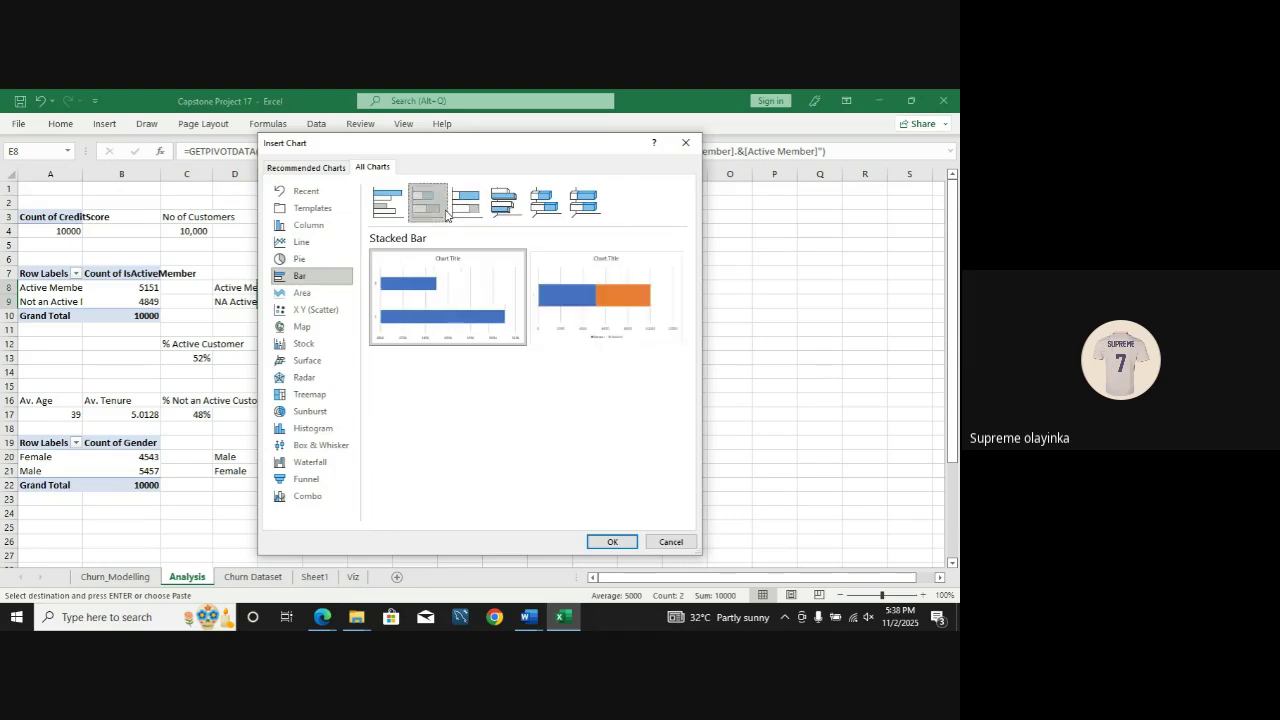
left_click(478, 219)
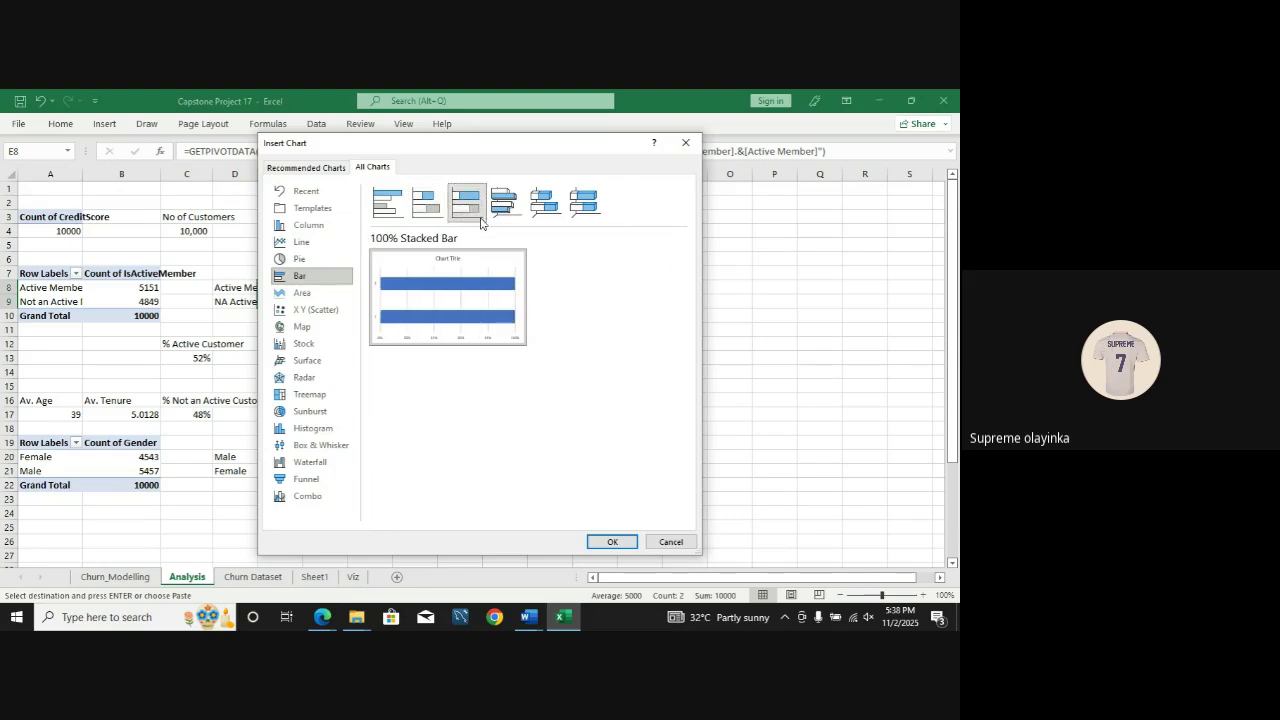
left_click(686, 143)
left_click(425, 312)
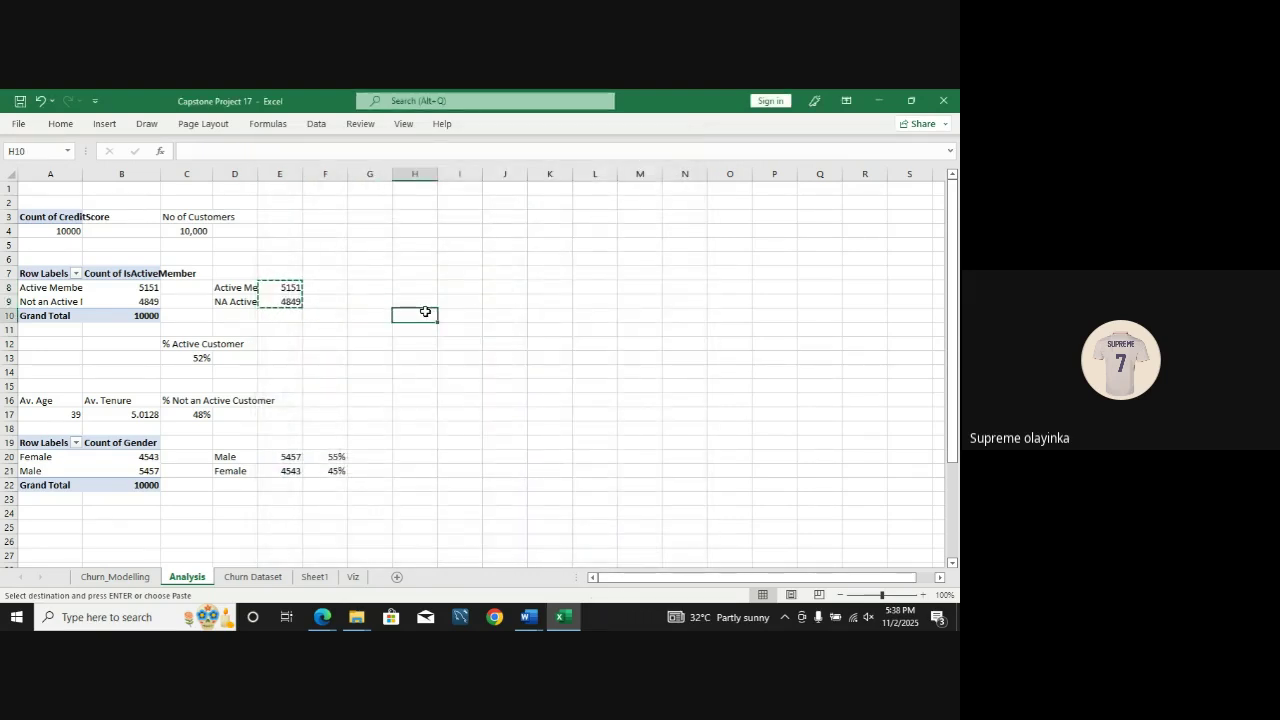
key("Escape")
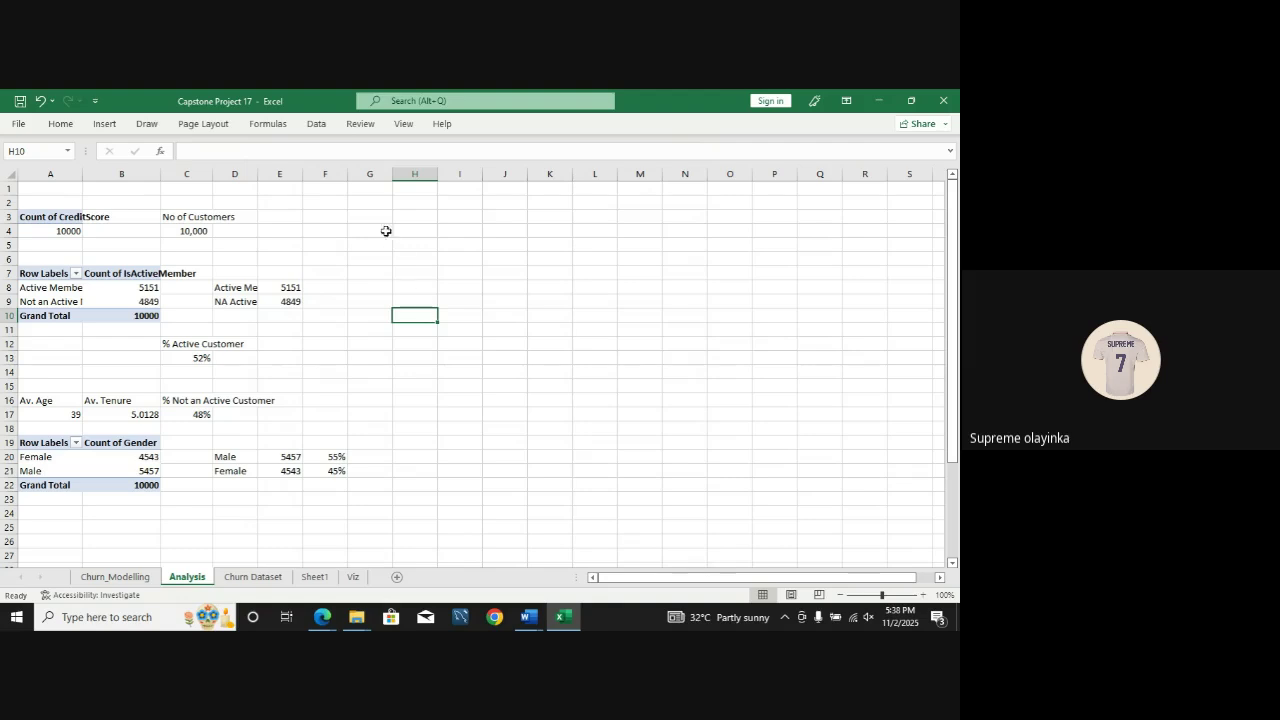
Step: Enter =5151 in cell F5 of the Analysis sheet
left_click(325, 246)
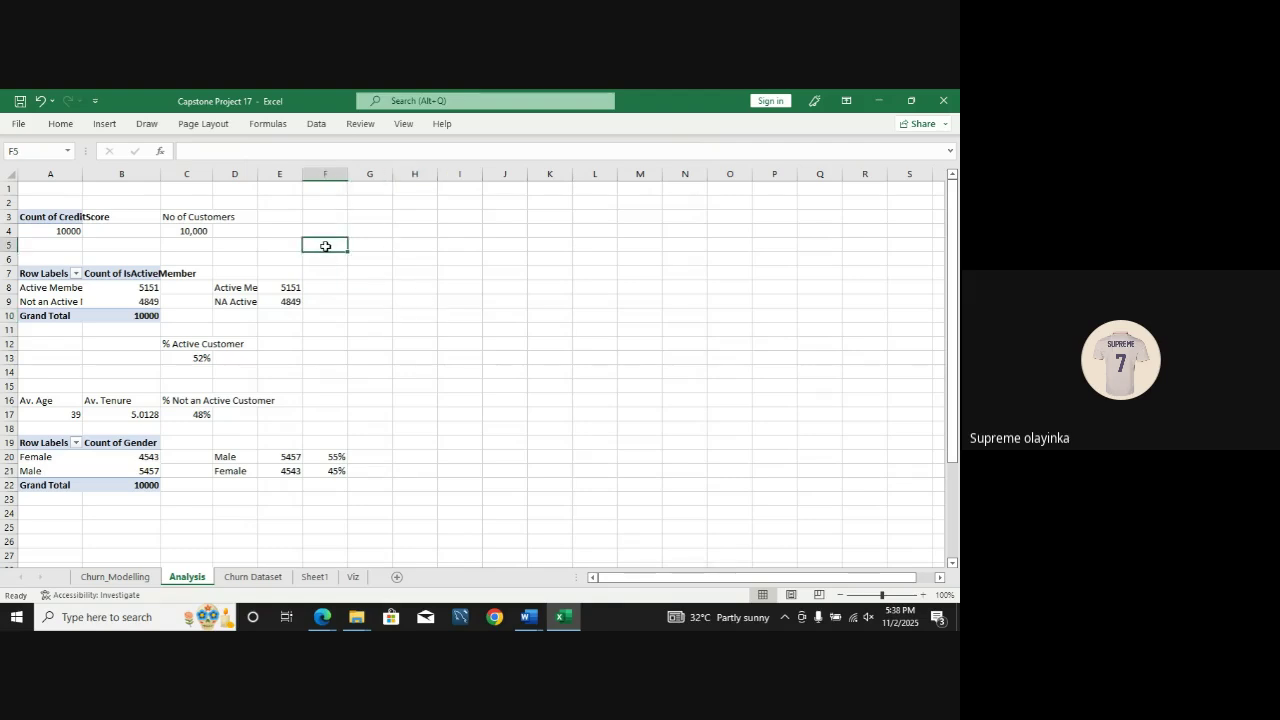
type("=")
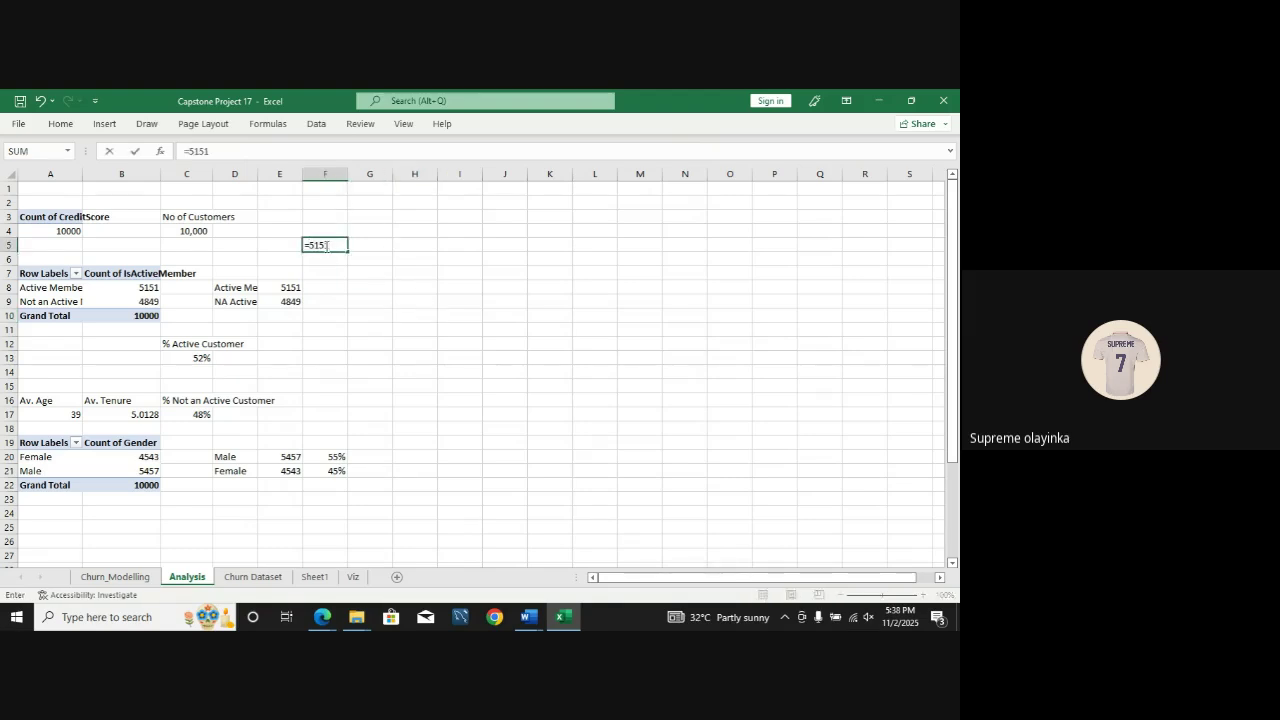
type("5151")
left_click(362, 250)
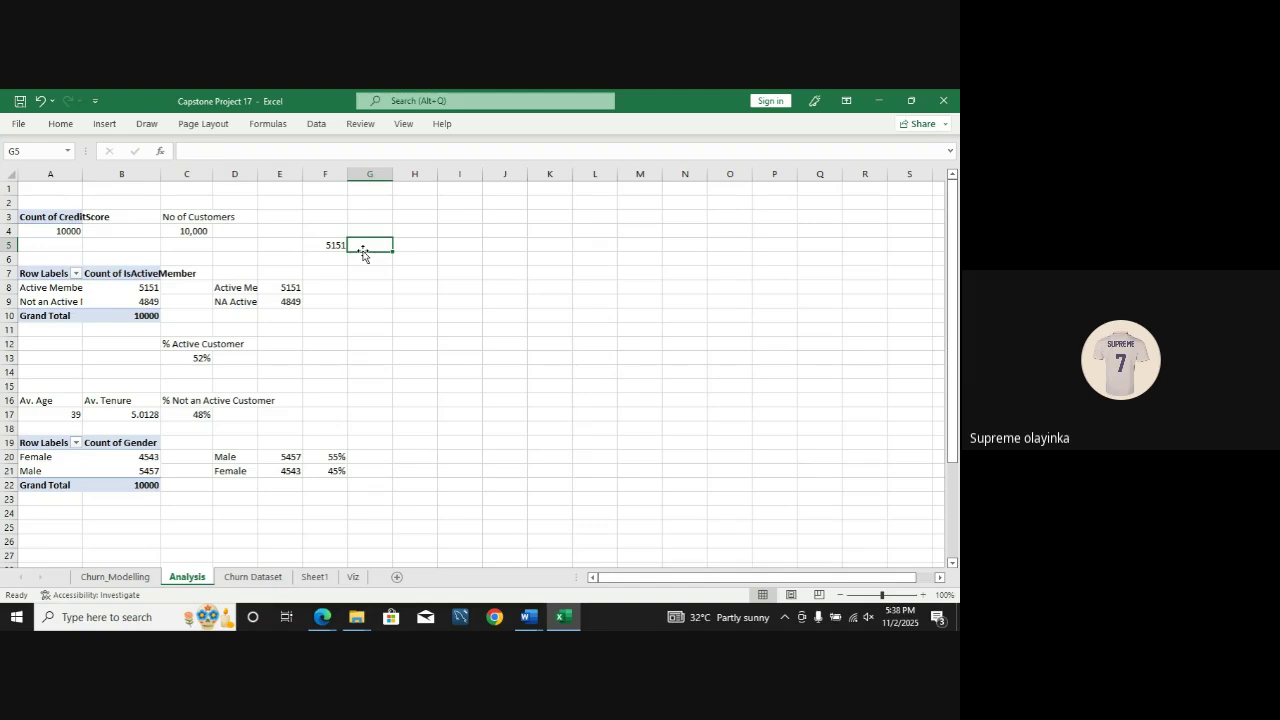
Step: Link cell F5 to the active-member count in E8 and cell G5 to the non-active count in E9
left_click(317, 246)
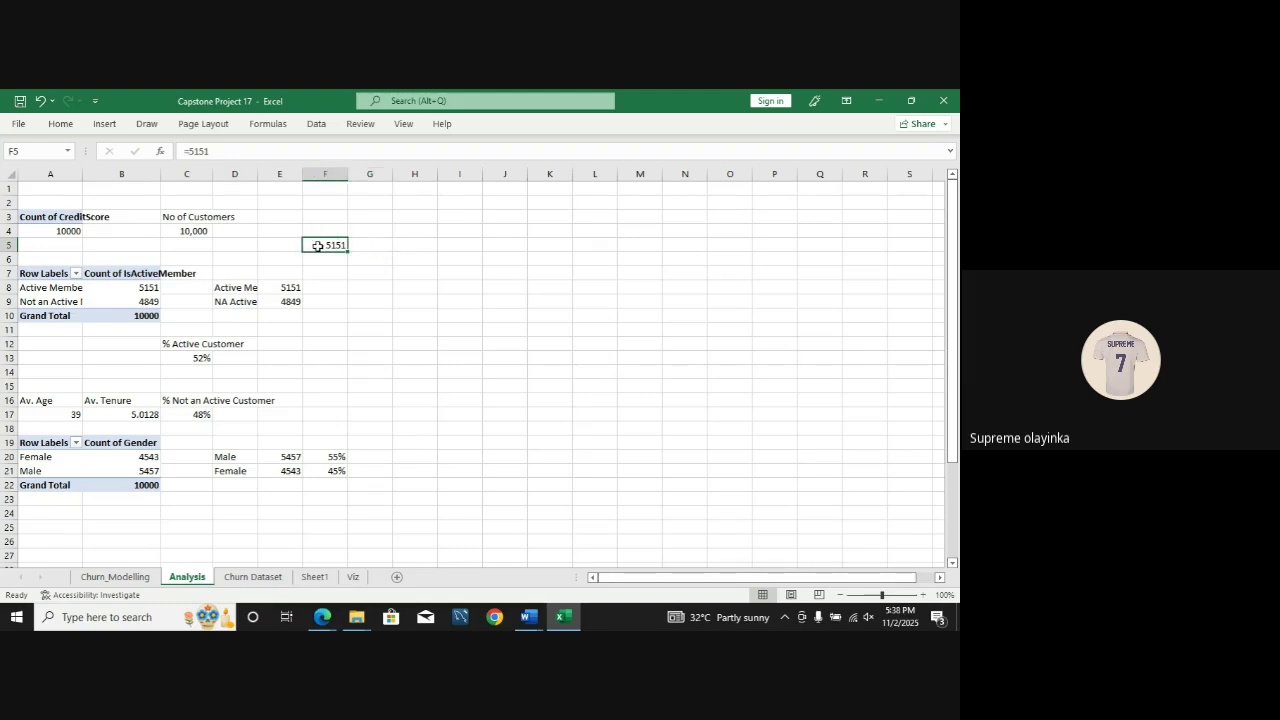
left_click_drag(267, 151, 189, 151)
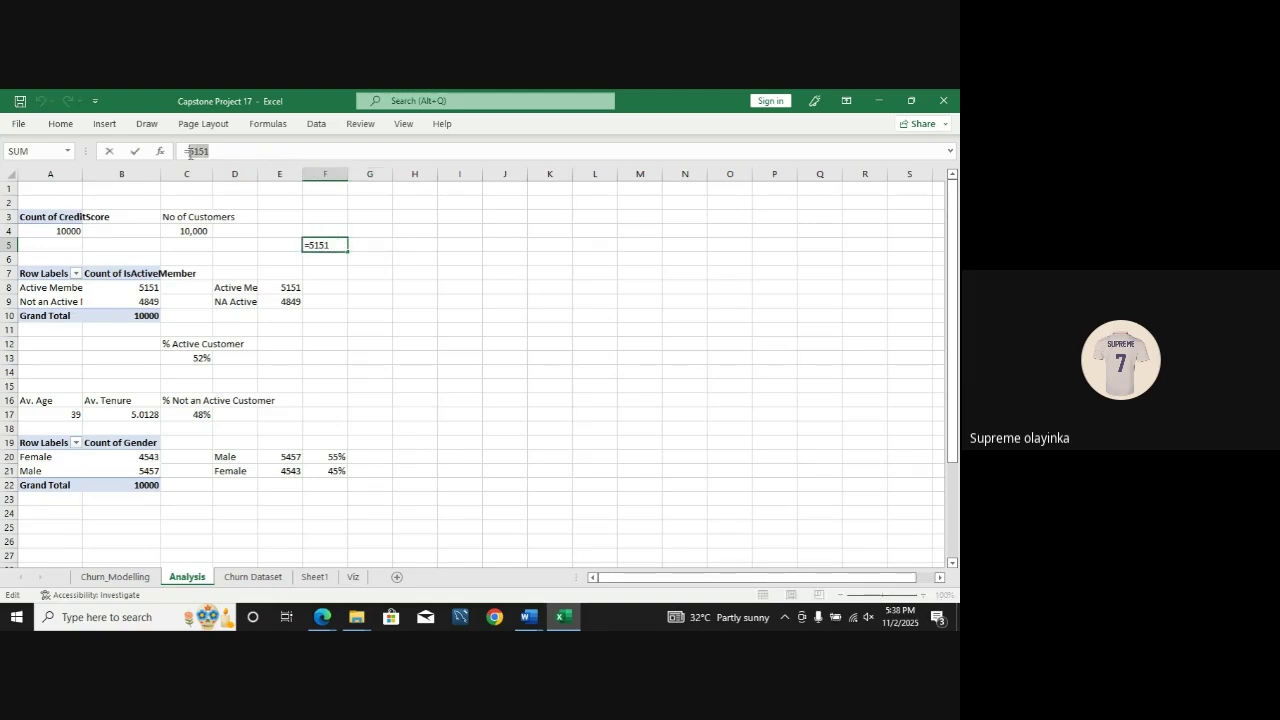
key("BackSpace")
left_click(290, 288)
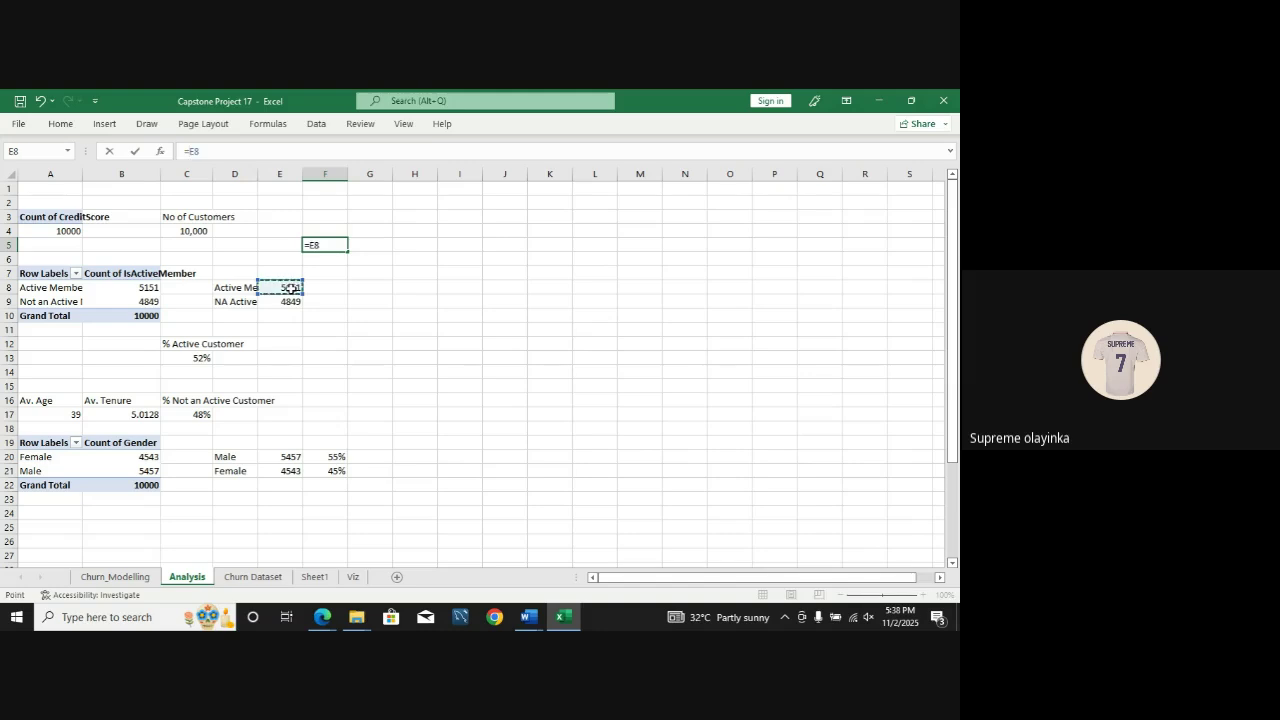
key("Return")
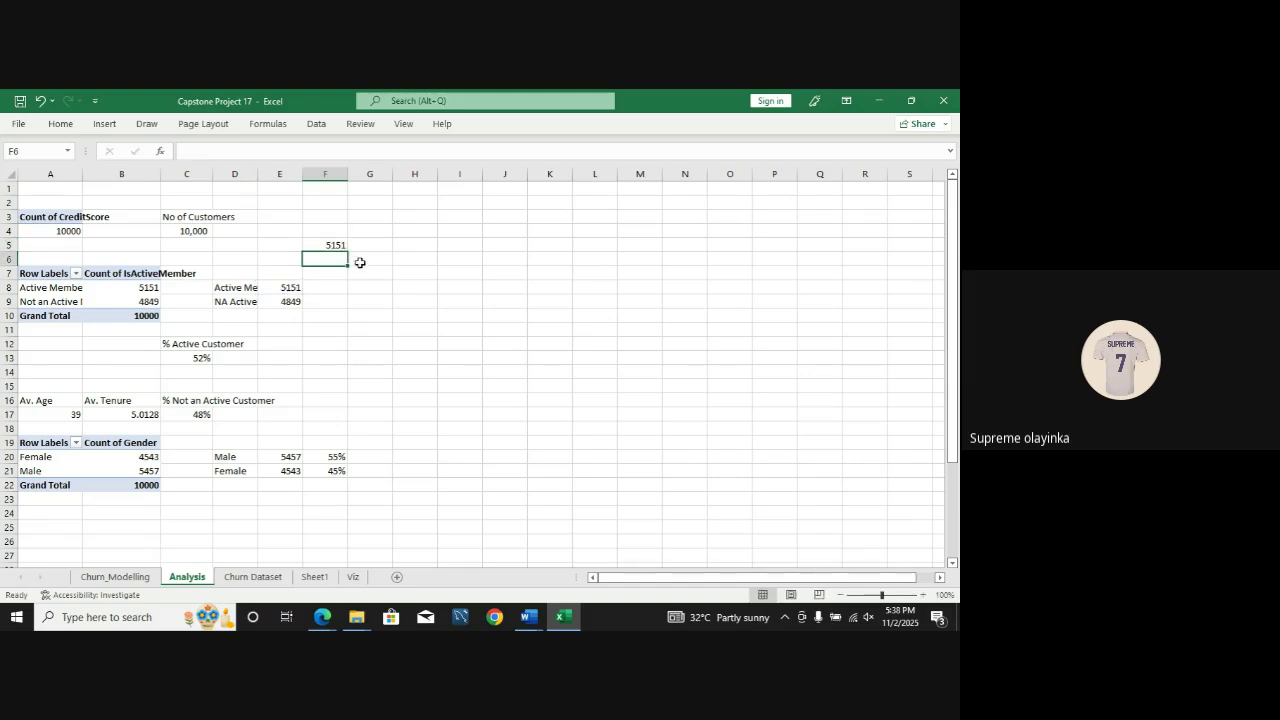
double_click(364, 245)
type("=")
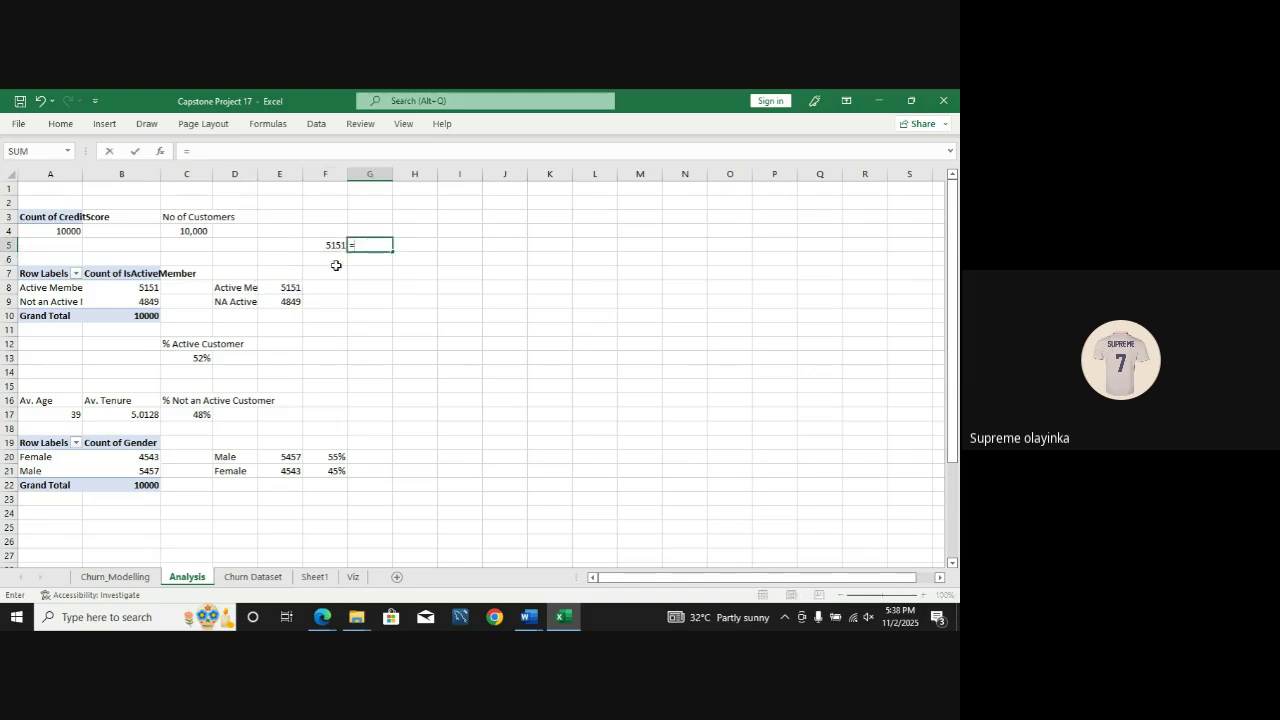
left_click(288, 302)
key("Return")
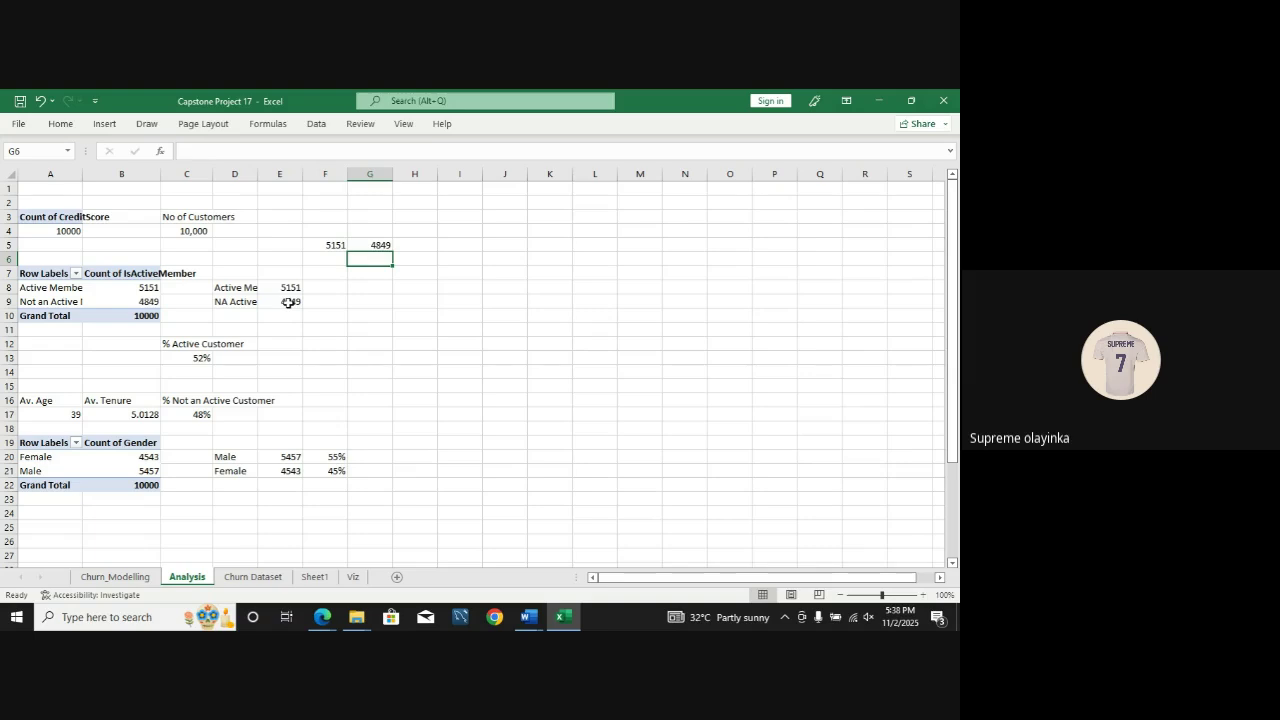
left_click_drag(328, 246, 368, 246)
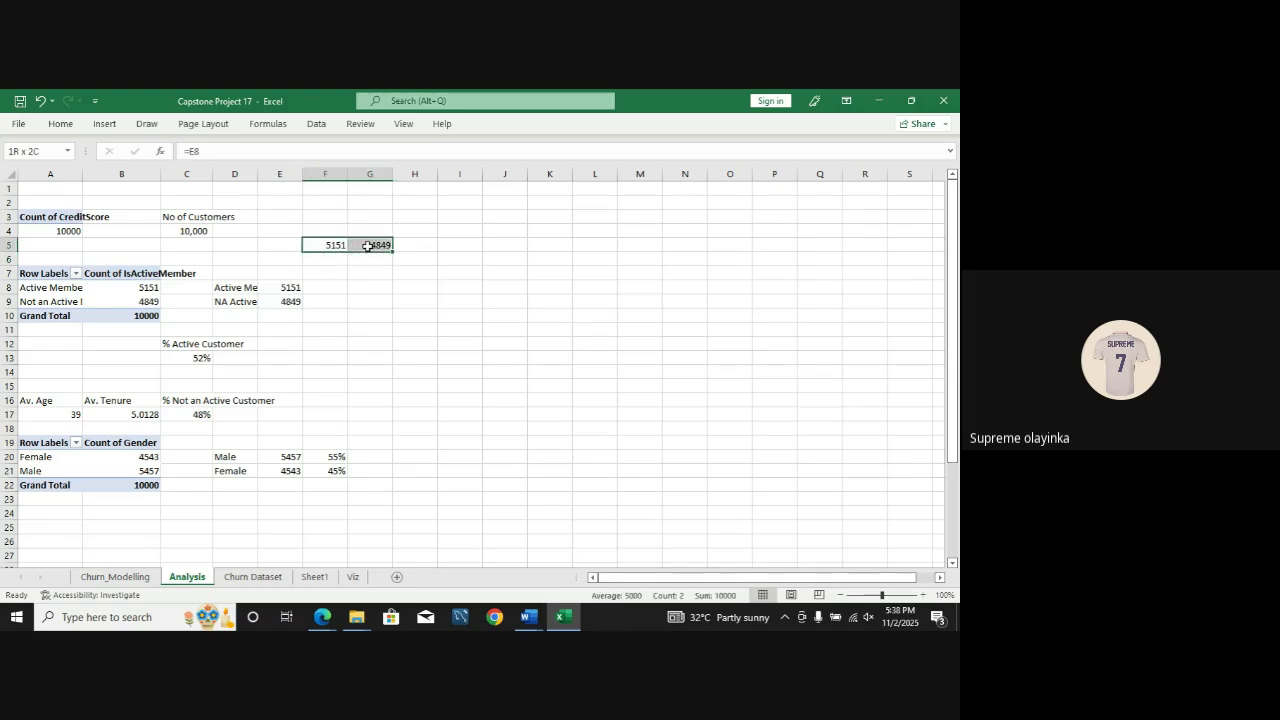
left_click(178, 471)
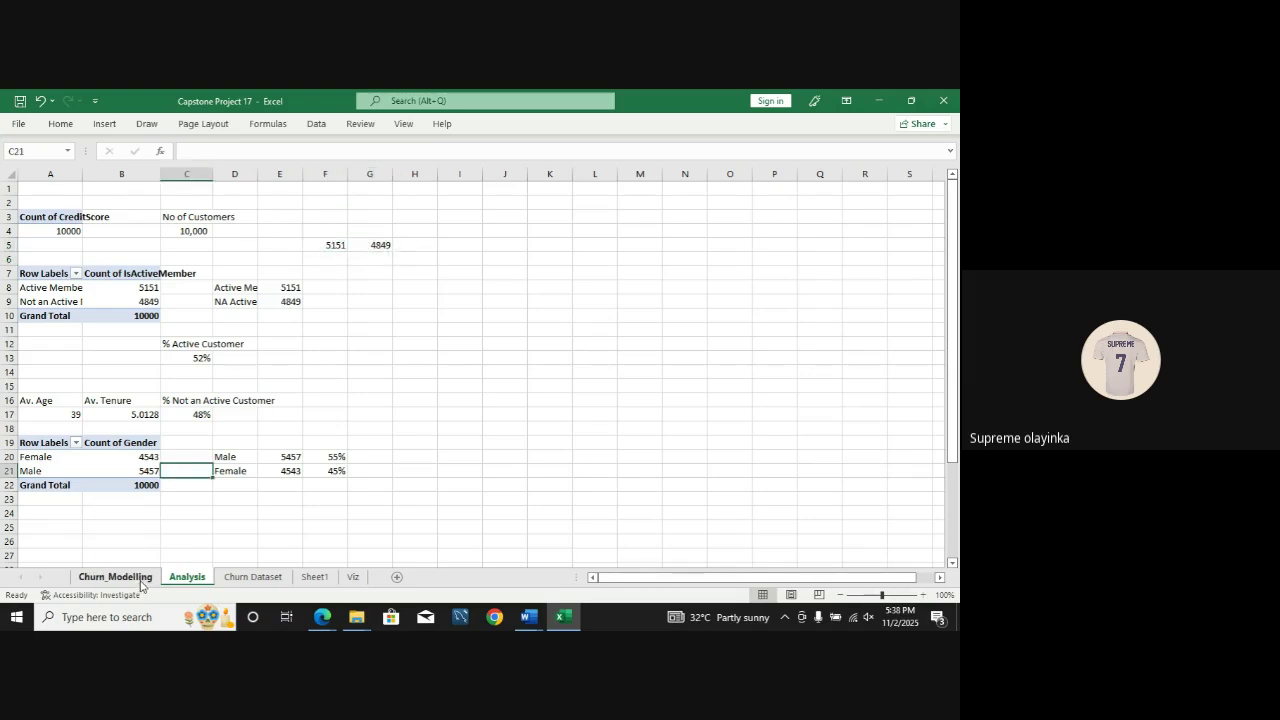
left_click(141, 579)
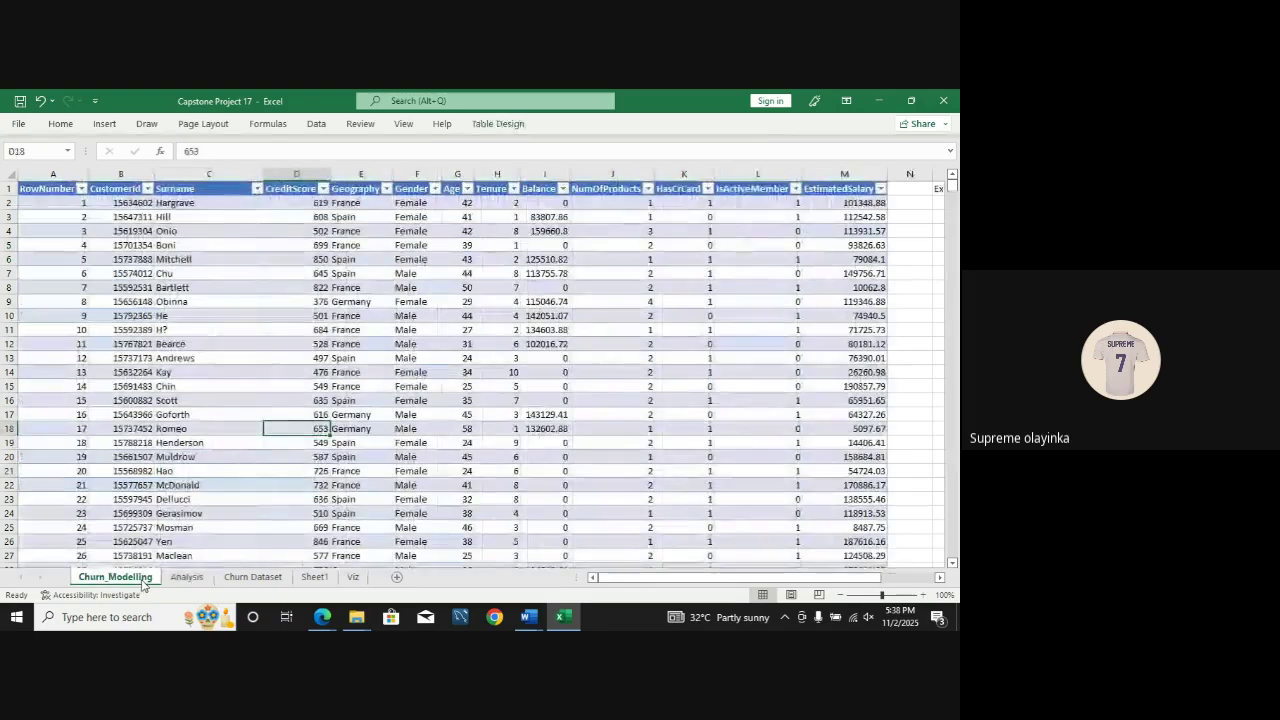
left_click(240, 577)
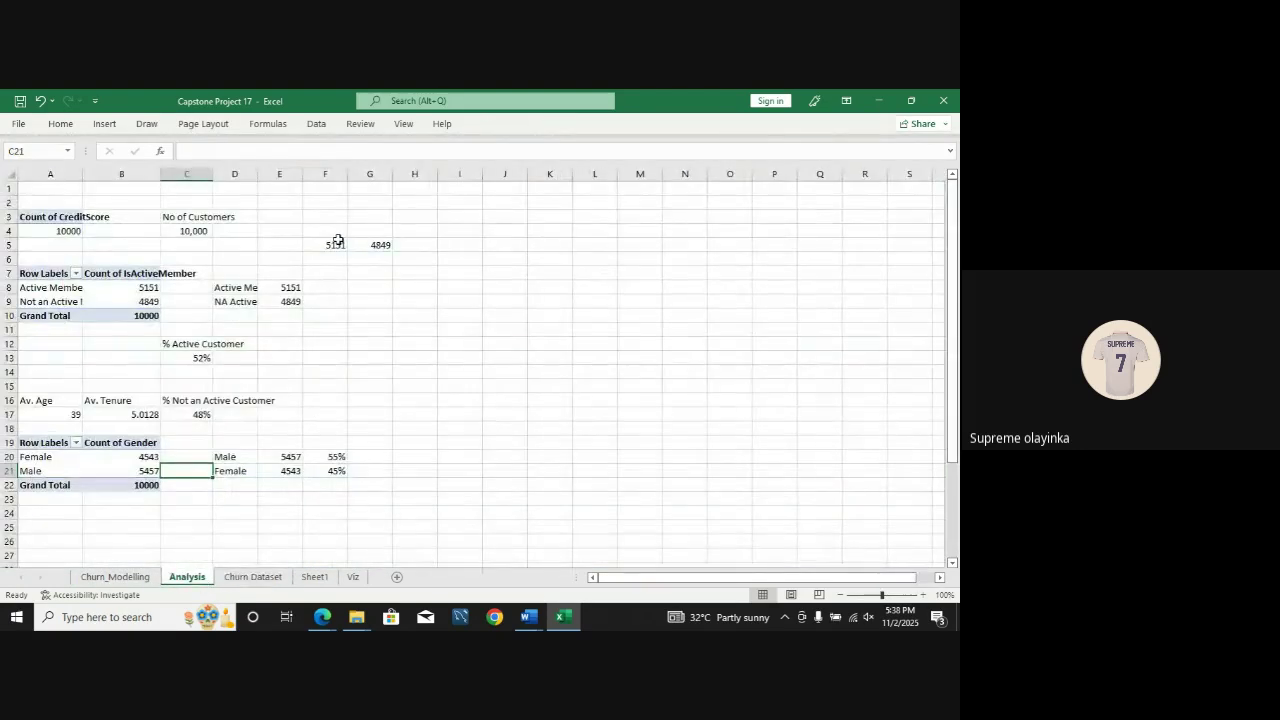
Step: Insert a 100% Stacked Bar chart from the member counts in F5:G5
left_click_drag(337, 245, 378, 246)
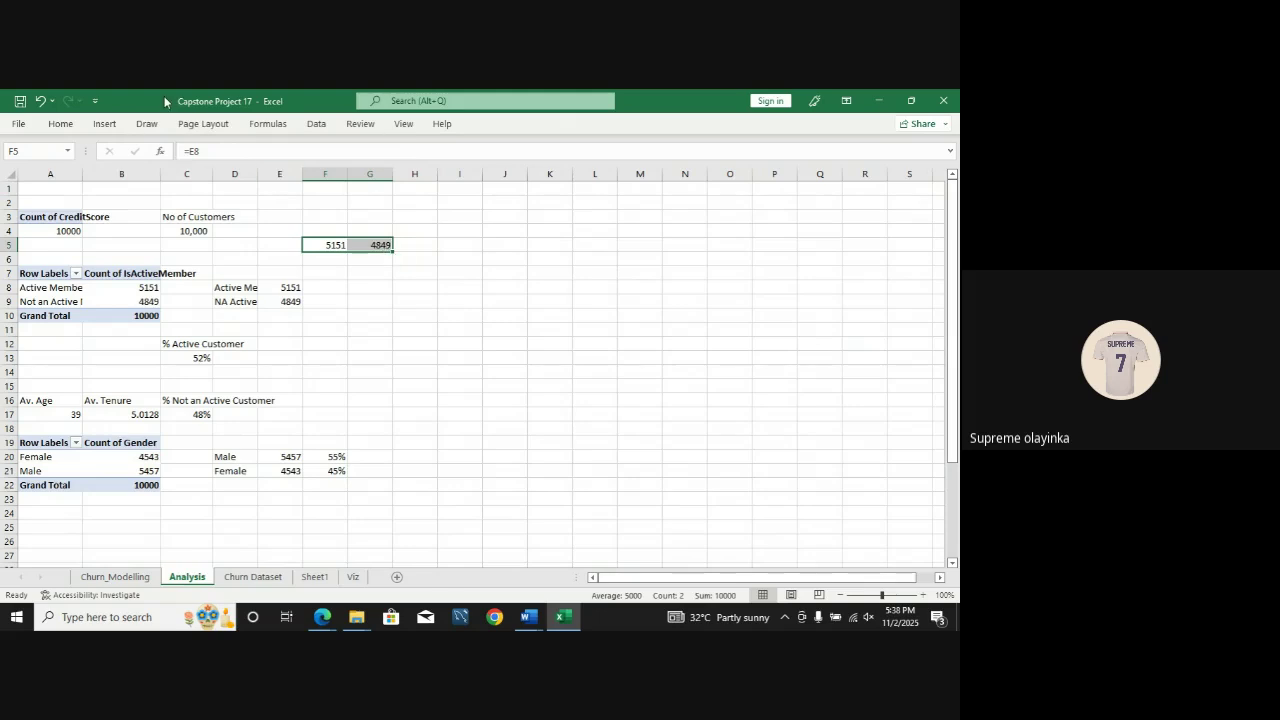
left_click(105, 123)
left_click(344, 176)
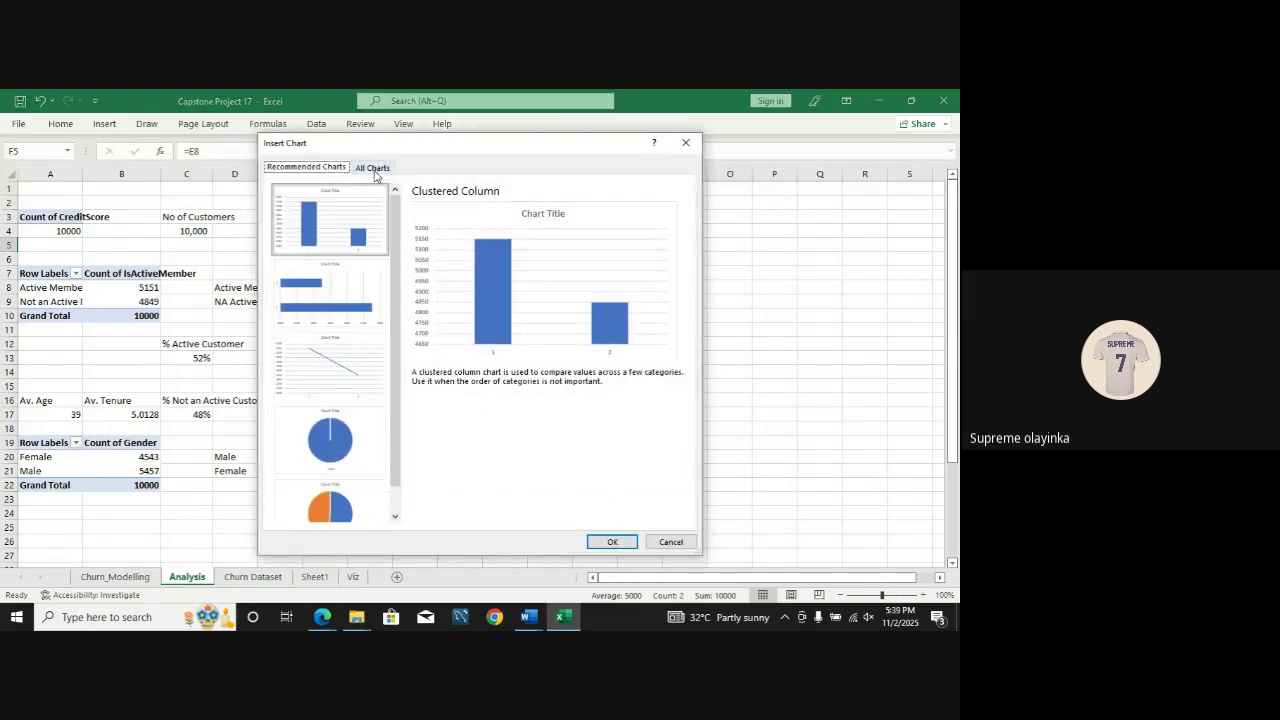
left_click(372, 167)
left_click(320, 277)
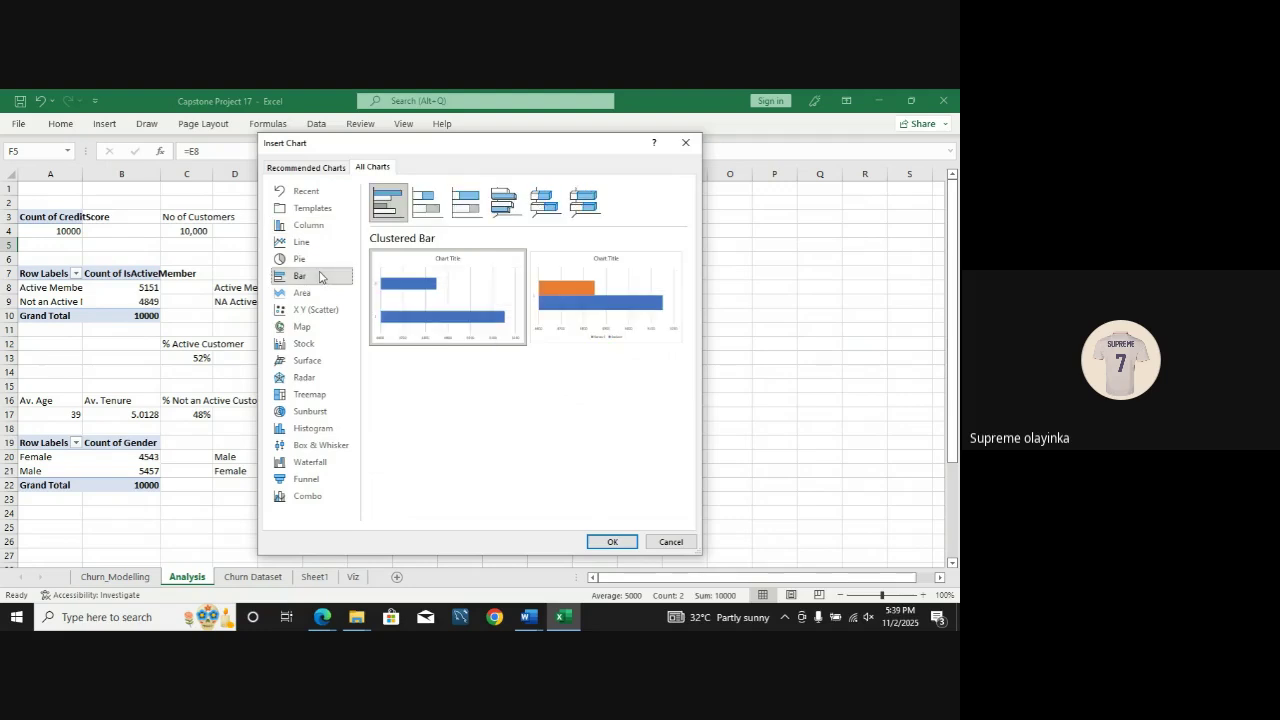
left_click(466, 203)
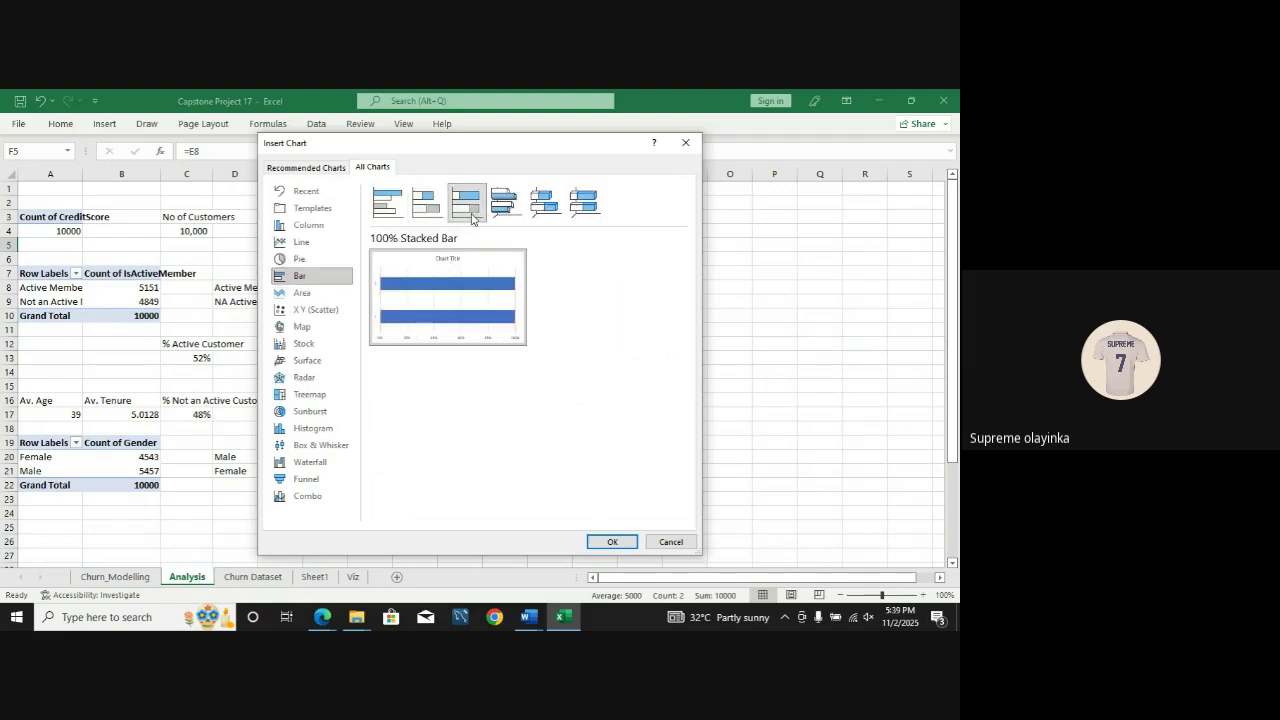
left_click(603, 540)
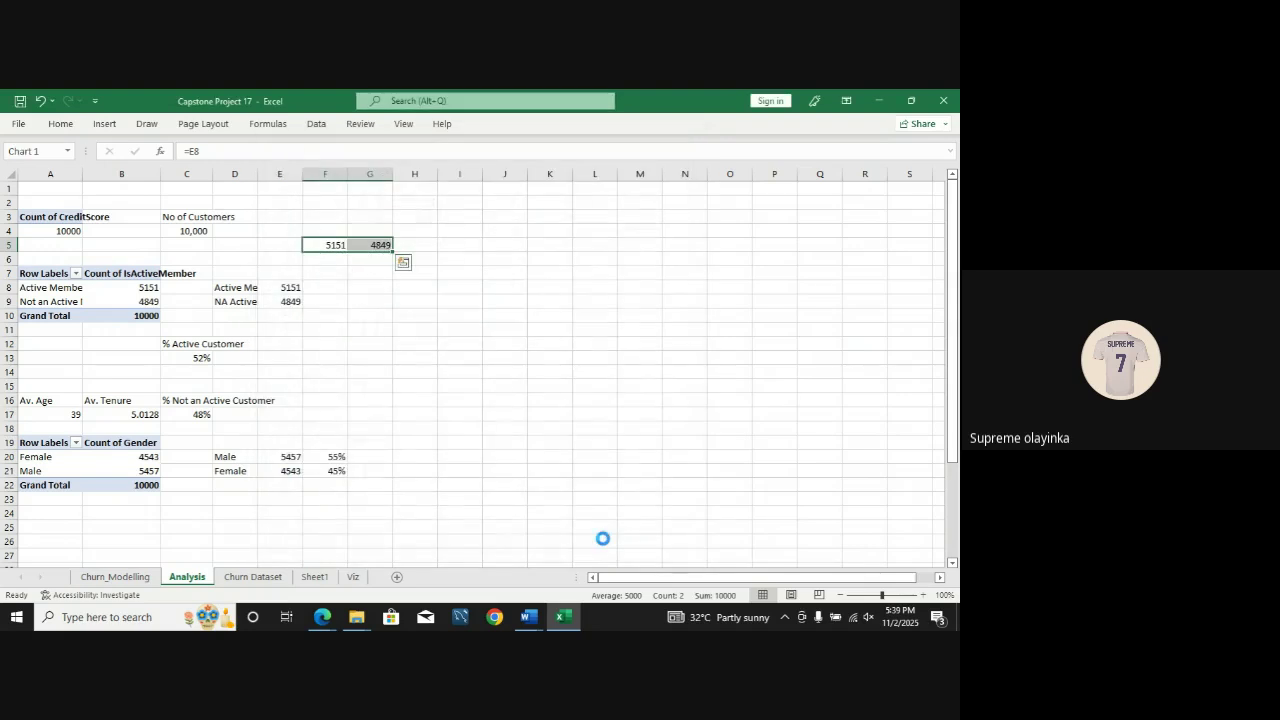
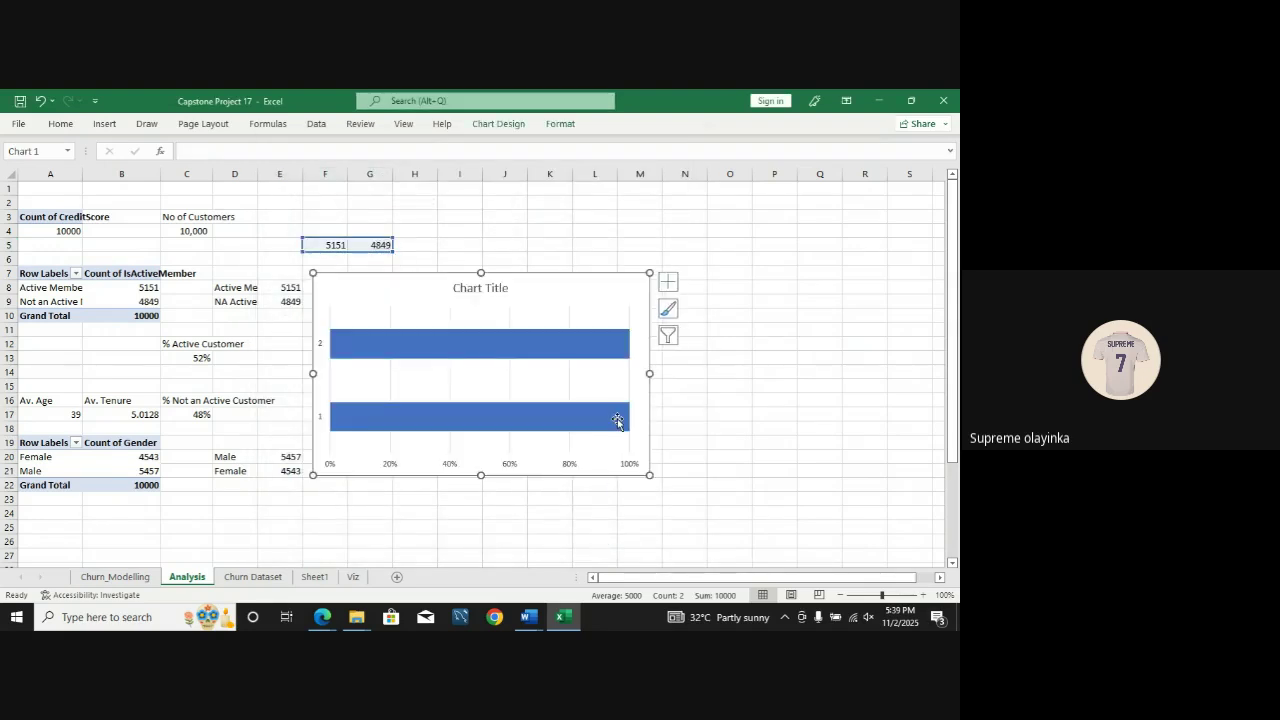
Step: Delete the stacked bar chart from the Analysis sheet
left_click(620, 306)
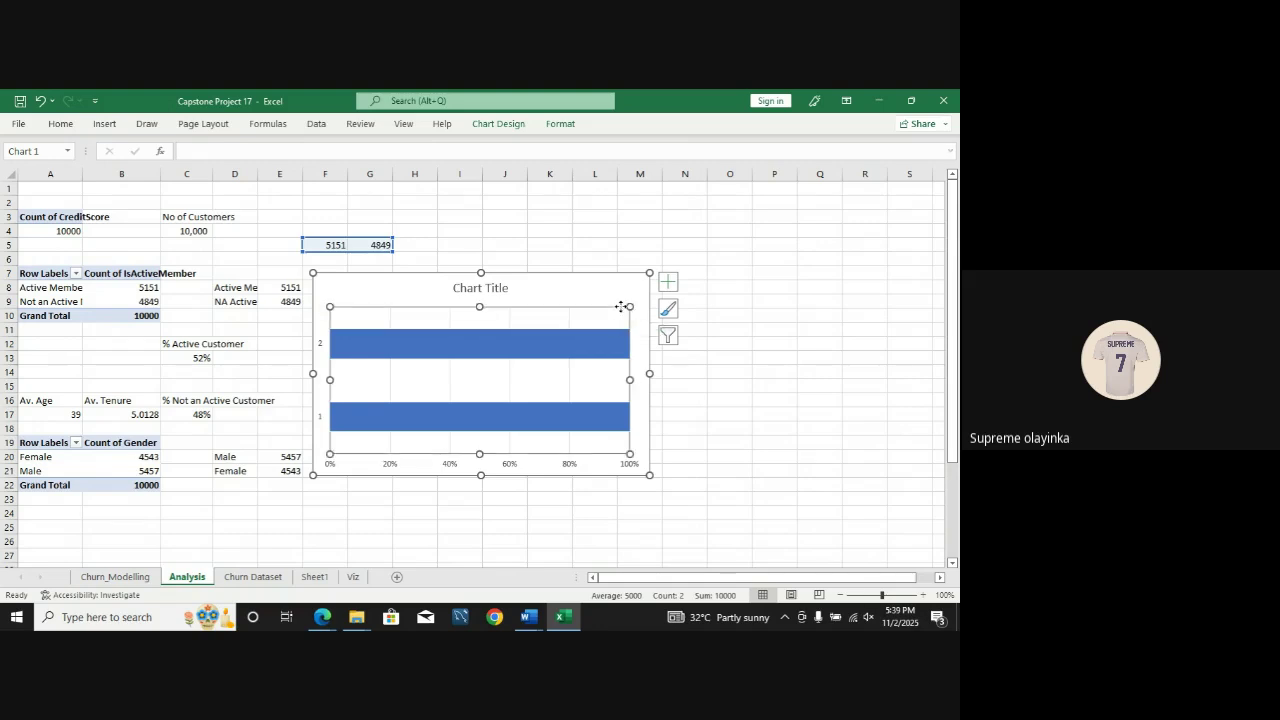
left_click(608, 277)
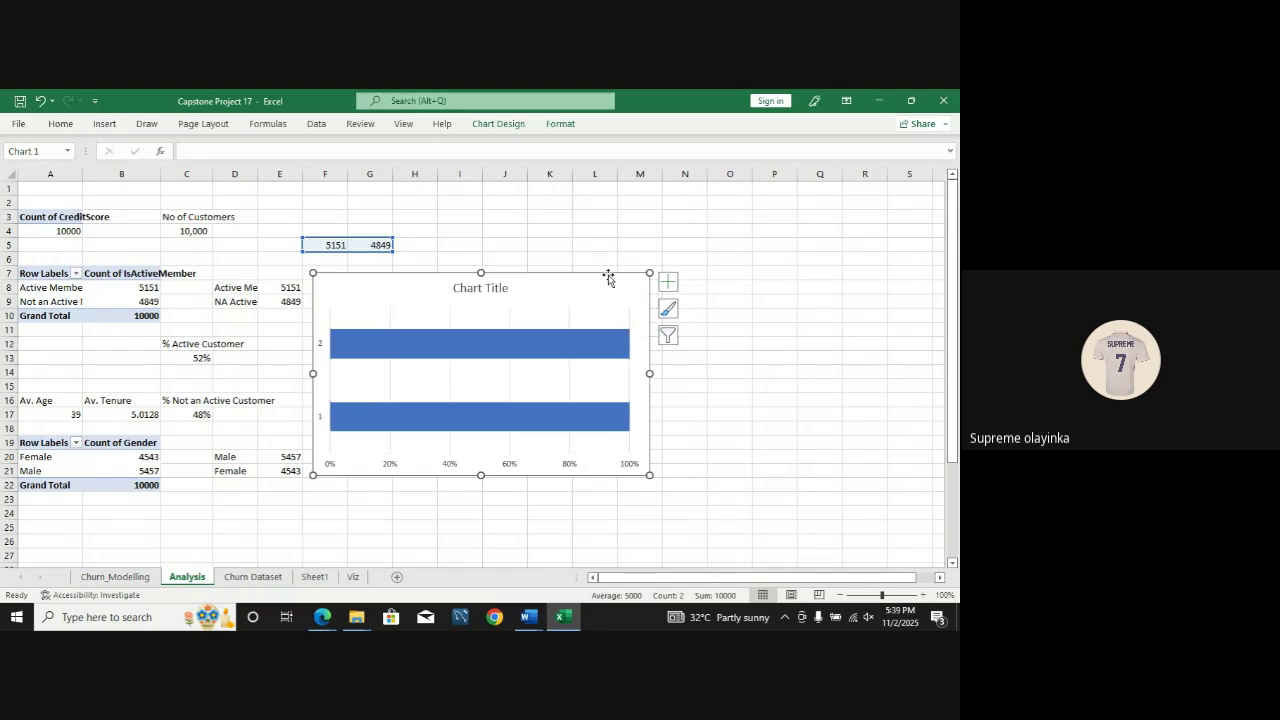
key("Delete")
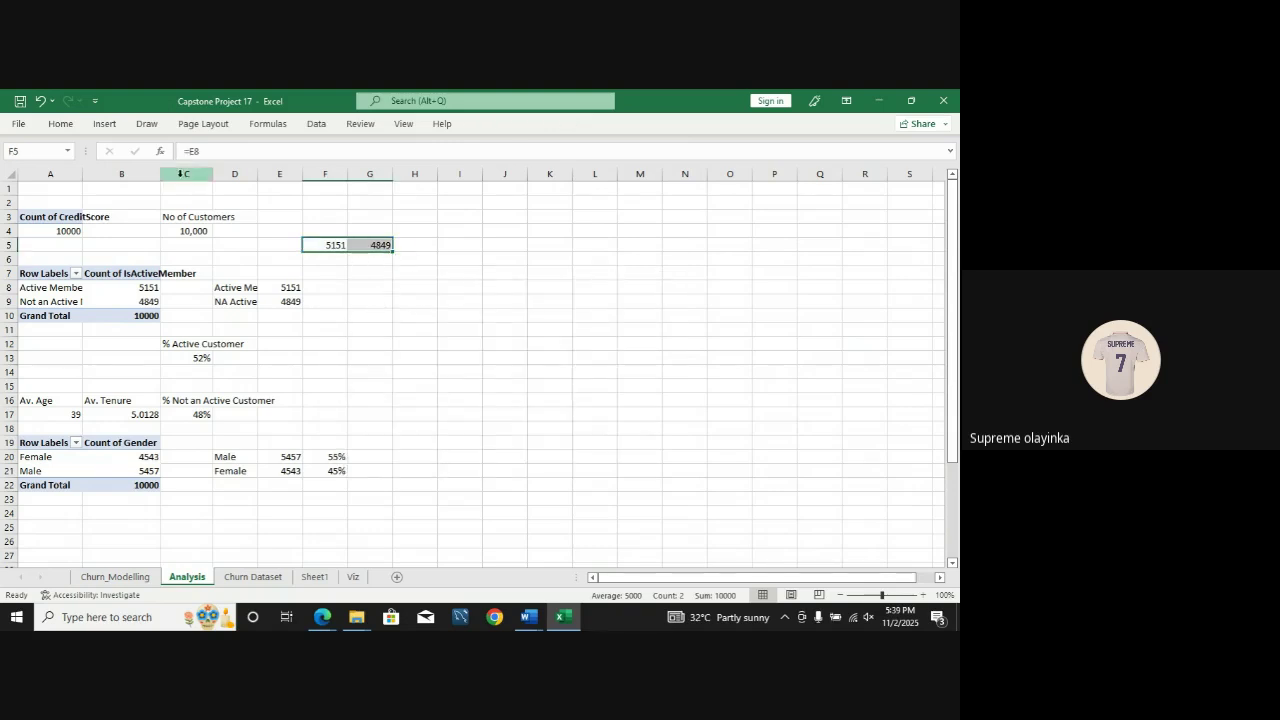
Step: Try a 2-D column chart of the member counts in F5:G5, and undo its insertion
left_click(103, 125)
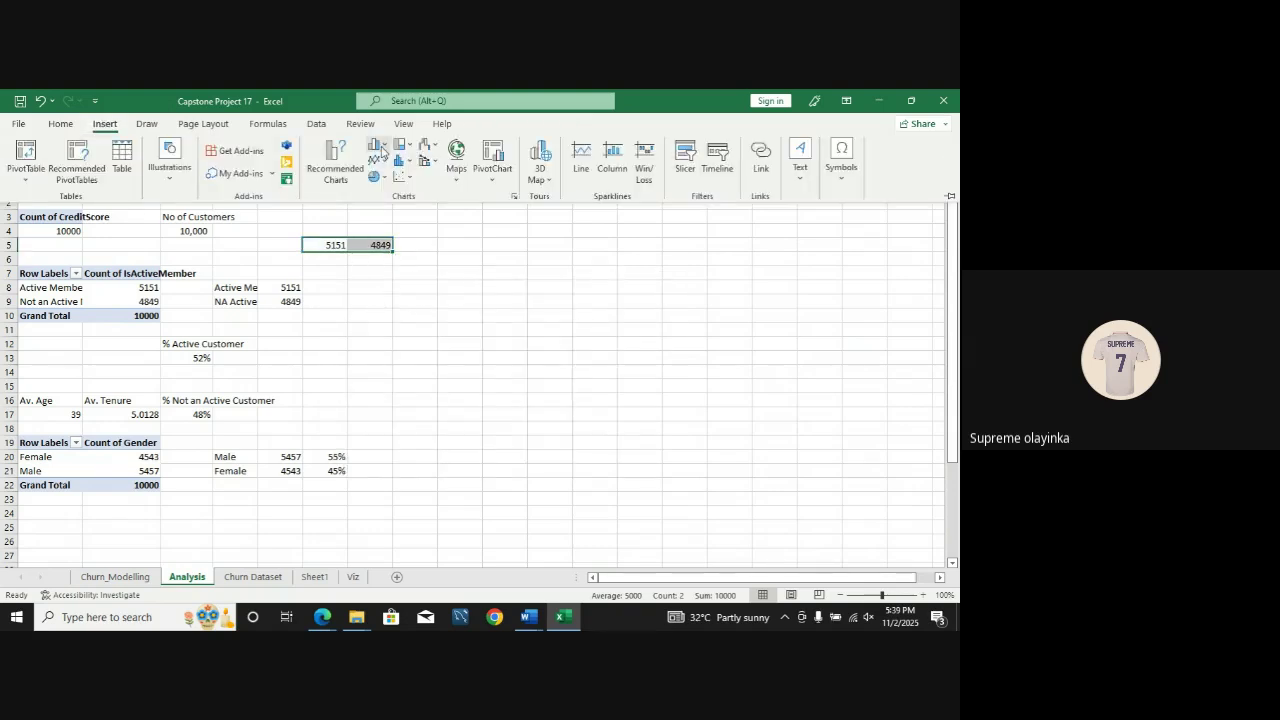
left_click(384, 150)
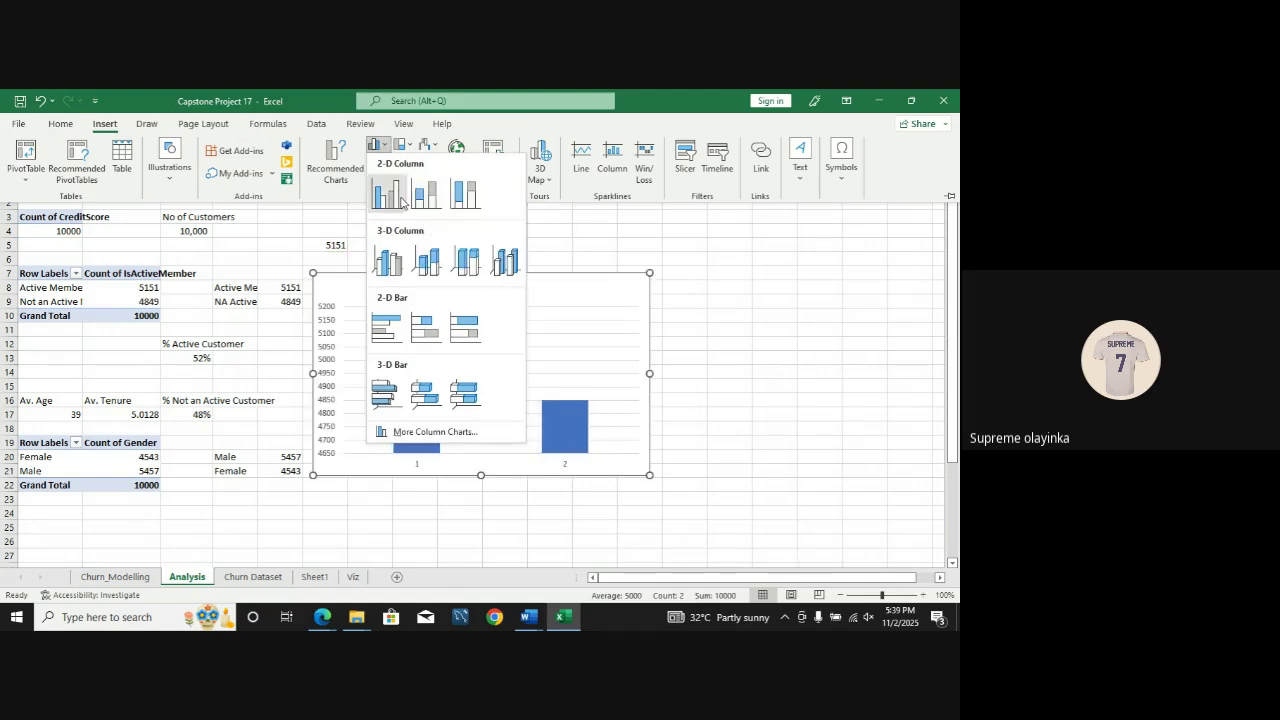
left_click(423, 196)
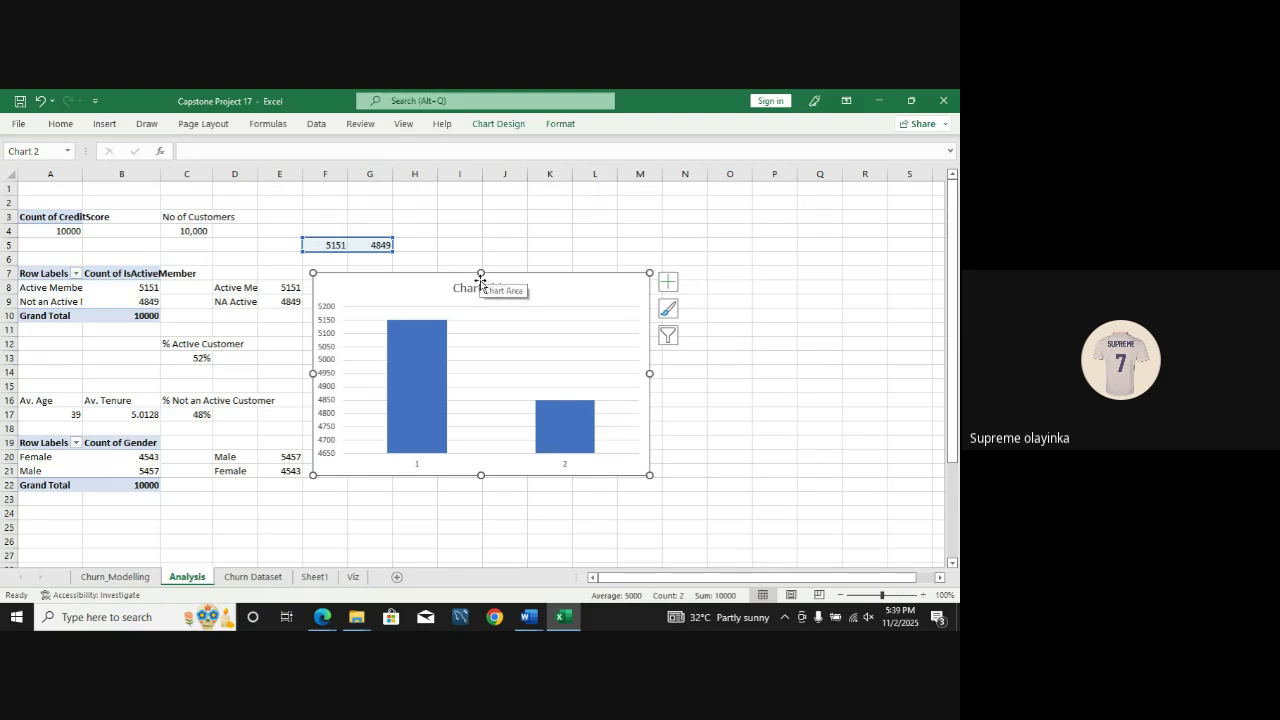
key("ctrl+z")
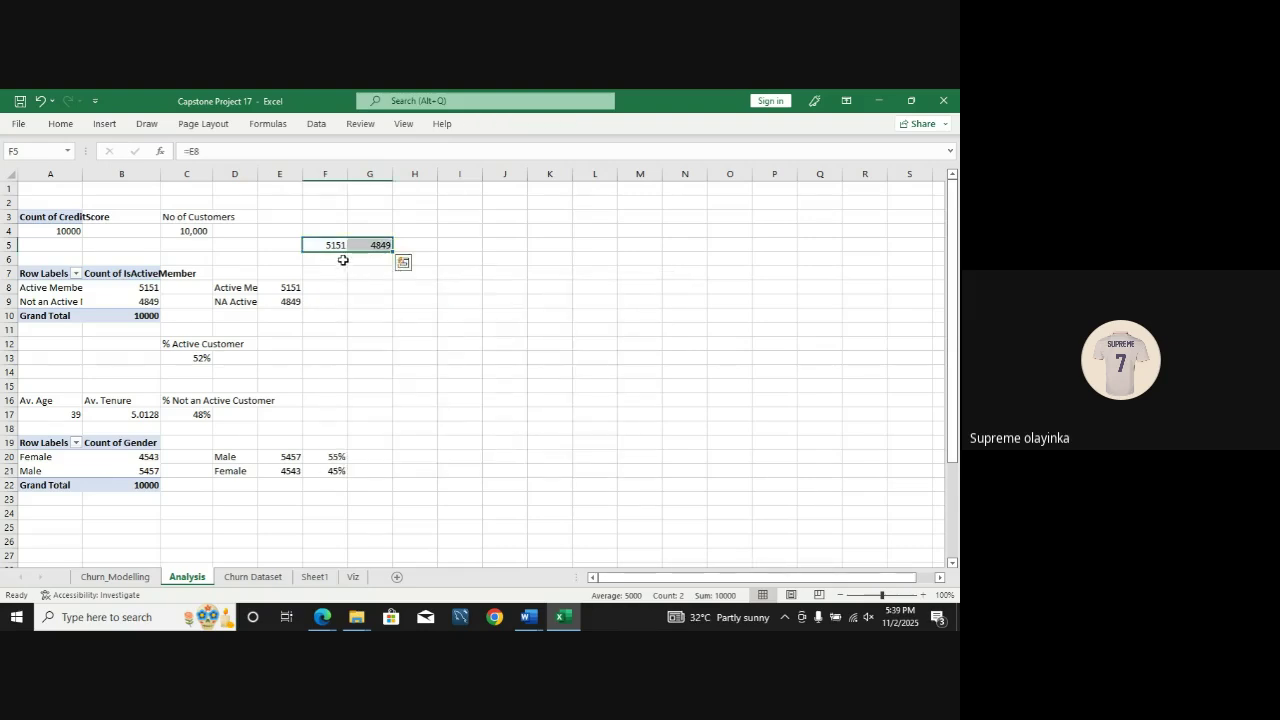
Step: Clear the linked member counts from F5:G5 and go back to the Viz sheet
key("Delete")
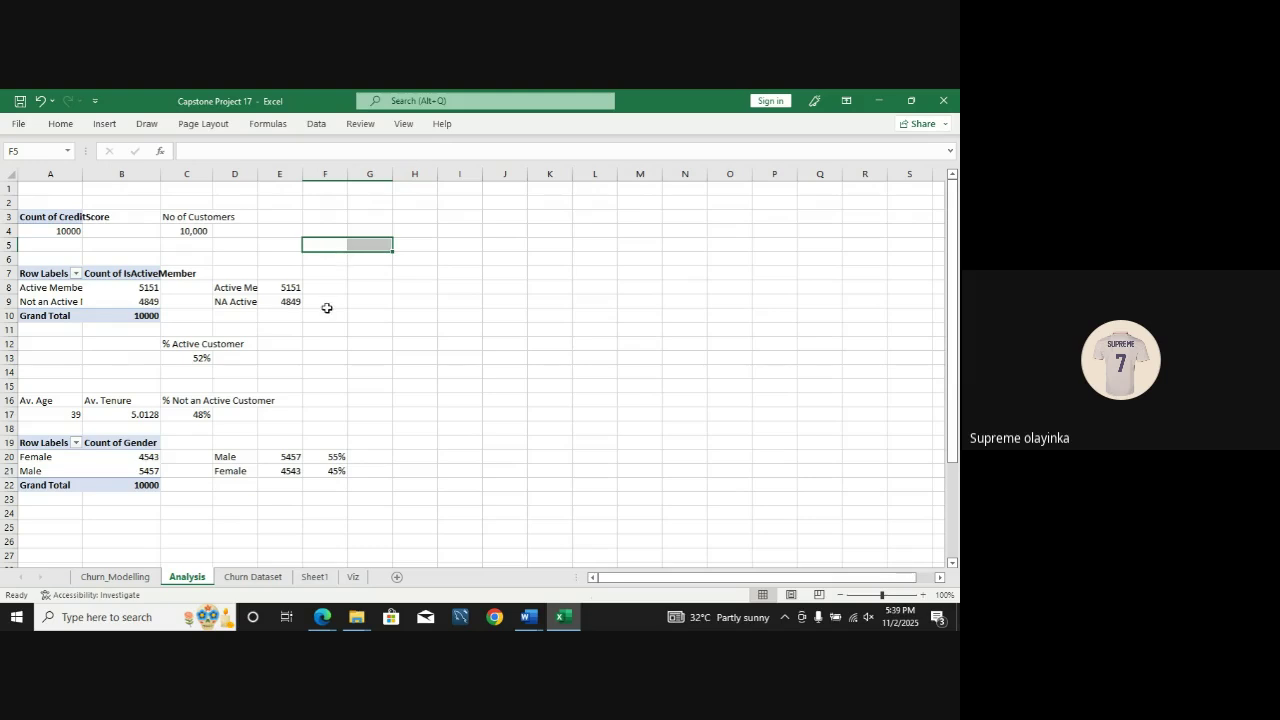
left_click(352, 578)
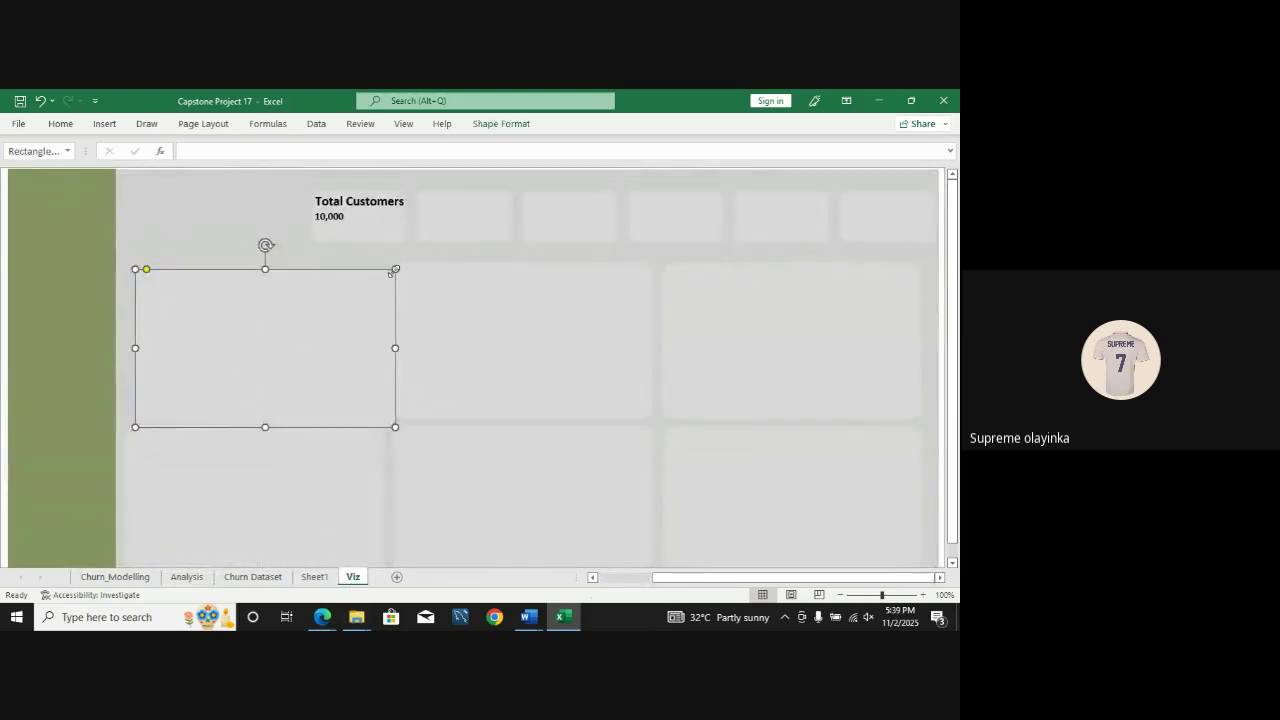
Step: Try a smaller font size on the Total Customers label, and restore its size to 12
left_click(388, 203)
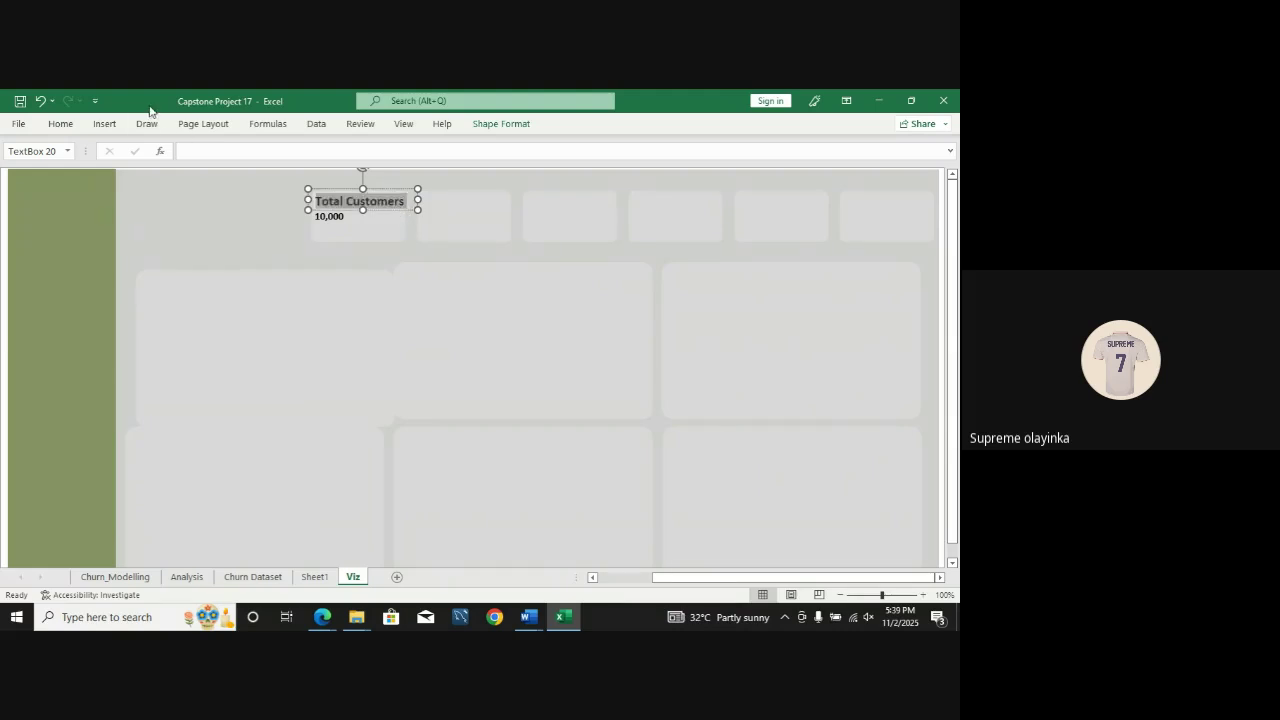
left_click(60, 124)
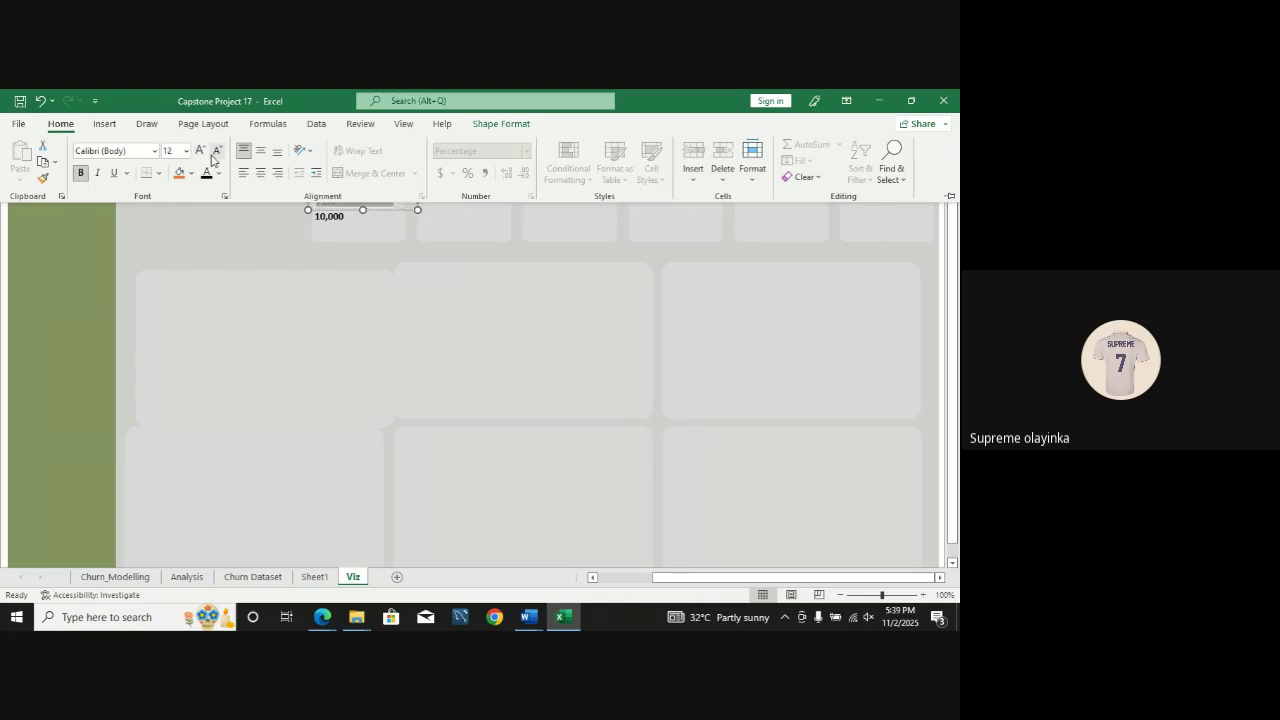
left_click(324, 312)
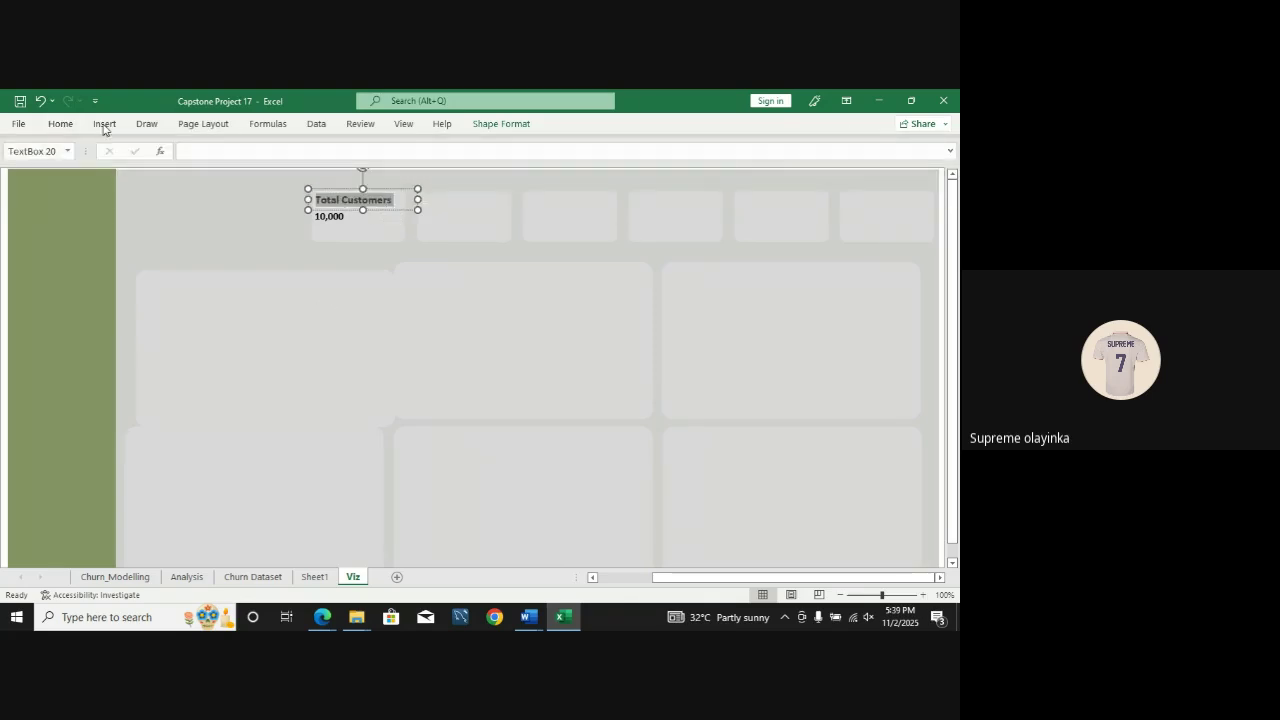
left_click(60, 130)
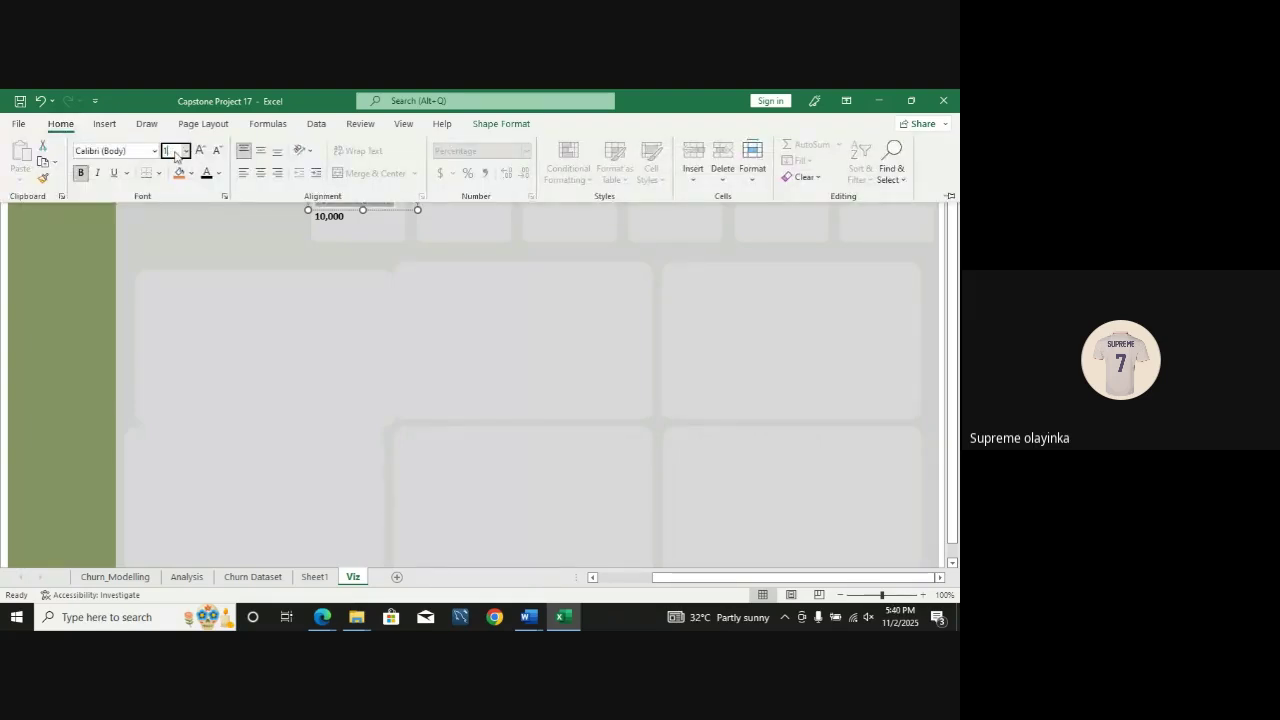
left_click(174, 155)
key("Return")
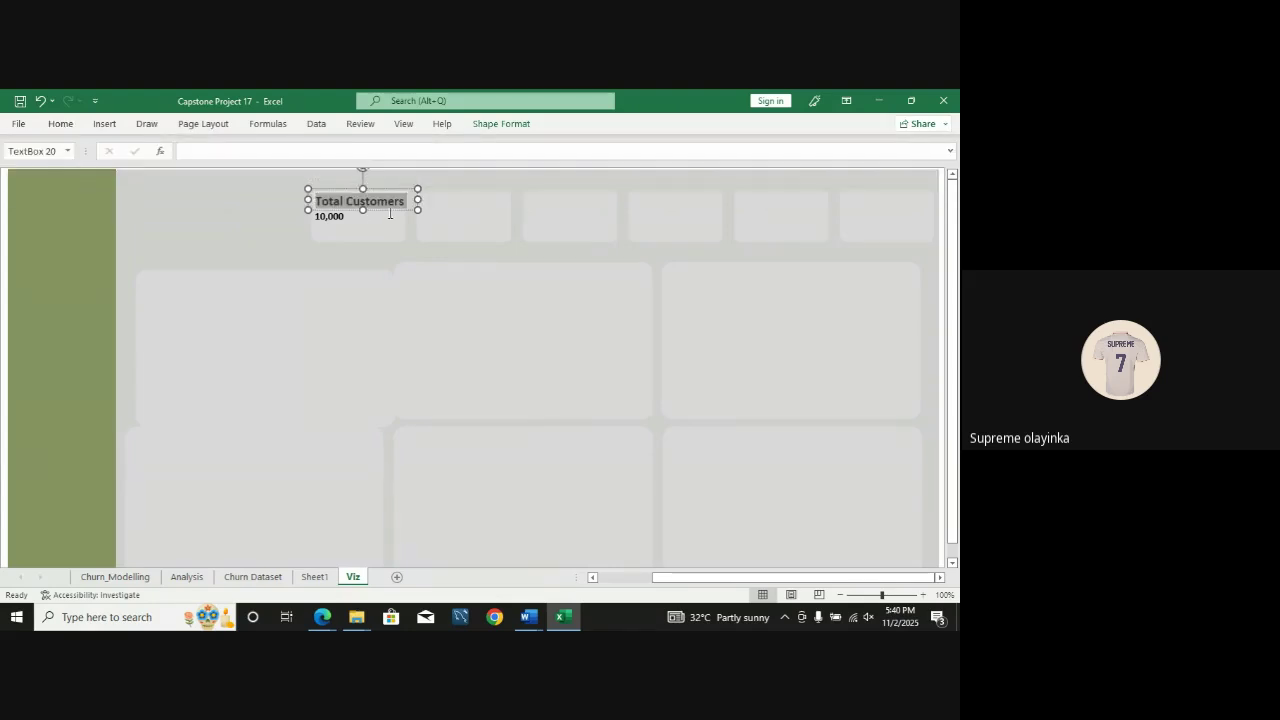
left_click(390, 209)
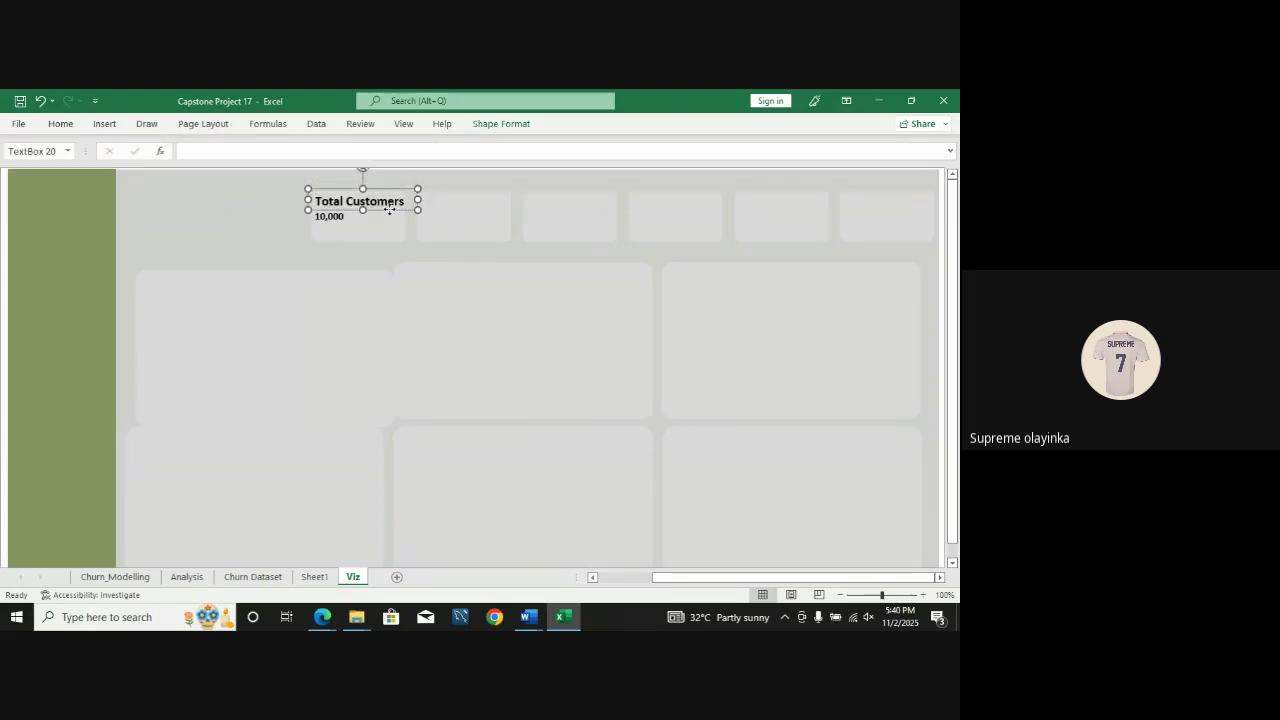
Step: Duplicate the Total Customers label and place the copy at the top of the second KPI card
left_click(520, 366)
left_click(345, 213)
key("ctrl+d")
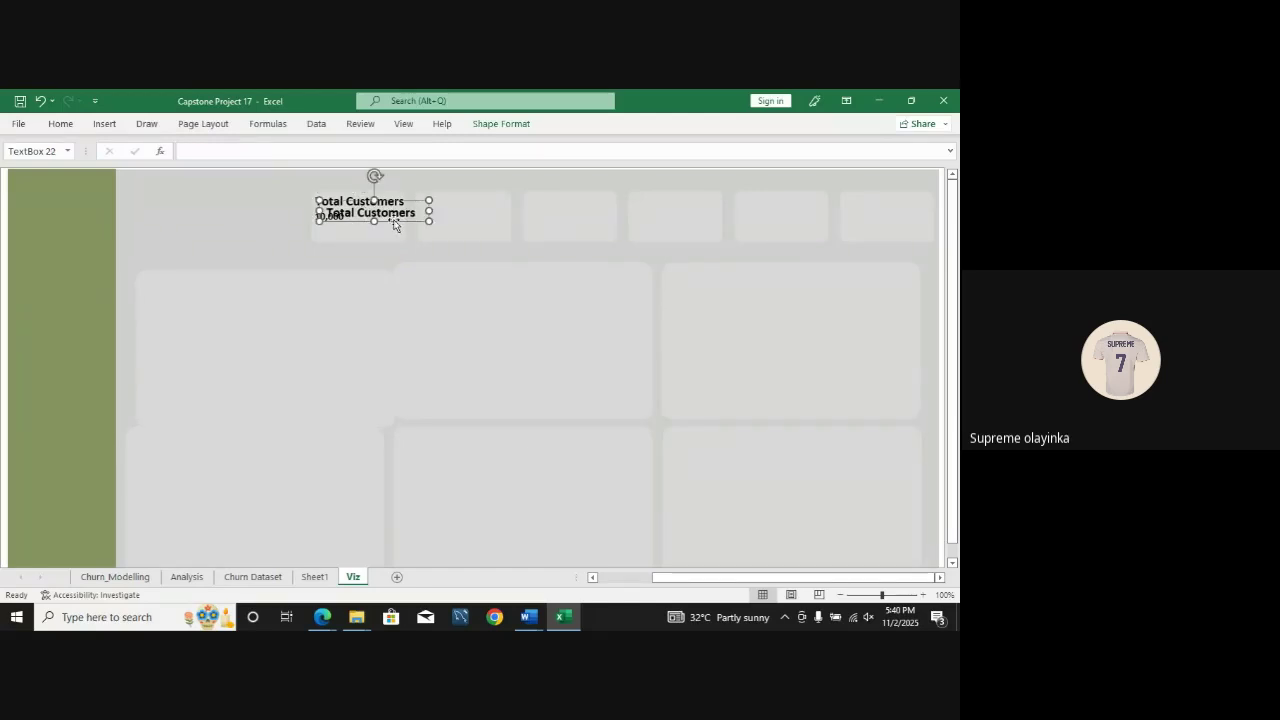
left_click_drag(420, 220, 509, 209)
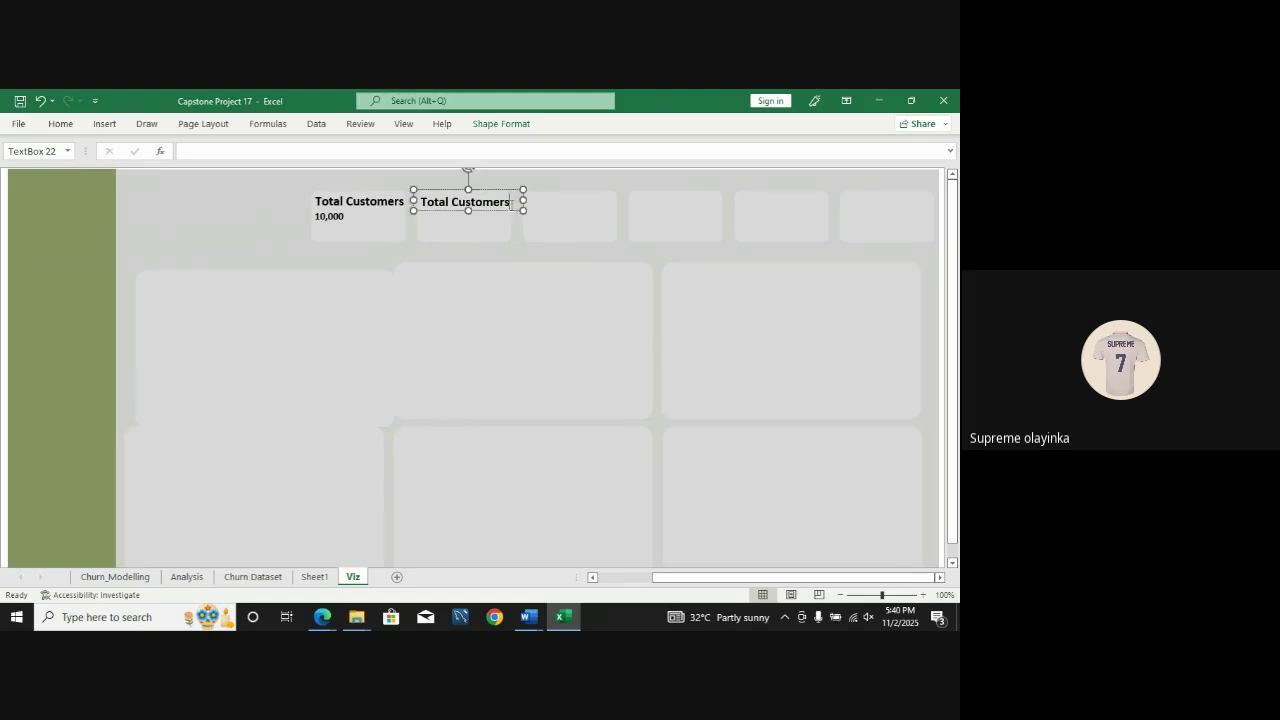
Step: Check the active-member count on the Analysis sheet and change the second KPI card's label to "Active Member"
left_click_drag(512, 204, 364, 183)
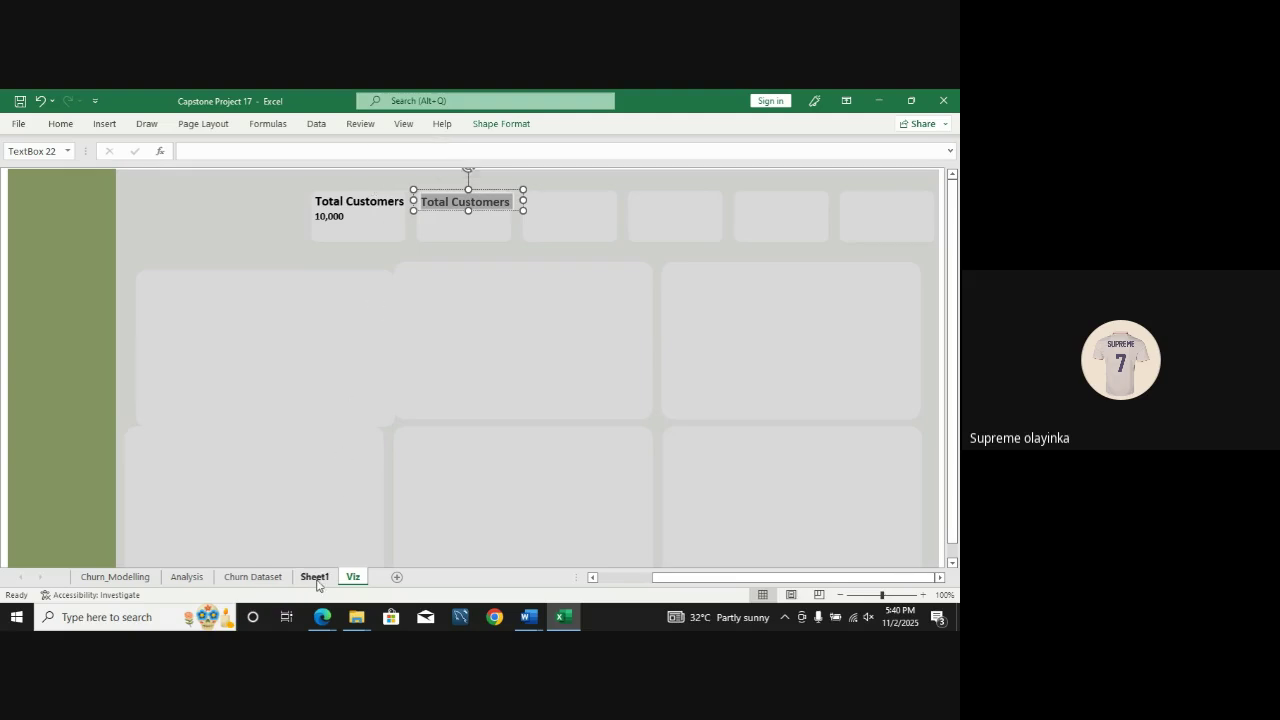
left_click(198, 578)
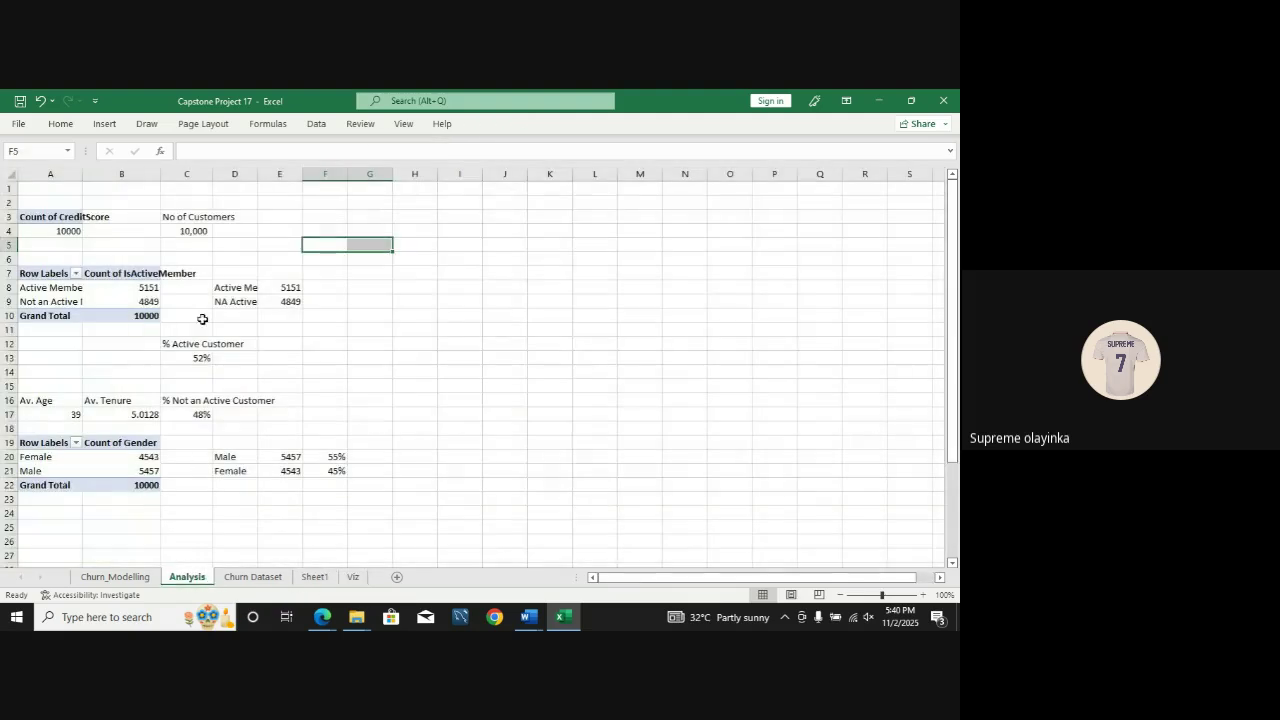
left_click(270, 291)
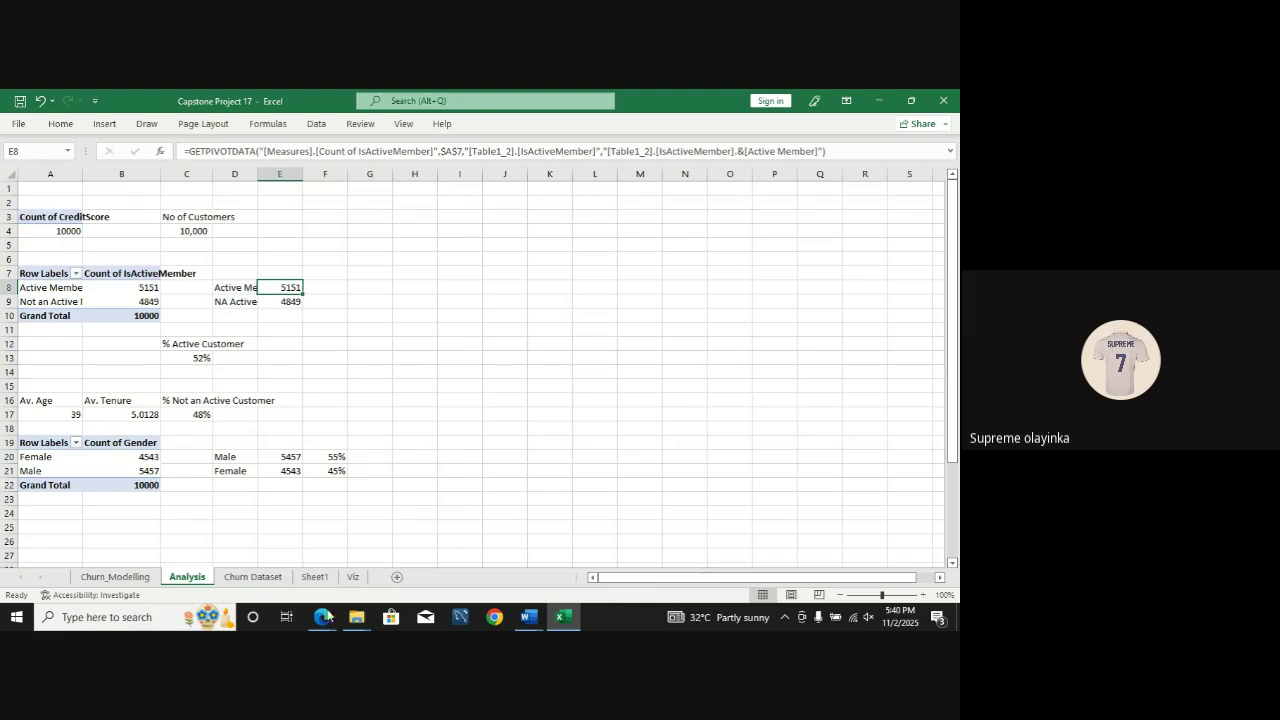
left_click(352, 577)
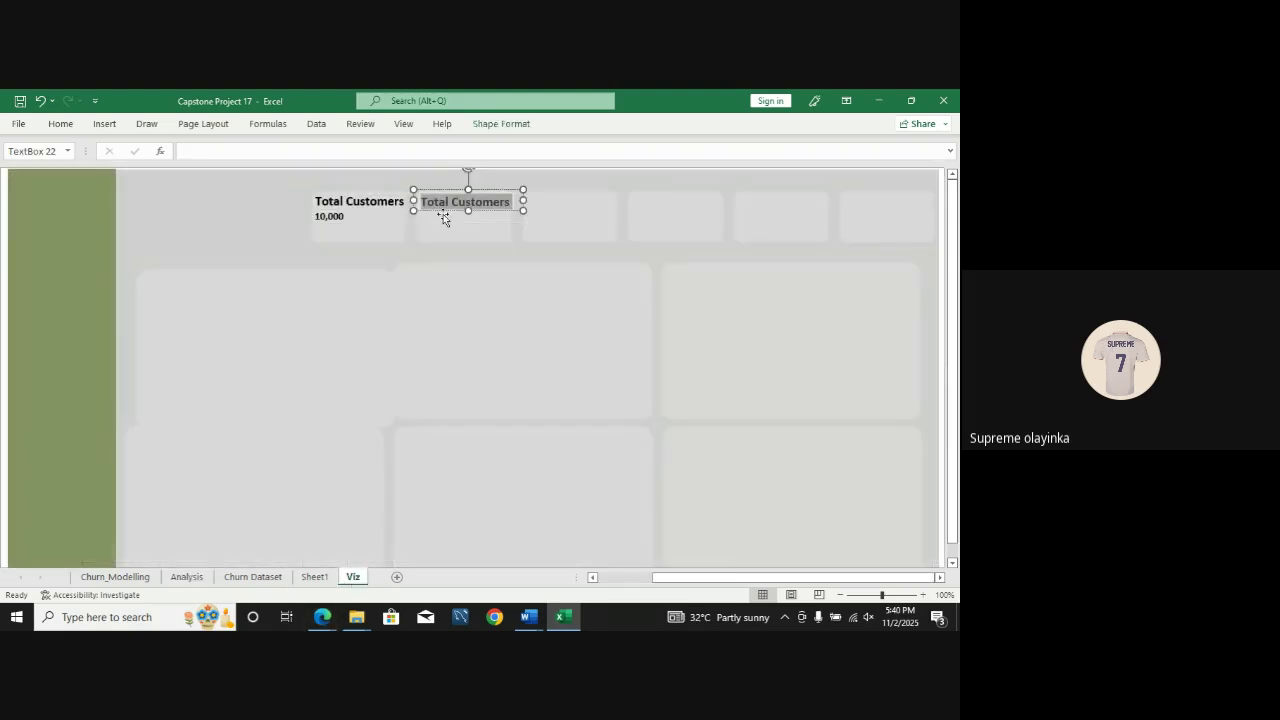
type("Active Member")
left_click(443, 214)
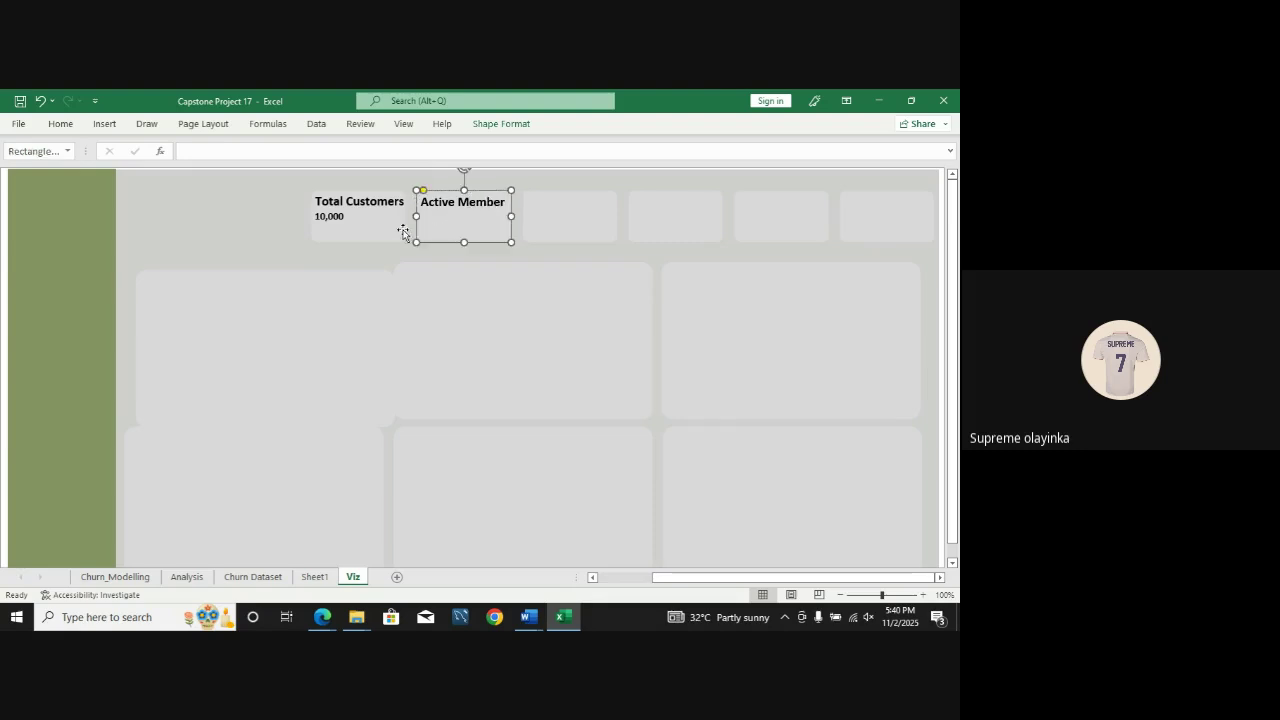
Step: Duplicate the 10,000 value box and place the copy beneath the Active Member label
left_click(374, 210)
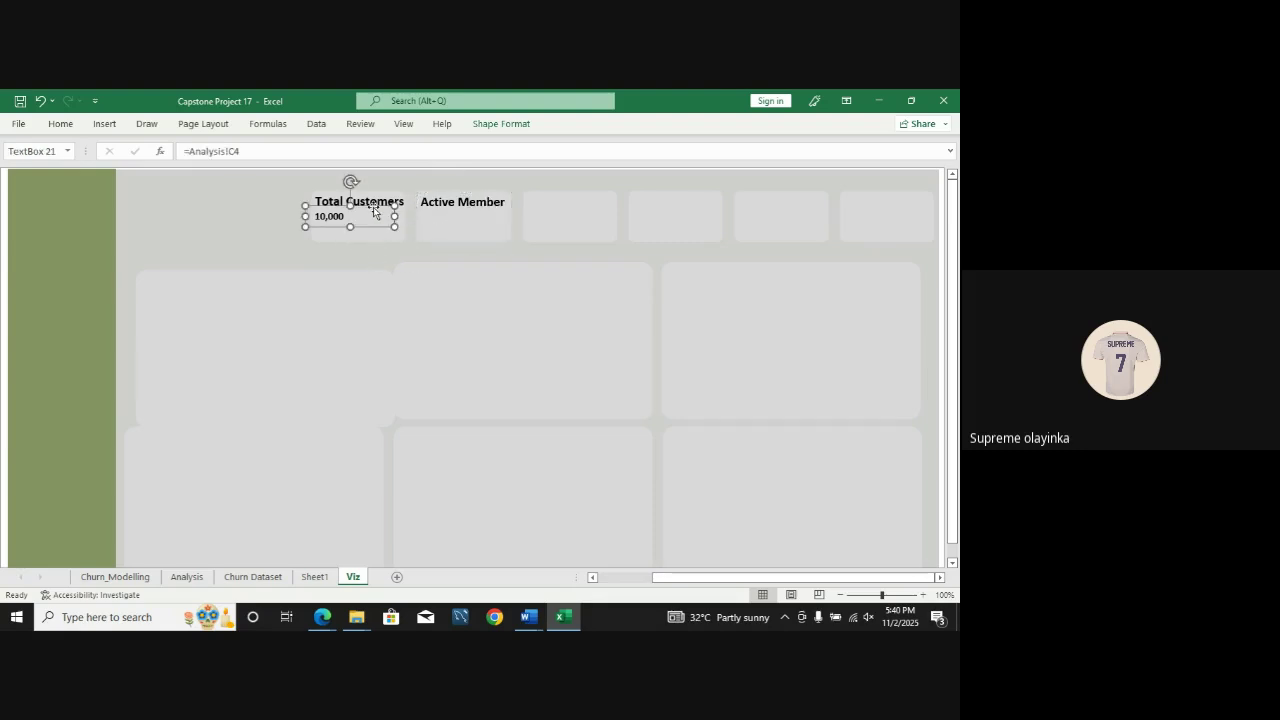
key("ctrl+d")
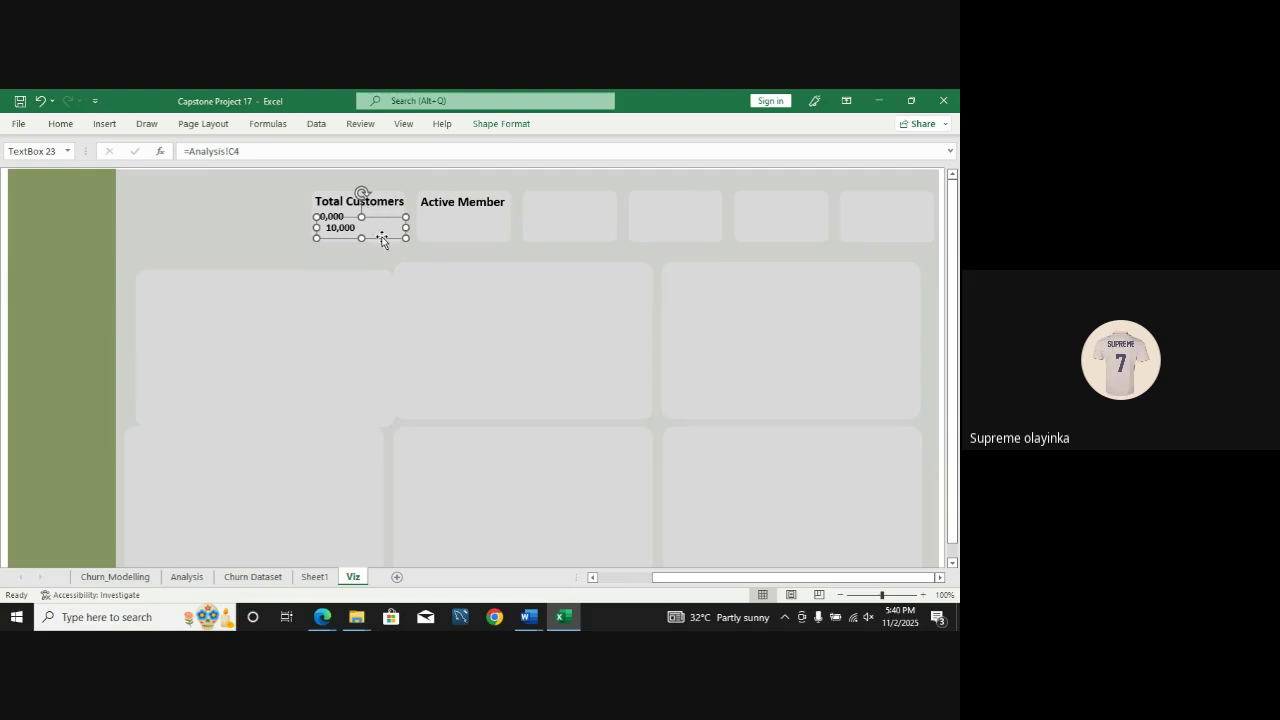
left_click_drag(381, 240, 474, 223)
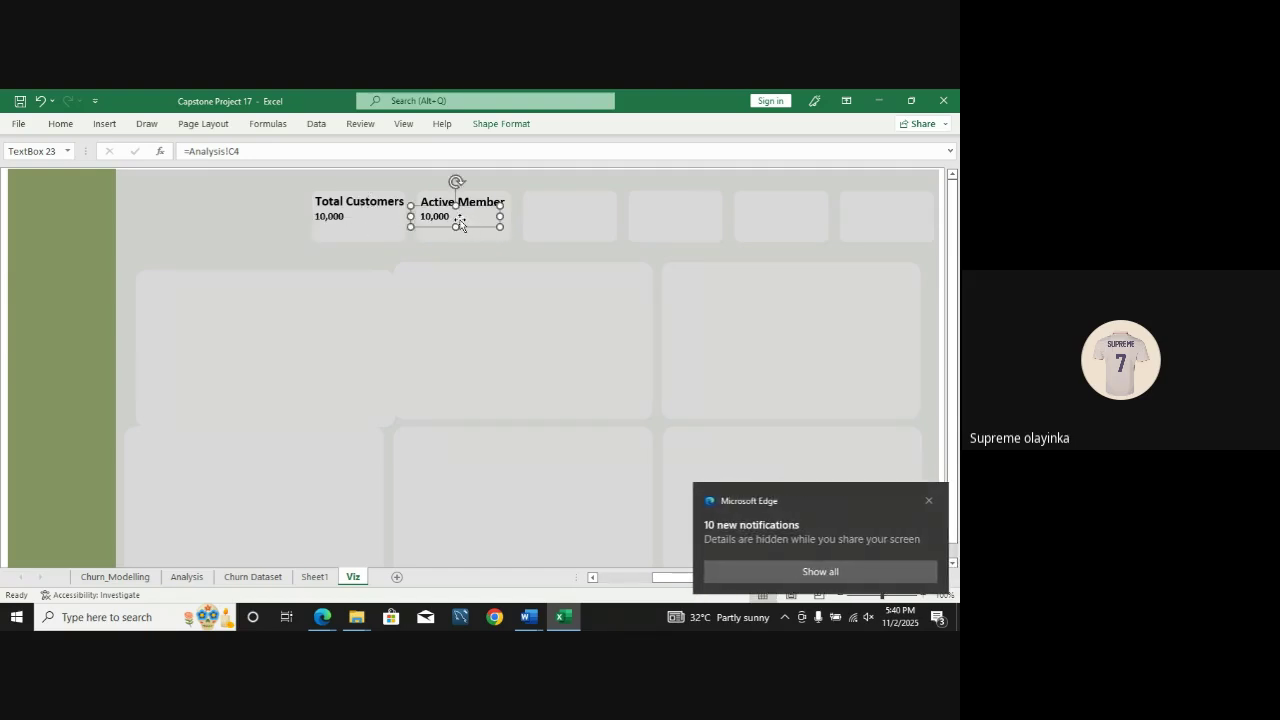
Step: Clear the copied 10,000 text from the value box under Active Member
left_click(454, 216)
key("BackSpace")
key("BackSpace")
key("BackSpace")
key("BackSpace")
key("BackSpace")
key("BackSpace")
left_click(428, 229)
Step: Link the value box under Active Member to the active-member count with =Analysis!E8
left_click_drag(266, 150, 177, 152)
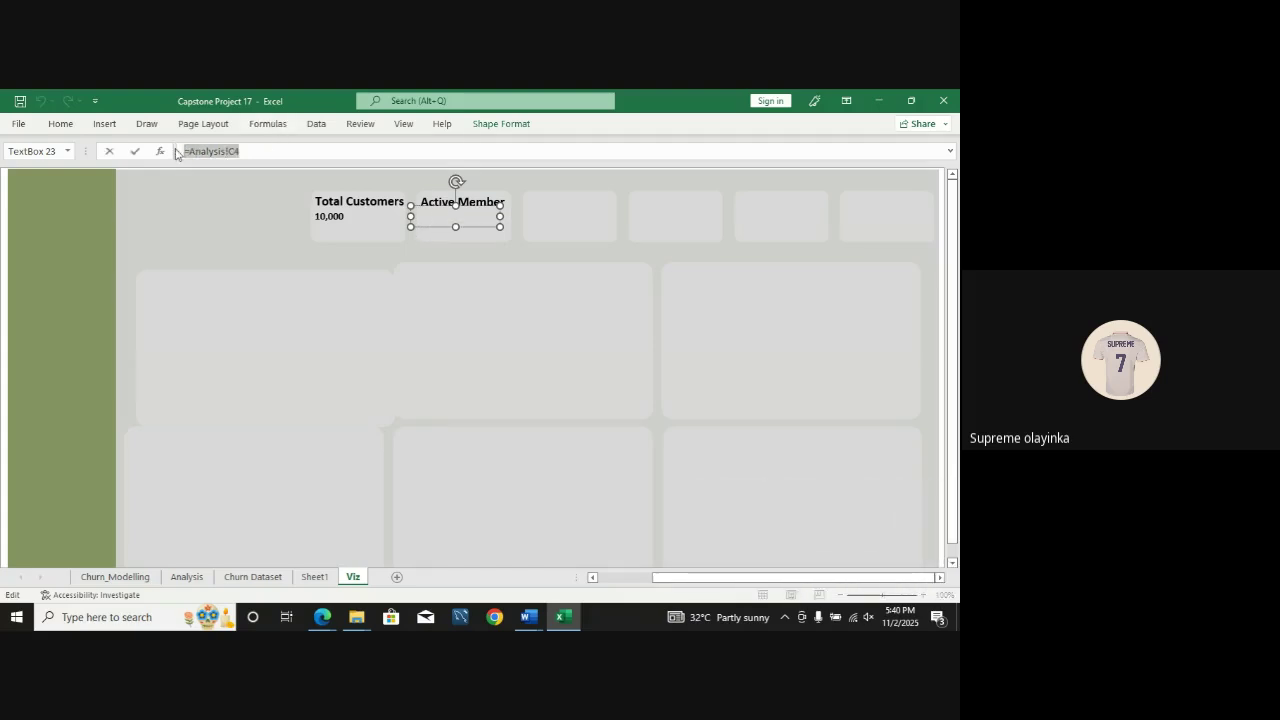
type("=")
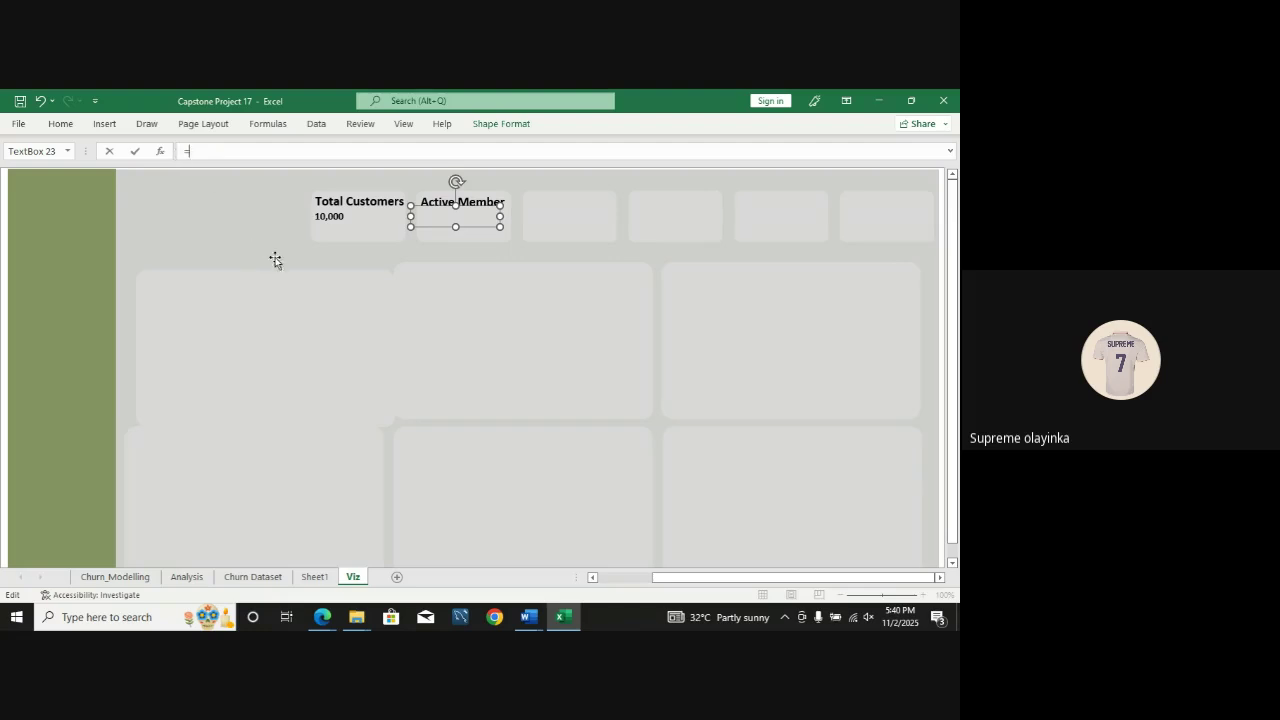
left_click(187, 577)
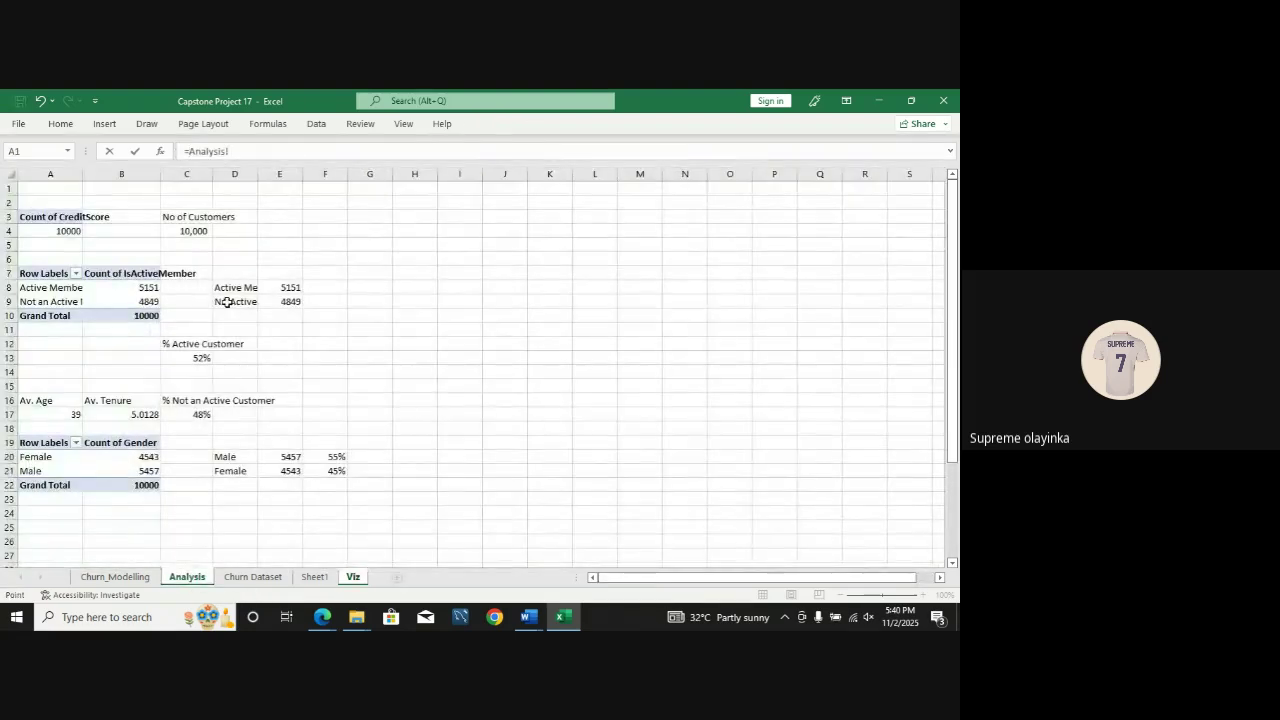
left_click(279, 288)
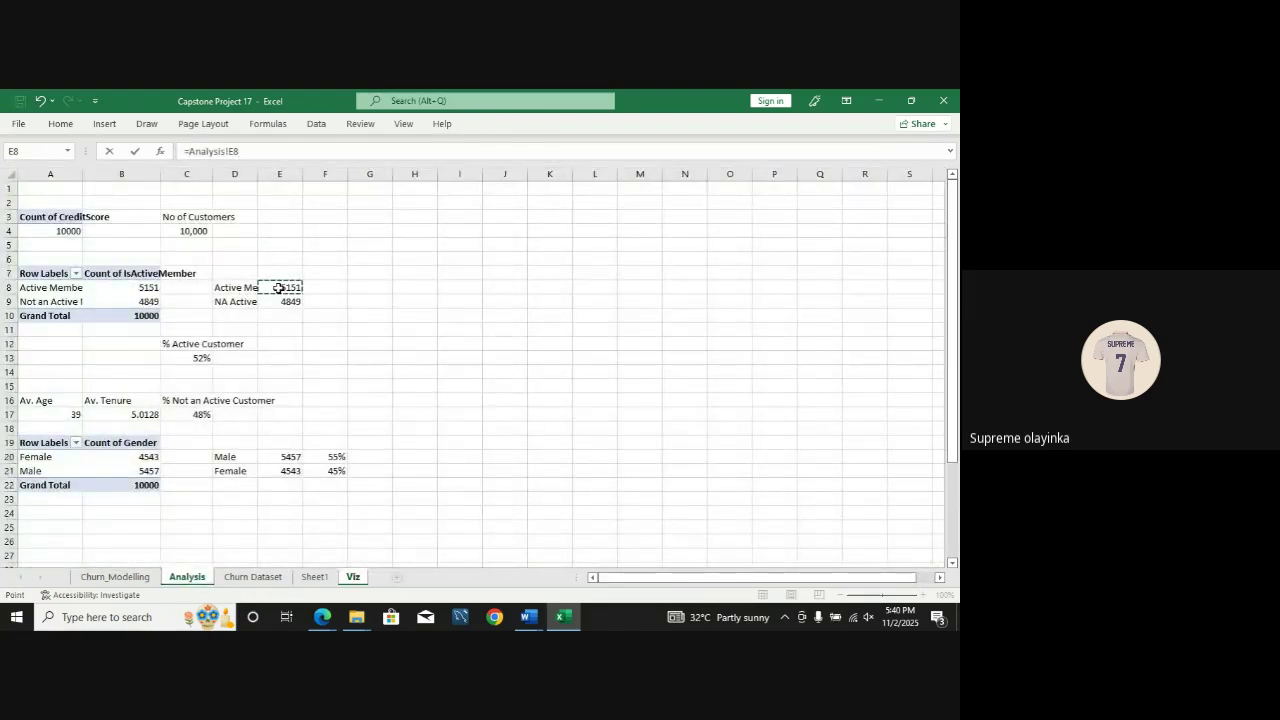
type("\\")
key("Return")
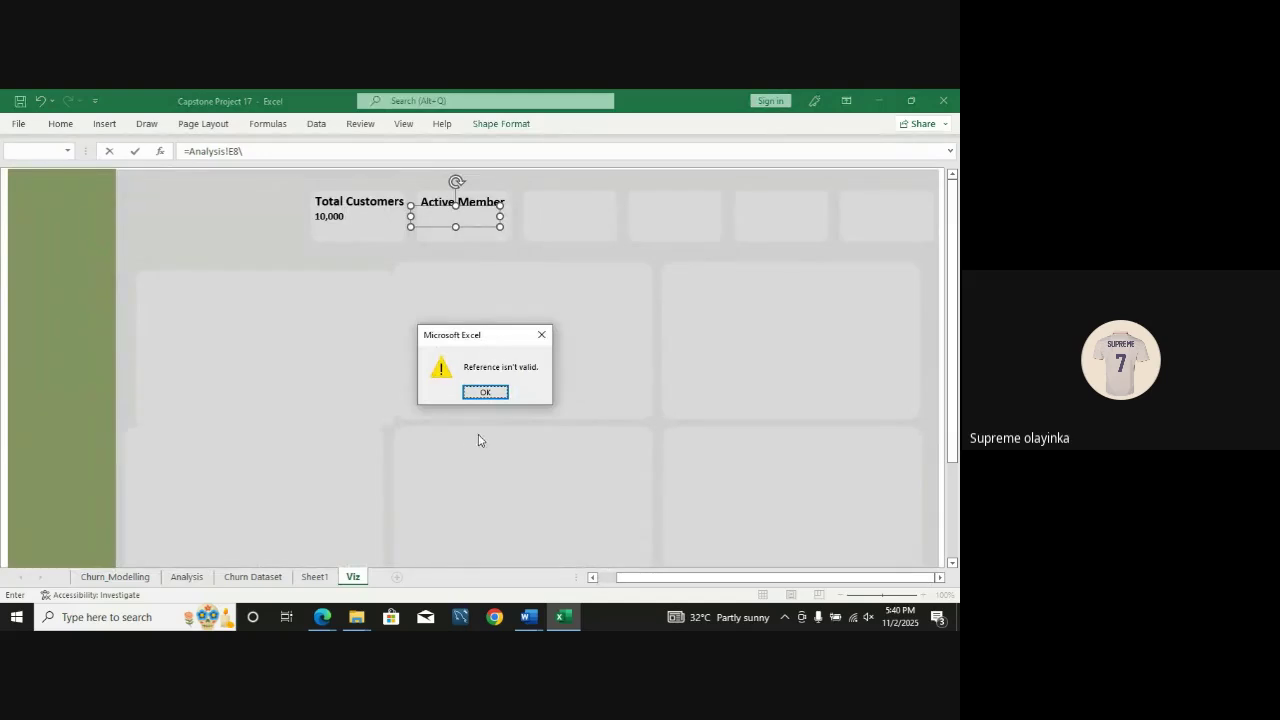
left_click(488, 392)
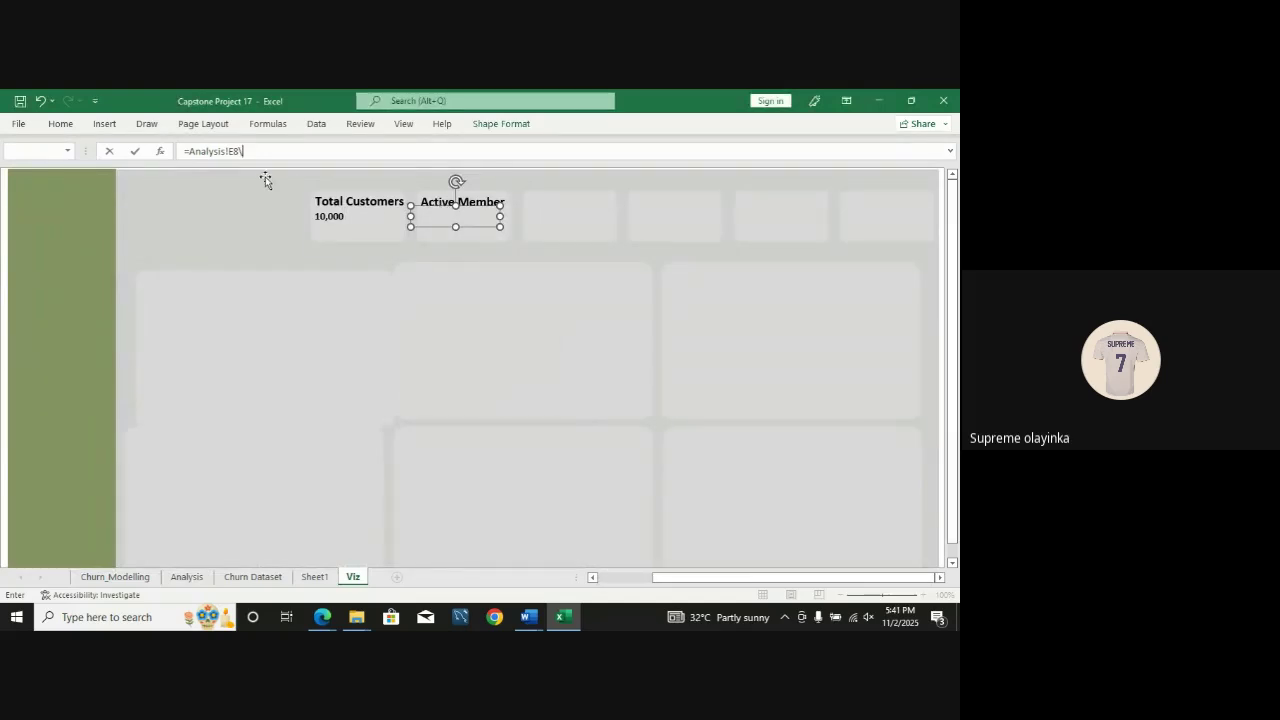
key("BackSpace")
key("Return")
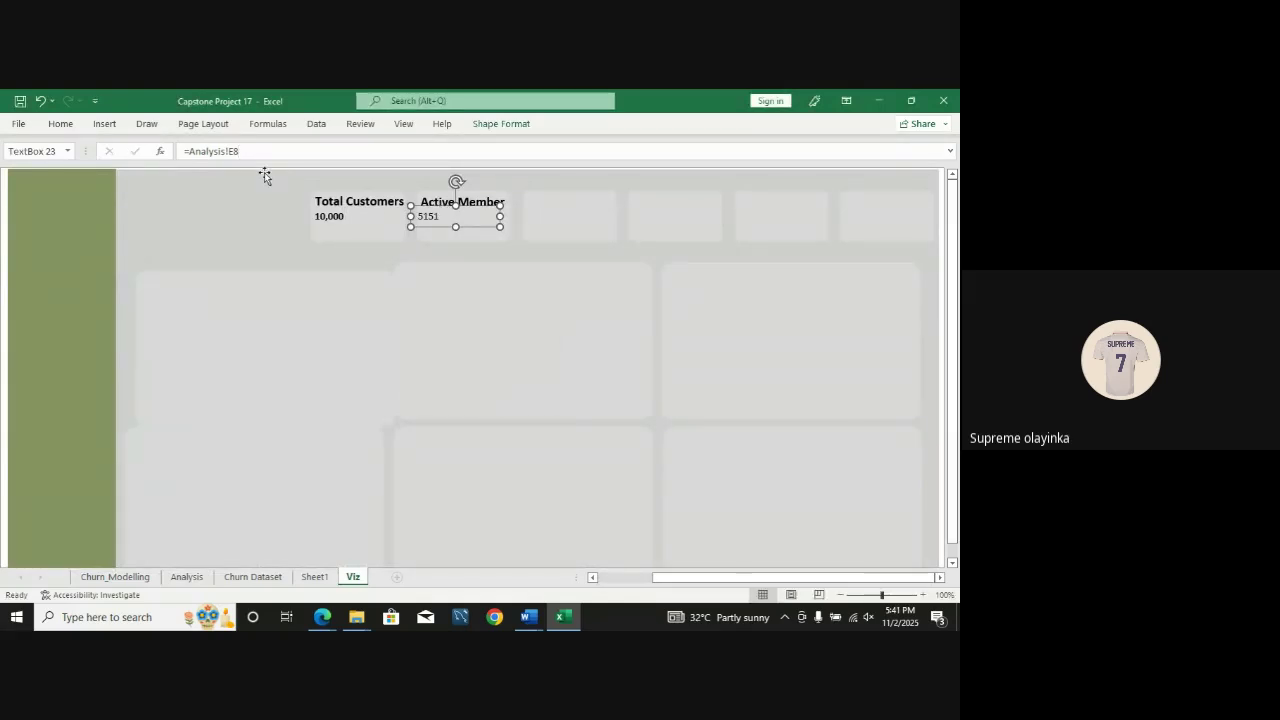
Step: Make the linked value under Active Member bold
double_click(440, 217)
left_click(60, 123)
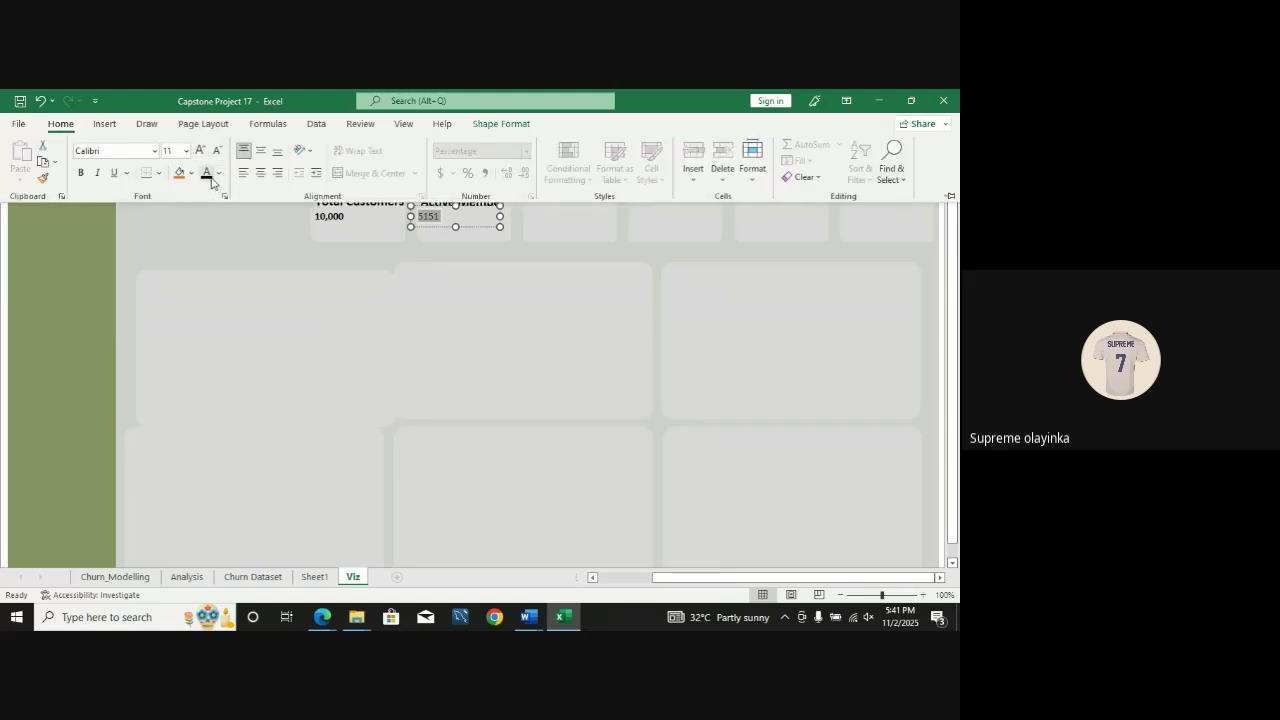
left_click(84, 176)
left_click(486, 314)
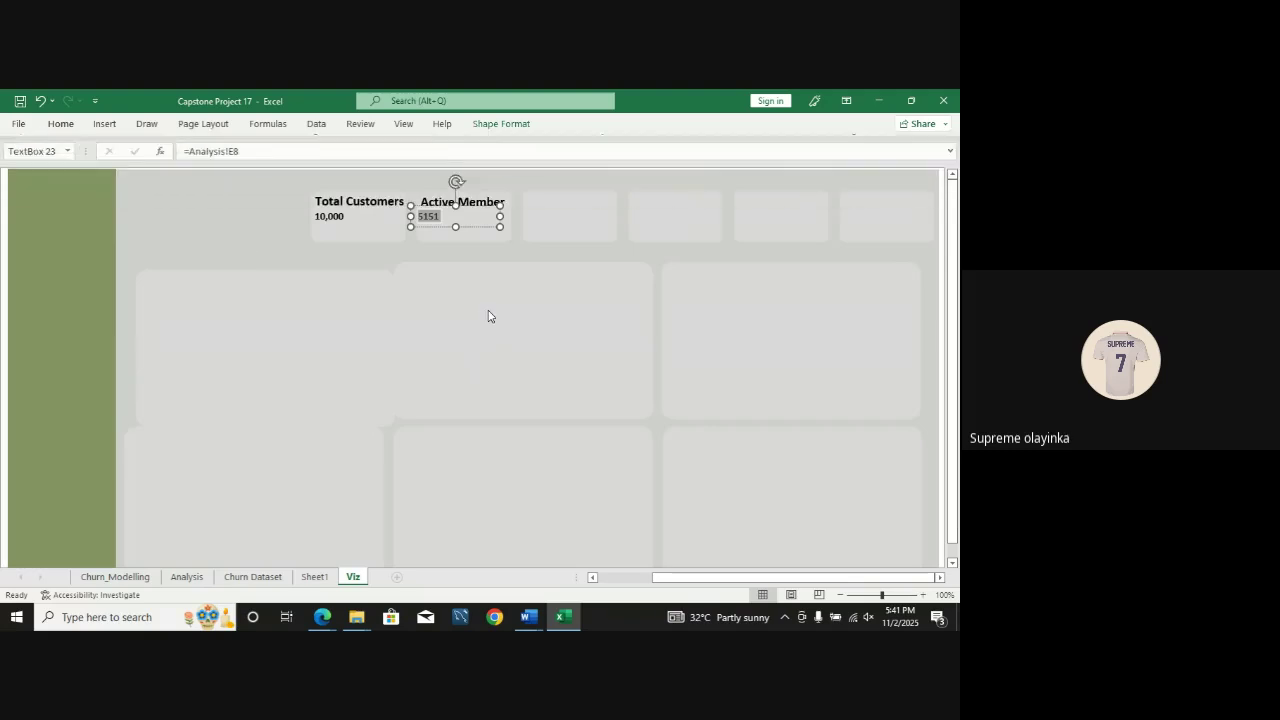
left_click(490, 314)
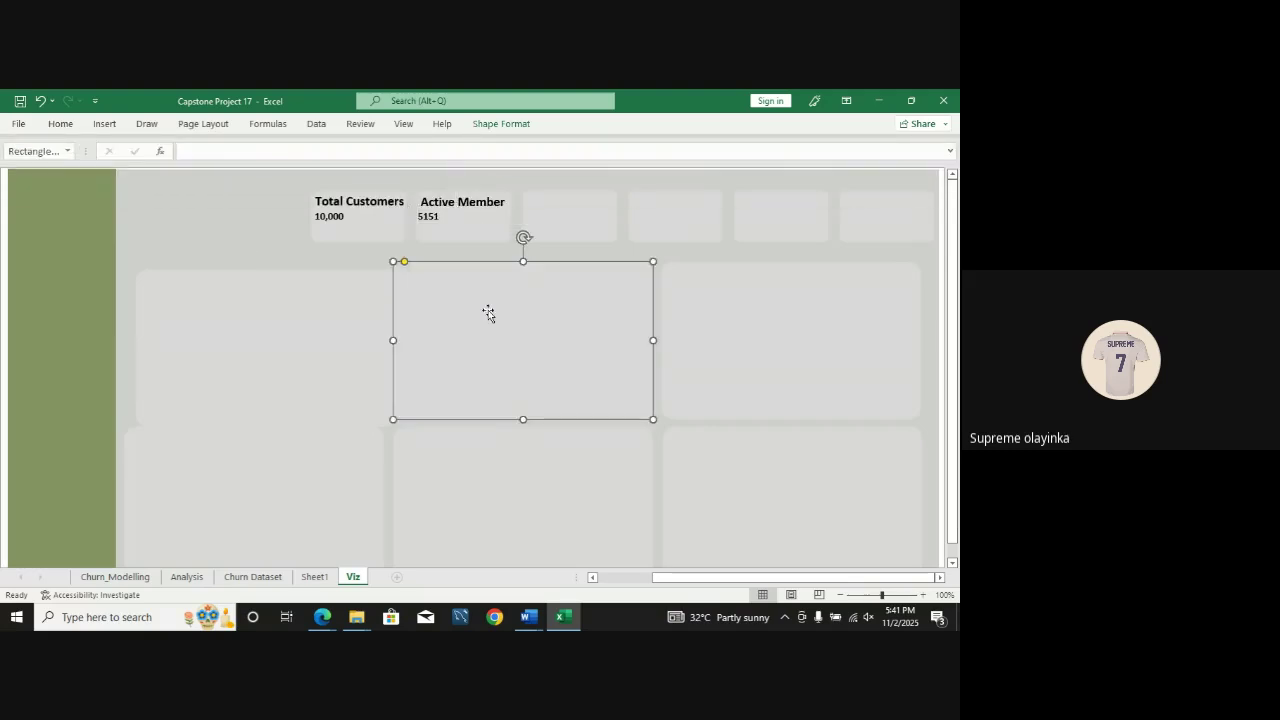
Step: Copy the Active Member label and place the copy at the top of the third KPI card
left_click(475, 203)
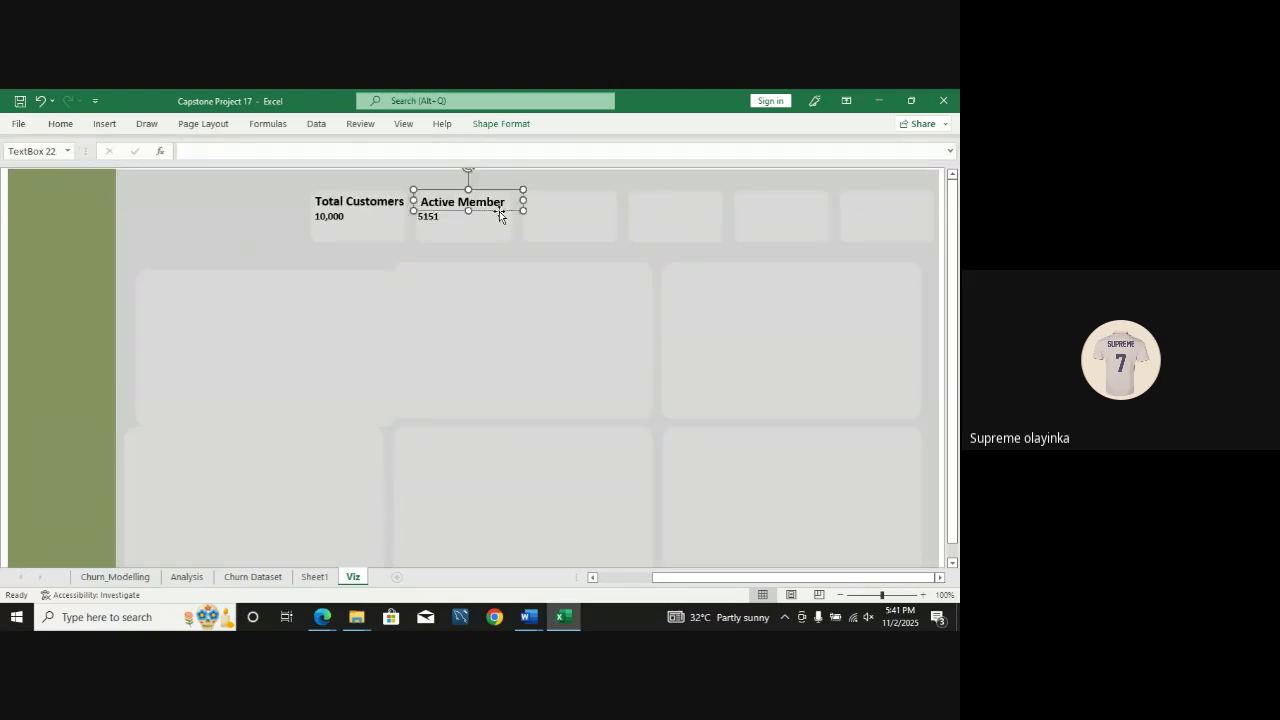
key("ctrl+c")
key("ctrl+v")
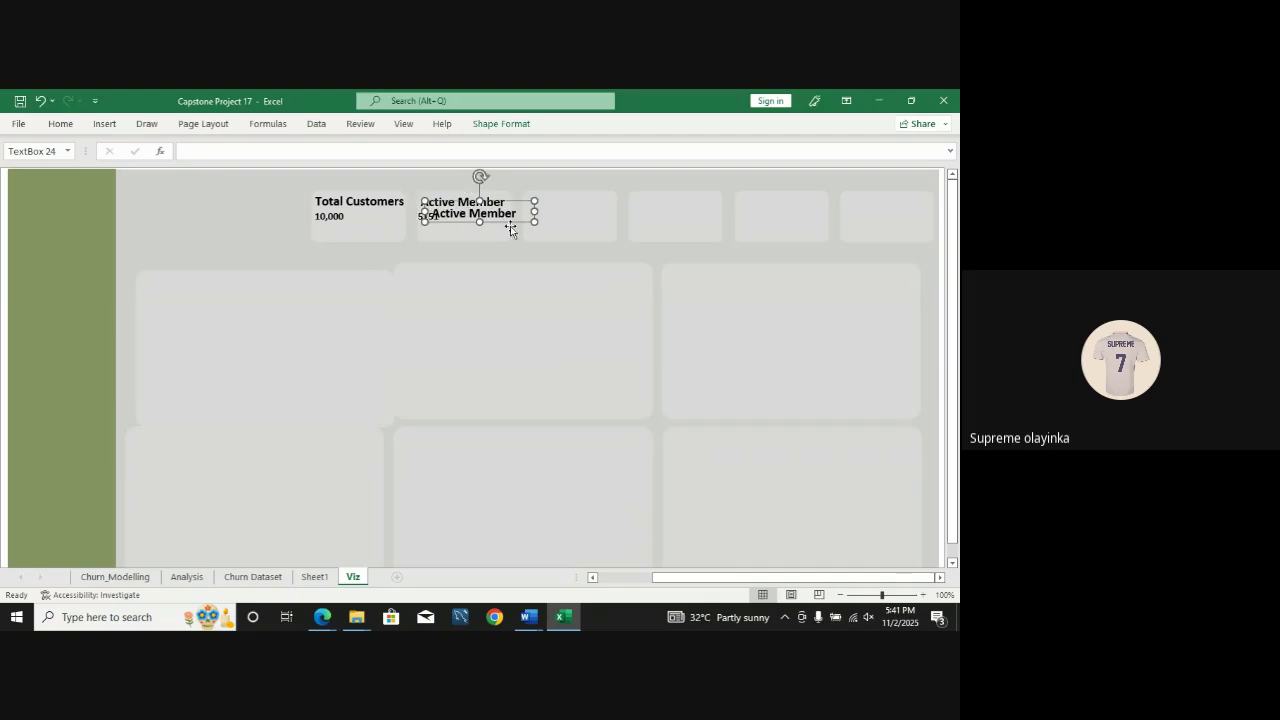
left_click_drag(511, 226, 606, 210)
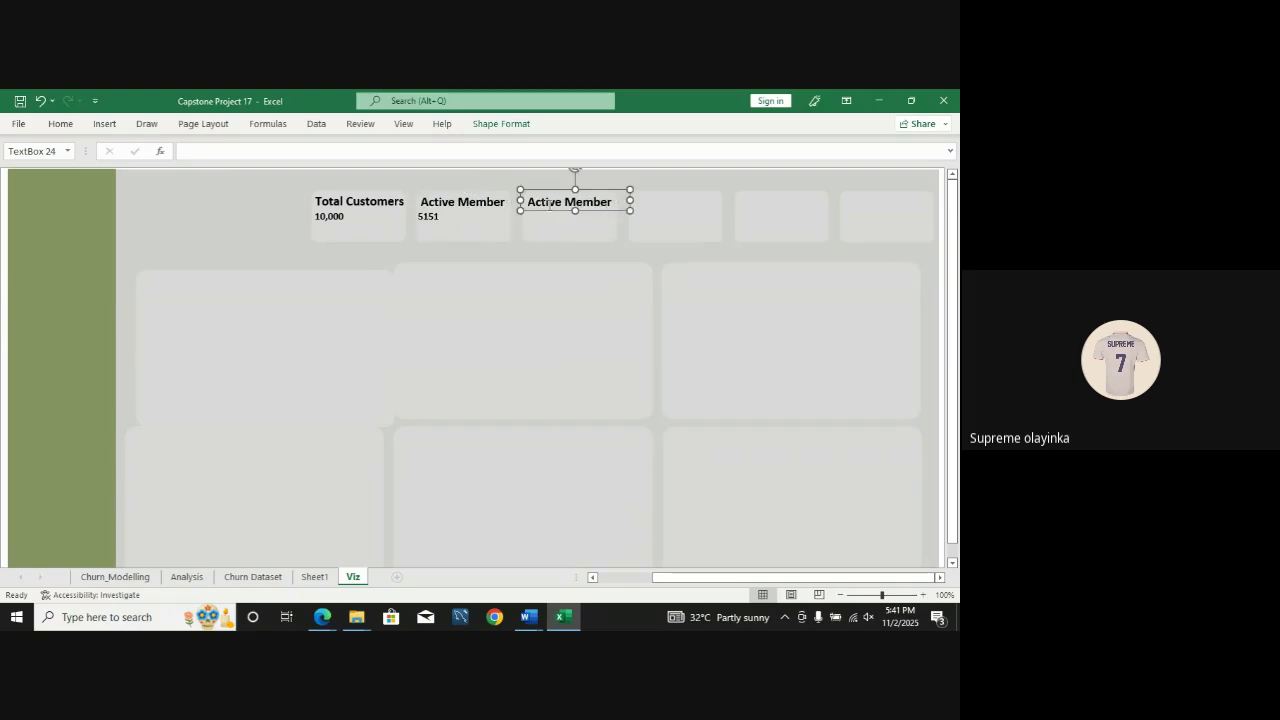
Step: Replace the Active Member label on the second KPI card with Retained Customers
key("BackSpace")
type("I")
left_click(459, 201)
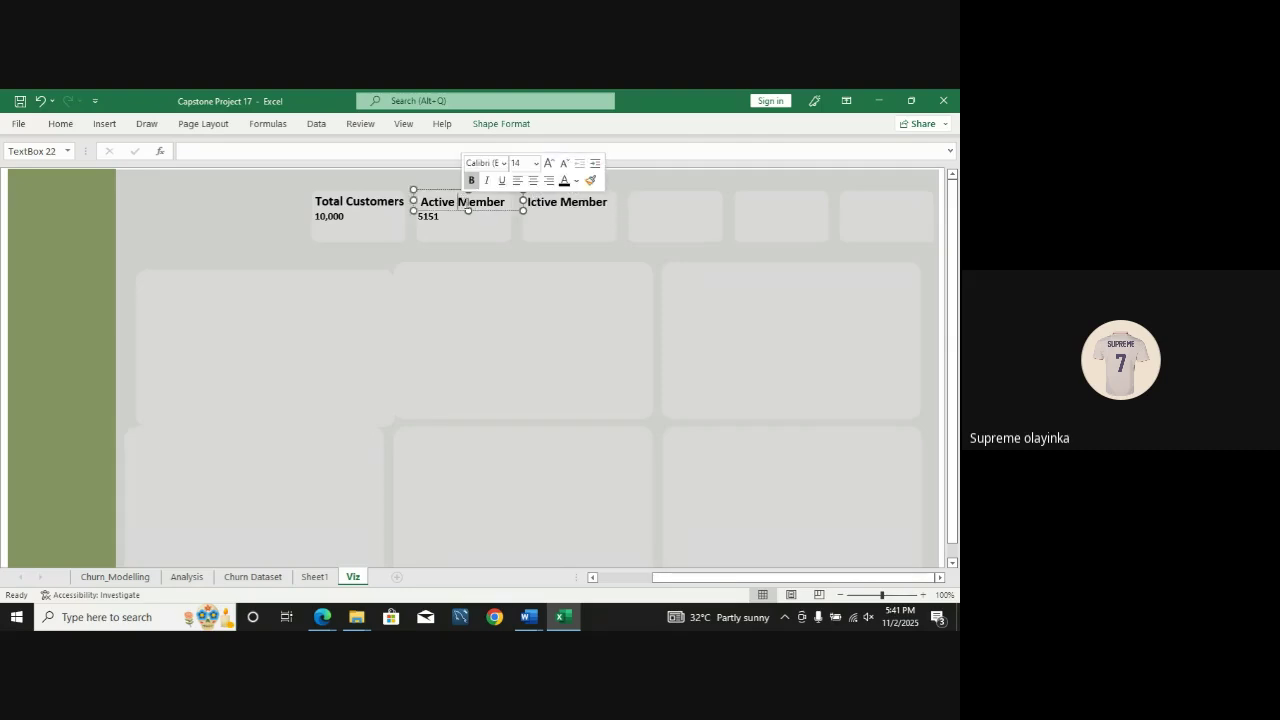
double_click(503, 202)
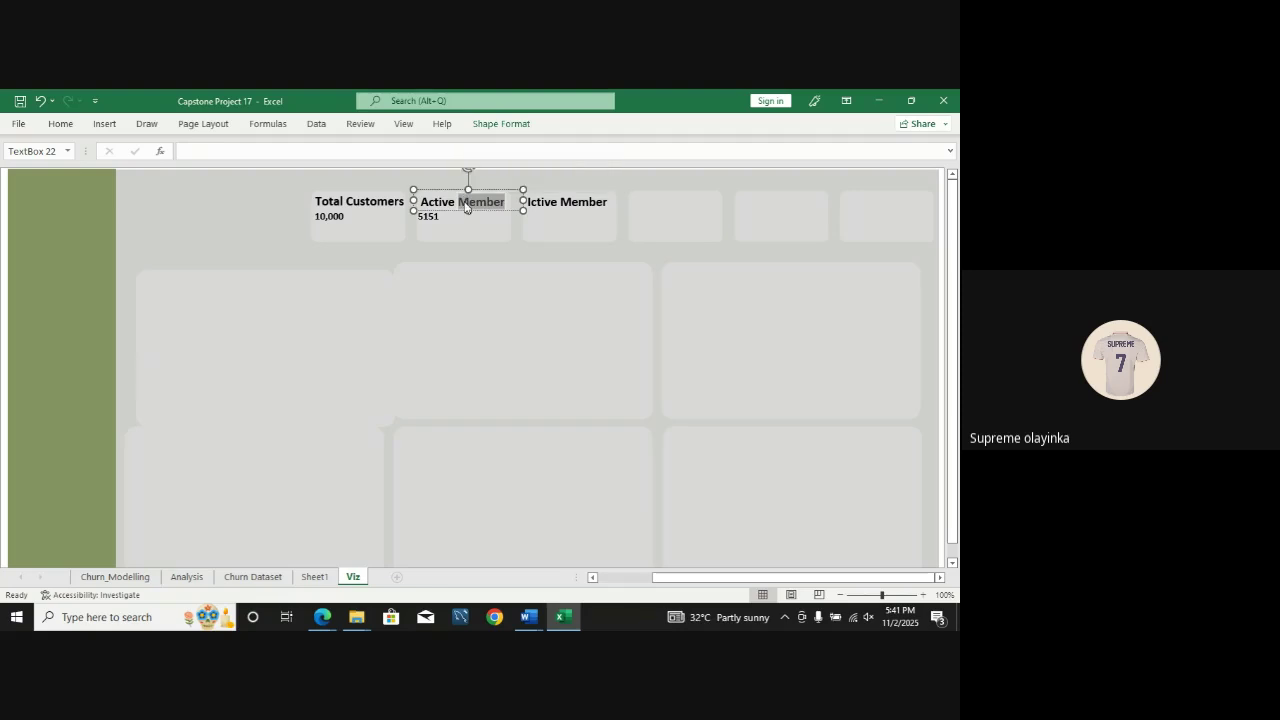
type("C")
key("BackSpace")
key("BackSpace")
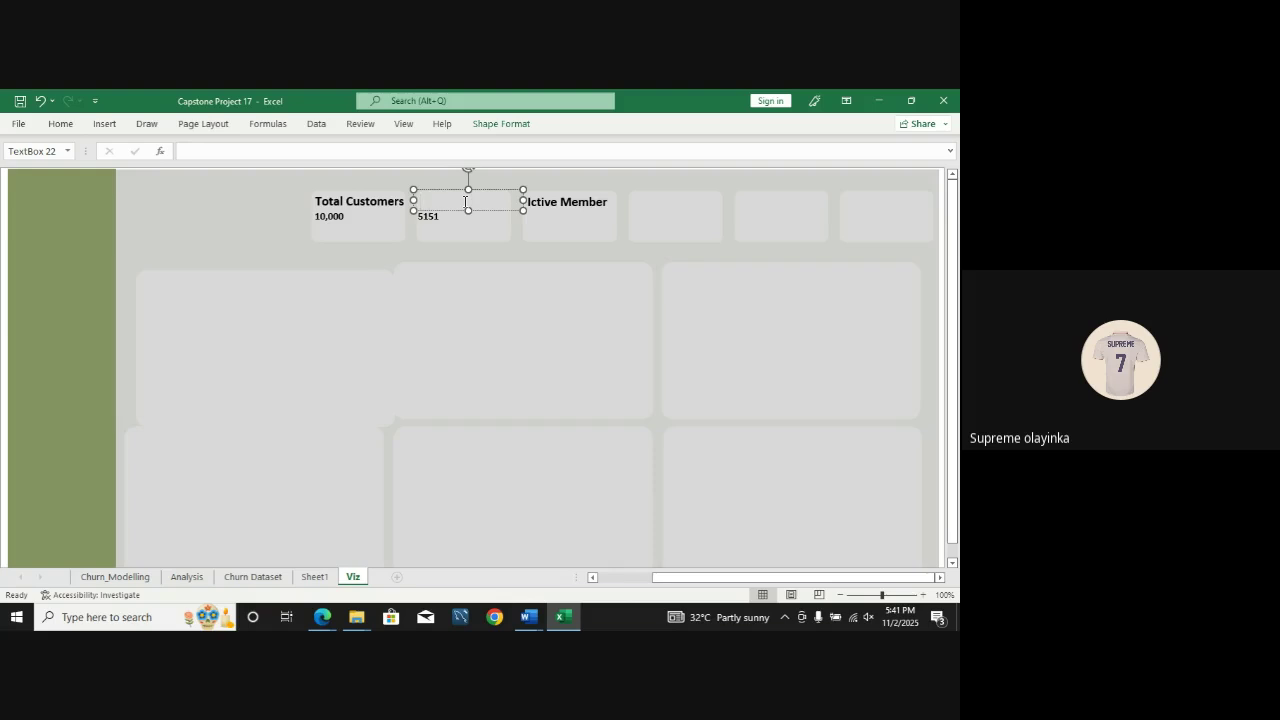
type("Retained C")
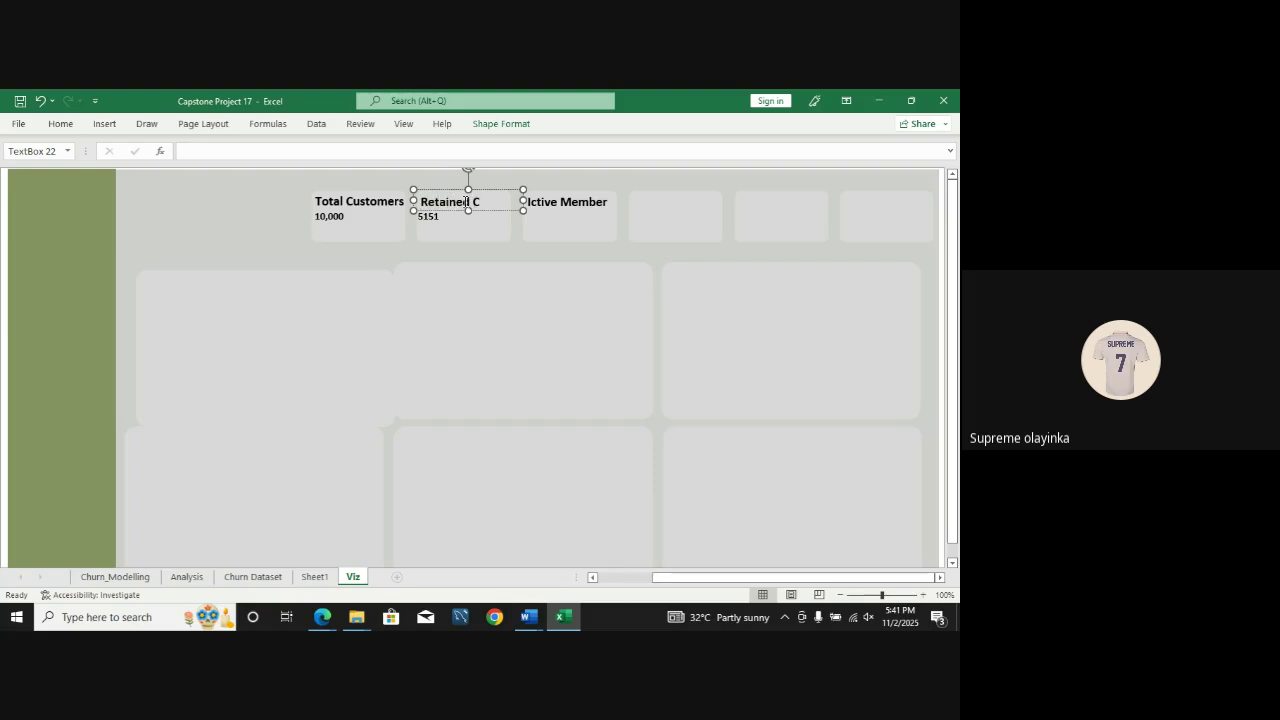
type("ustomers")
Step: Reduce the Retained Customers label's font size to 11 and nudge the label slightly within its card
key("ctrl+a")
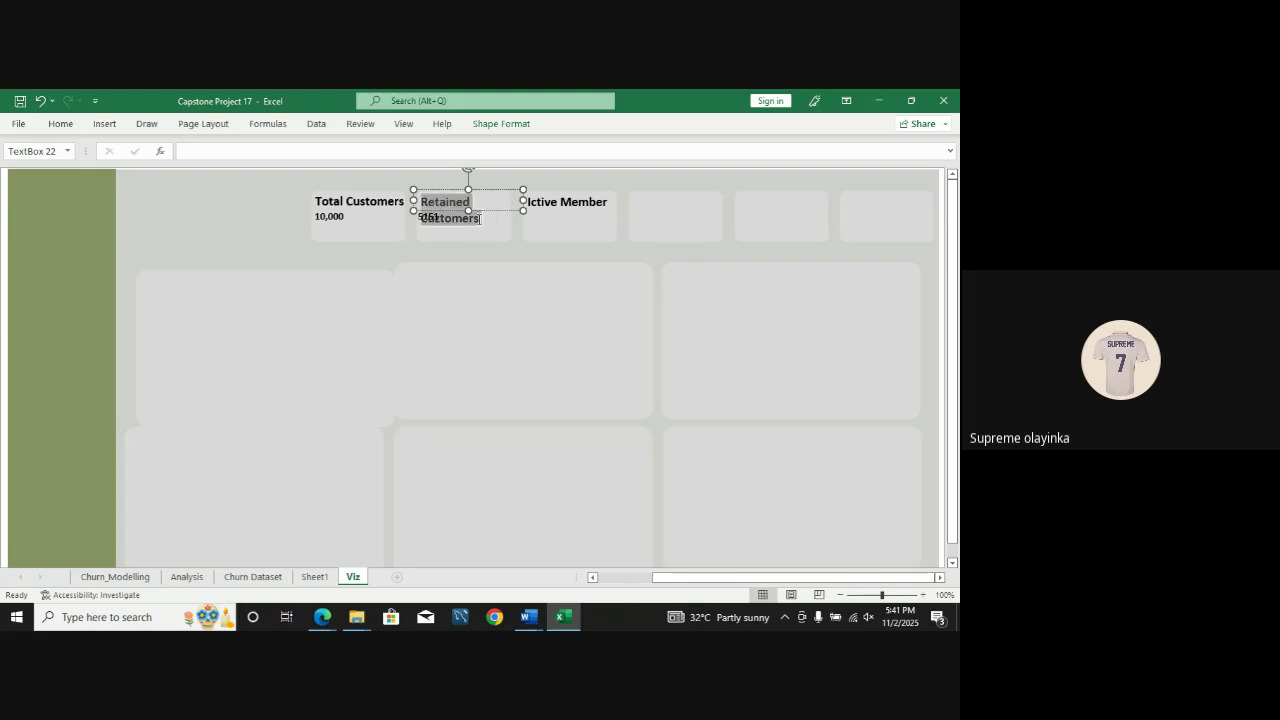
left_click(61, 125)
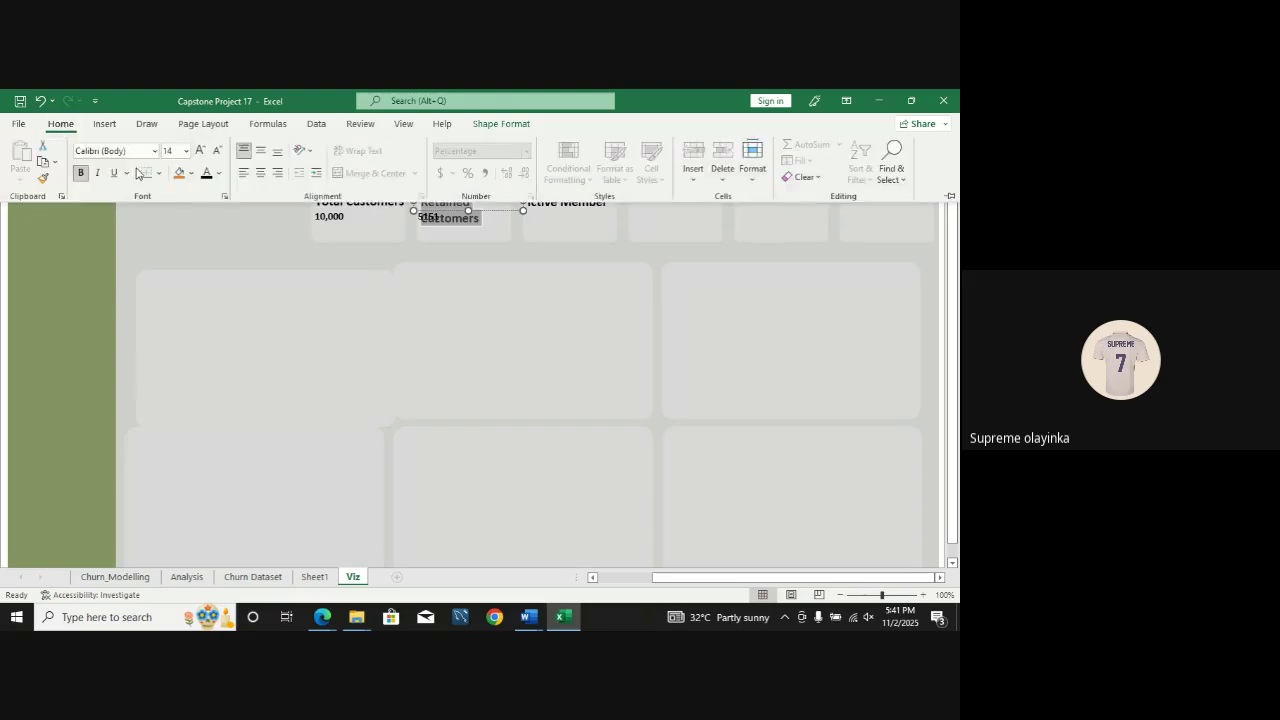
left_click(218, 151)
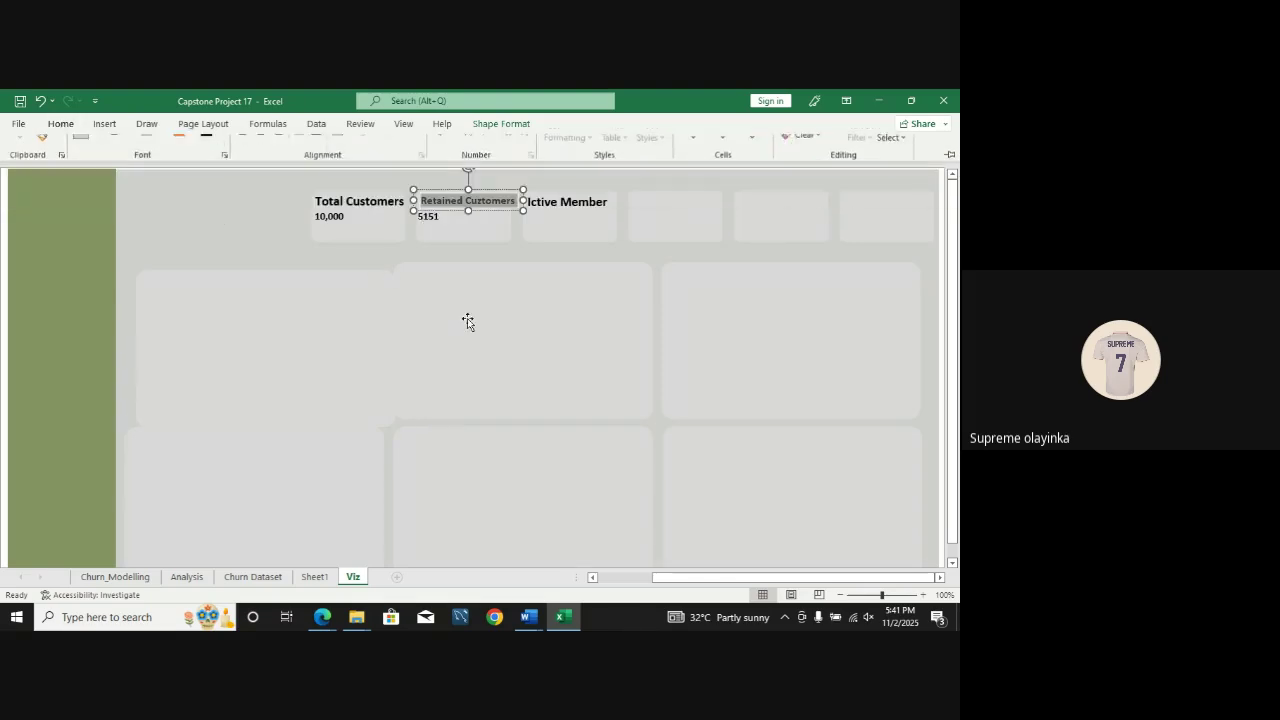
left_click(481, 200)
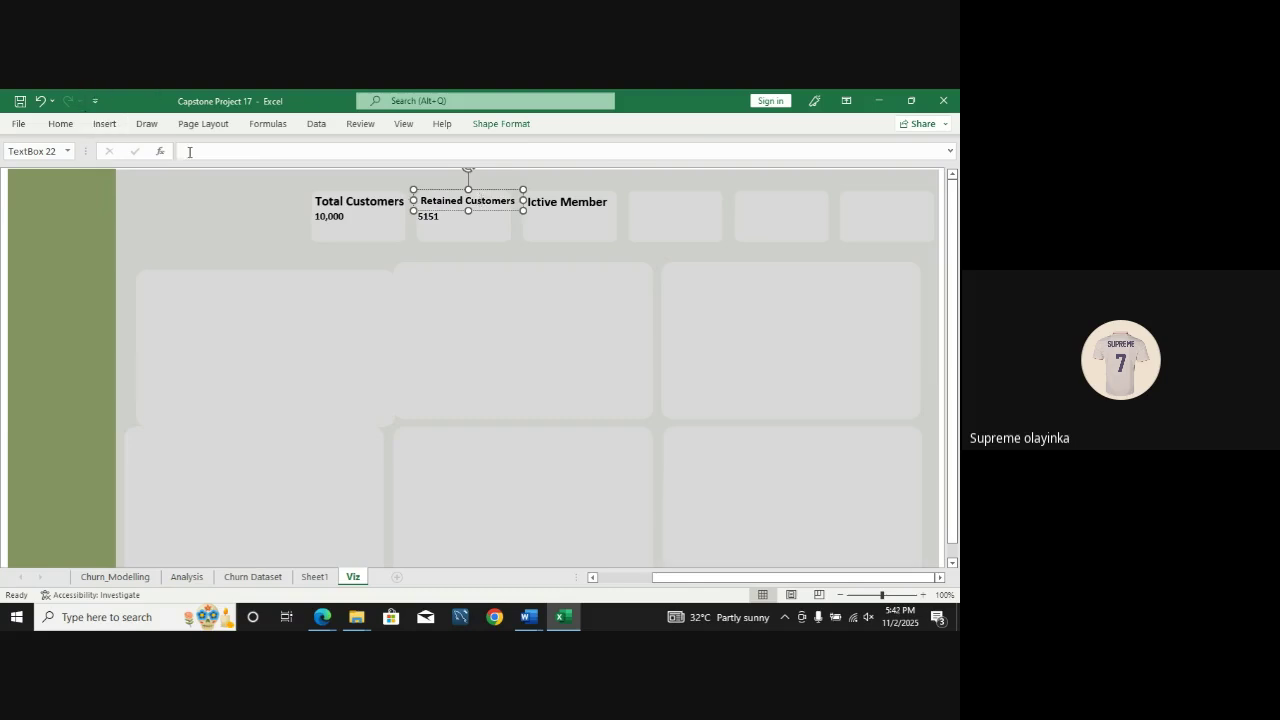
left_click(104, 123)
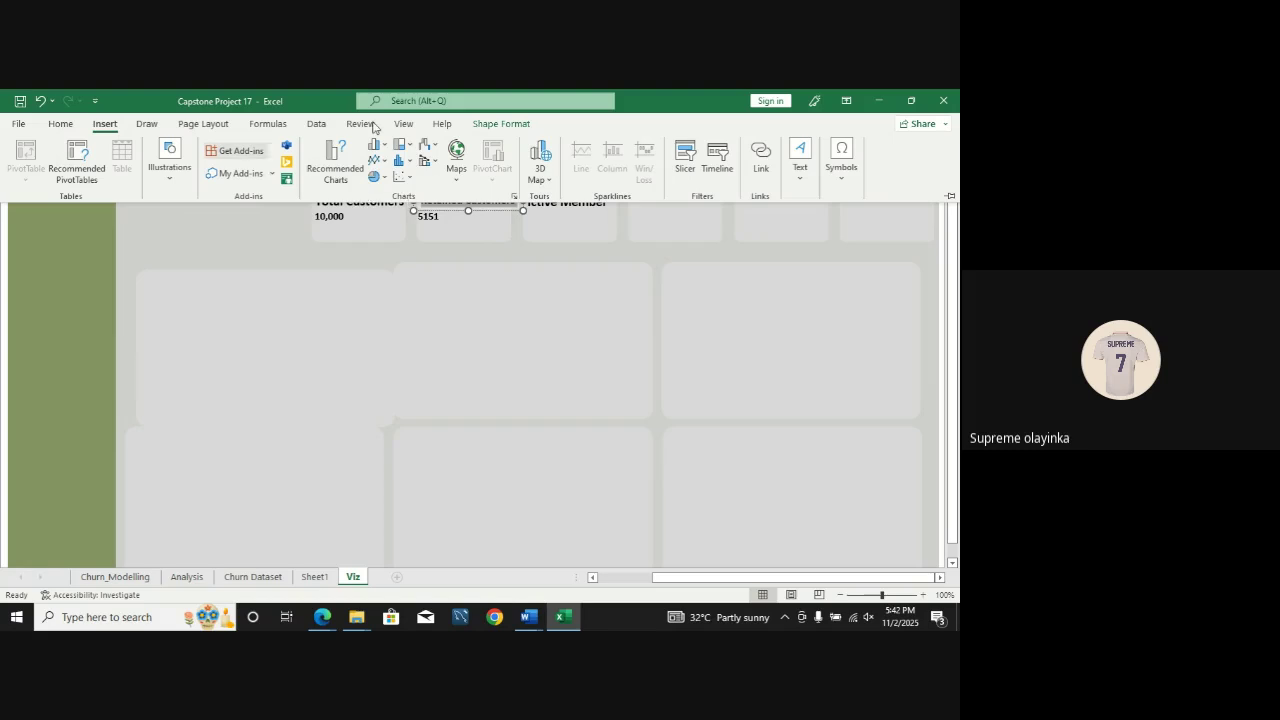
left_click(60, 123)
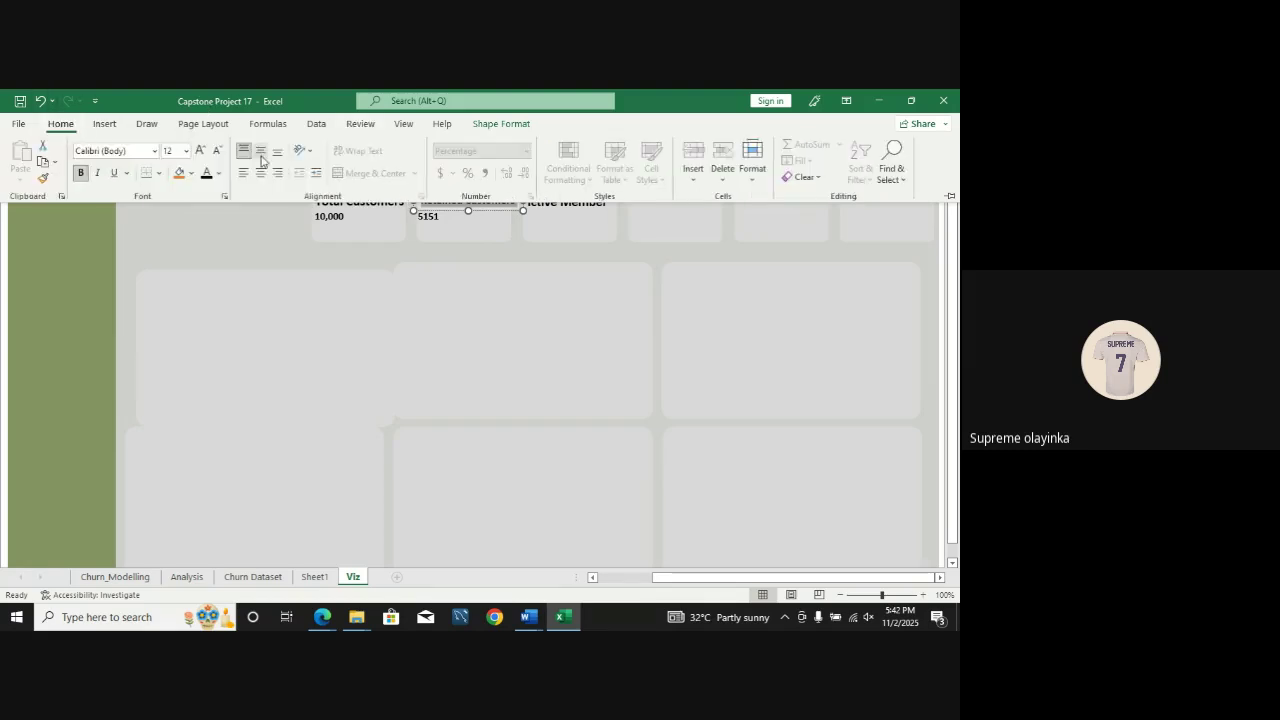
left_click(184, 152)
type("11")
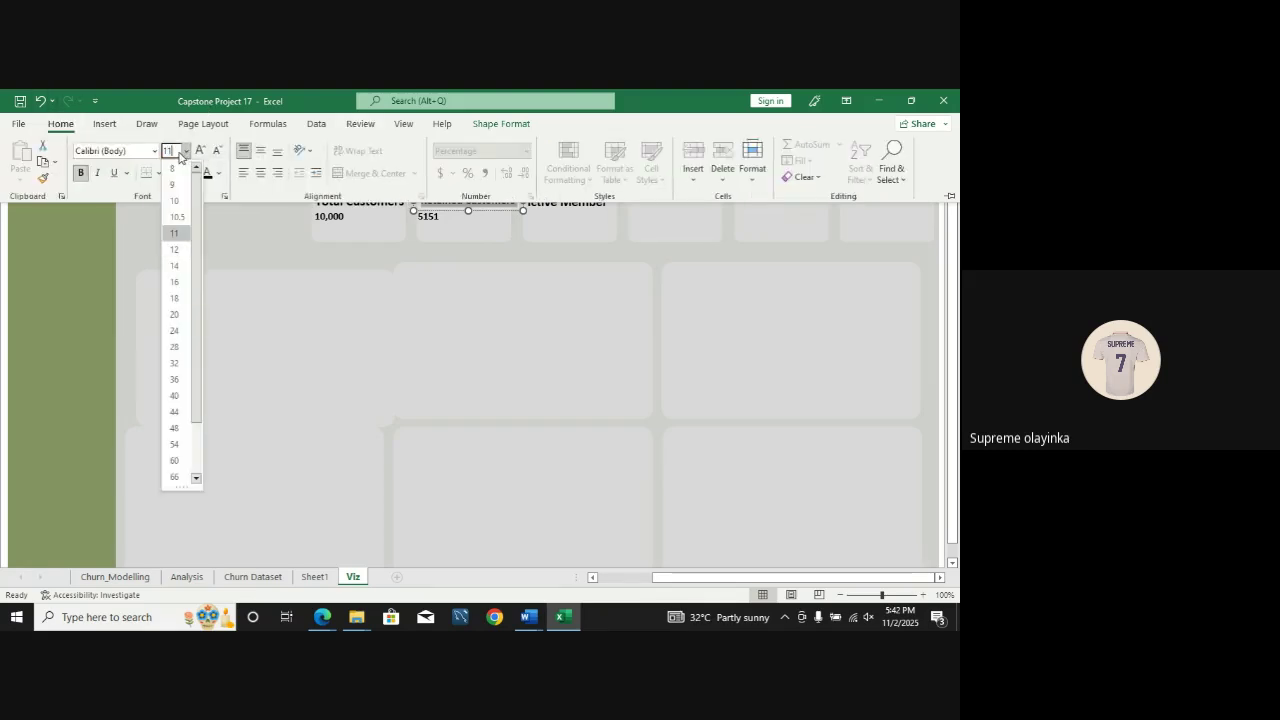
key("Return")
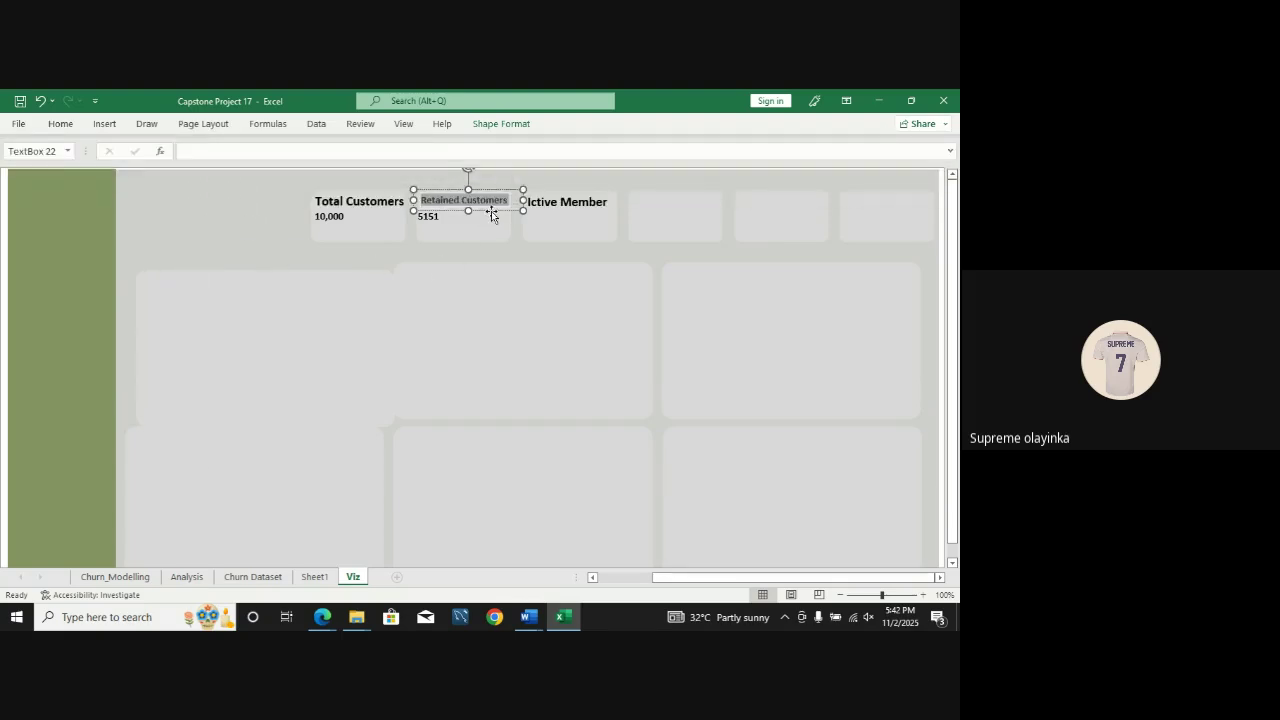
left_click_drag(490, 210, 491, 212)
Step: Delete the leftover Active Member label copy from the third KPI card
left_click(563, 204)
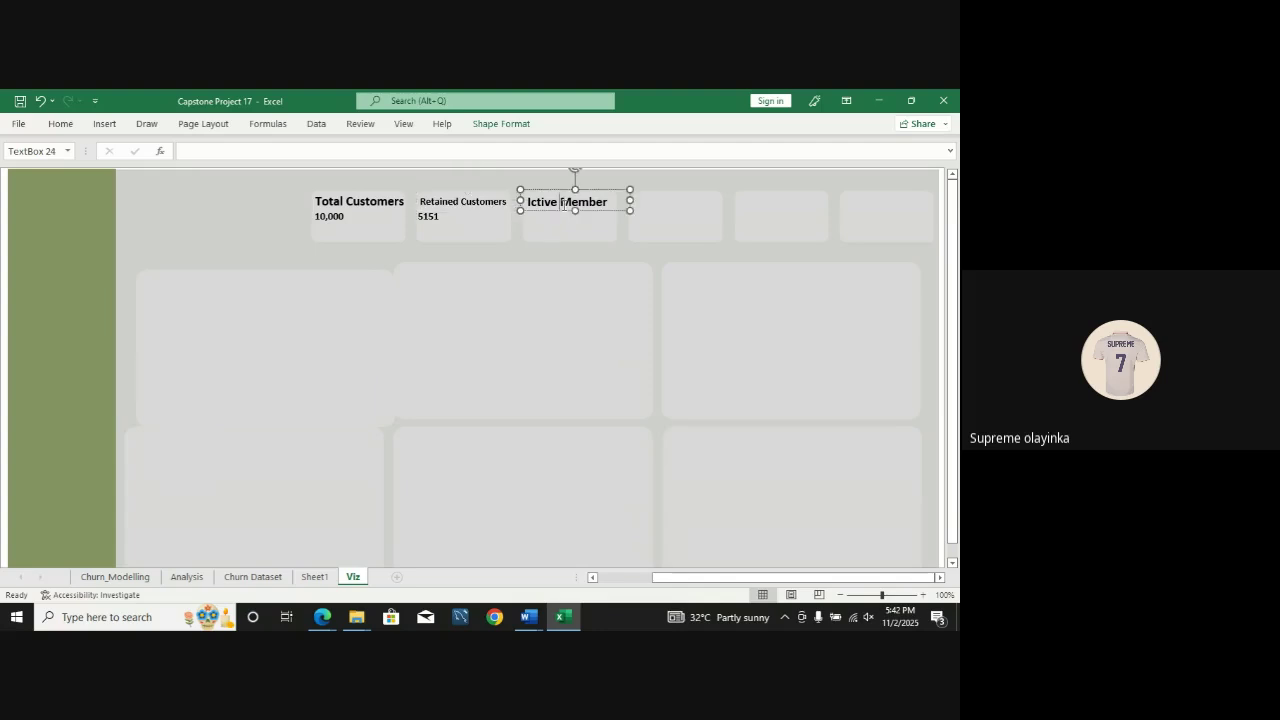
left_click(500, 205)
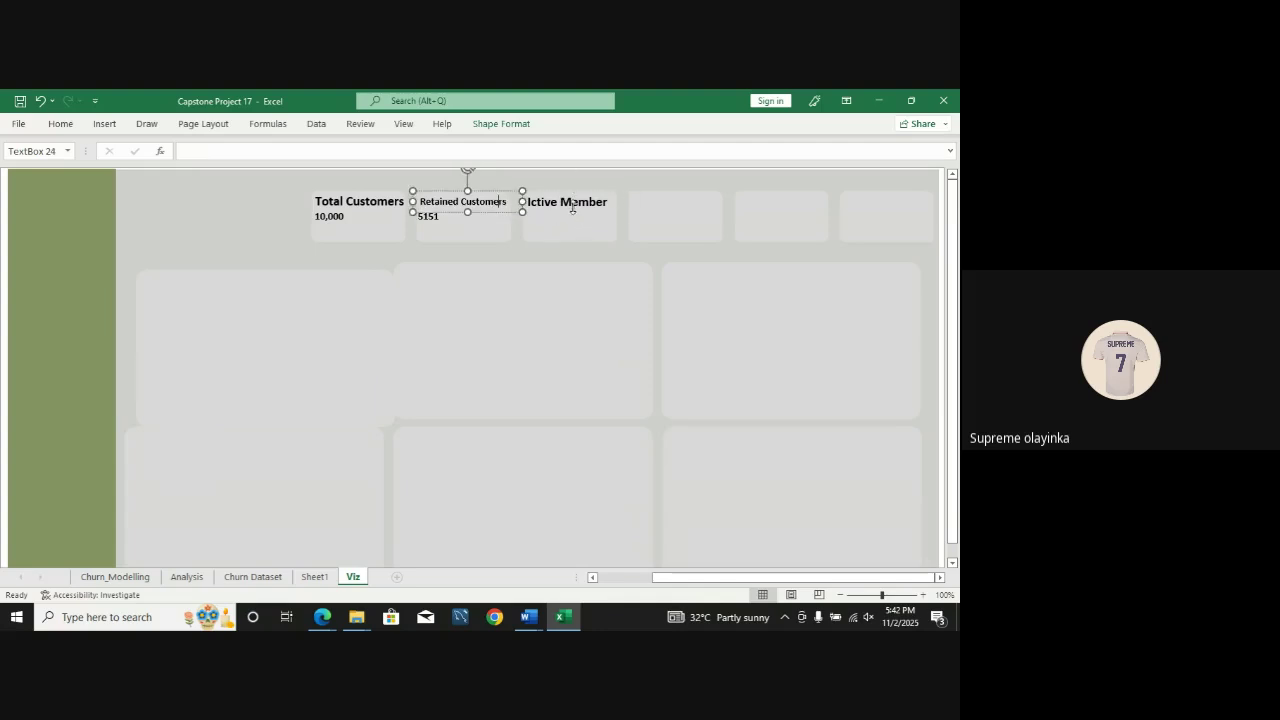
left_click(573, 207)
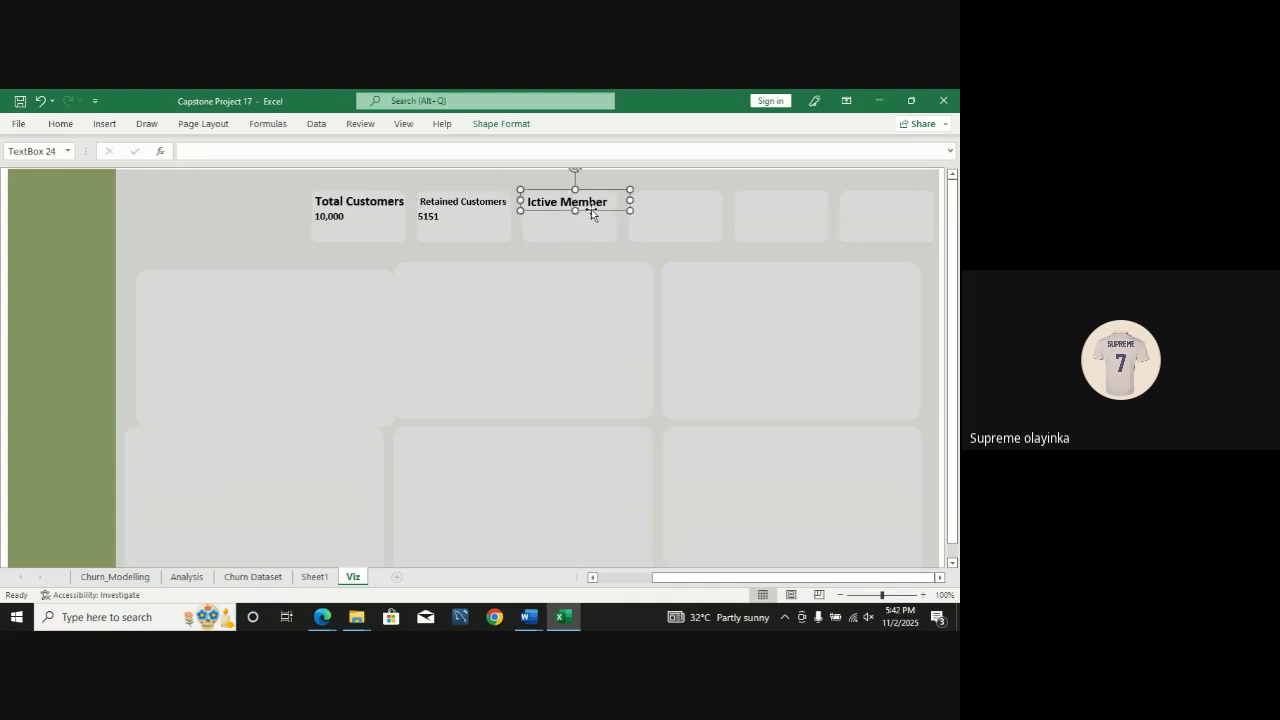
key("Delete")
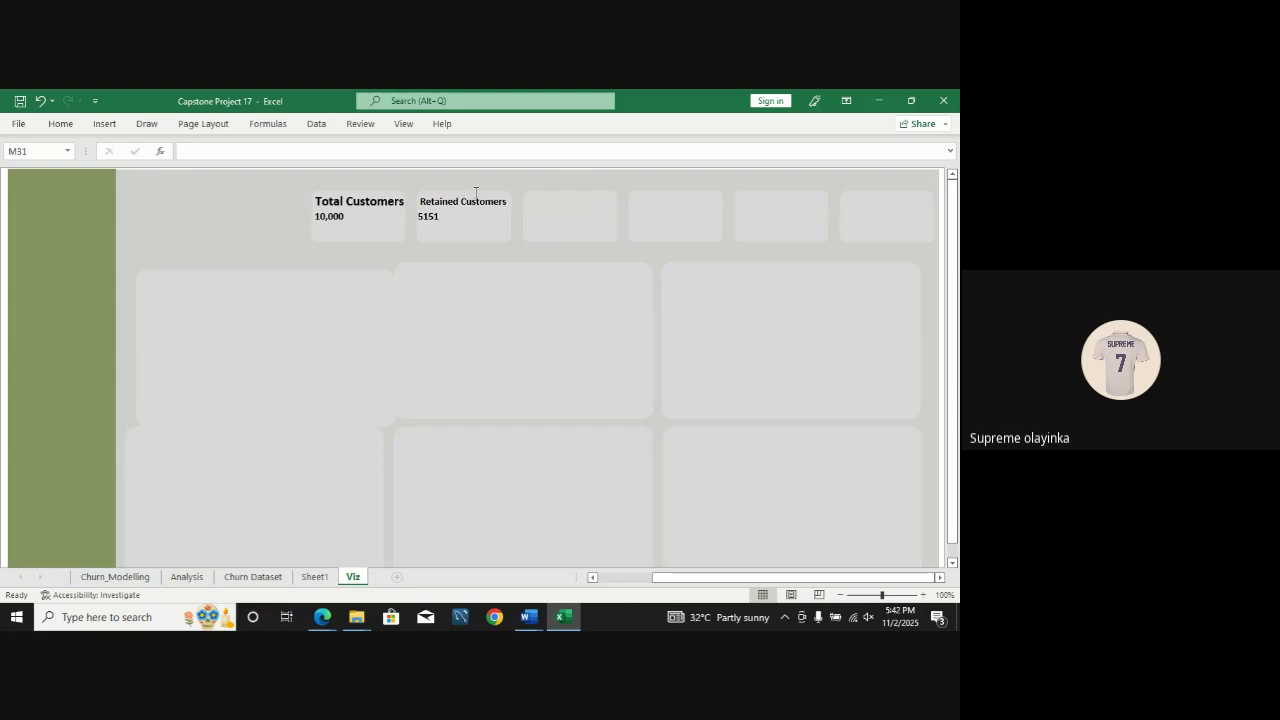
Step: Duplicate the Retained Customers label onto the third KPI card and reword the copy as Churned Customers
left_click(476, 202)
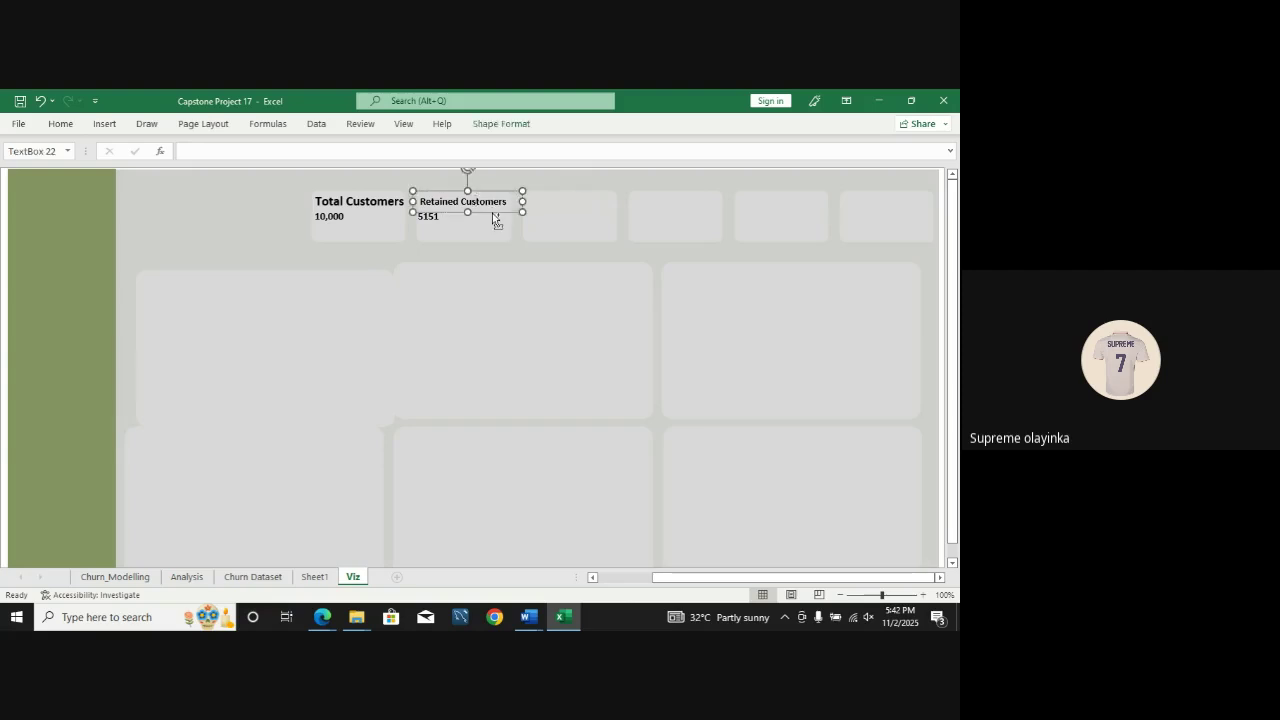
key("ctrl+d")
left_click_drag(508, 223, 598, 212)
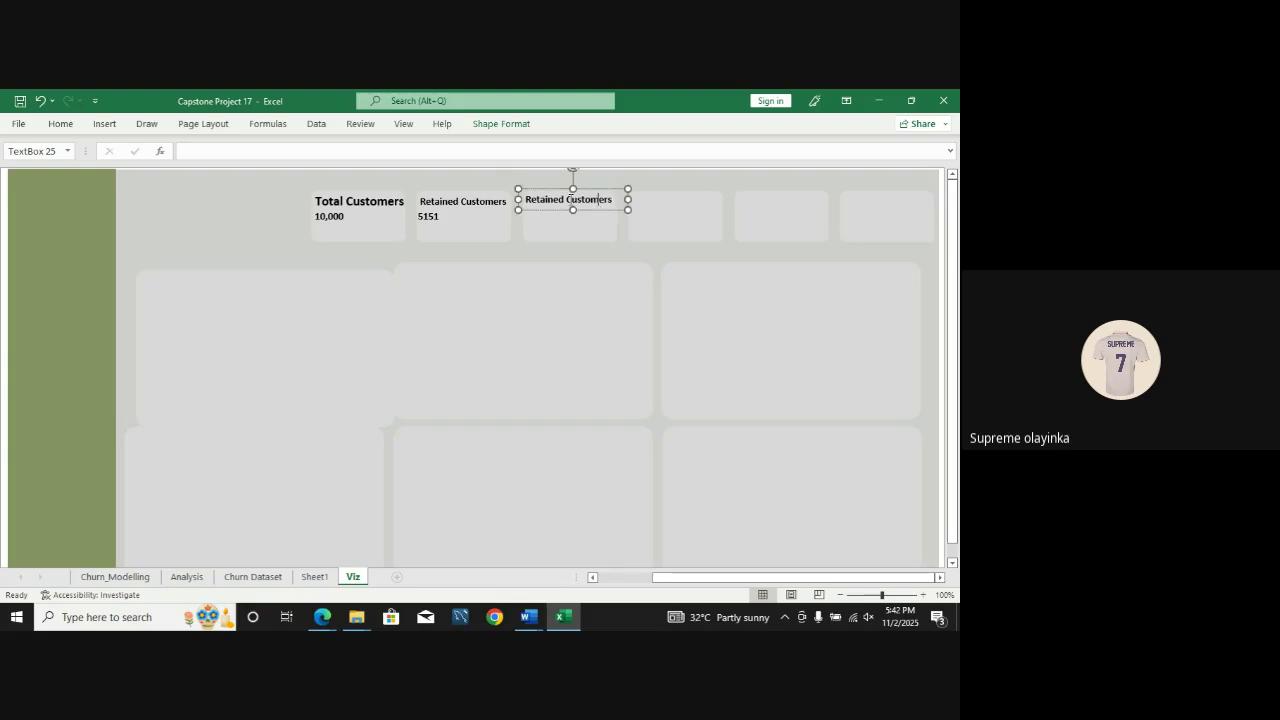
double_click(532, 200)
type("Churned")
left_click(545, 258)
Step: Duplicate the value box under Retained Customers and place the copy beneath the Churned Customers label
left_click(443, 215)
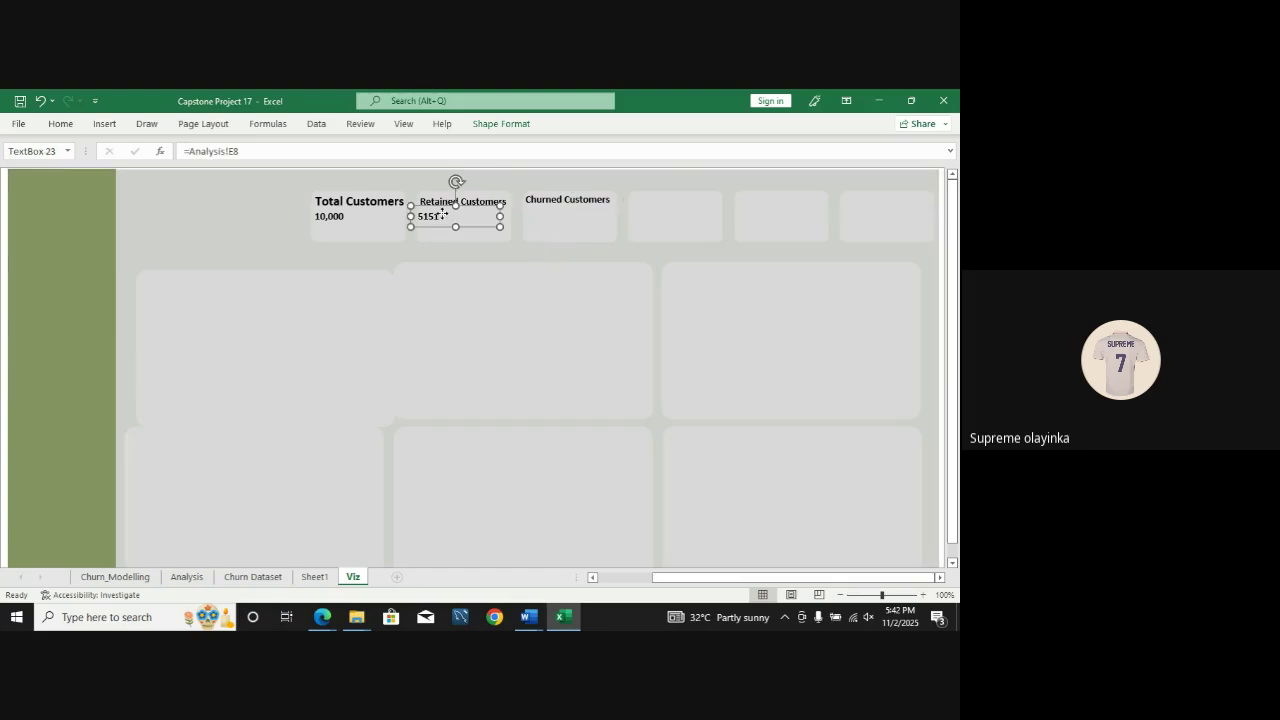
left_click_drag(439, 223, 557, 233)
key("ctrl+d")
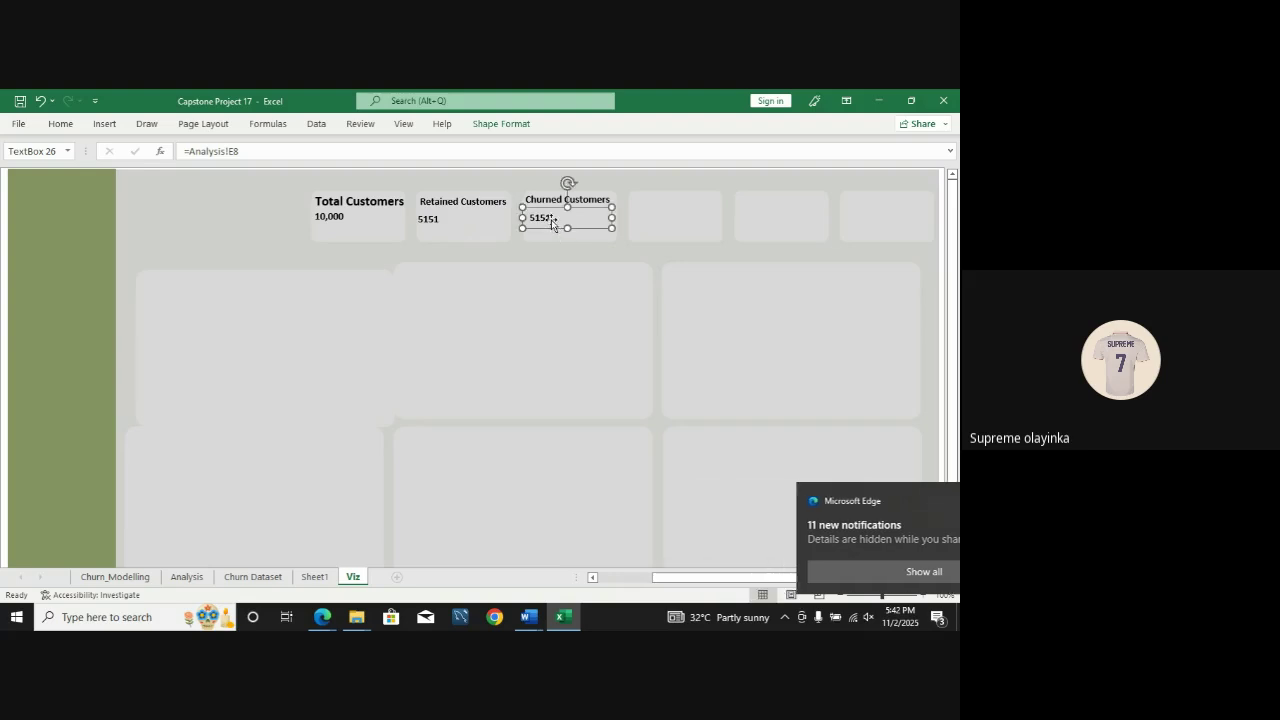
left_click_drag(552, 219, 553, 222)
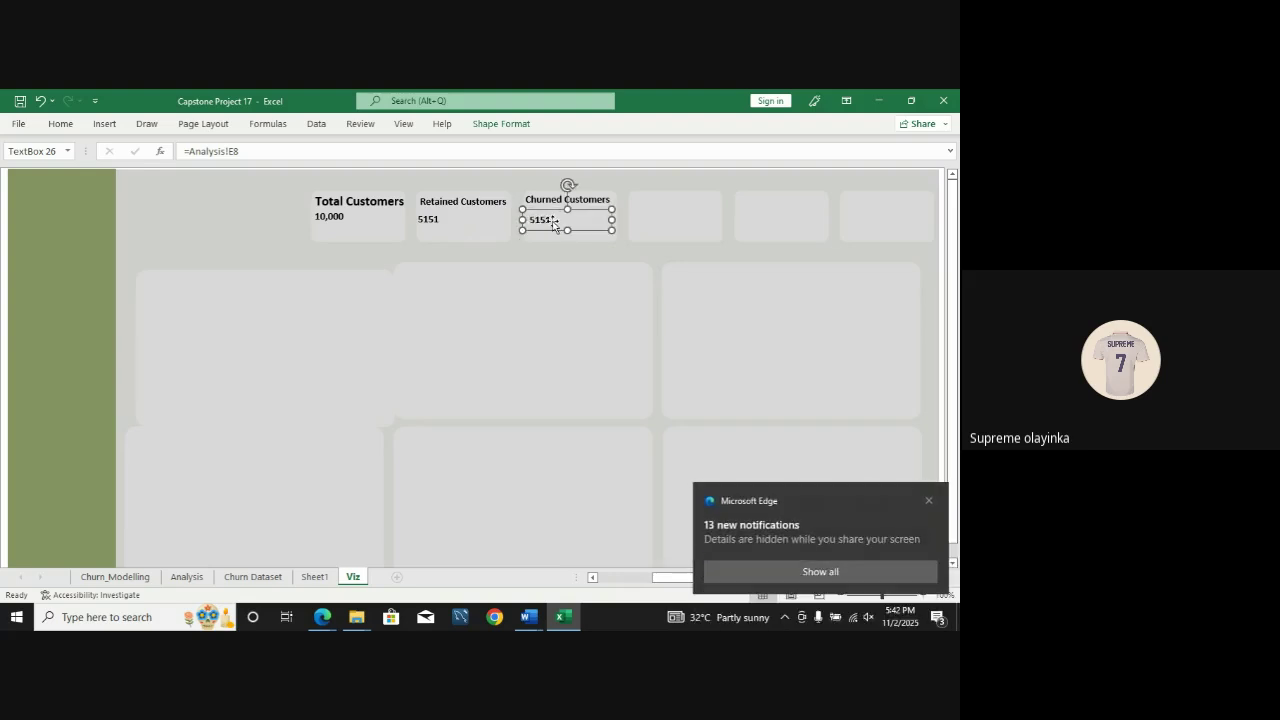
Step: Link the value box under Churned Customers to the non-active member count with =Analysis!E9
left_click(553, 221)
left_click_drag(266, 147, 199, 151)
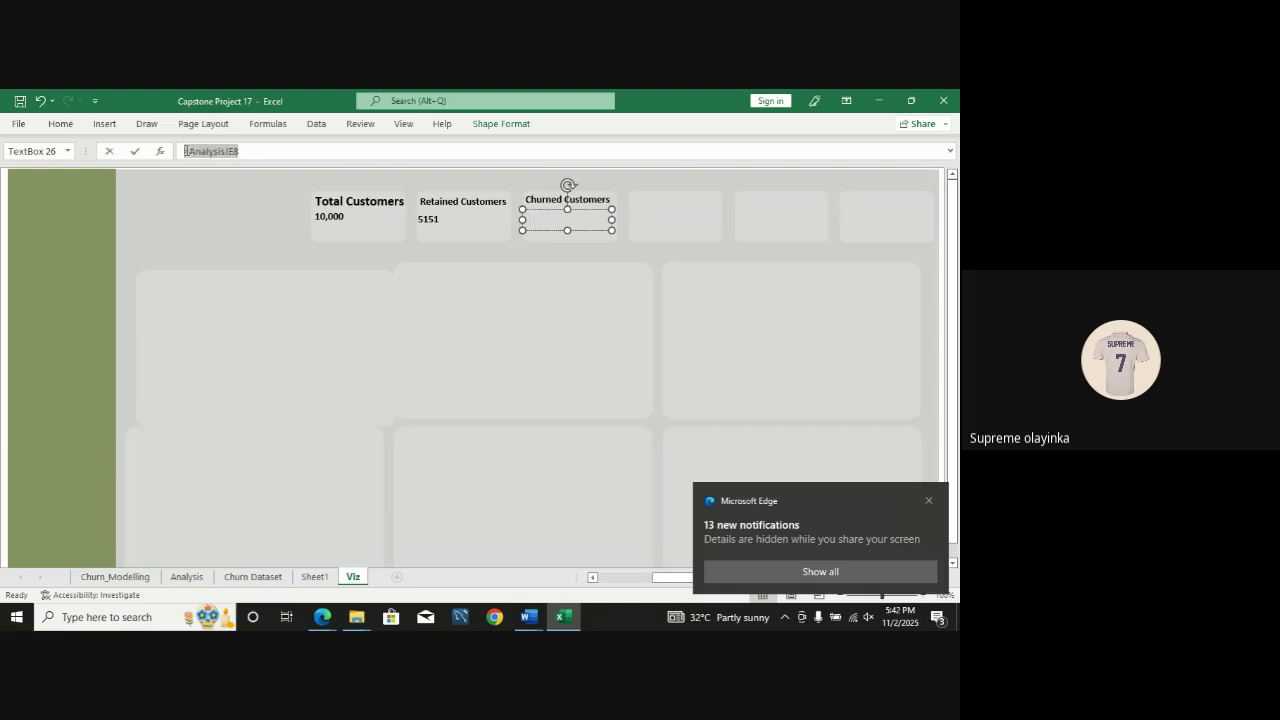
key("BackSpace")
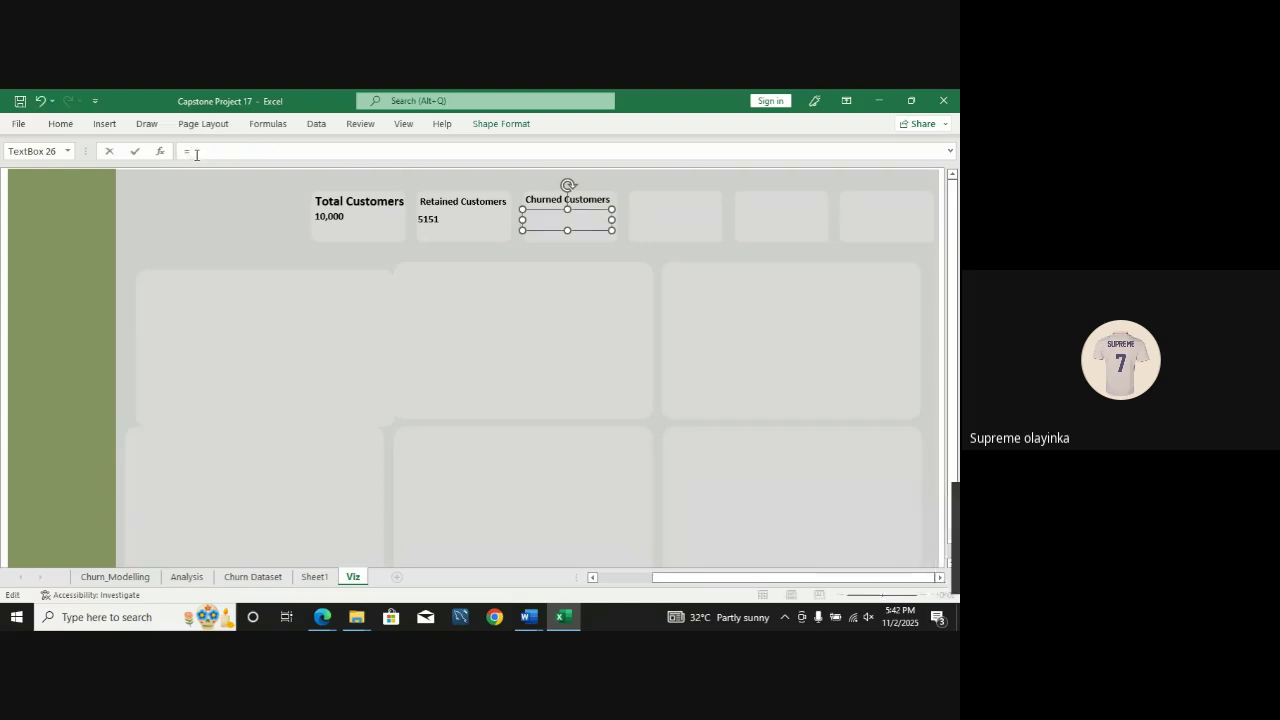
left_click(186, 577)
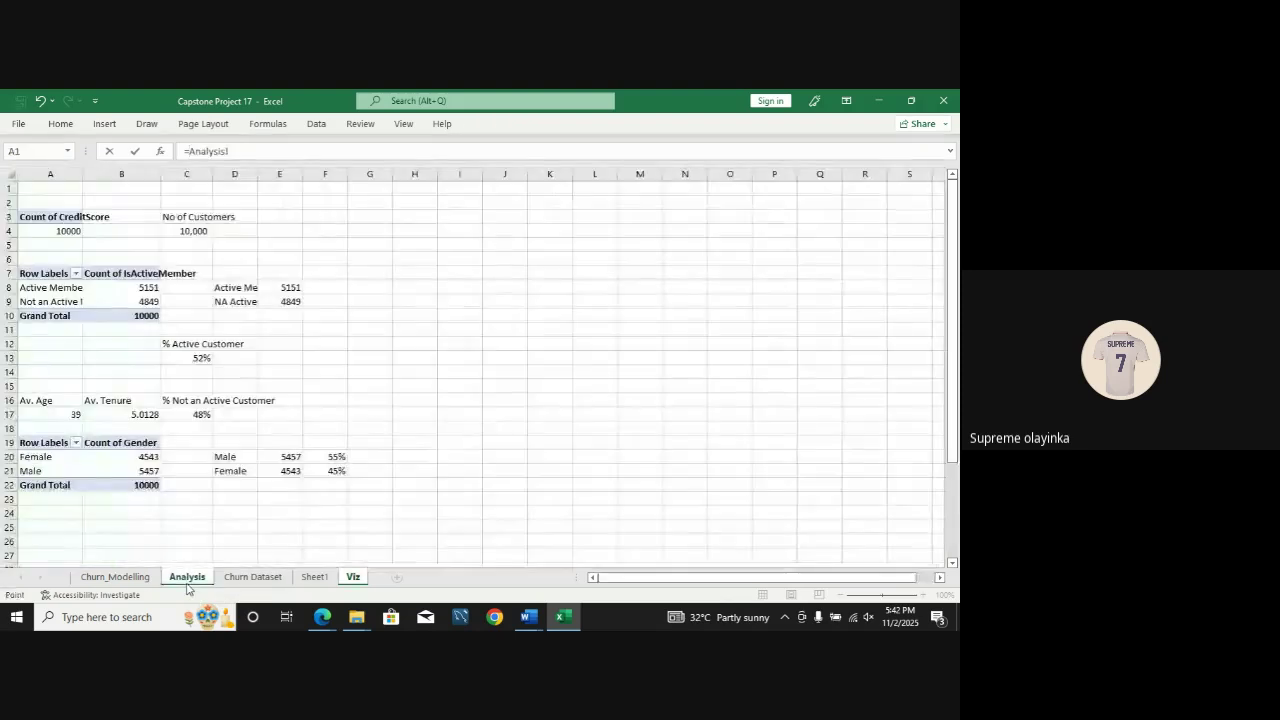
left_click(293, 302)
key("Return")
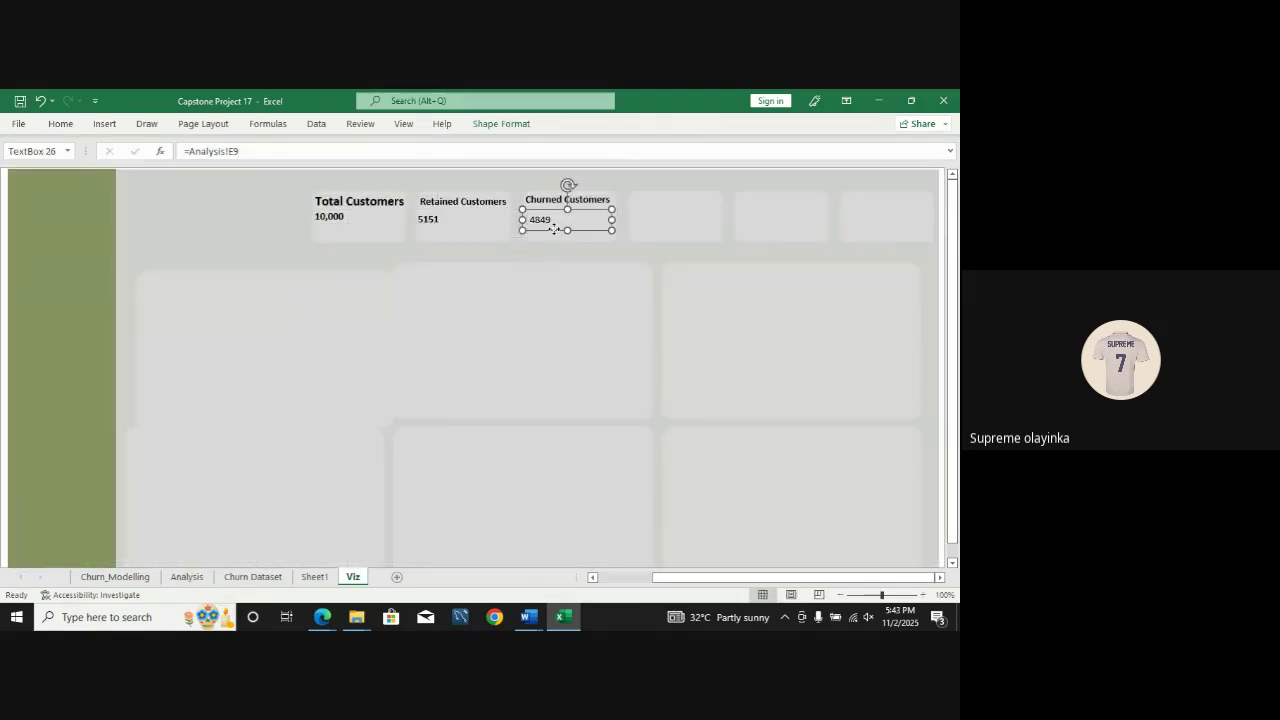
Step: Nudge the Churned Customers value up towards its label and make it bold
left_click_drag(554, 230, 553, 226)
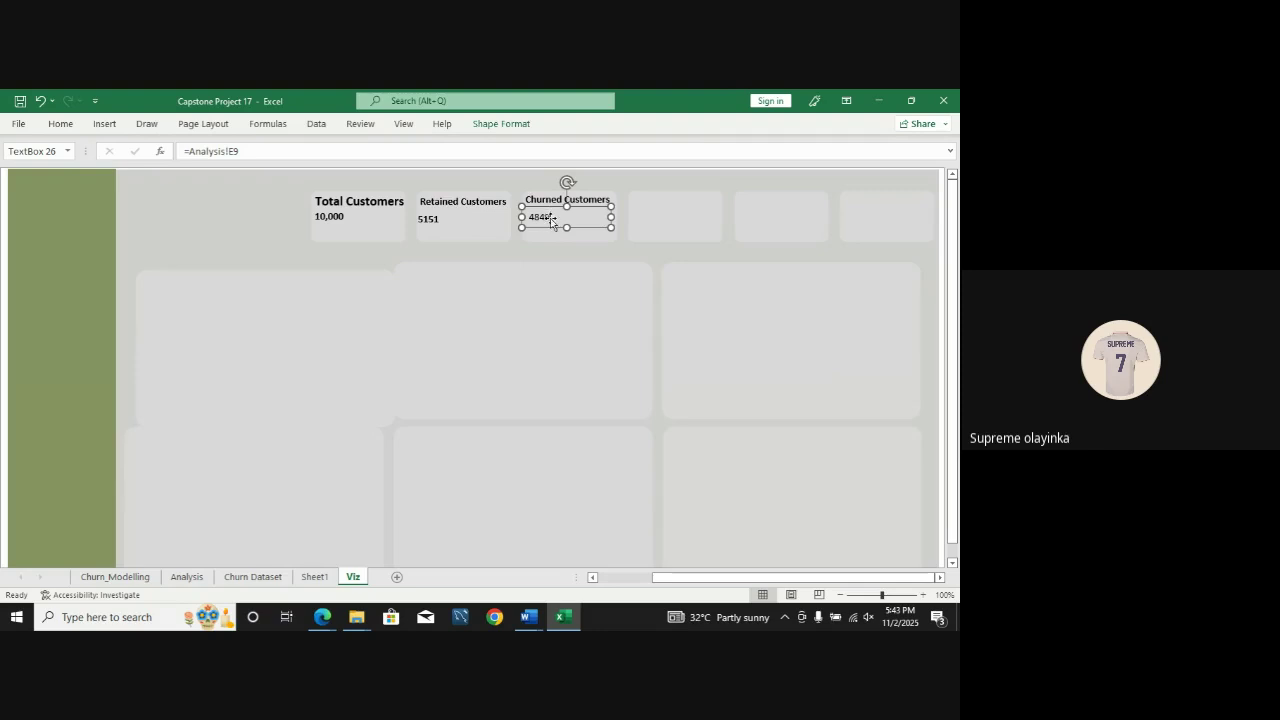
double_click(545, 217)
left_click(61, 124)
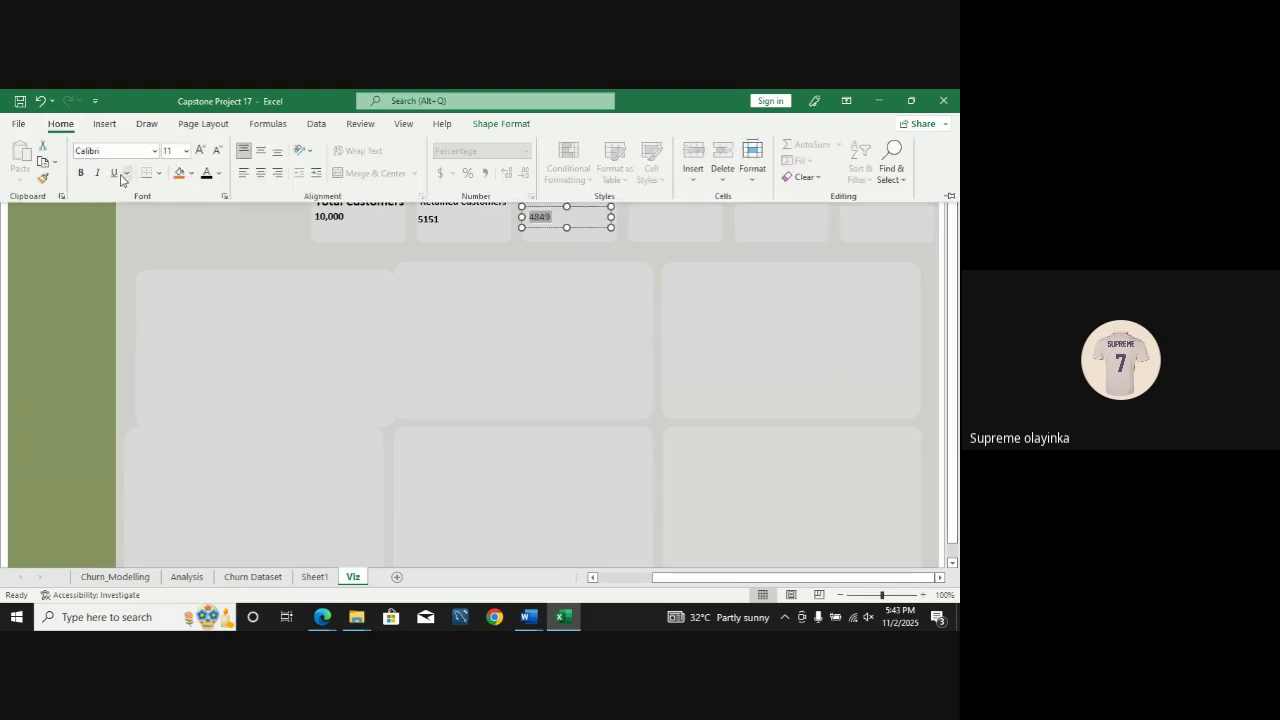
left_click(82, 173)
left_click(391, 286)
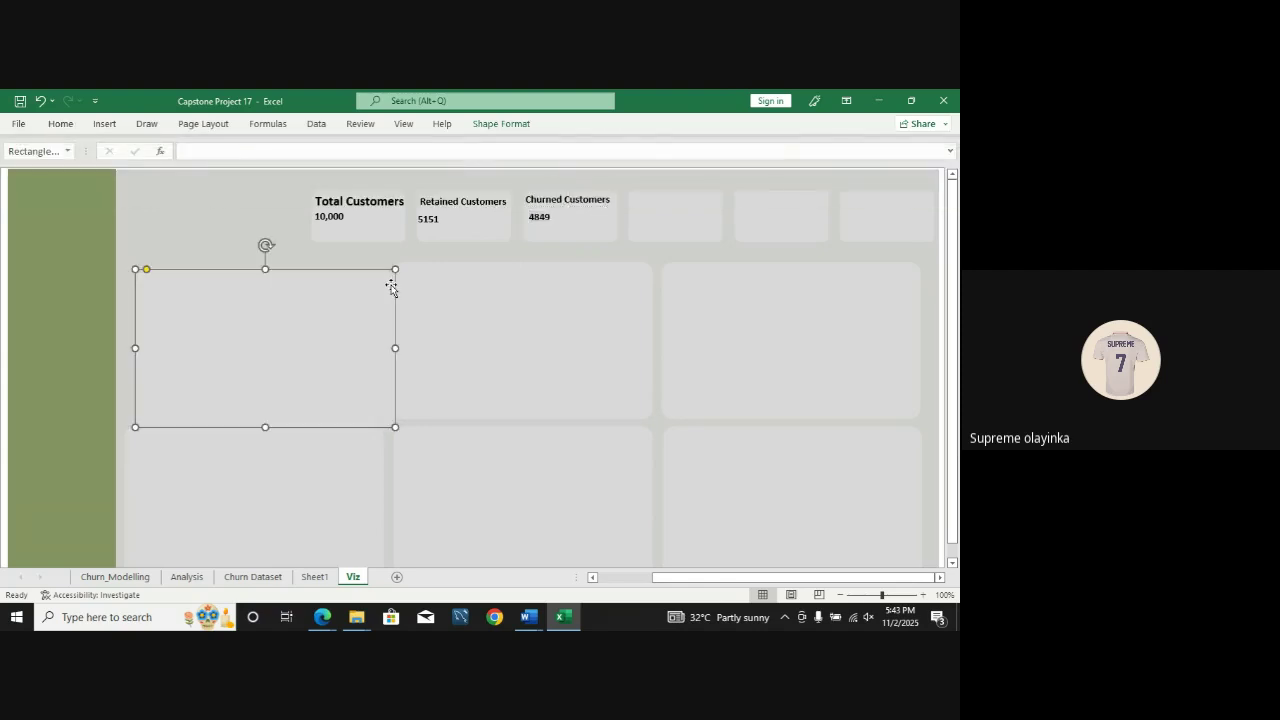
Step: Examine the active and non-active percentages, average age and average tenure on the Analysis sheet for the remaining KPI cards
left_click(670, 205)
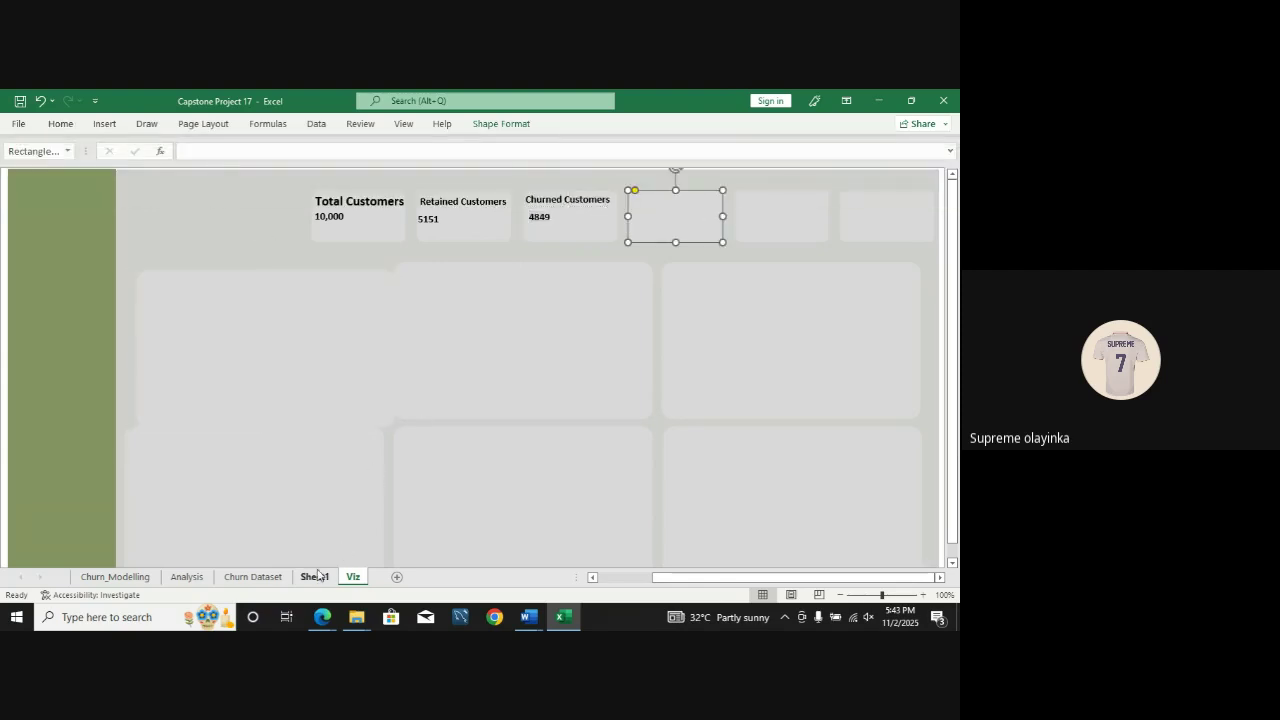
left_click(314, 577)
left_click(262, 578)
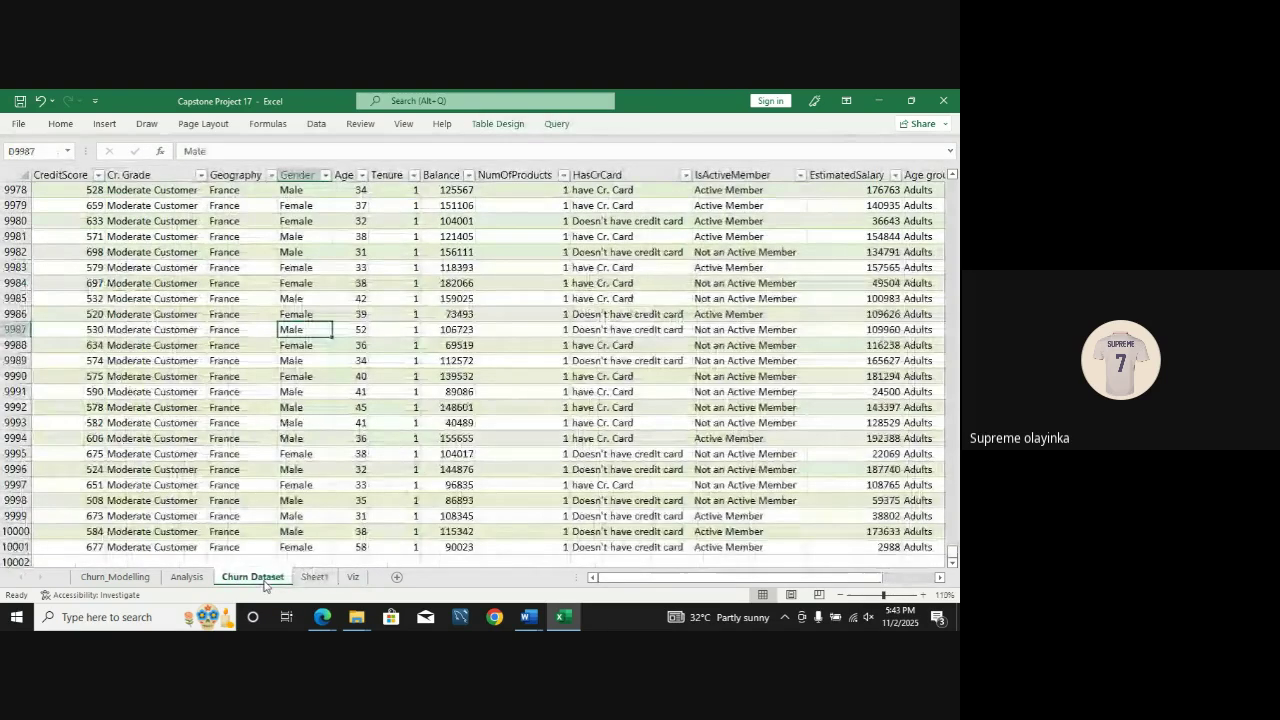
left_click(314, 577)
left_click(184, 579)
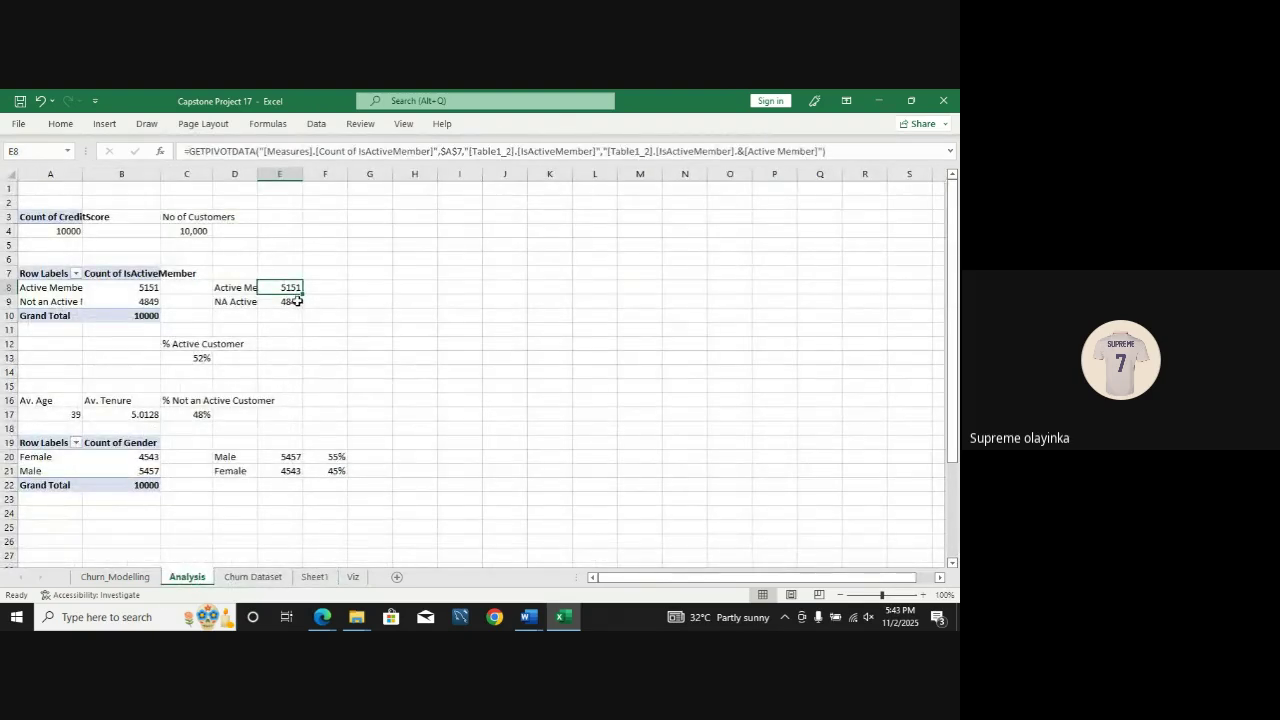
left_click(203, 357)
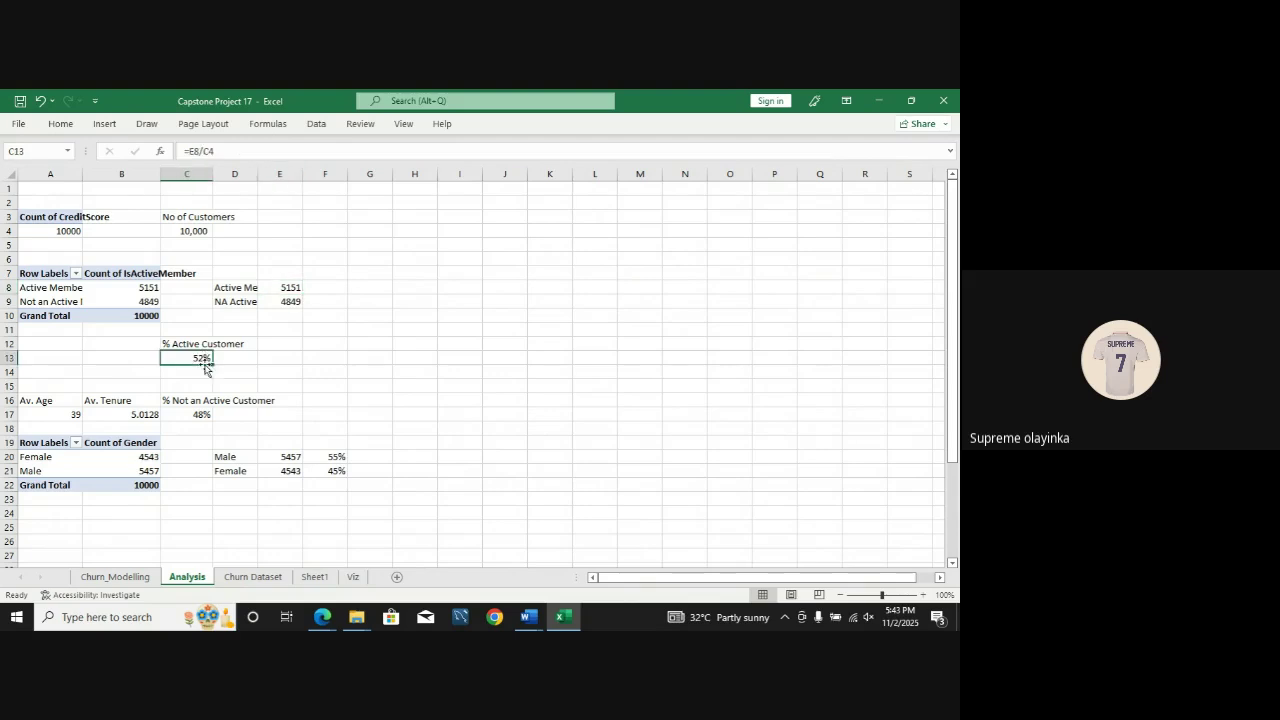
left_click(207, 391)
left_click(207, 414)
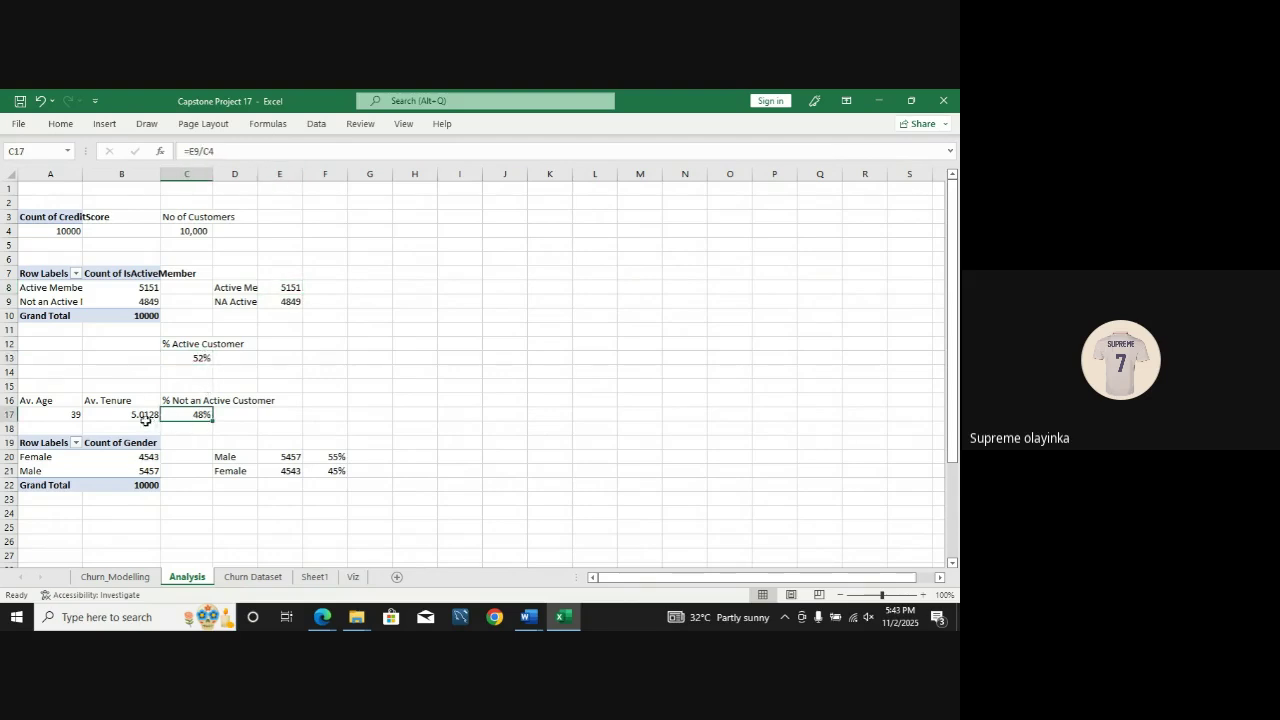
left_click(46, 400)
left_click(105, 405)
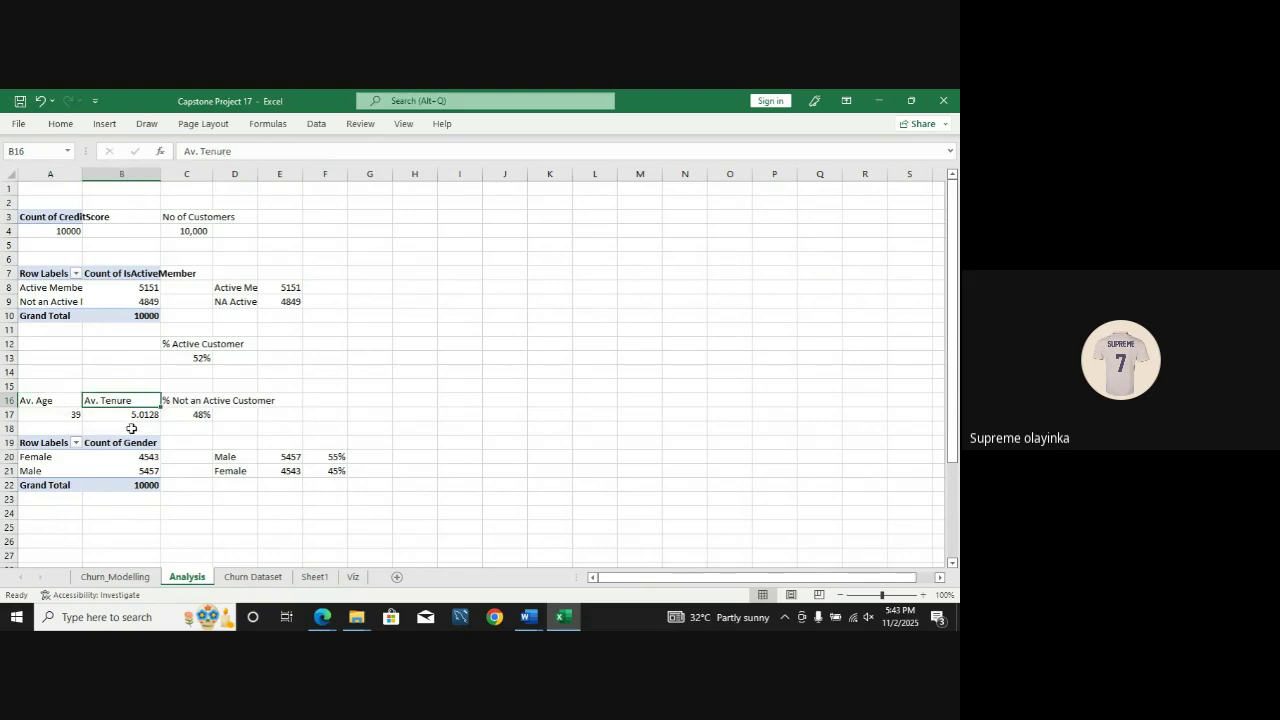
left_click(60, 413)
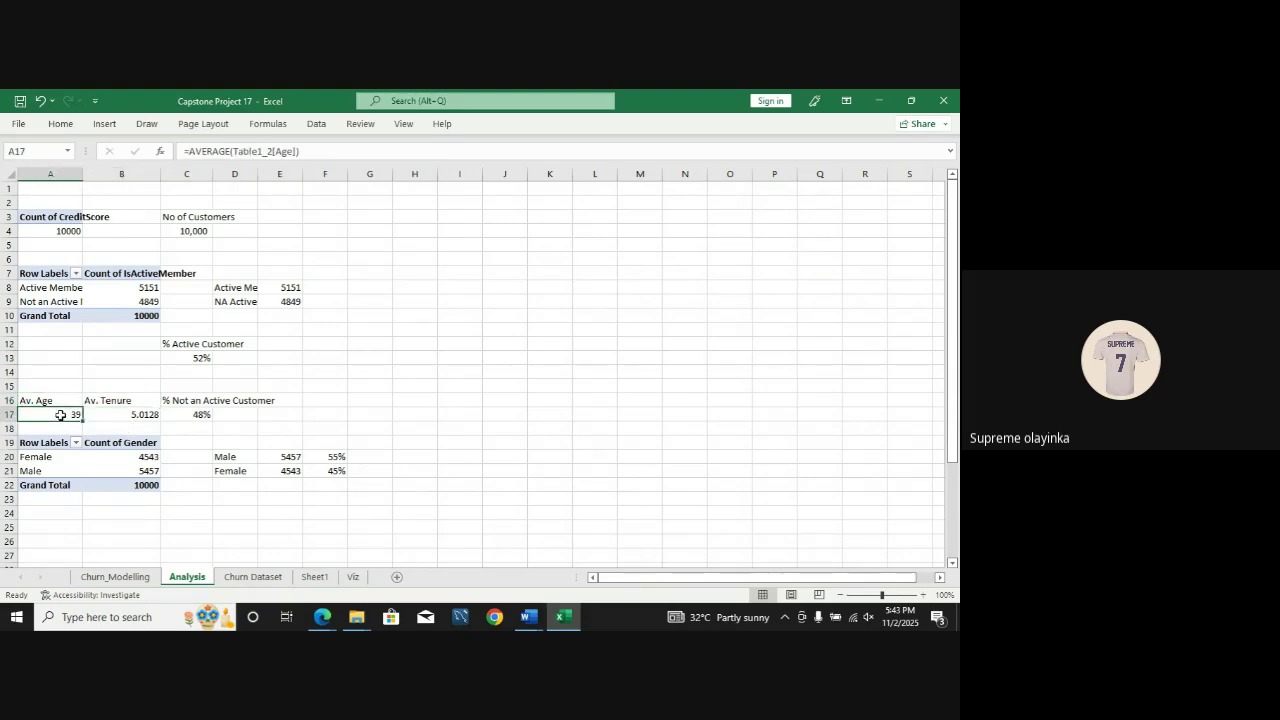
Step: Duplicate the Churned Customers label on the Viz sheet and place the copy on the fourth KPI card
left_click(262, 577)
left_click(316, 577)
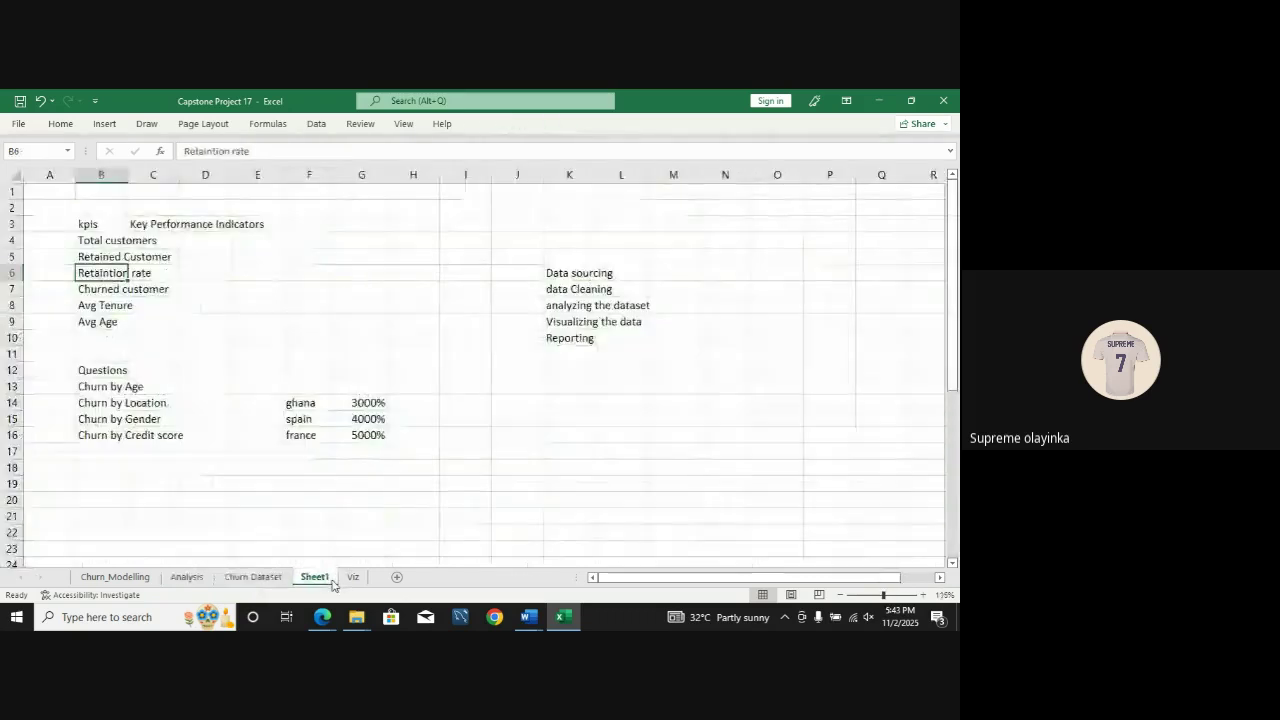
left_click(240, 578)
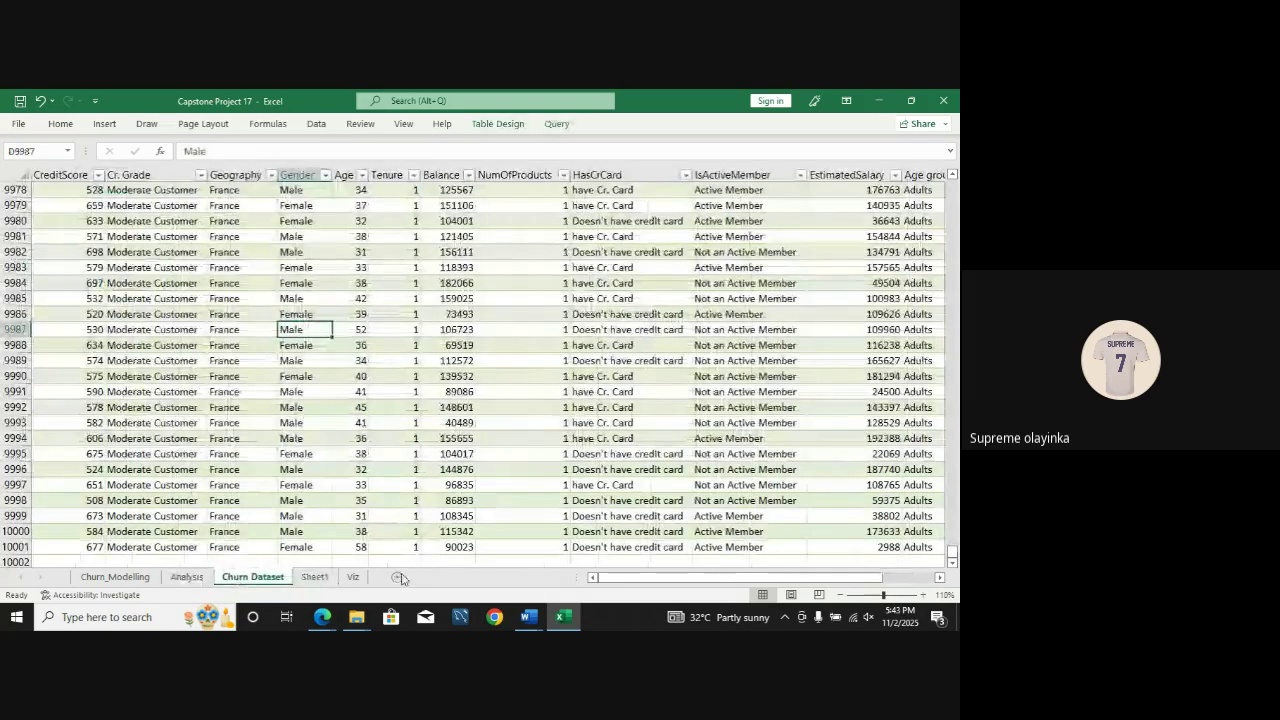
left_click(353, 577)
left_click(580, 203)
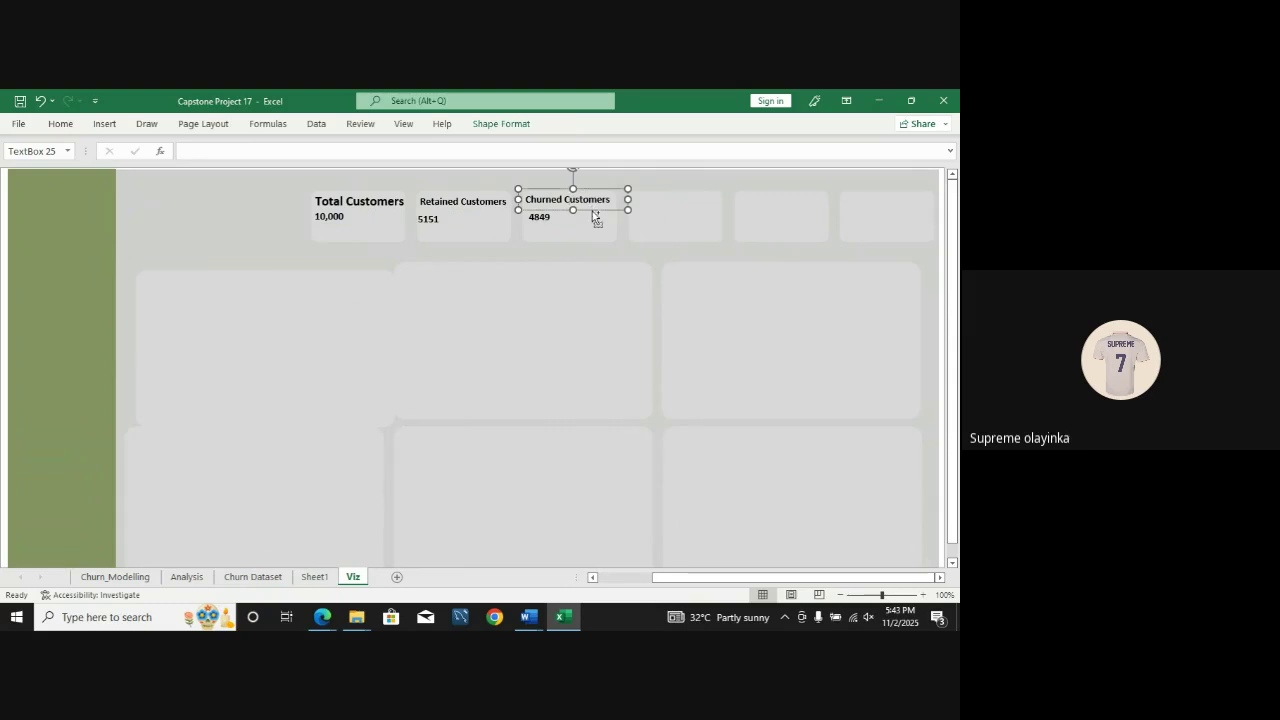
left_click_drag(592, 211, 625, 201)
Step: Change the text of the label on the fourth KPI card to Average Age
type("A")
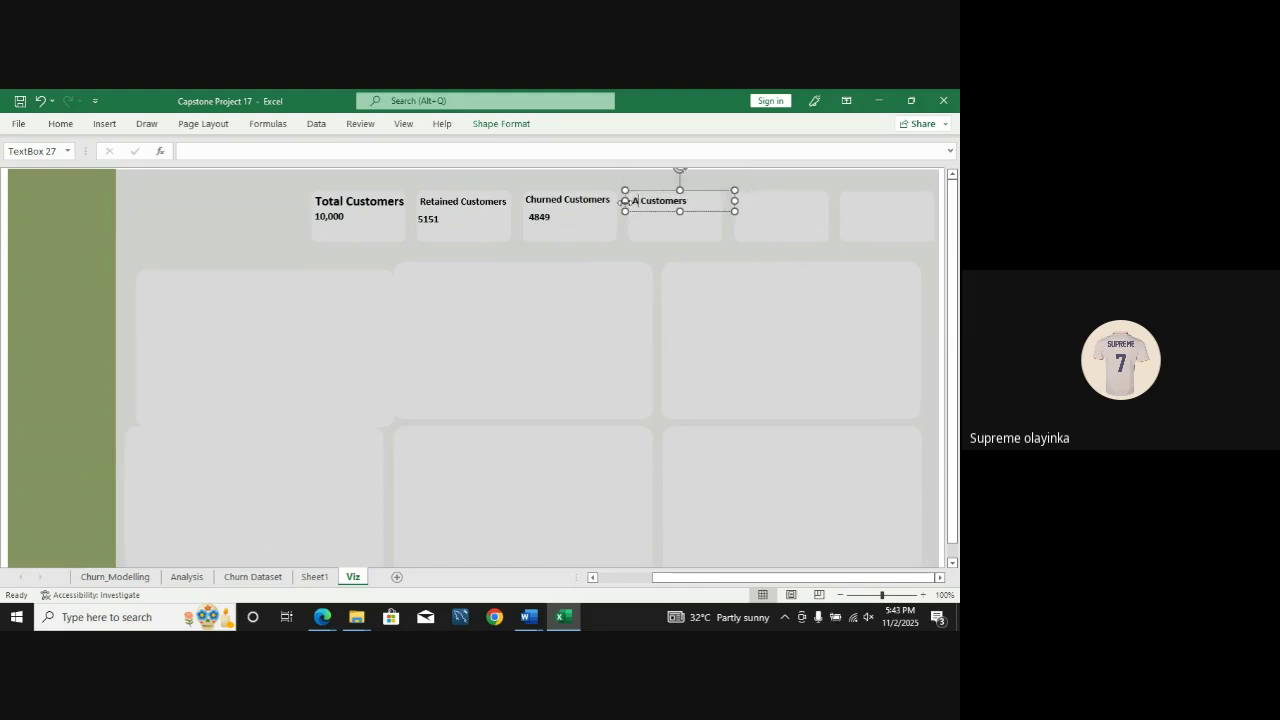
type("ve")
key("BackSpace")
type("g")
key("BackSpace")
type("erage")
double_click(712, 202)
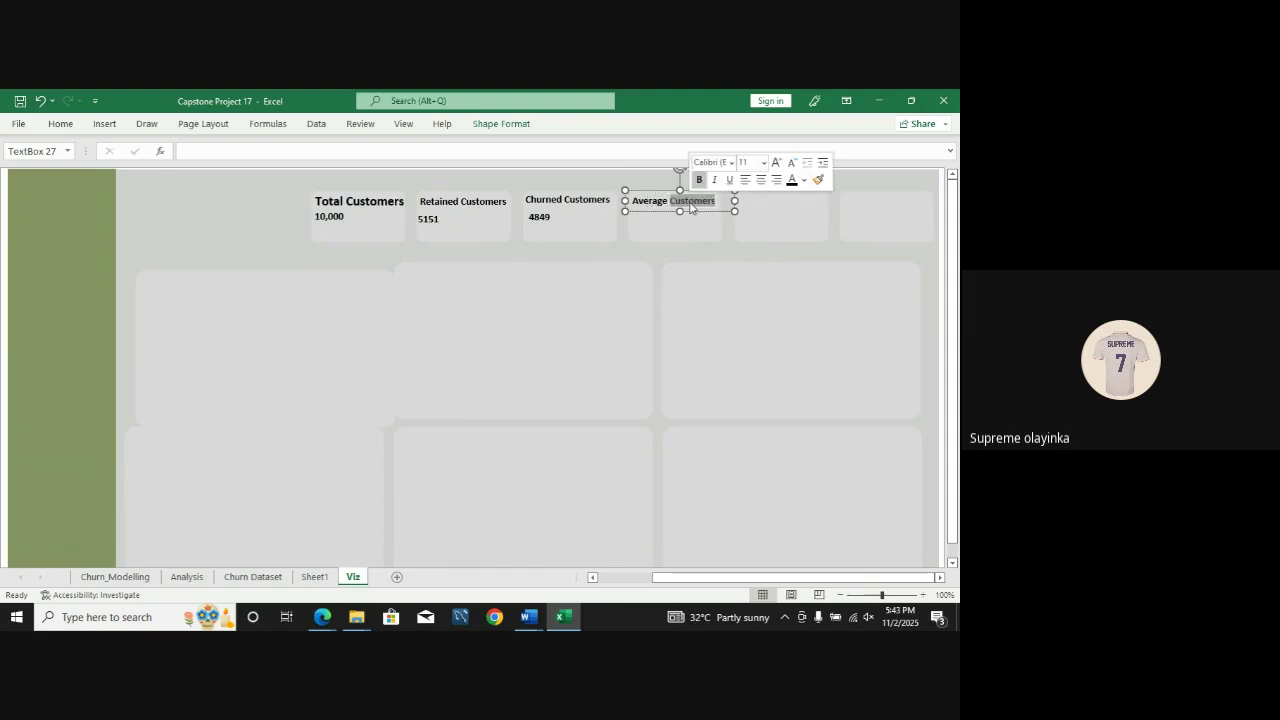
type("Ag")
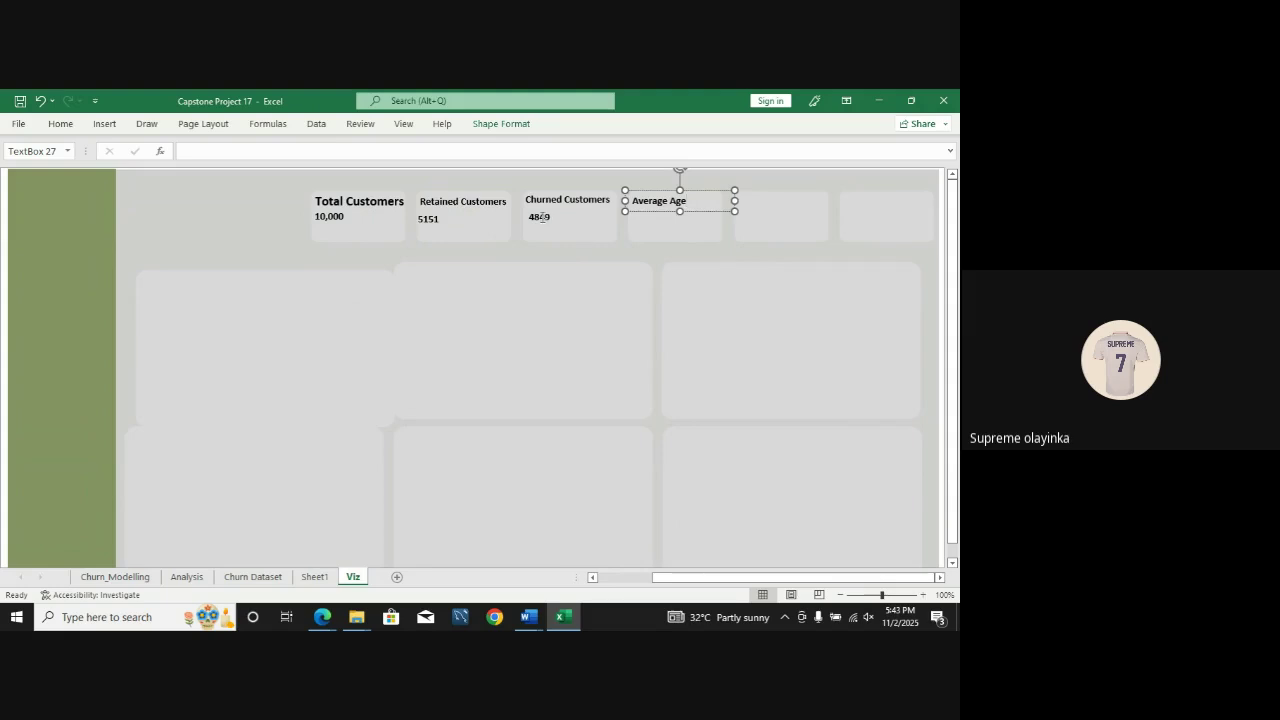
left_click(600, 311)
Step: Duplicate the value box under Churned Customers and place the copy beneath the Average Age label
left_click(541, 219)
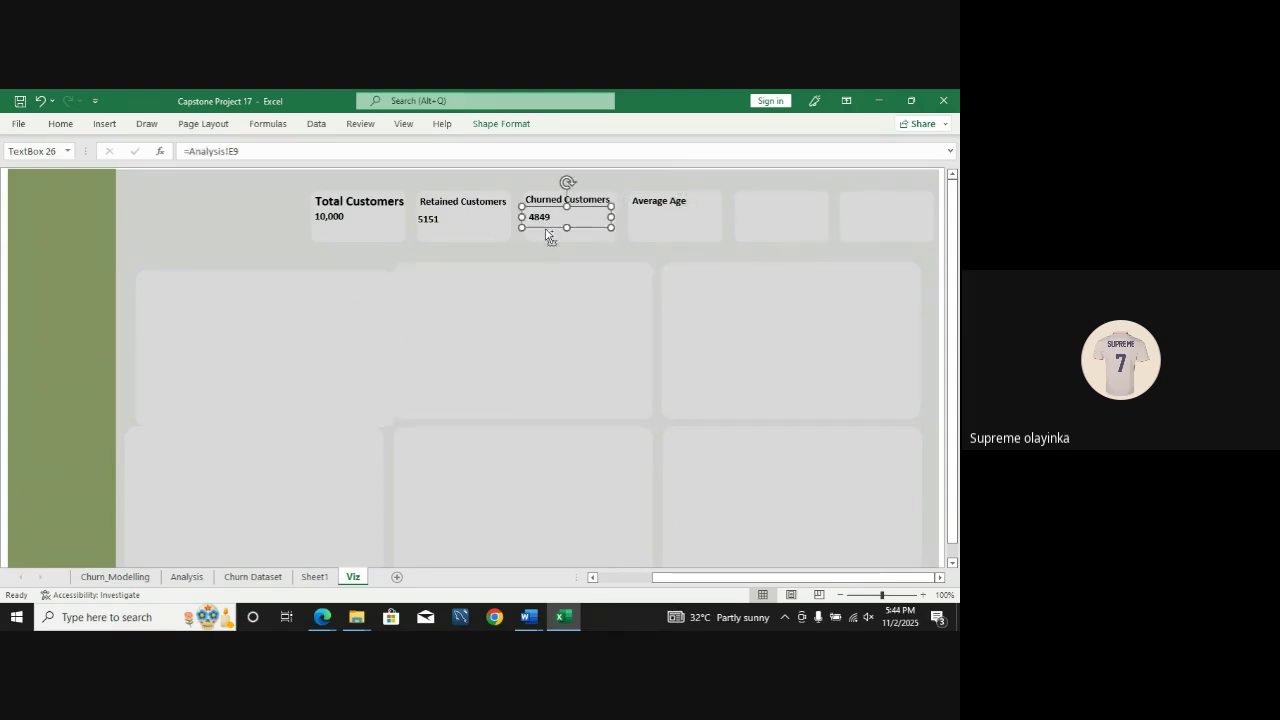
key("ctrl+d")
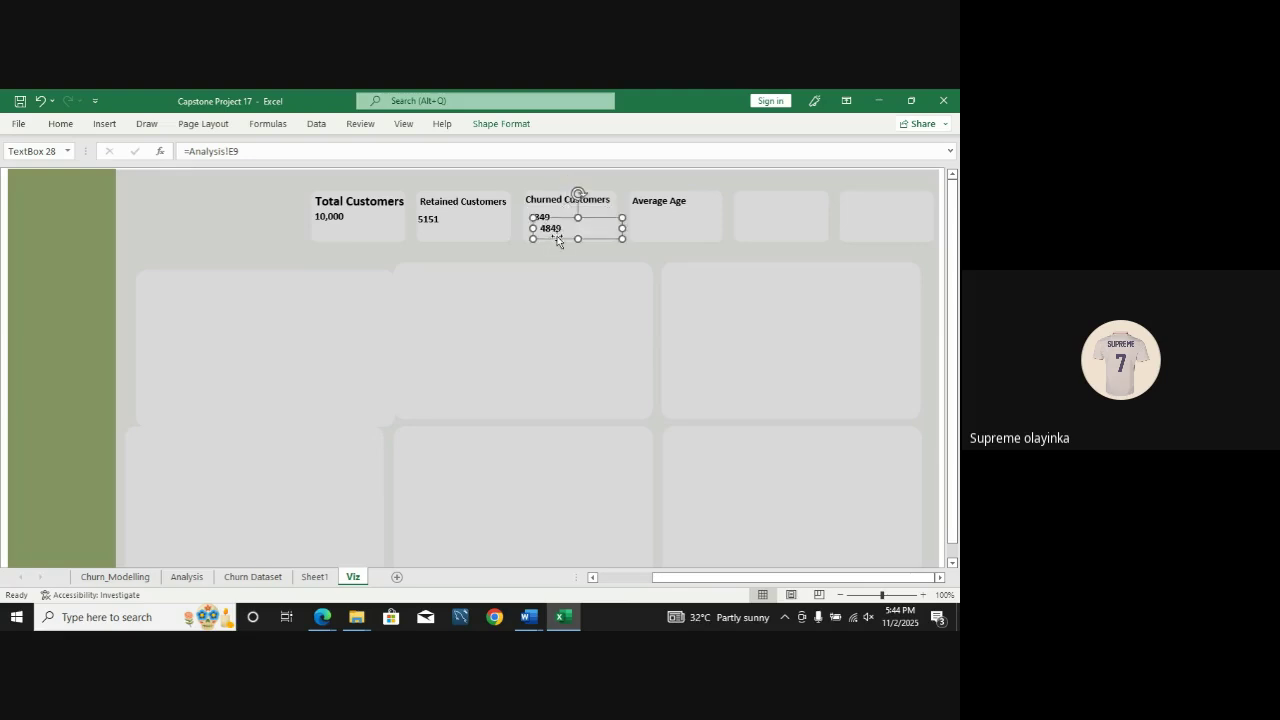
left_click_drag(557, 237, 650, 224)
Step: Link the value box under Average Age to the average age cell with =Analysis!A17
left_click(660, 220)
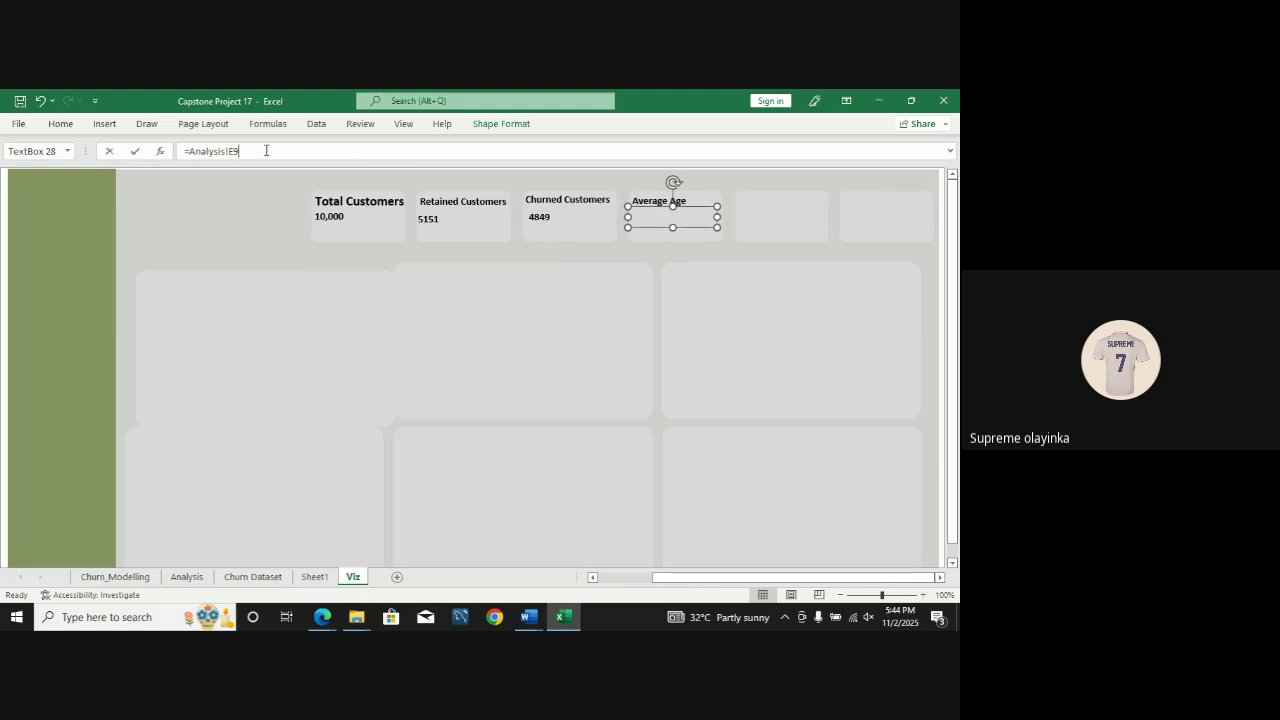
left_click_drag(266, 150, 202, 151)
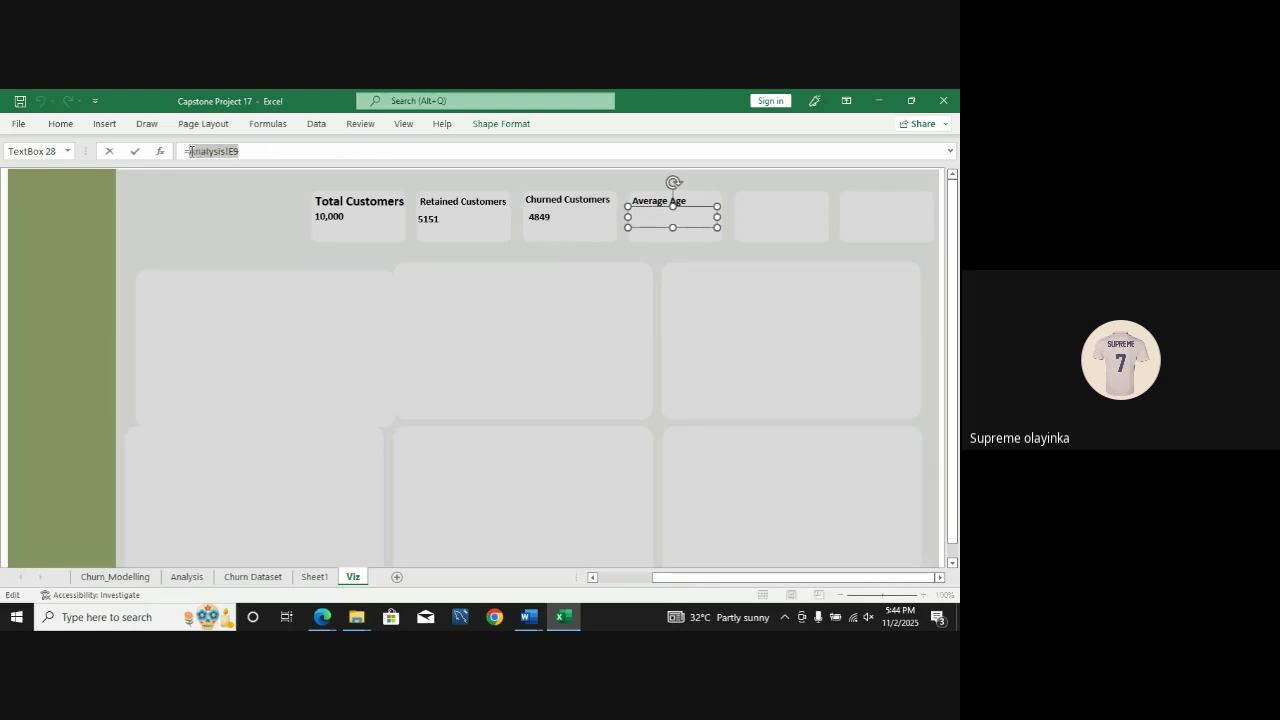
key("BackSpace")
left_click(190, 576)
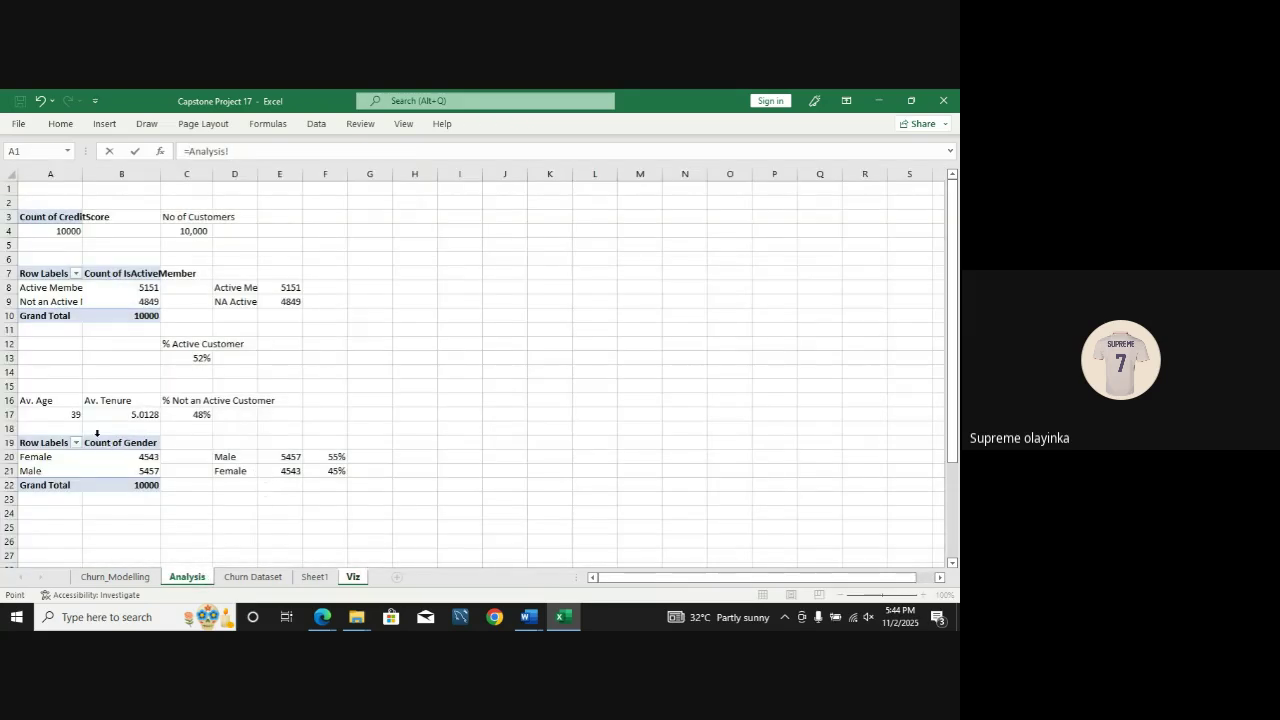
left_click(64, 414)
key("Return")
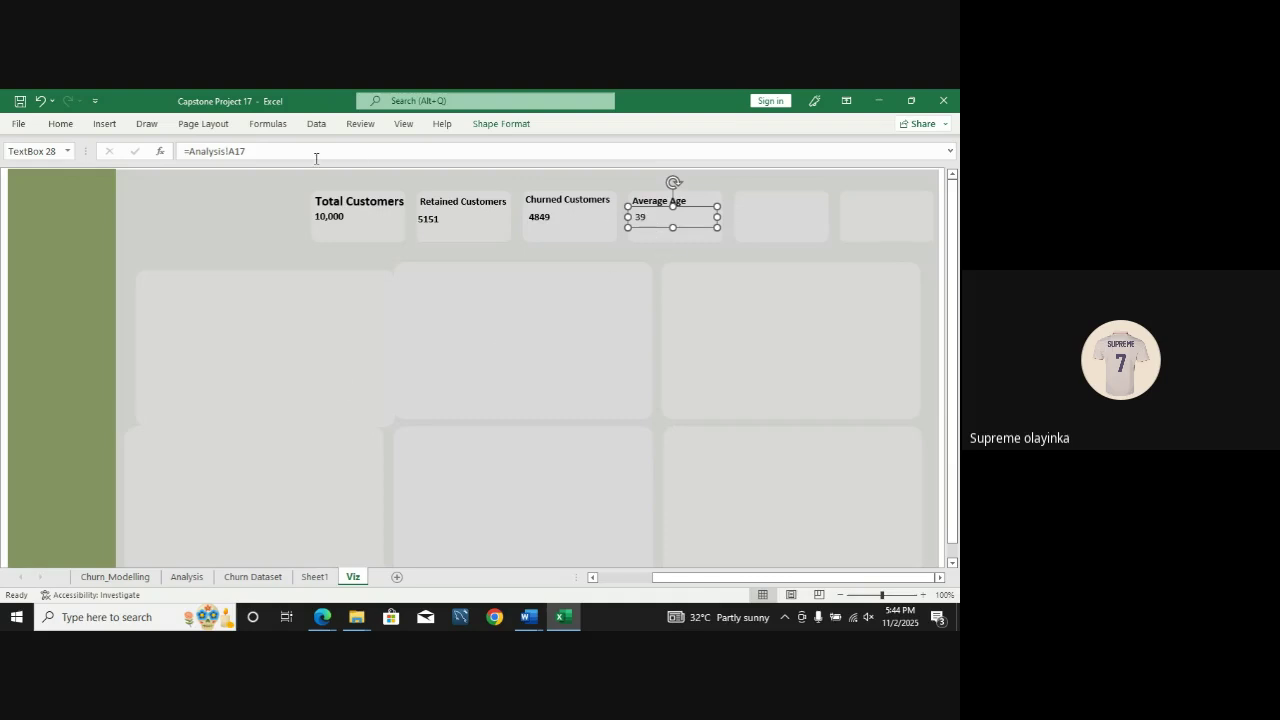
Step: Make the value under the Average Age label bold
left_click(647, 216)
double_click(647, 216)
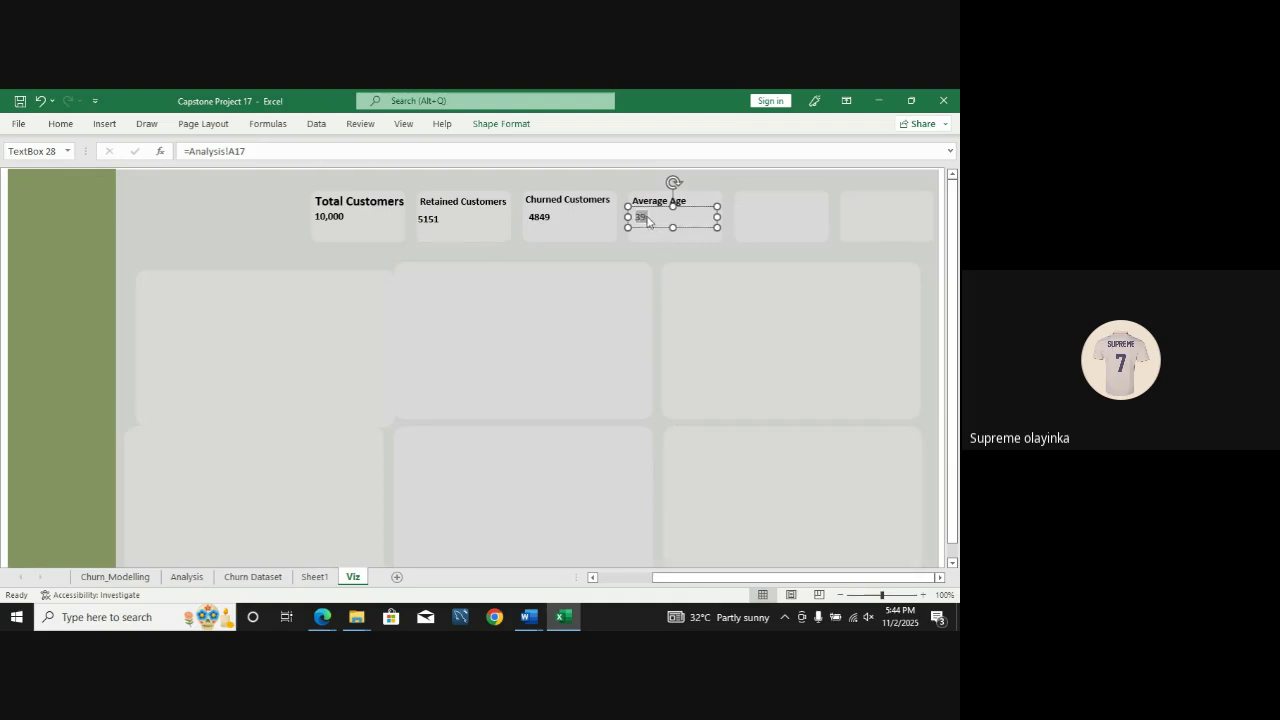
left_click(58, 125)
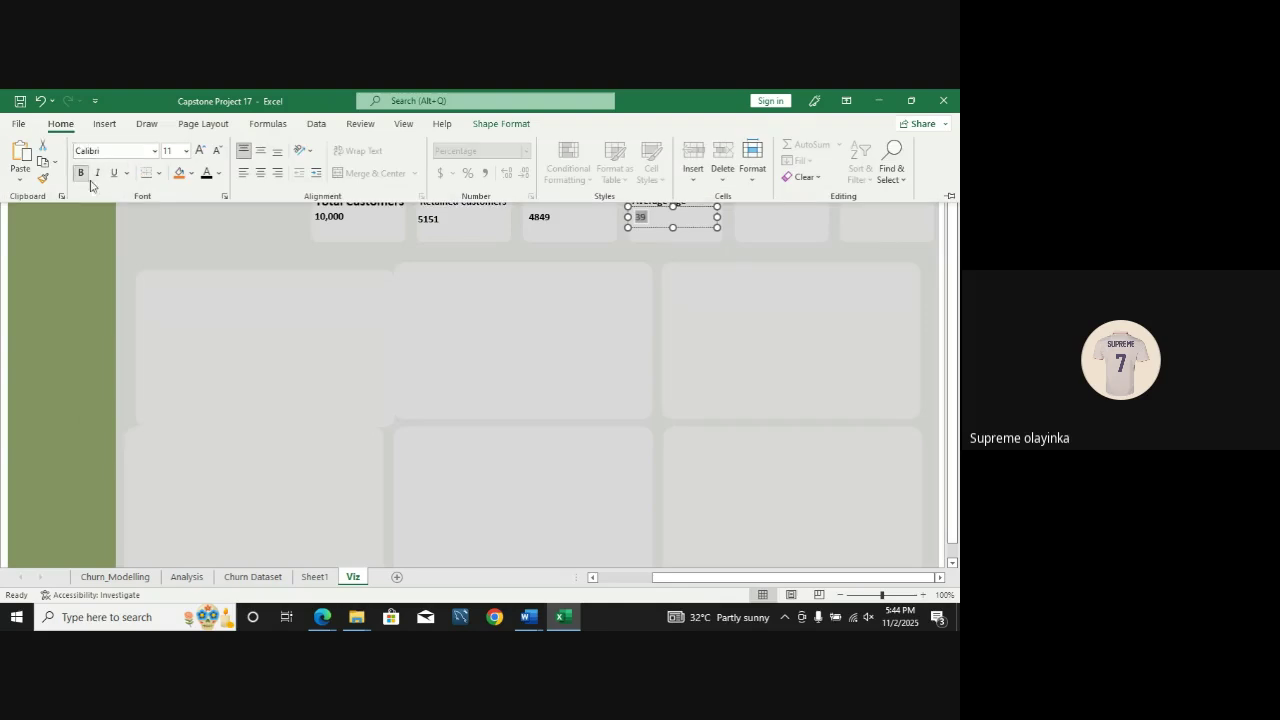
left_click(81, 173)
left_click(566, 333)
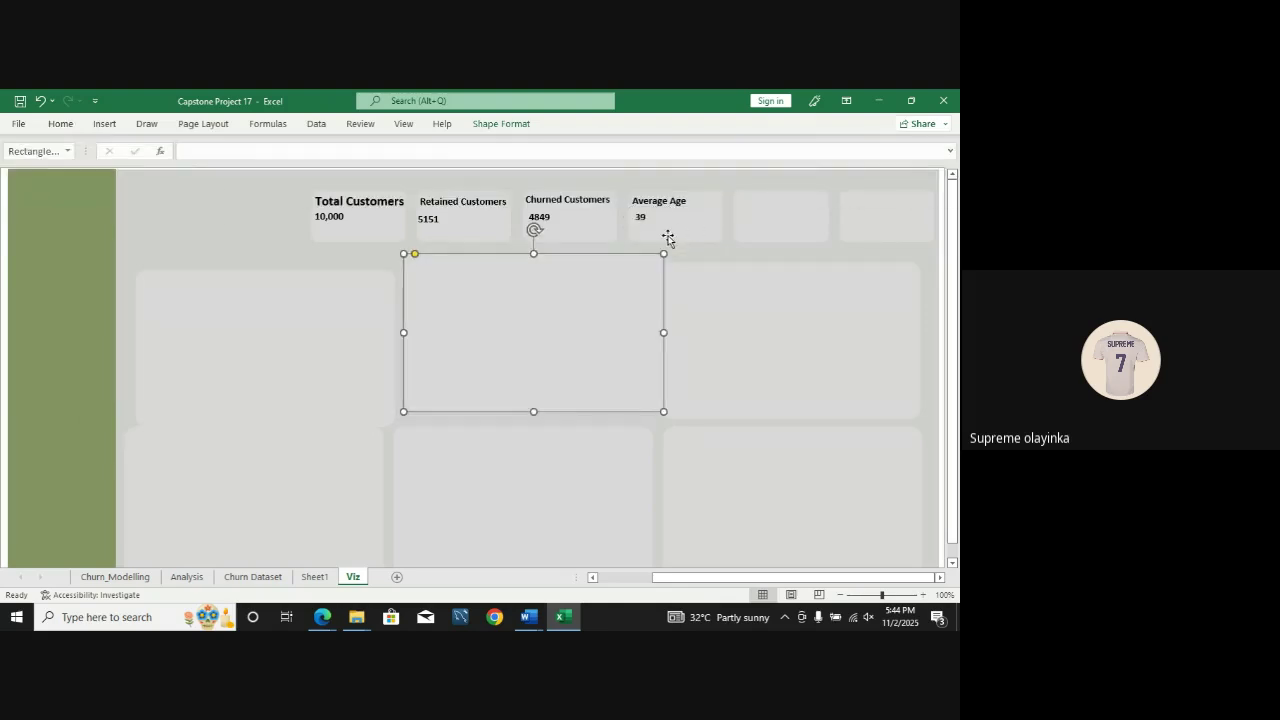
left_click(749, 303)
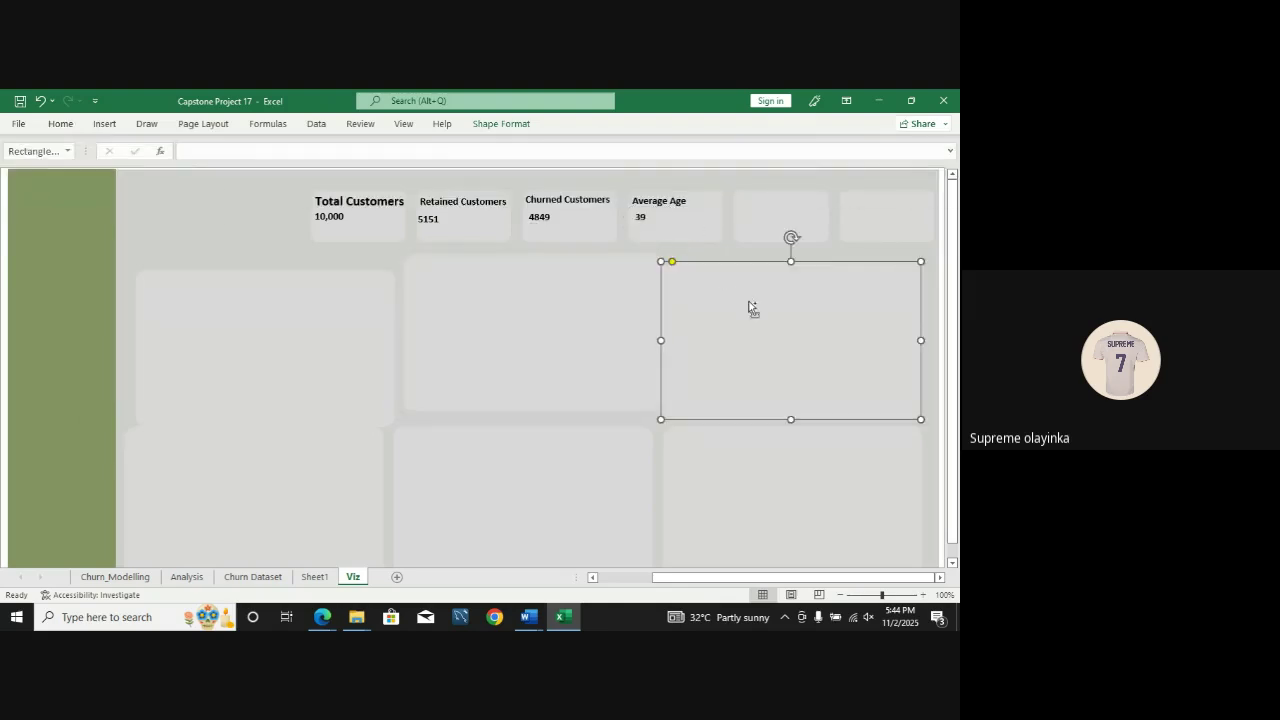
key("ctrl+z")
key("ctrl+z")
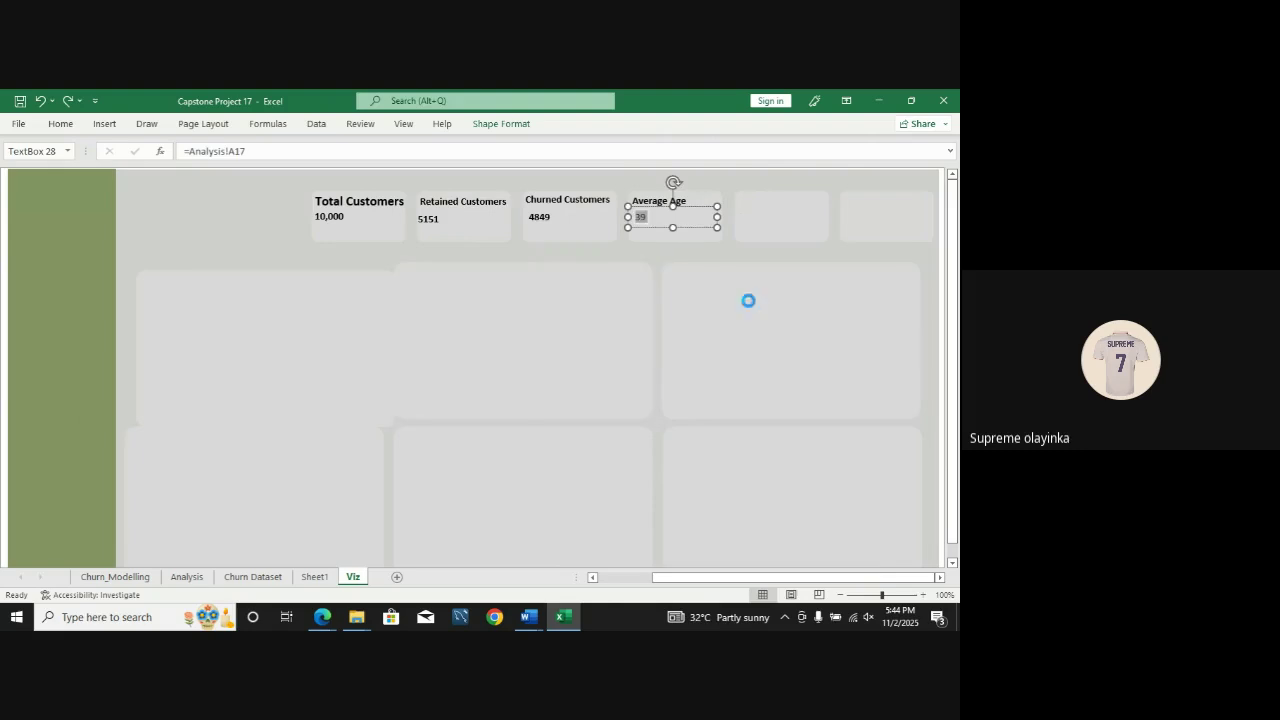
Step: Duplicate the Average Age label and place the copy on the fifth KPI card
left_click(702, 206)
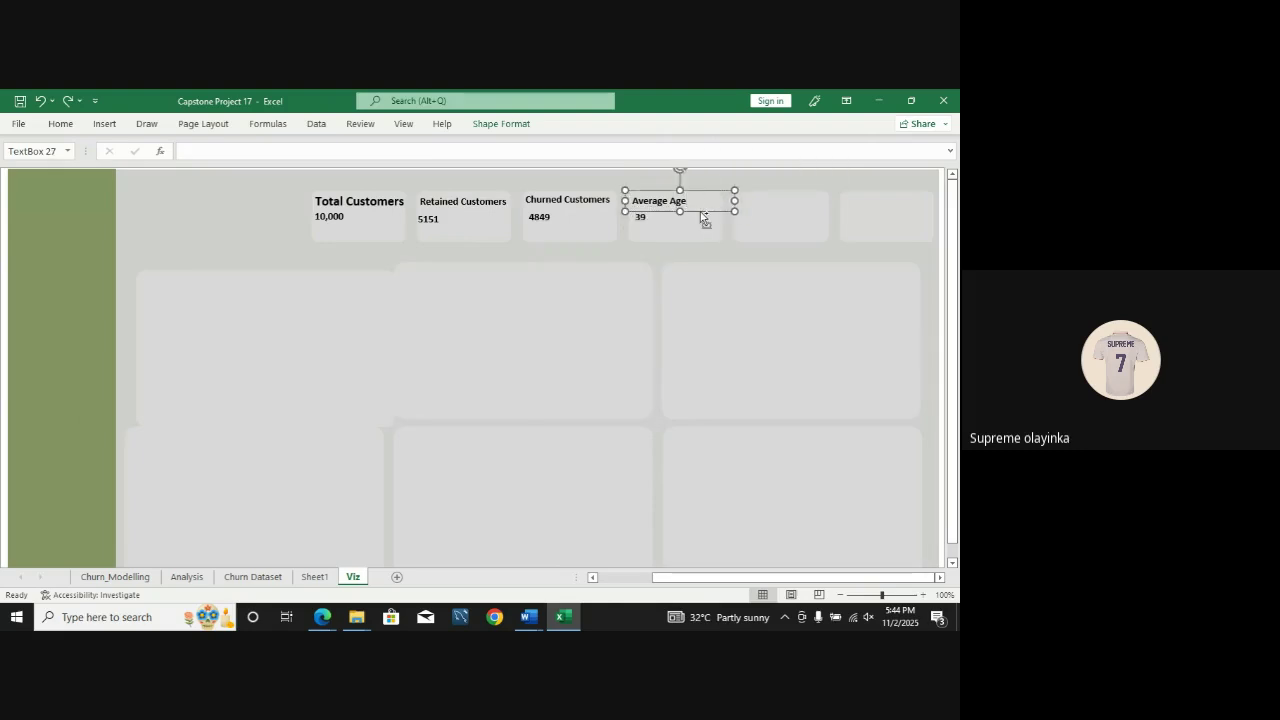
key("ctrl+d")
left_click_drag(706, 226, 812, 213)
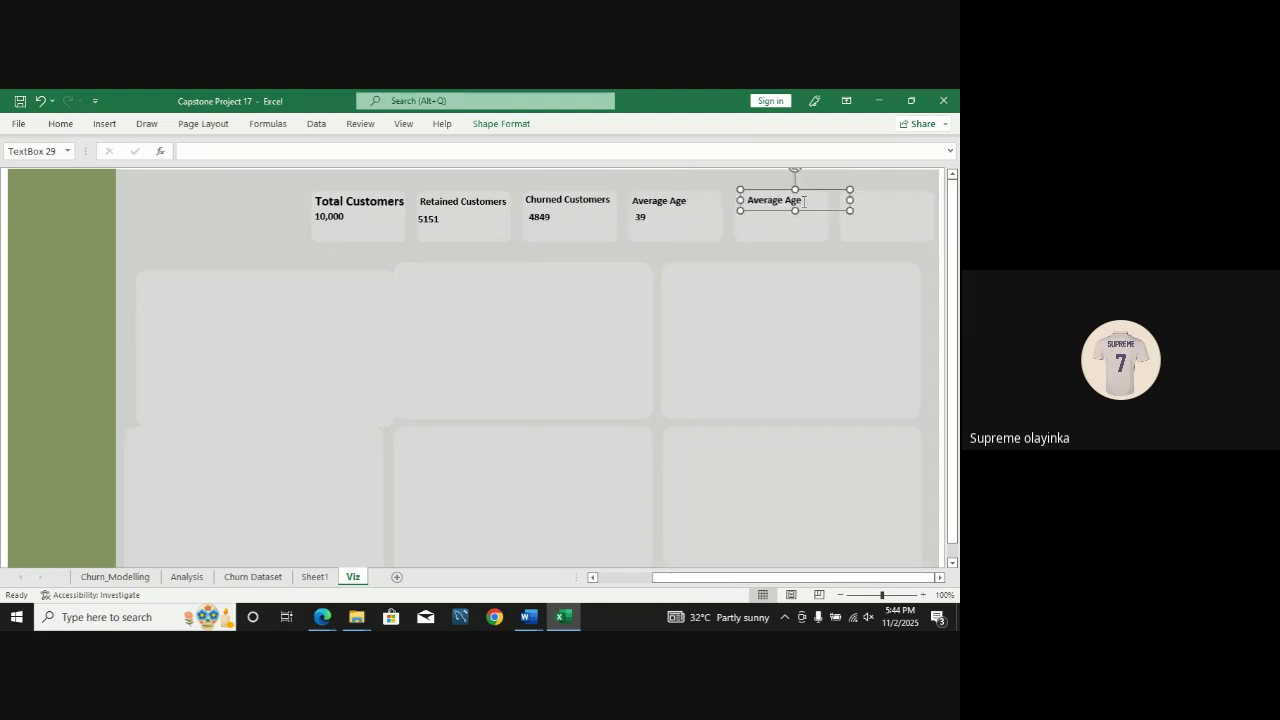
Step: Change the text of the label on the fifth KPI card to Average Tenure
left_click(803, 201)
triple_click(803, 201)
left_click(803, 201)
key("BackSpace")
key("BackSpace")
key("BackSpace")
key("BackSpace")
left_click(677, 337)
Step: Place a copy of the Average Age value box beneath the Average Tenure label and link it with =Analysis!B17
left_click(641, 224)
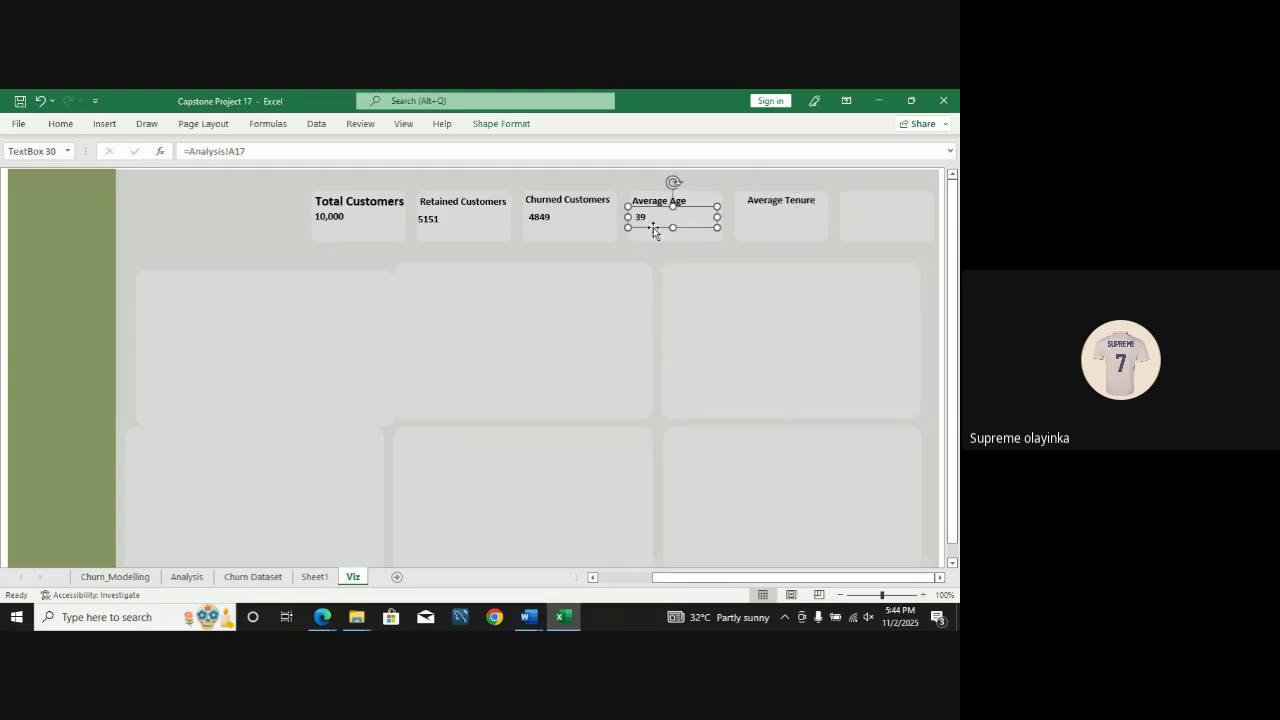
left_click_drag(653, 229, 764, 220)
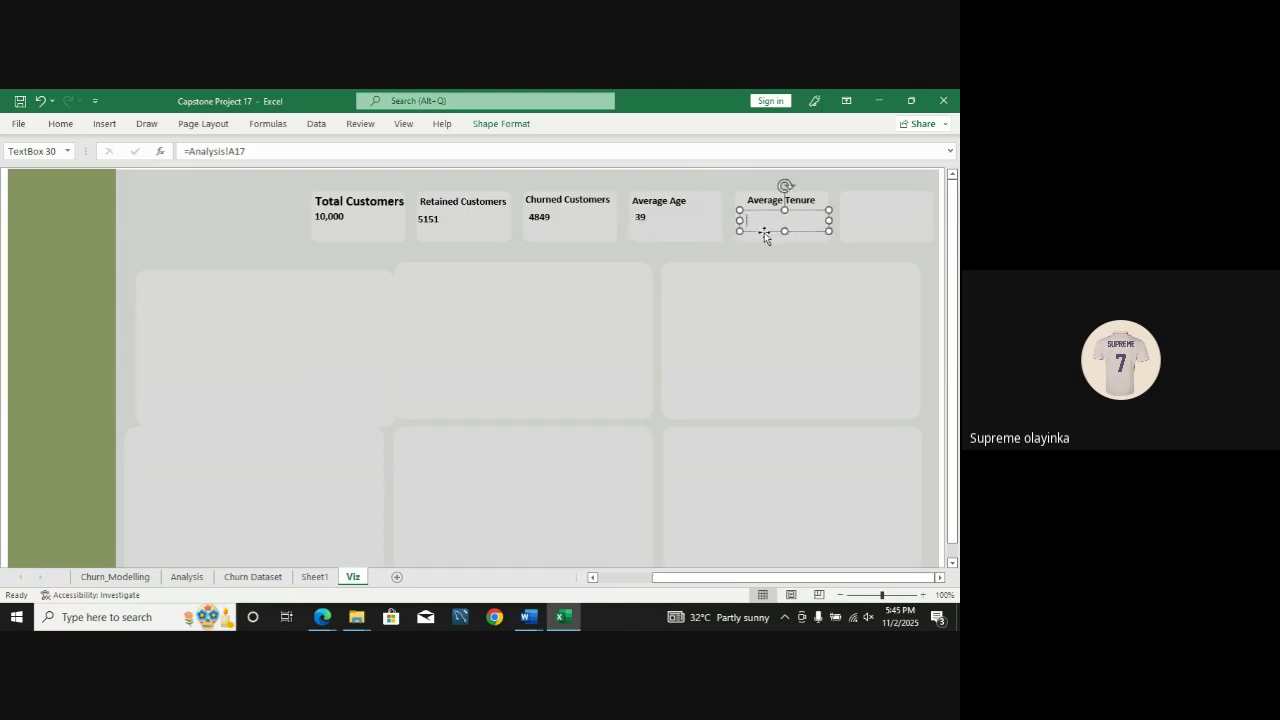
double_click(197, 151)
key("BackSpace")
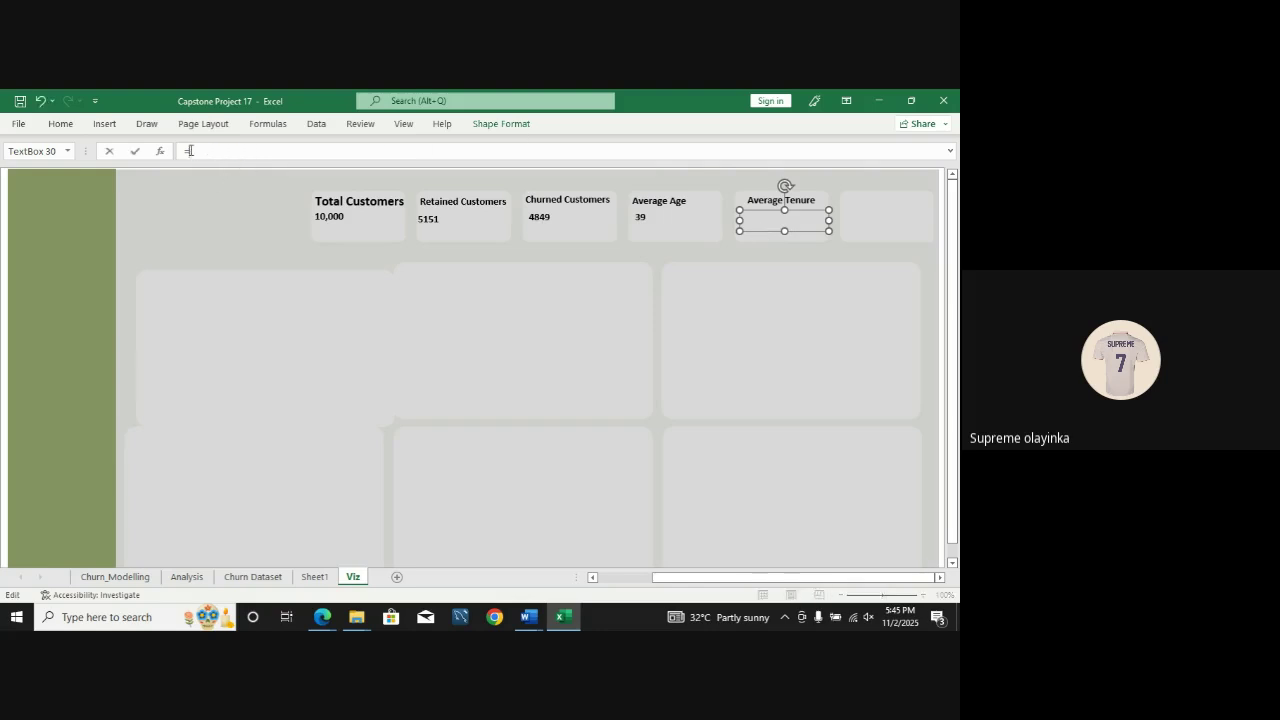
left_click(186, 577)
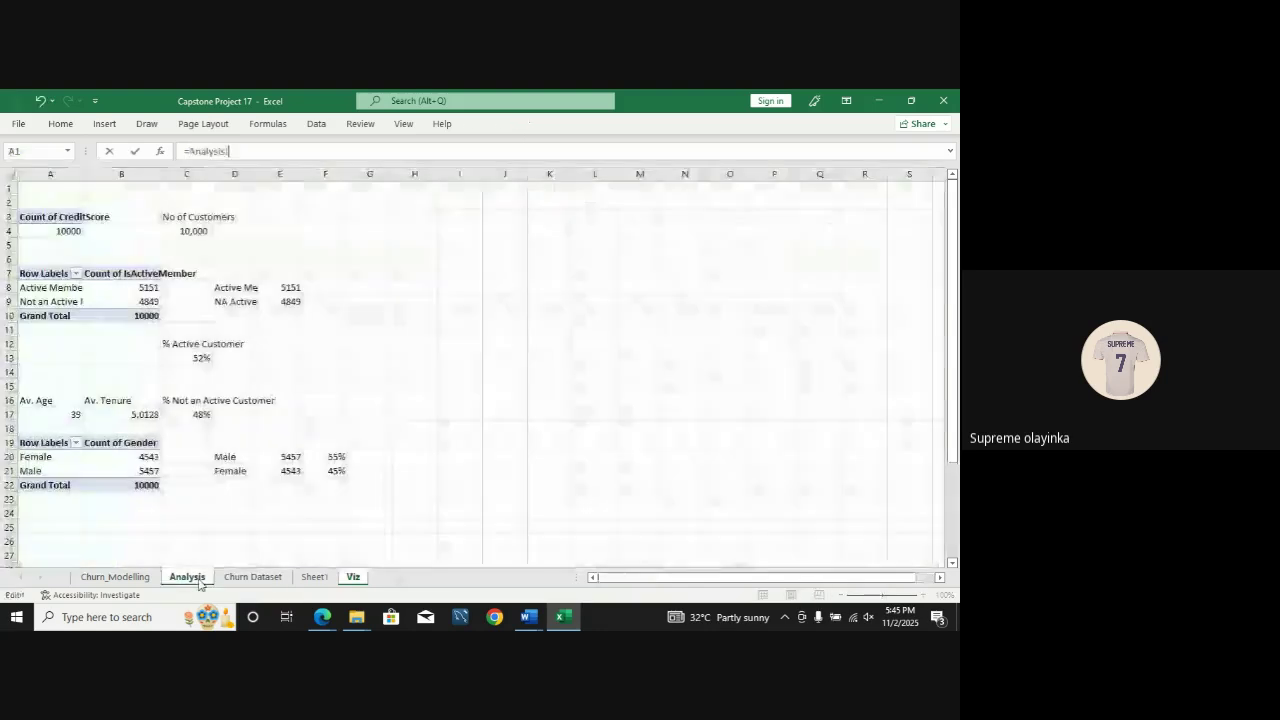
left_click(136, 415)
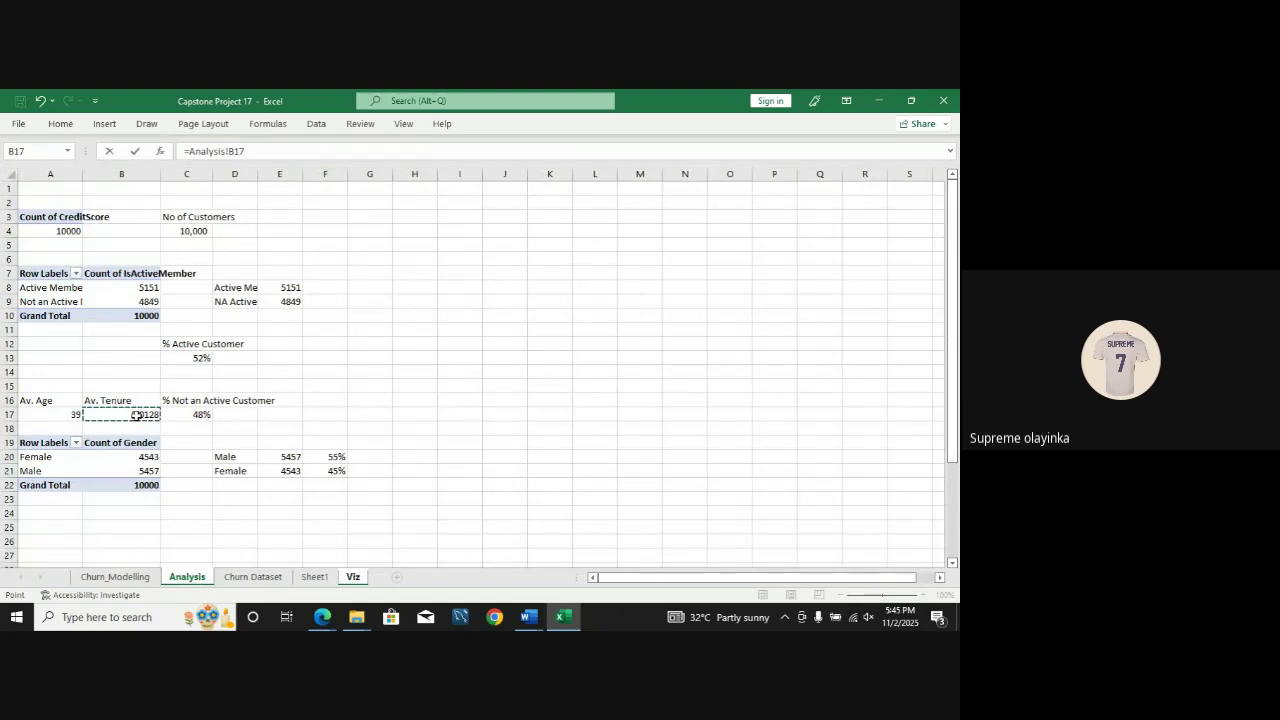
key("Return")
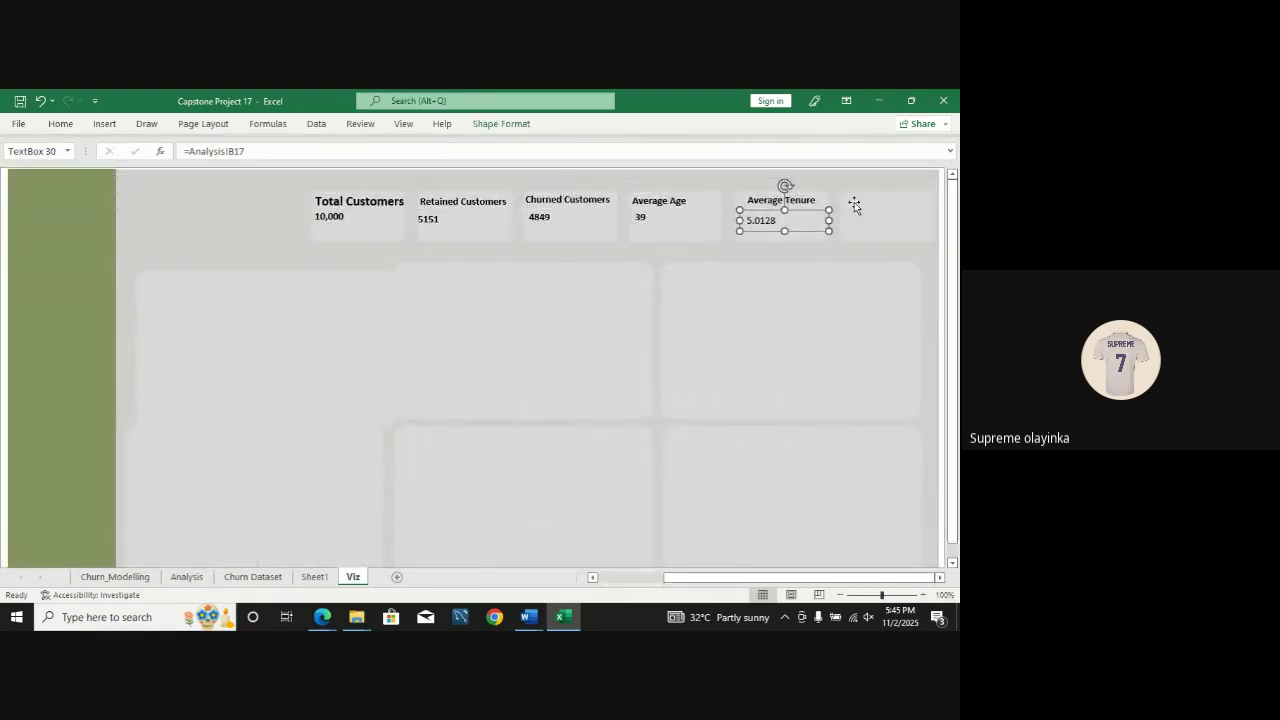
Step: Make the value under the Average Tenure label bold
double_click(773, 218)
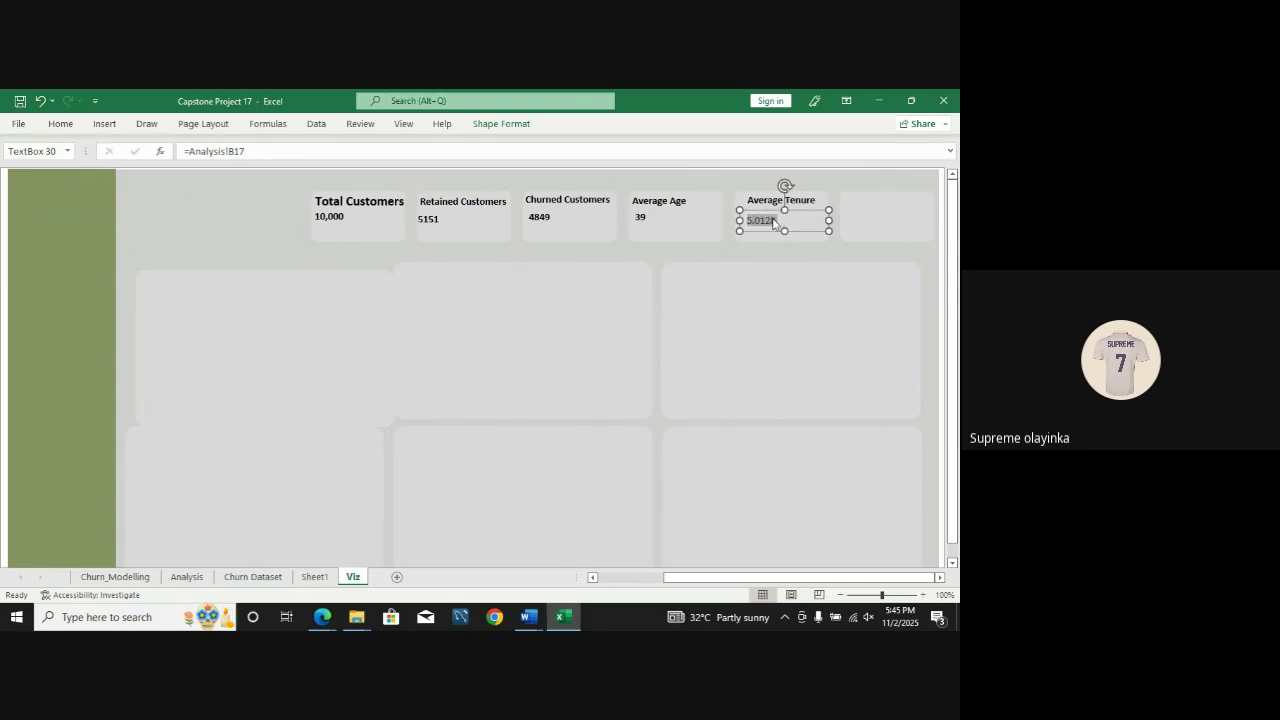
left_click(61, 124)
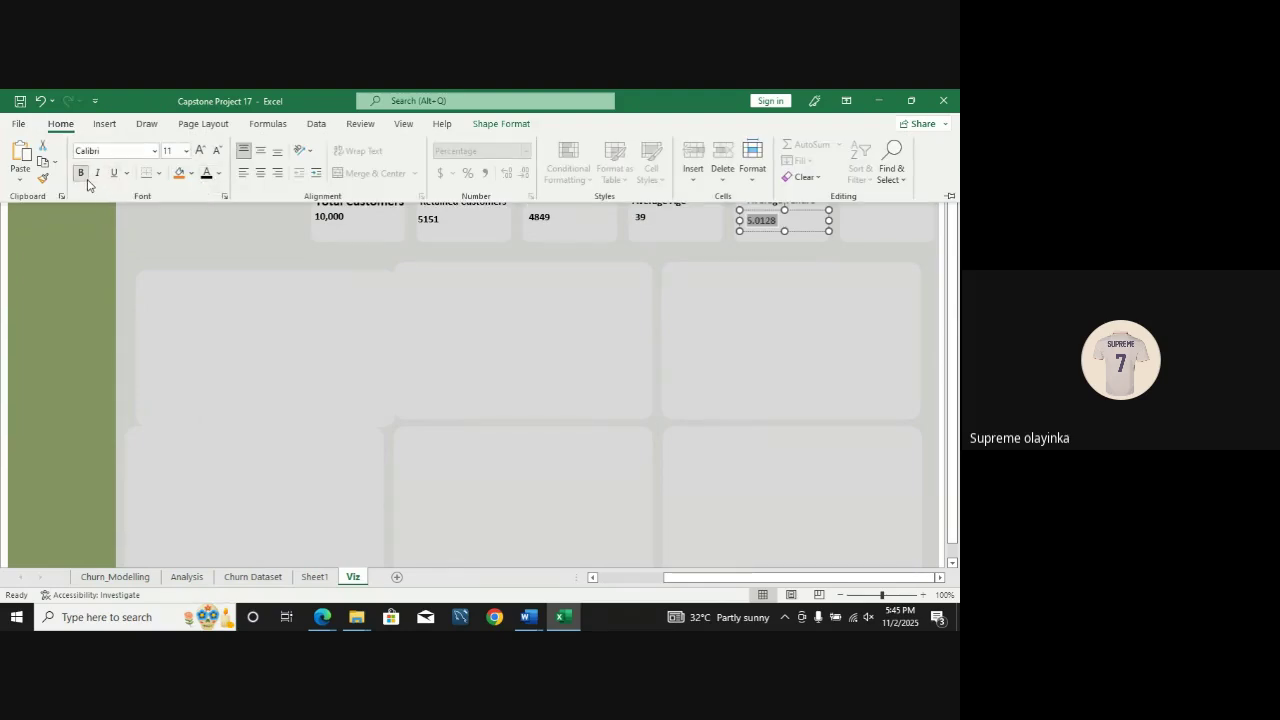
left_click(741, 349)
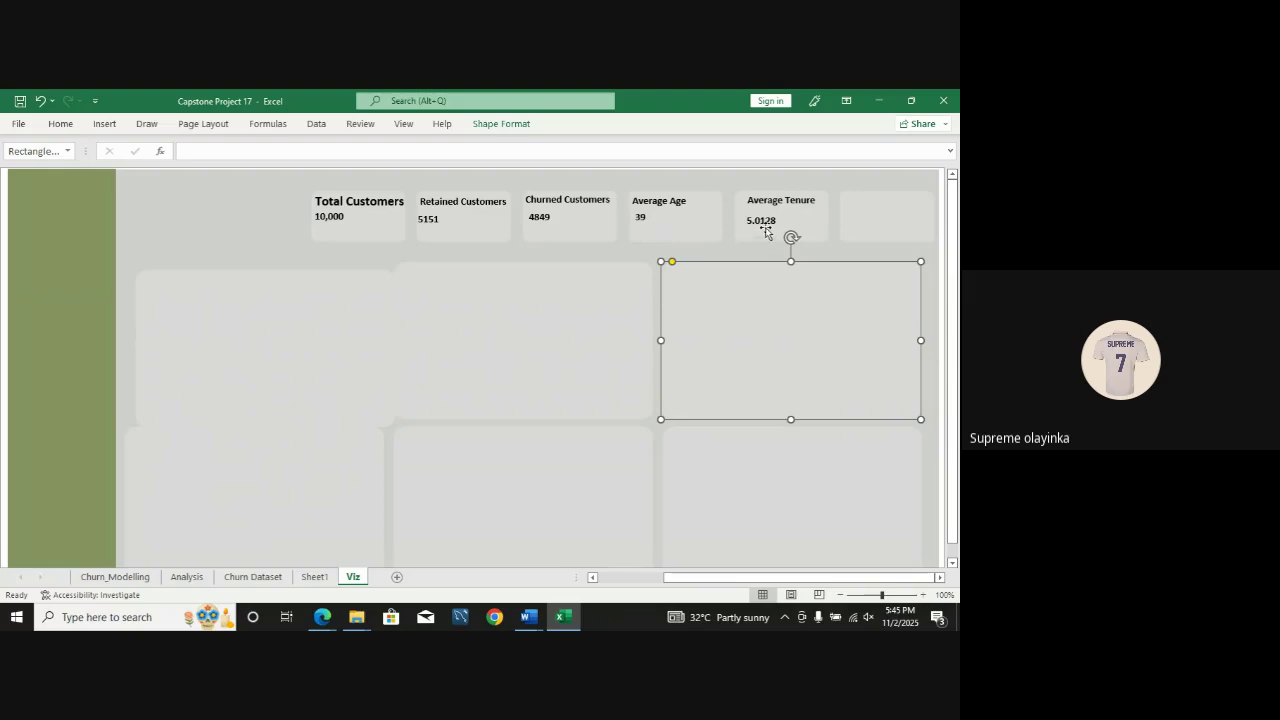
Step: Format the average tenure in cell B17 of the Analysis sheet with no decimal places and return to the Viz sheet
left_click(186, 577)
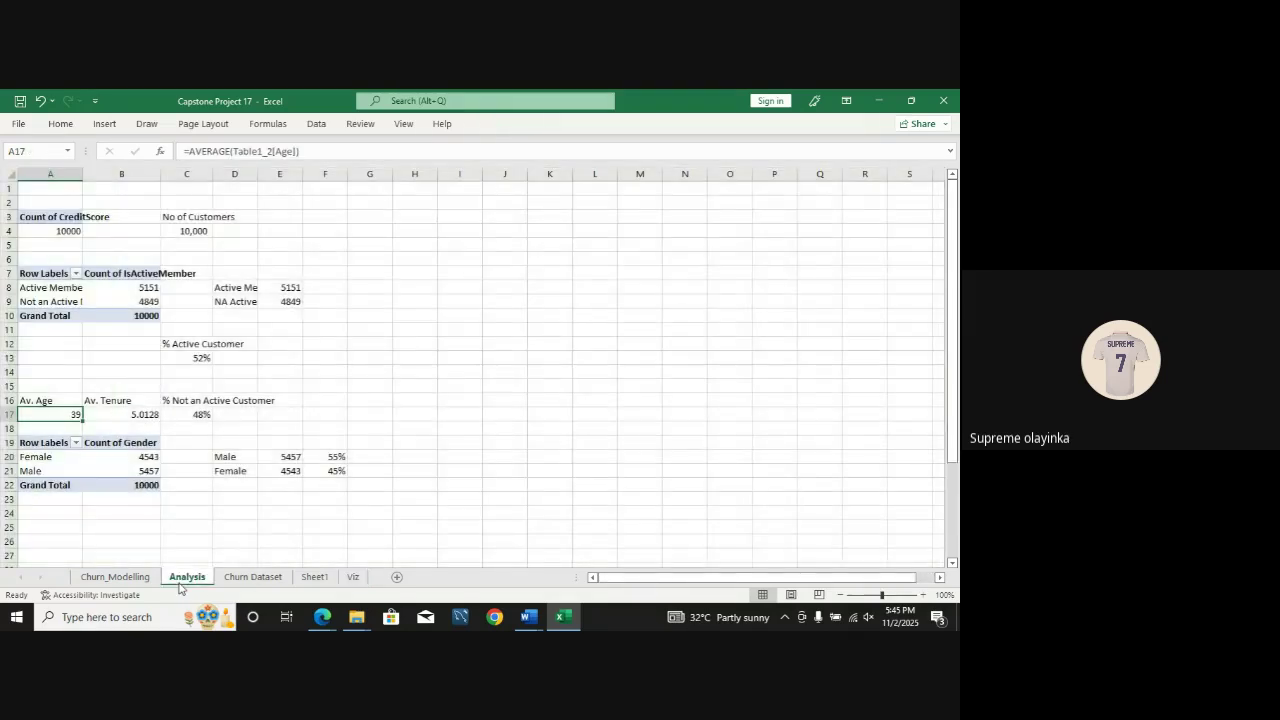
left_click(144, 415)
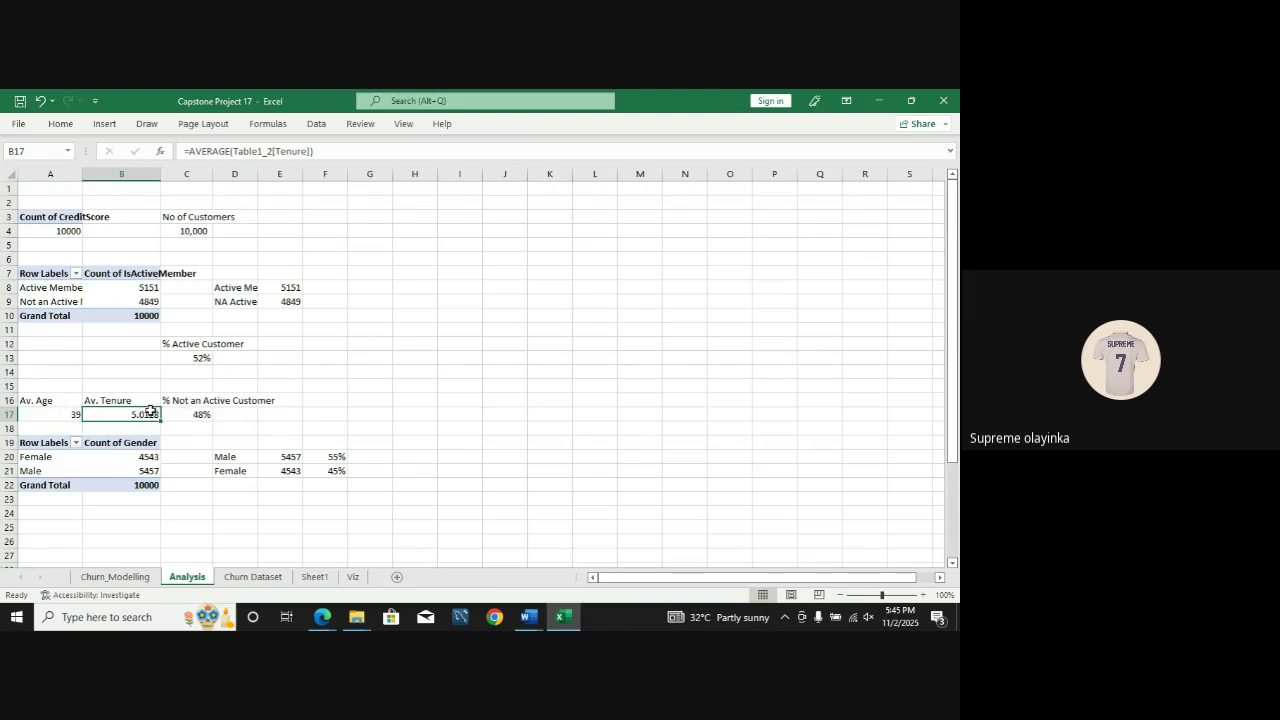
left_click(72, 123)
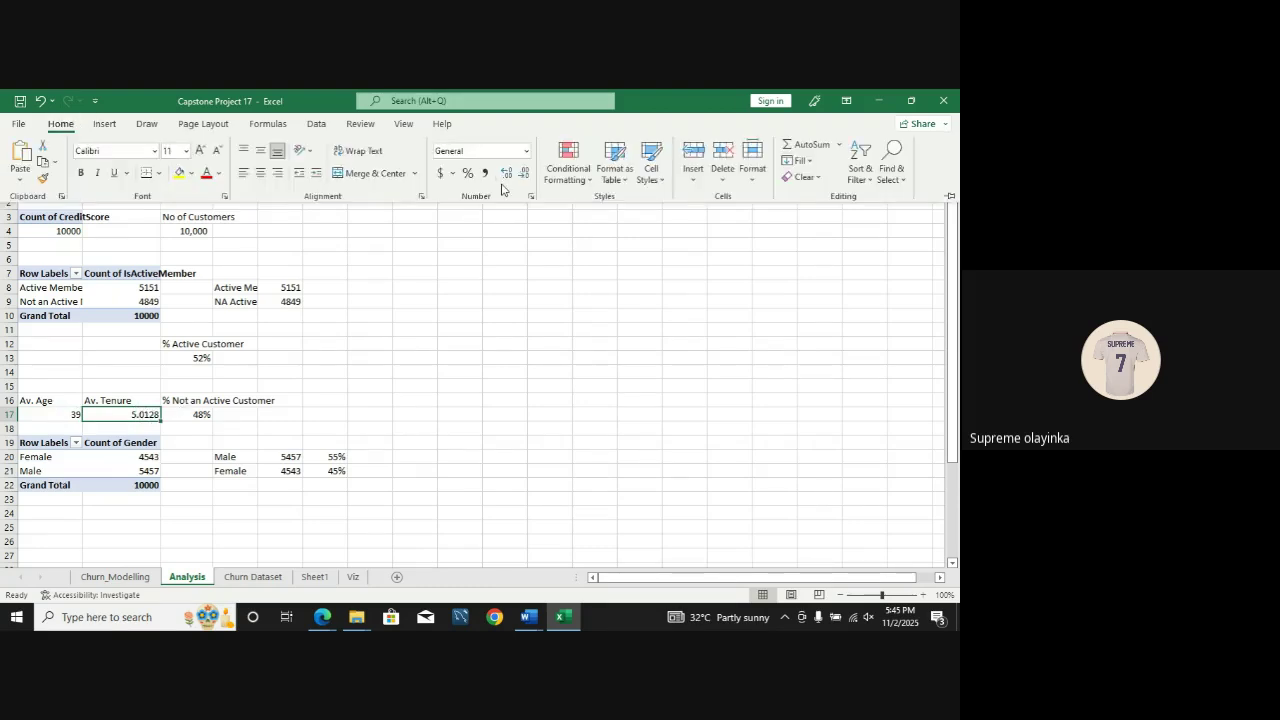
left_click(520, 176)
left_click(520, 176)
left_click(520, 176)
left_click(520, 176)
left_click(262, 466)
left_click(355, 410)
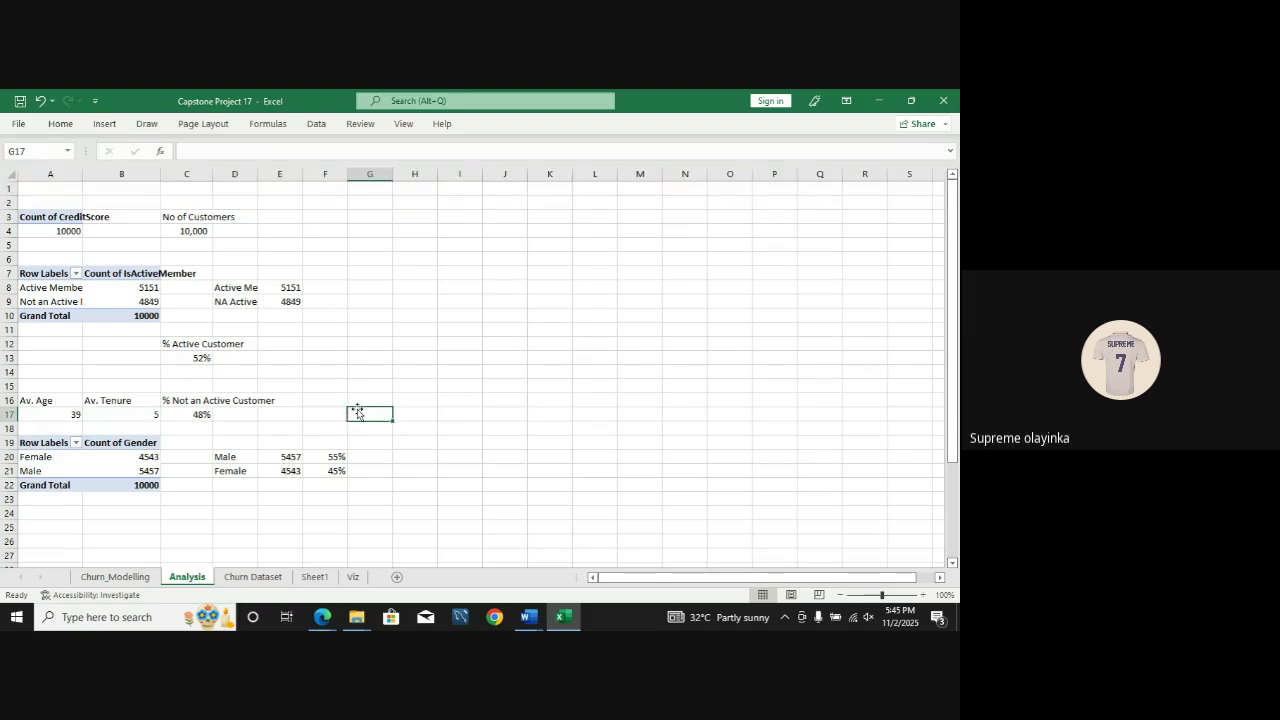
left_click(350, 578)
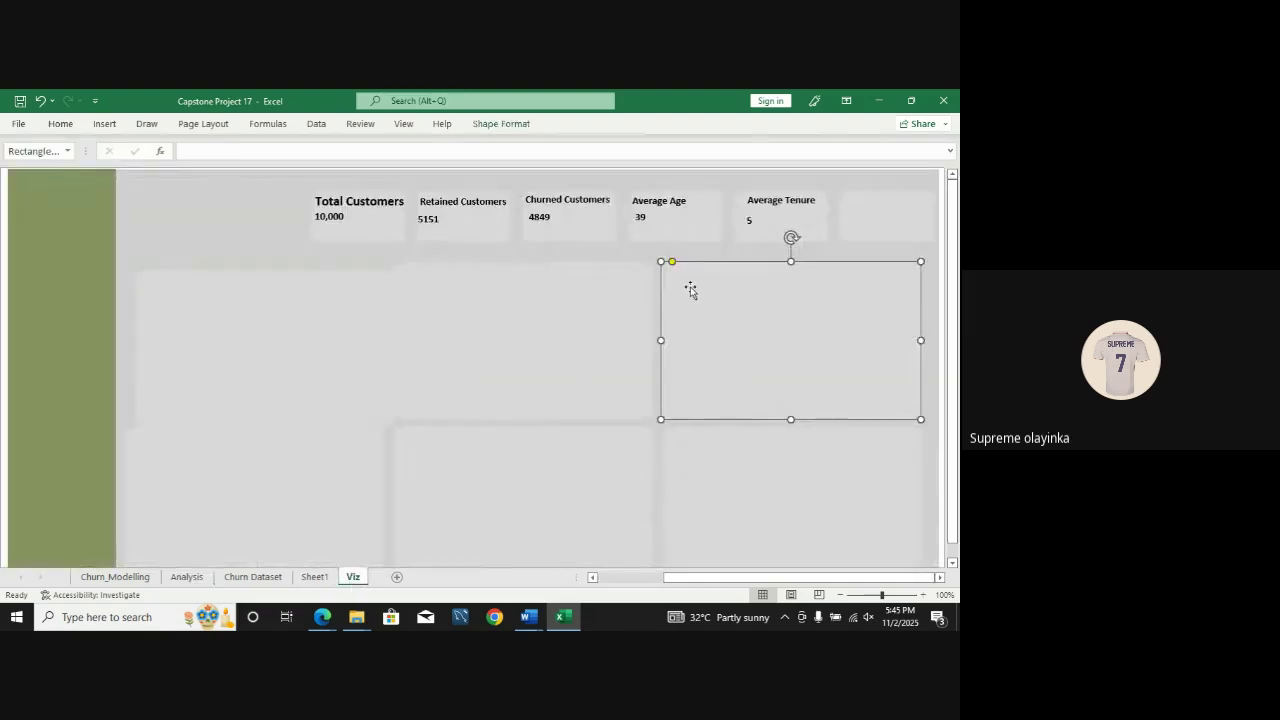
left_click(186, 577)
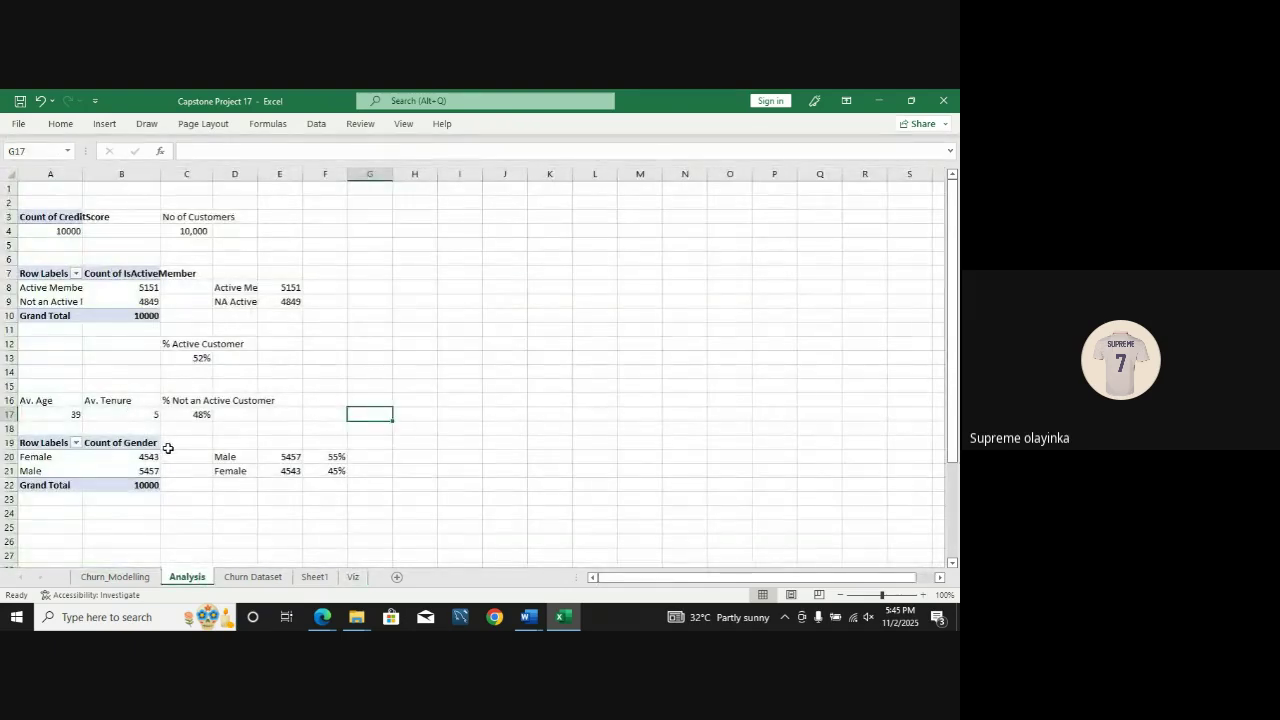
left_click(352, 577)
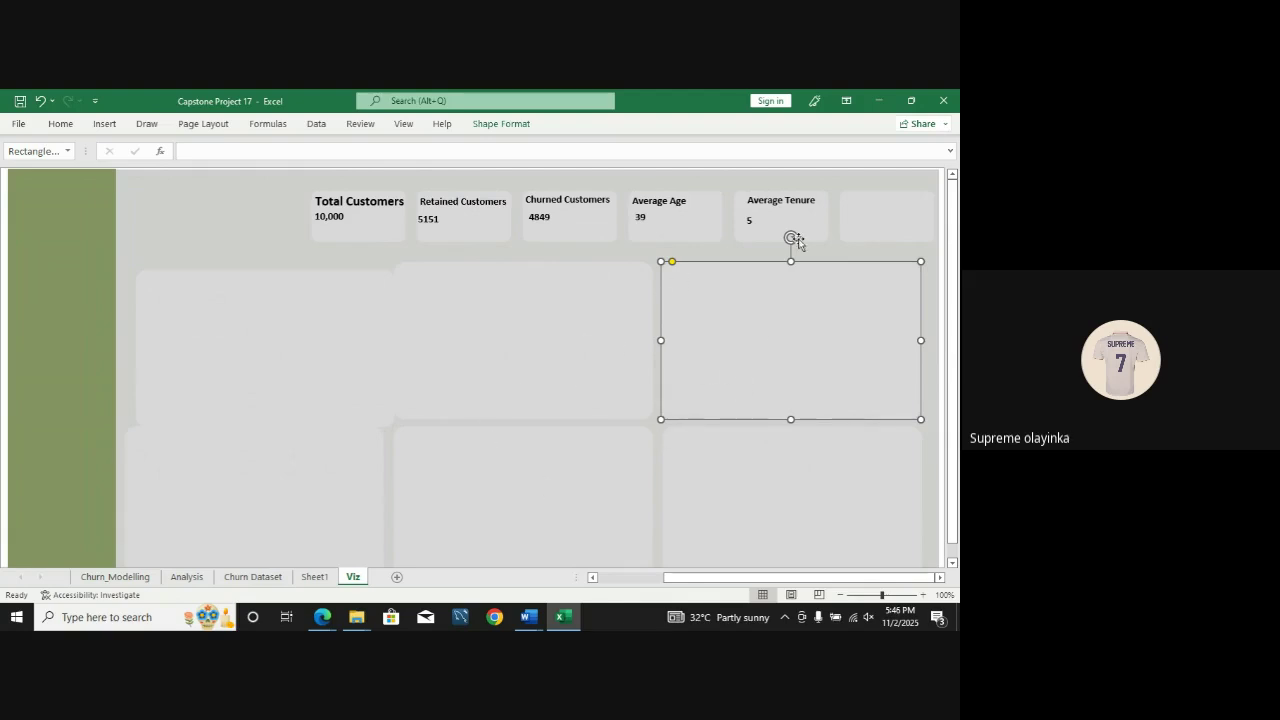
left_click(187, 577)
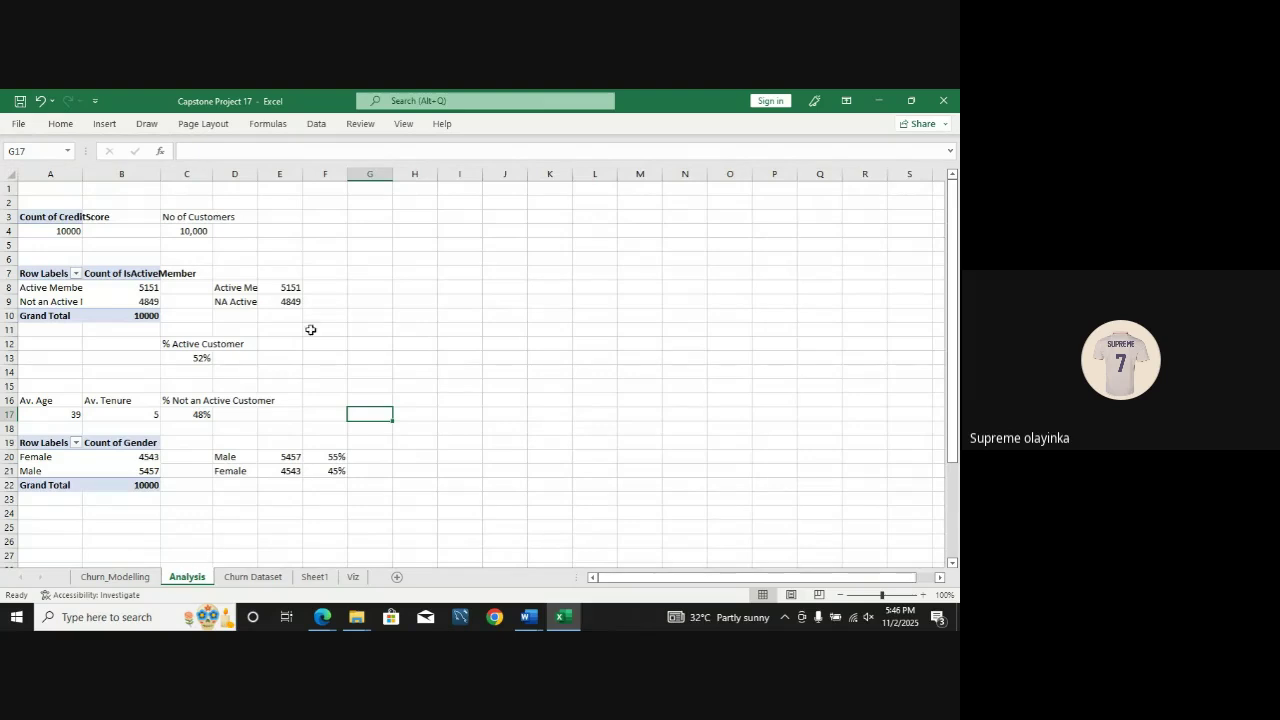
left_click(358, 578)
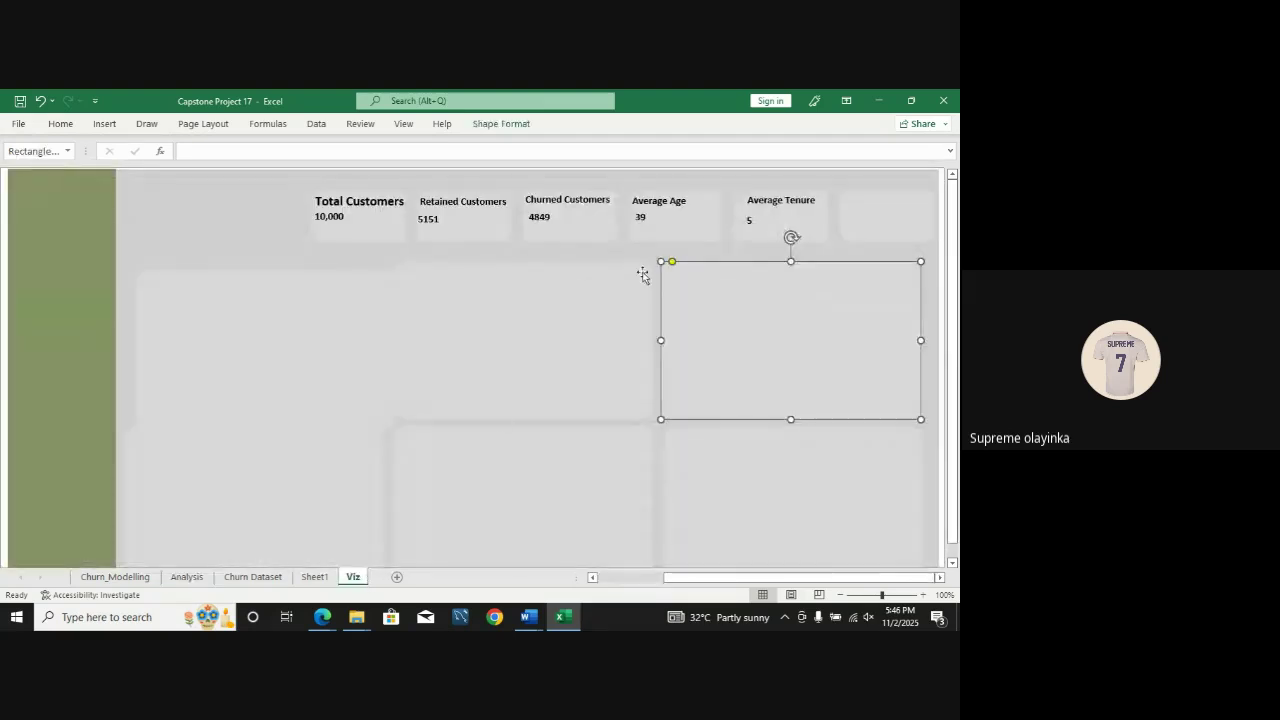
left_click(638, 222)
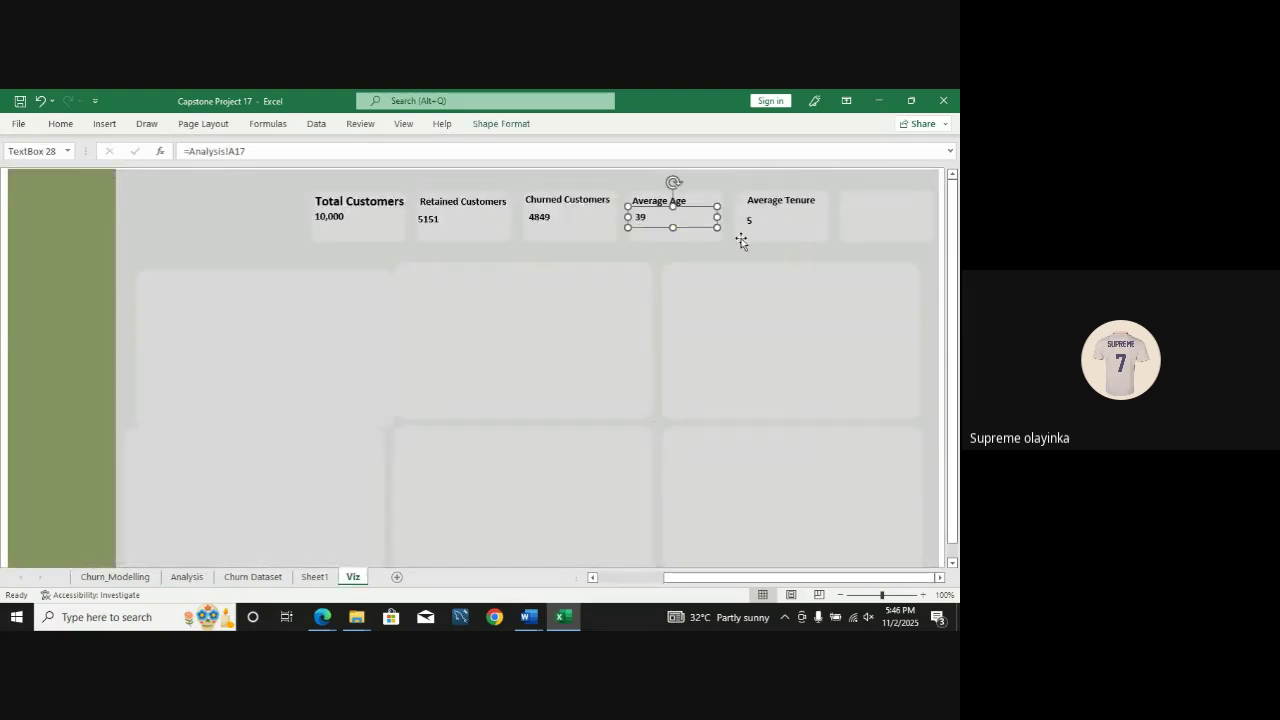
left_click(850, 212)
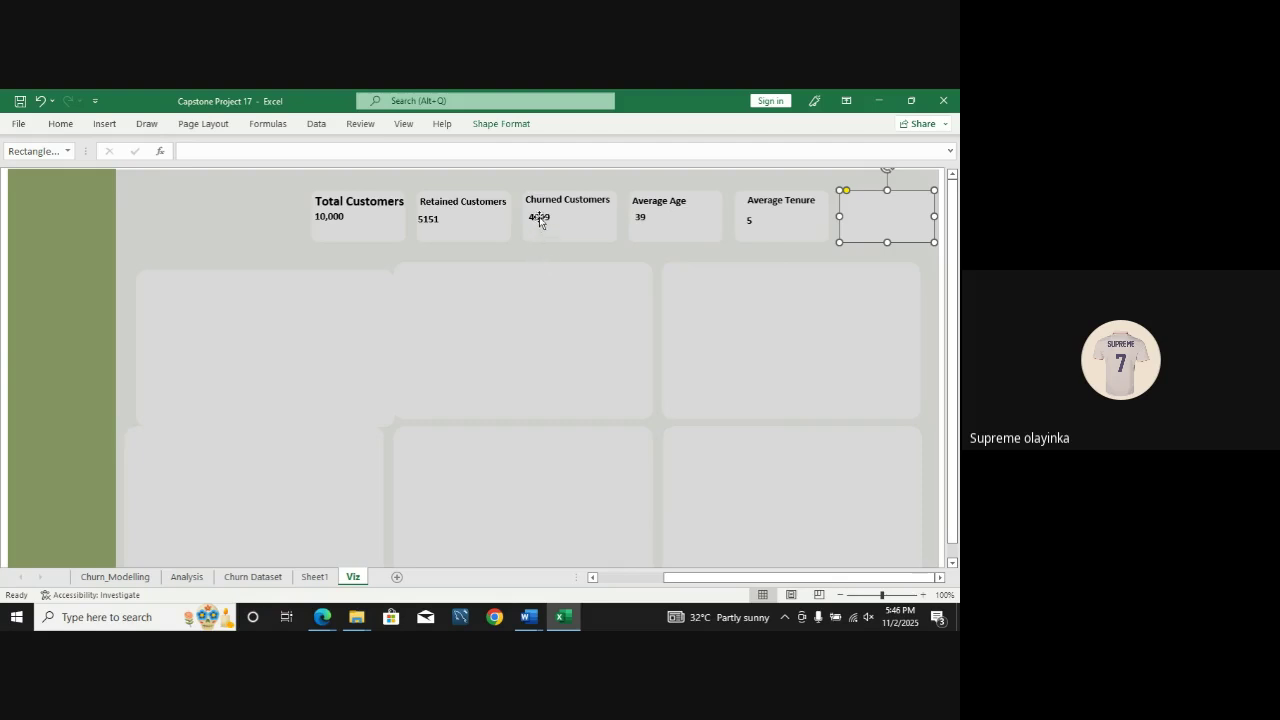
Step: Colour the value under the Churned Customers label dark red
left_click(539, 221)
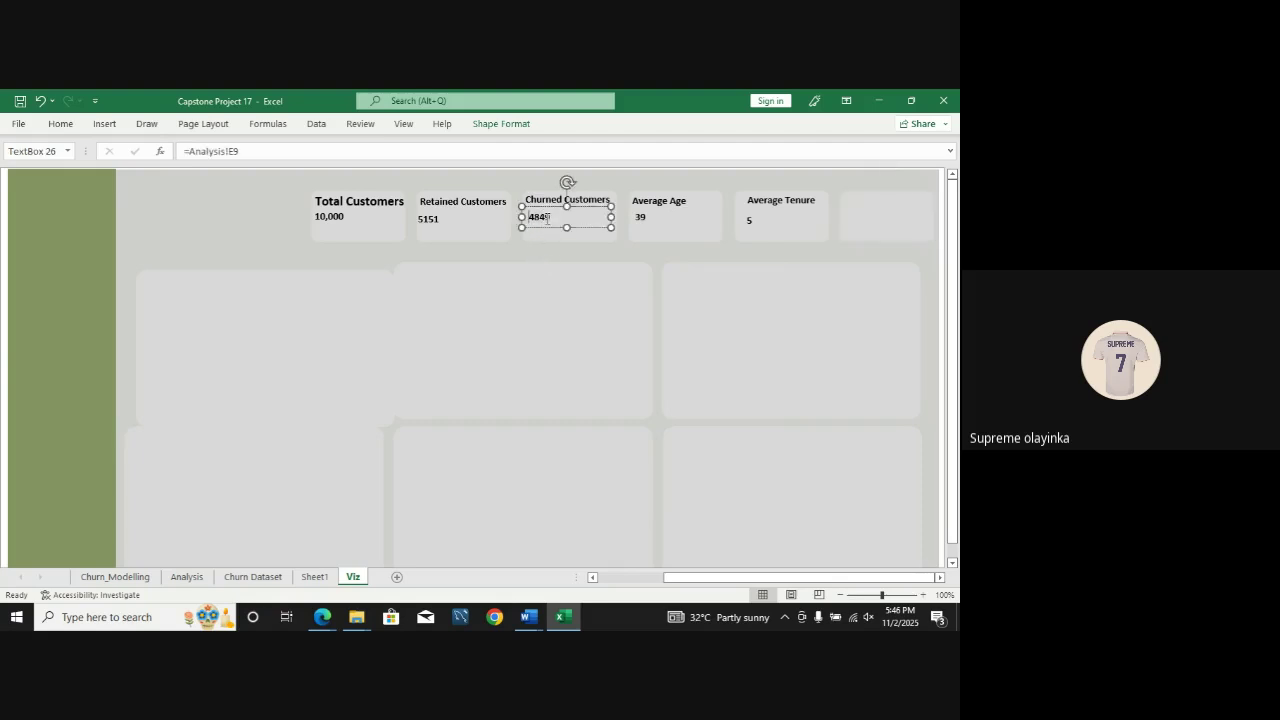
double_click(547, 218)
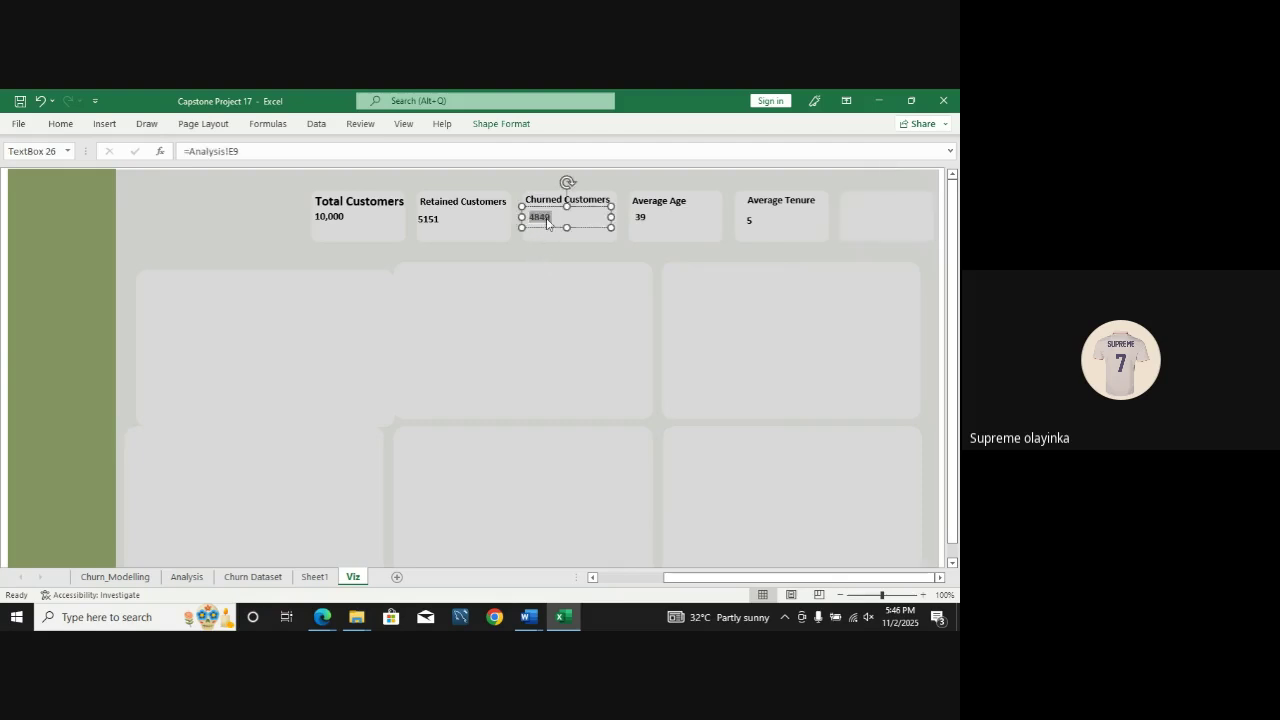
left_click(59, 124)
left_click(219, 173)
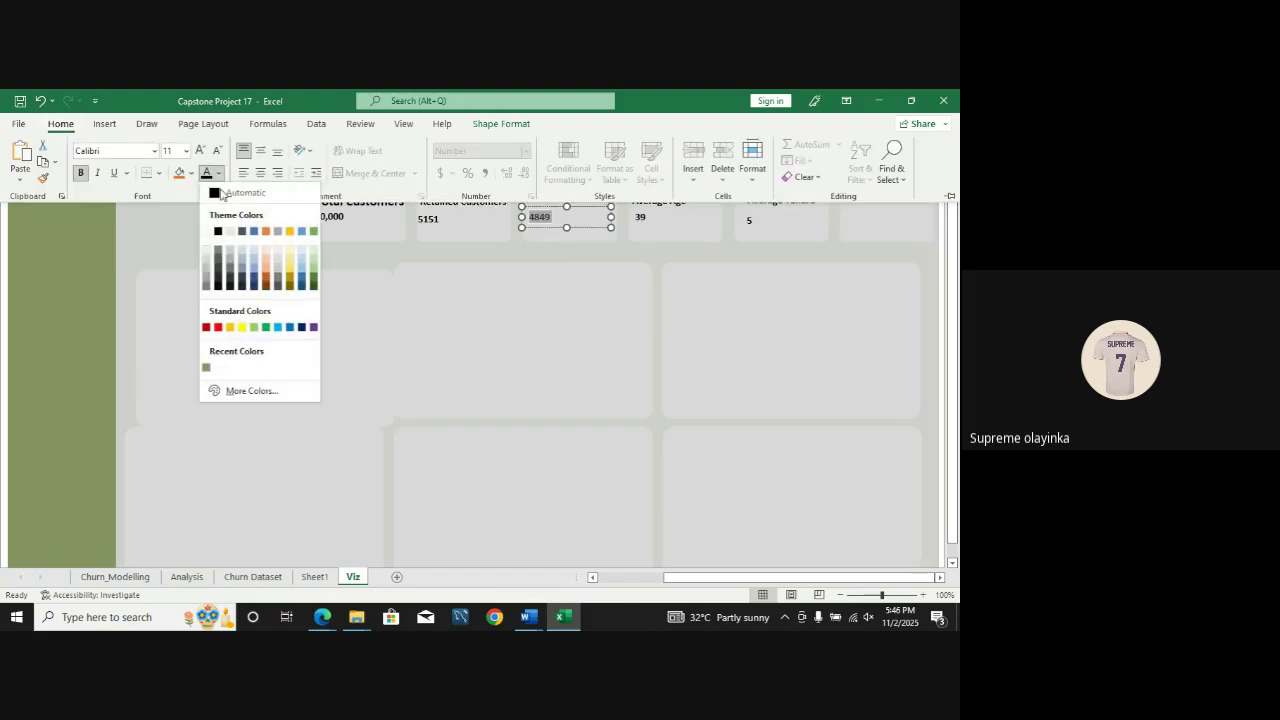
left_click(206, 328)
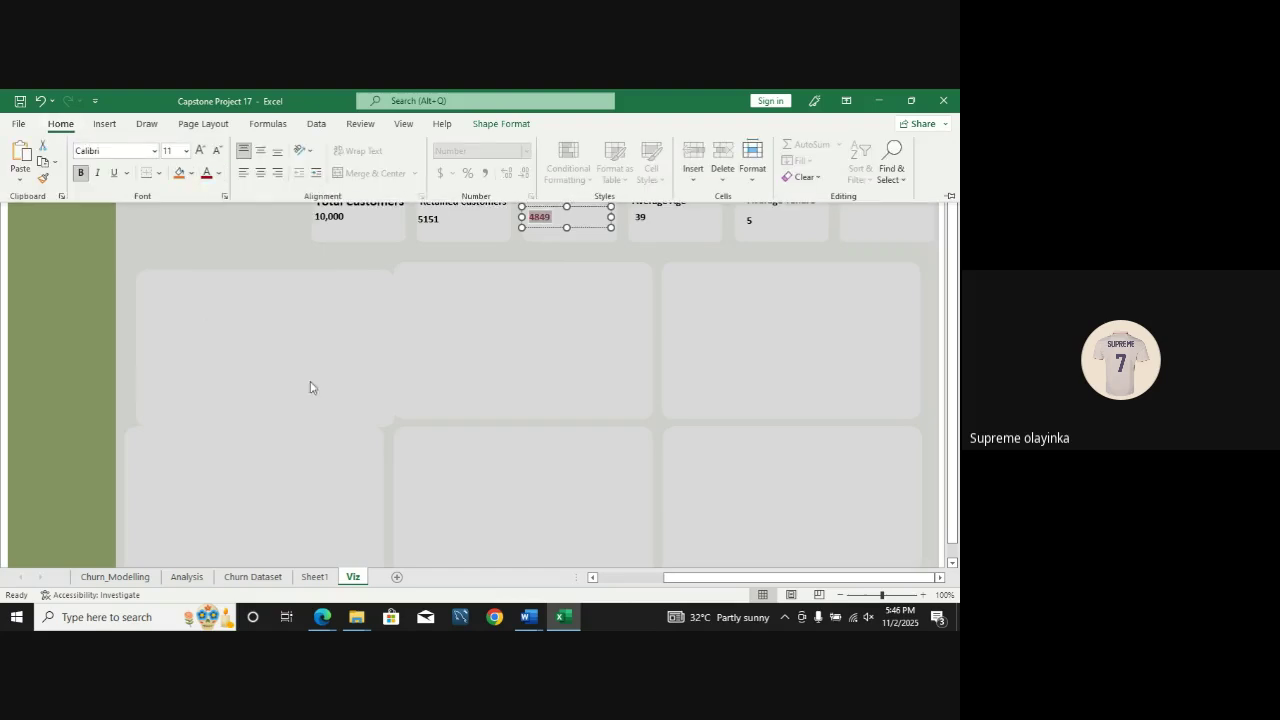
left_click(491, 307)
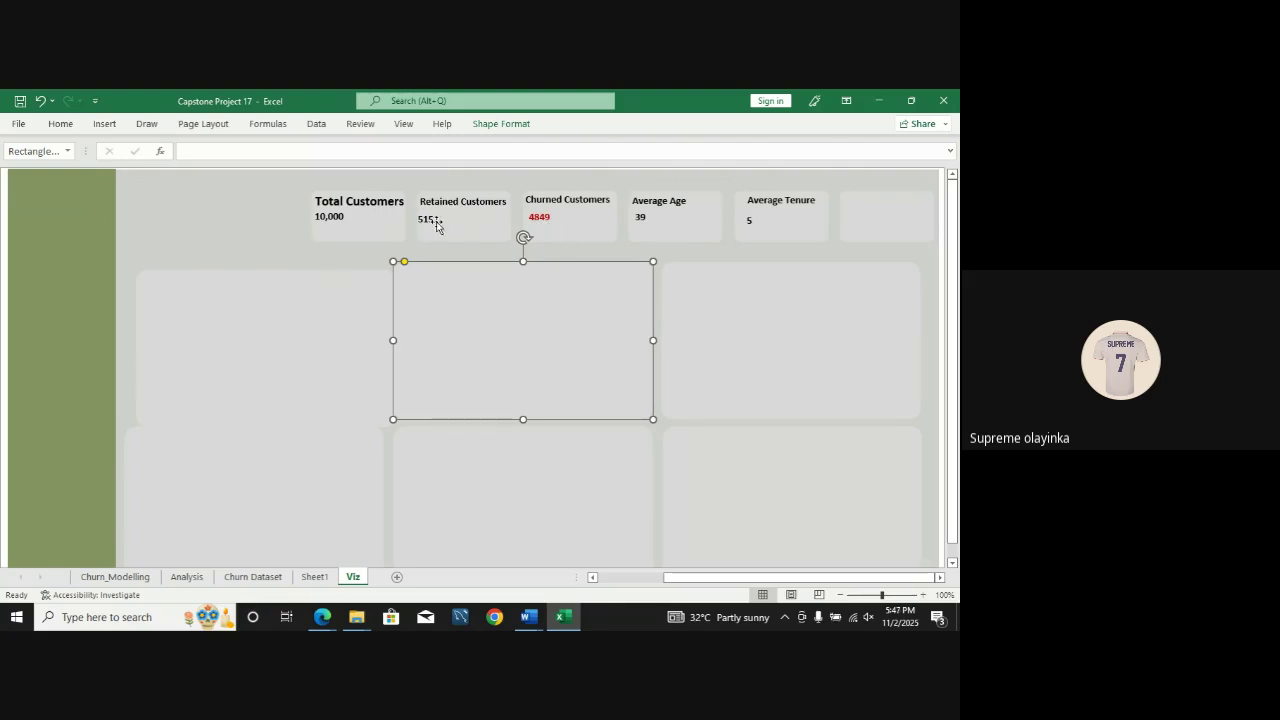
Step: Format cells E8:E9 on the Analysis sheet with a thousands separator and no decimal places and return to the Viz sheet
left_click(186, 577)
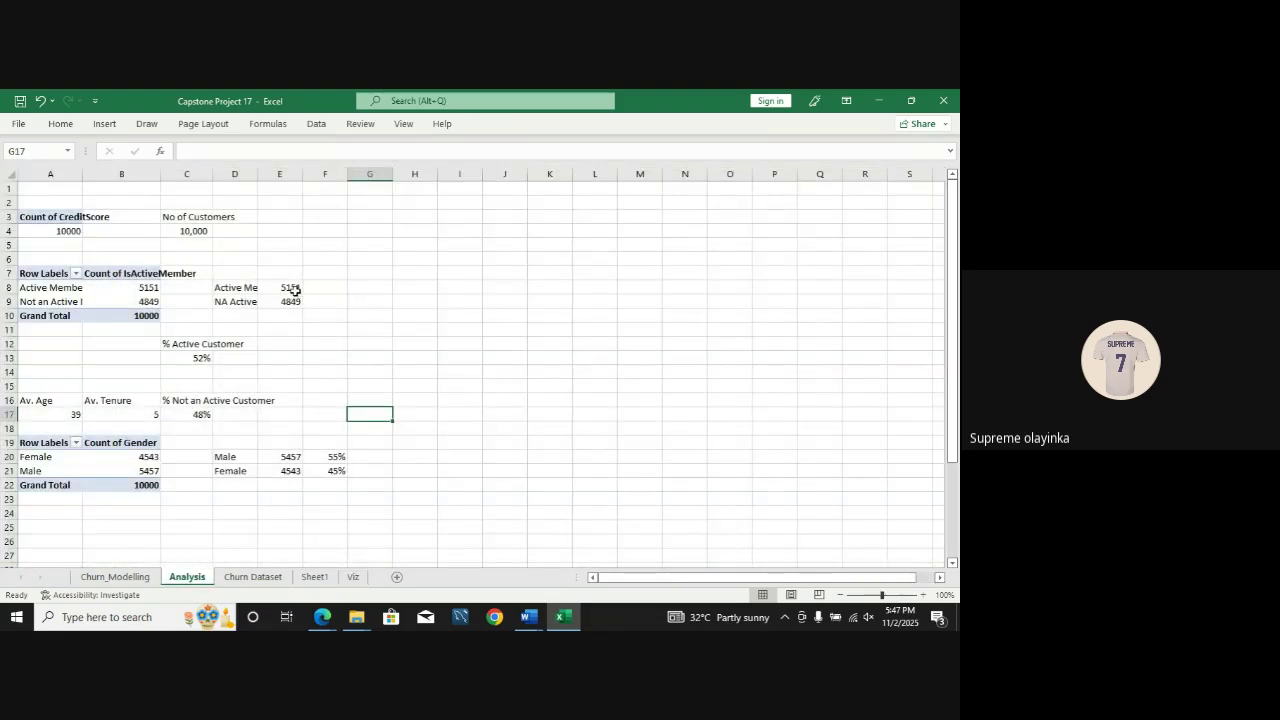
left_click_drag(289, 288, 294, 298)
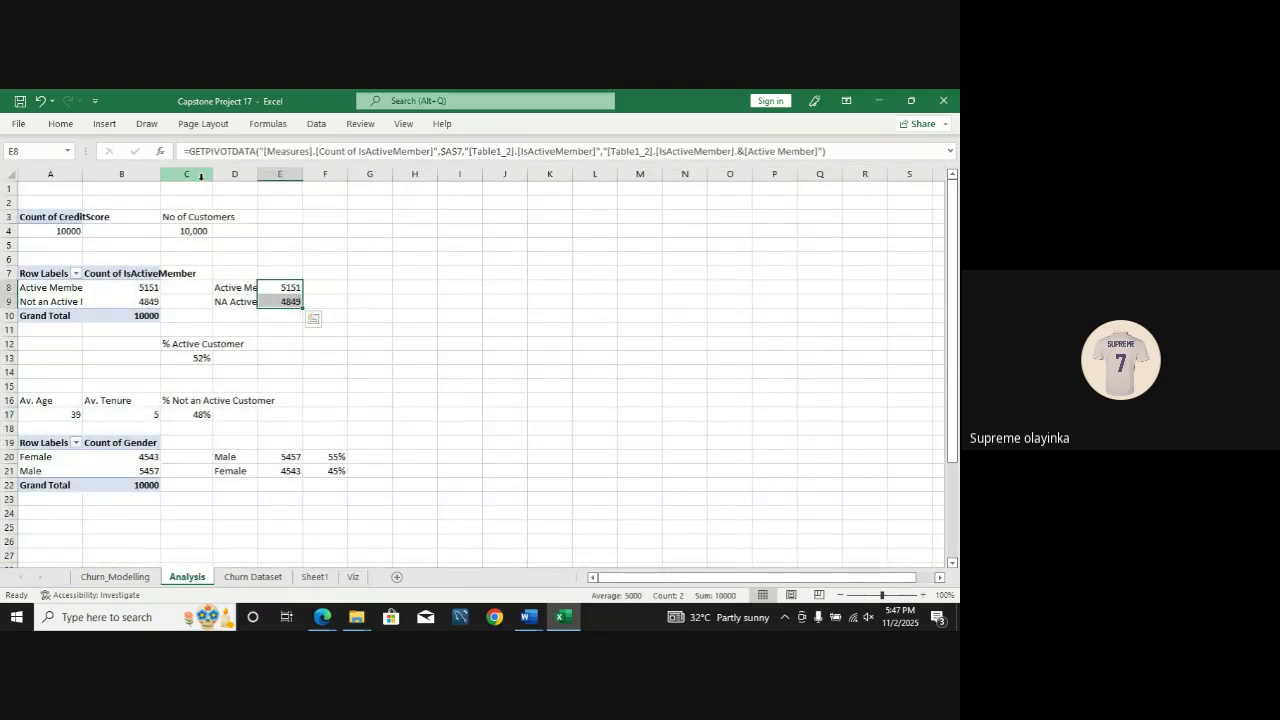
left_click(64, 128)
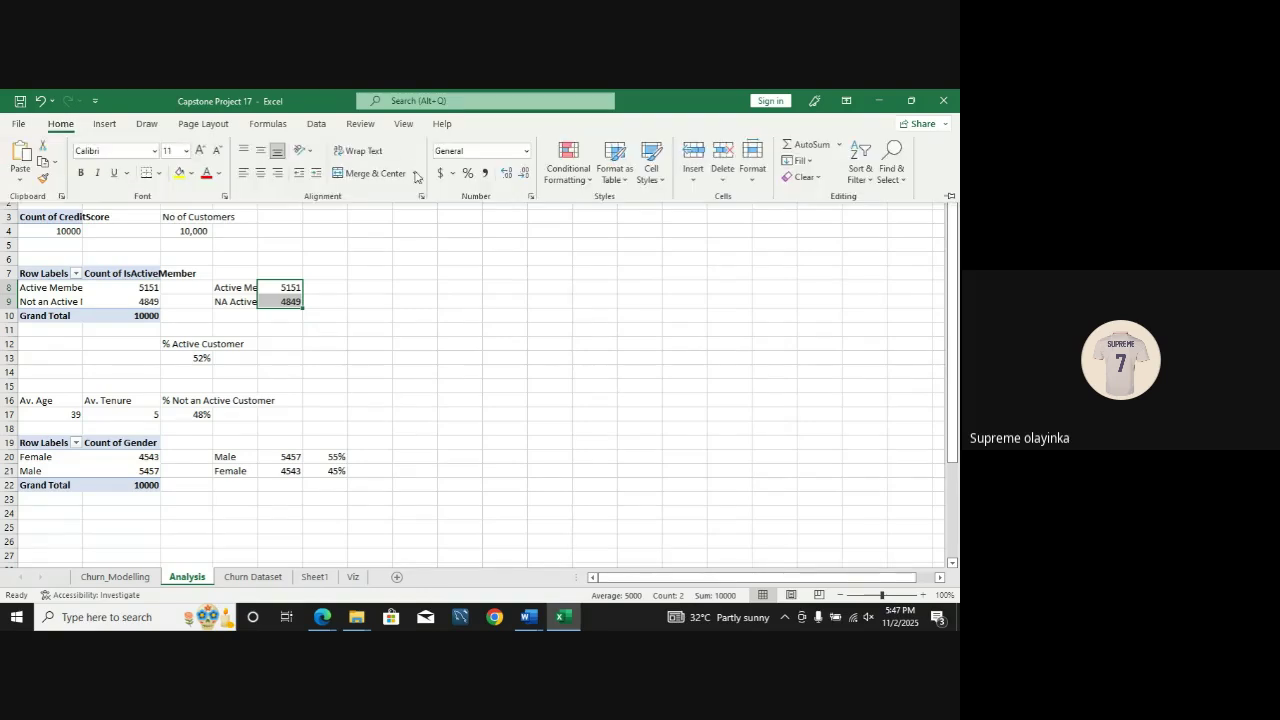
left_click(481, 170)
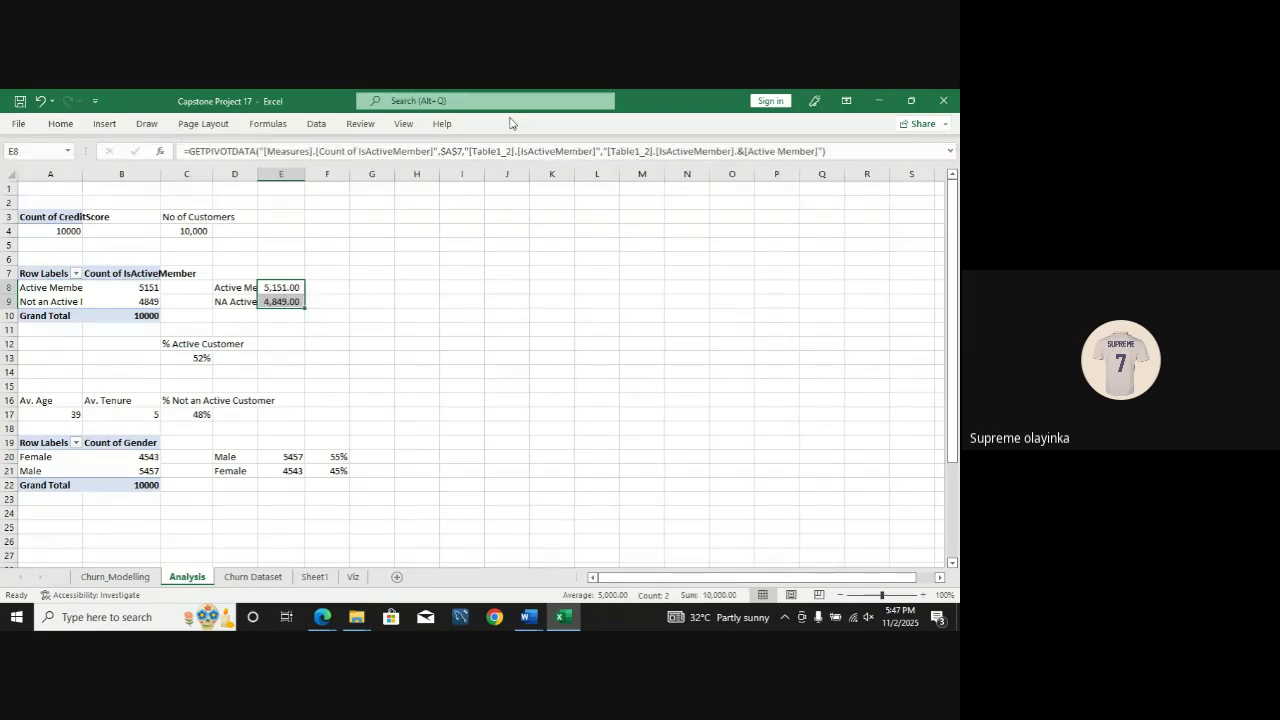
left_click(60, 124)
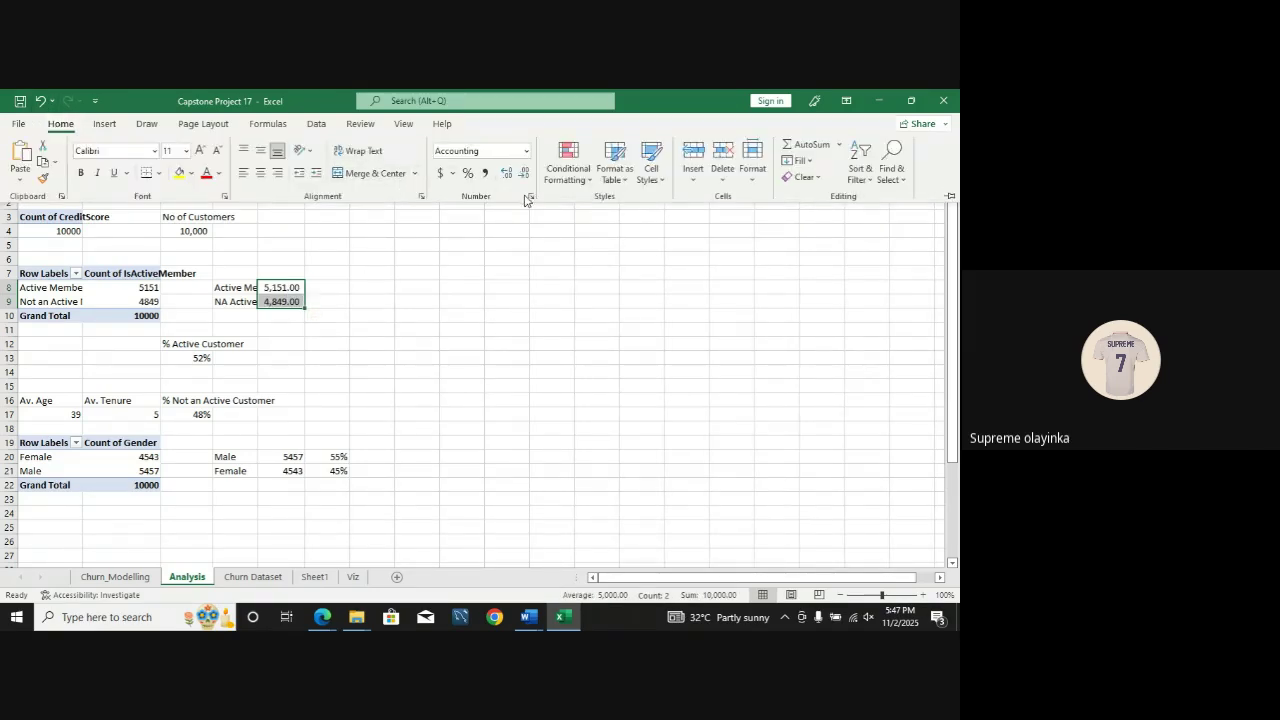
left_click(523, 172)
left_click(523, 172)
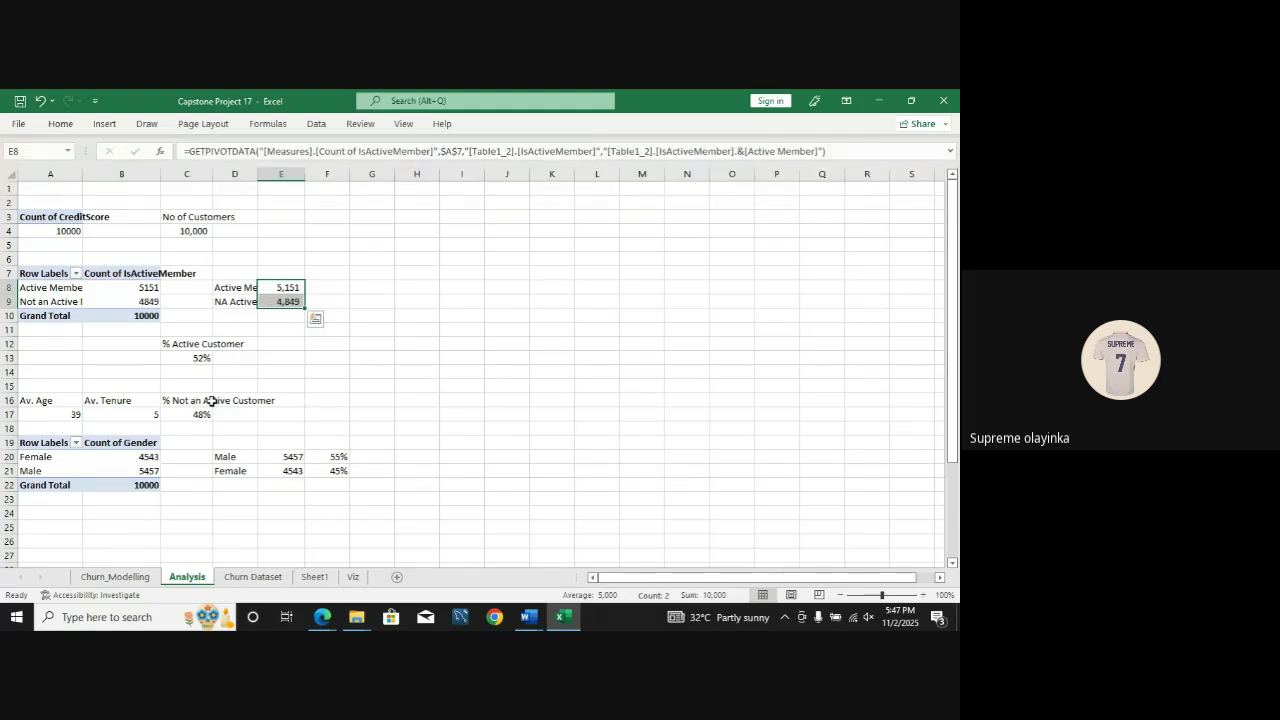
left_click(355, 578)
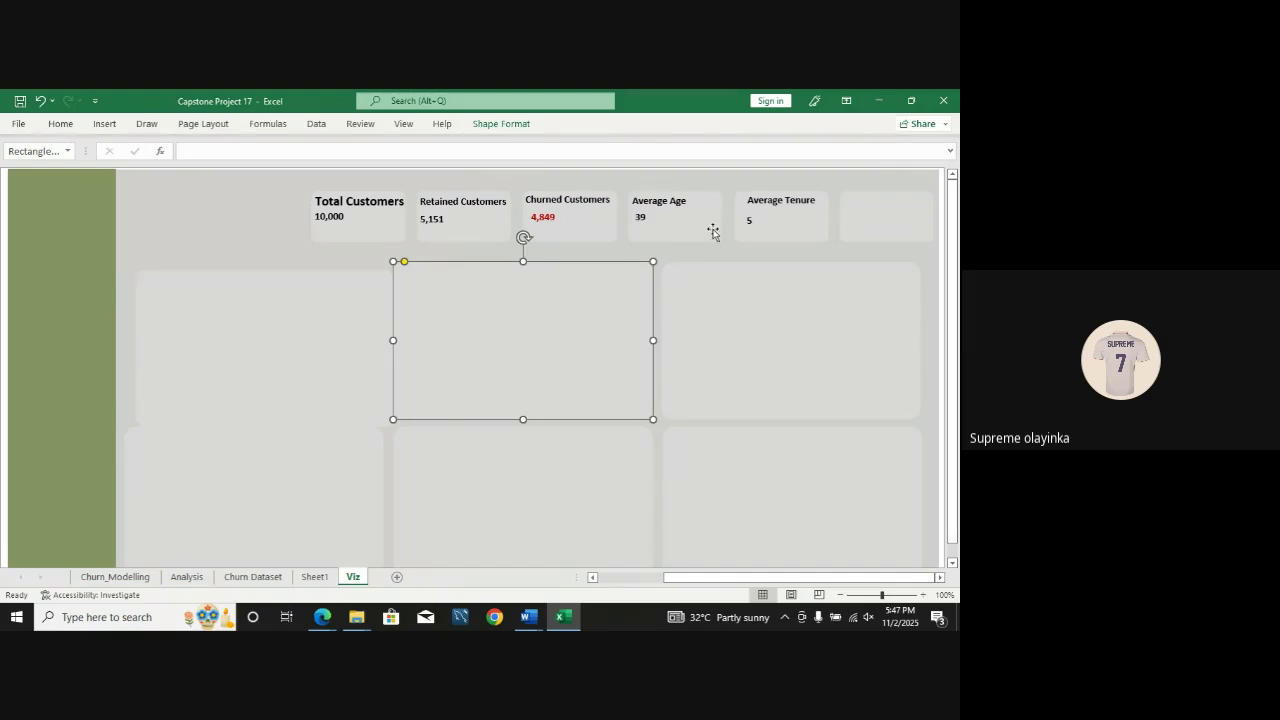
Step: Shift the Average Tenure label slightly left on its card and add a copy of it reading Gender to the sixth KPI card
left_click(763, 208)
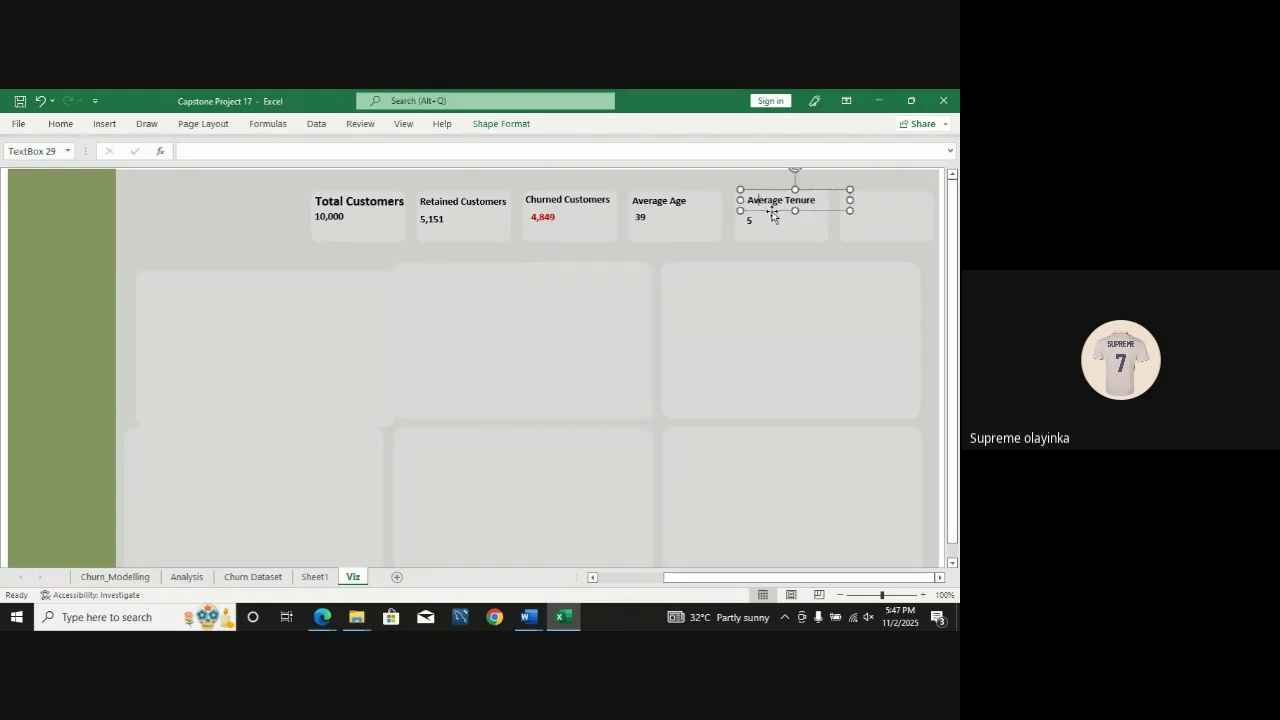
left_click_drag(770, 212, 761, 211)
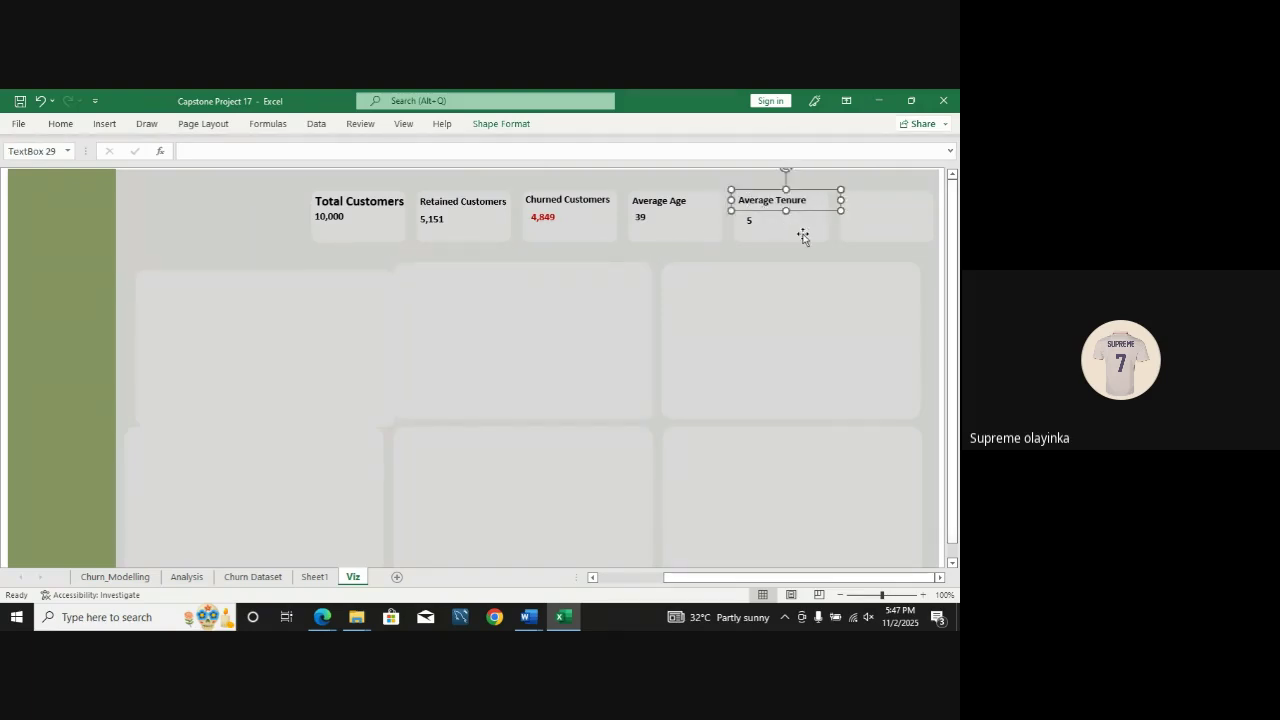
key("ctrl+d")
mouse_move(823, 223)
left_mouse_down()
mouse_move(918, 210)
mouse_move(837, 206)
left_mouse_up()
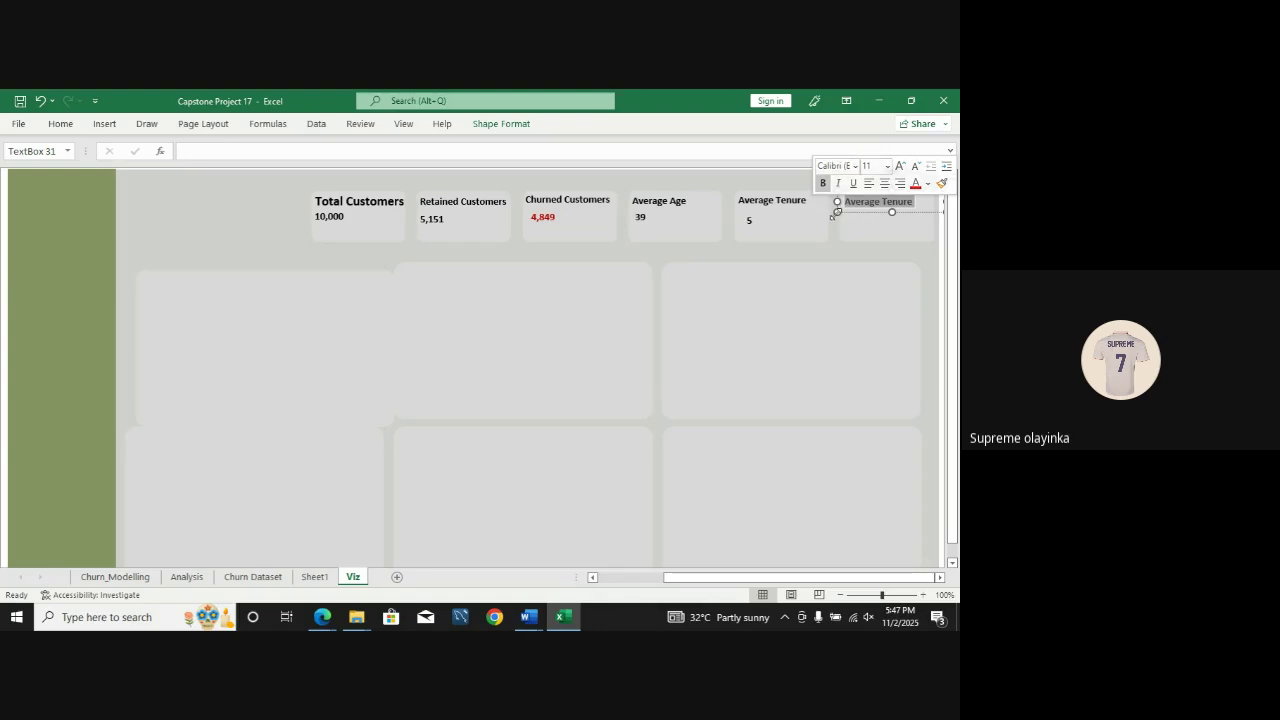
type("Gender")
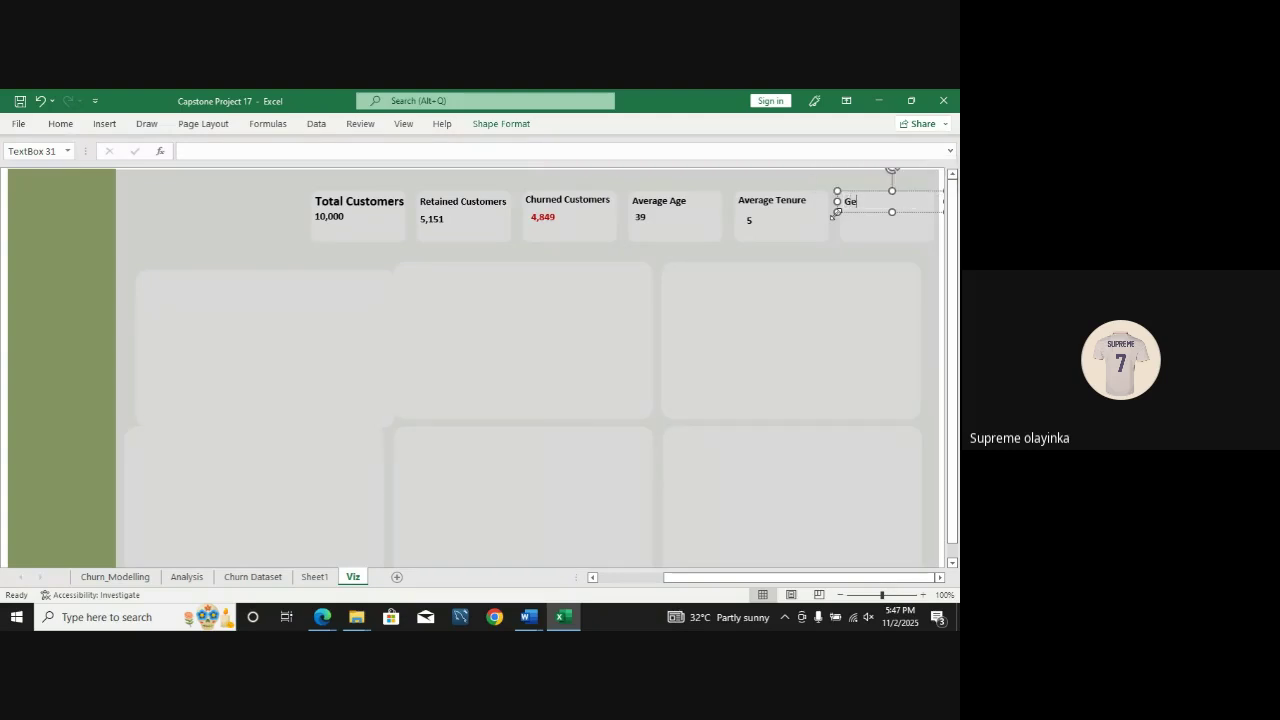
left_click(890, 238)
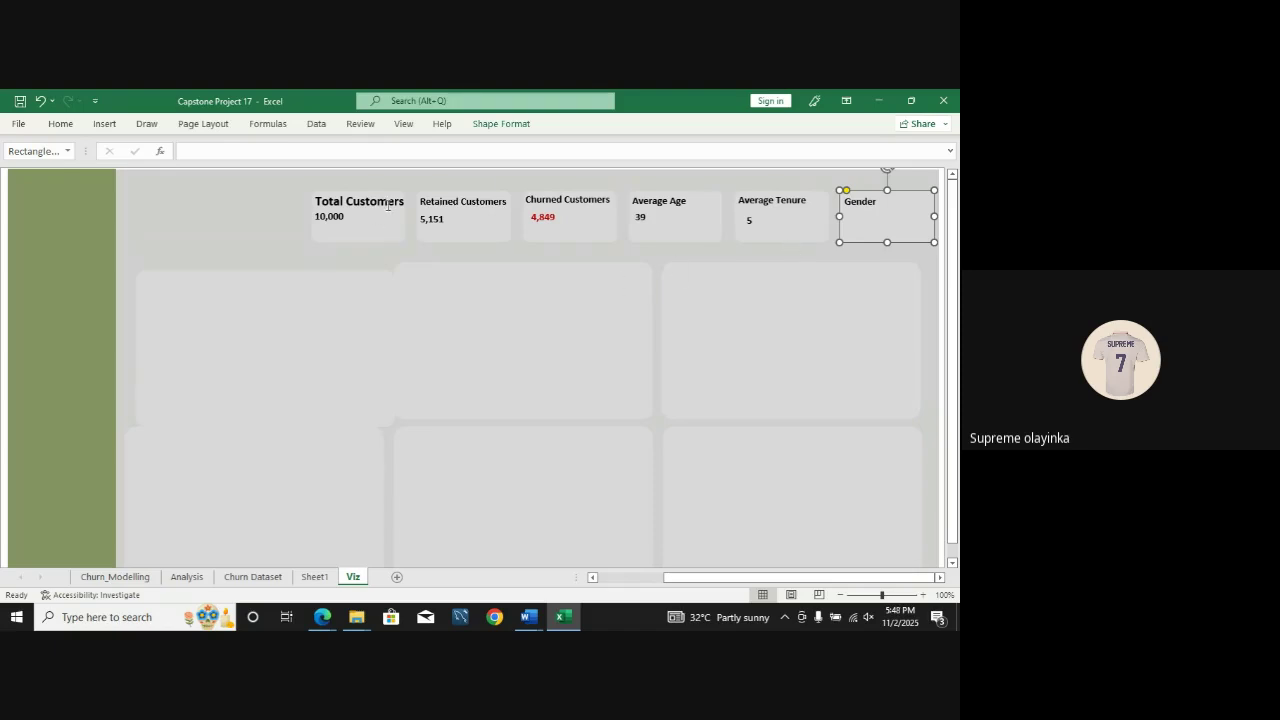
Step: Try a copy of the Average Age value box beneath the Gender label and delete it, nudging the label slightly right
left_click(643, 220)
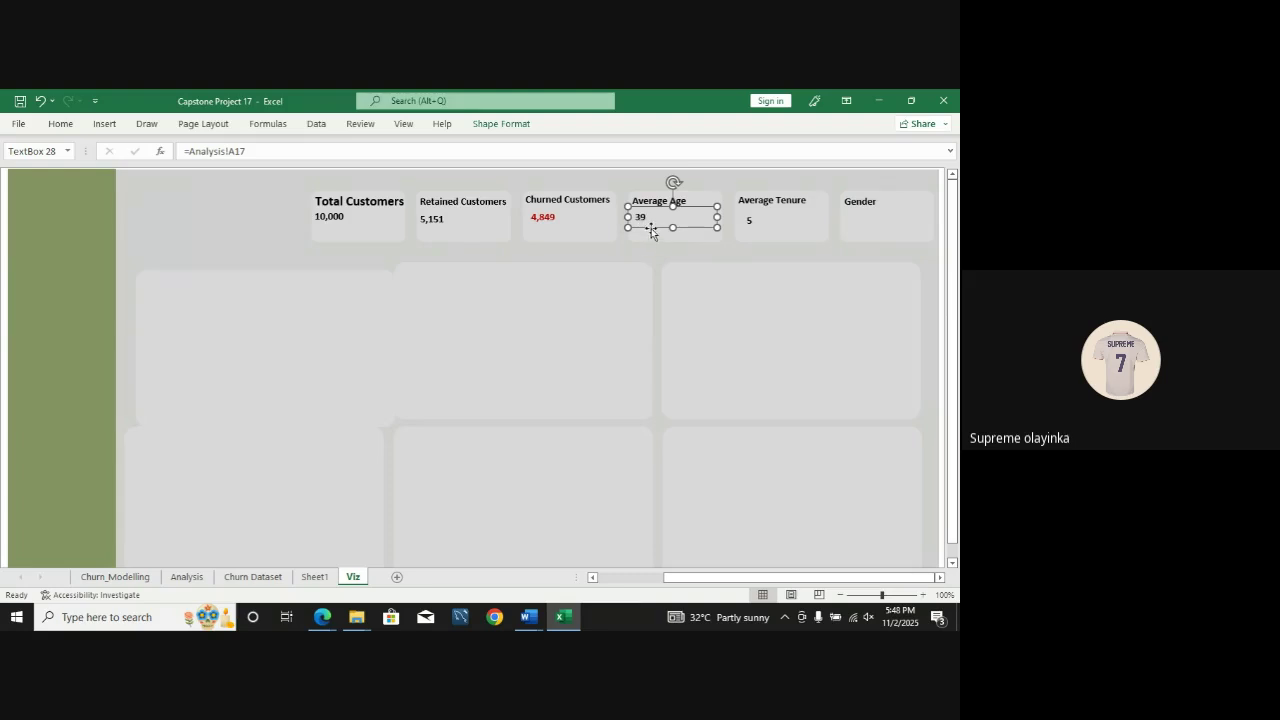
key("ctrl+d")
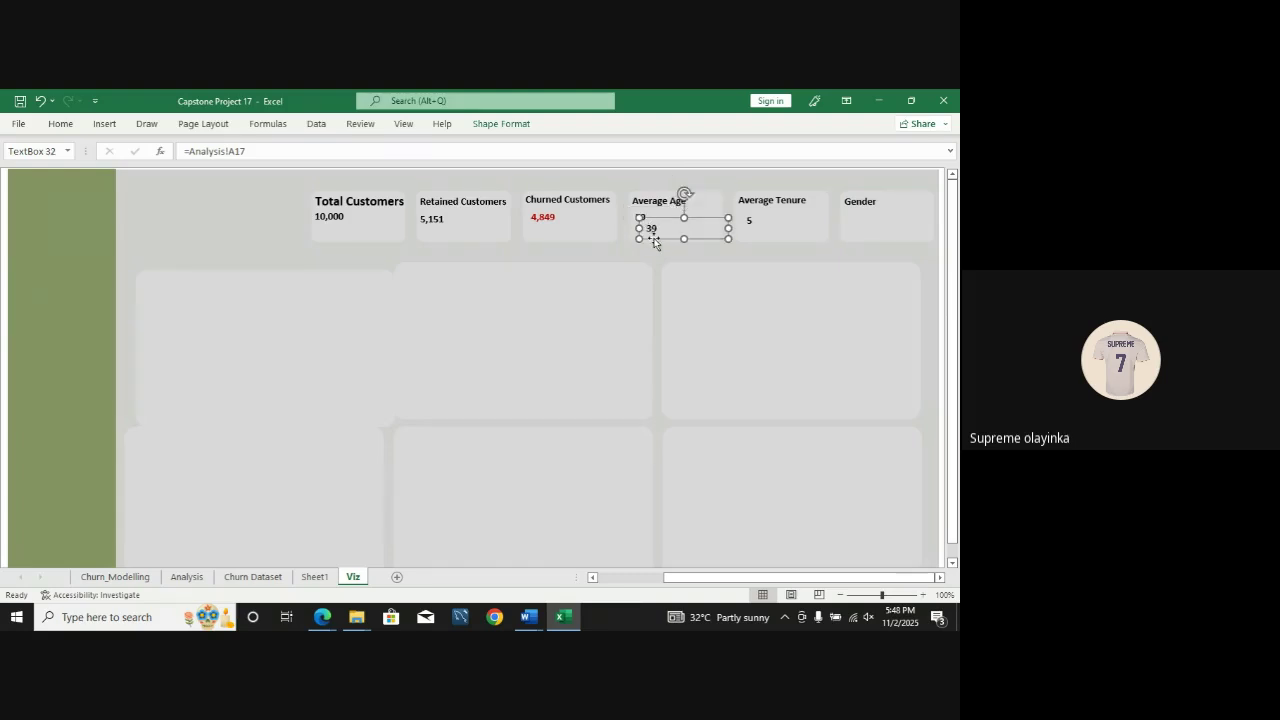
left_click_drag(657, 239, 881, 216)
left_click(870, 202)
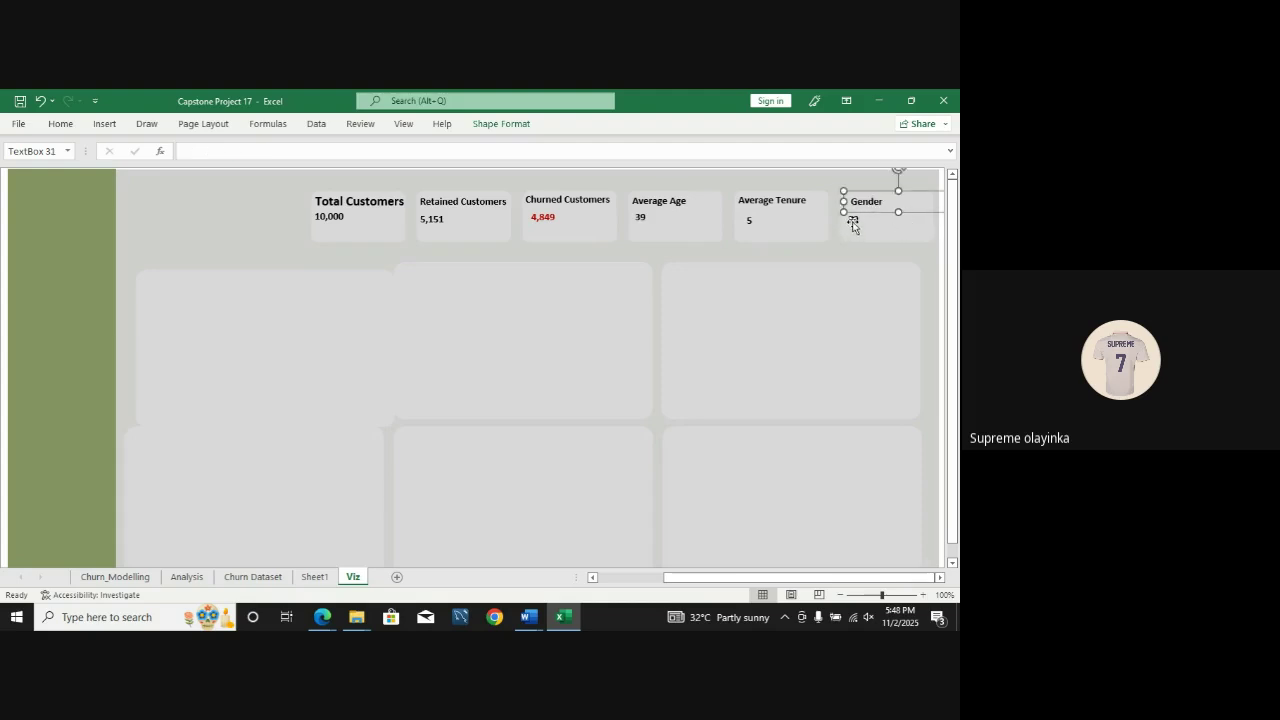
left_click(853, 220)
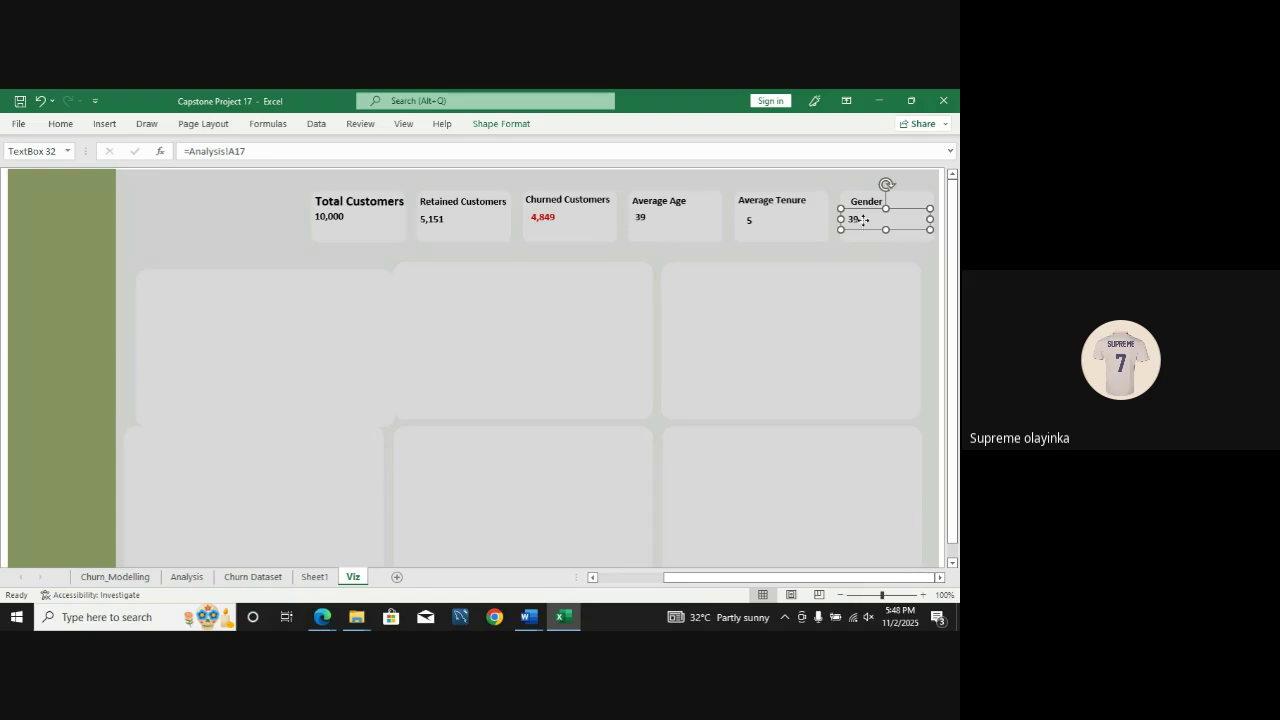
key("Delete")
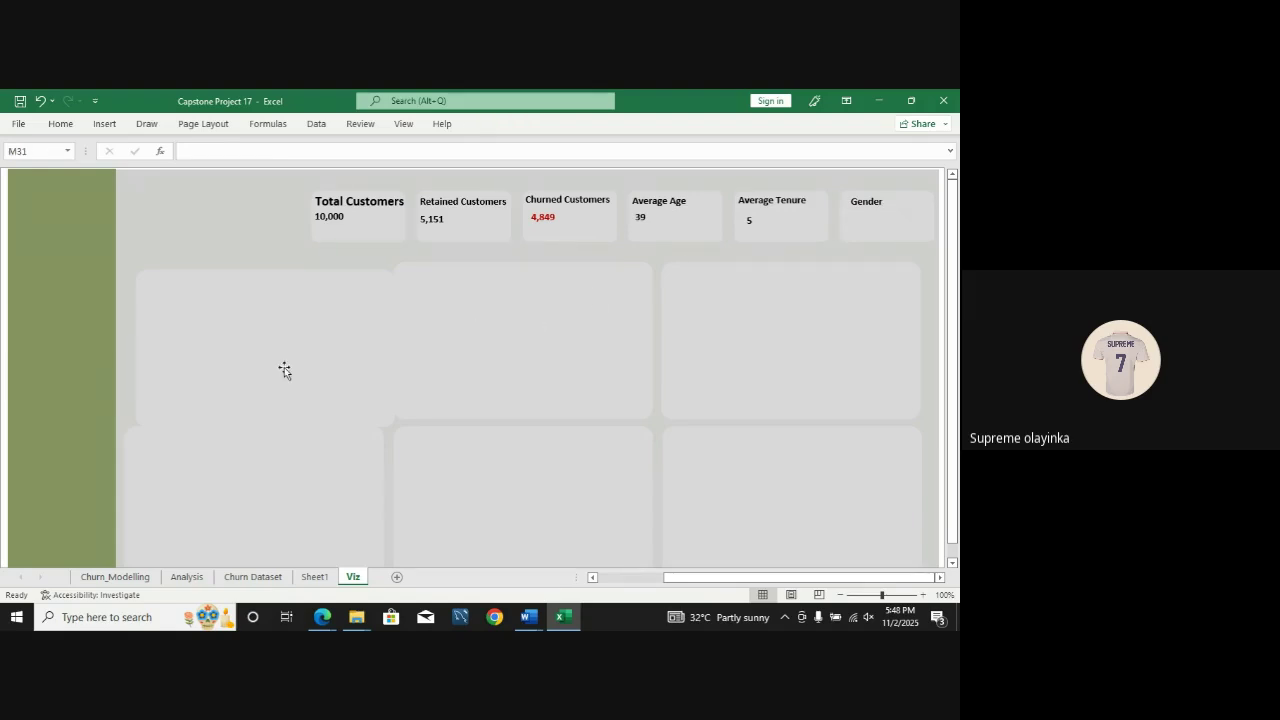
Step: Align the first chart panel in the upper row with its neighbouring panels
mouse_move(283, 369)
left_mouse_down()
mouse_move(263, 357)
mouse_move(276, 363)
left_mouse_up()
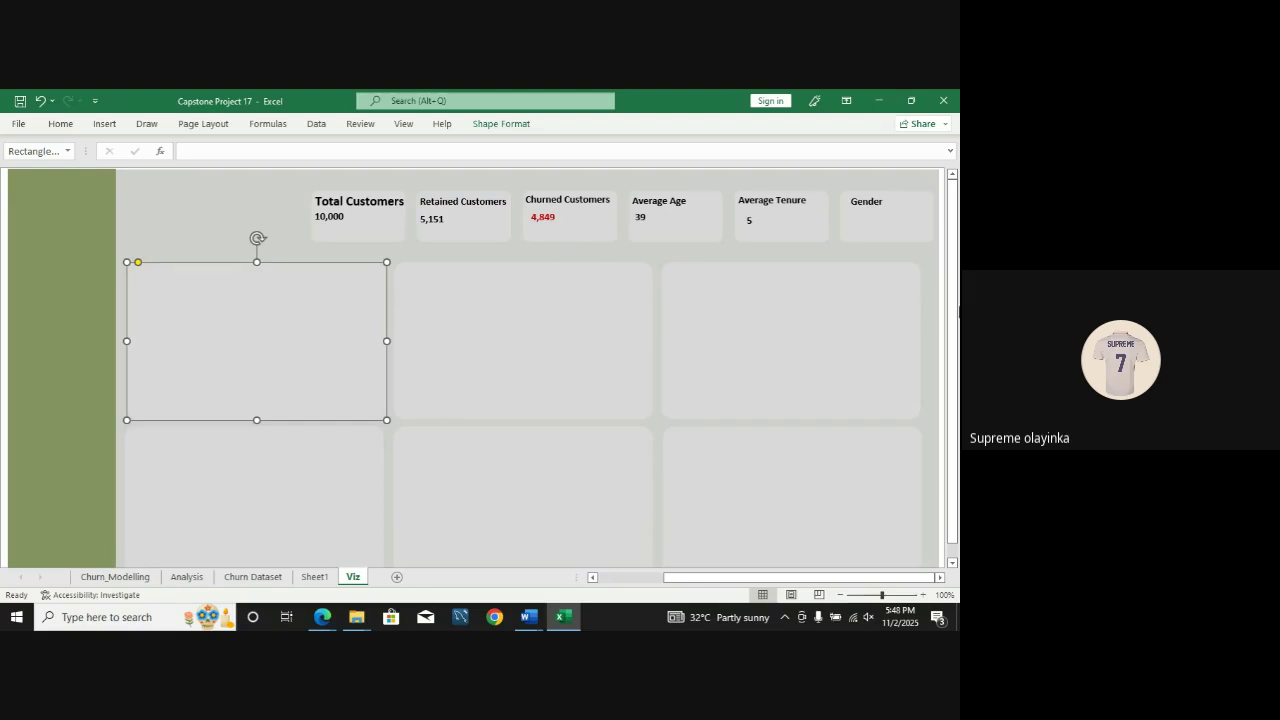
left_click(256, 578)
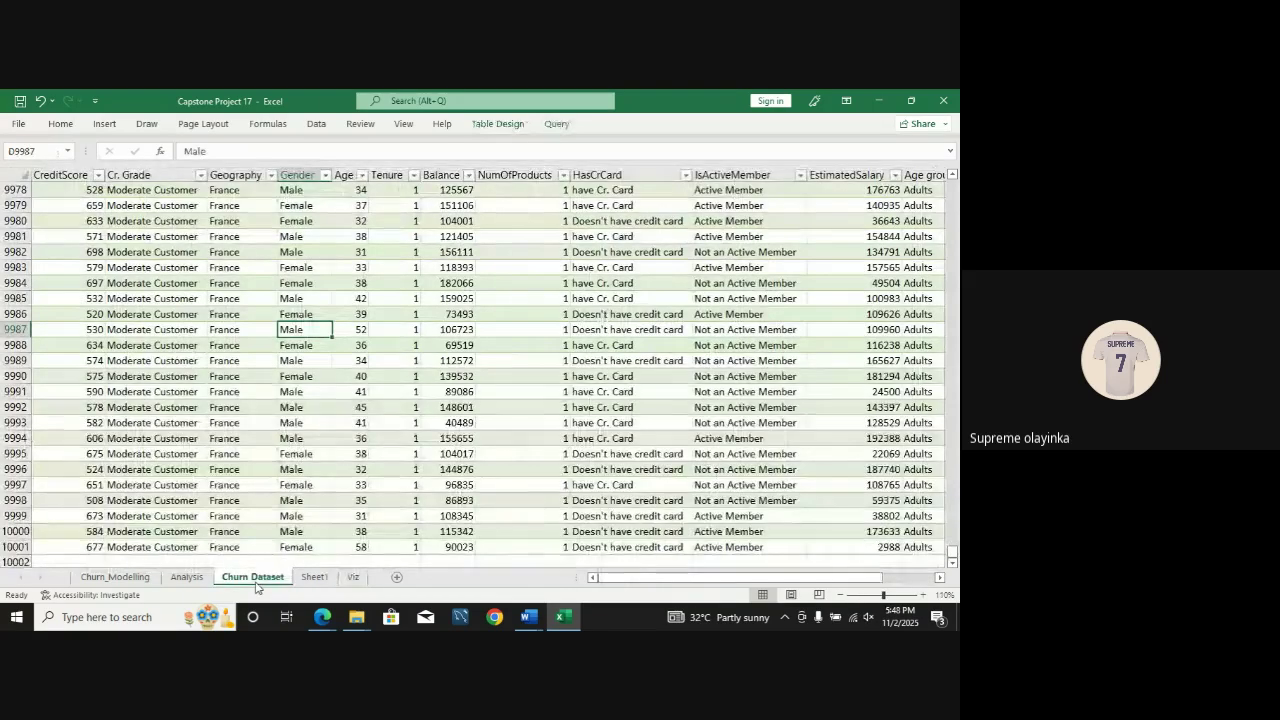
left_click(184, 578)
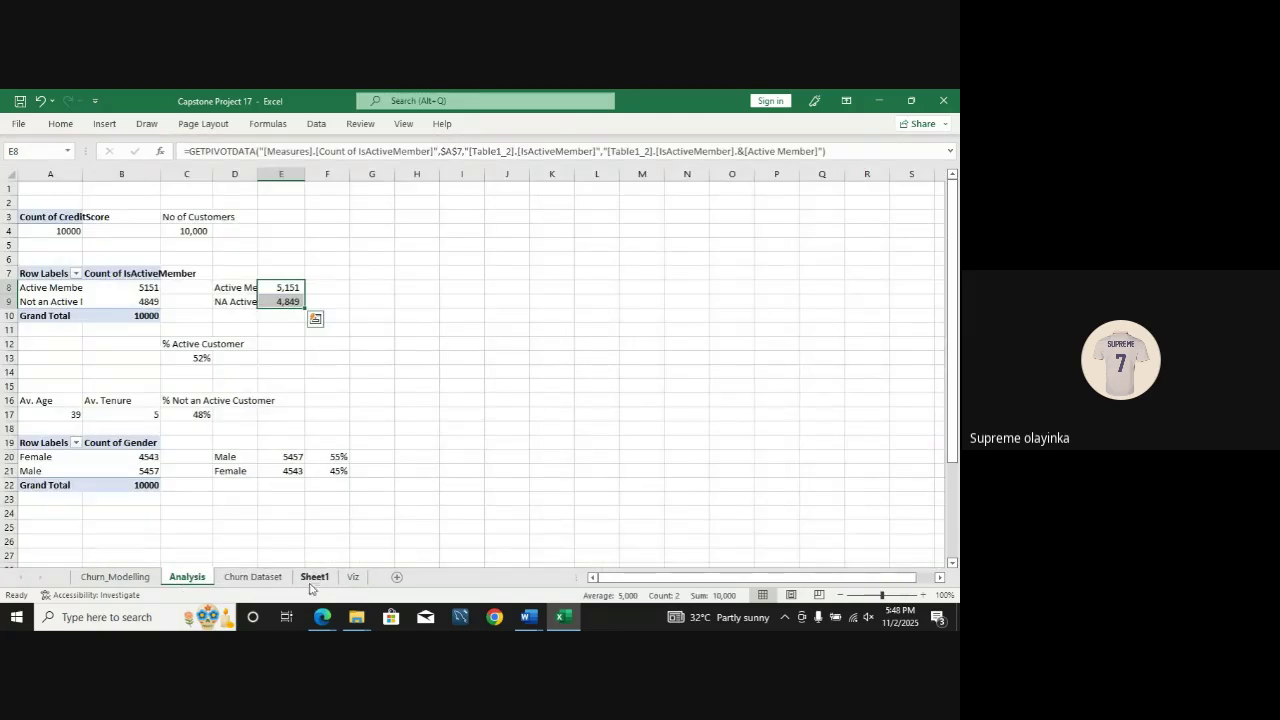
left_click(352, 578)
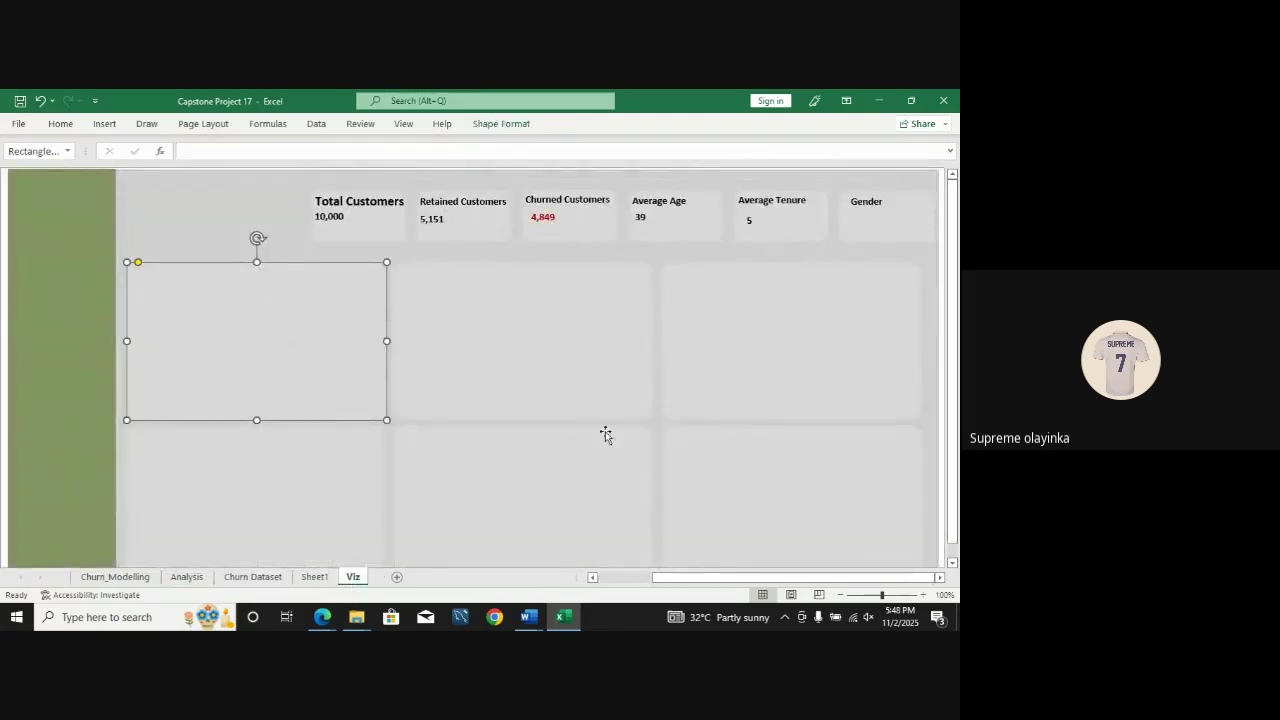
left_click(186, 578)
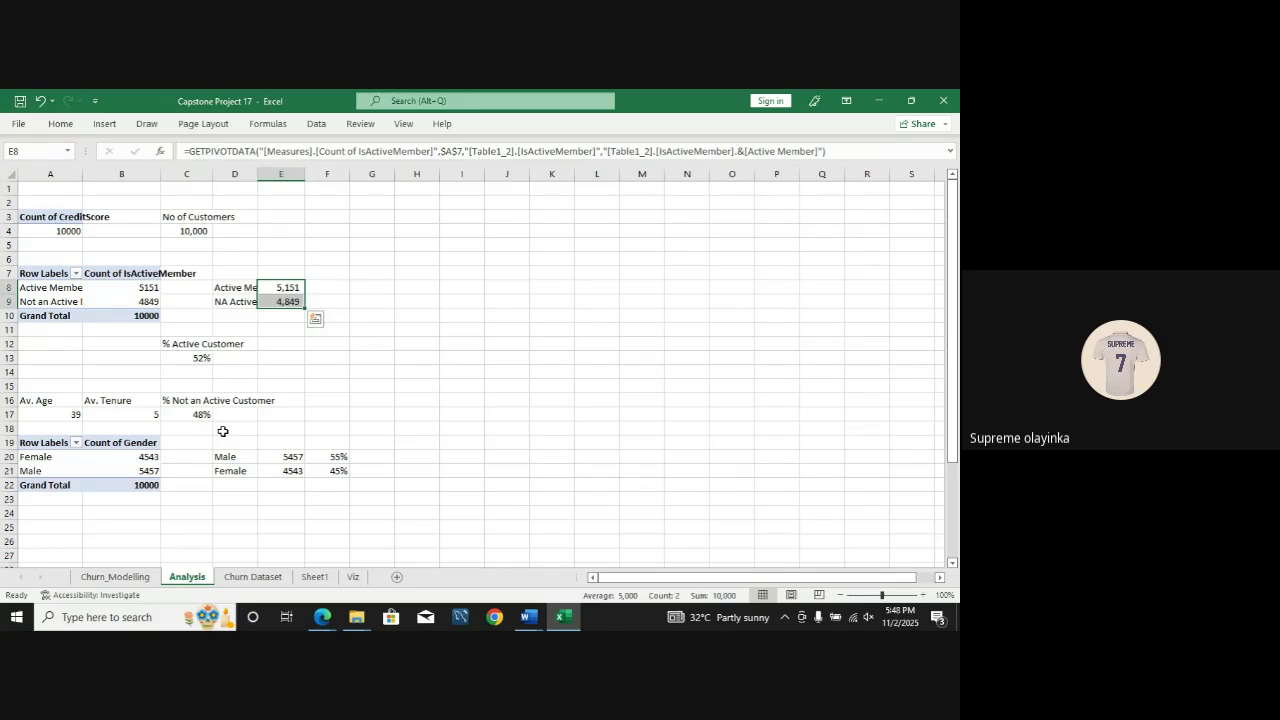
left_click(345, 583)
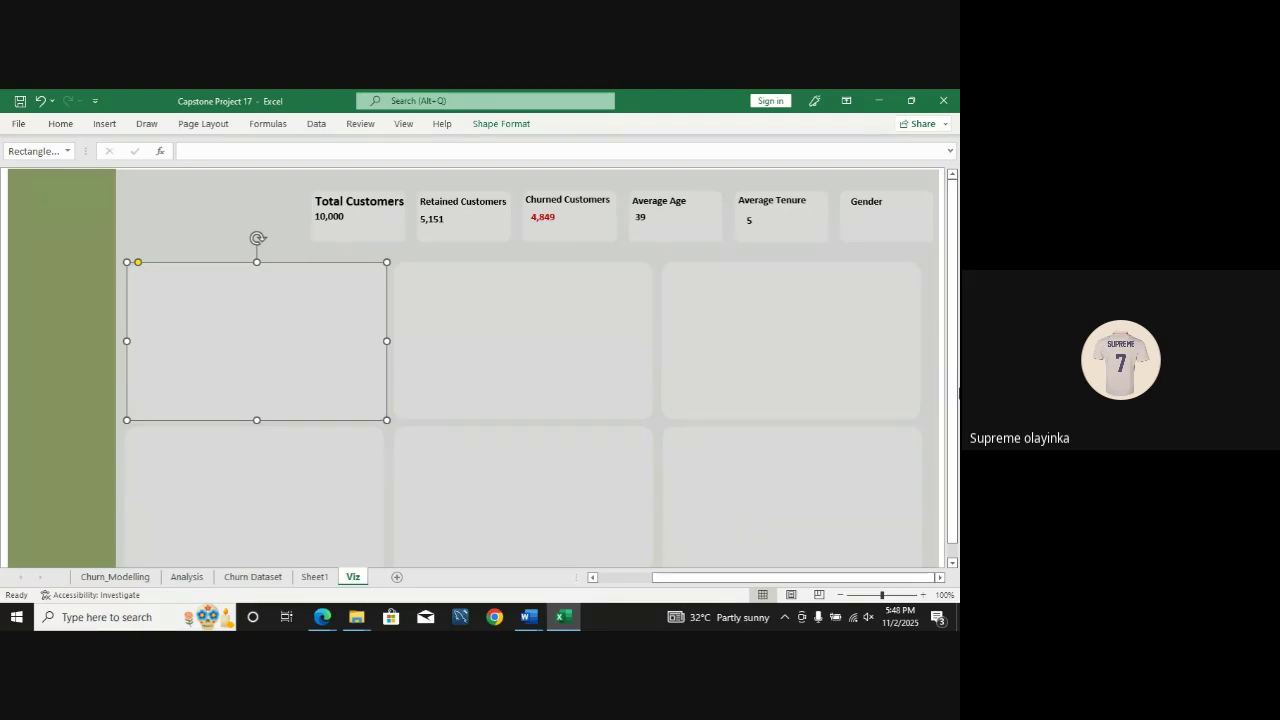
left_click_drag(955, 392, 957, 392)
left_click_drag(956, 408, 956, 408)
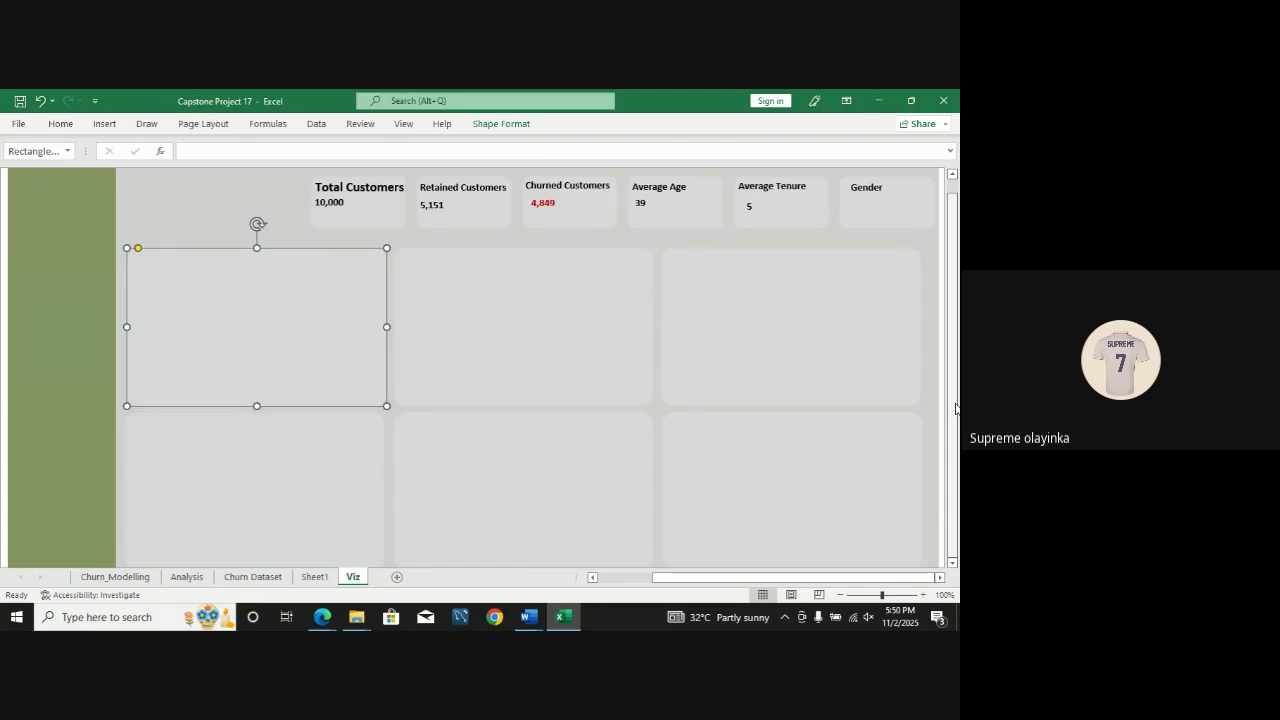
Step: Switch to the Google Meet tab in Edge and hide the screen-sharing notice
left_click(322, 617)
left_click(369, 551)
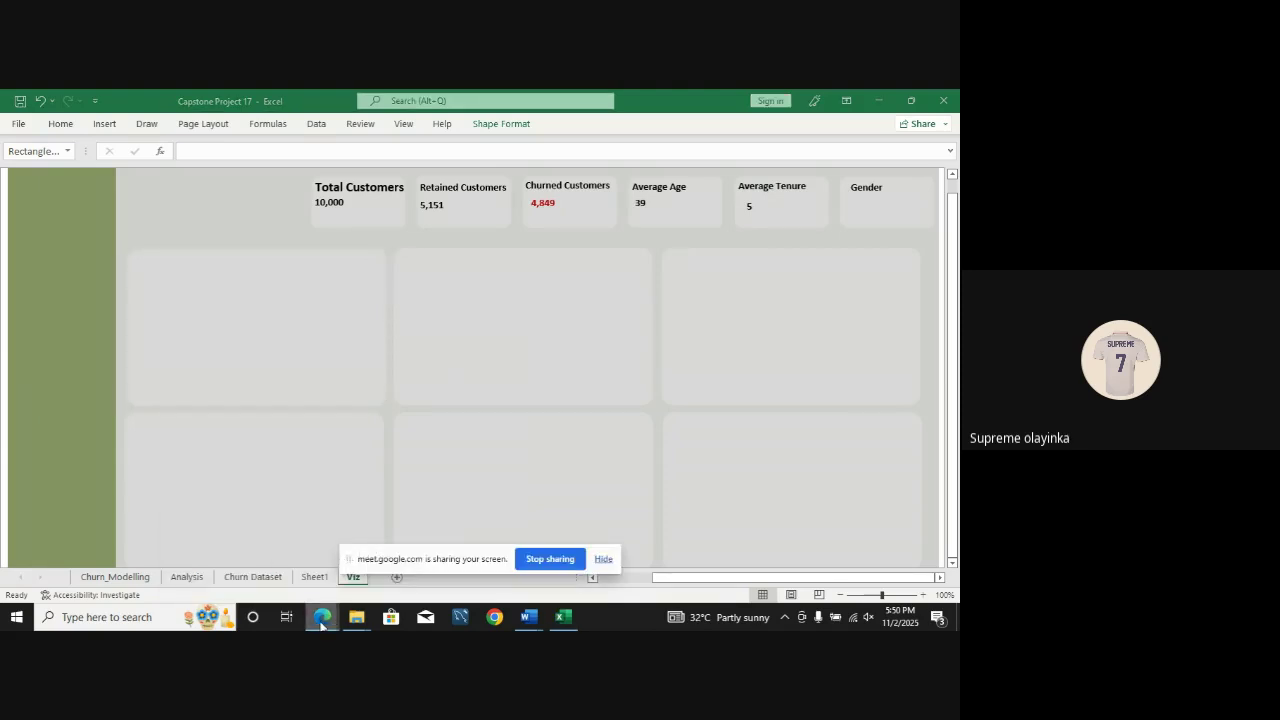
mouse_move(322, 617)
left_click(268, 578)
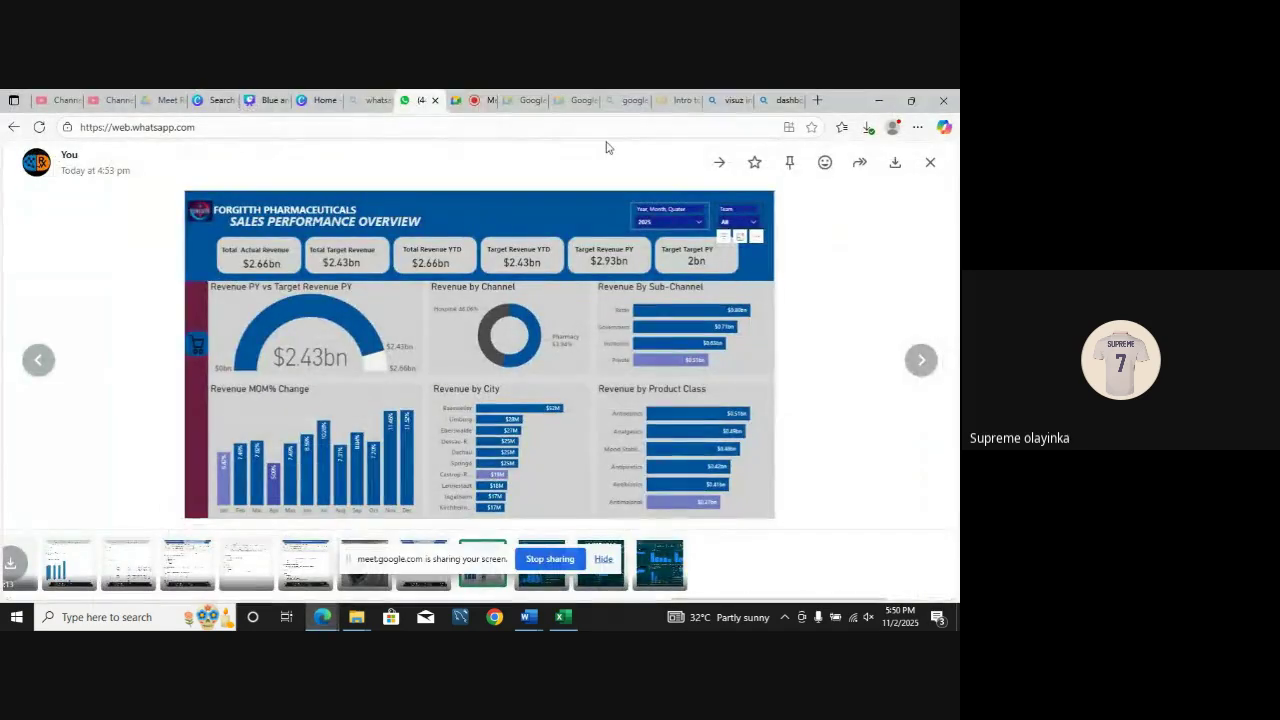
left_click(472, 100)
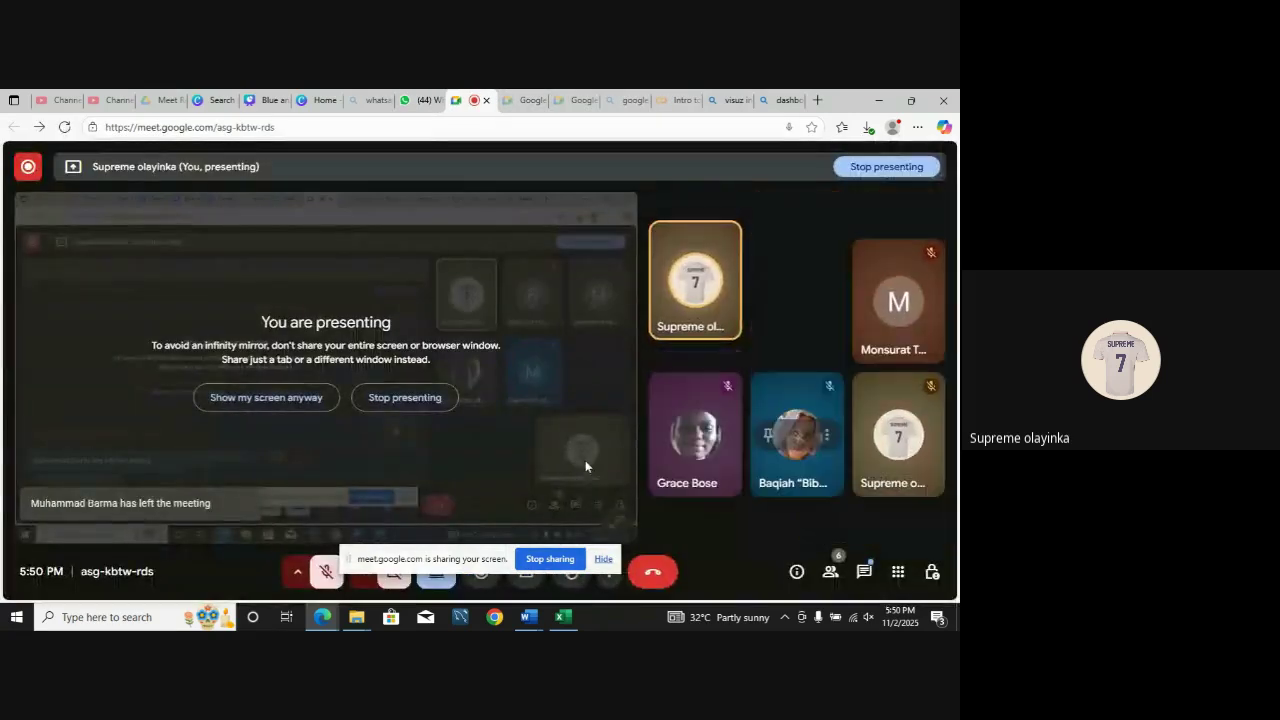
left_click(603, 559)
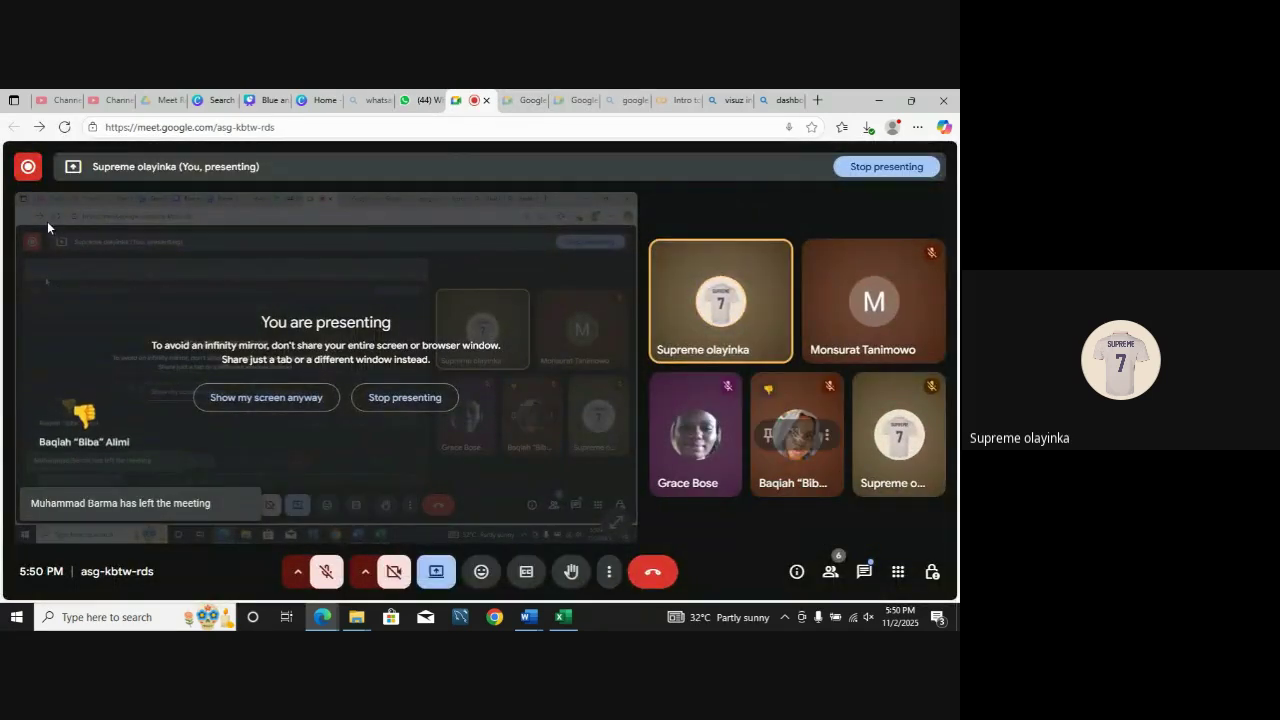